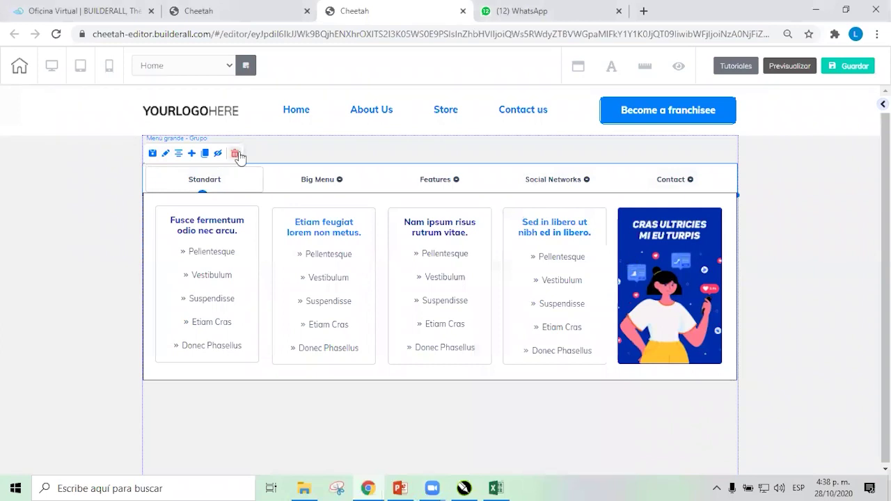
- Delete the big tabbed menu group and open the full element list for the empty placeholder
click(234, 153)
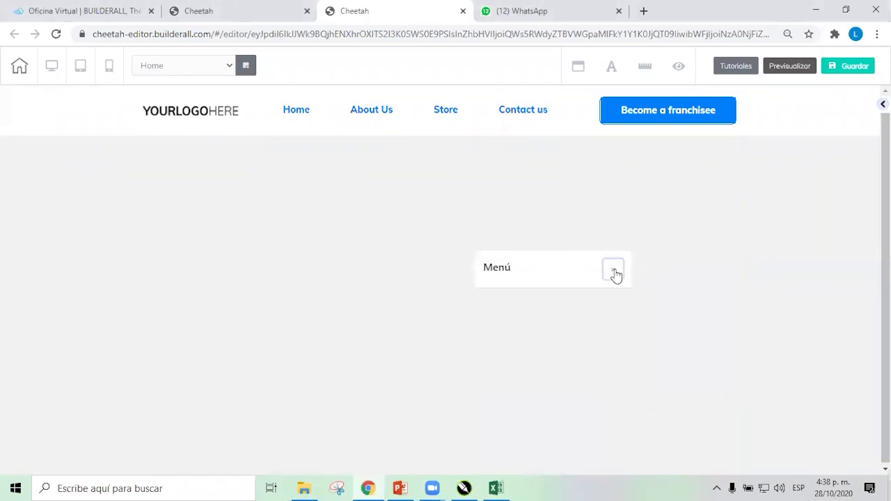
click(614, 272)
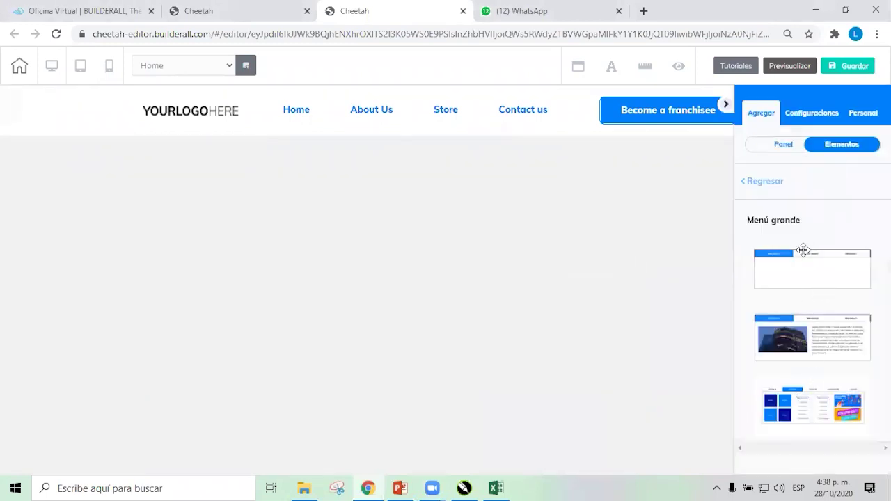
click(760, 181)
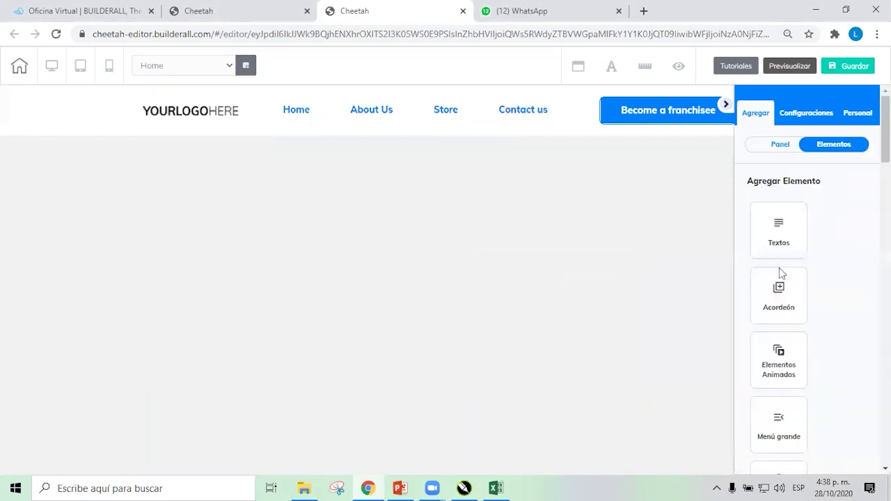
- Look through the Blog element types, then switch to Builderall Office
scroll(780, 273, down, 3)
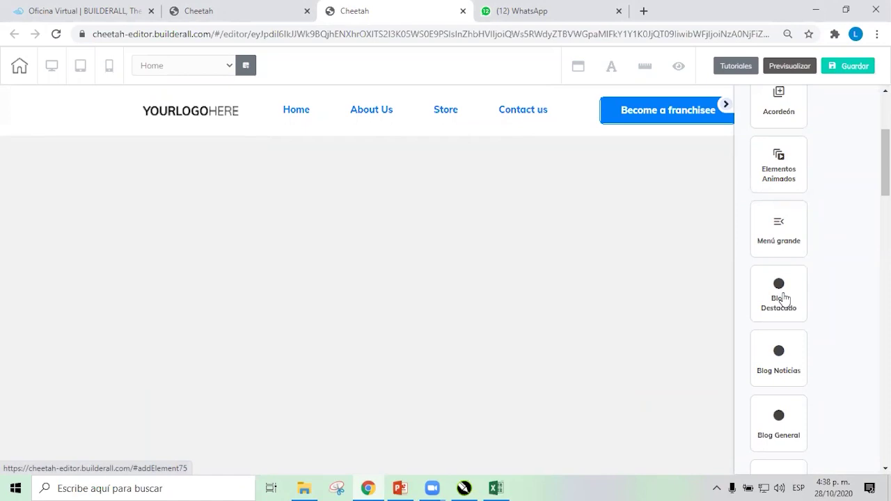
scroll(784, 289, down, 1)
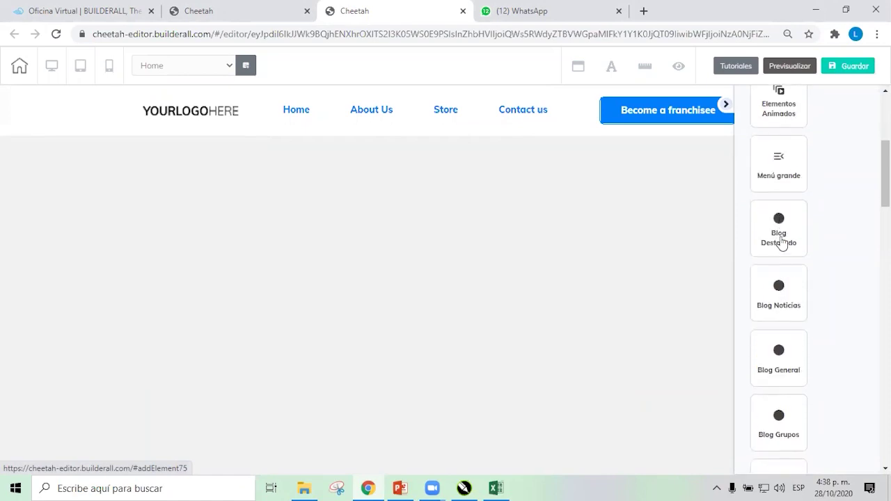
scroll(781, 411, down, 1)
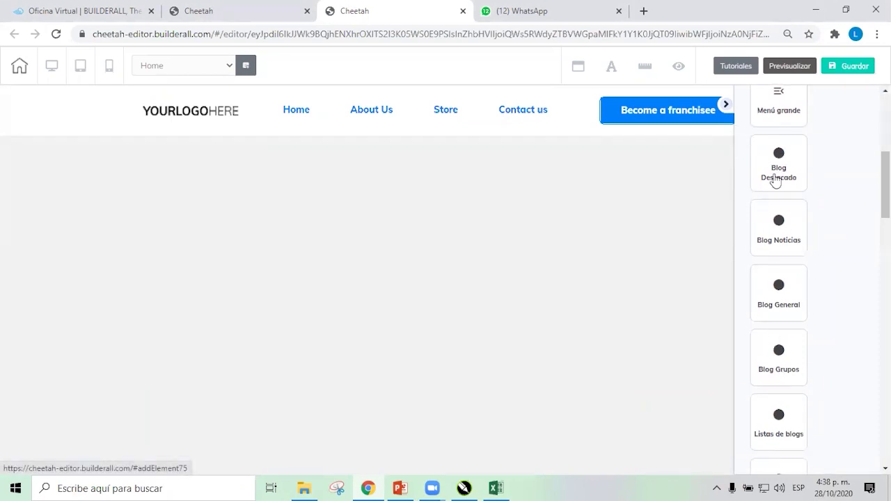
click(70, 10)
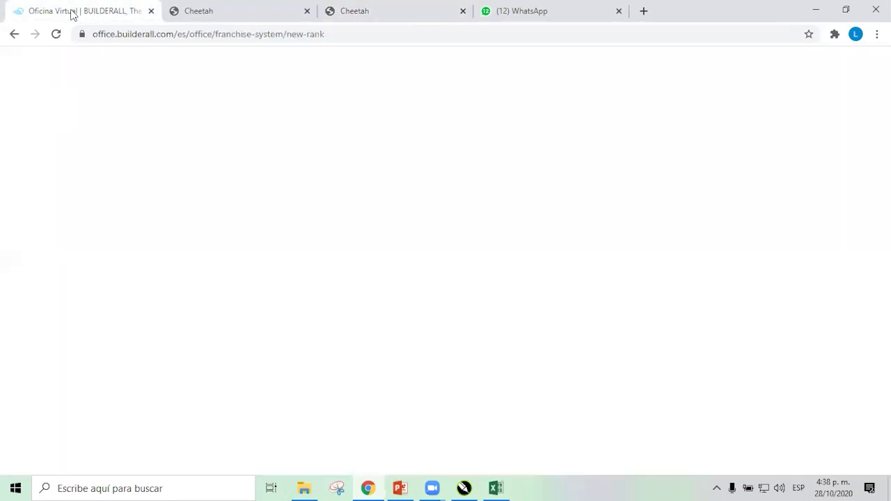
- From the Office home page, enter the Creador Responsivo del sitio/del blog app
scroll(60, 111, up, 2)
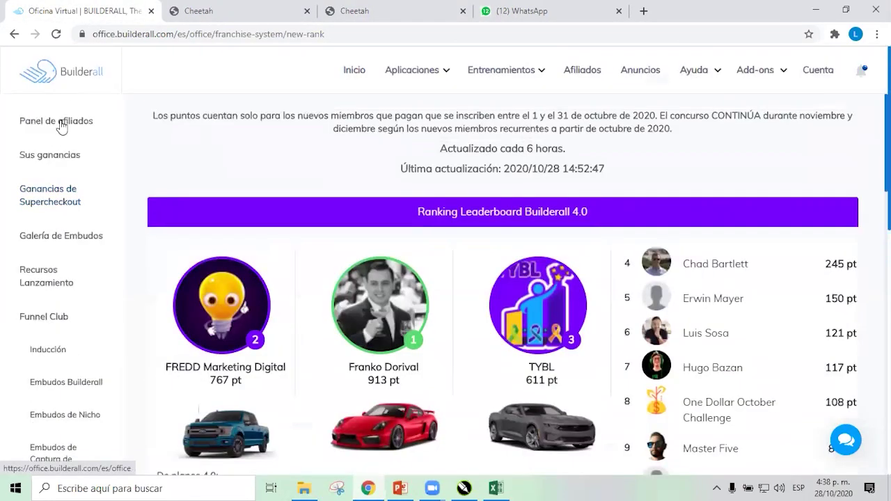
click(353, 72)
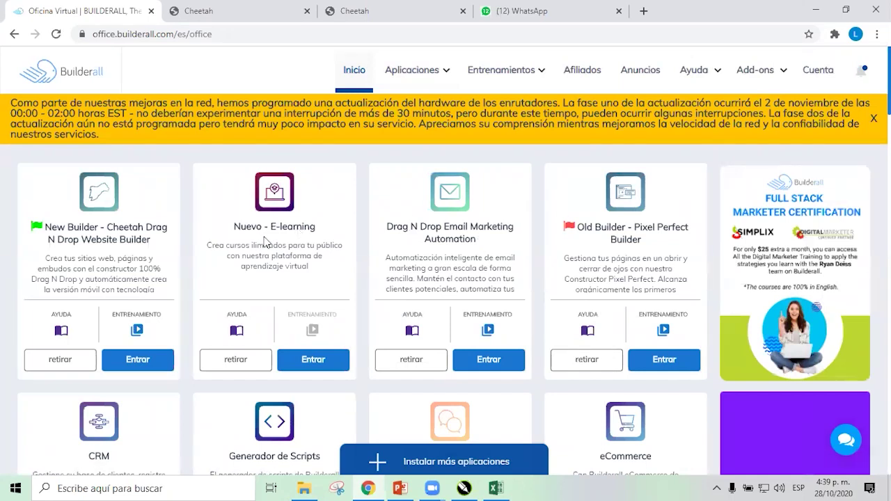
scroll(855, 144, down, 6)
scroll(445, 260, down, 8)
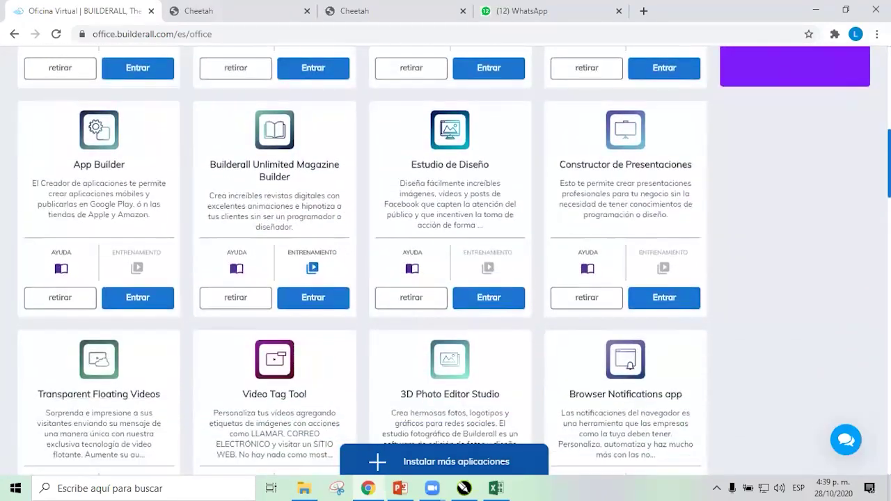
scroll(454, 260, down, 4)
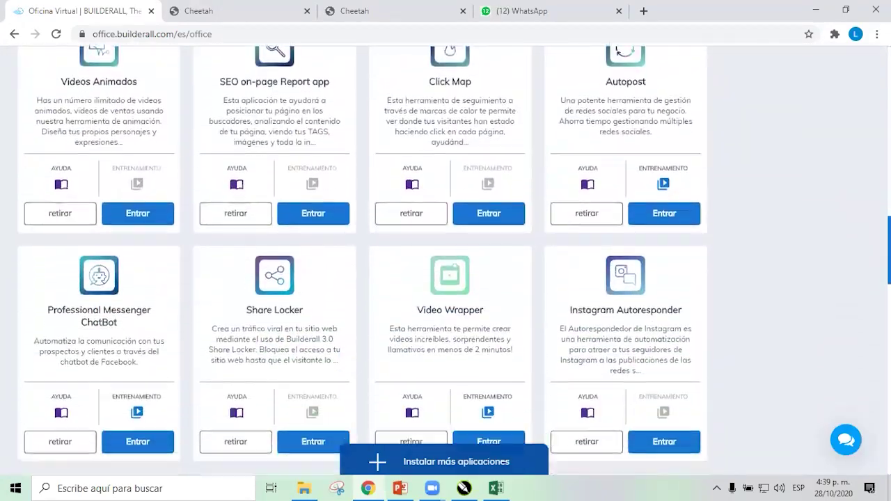
scroll(454, 260, down, 2)
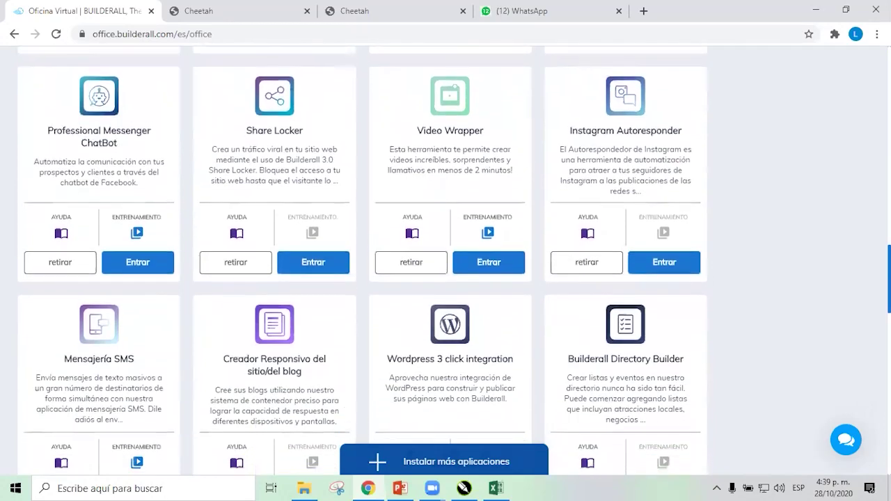
scroll(861, 304, down, 1)
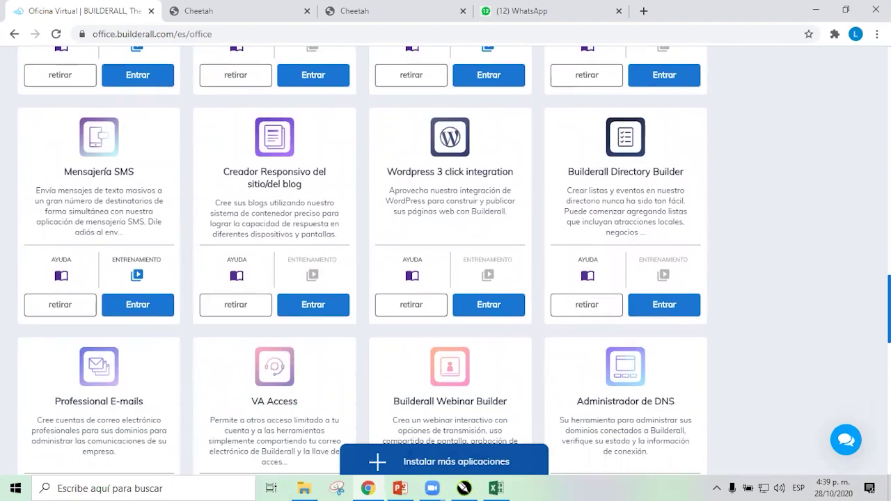
scroll(455, 260, down, 5)
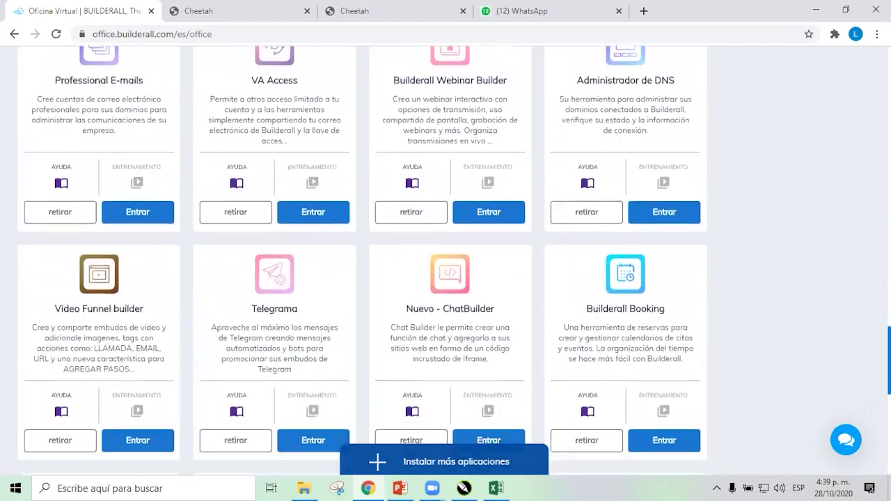
scroll(455, 261, down, 3)
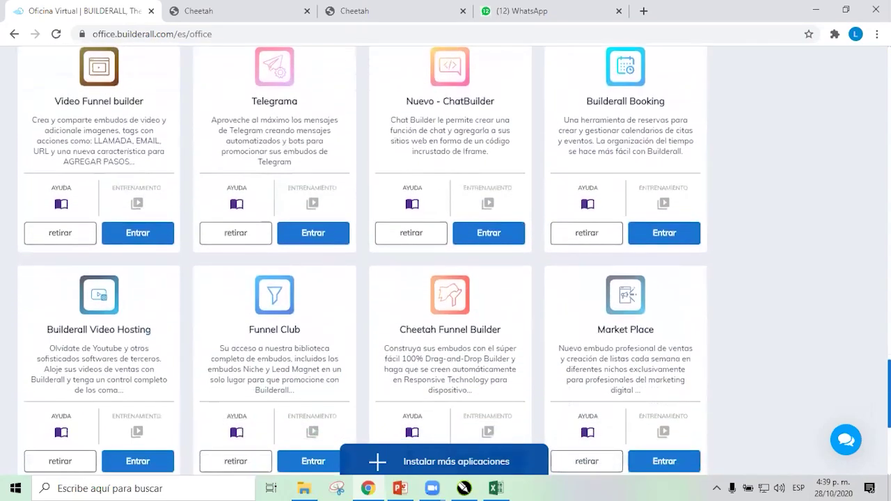
scroll(455, 261, down, 3)
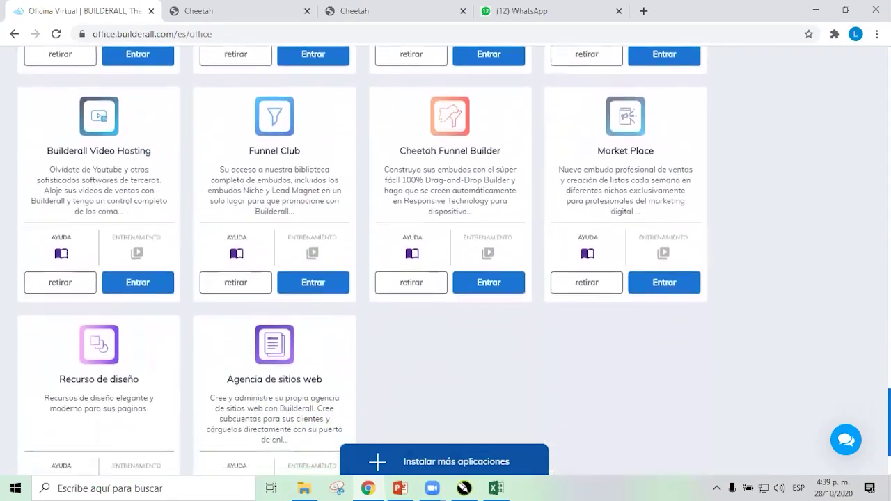
scroll(455, 261, down, 1)
scroll(455, 261, up, 8)
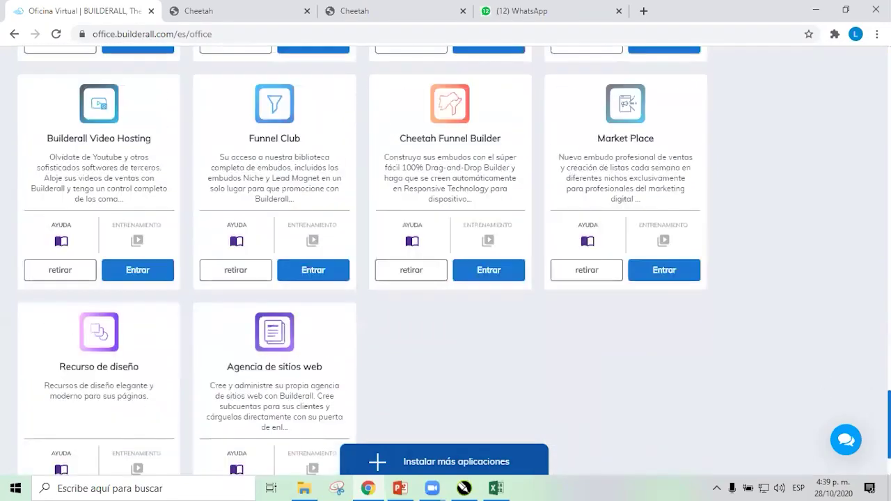
scroll(455, 261, up, 3)
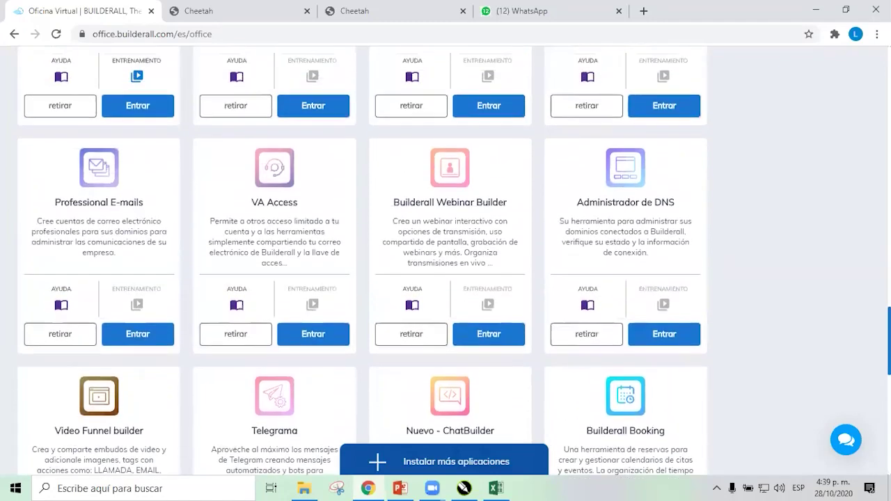
scroll(455, 261, up, 2)
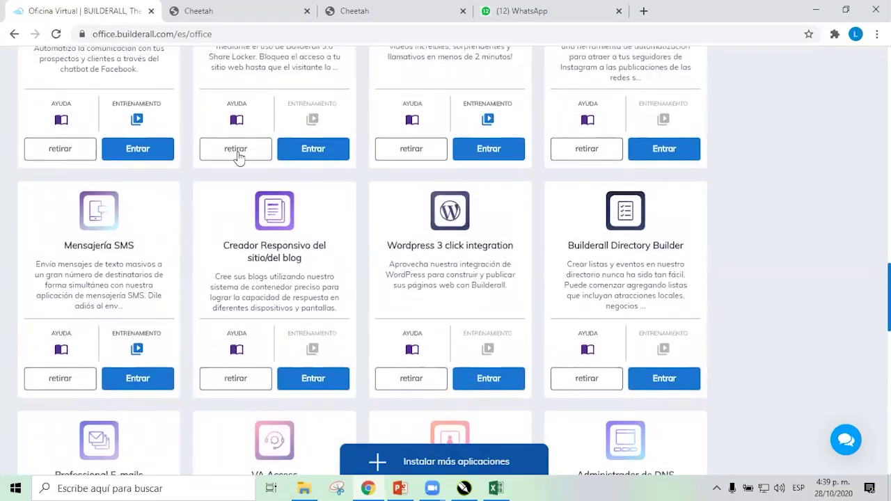
click(320, 379)
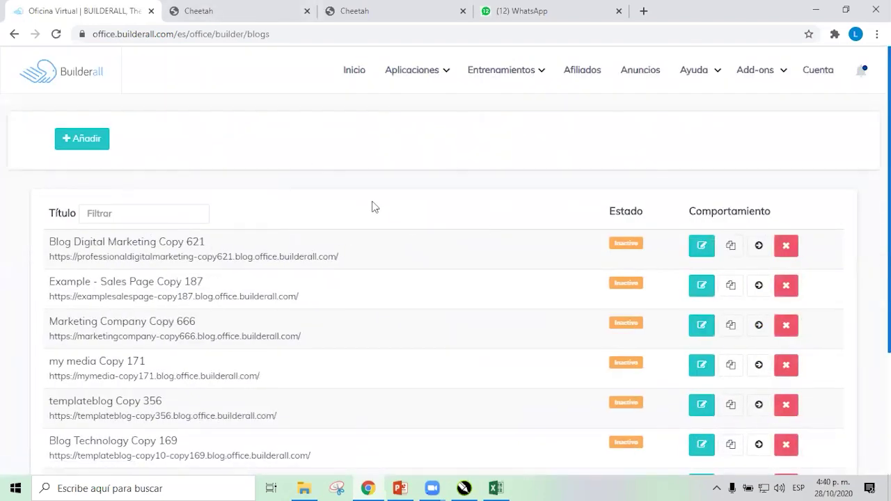
- Glance over the blog list, then return to the Cheetah site tab
scroll(376, 207, down, 3)
scroll(376, 206, up, 3)
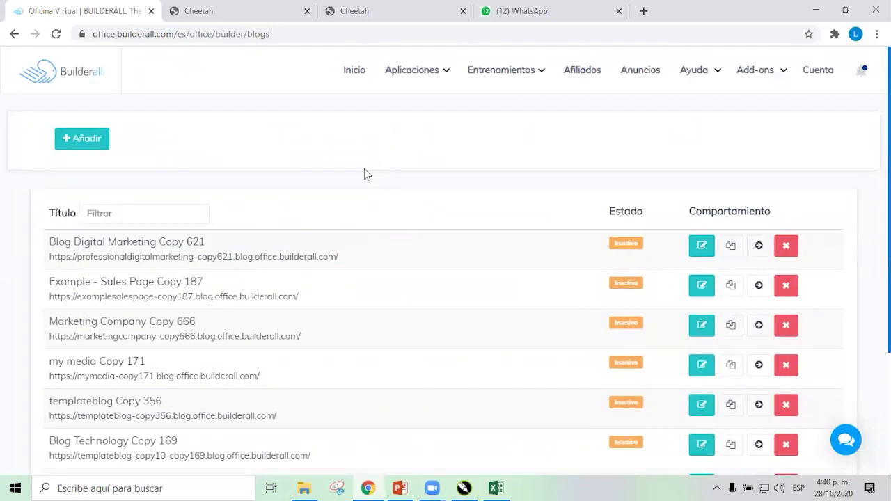
click(263, 11)
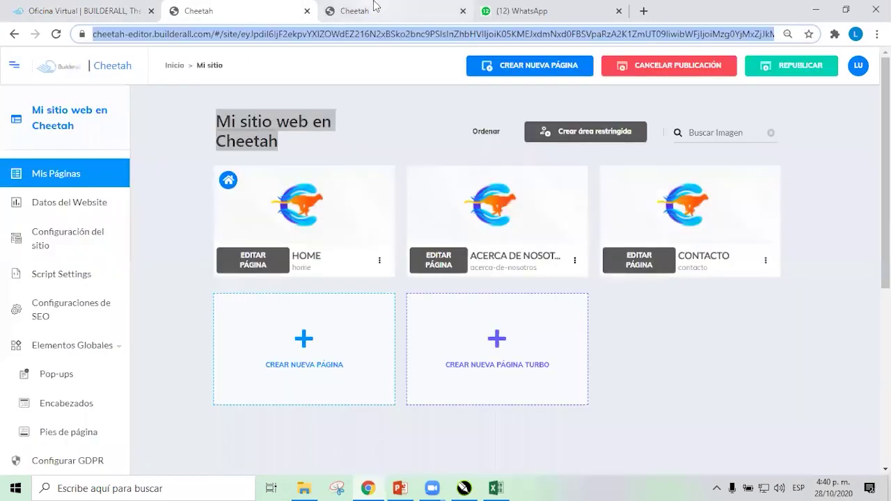
- Place a Blog Destacado featured blog block near the top of the Cheetah page
click(374, 9)
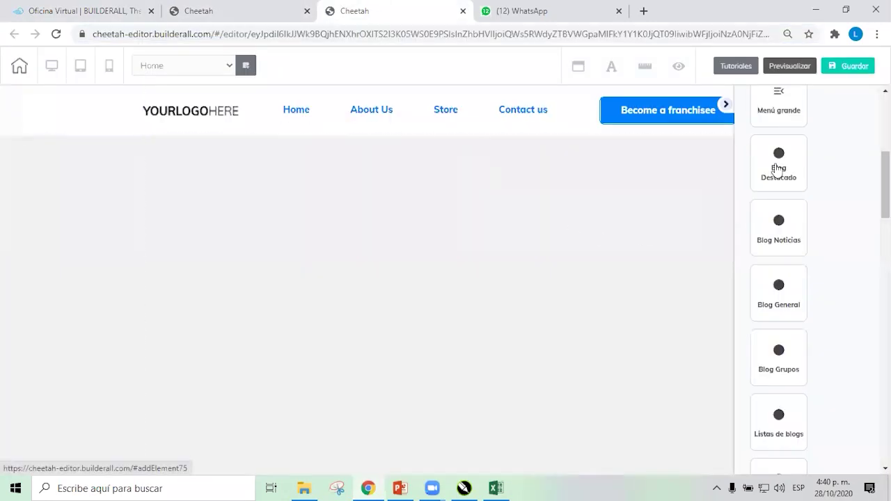
drag(788, 165, 788, 173)
click(784, 179)
drag(811, 261, 382, 254)
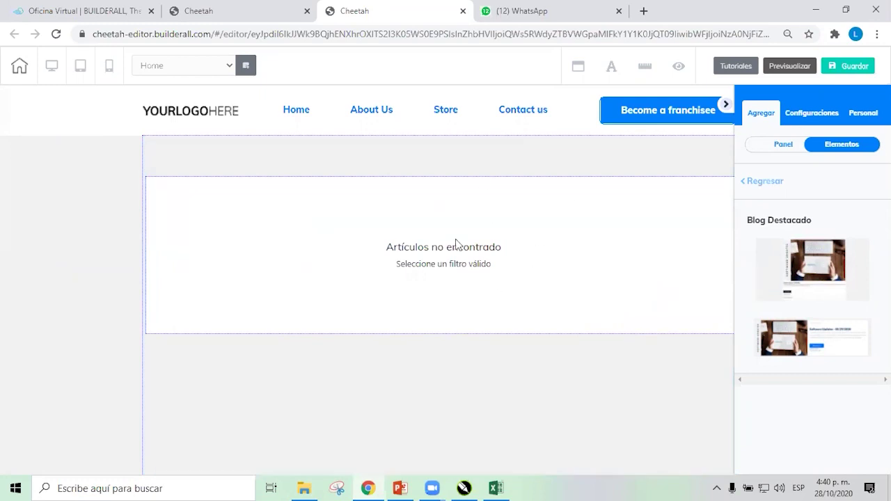
click(764, 183)
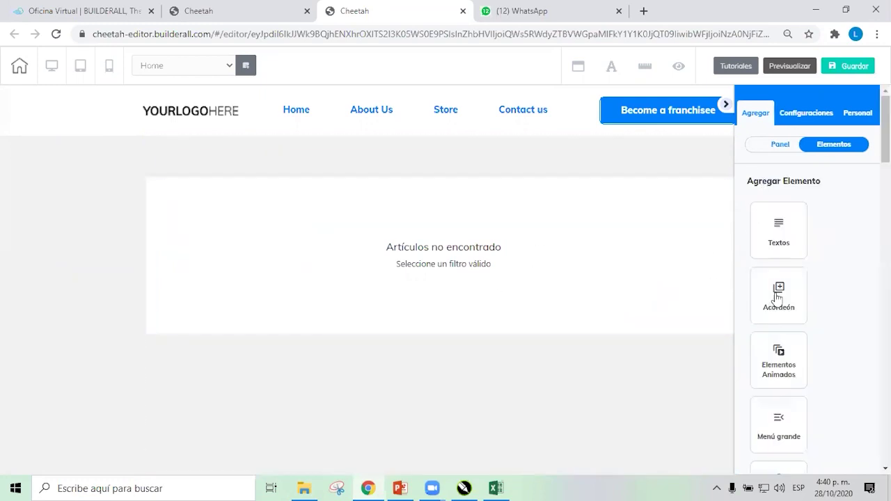
- Delete the Publicaciones blog posts element and switch to the Builderall Office tab
scroll(773, 292, down, 3)
scroll(786, 298, down, 2)
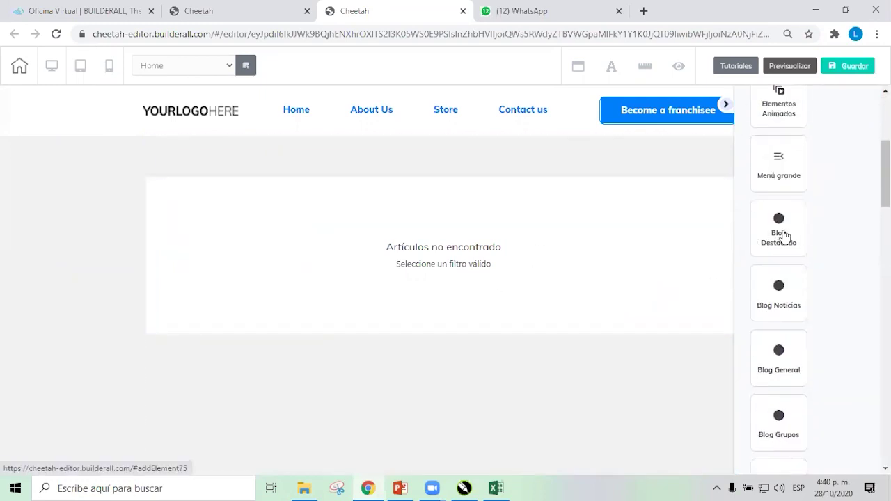
scroll(776, 348, down, 2)
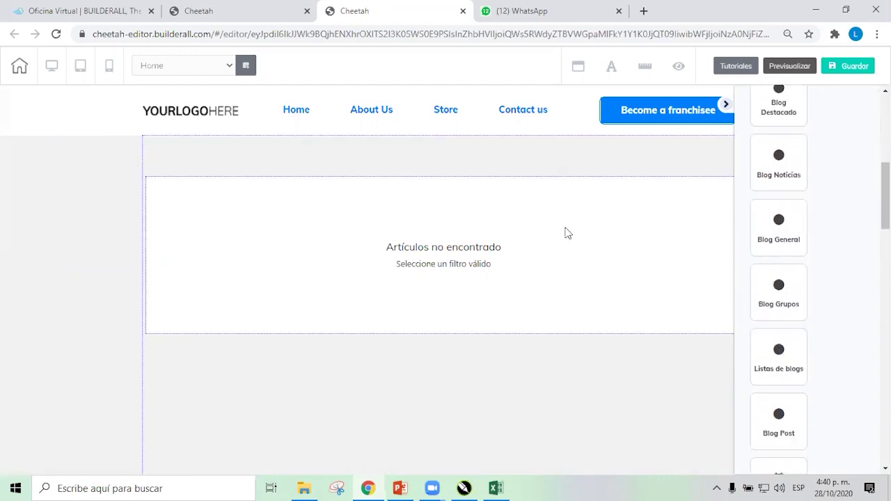
click(260, 209)
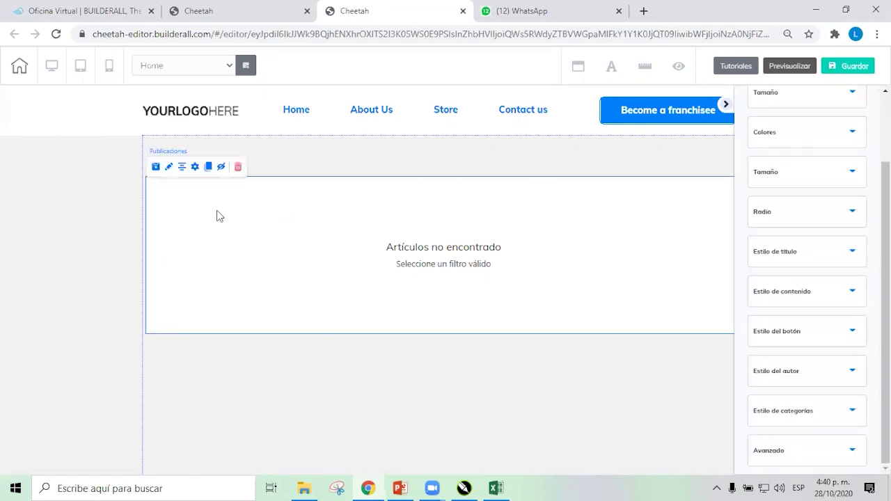
click(238, 169)
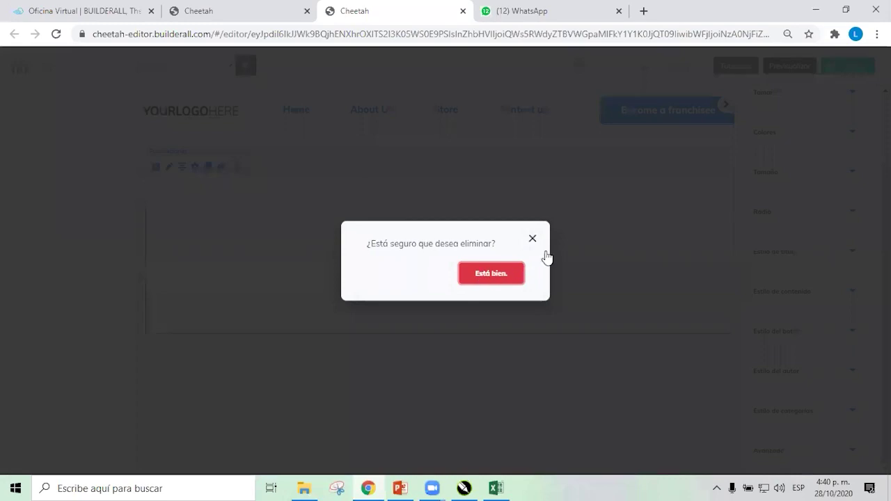
click(532, 238)
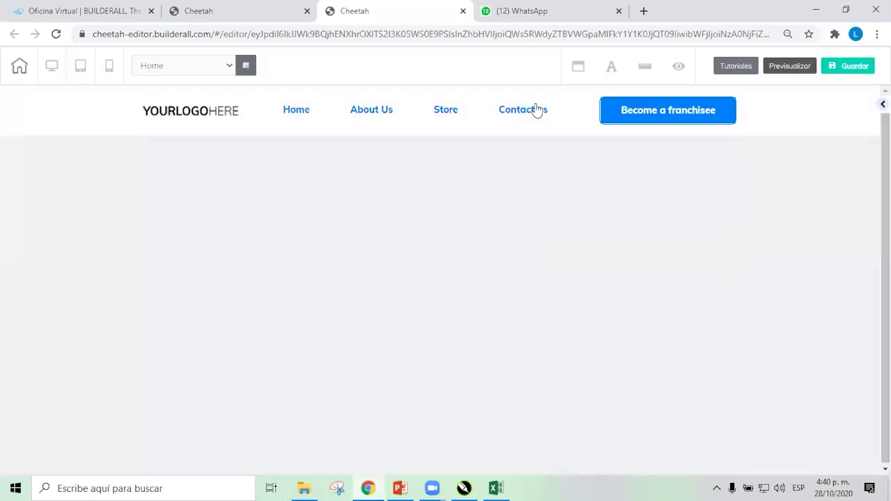
click(224, 8)
click(118, 8)
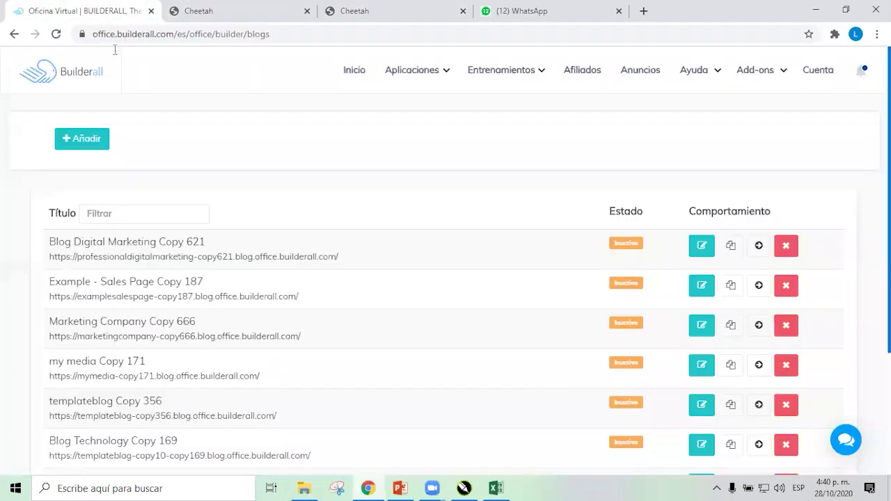
- Return to the Office home page via the Aplicaciones menu, then go back to the Cheetah editor
click(381, 82)
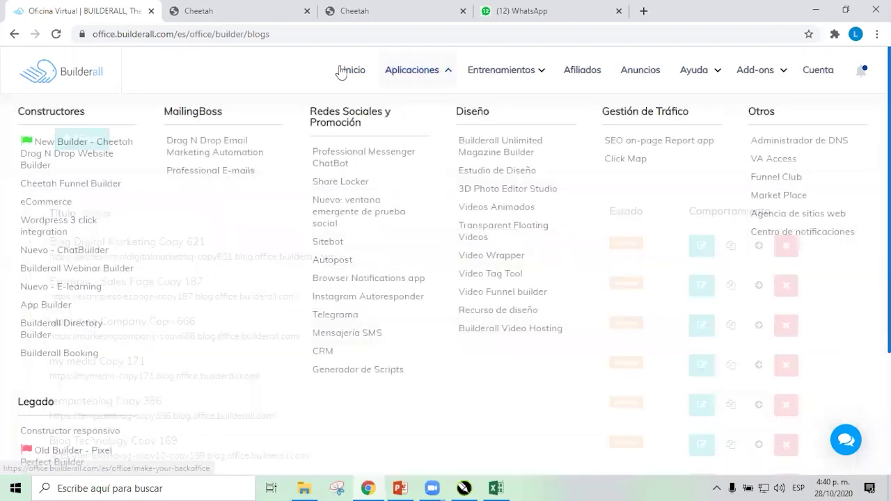
click(351, 74)
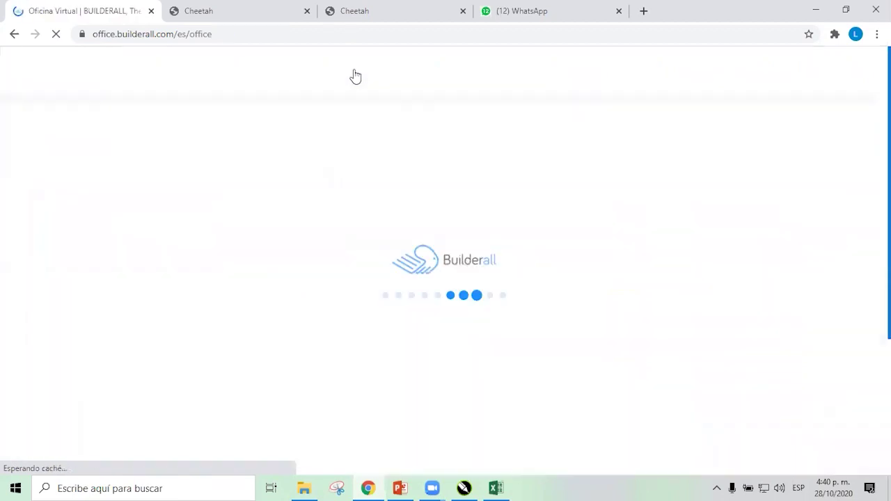
click(373, 12)
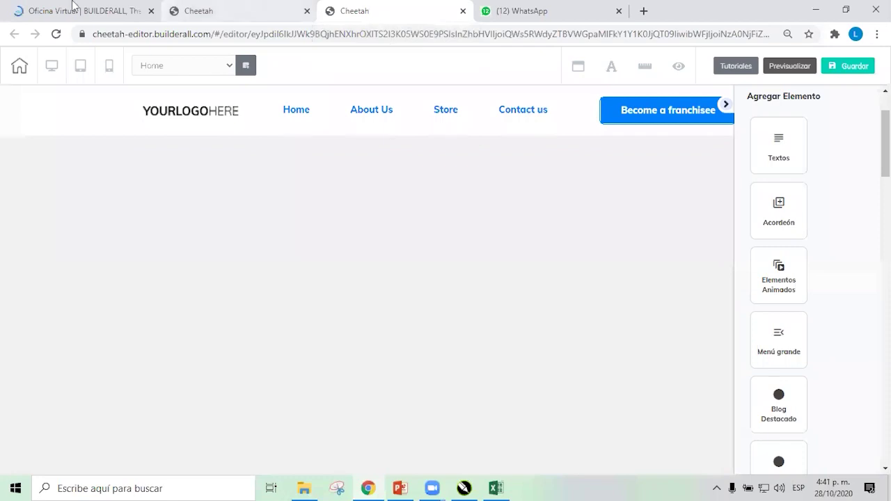
- Scroll the Agregar Elemento panel down to the Booking tile
scroll(812, 279, down, 3)
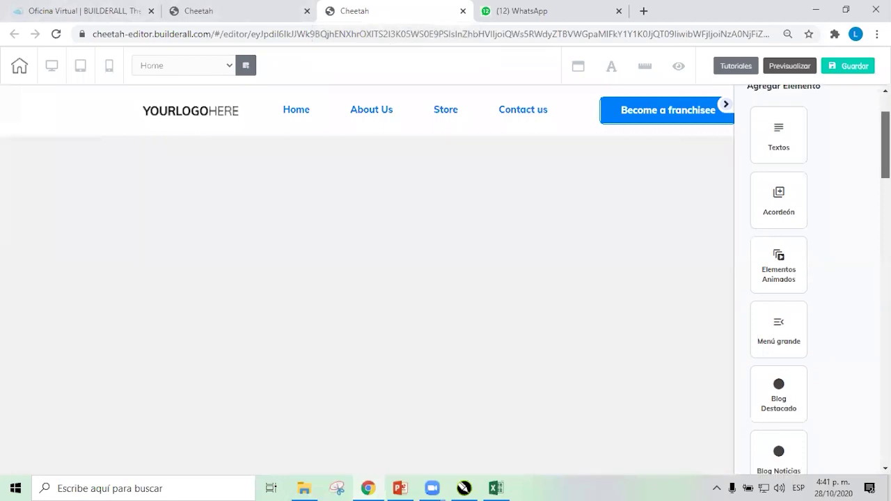
scroll(829, 146, down, 1)
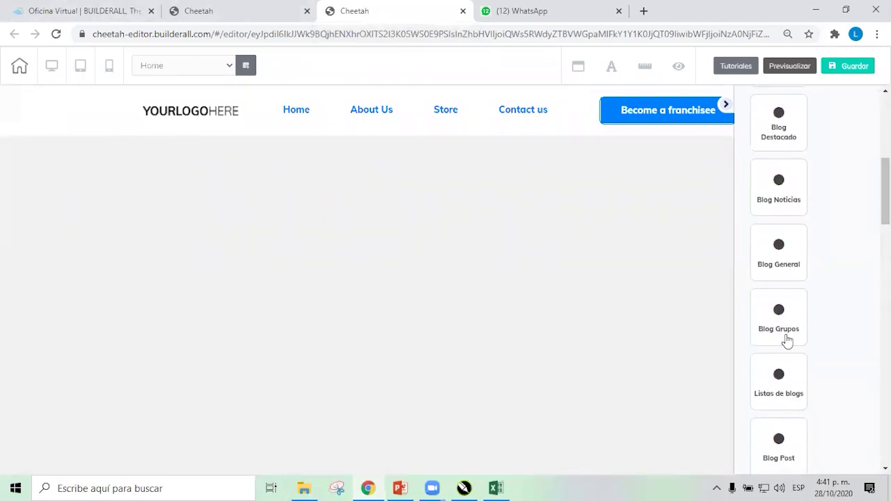
scroll(777, 299, down, 5)
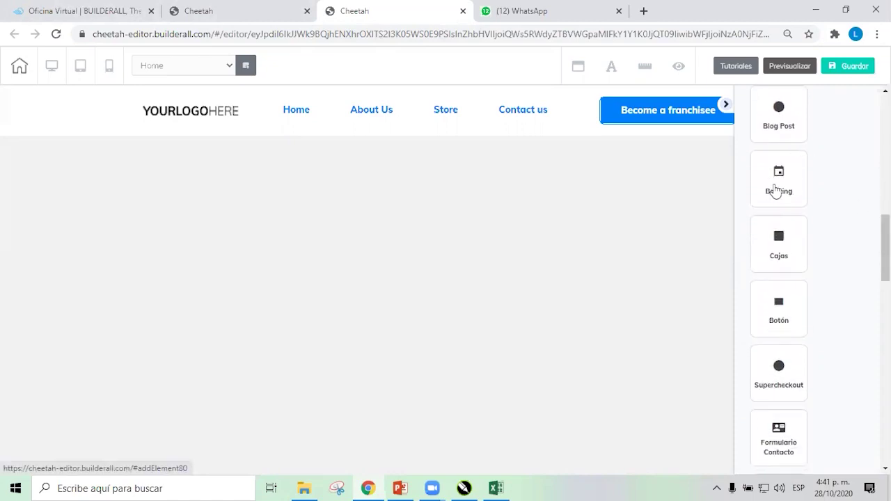
- Launch Builderall Booking from its card in the Office app list
click(112, 11)
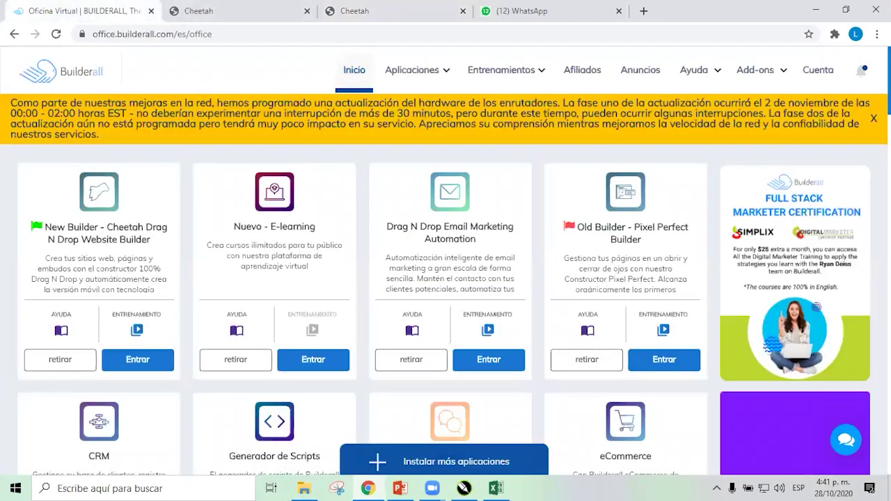
scroll(291, 191, down, 15)
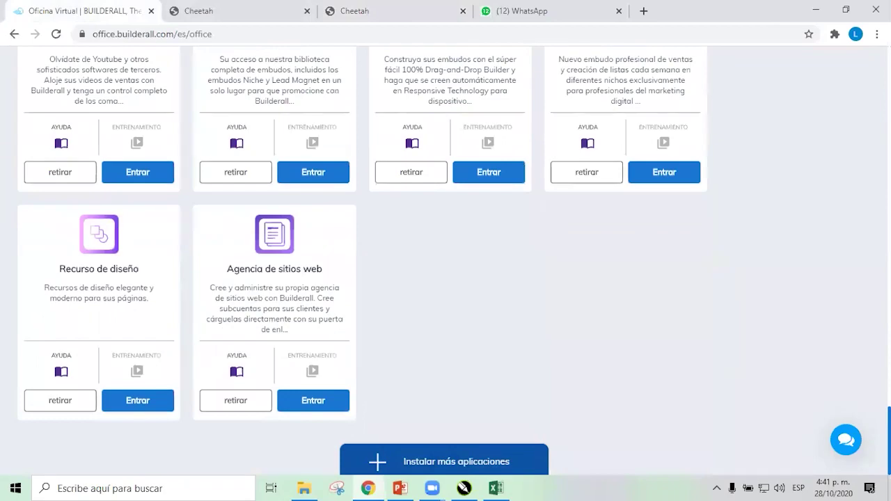
scroll(445, 261, up, 3)
scroll(445, 261, up, 2)
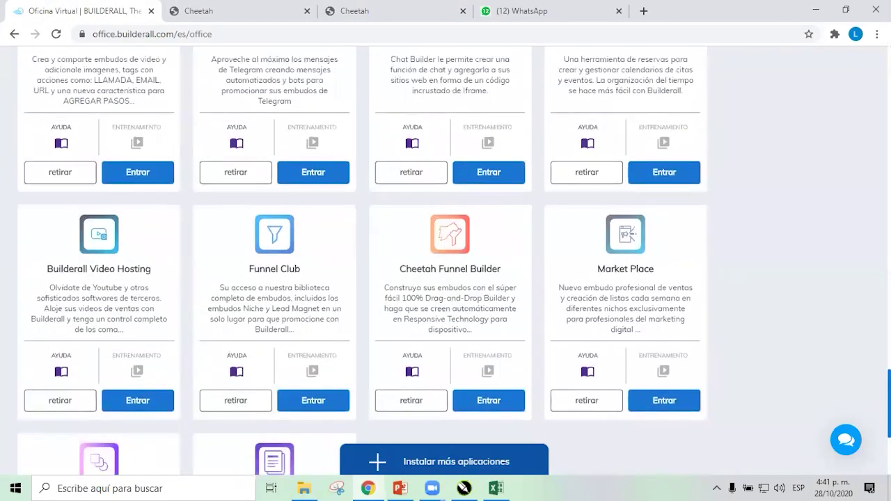
scroll(445, 261, down, 3)
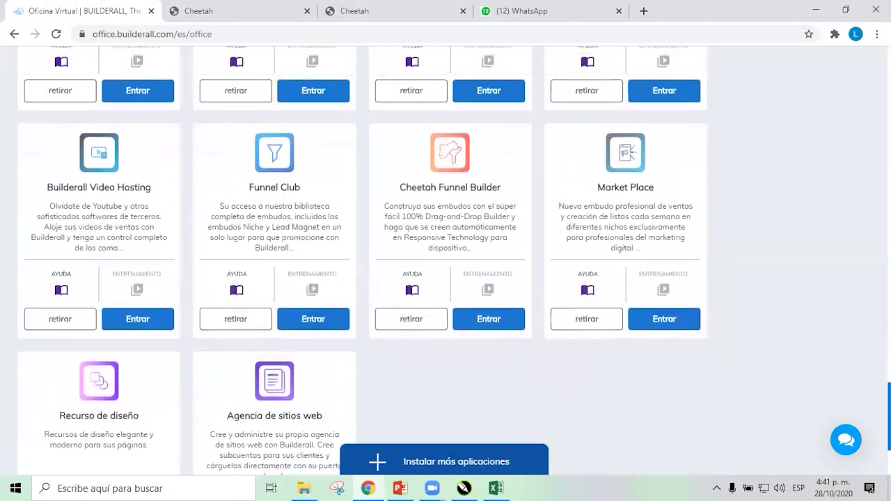
scroll(446, 261, up, 3)
scroll(632, 291, up, 1)
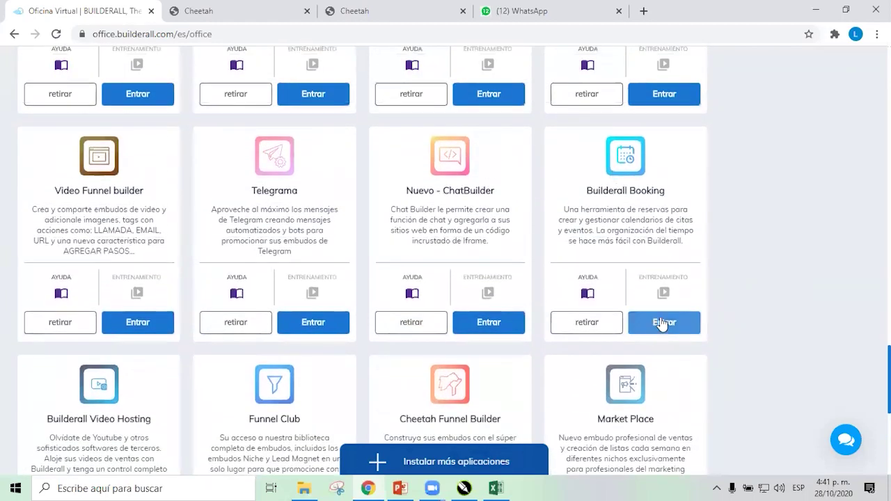
click(663, 322)
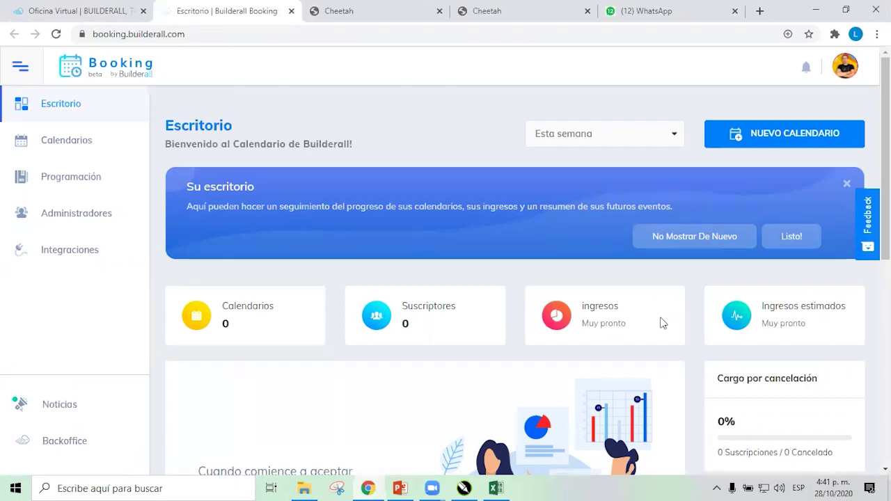
- Look over the empty Booking Escritorio dashboard and Próximos eventos calendar, then return to the Cheetah editor
scroll(662, 321, down, 6)
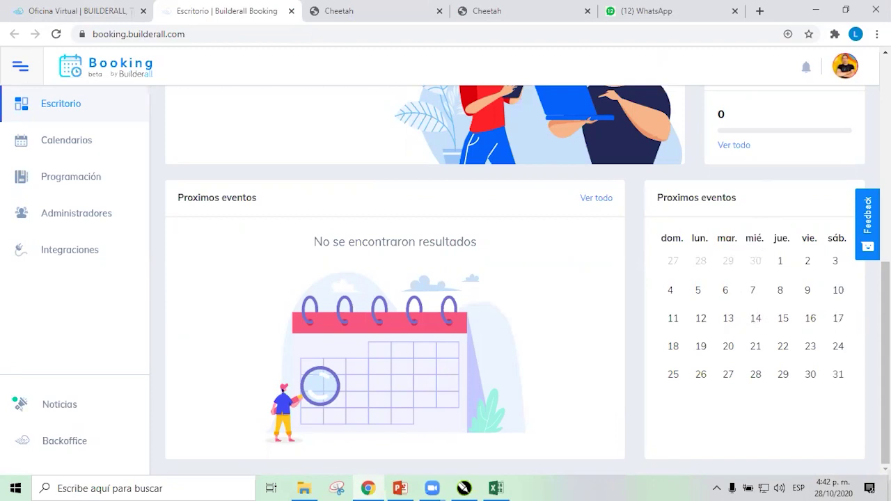
double_click(753, 321)
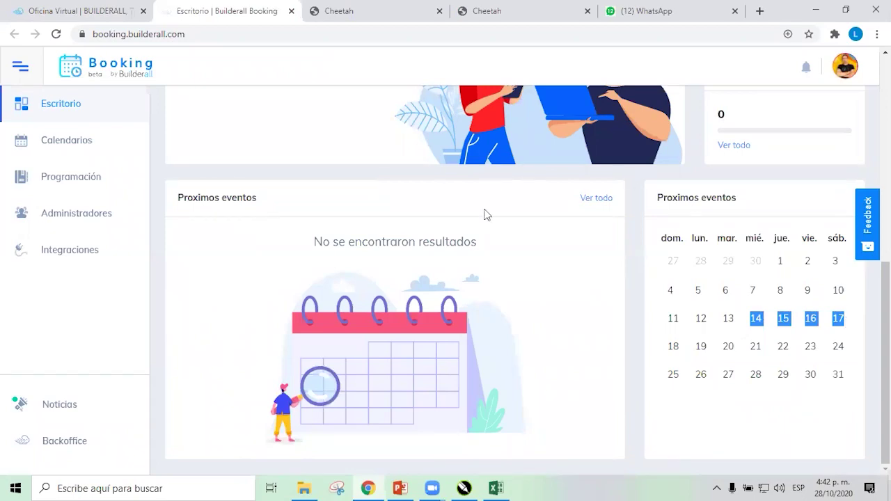
scroll(470, 210, up, 5)
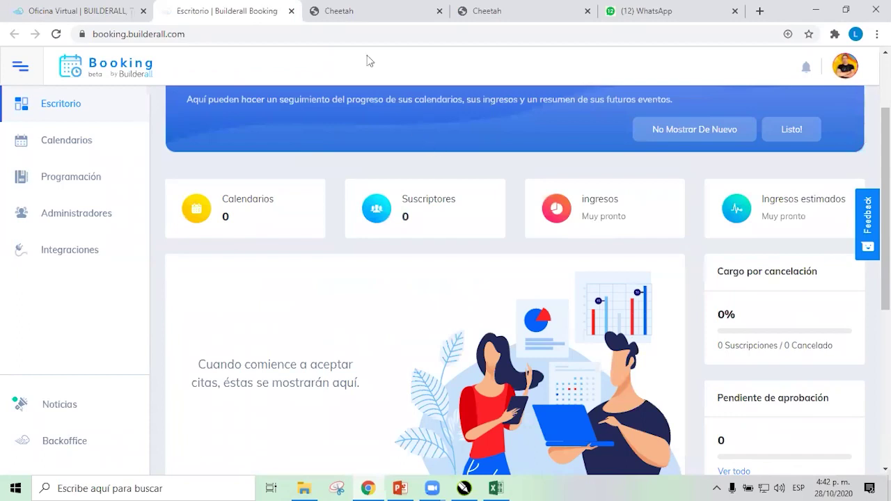
click(510, 14)
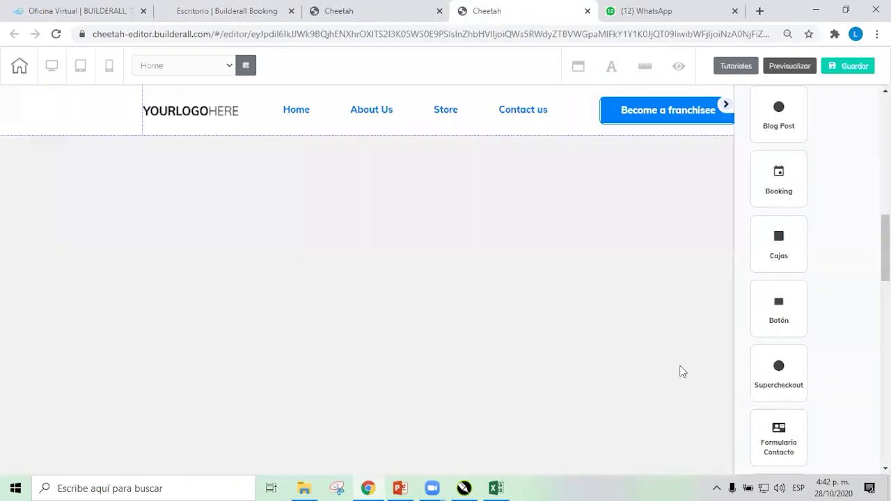
- Place a Calendario Booking element below the header, cancel its options, then delete it
scroll(790, 296, up, 2)
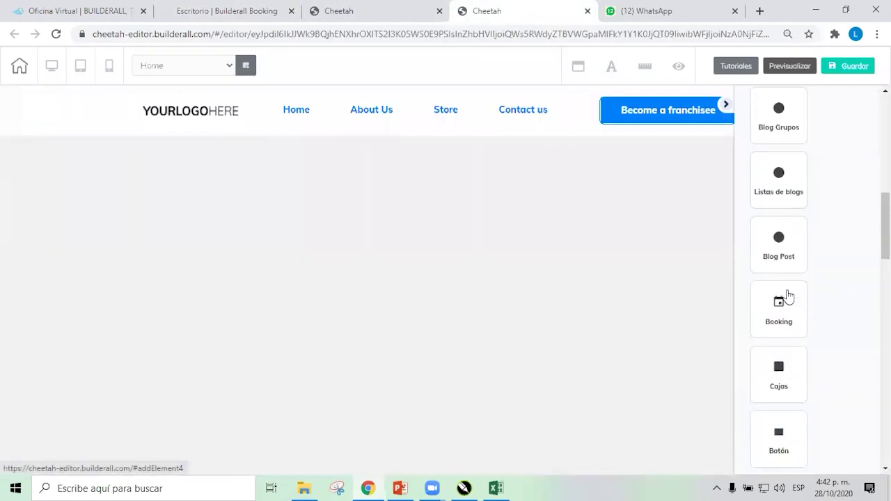
click(784, 321)
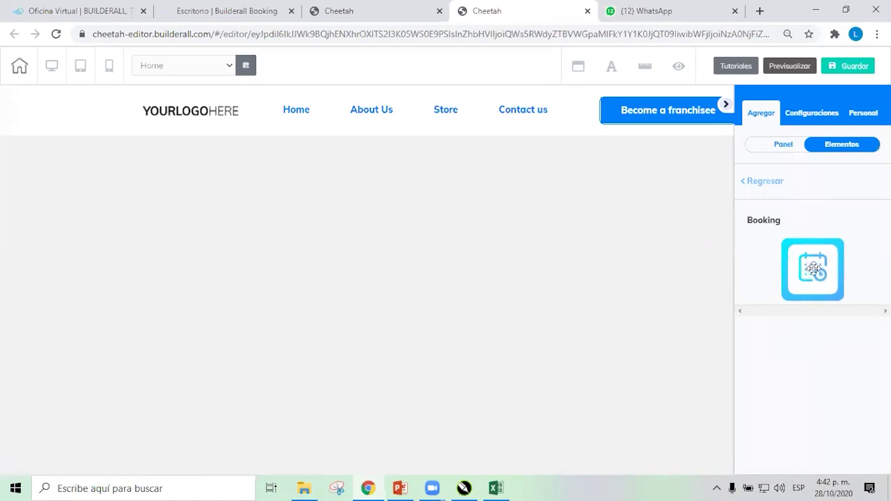
drag(813, 269, 397, 272)
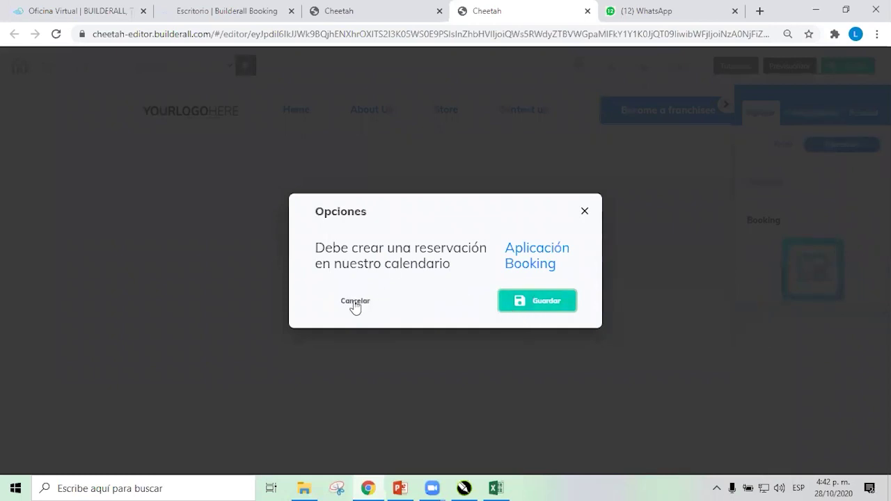
click(356, 303)
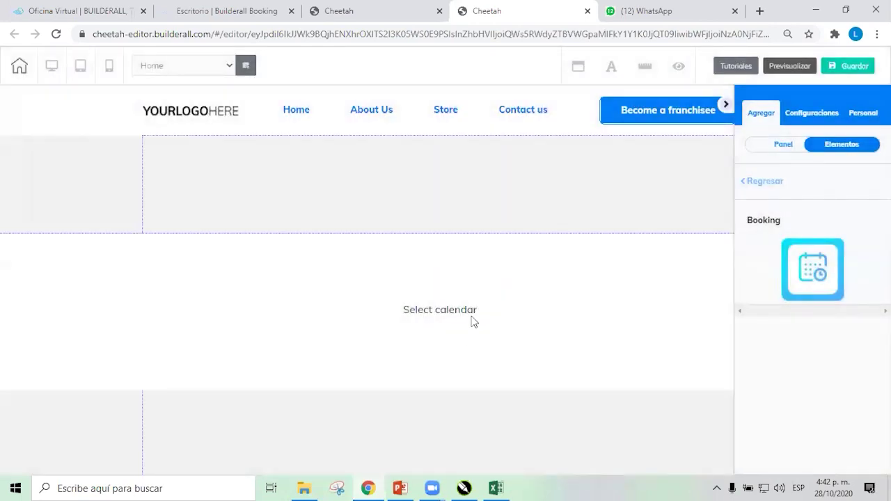
click(472, 322)
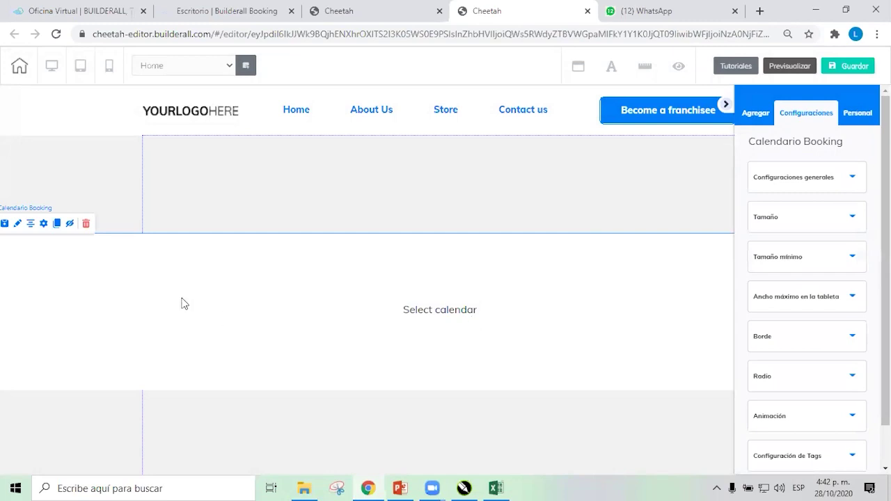
click(86, 224)
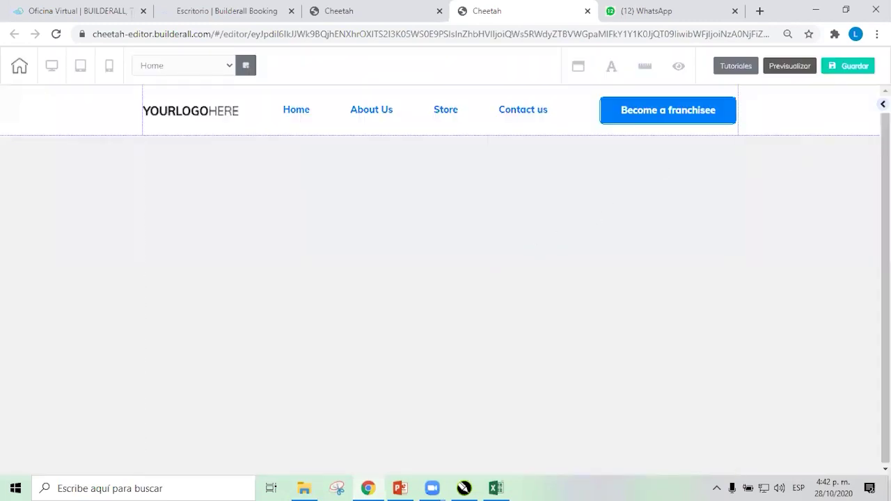
- Select the empty section and scroll the full element list down to Cajas
click(688, 245)
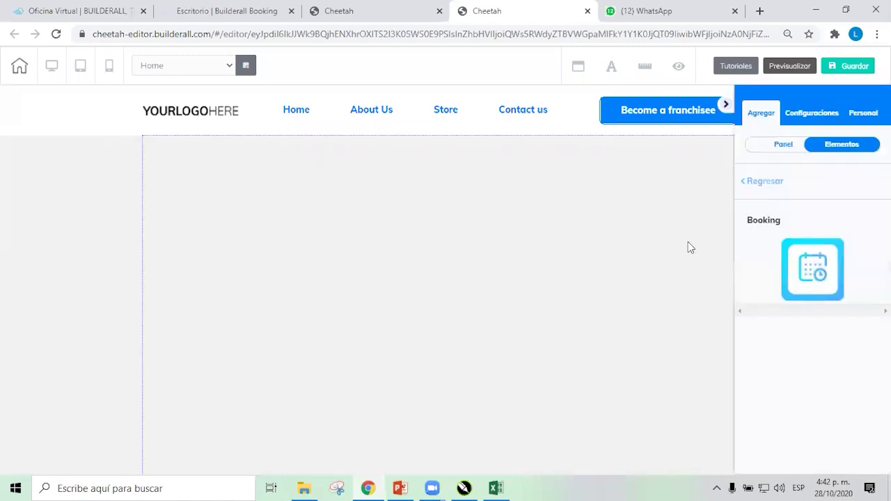
click(763, 181)
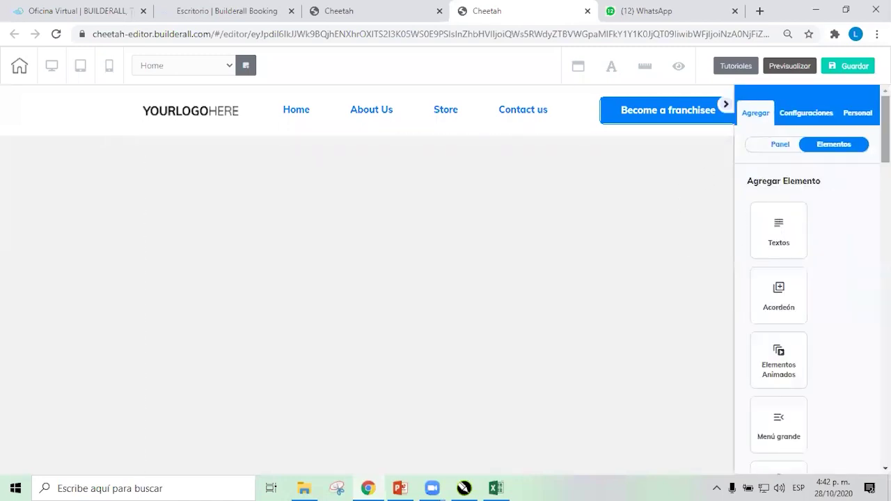
scroll(778, 279, down, 10)
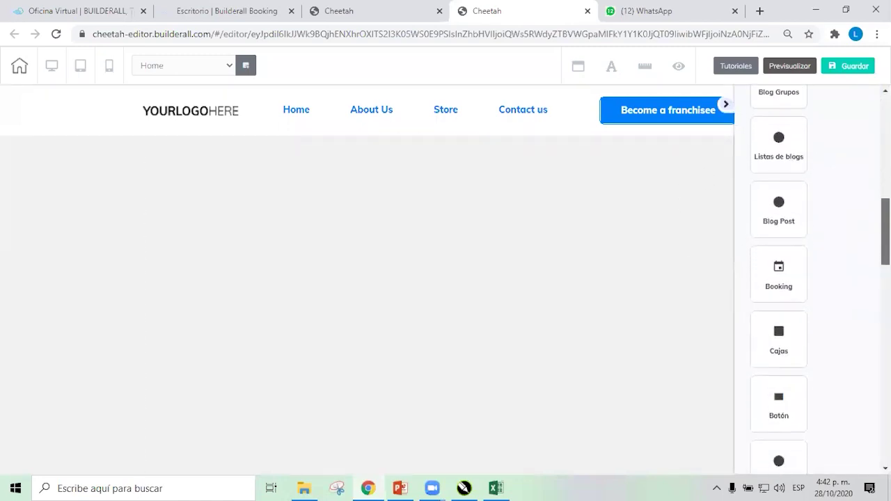
scroll(777, 273, down, 5)
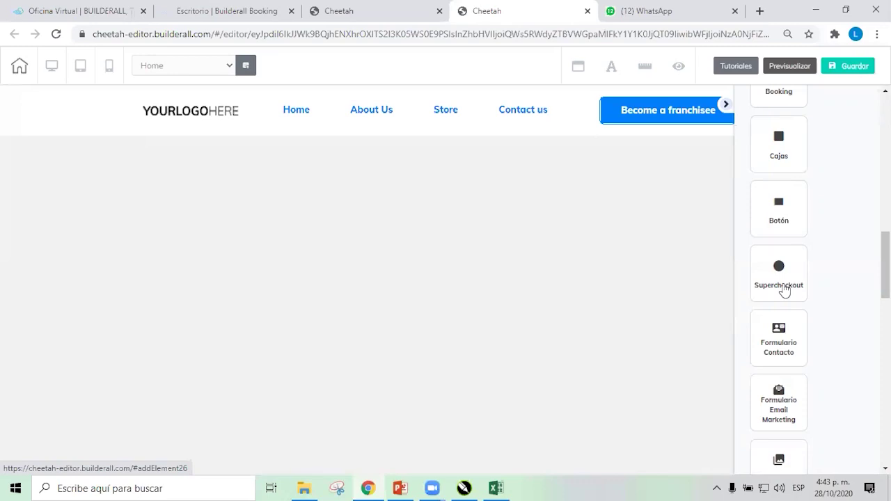
scroll(886, 292, down, 4)
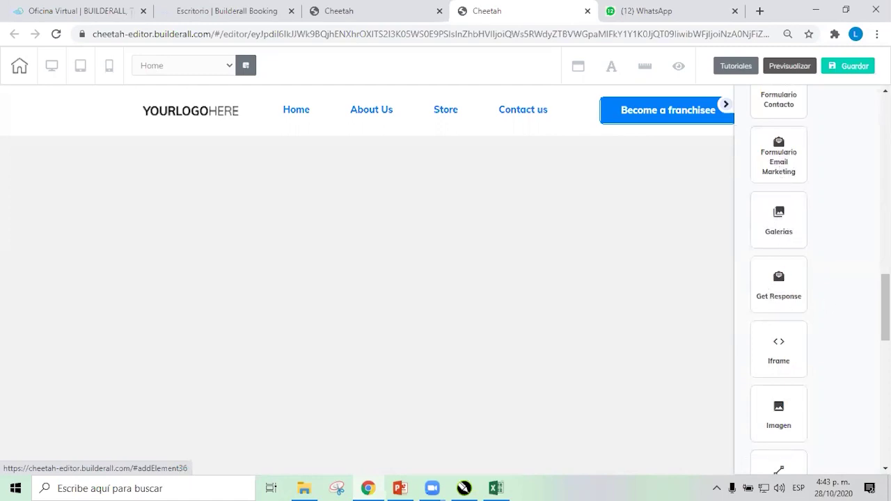
drag(886, 307, 885, 429)
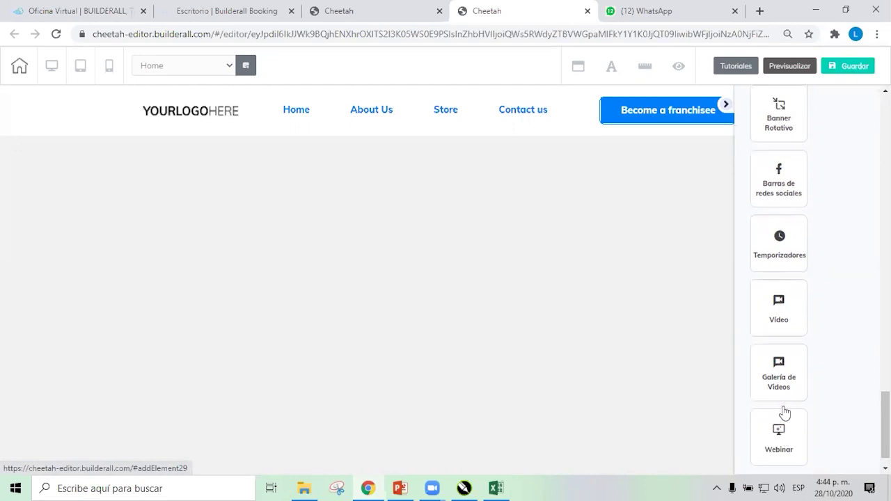
scroll(784, 413, up, 15)
scroll(784, 413, up, 10)
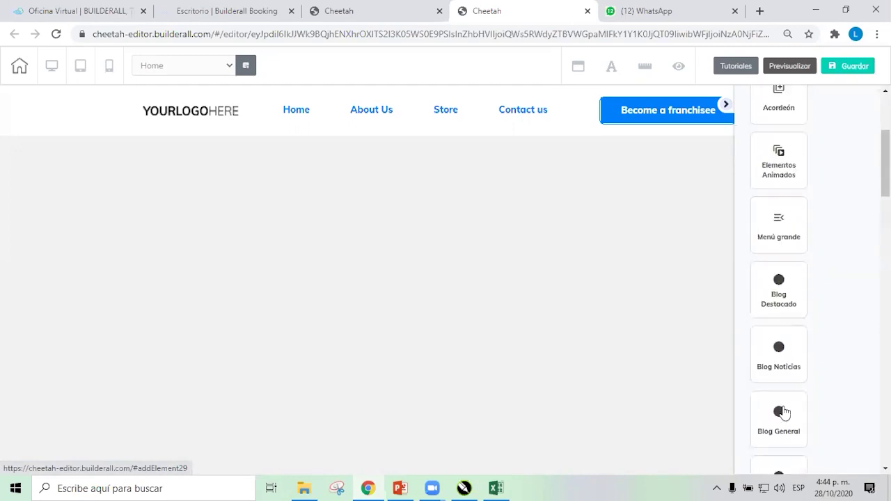
scroll(785, 413, down, 6)
scroll(785, 413, down, 6)
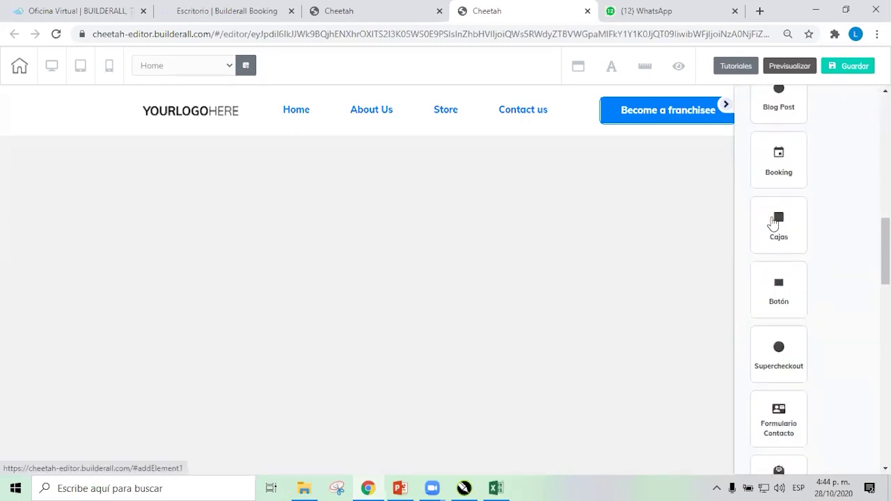
- Drop a purple-bordered Cajas box into the empty section and drag it wider
click(774, 222)
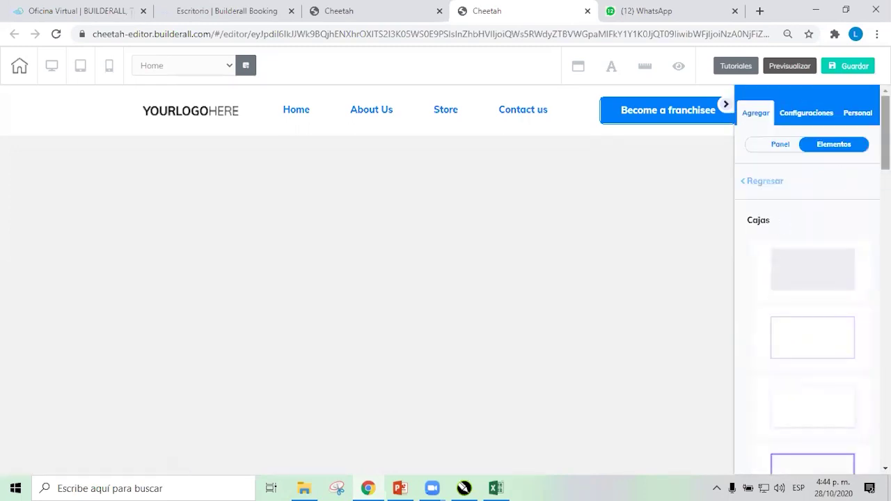
scroll(780, 220, down, 3)
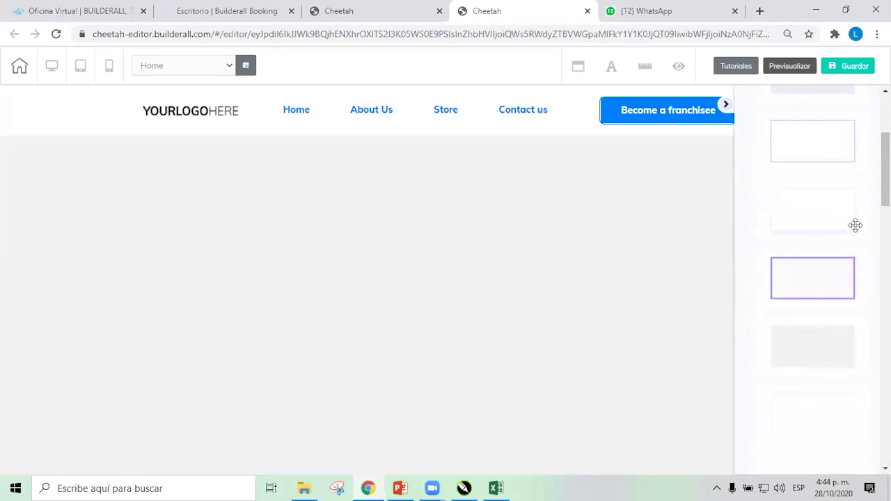
scroll(855, 225, down, 5)
scroll(856, 225, down, 8)
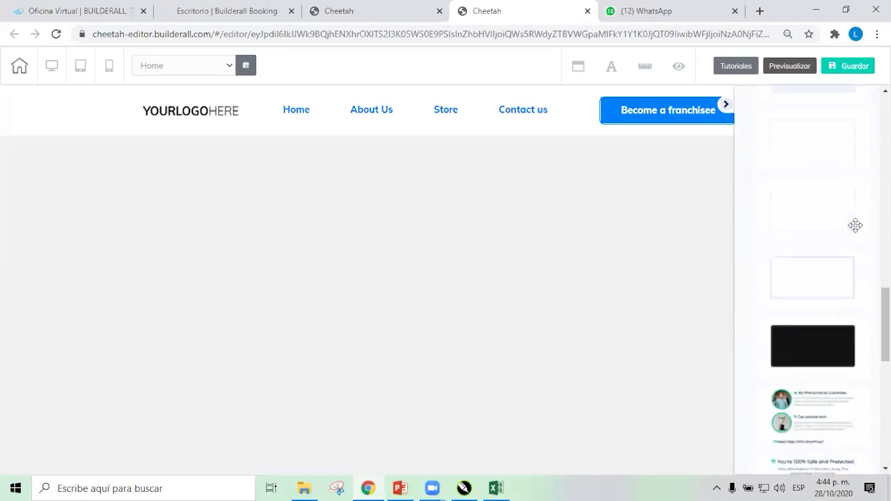
scroll(856, 225, down, 3)
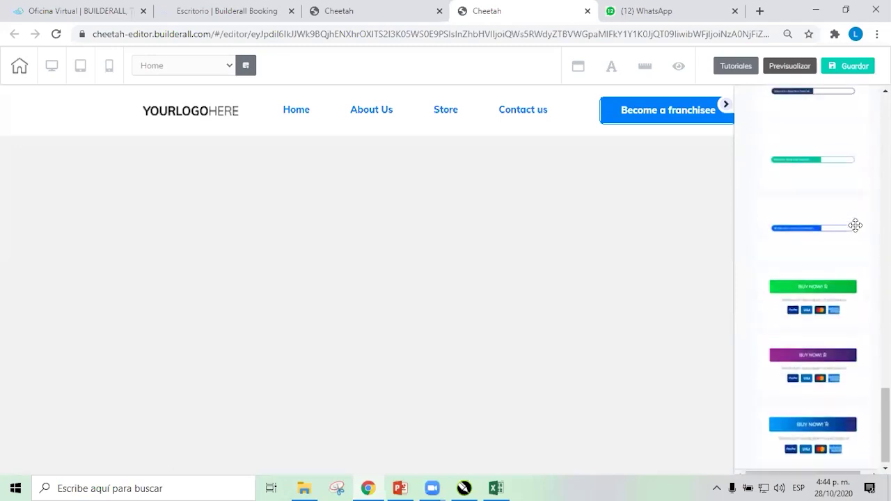
scroll(856, 225, up, 15)
scroll(820, 351, up, 5)
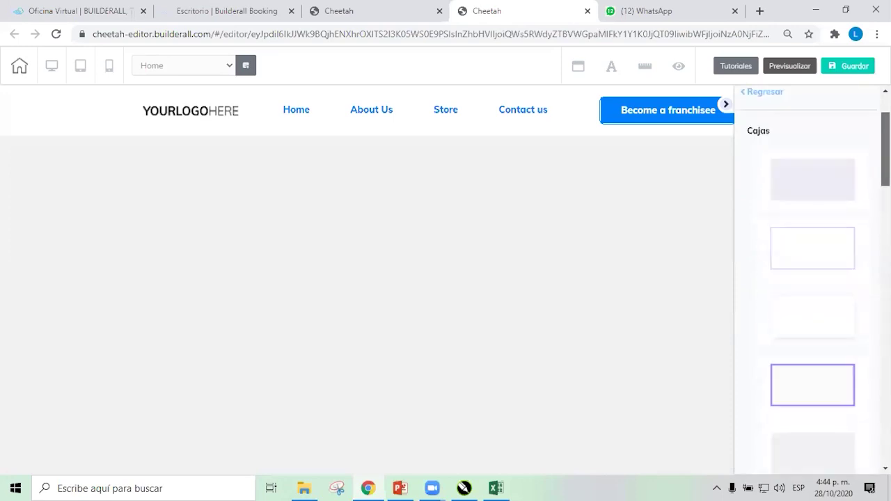
scroll(820, 352, down, 4)
drag(820, 352, 269, 221)
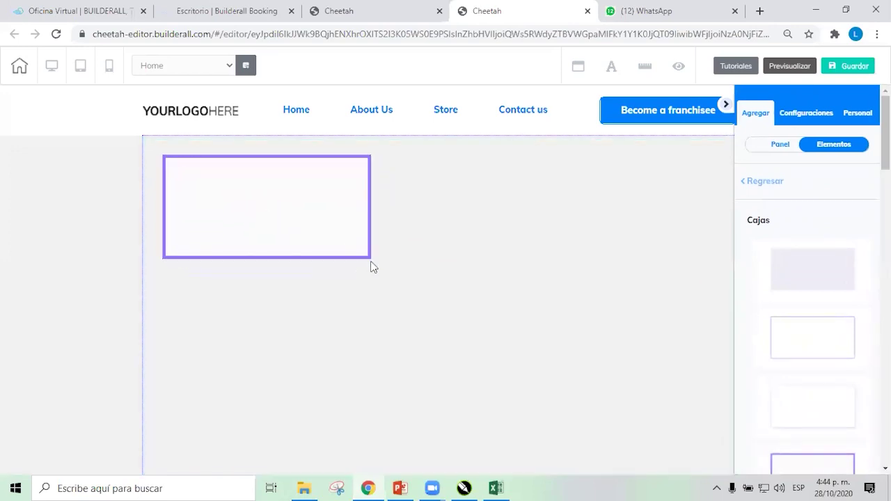
click(366, 259)
drag(371, 258, 439, 275)
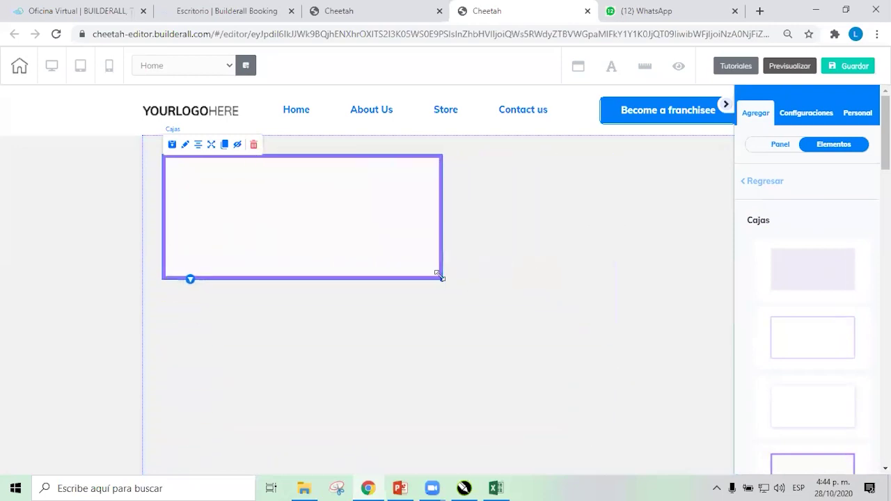
- Set the box to width 382 and height 430, then drag it into a wider, shorter rectangle
click(185, 146)
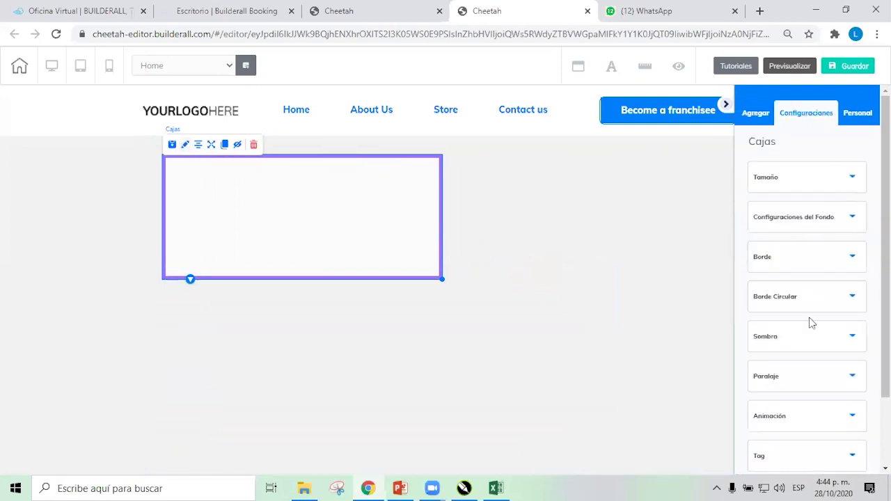
click(829, 179)
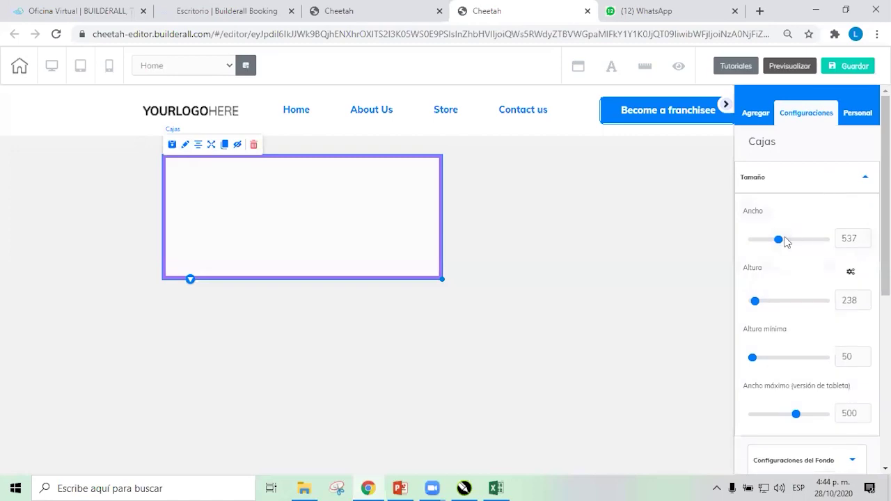
drag(785, 241, 770, 241)
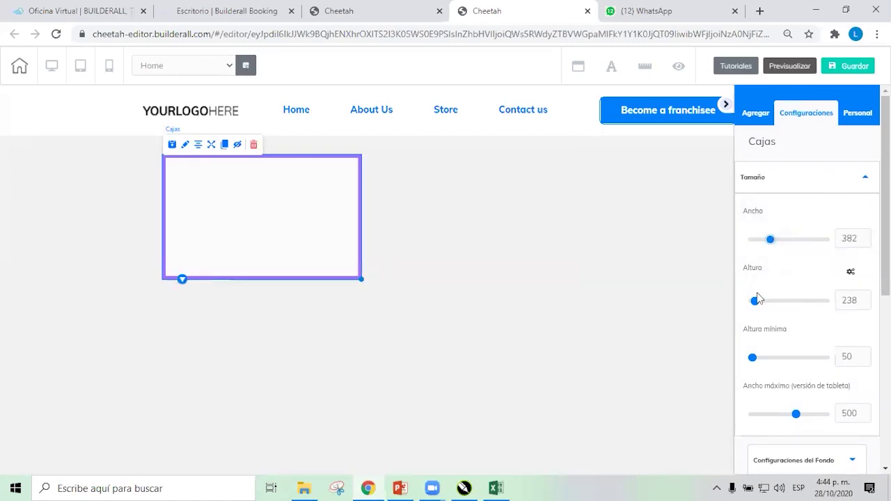
drag(757, 296, 760, 305)
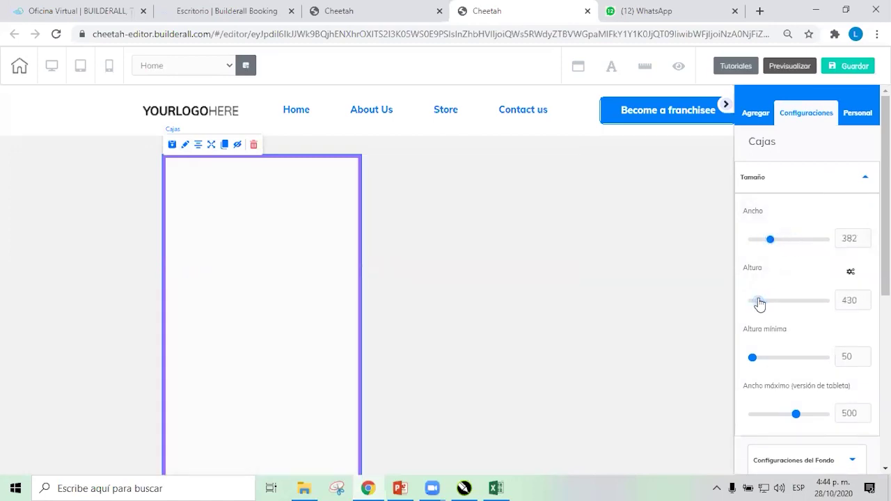
drag(360, 378, 557, 312)
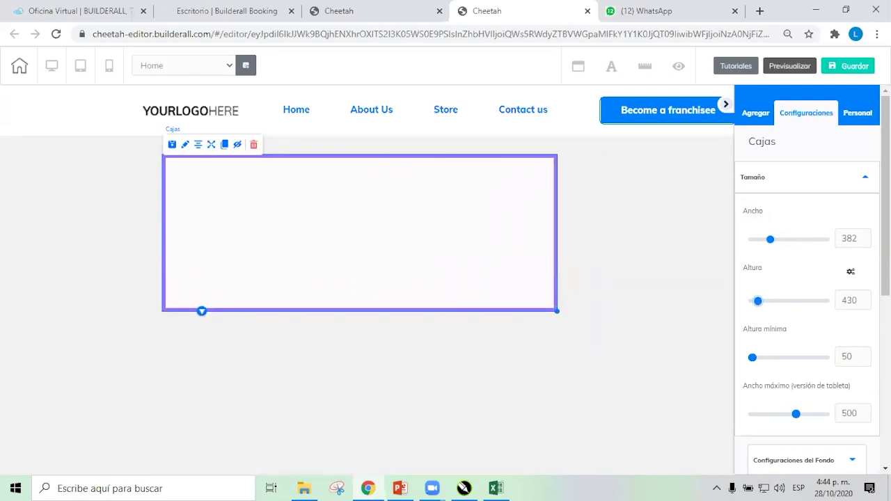
scroll(837, 348, down, 3)
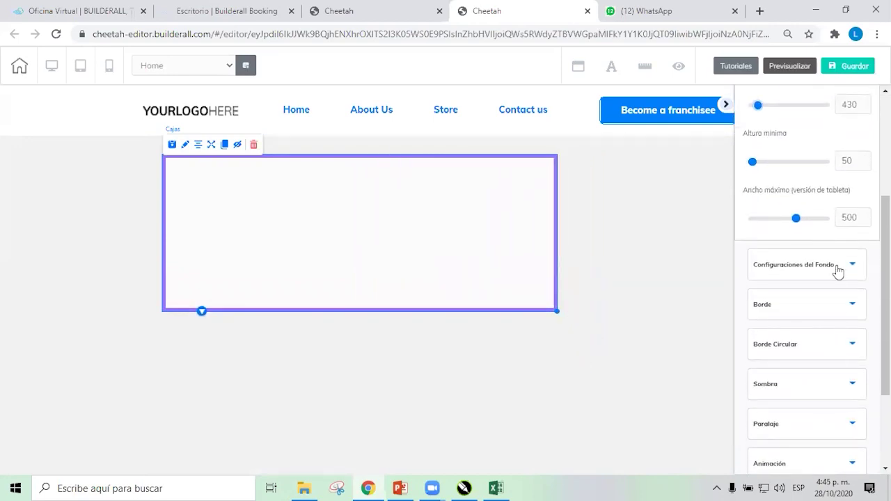
- Fill the box background with the red colour C84646
click(837, 273)
scroll(839, 267, down, 3)
click(757, 115)
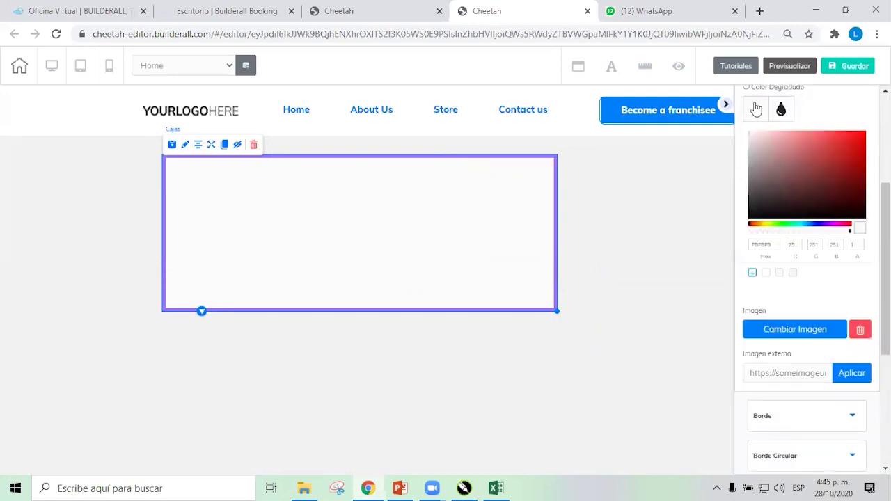
click(799, 163)
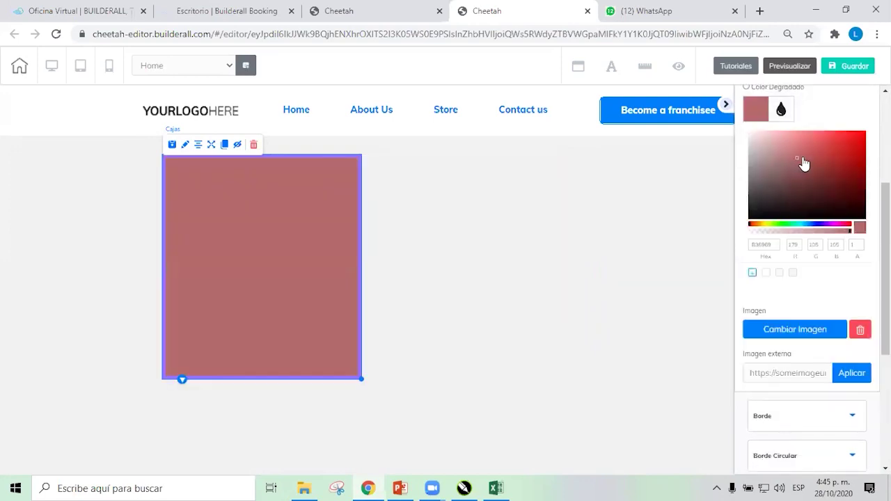
click(832, 164)
click(818, 147)
click(825, 151)
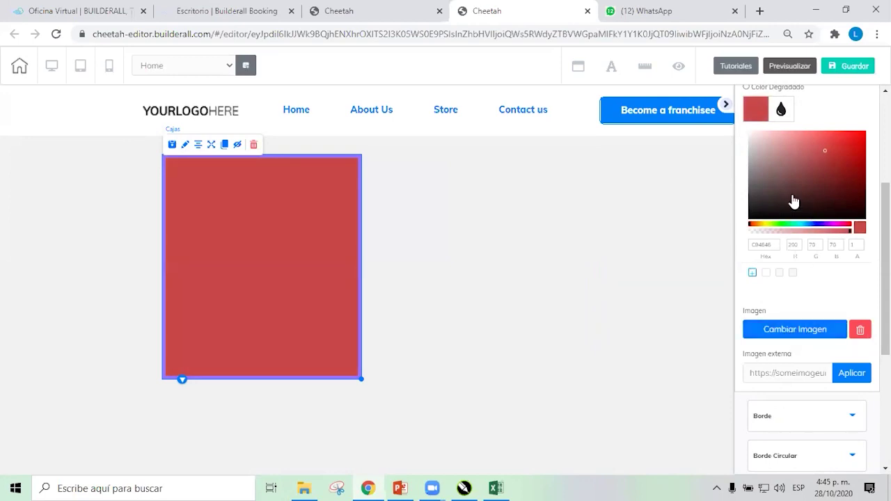
scroll(813, 372, down, 2)
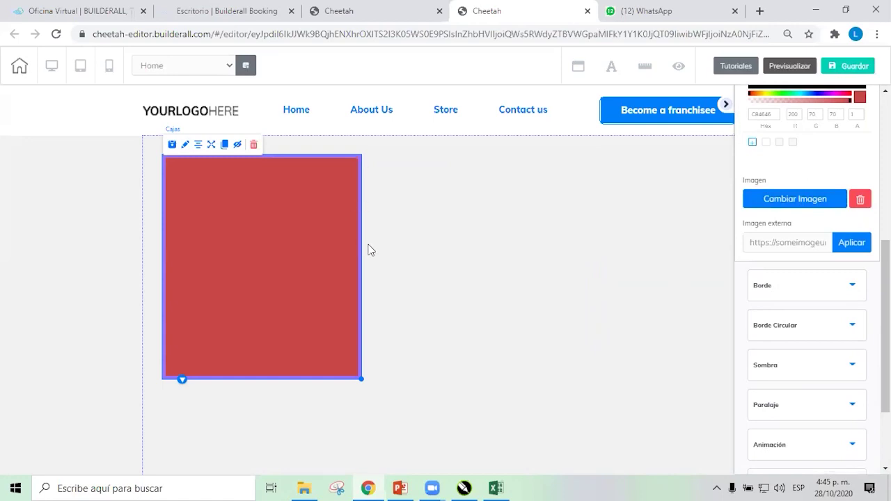
- Change the box's border colour to aqua-green 72FFD7
click(810, 286)
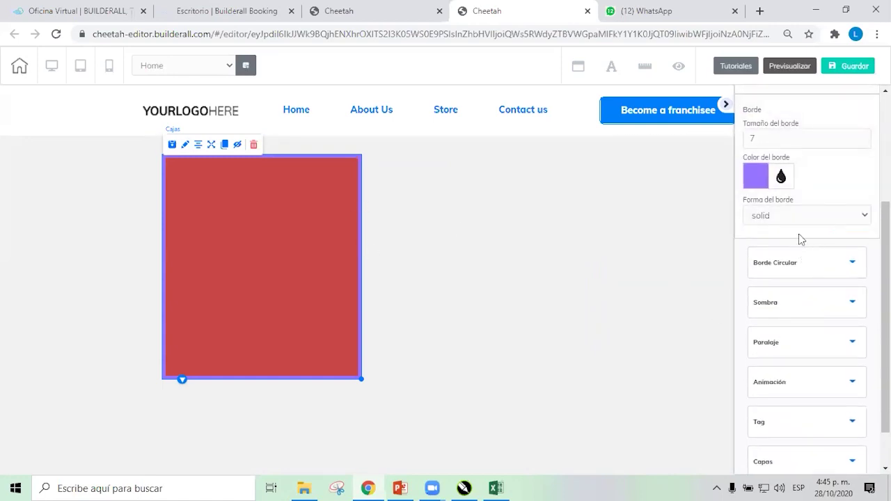
click(759, 179)
click(797, 275)
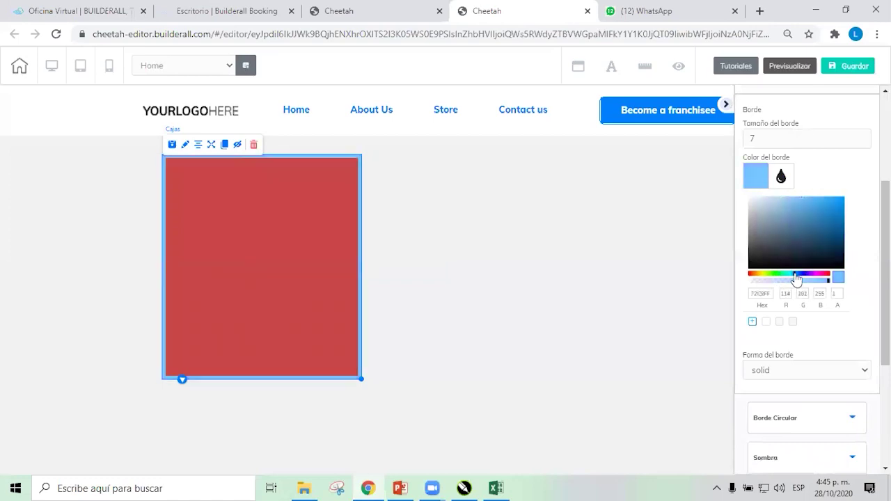
drag(795, 277, 787, 272)
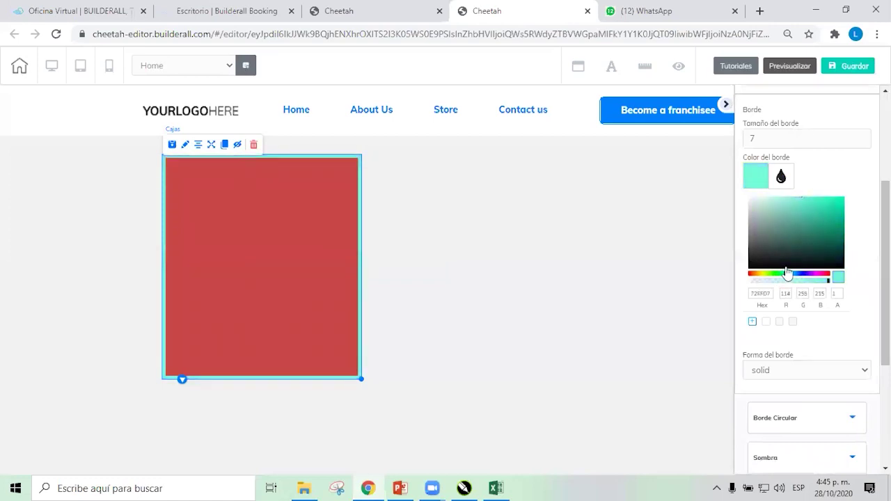
scroll(794, 272, down, 3)
- Set the border style to double after trying dotted and dashed
click(787, 244)
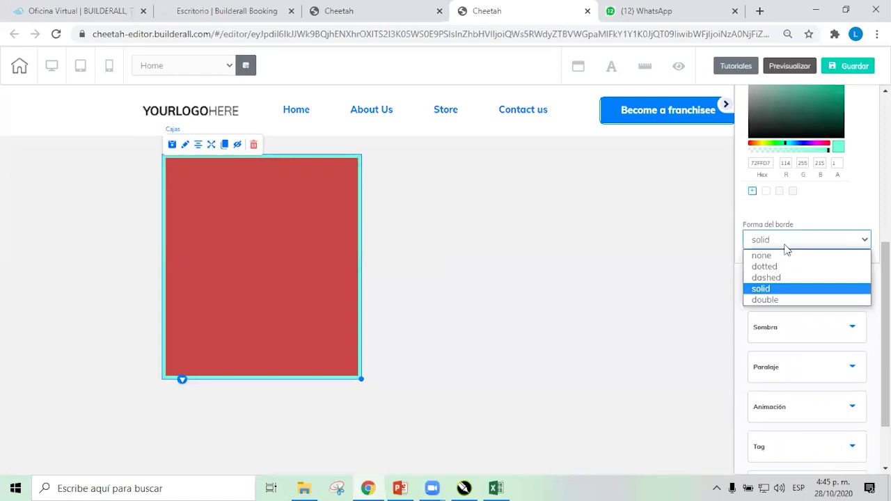
click(776, 268)
click(797, 240)
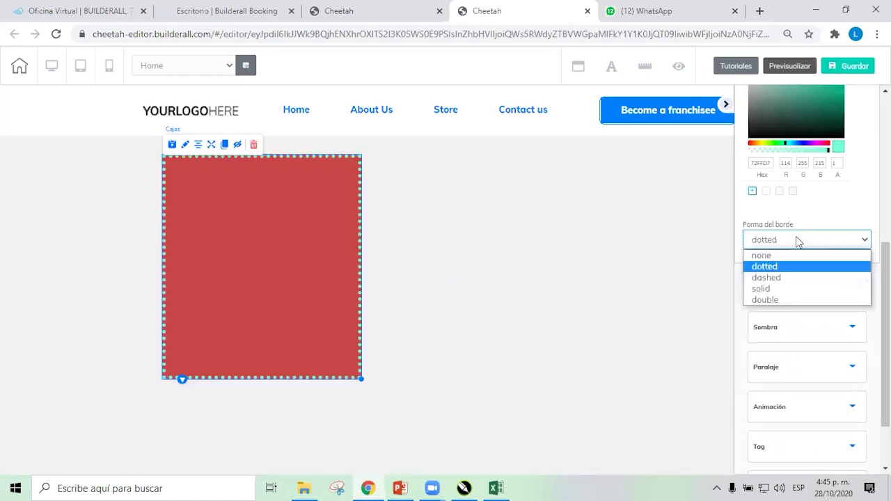
click(778, 277)
click(790, 243)
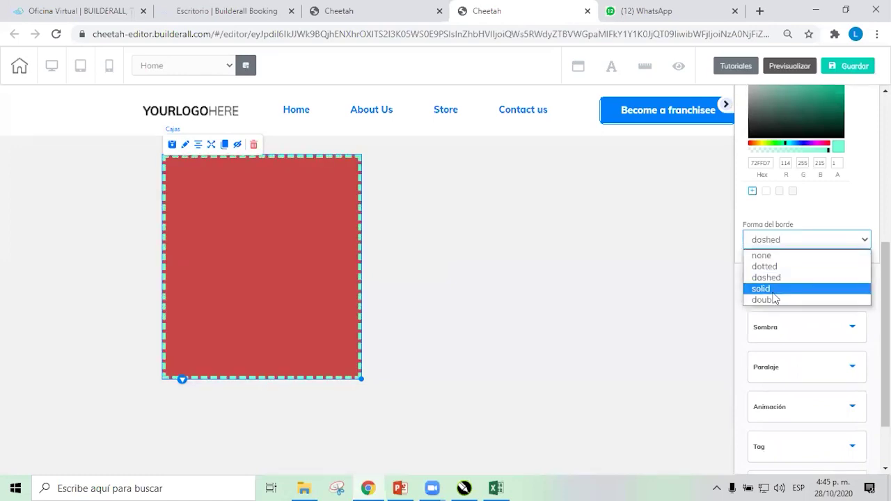
click(751, 298)
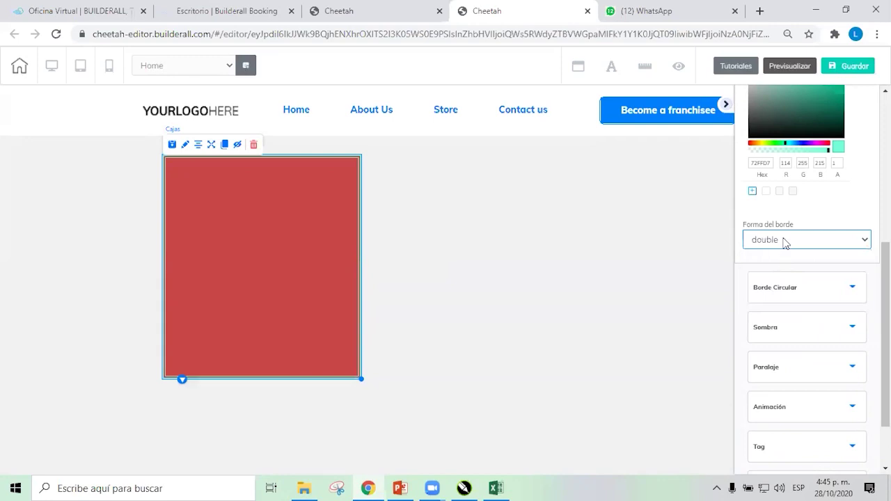
click(787, 296)
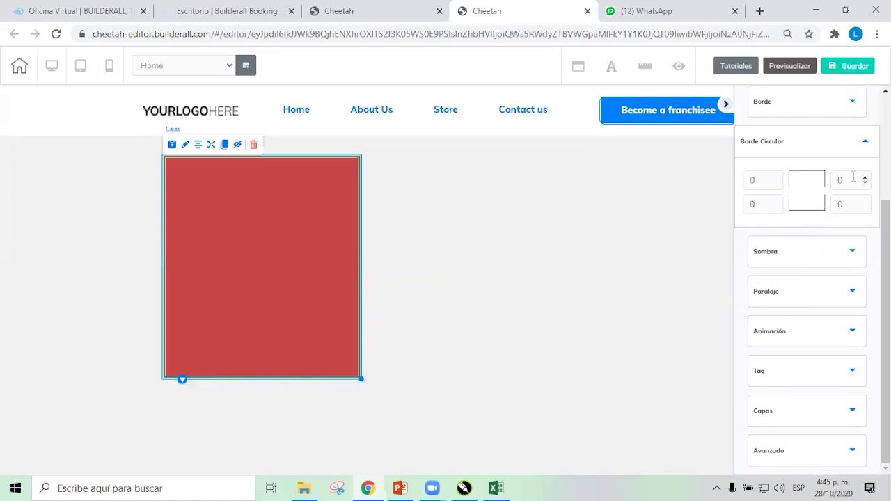
- Raise the top-right corner radius to round that corner of the box
click(865, 178)
click(865, 178)
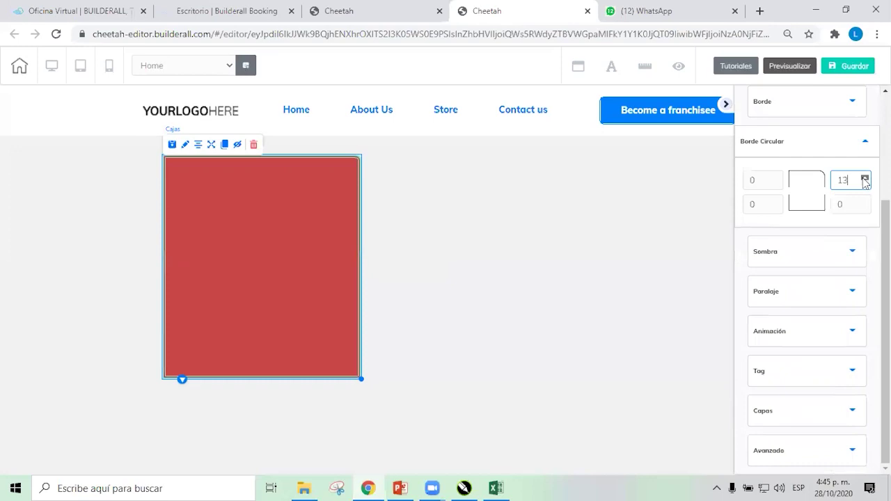
click(864, 178)
click(865, 178)
click(829, 252)
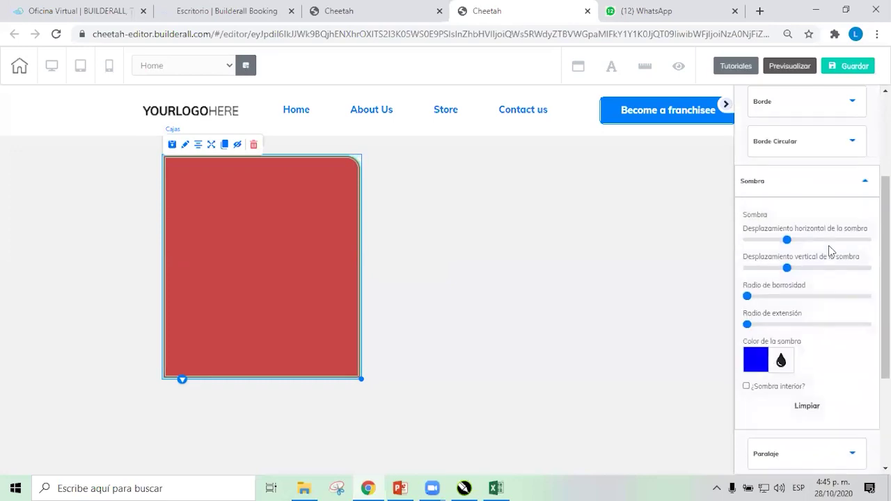
click(862, 186)
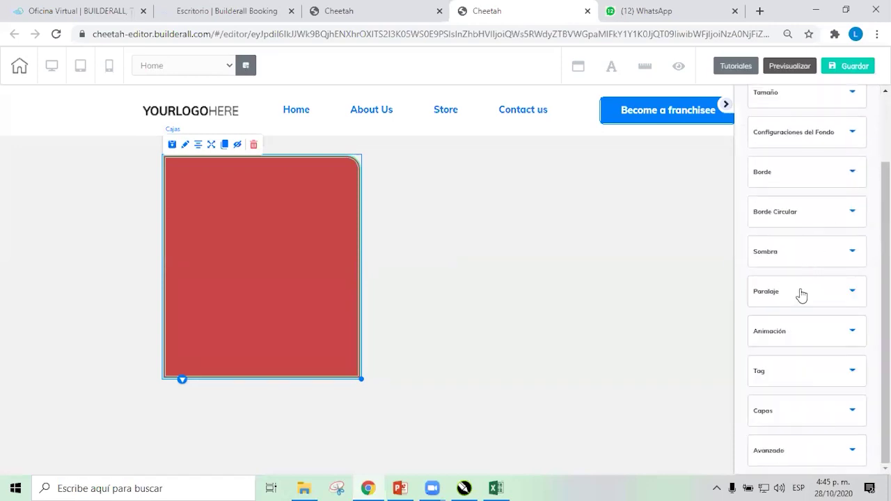
- Enable parallax with the Scala effect and move the box lower on the page
click(801, 293)
click(745, 289)
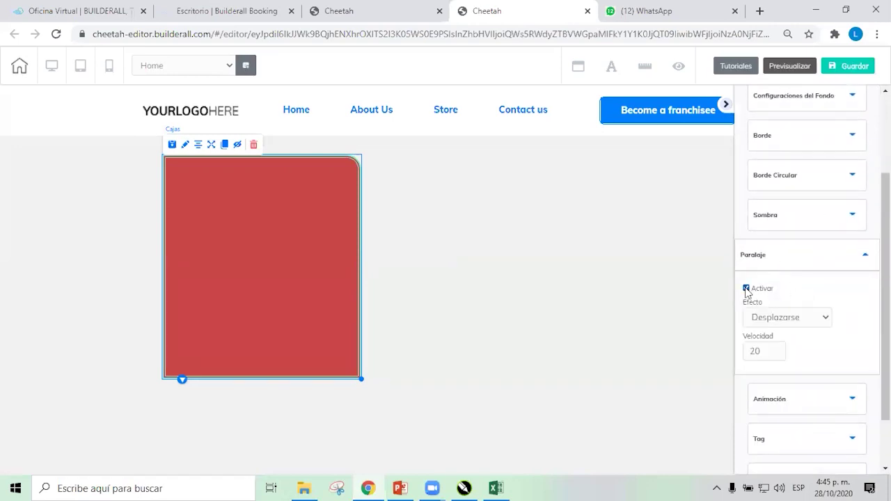
click(776, 320)
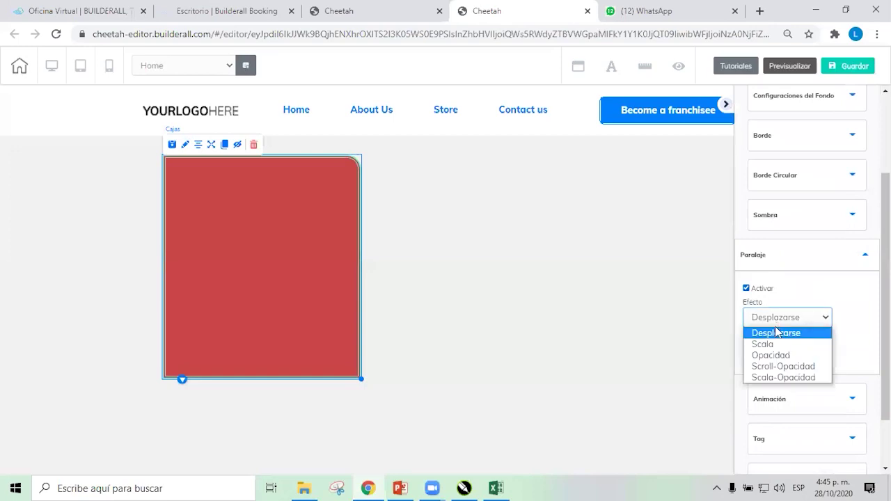
click(771, 345)
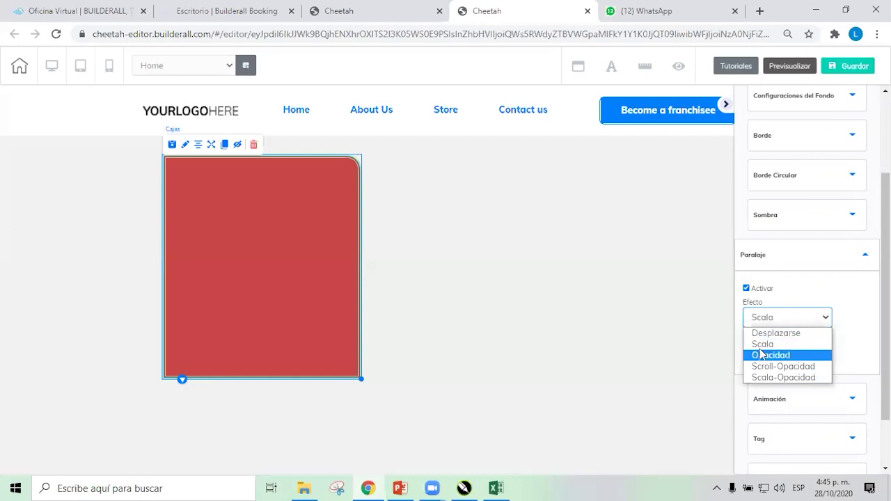
click(776, 319)
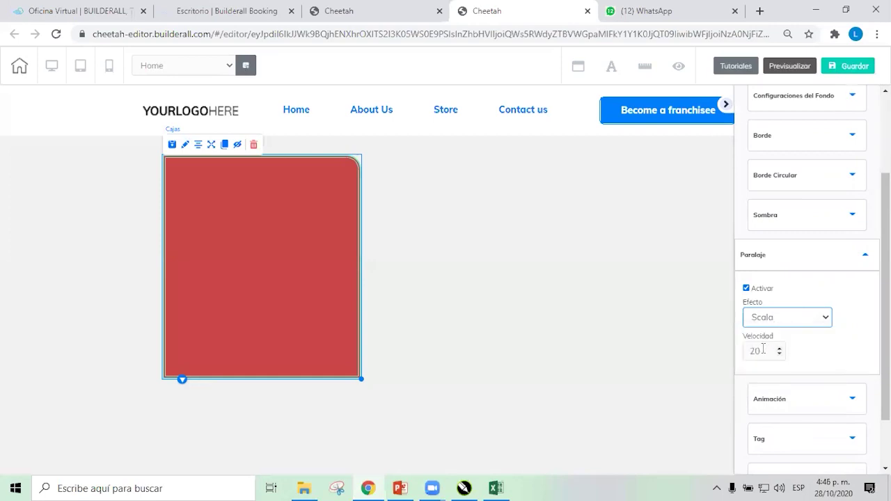
drag(267, 189, 303, 341)
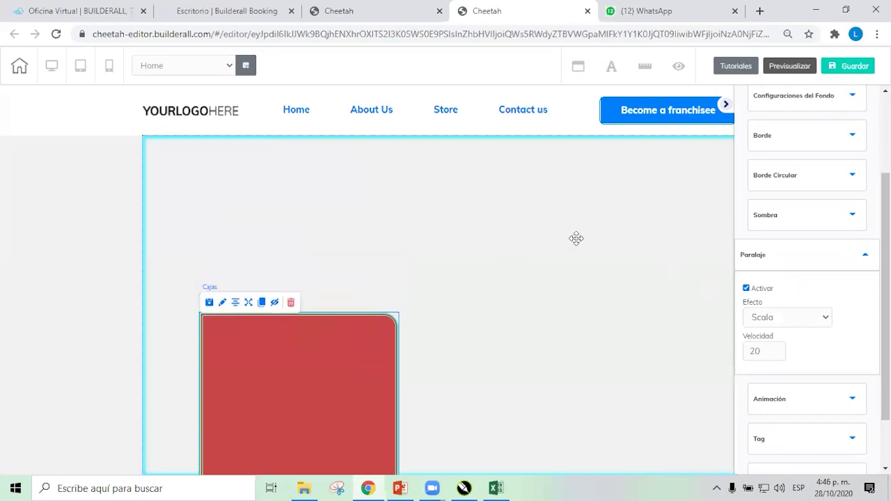
- Preview the page, scrolling to watch the box scale, then switch to the Mi sitio page list
click(793, 66)
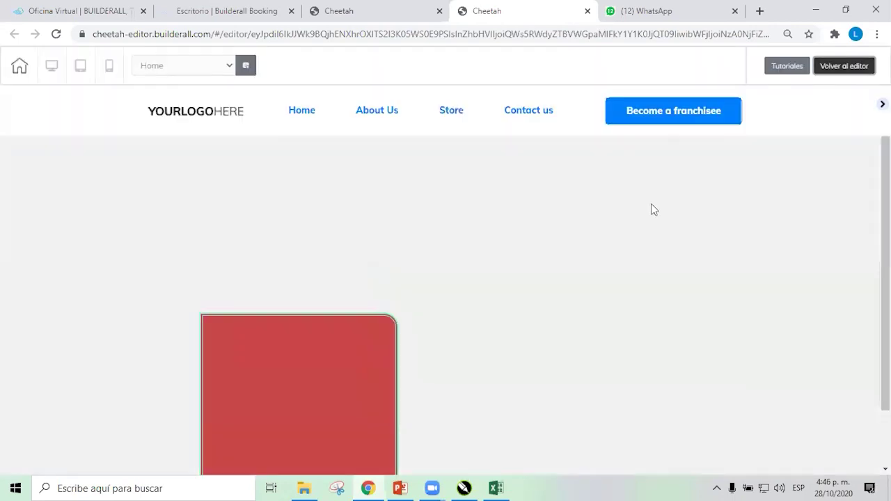
scroll(446, 293, down, 1)
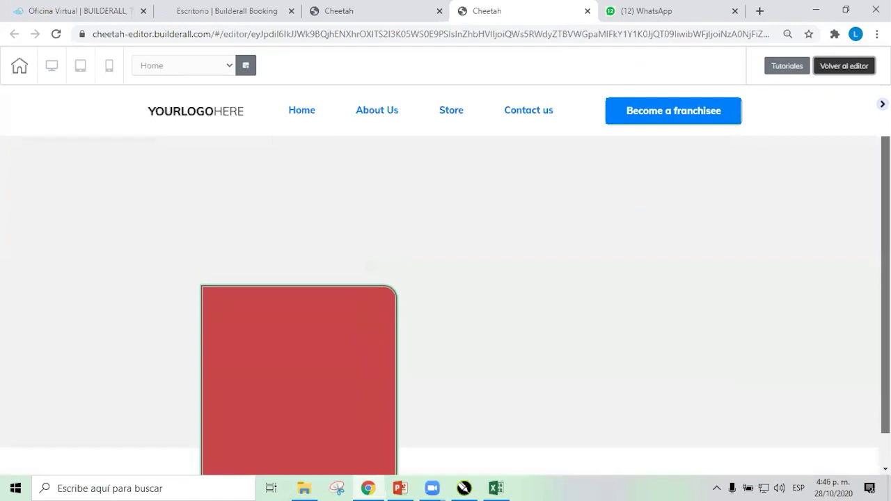
scroll(446, 292, up, 1)
scroll(446, 292, down, 1)
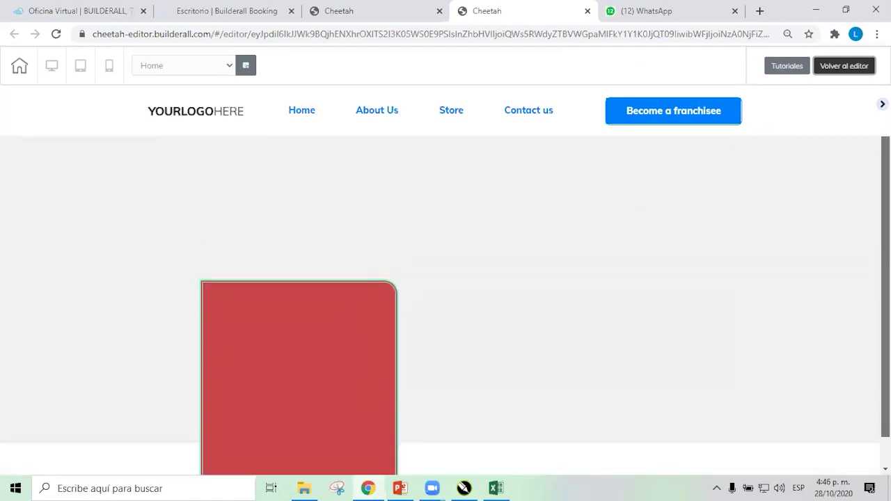
scroll(446, 292, up, 1)
scroll(445, 293, down, 1)
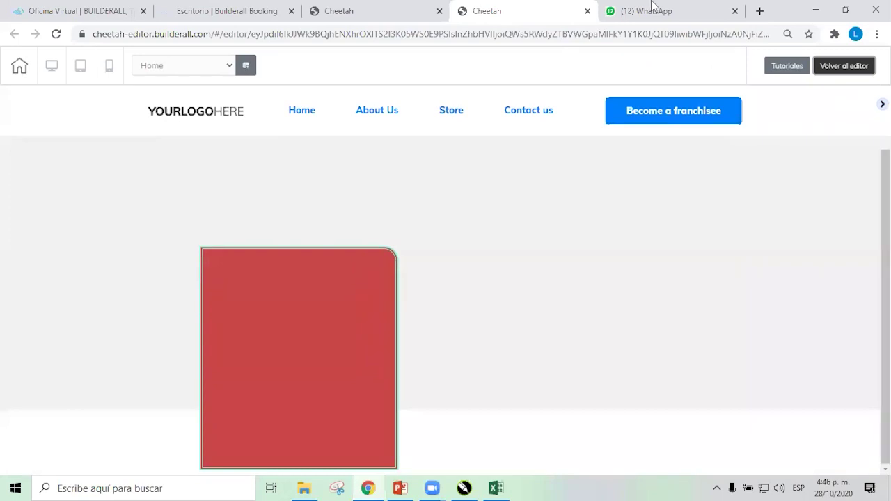
click(406, 8)
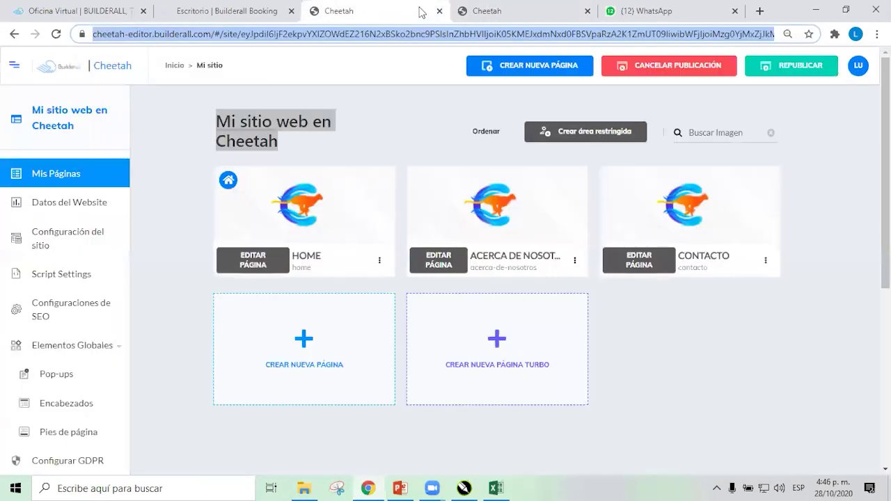
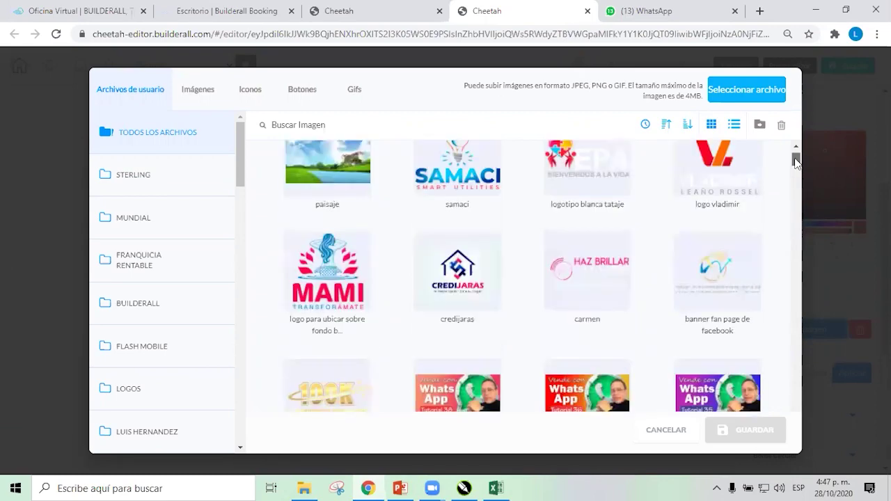
- Fill the box with the paisaje landscape picture and stretch it into a wide banner
click(330, 200)
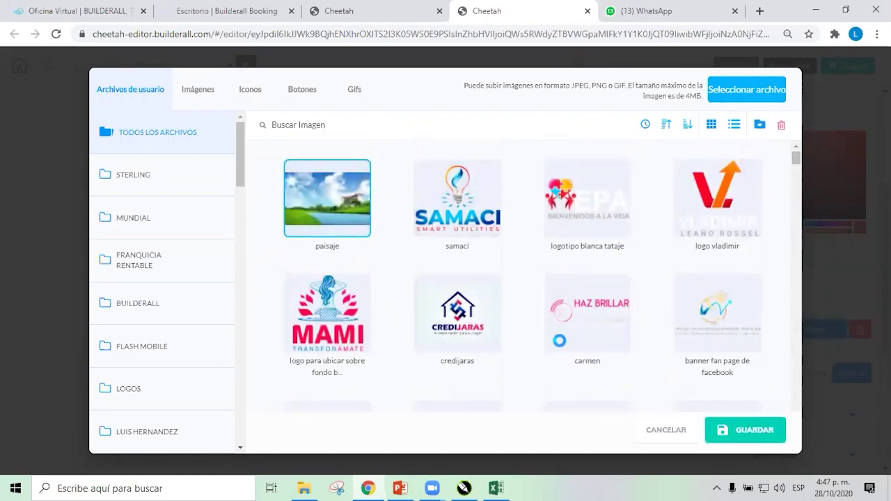
click(745, 429)
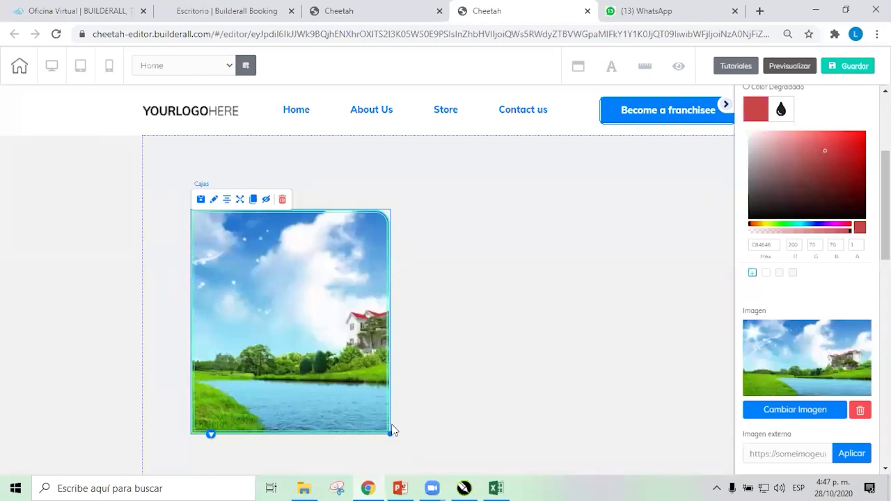
drag(392, 430, 423, 237)
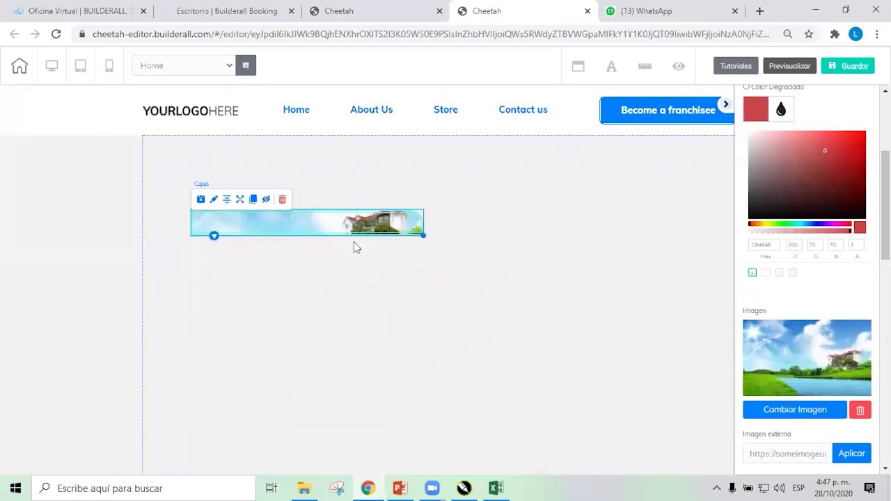
drag(355, 246, 673, 421)
- Apply the Desplazarse parallax effect, re-widen the banner, and check it in preview
scroll(801, 329, down, 5)
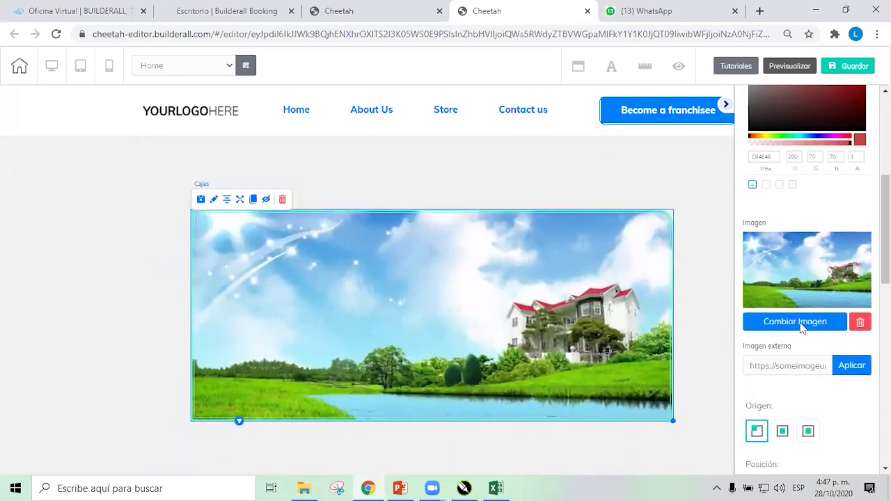
scroll(801, 325, down, 5)
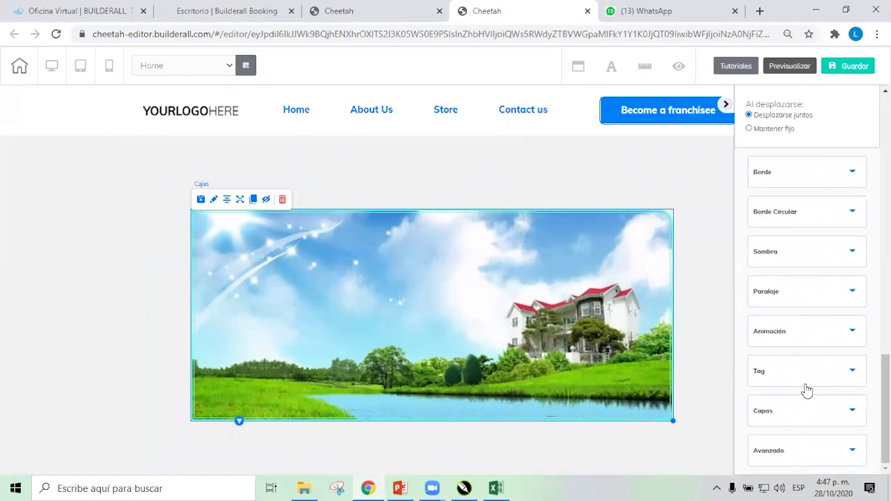
click(831, 289)
scroll(811, 271, down, 1)
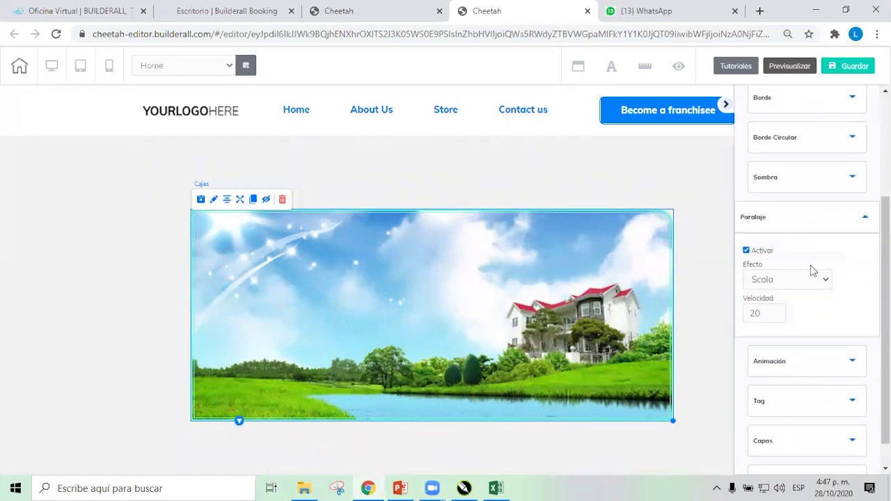
click(800, 282)
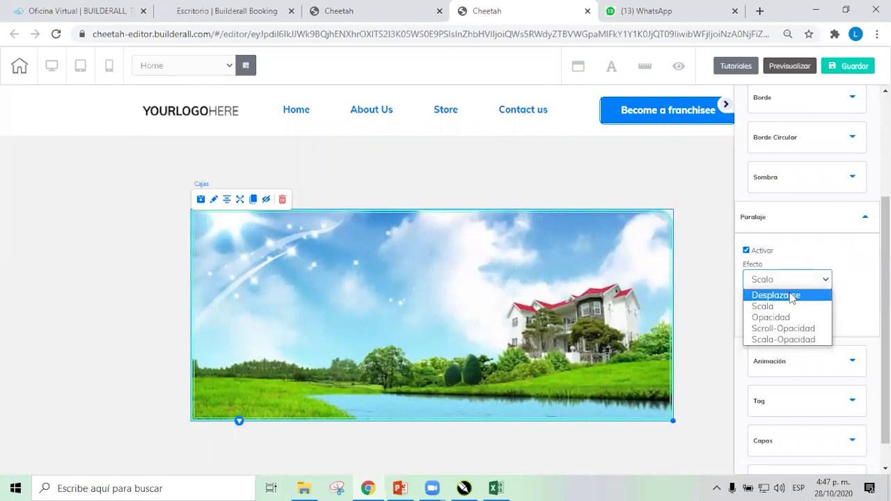
click(789, 296)
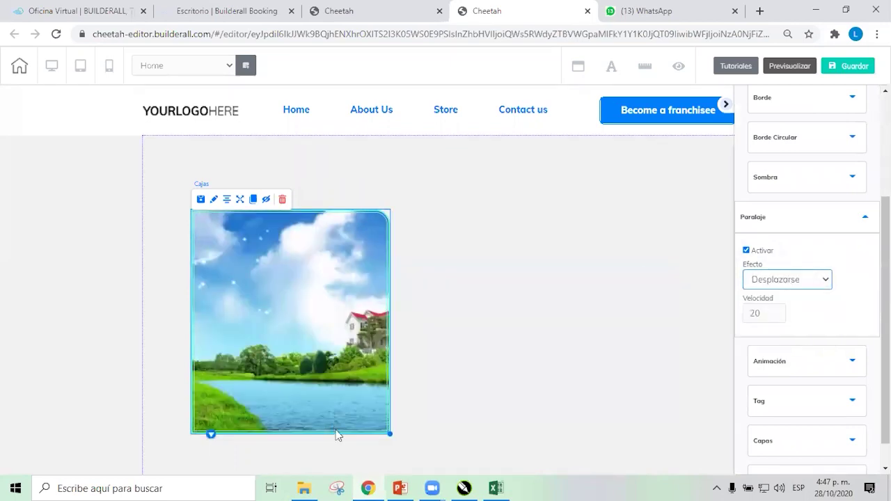
drag(390, 434, 667, 422)
click(692, 313)
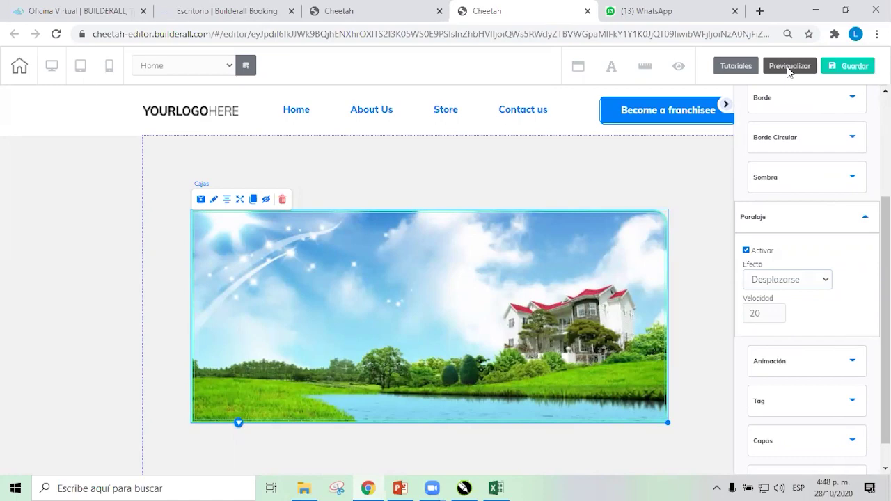
click(790, 66)
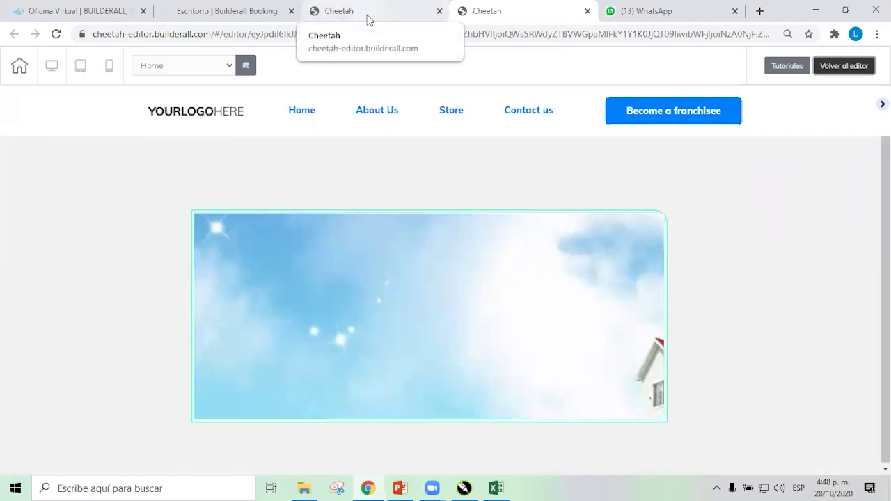
click(840, 73)
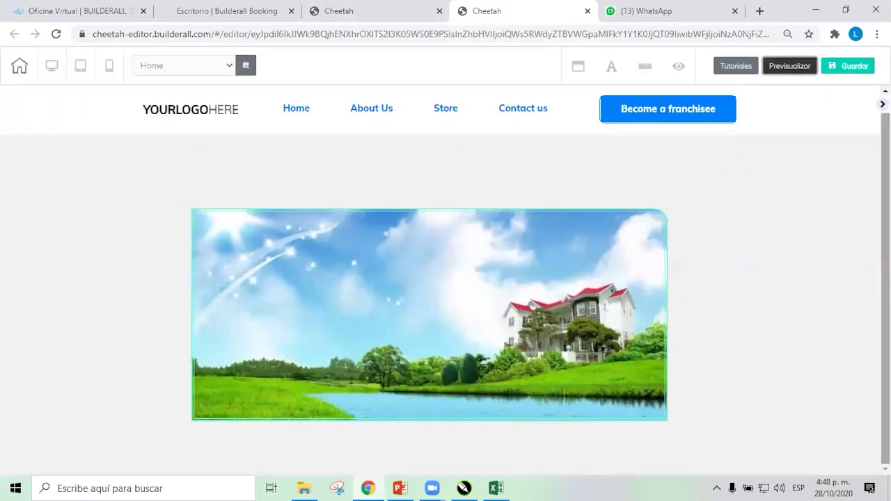
- Raise the page section's Altura from 697 to 1797 and preview the page
click(458, 450)
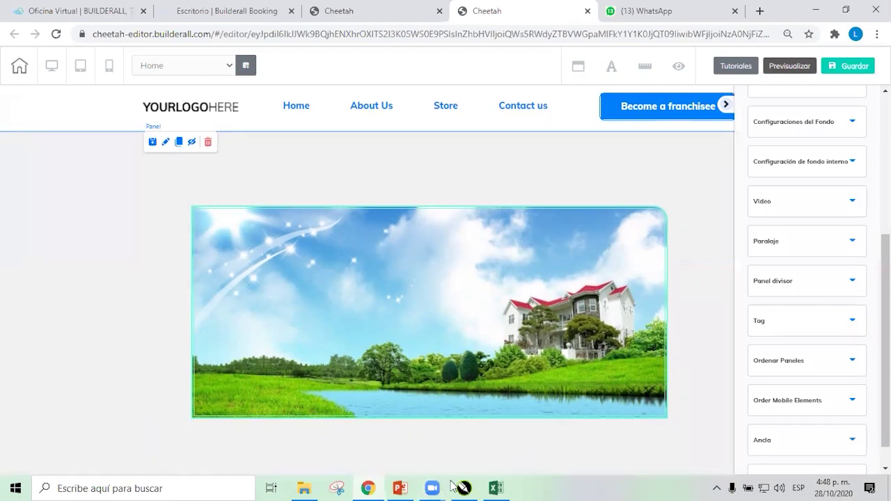
scroll(842, 146, up, 4)
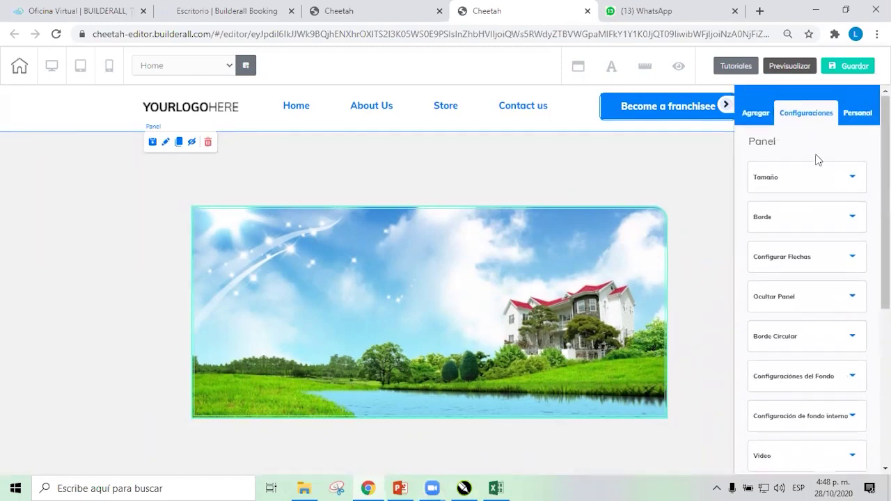
click(817, 164)
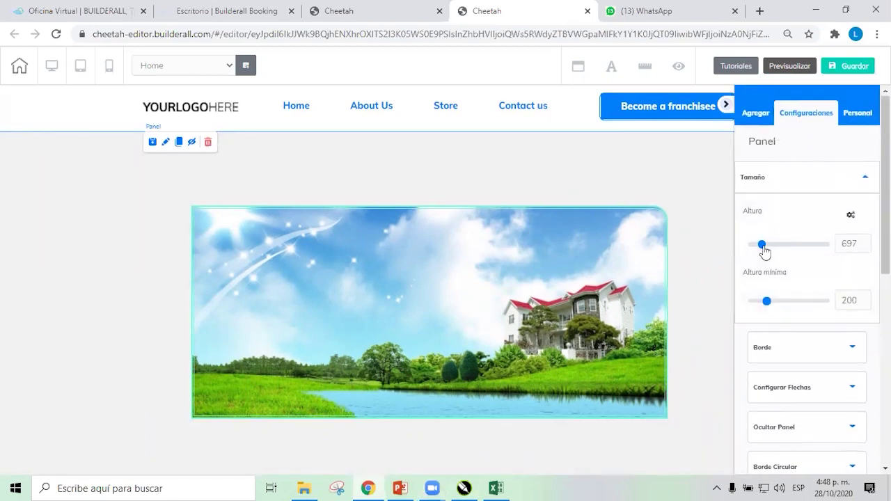
drag(765, 252, 780, 252)
scroll(681, 295, down, 3)
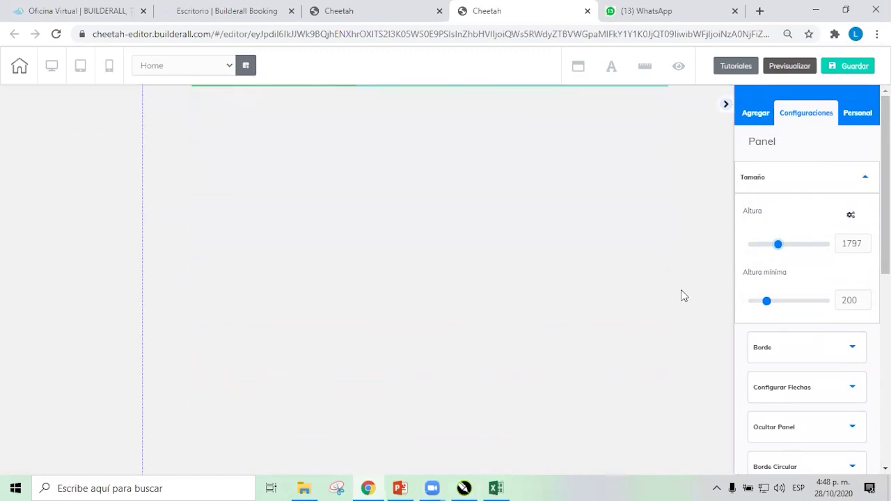
scroll(681, 295, up, 4)
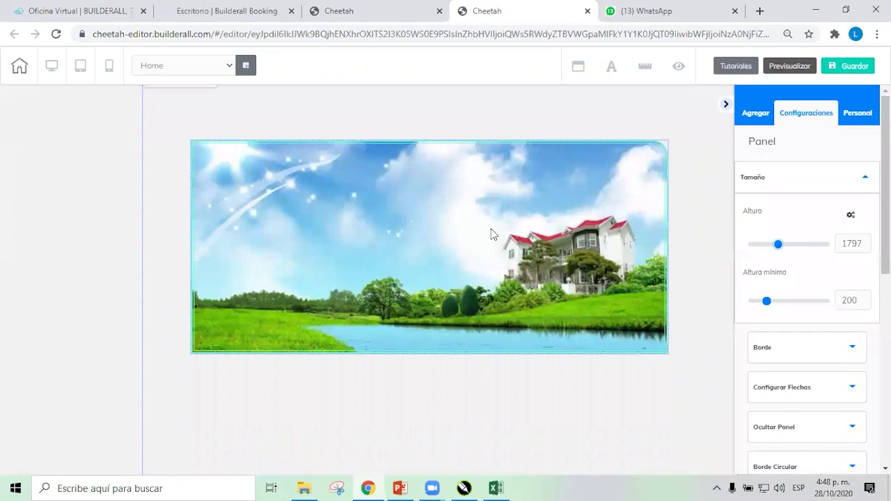
scroll(453, 250, up, 2)
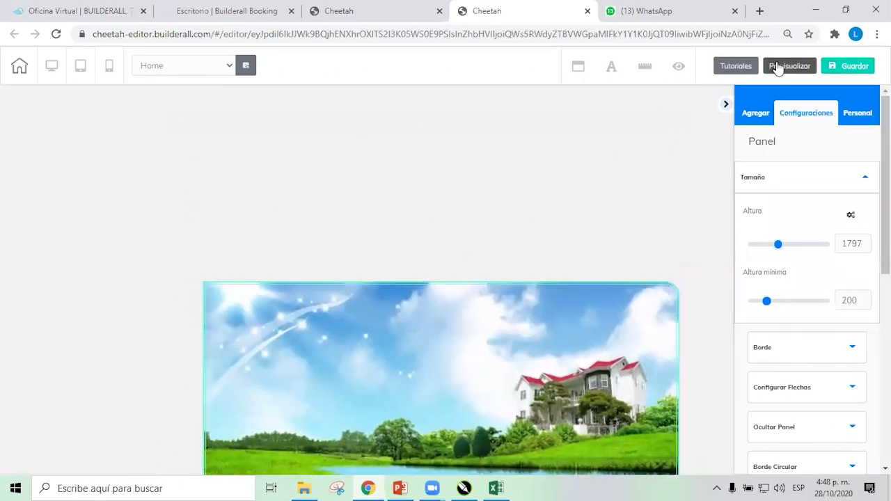
click(781, 65)
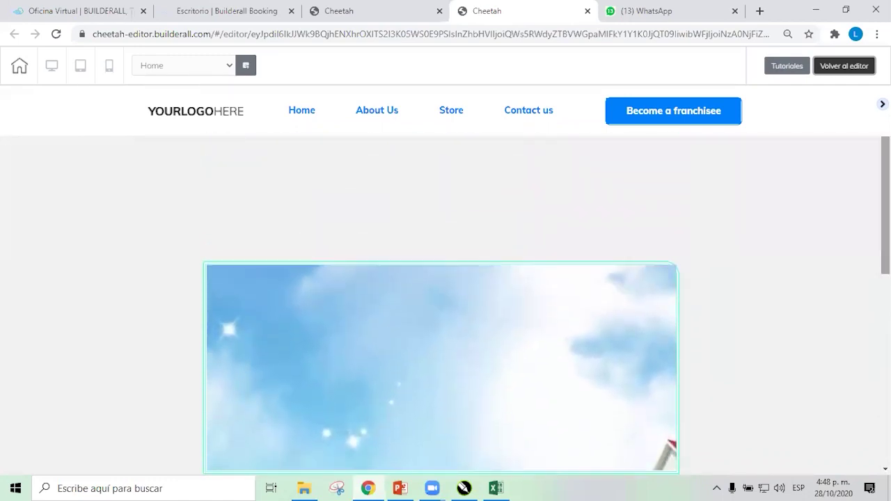
- Widen the landscape banner to the section's full width, make it slightly taller, and review it in preview
click(851, 66)
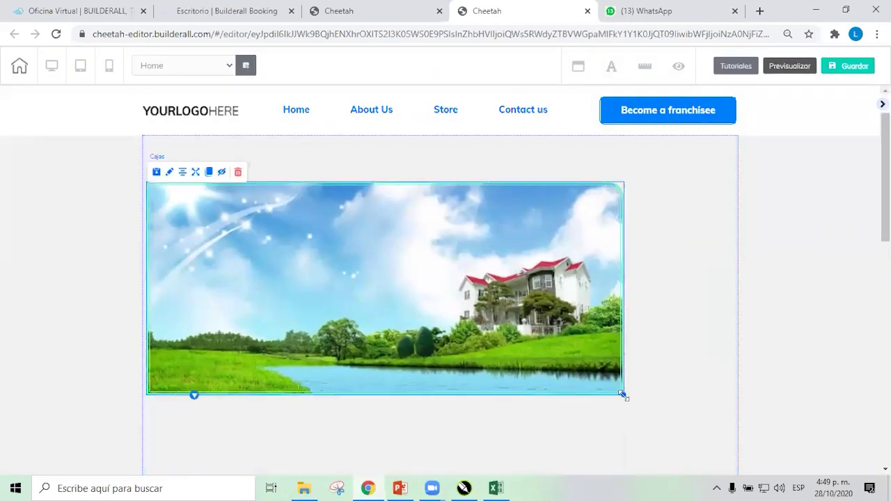
drag(638, 406, 739, 466)
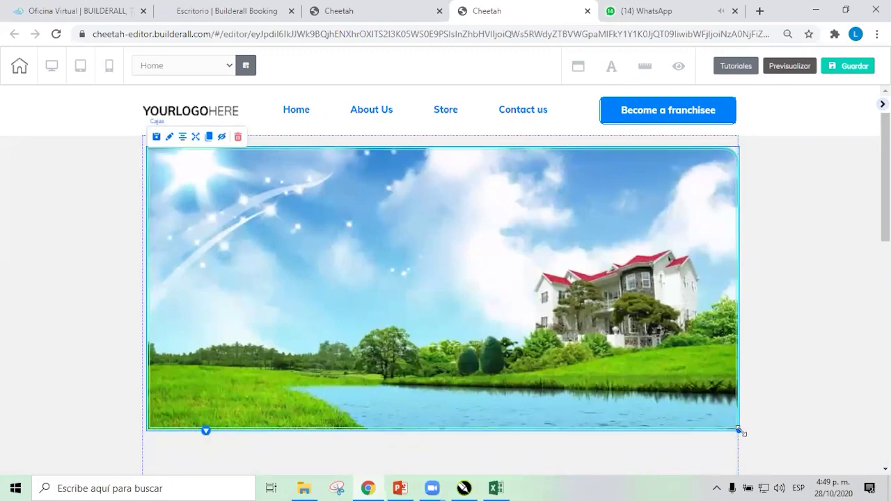
drag(740, 432, 740, 453)
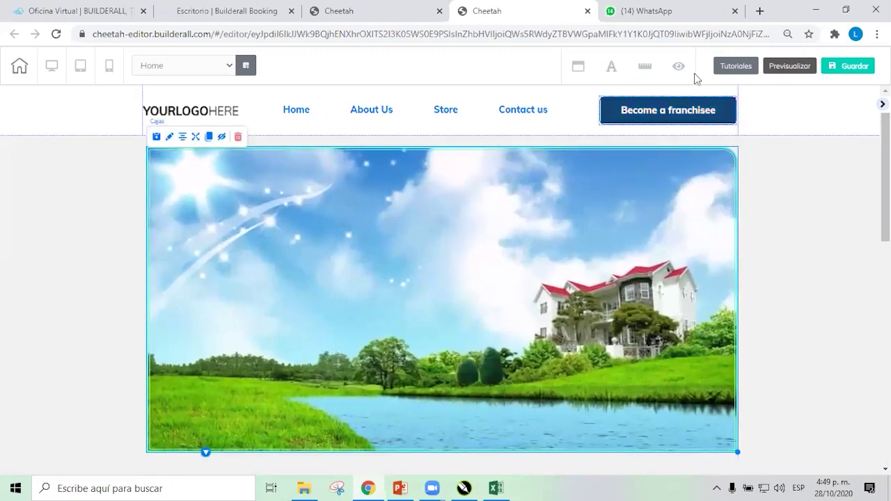
click(789, 63)
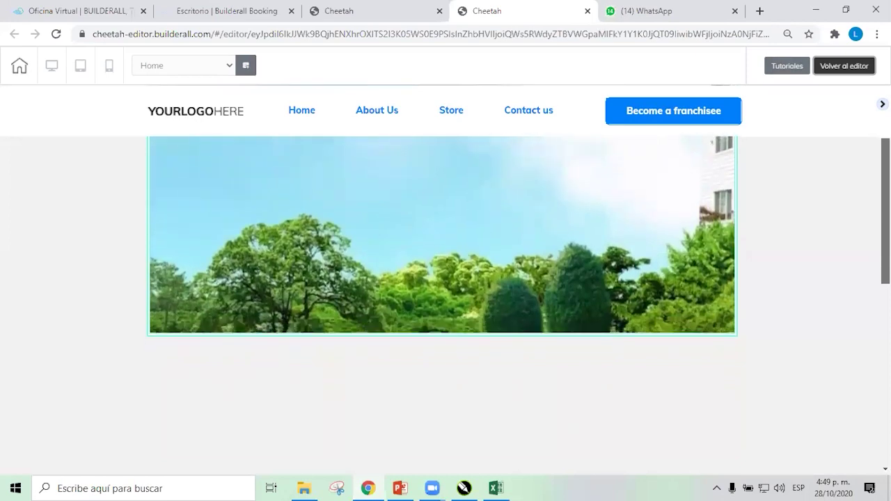
scroll(443, 278, down, 3)
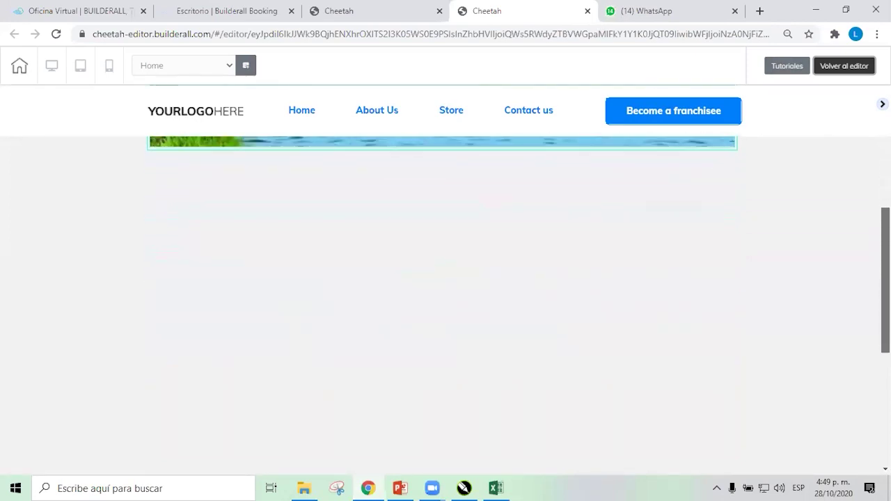
scroll(442, 293, up, 3)
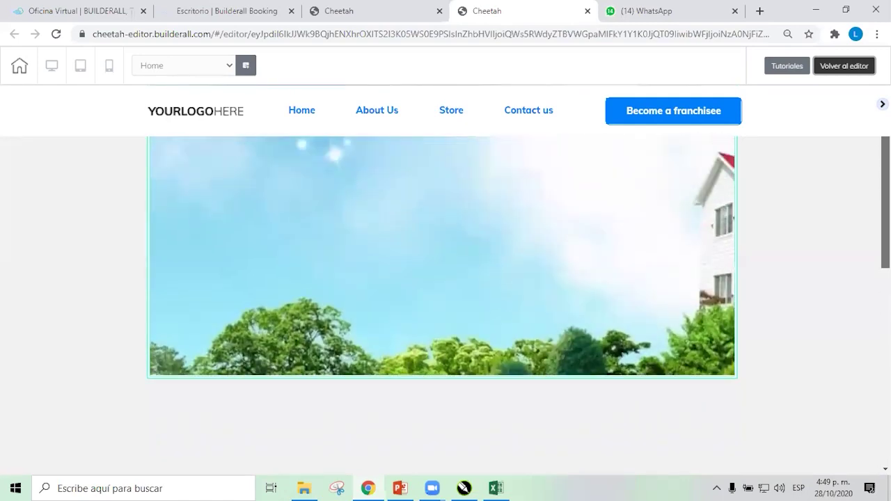
click(839, 64)
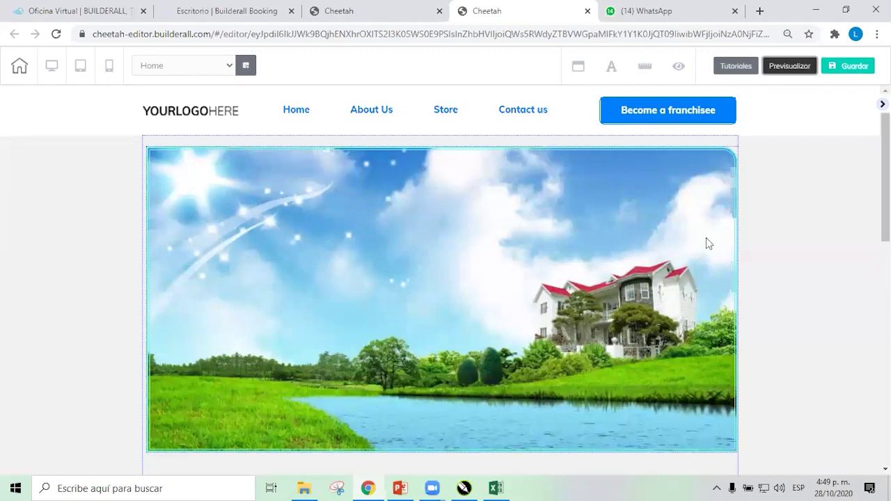
- Set the banner box's parallax effect to Scala with Velocidad 20
click(646, 279)
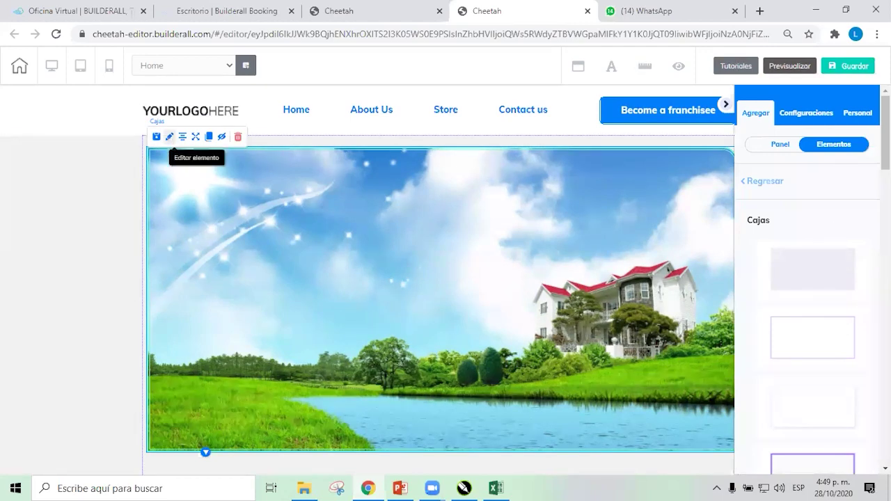
click(169, 136)
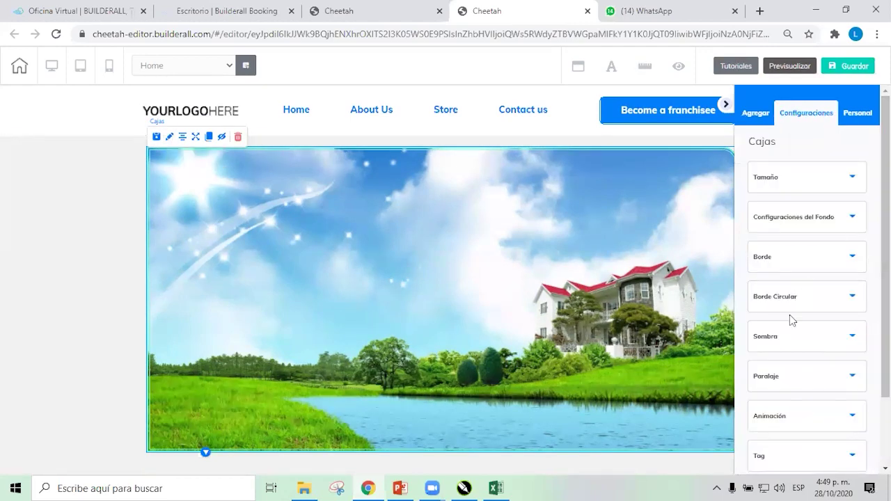
scroll(792, 320, down, 3)
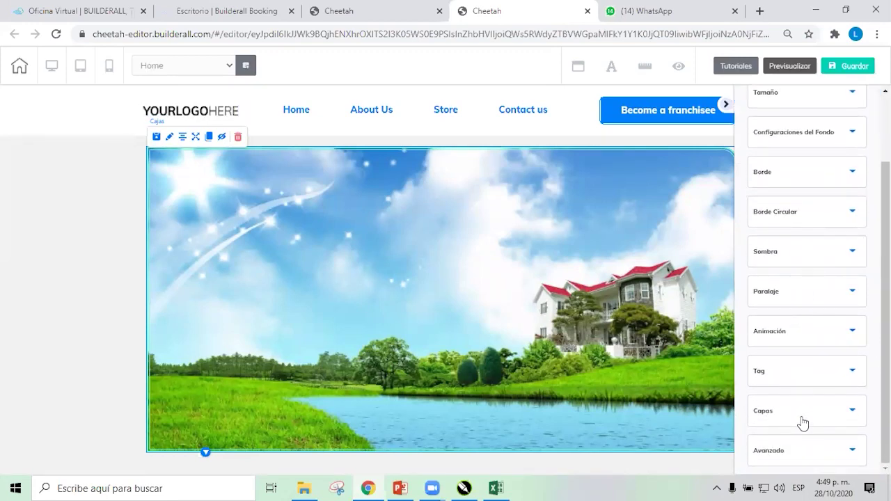
click(852, 294)
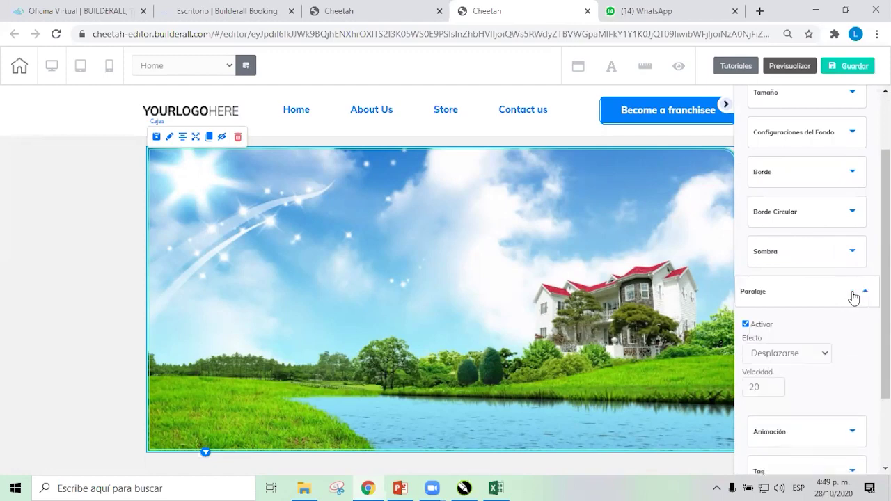
click(825, 354)
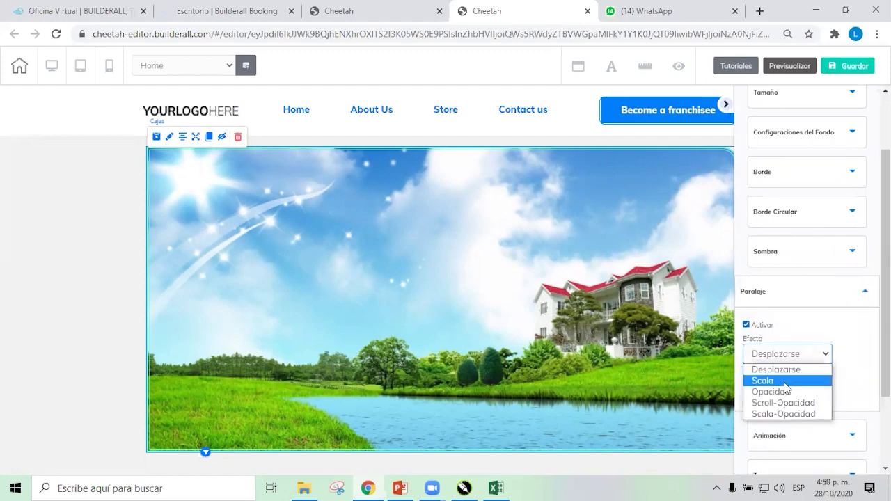
click(784, 382)
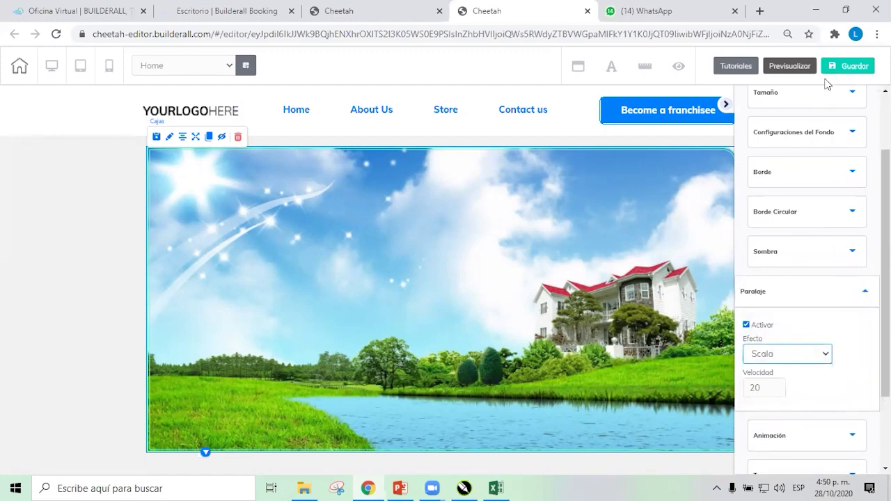
click(793, 355)
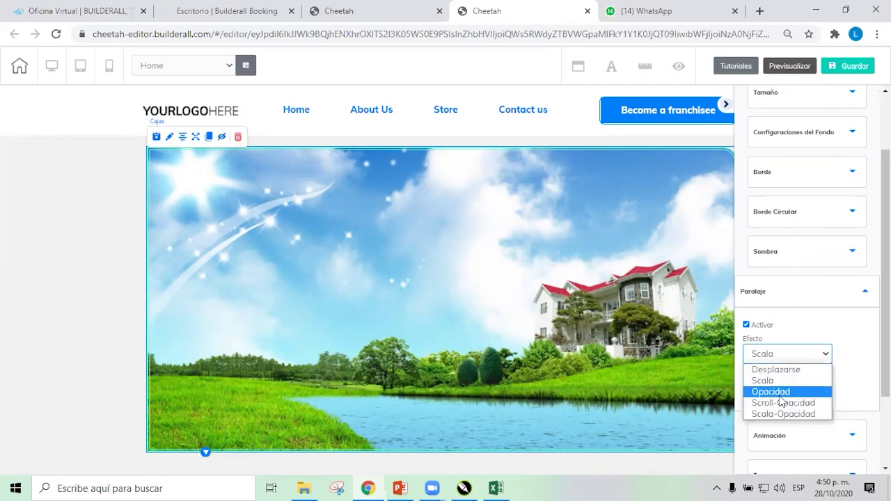
- Preview the page, scrolling to watch the Scala parallax, then return to editing
click(789, 65)
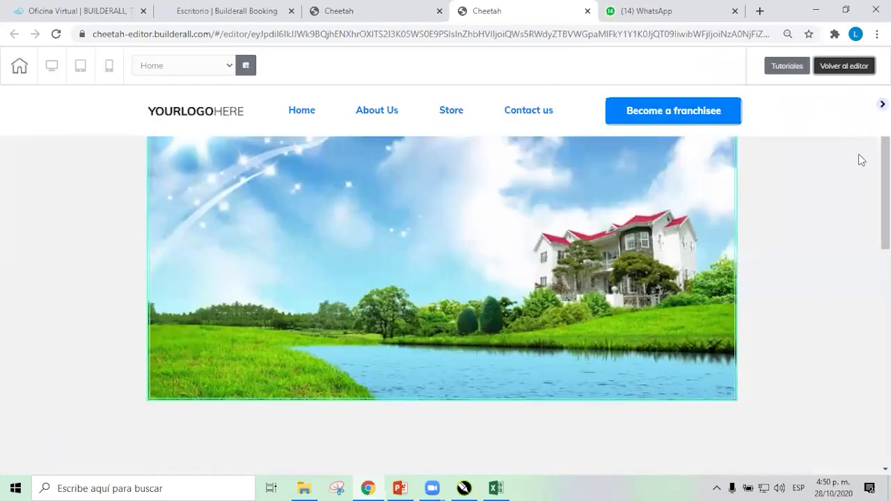
scroll(862, 160, down, 1)
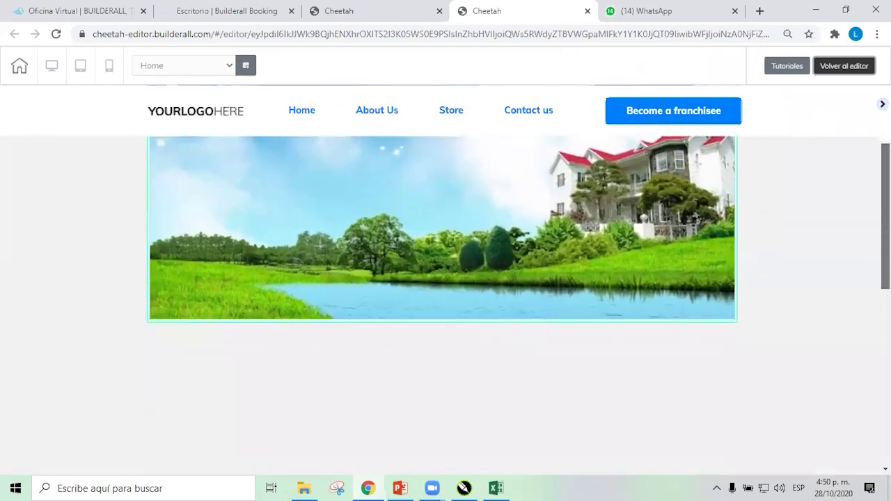
scroll(446, 278, down, 2)
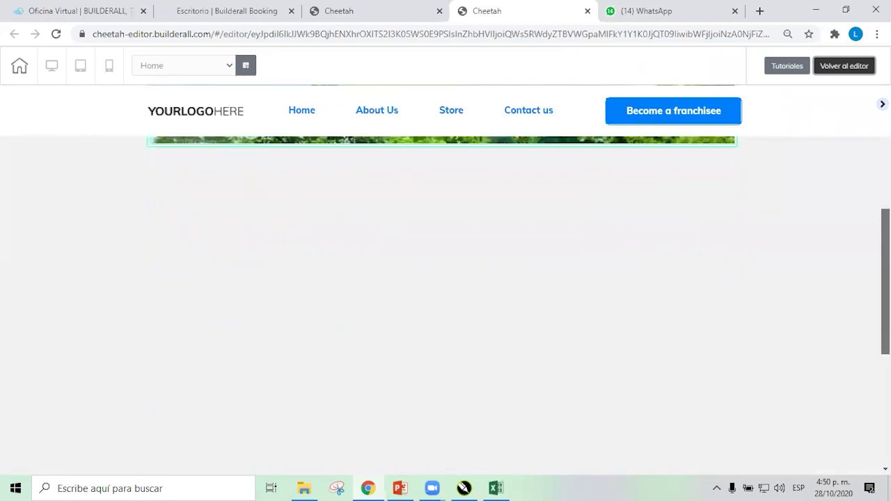
scroll(446, 278, up, 1)
scroll(445, 293, up, 3)
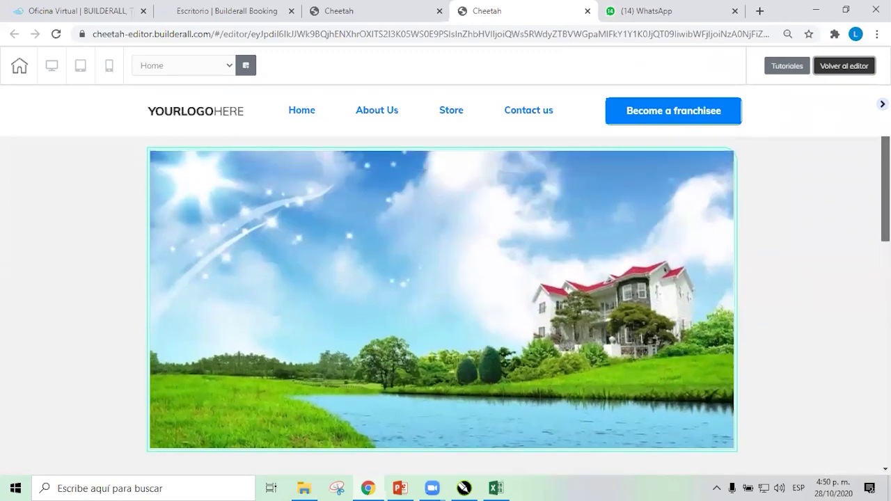
scroll(442, 292, down, 2)
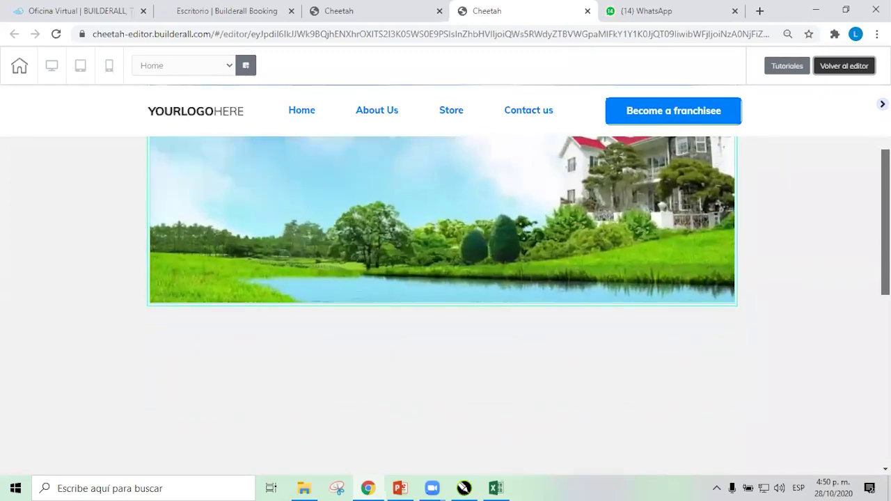
scroll(442, 279, down, 3)
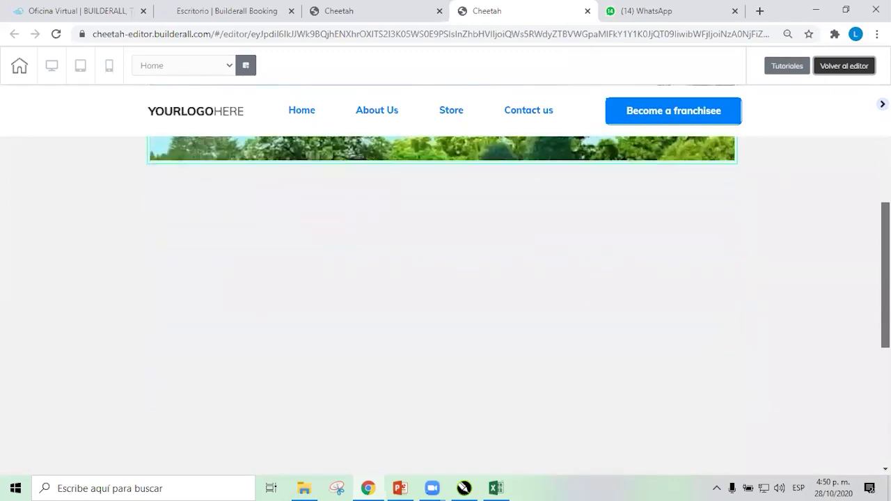
scroll(445, 286, up, 5)
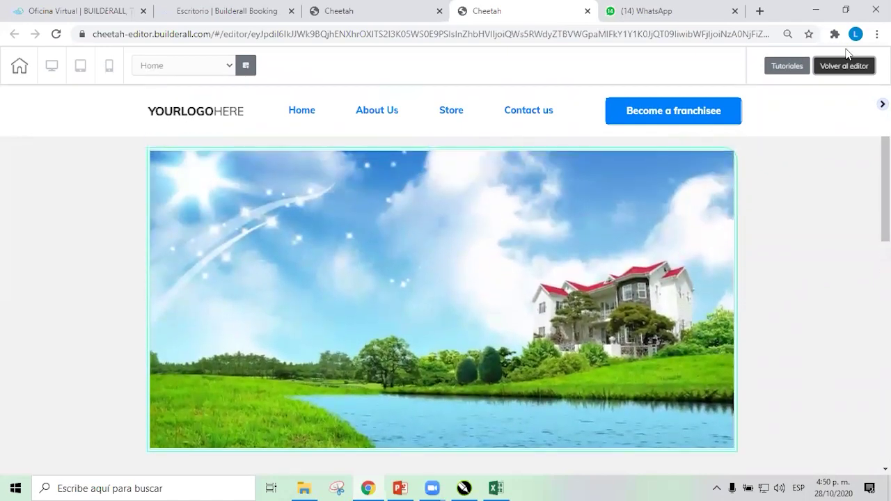
click(842, 64)
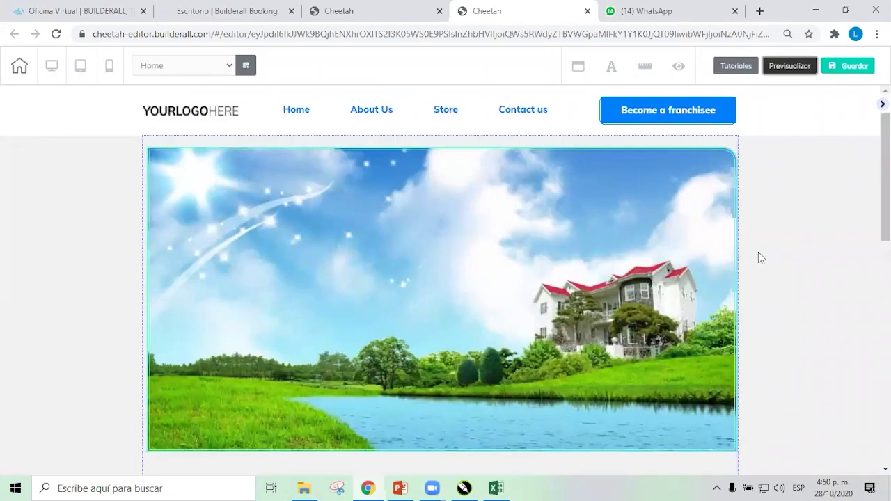
- Save the page from the landscape image box's Editor elemento and confirm publishing the site
click(264, 255)
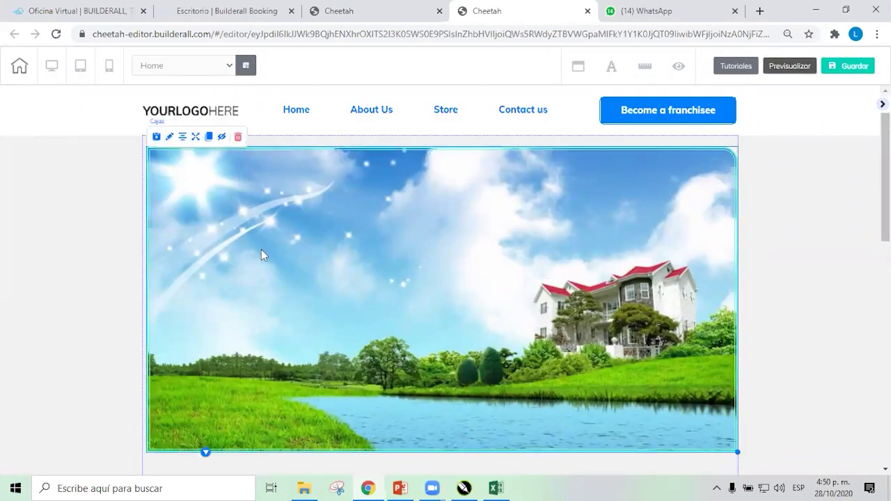
click(170, 137)
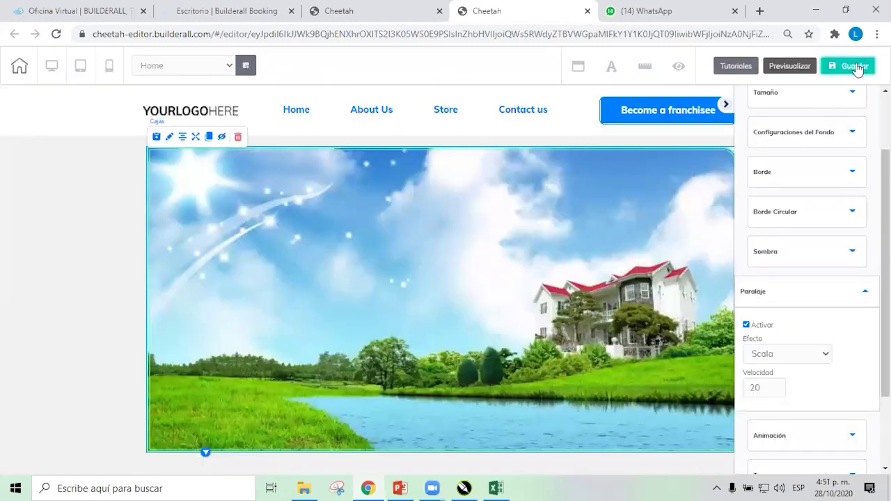
click(855, 66)
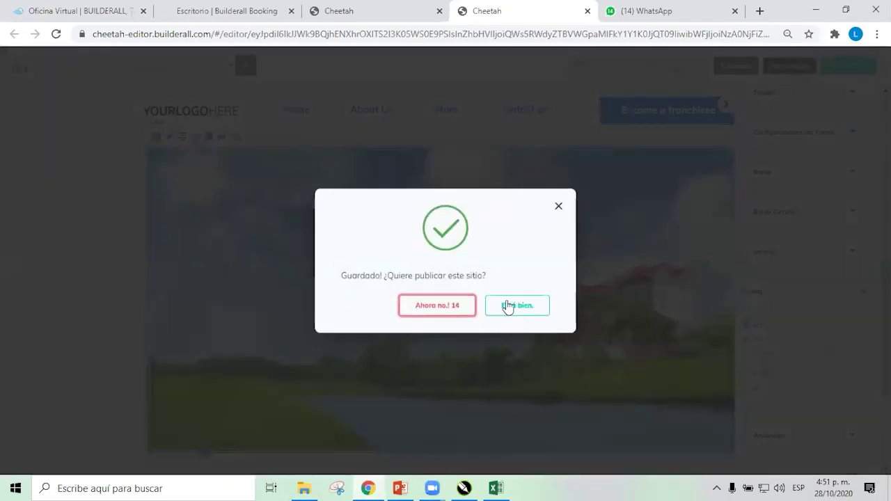
click(521, 312)
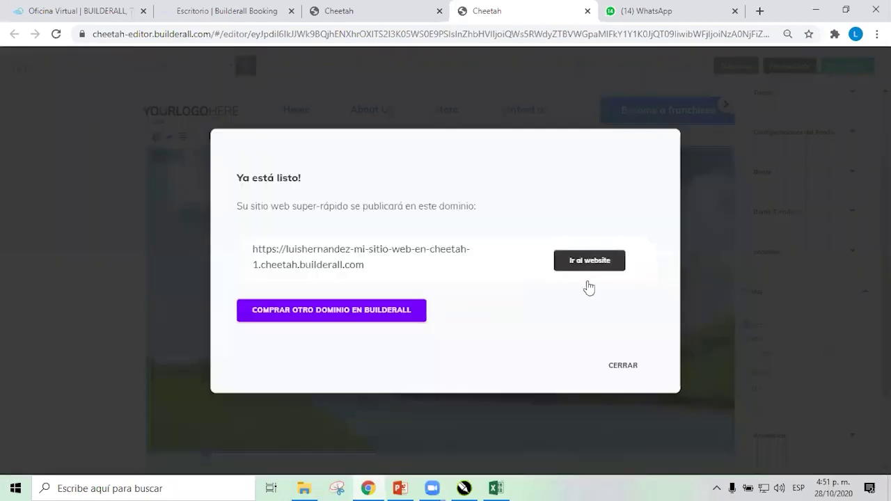
- Close the published message and open the live HOME page via Ir al sitio web
click(623, 367)
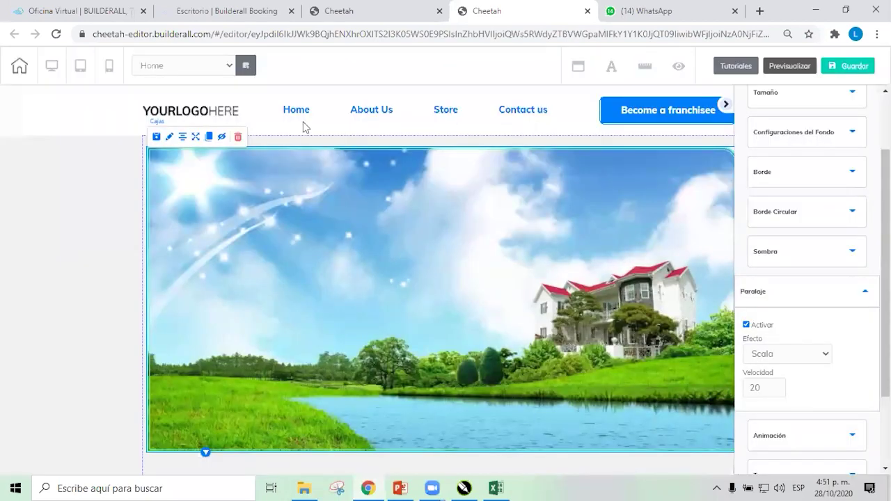
click(346, 10)
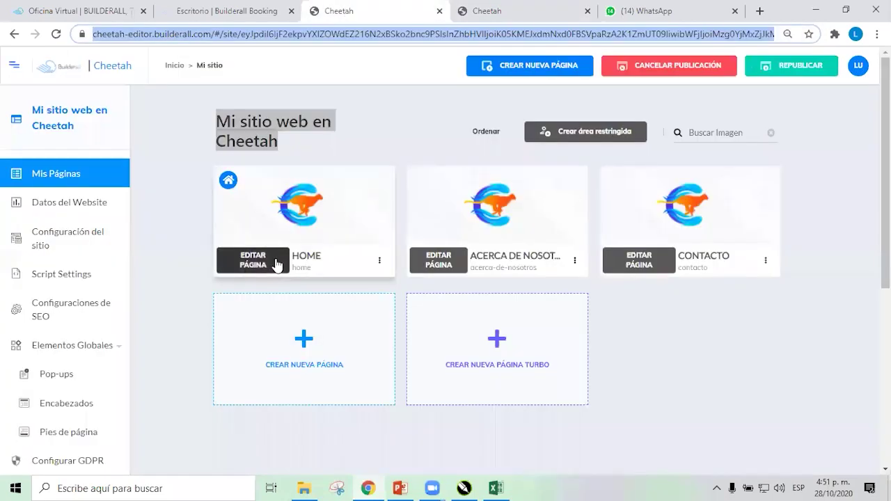
click(379, 261)
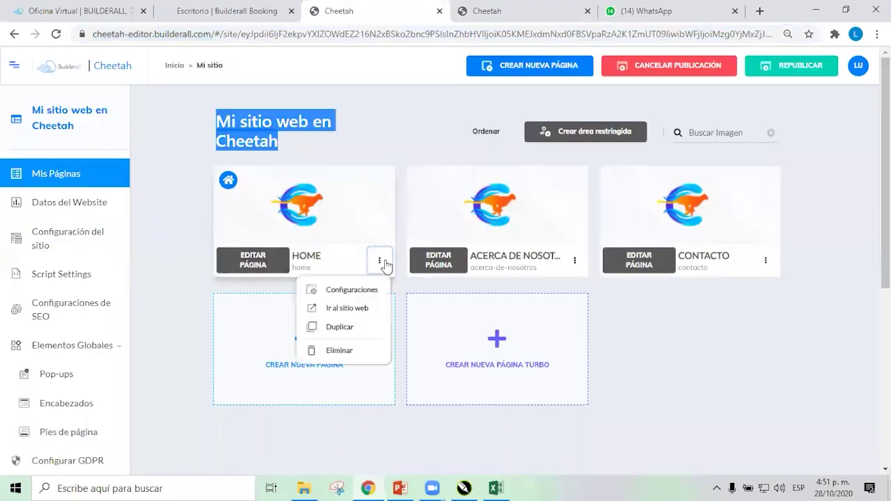
click(349, 308)
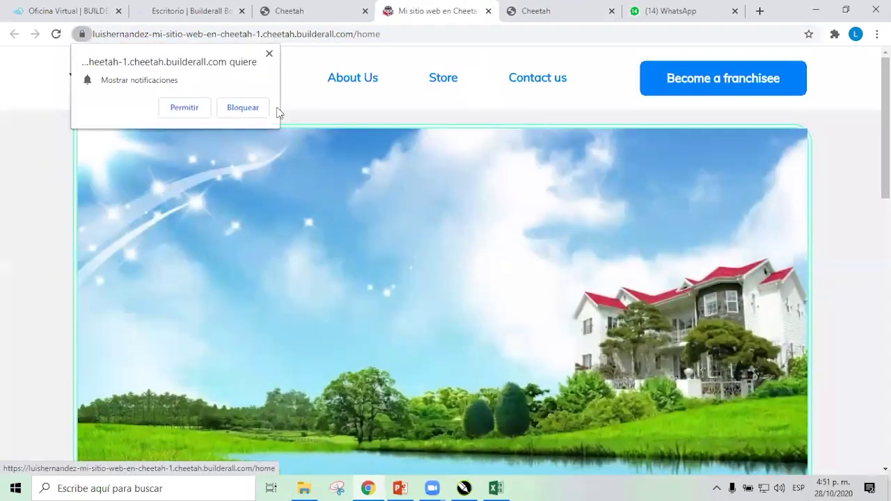
click(267, 54)
- Scroll and reload the live home page to verify the parallax, then close its tab
scroll(369, 312, down, 8)
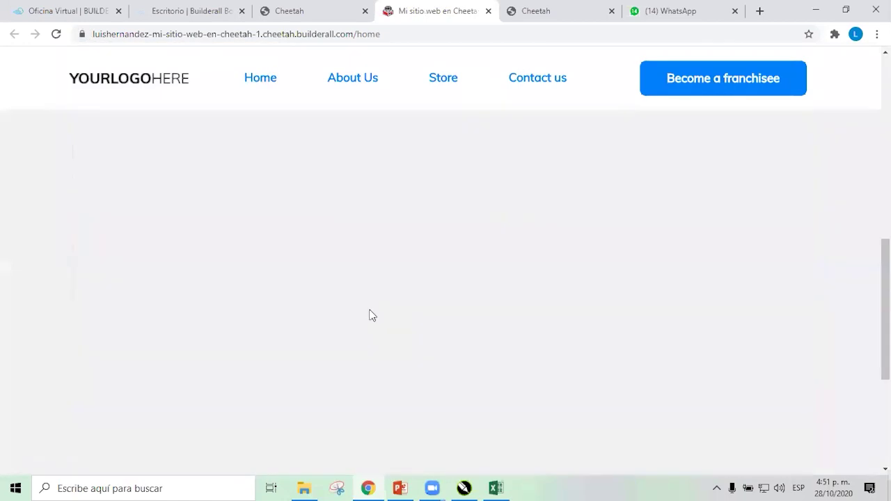
scroll(369, 313, up, 8)
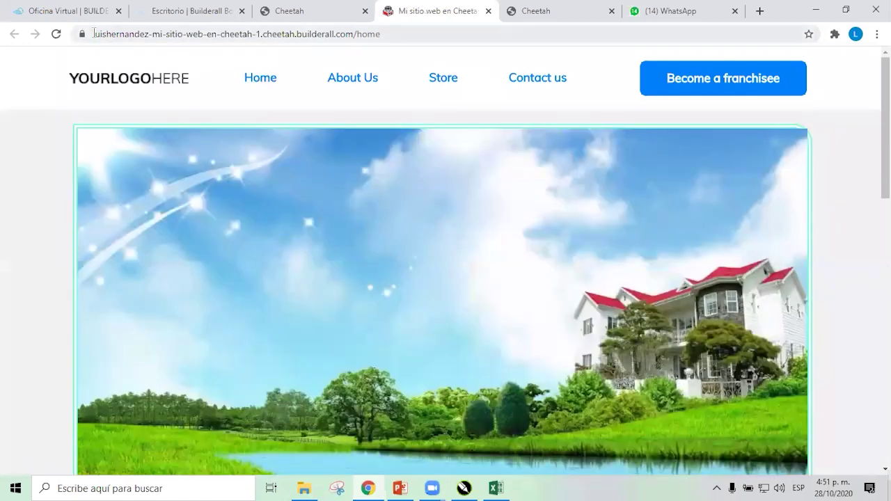
click(464, 31)
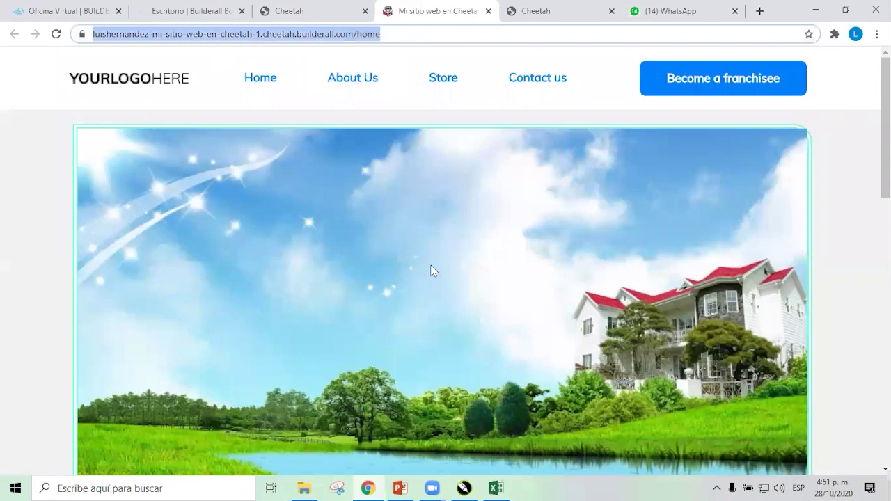
scroll(431, 270, down, 3)
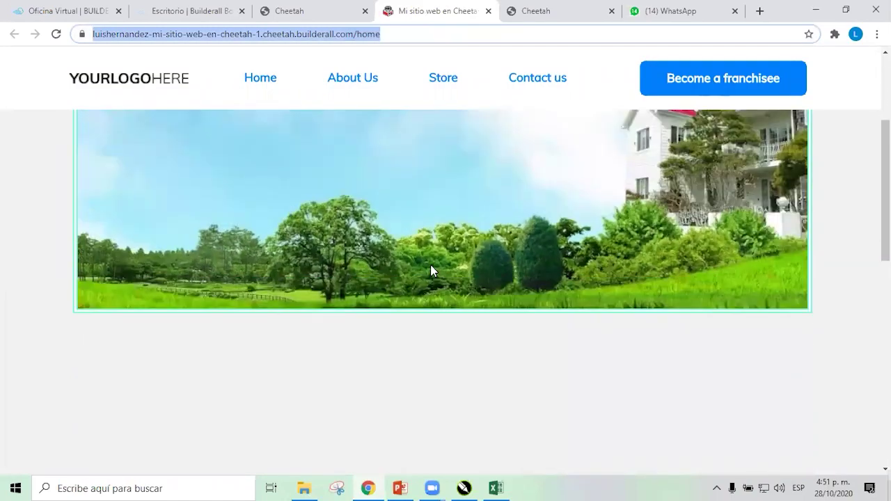
scroll(430, 272, up, 3)
click(56, 34)
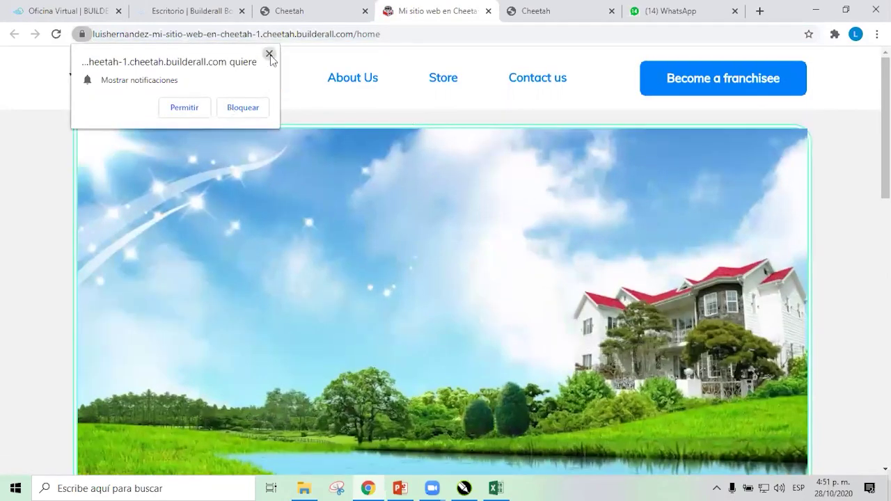
click(270, 55)
scroll(336, 145, down, 3)
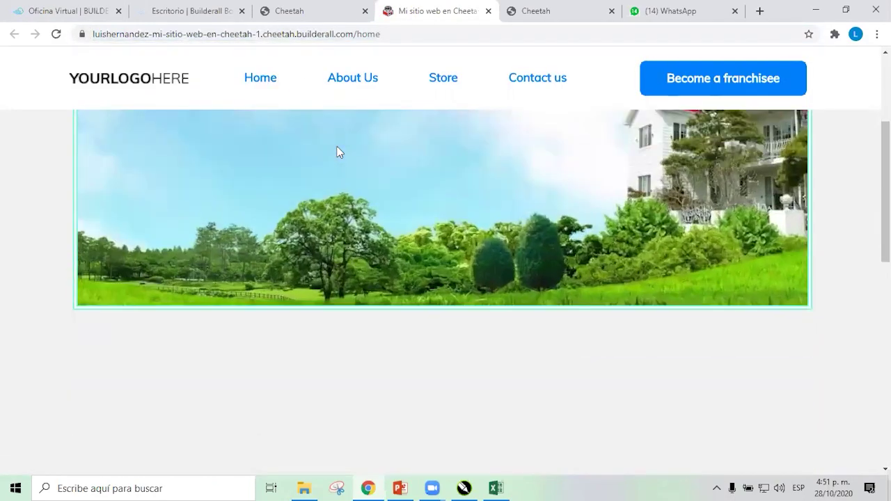
scroll(337, 152, up, 3)
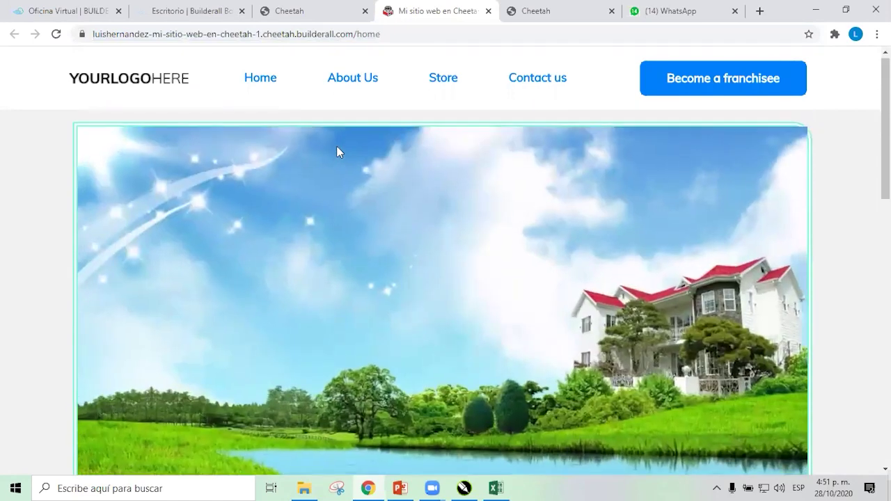
scroll(337, 153, down, 5)
scroll(337, 152, up, 2)
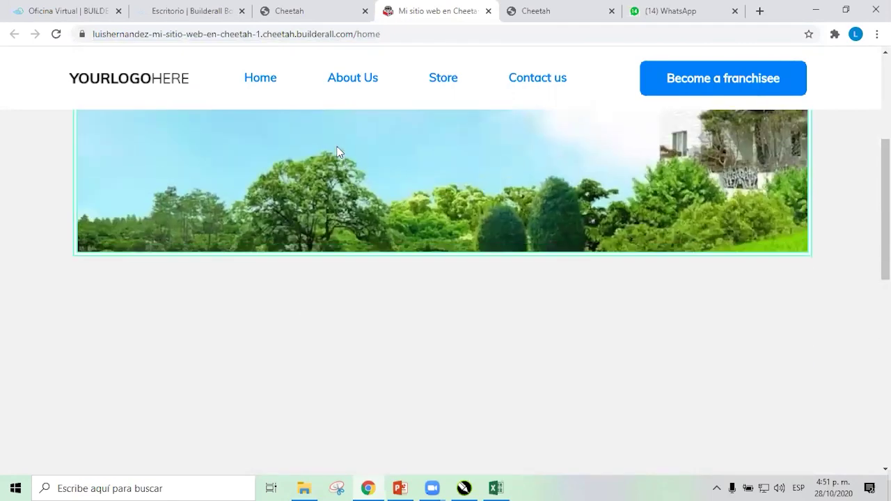
scroll(337, 153, up, 3)
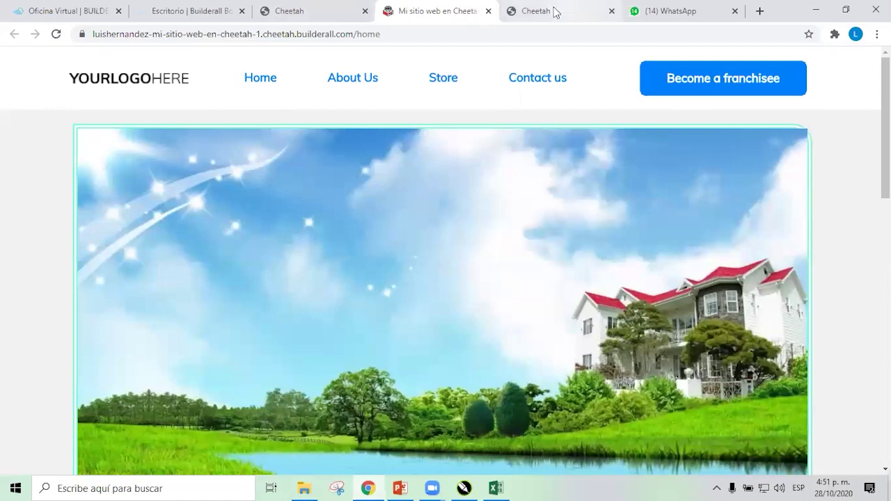
click(488, 11)
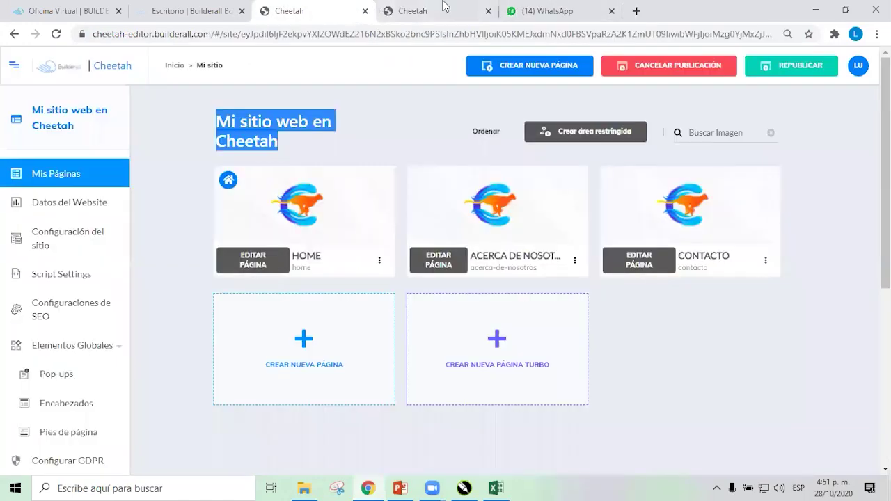
- Give the landscape image box a bounce animation triggered 'Cuando sean visibles'
click(473, 11)
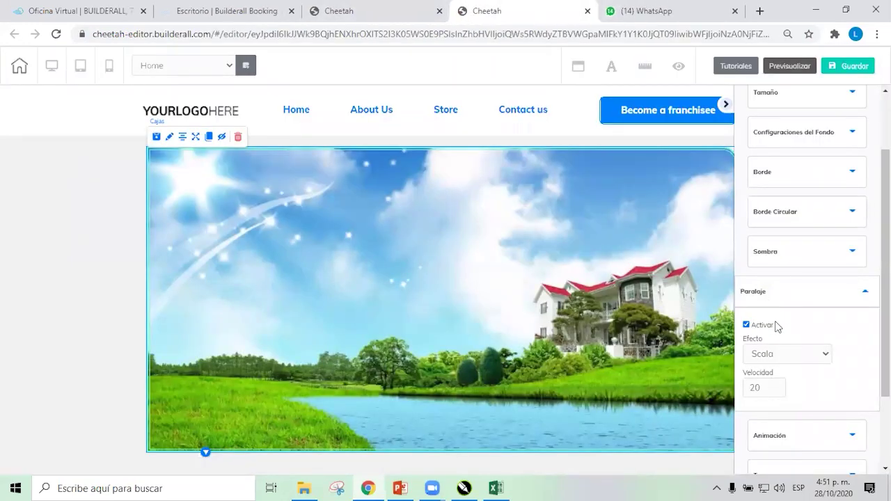
click(865, 293)
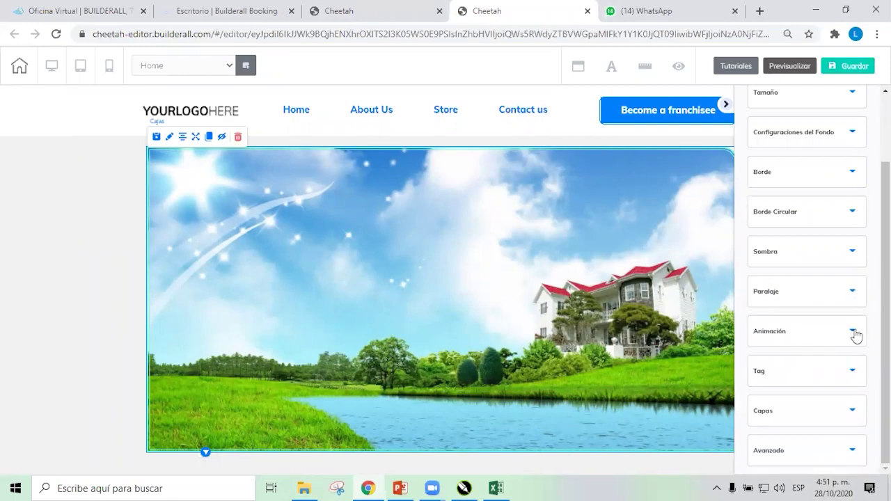
click(854, 333)
scroll(856, 334, down, 2)
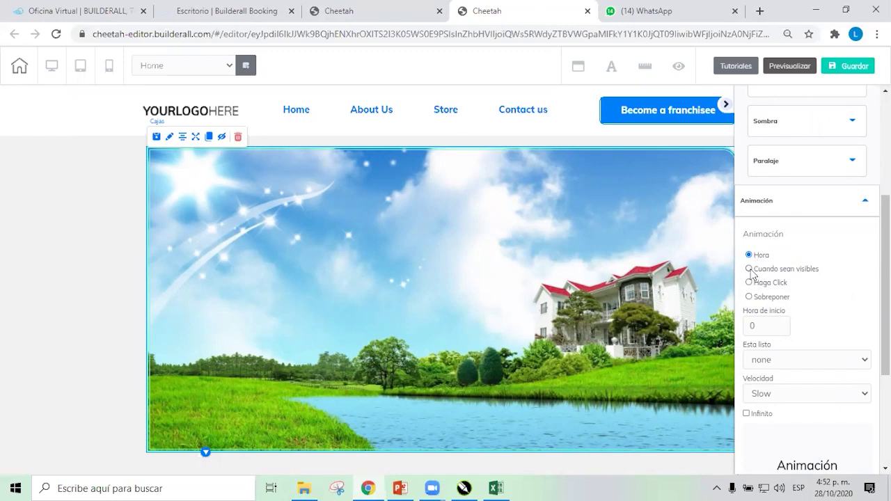
click(750, 268)
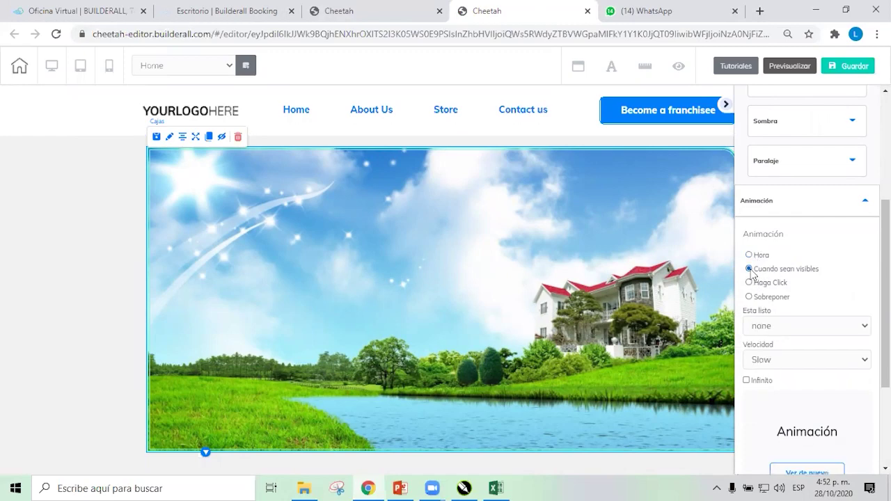
click(799, 328)
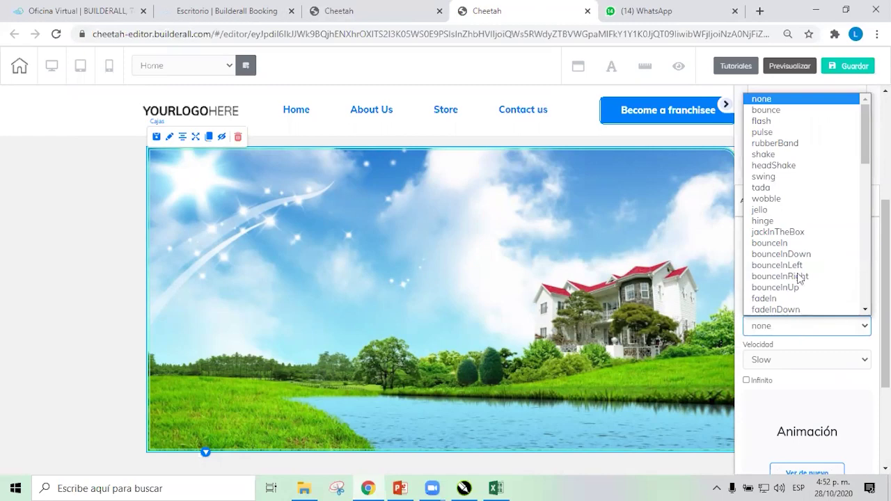
scroll(868, 164, down, 5)
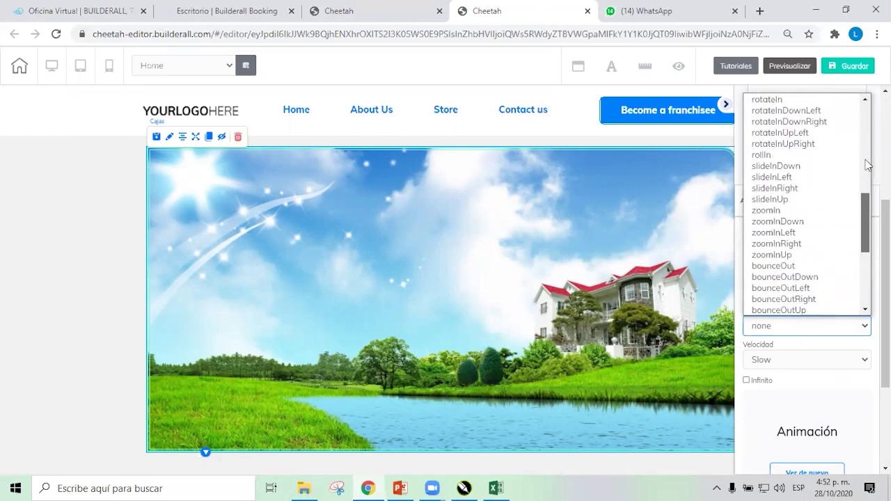
scroll(867, 165, down, 3)
scroll(868, 164, up, 10)
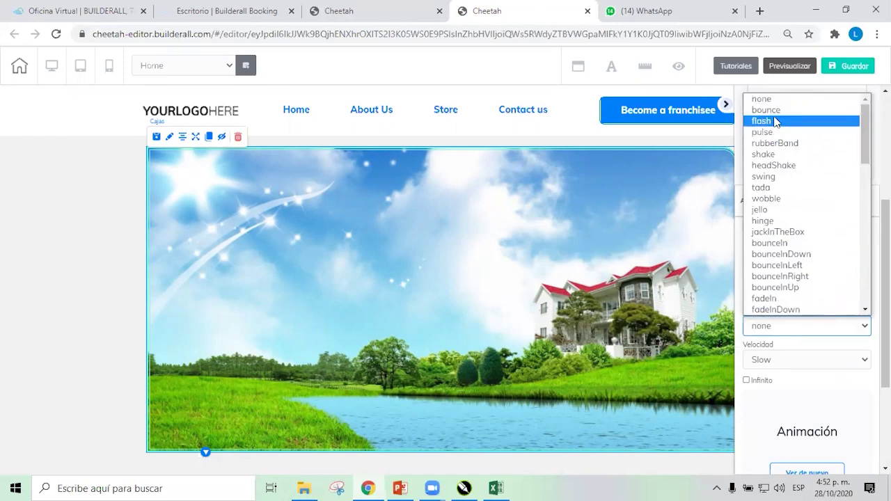
click(767, 110)
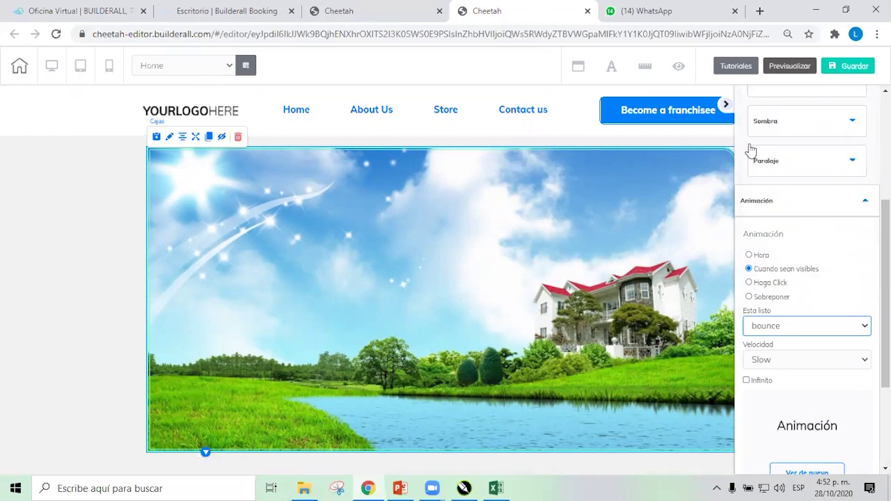
click(336, 437)
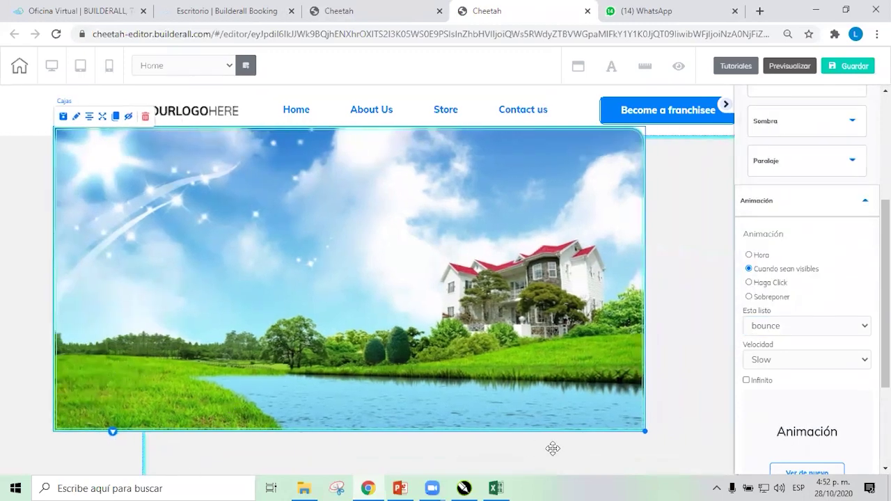
- Resize the landscape image box to about 415×187 px, leaving Slow speed and bounce
drag(639, 429, 319, 243)
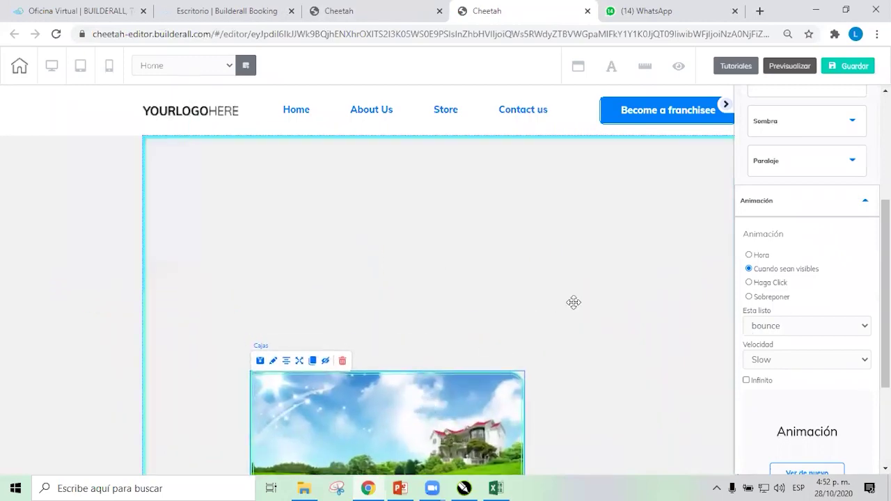
scroll(574, 302, down, 3)
scroll(436, 332, up, 5)
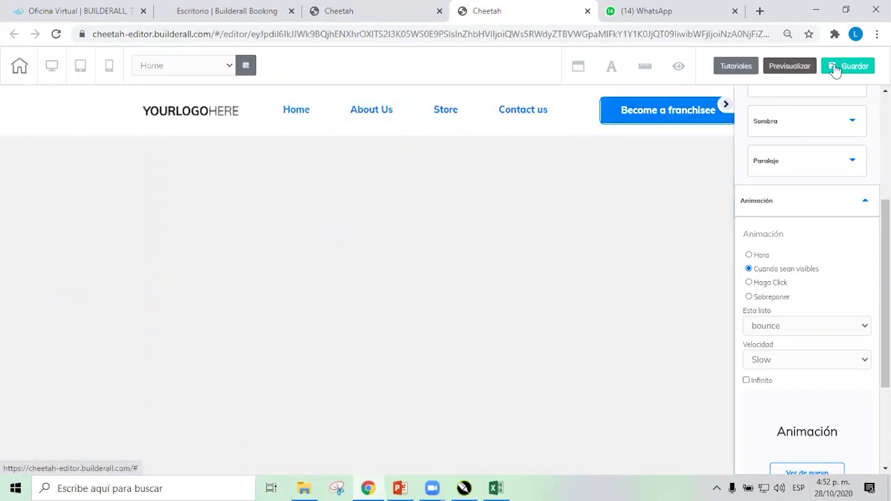
click(791, 359)
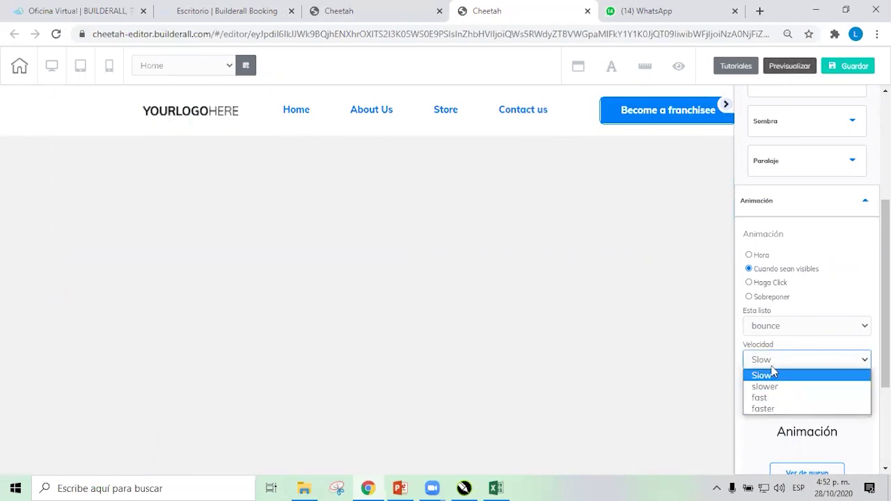
click(773, 366)
click(791, 325)
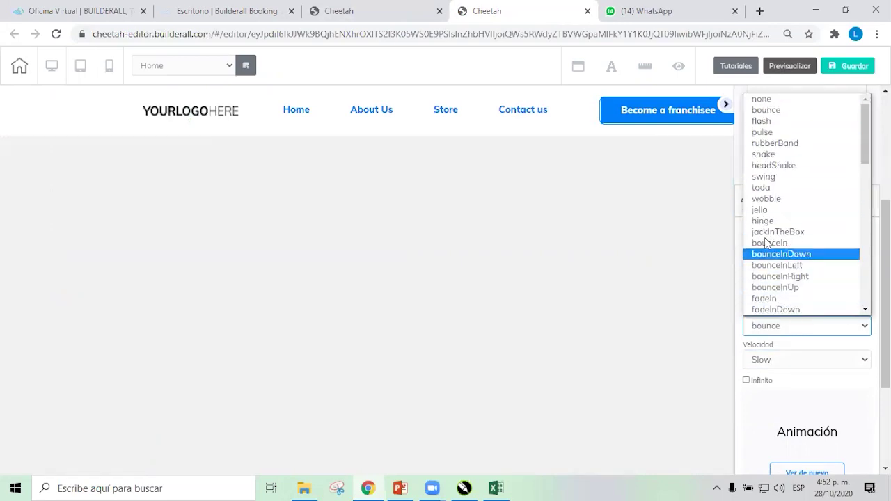
click(735, 257)
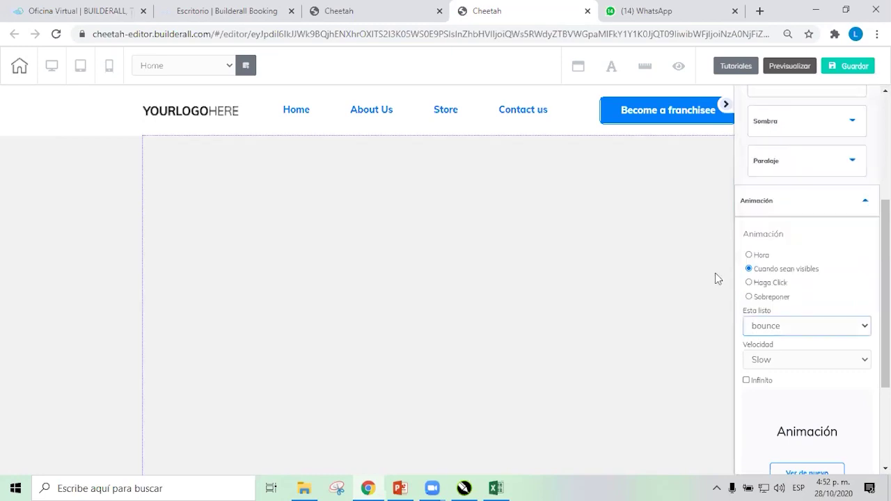
click(789, 65)
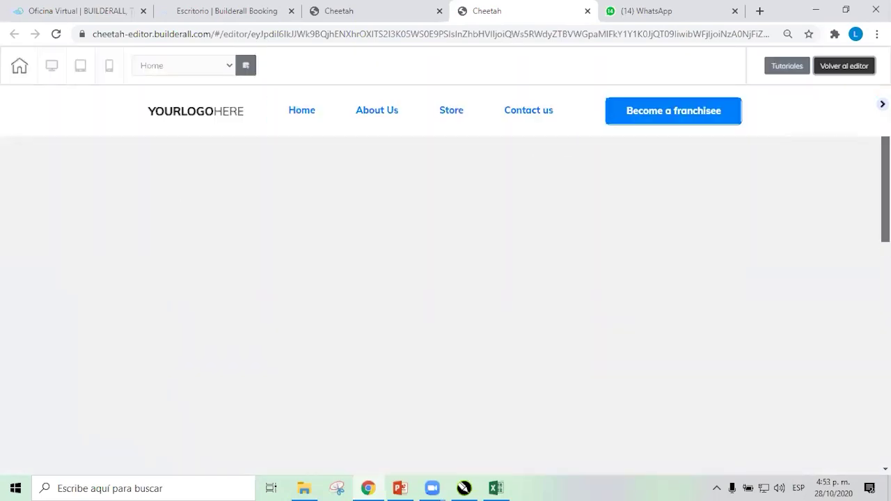
scroll(446, 306, down, 5)
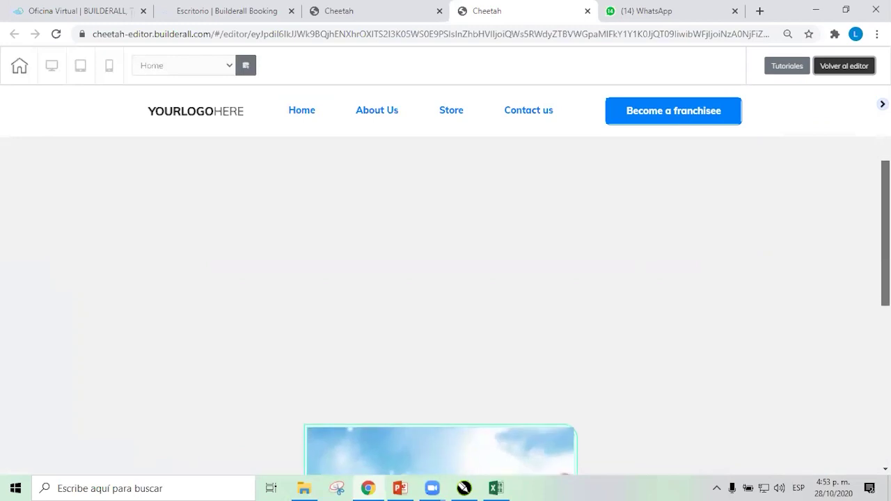
scroll(440, 348, down, 1)
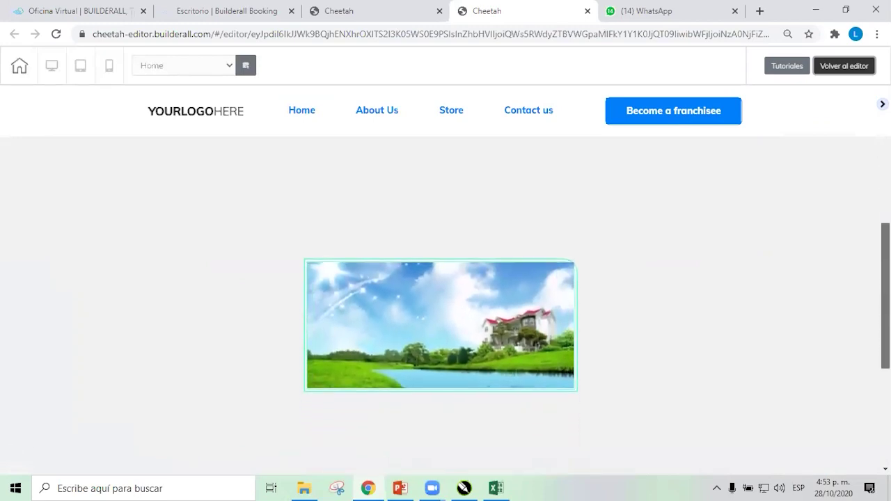
scroll(440, 313, up, 3)
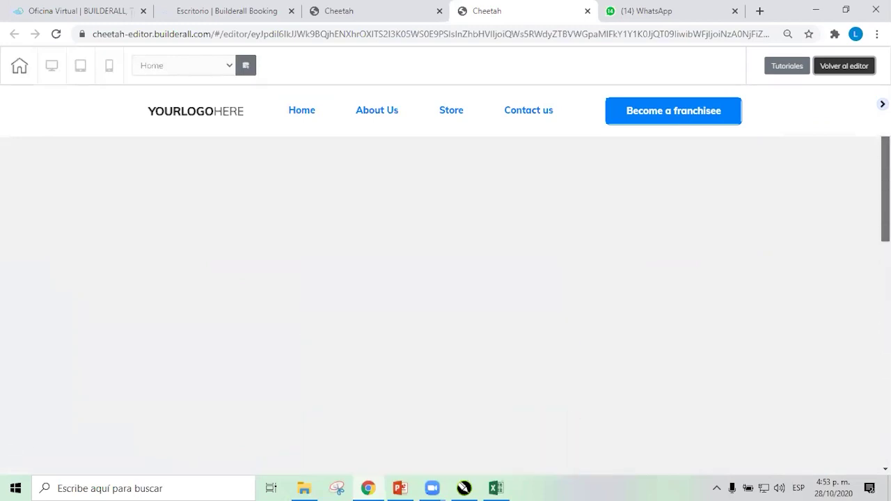
click(844, 66)
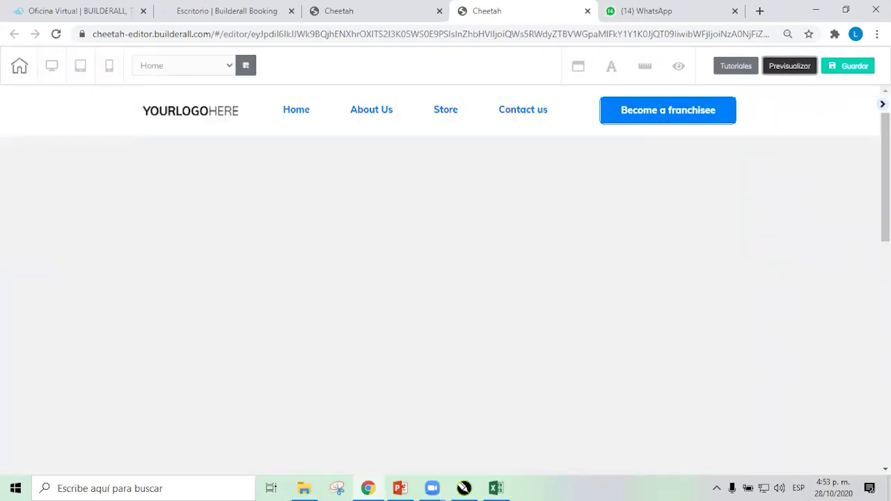
- Select the landscape image box and expand its Animación settings
scroll(451, 346, down, 4)
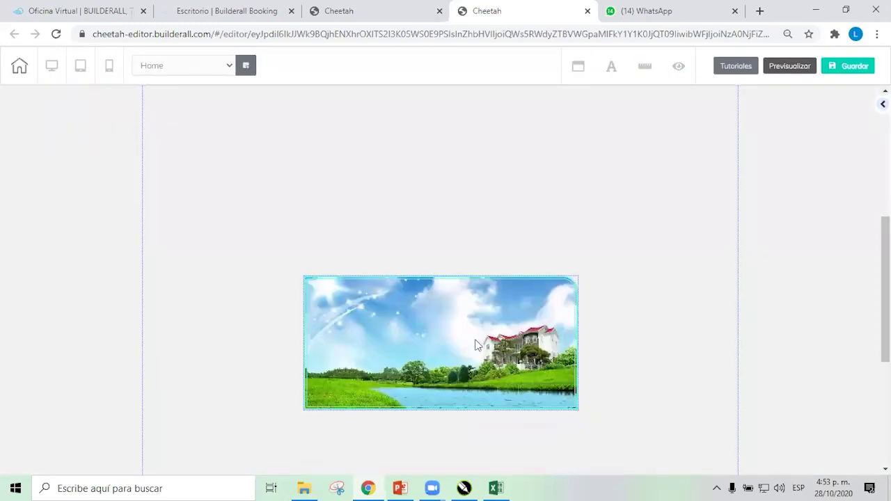
click(476, 346)
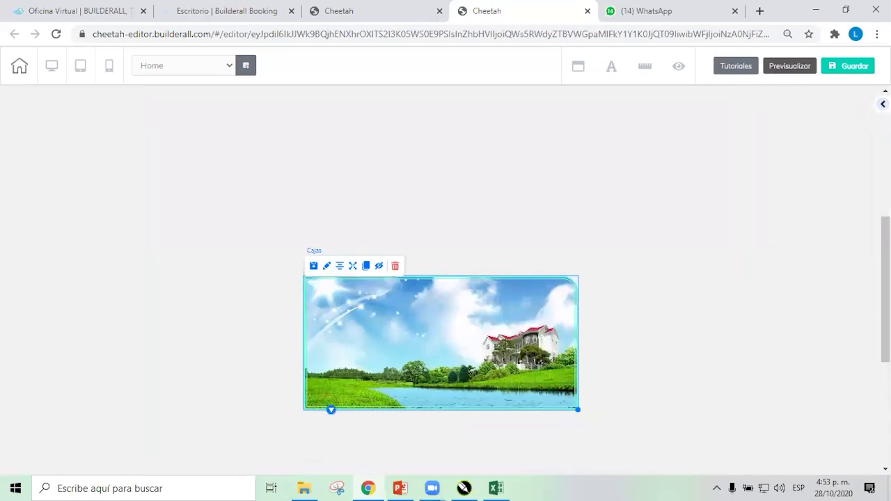
click(883, 104)
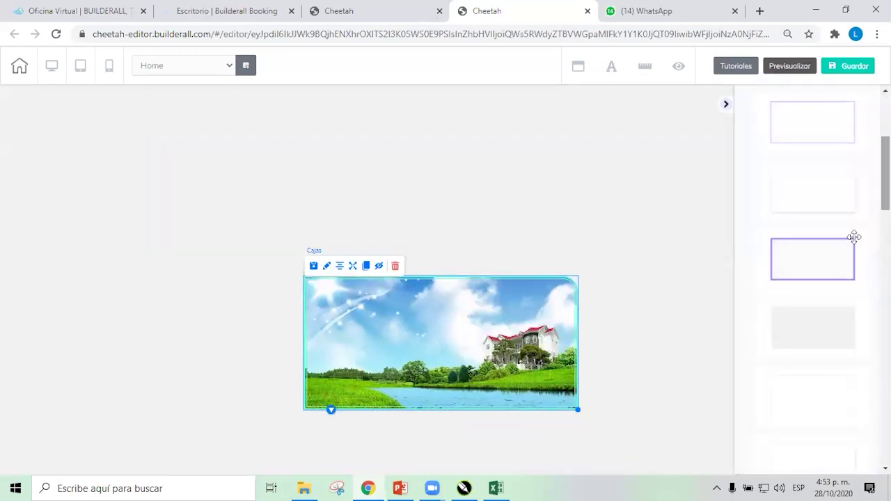
click(327, 267)
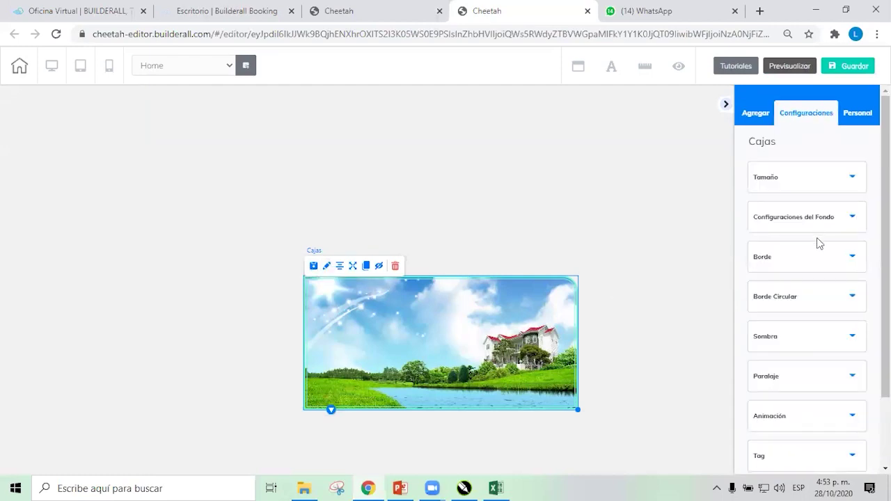
scroll(819, 243, down, 2)
scroll(816, 244, up, 2)
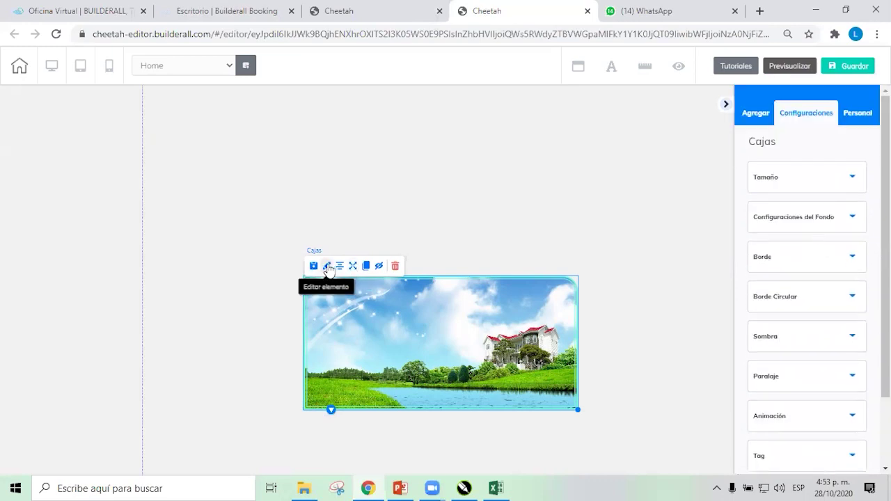
scroll(821, 333, down, 2)
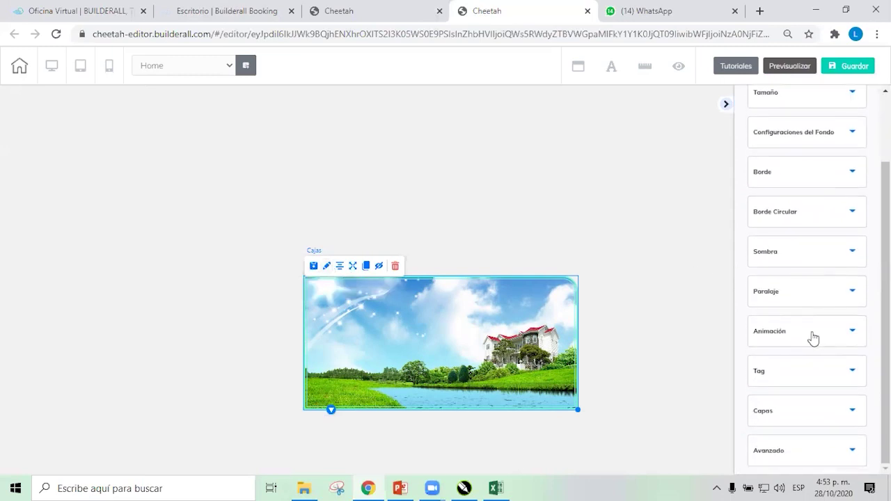
click(813, 338)
scroll(812, 338, down, 3)
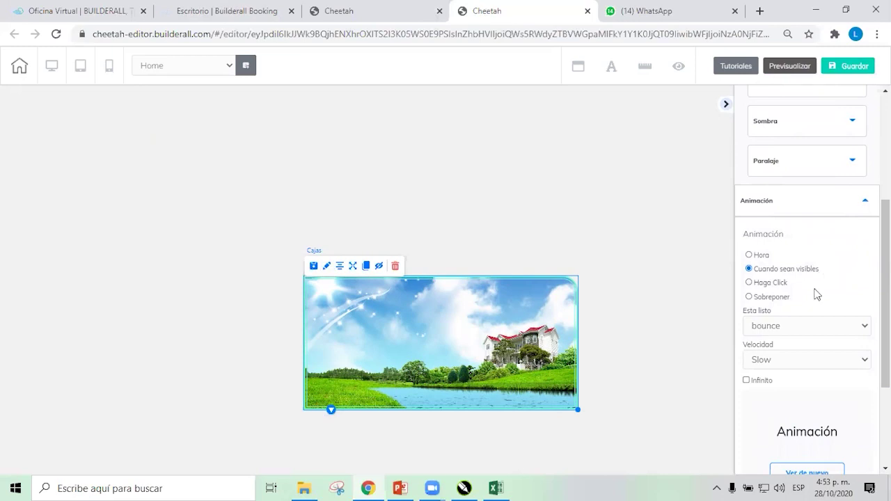
scroll(806, 312, down, 1)
- Try several Velocidad options, settle on slower, and replay the bounce with Ver de nuevo
click(807, 295)
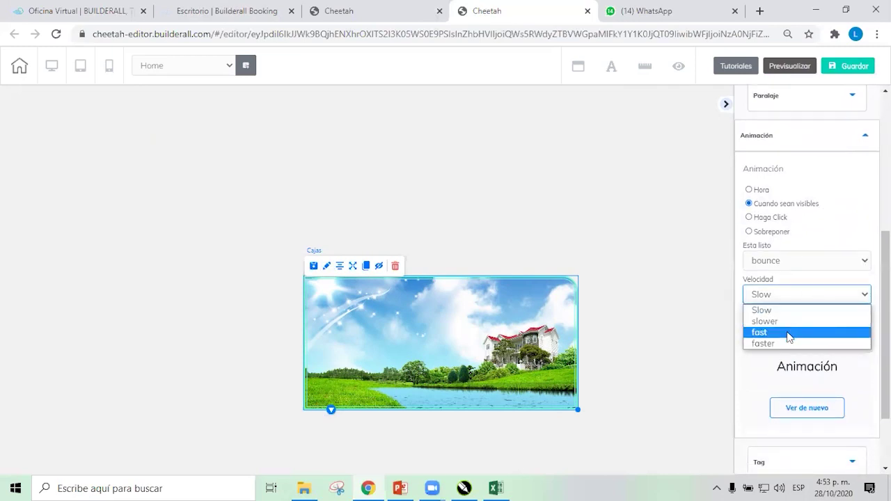
click(790, 322)
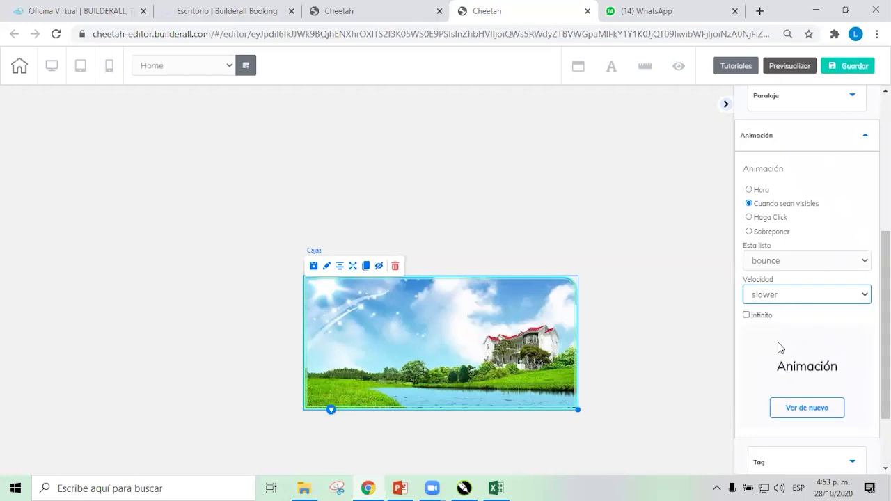
click(797, 294)
click(778, 309)
click(823, 295)
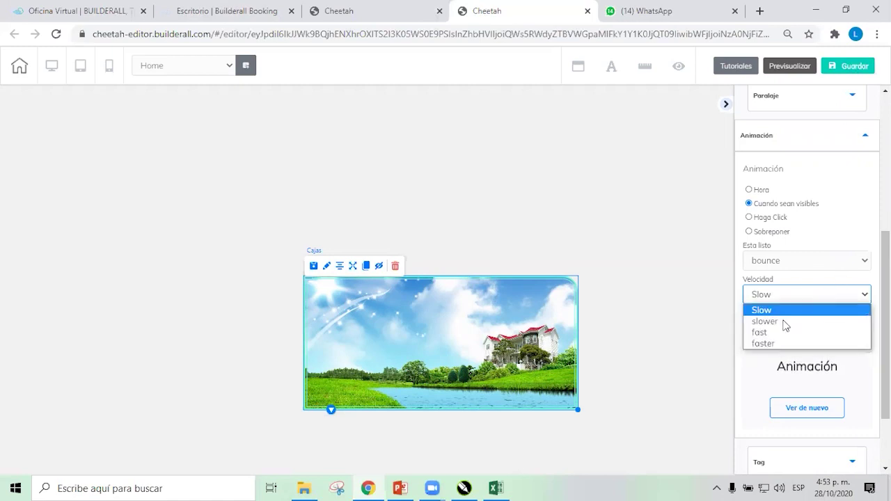
click(785, 322)
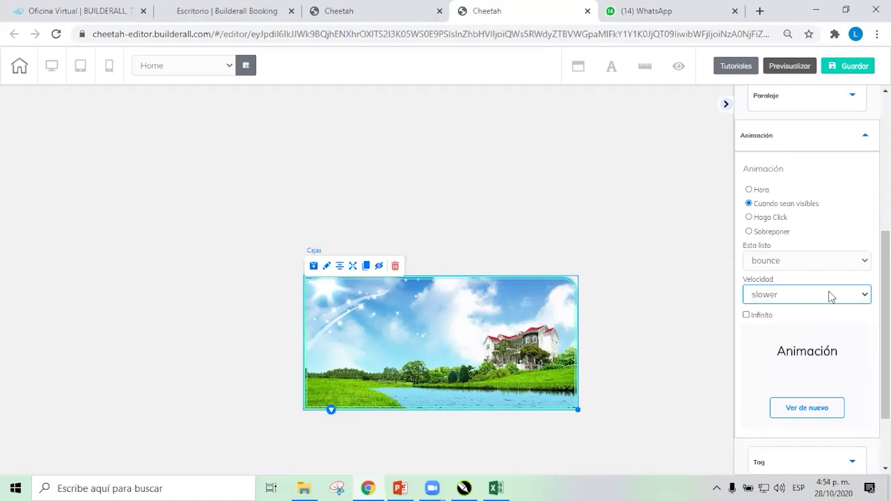
click(825, 295)
click(766, 330)
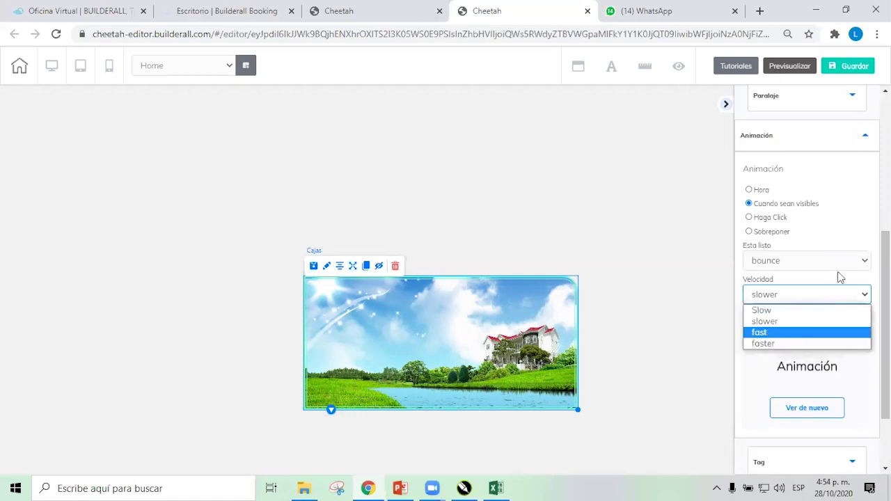
click(816, 296)
click(785, 344)
click(805, 298)
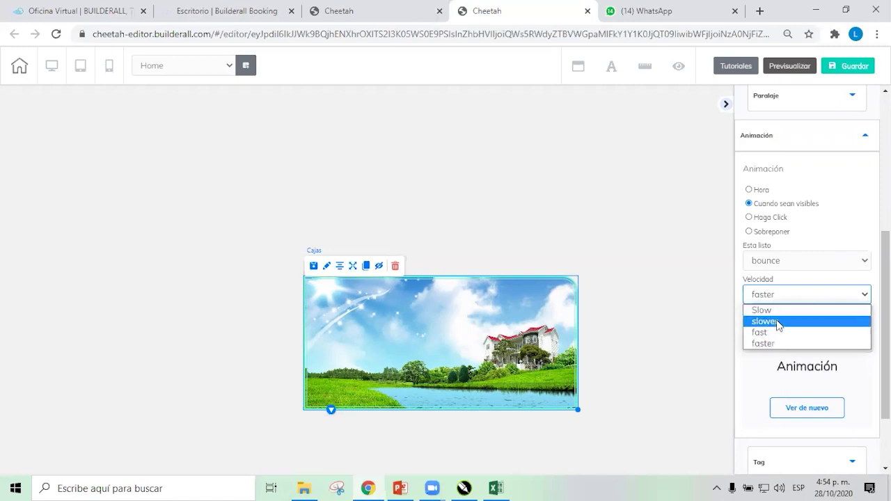
click(787, 322)
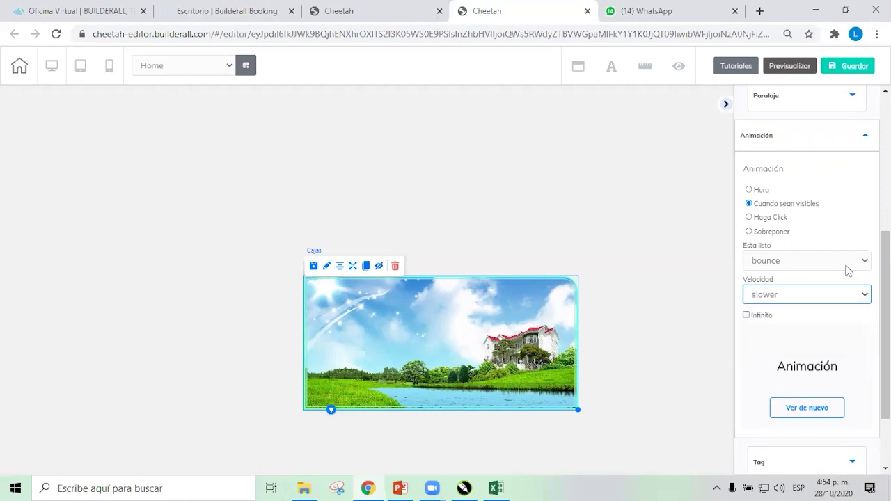
click(804, 412)
- Save the page, open Previsualizar, and accept 'Está bien.' to publish the site
click(851, 69)
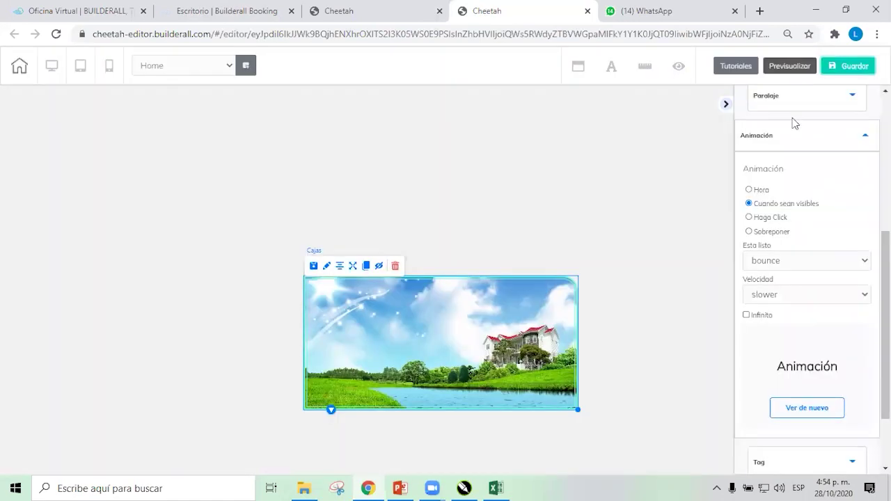
click(788, 69)
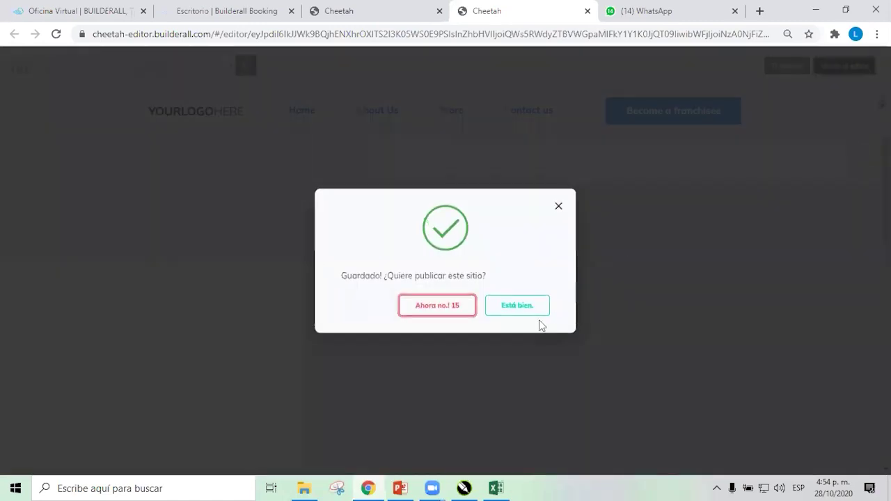
click(517, 310)
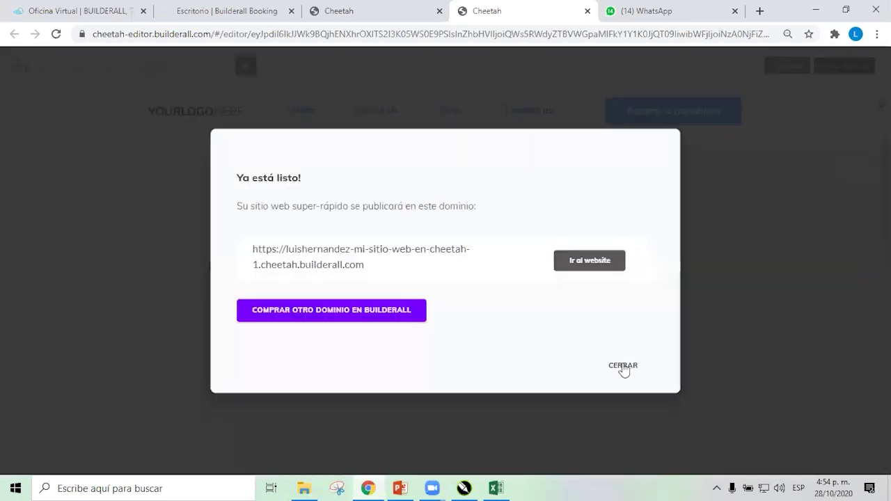
click(621, 366)
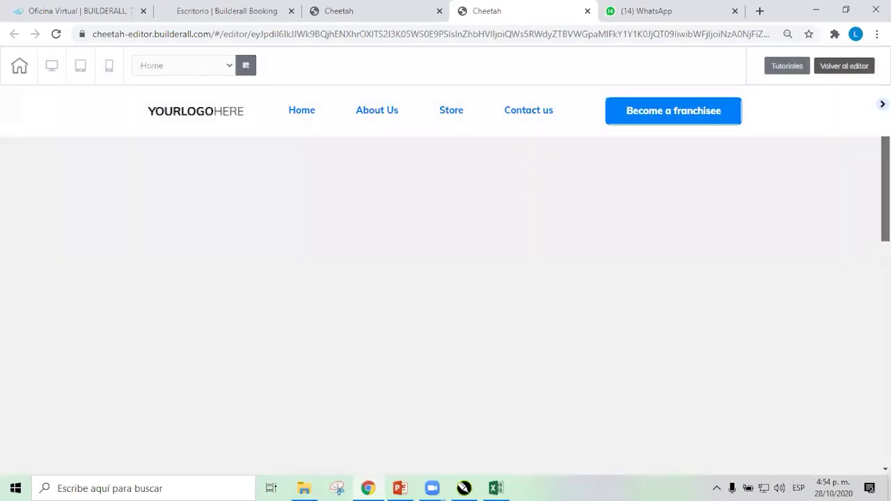
- Scroll the preview to watch the smaller landscape image bounce into view
scroll(445, 299, down, 4)
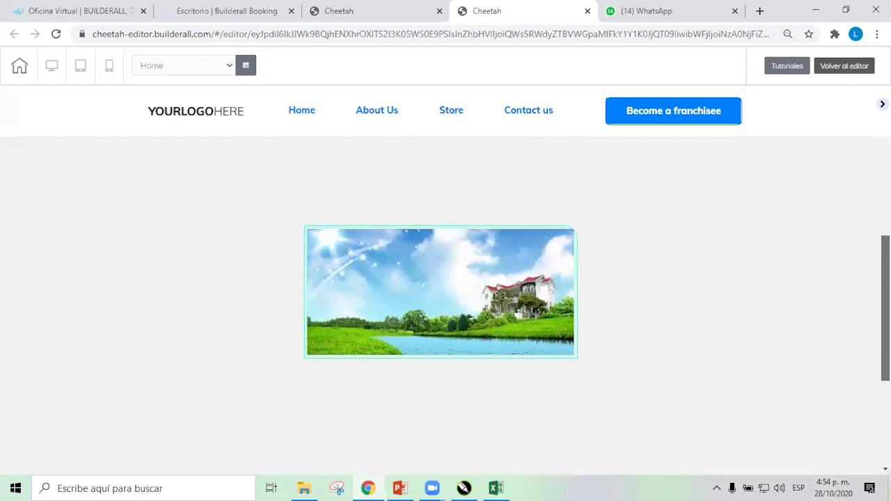
scroll(446, 299, up, 5)
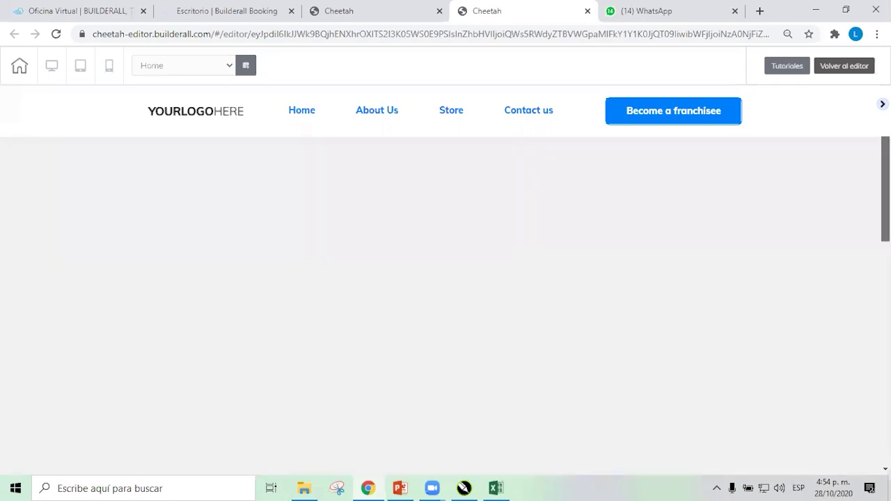
scroll(445, 300, down, 4)
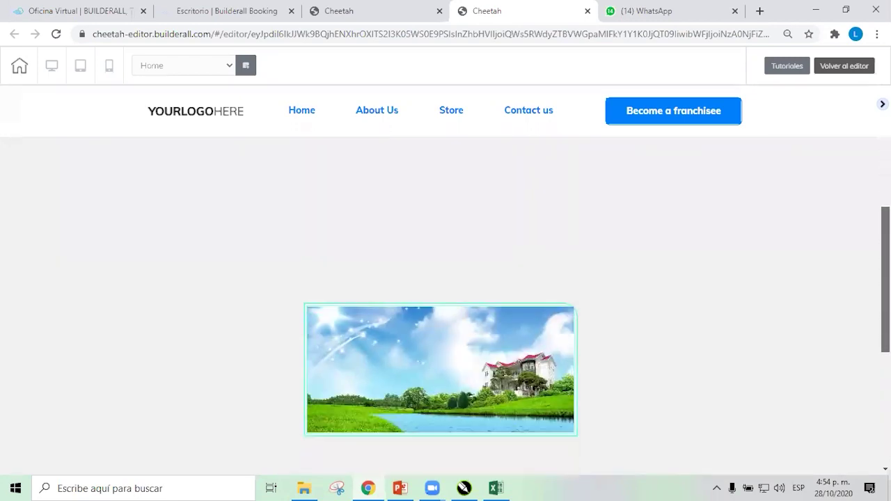
scroll(445, 300, down, 1)
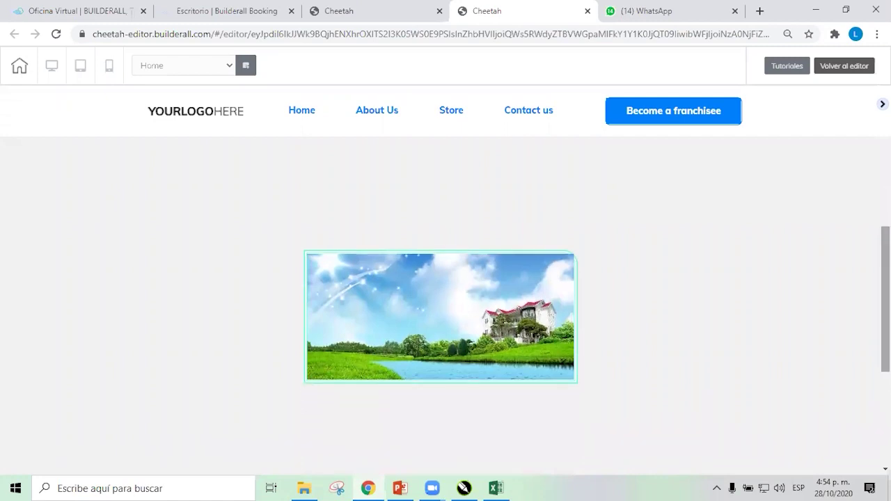
scroll(445, 299, down, 3)
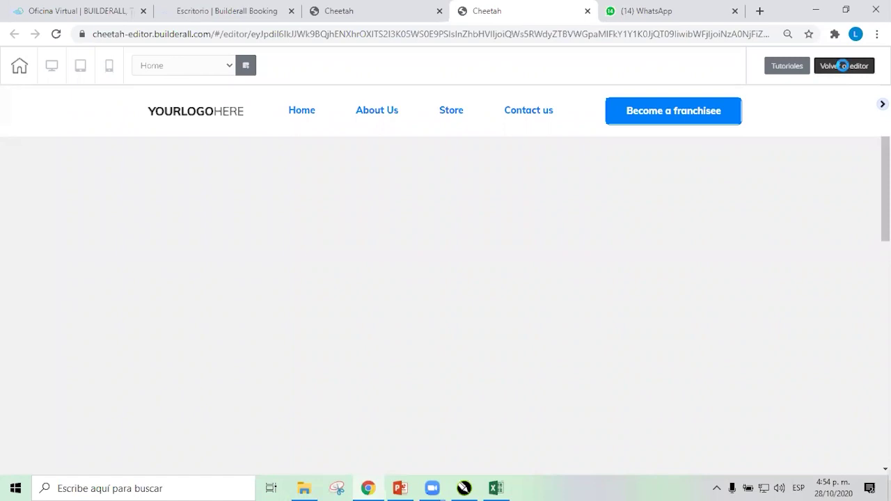
- Return to the editor and delete the landscape background image from the box
click(844, 67)
mouse_move(358, 340)
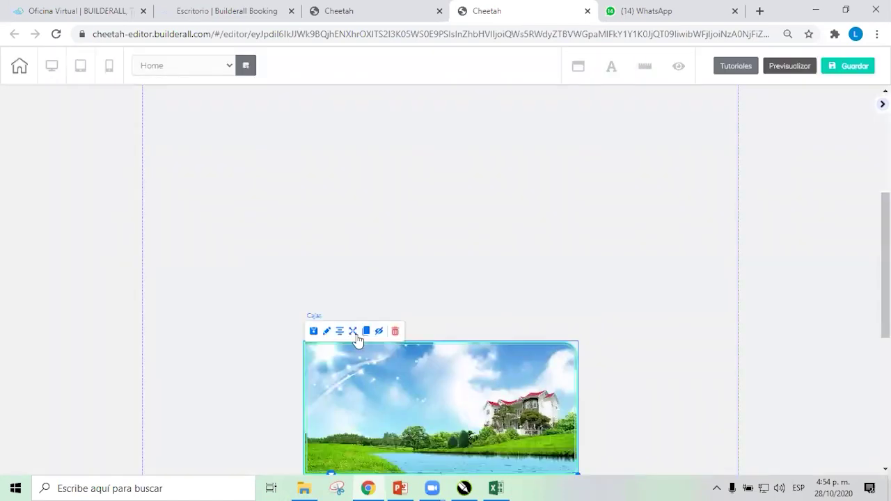
click(328, 332)
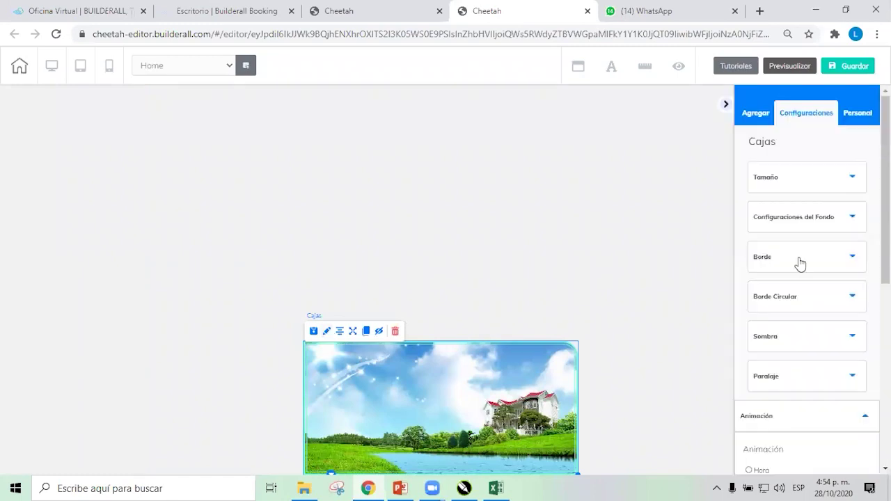
scroll(800, 264, down, 2)
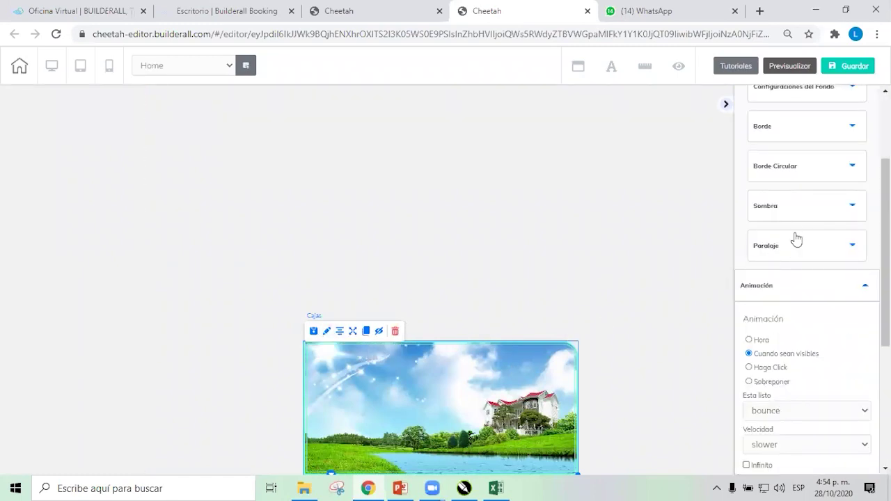
scroll(796, 238, up, 1)
scroll(797, 239, up, 2)
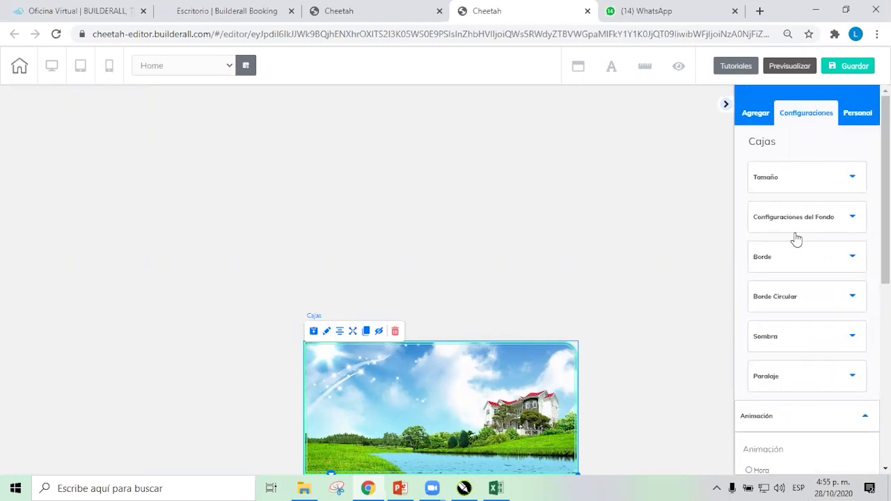
click(797, 230)
click(859, 436)
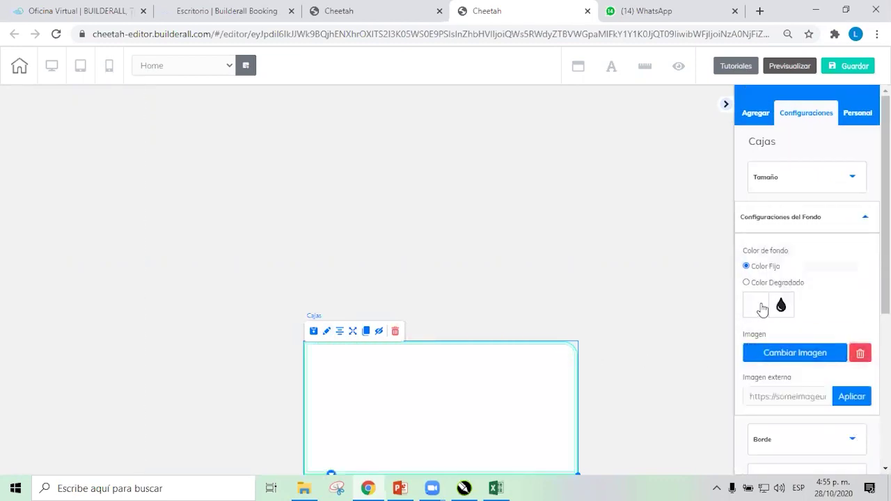
- Fill the box background with solid blue #302AE6 and preview the page
click(763, 309)
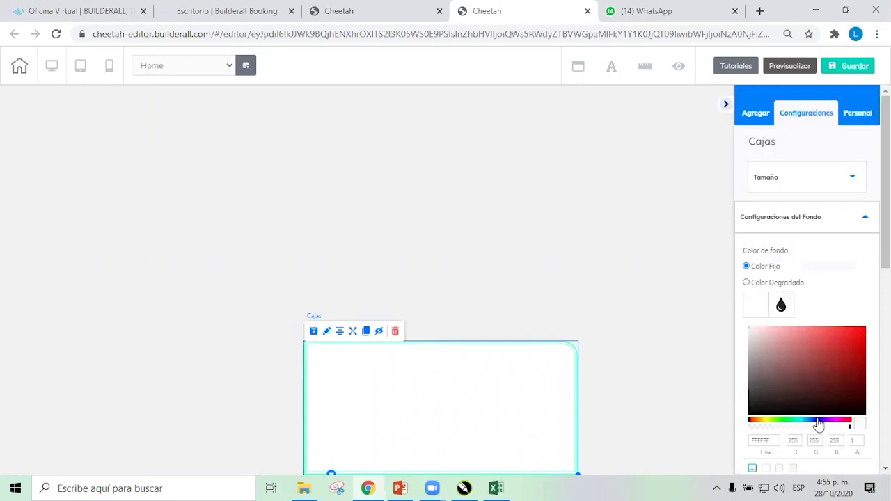
click(819, 420)
click(846, 338)
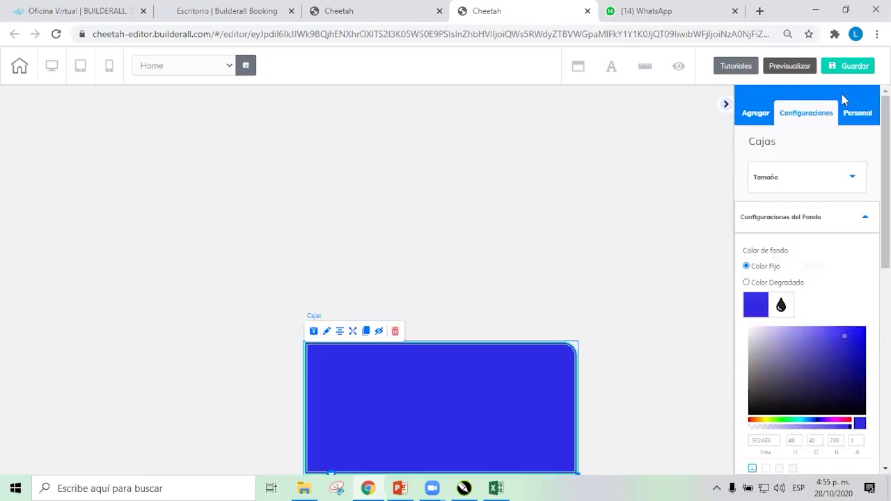
click(783, 70)
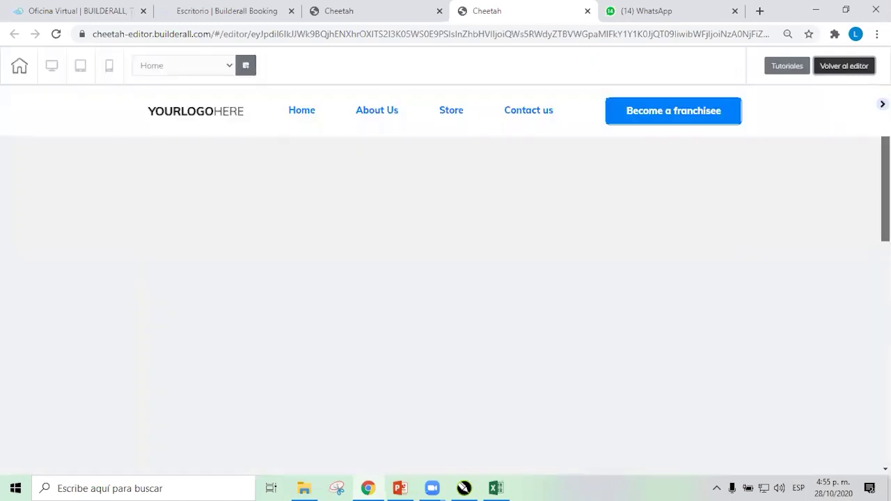
- Scroll the preview to the blue box, then go back to editing and select it
scroll(446, 300, down, 2)
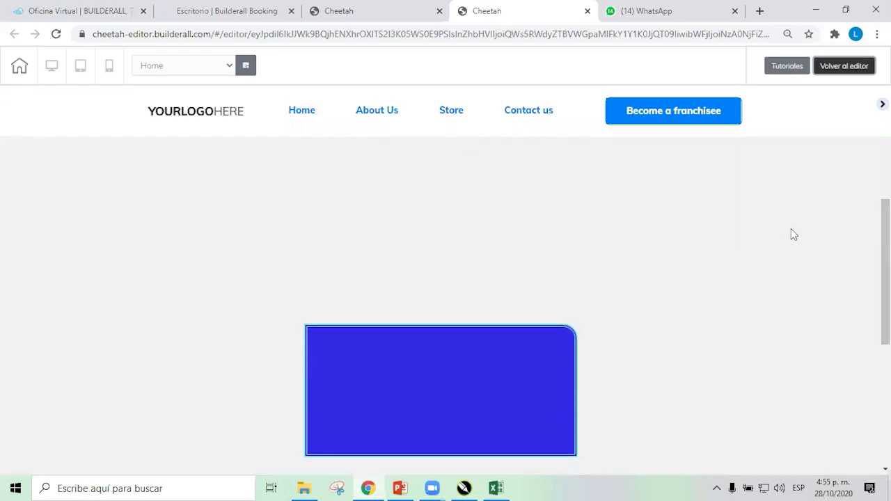
key(Escape)
scroll(485, 367, down, 3)
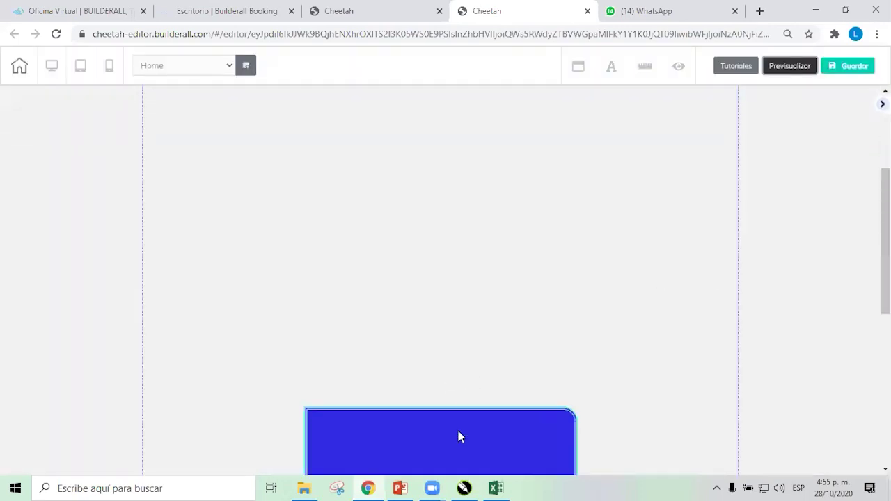
click(497, 415)
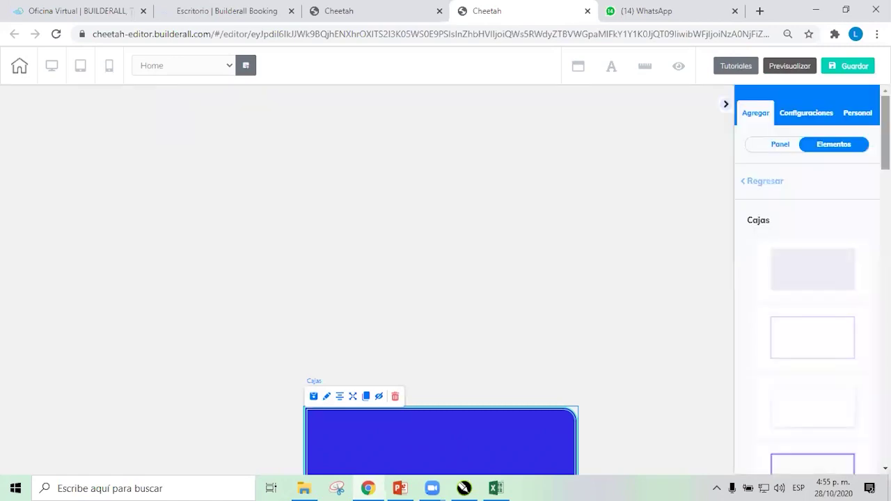
- Open the blue box's settings and expand its Animación options
click(374, 412)
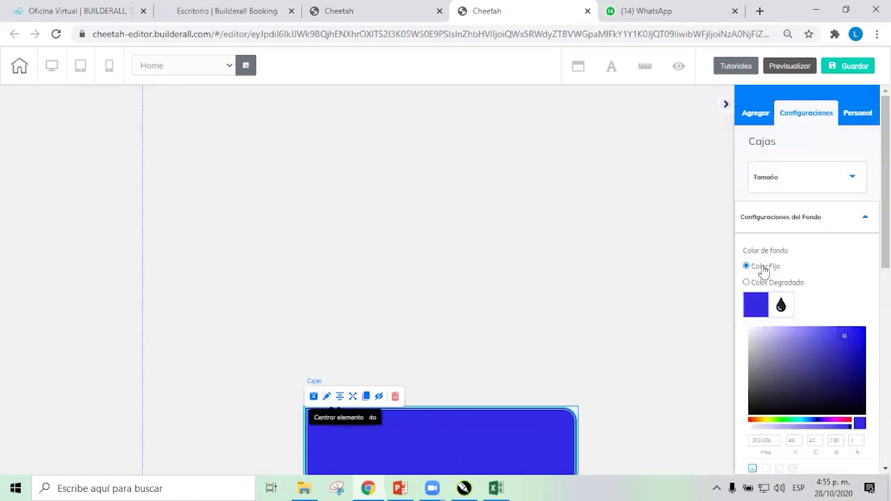
scroll(835, 265, down, 6)
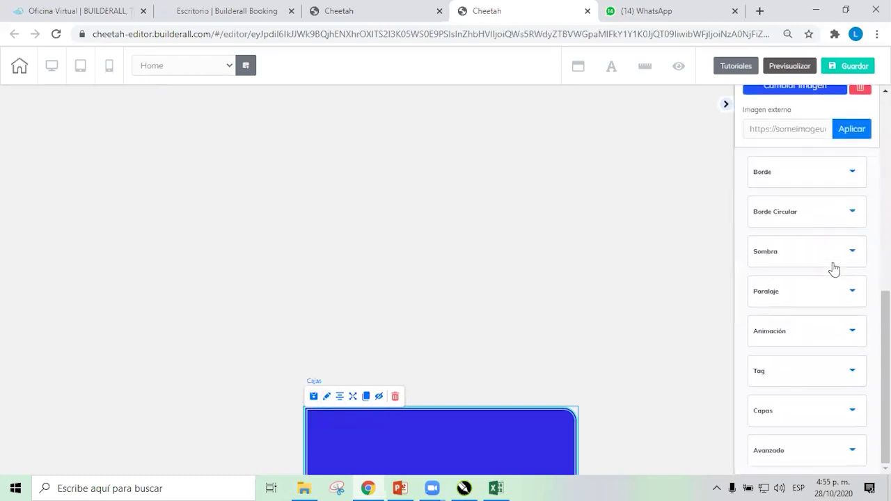
click(818, 331)
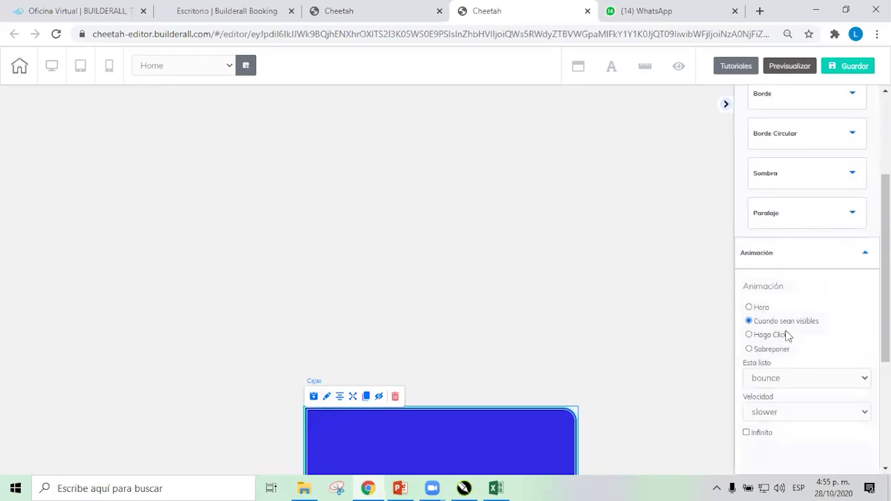
scroll(816, 346, down, 2)
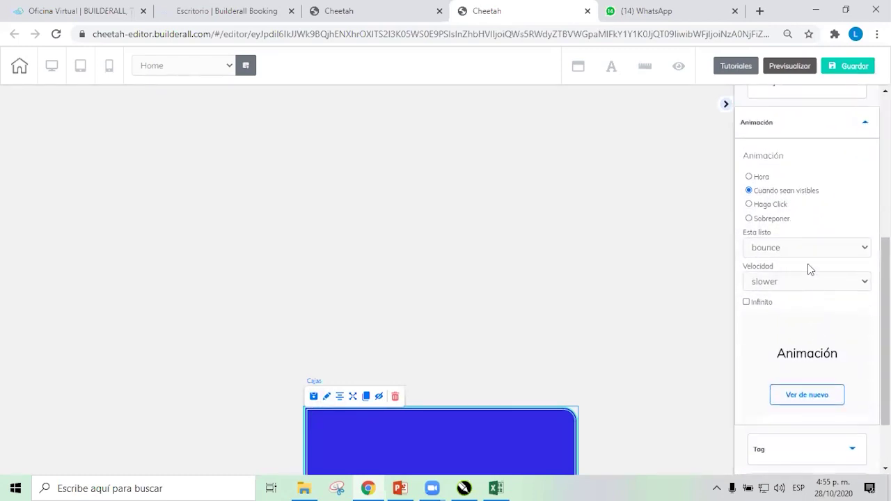
- Try flash and pulse, settle on the rubberBand animation, and preview the page
click(809, 249)
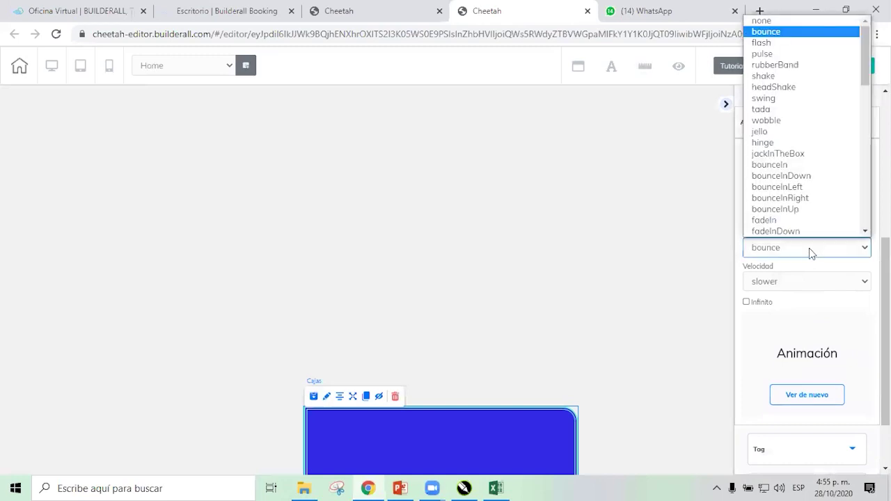
click(762, 42)
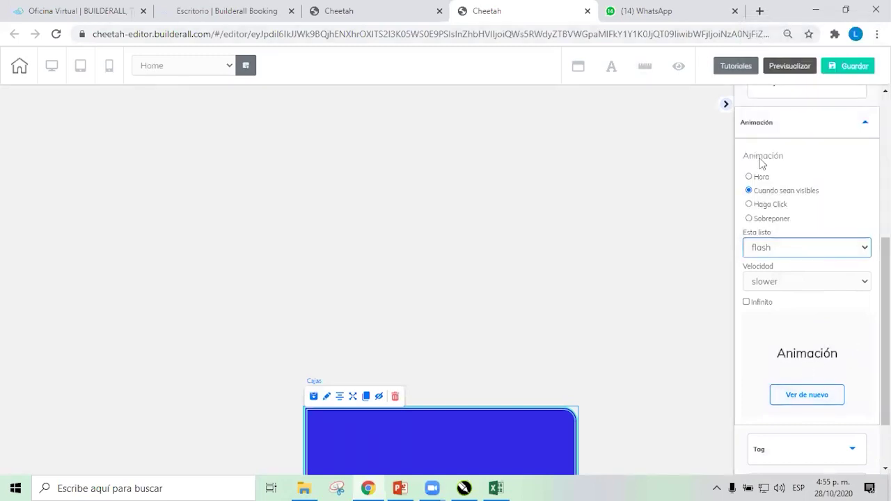
click(807, 248)
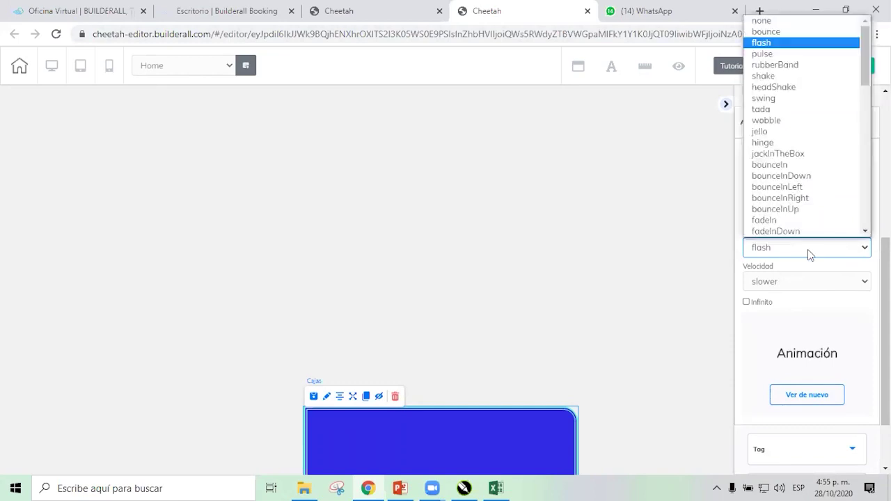
click(777, 55)
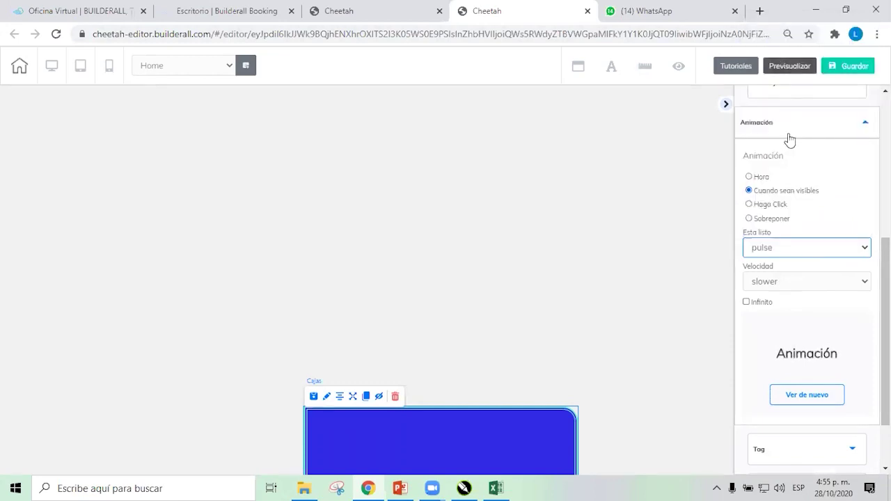
click(815, 249)
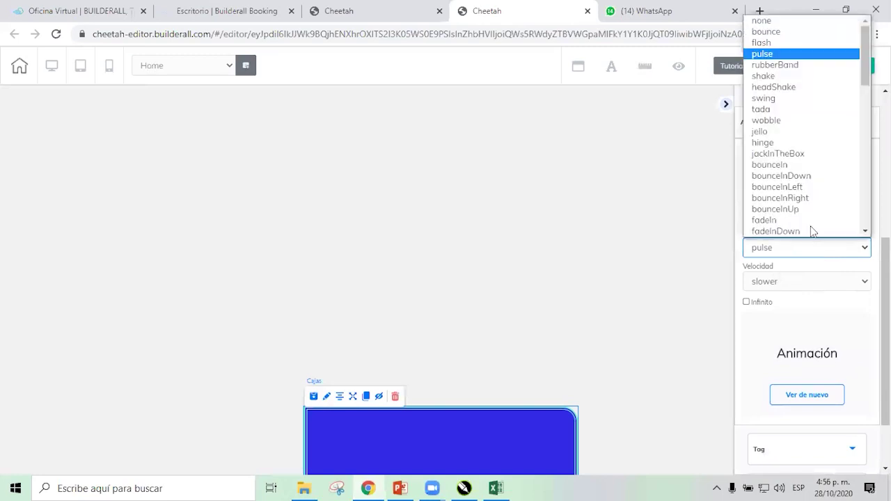
click(782, 64)
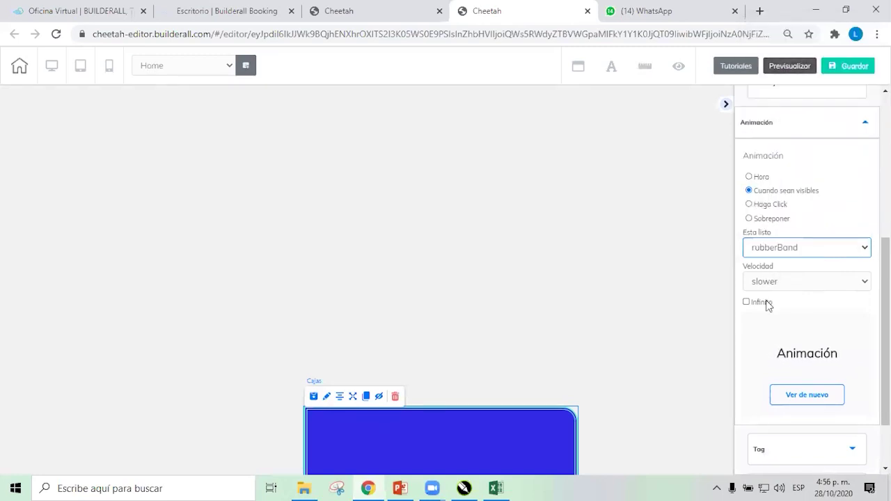
click(791, 67)
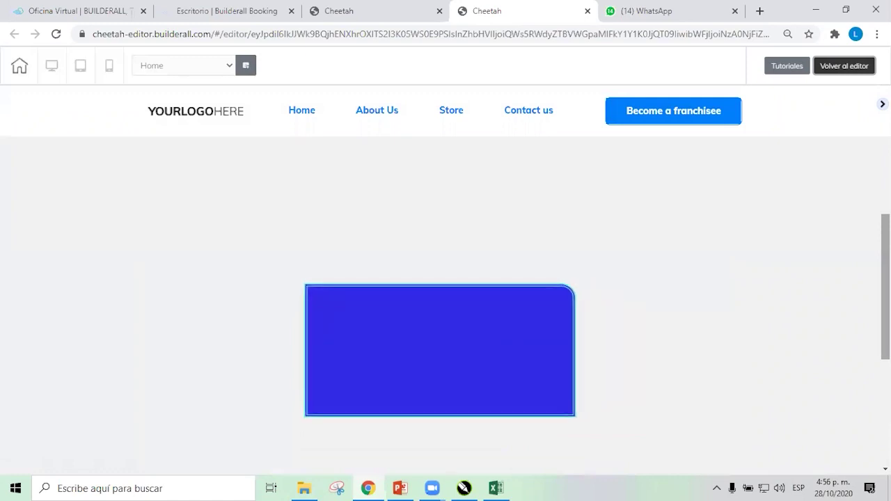
- Return from the preview to the editor and open the blue box's settings
click(843, 67)
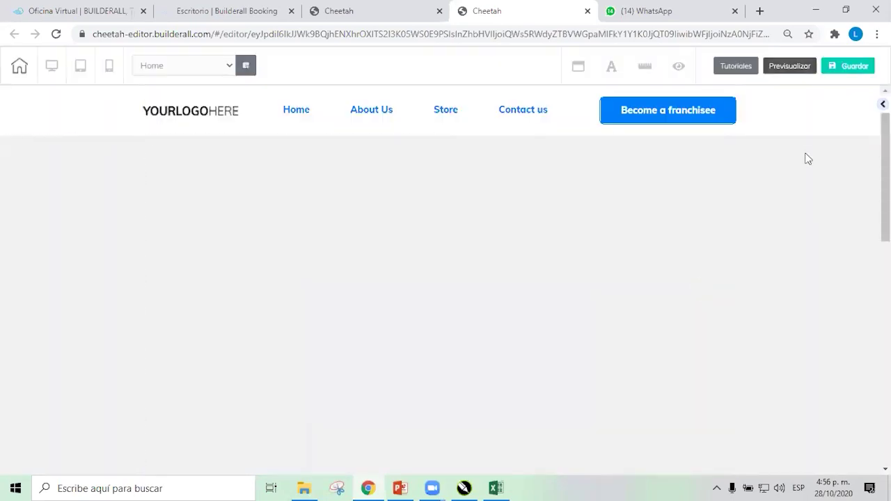
scroll(520, 380, down, 8)
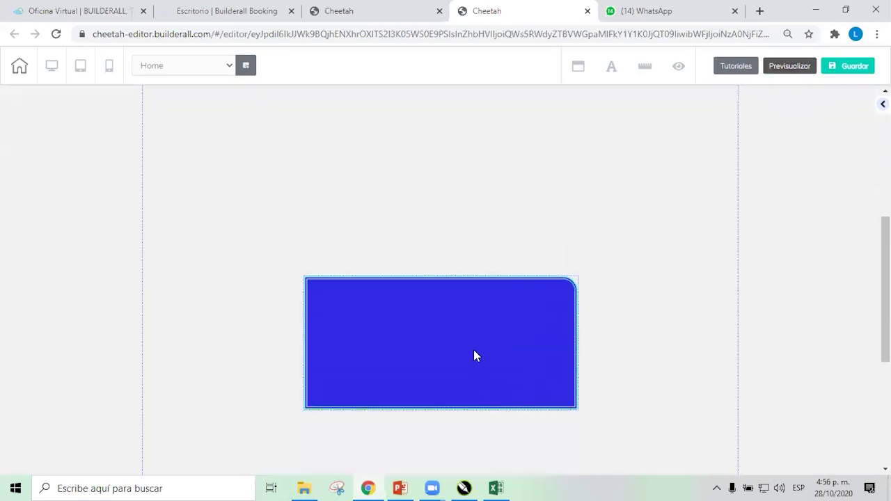
drag(473, 235, 473, 125)
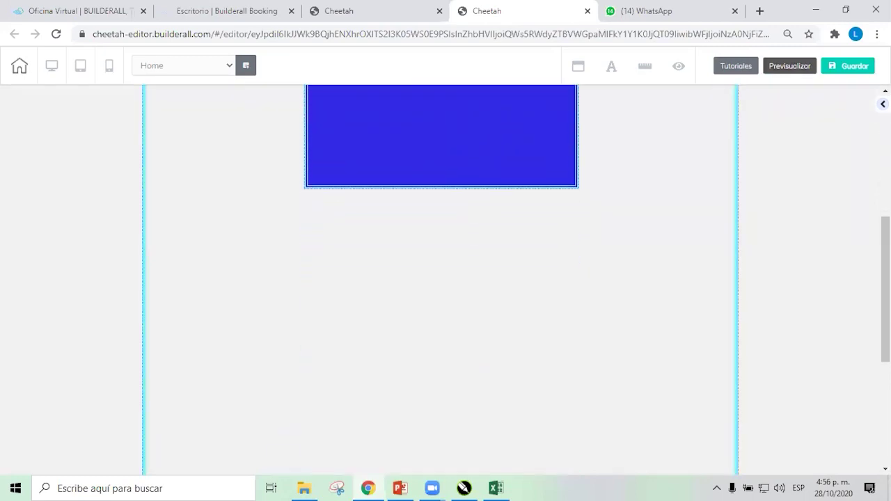
mouse_move(868, 131)
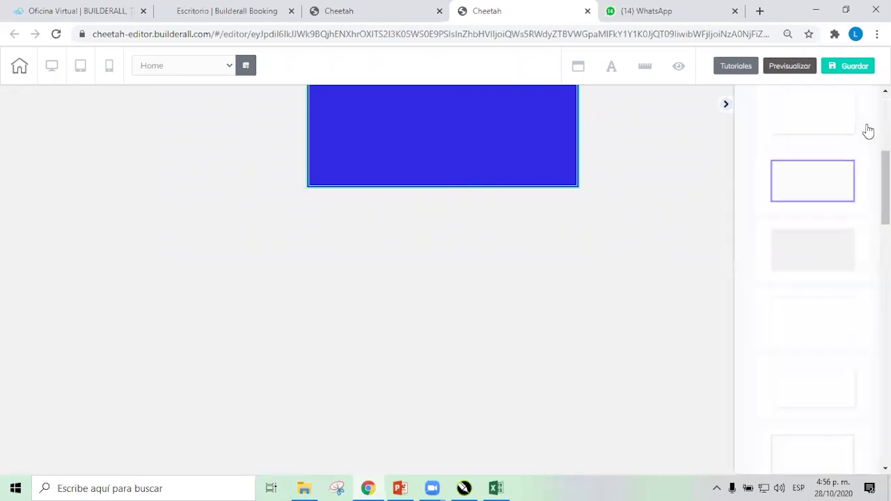
click(786, 237)
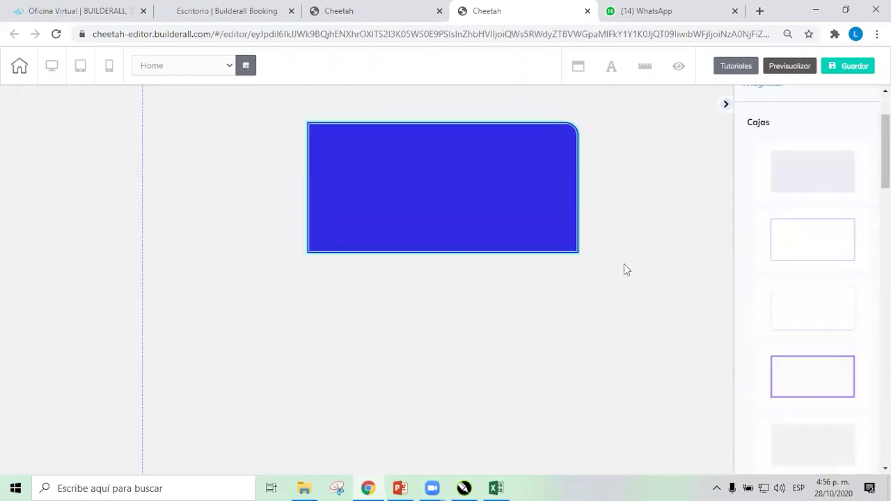
click(324, 319)
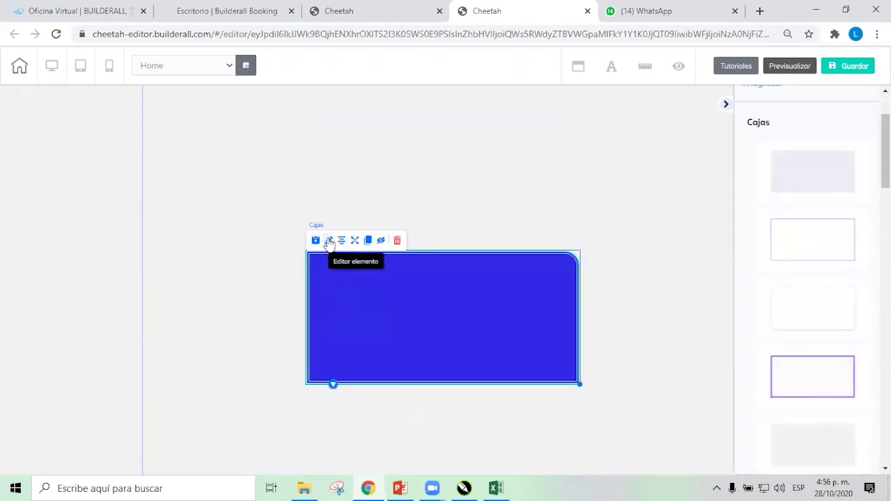
click(329, 240)
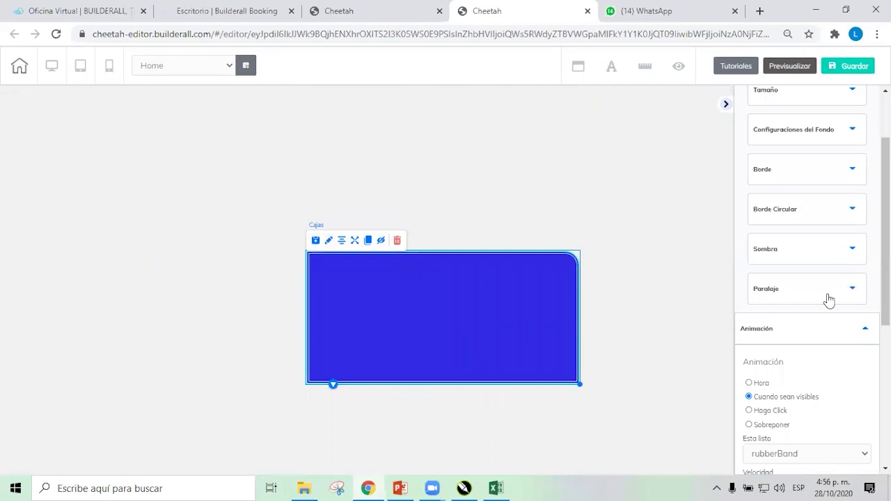
- Check the box's Capas layer order and Avanzado options, then switch to Agregar
scroll(828, 299, down, 4)
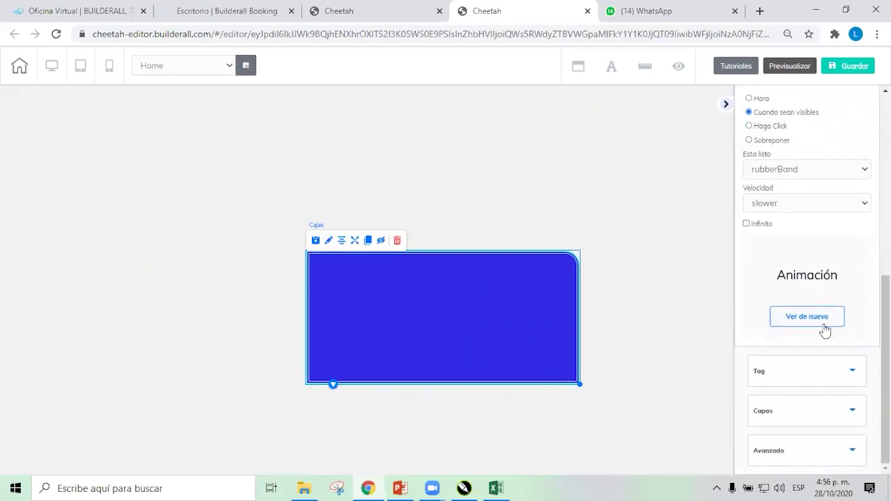
click(836, 417)
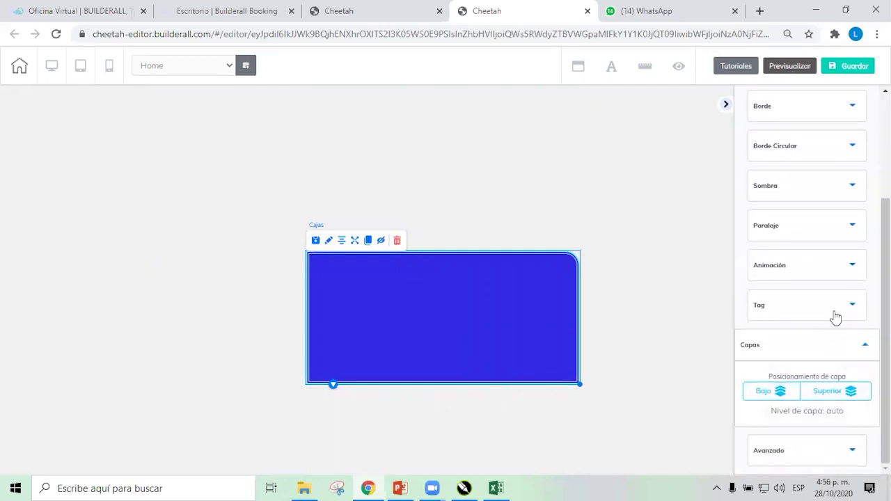
click(769, 400)
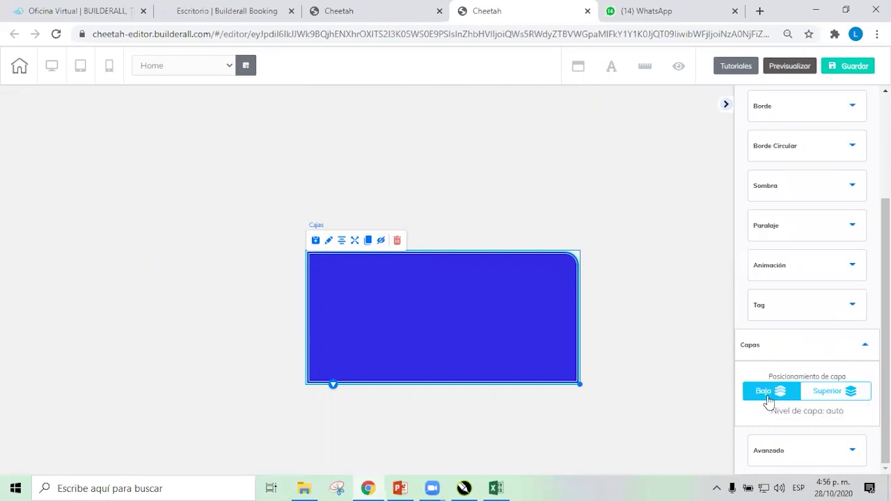
click(829, 395)
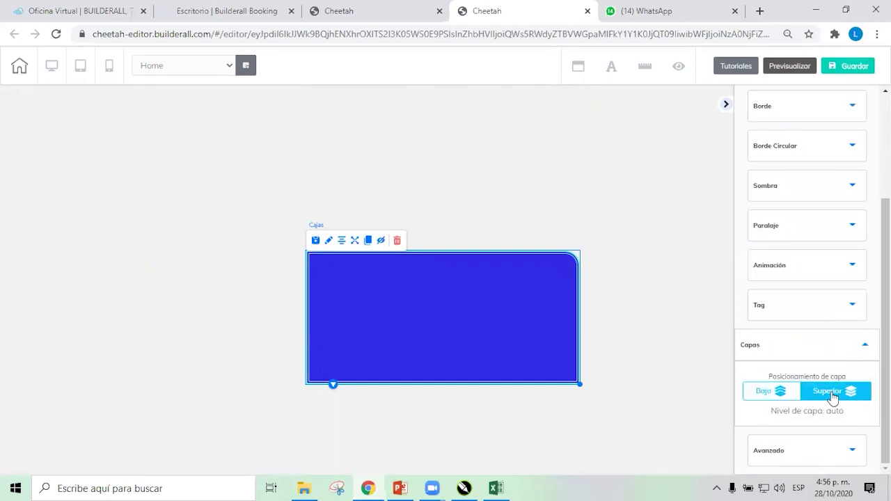
click(829, 456)
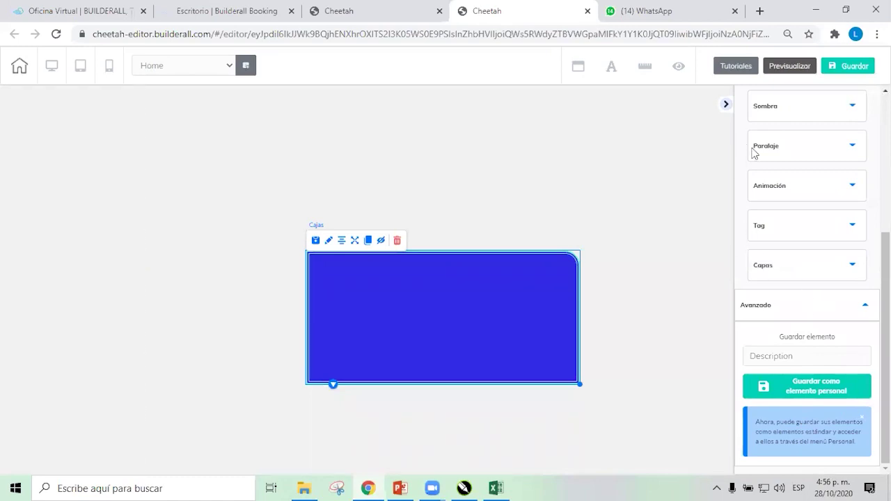
scroll(753, 152, up, 5)
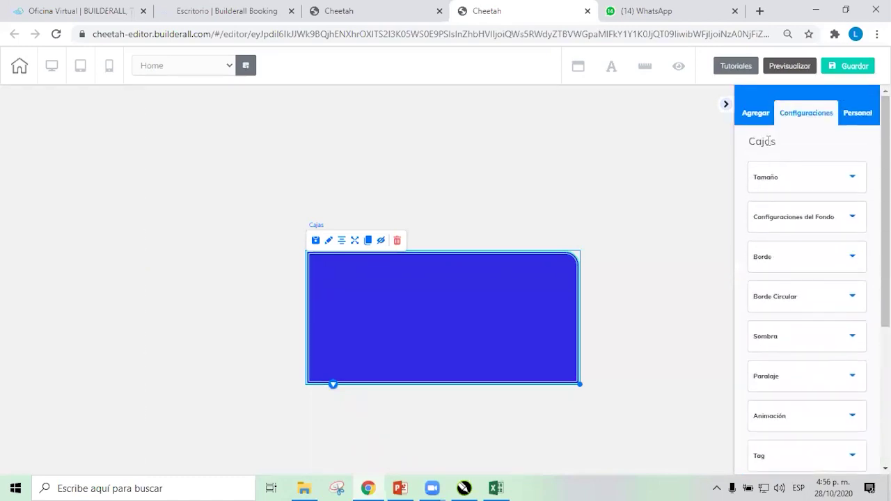
click(755, 115)
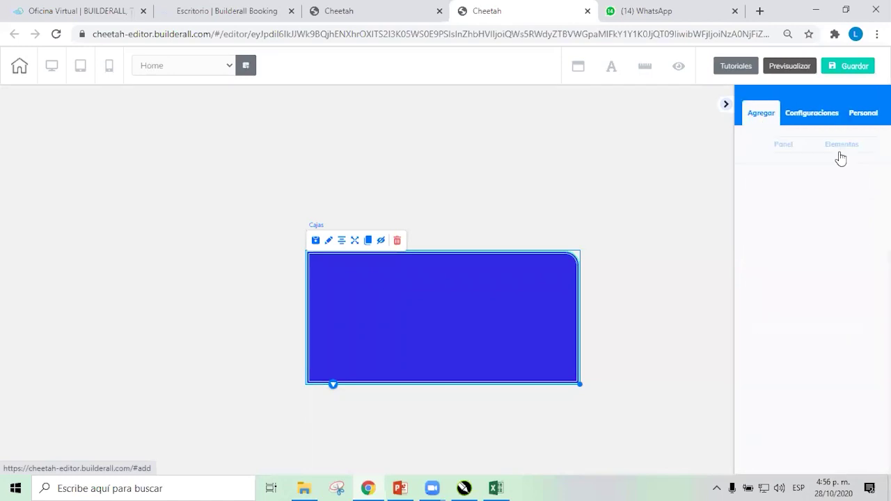
- Enlarge the blue box by dragging its corner toward the lower right
click(839, 147)
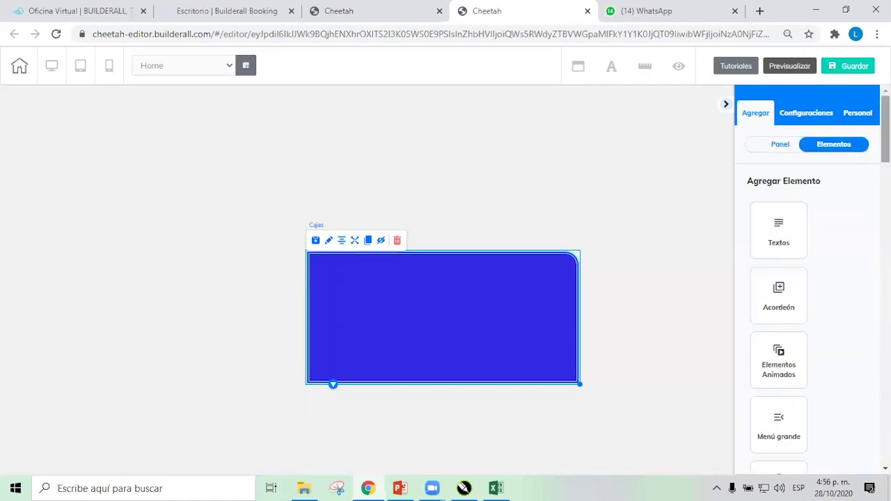
scroll(855, 246, down, 8)
scroll(807, 278, down, 1)
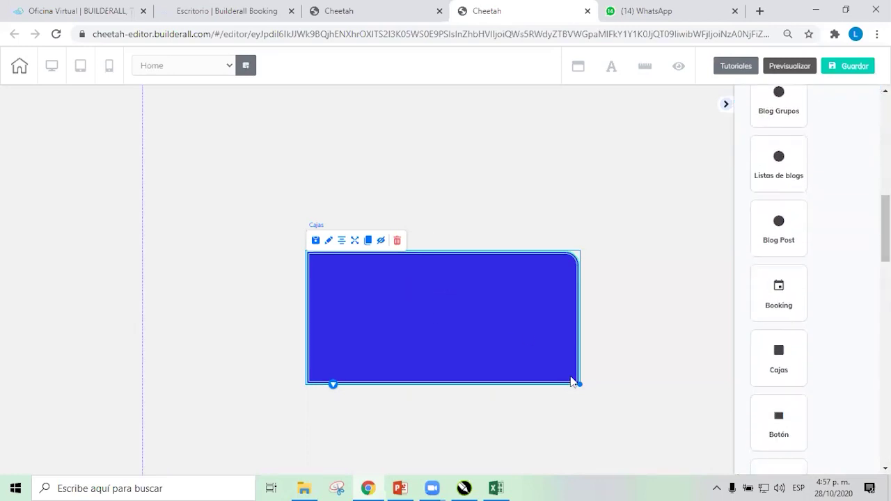
drag(581, 383, 624, 409)
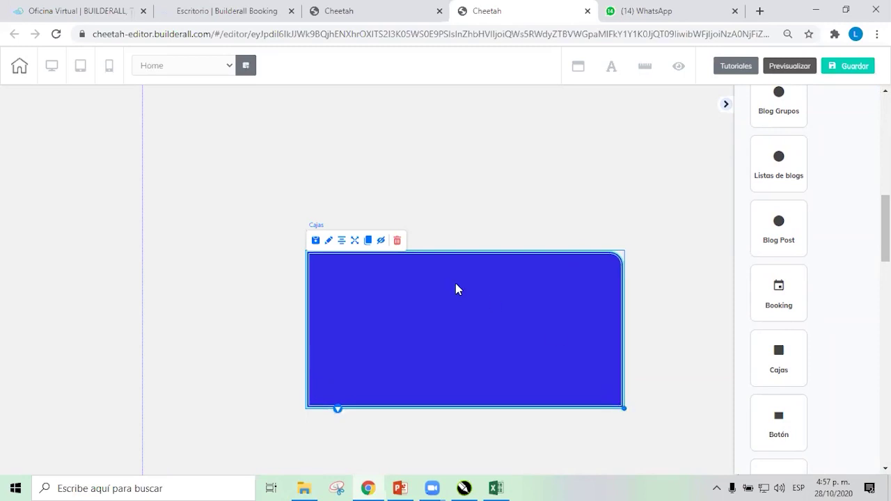
- Drag a rounded green 'Register now' button into the box's top-left corner
scroll(751, 306, down, 3)
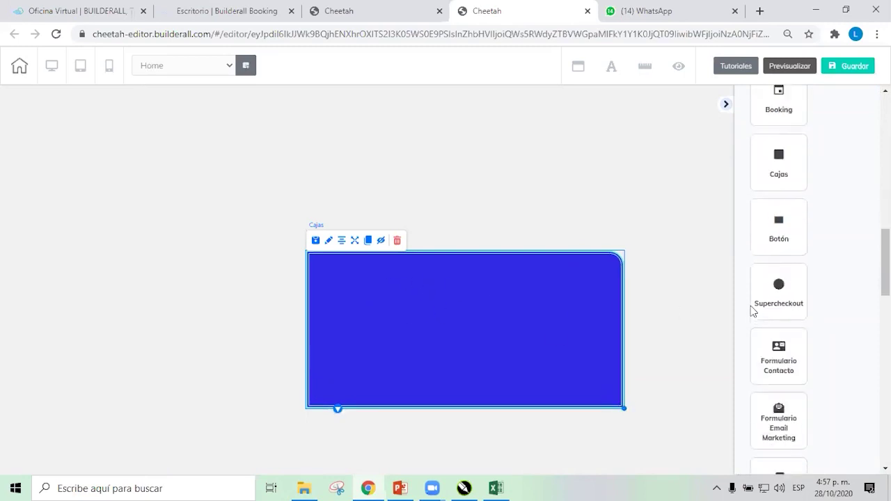
click(777, 238)
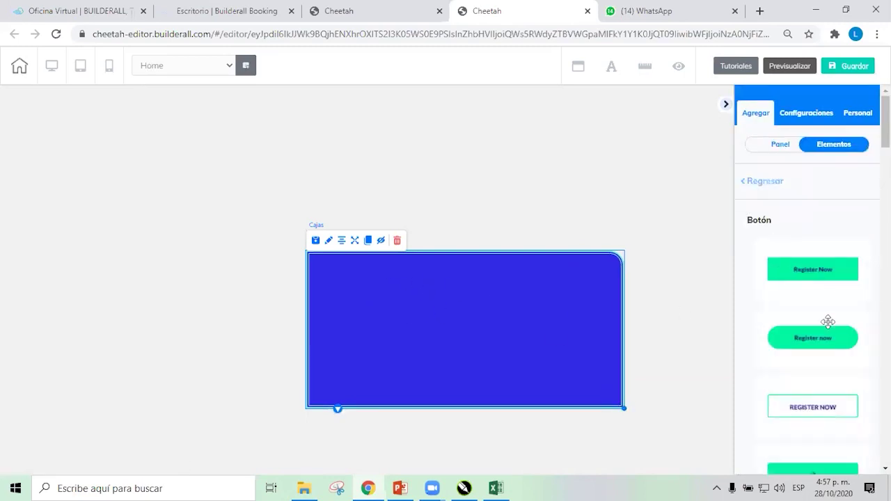
drag(531, 330, 392, 276)
scroll(835, 308, down, 5)
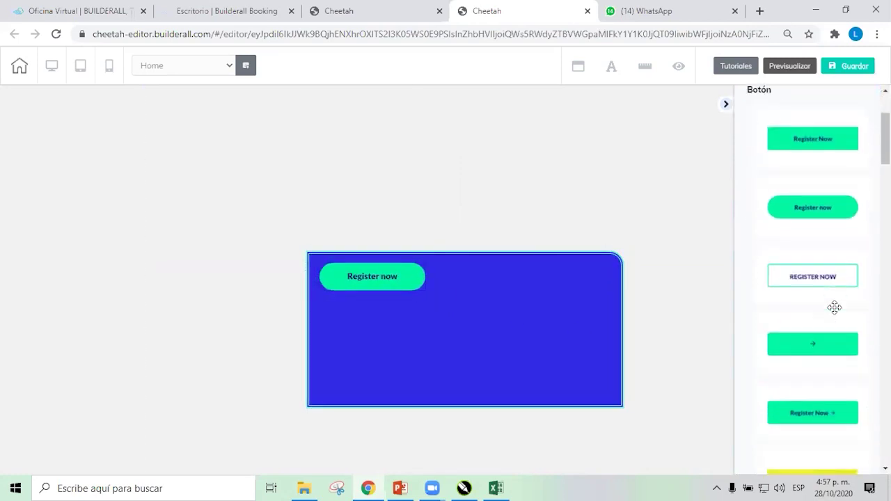
- Drop a yellow 'Buy Now' button into the box and move the box up and left
drag(829, 286, 487, 362)
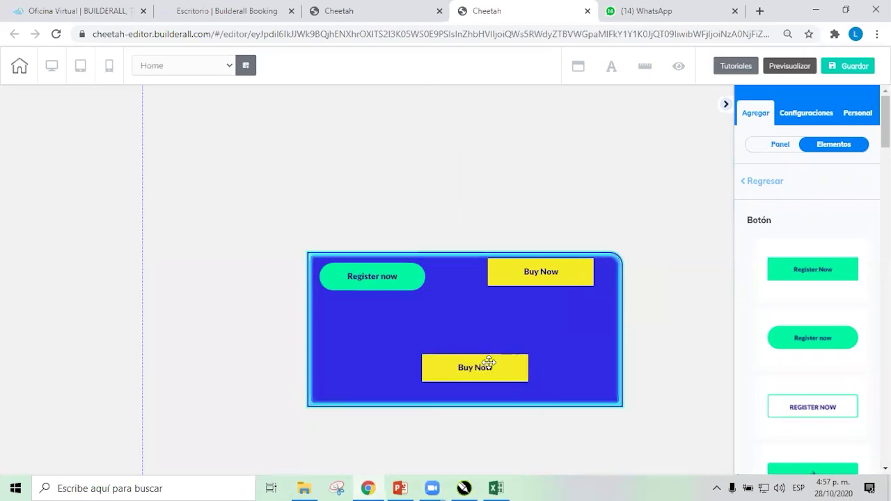
drag(551, 290, 556, 297)
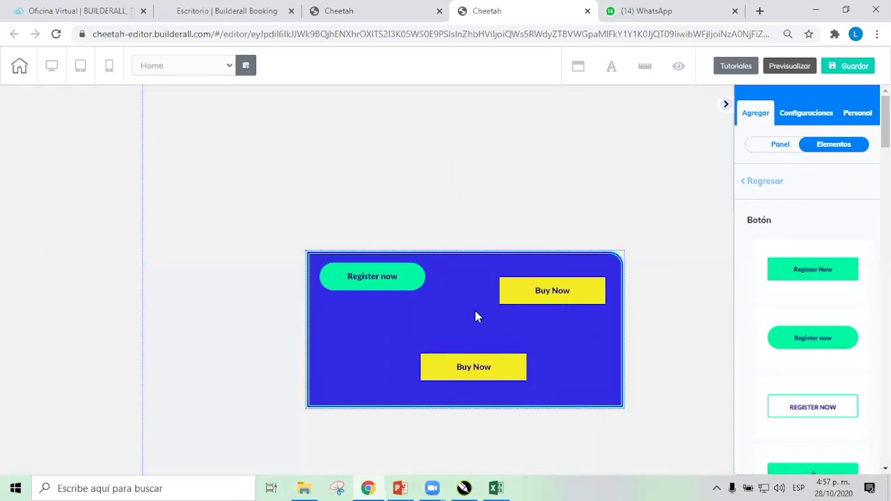
click(611, 277)
drag(613, 400, 495, 276)
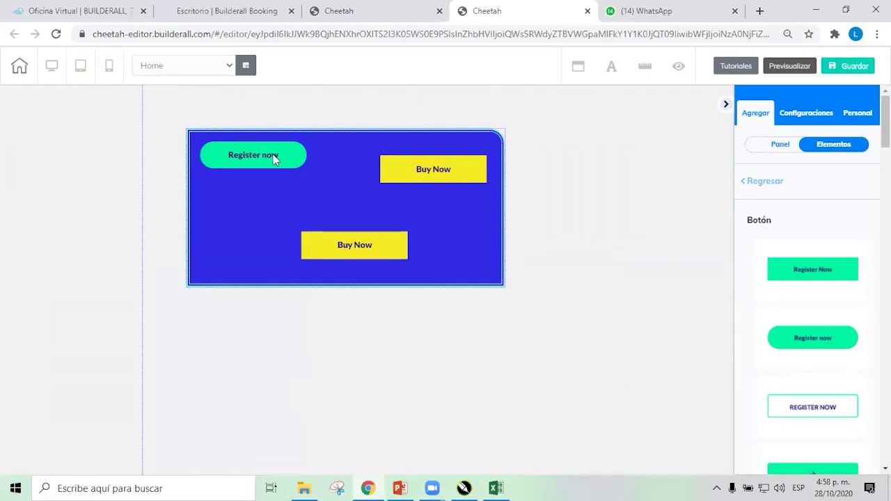
- Stack both 'Buy Now' buttons under 'Register now' and shift the box left
drag(457, 174, 279, 197)
drag(334, 248, 240, 231)
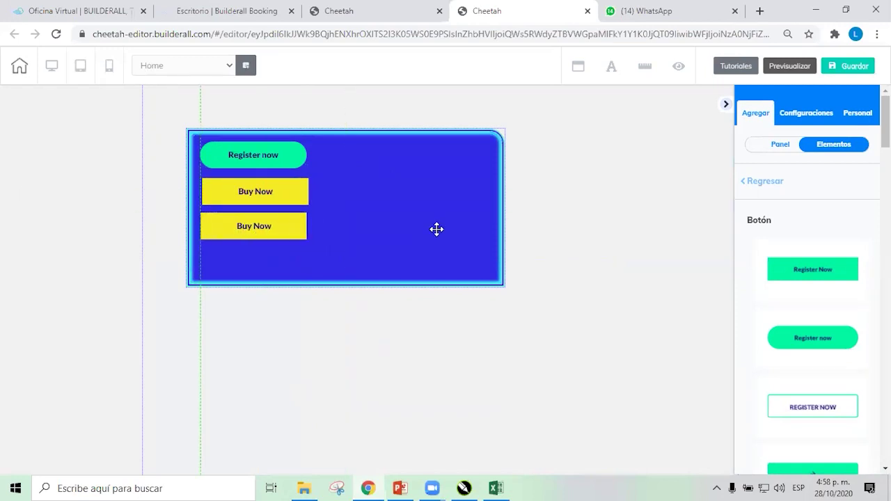
drag(436, 230, 442, 226)
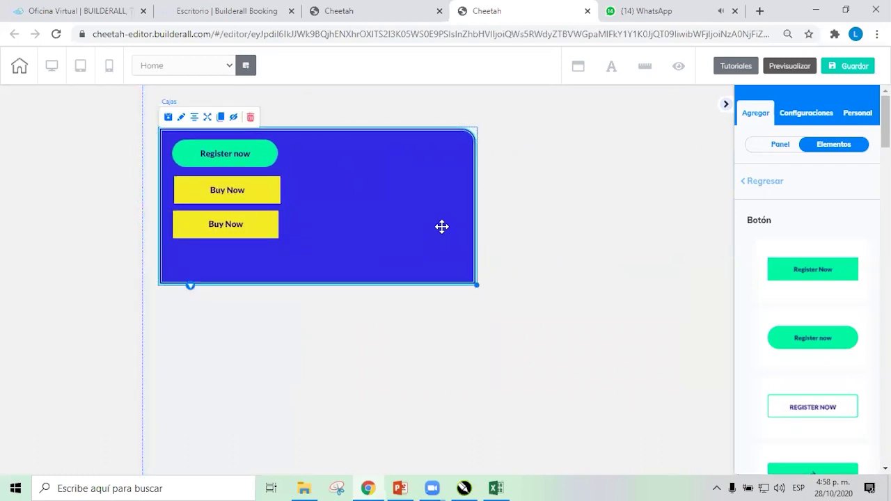
- Set the blue box's Forma del borde to none, removing its double border
click(181, 117)
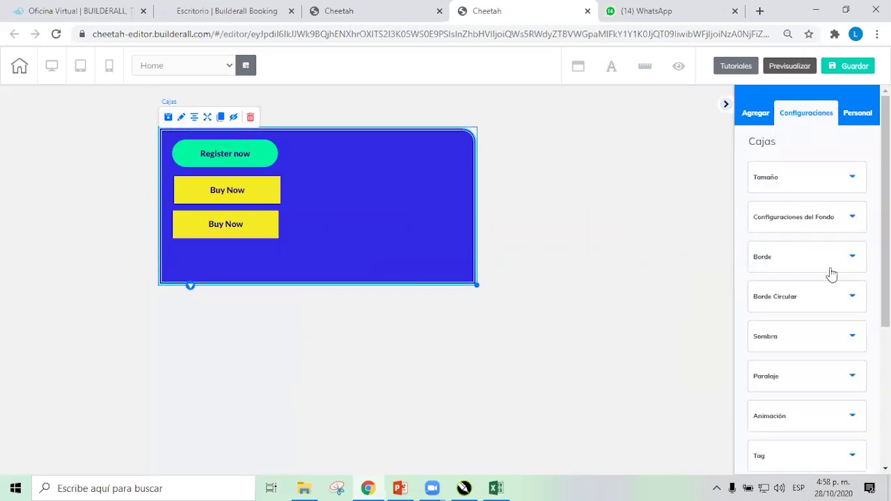
click(853, 258)
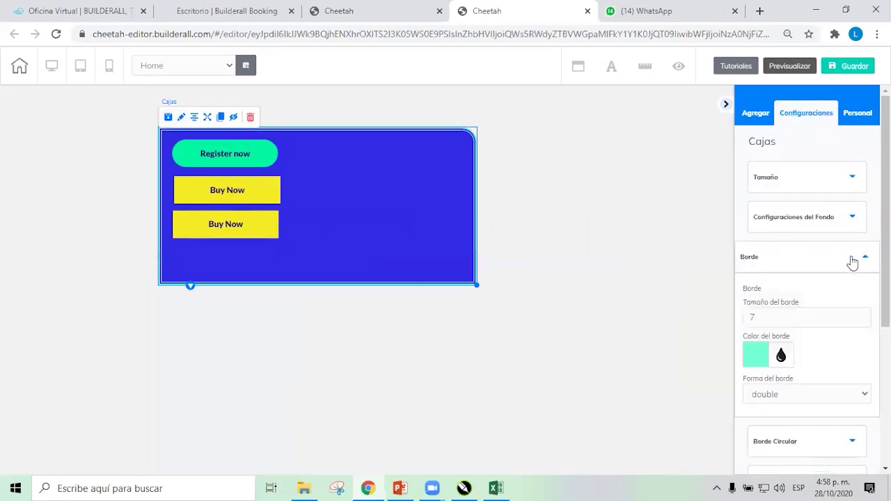
click(809, 401)
click(784, 410)
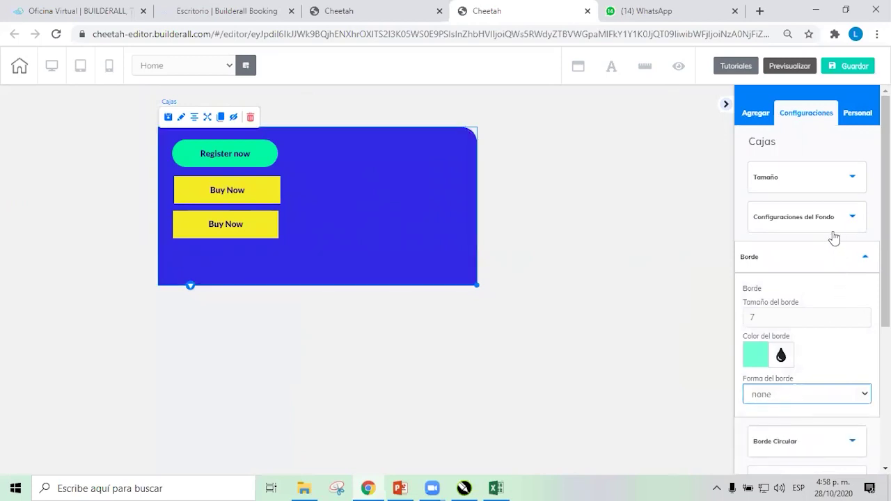
click(830, 300)
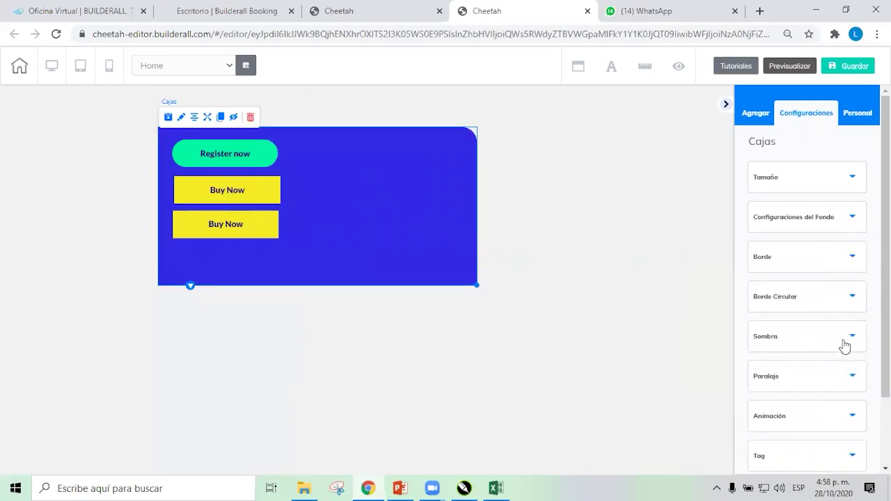
- Expand Configuraciones del Fondo to review the box's #302AE6 solid fill
scroll(844, 344, down, 2)
scroll(843, 344, up, 2)
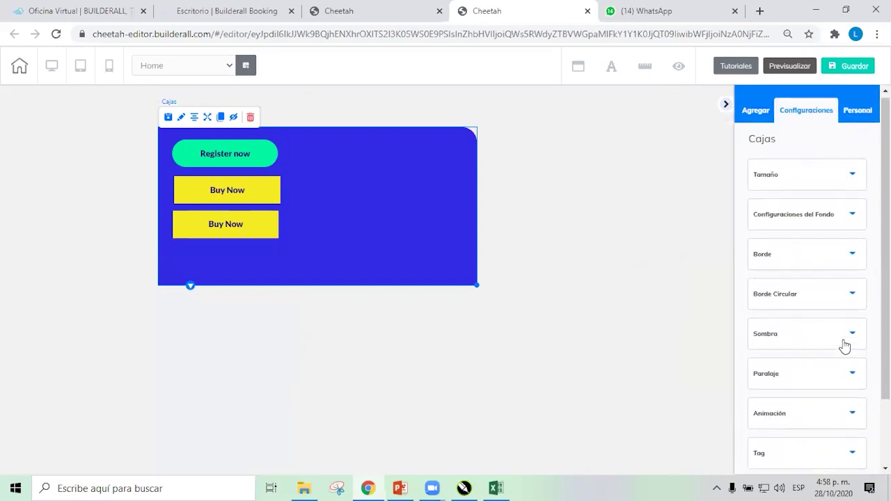
click(857, 235)
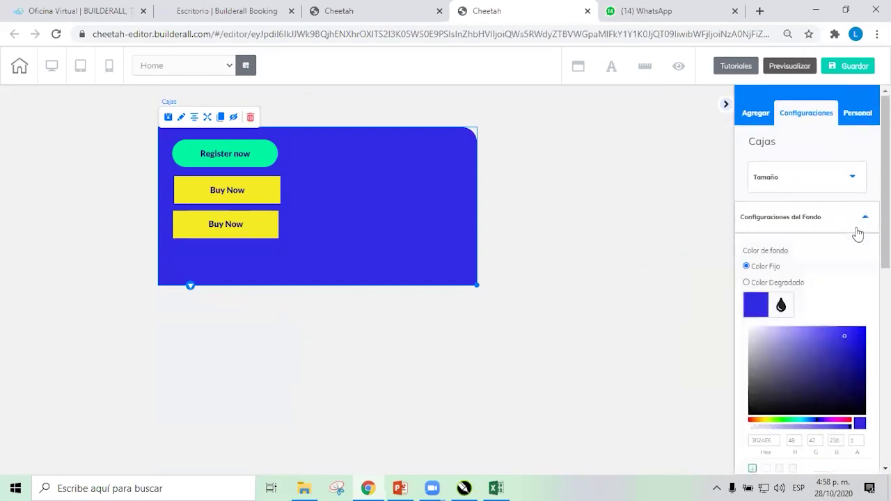
scroll(800, 295, down, 2)
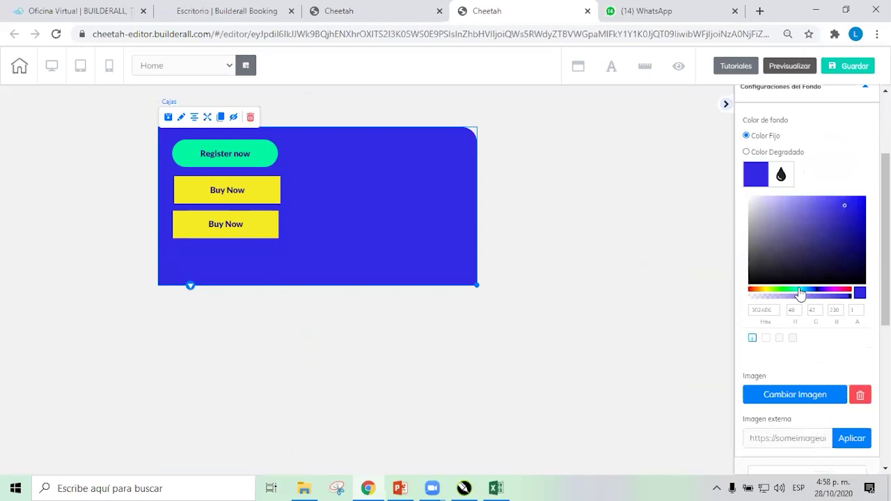
scroll(800, 296, up, 2)
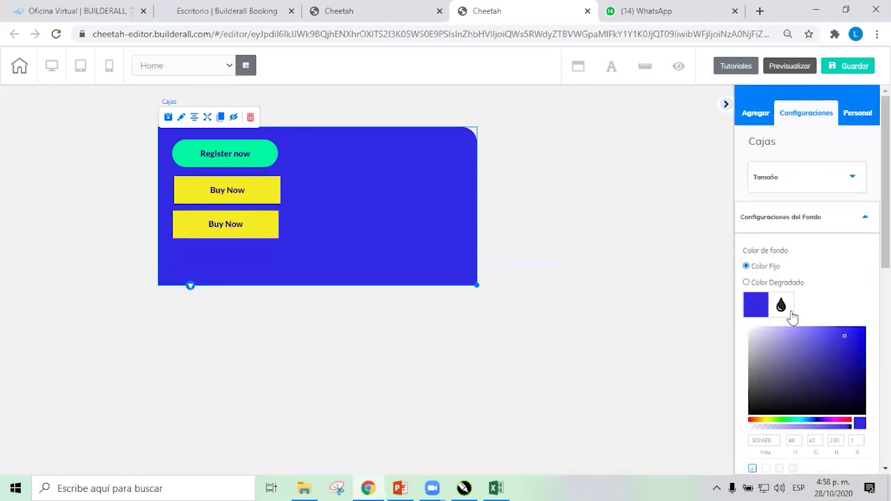
scroll(791, 316, down, 2)
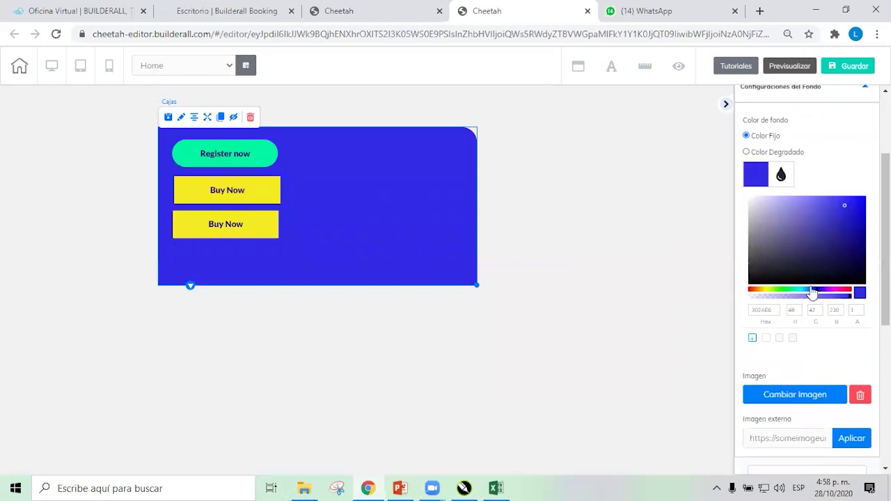
scroll(809, 295, down, 3)
scroll(810, 295, up, 4)
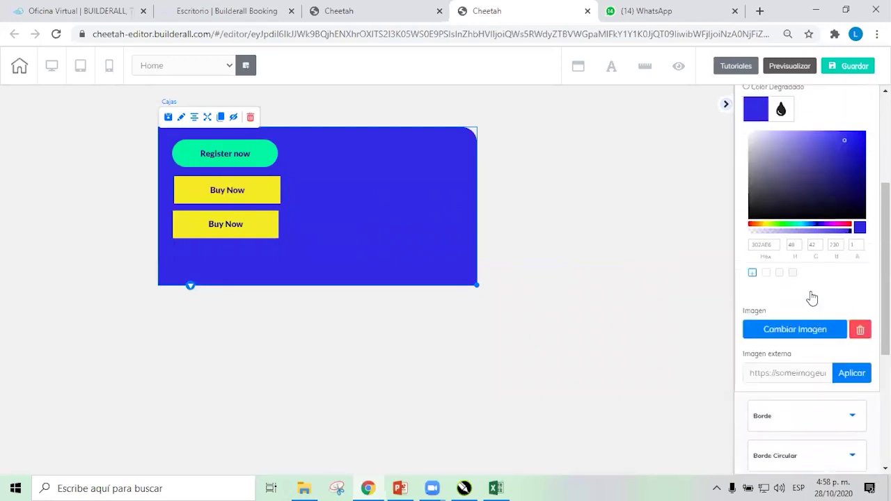
- Try white, then dark red, as the button box's background colour
click(749, 264)
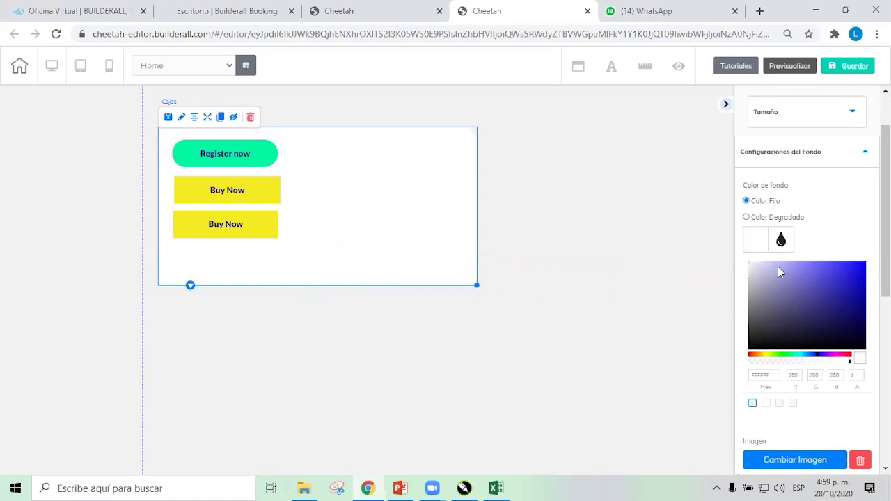
click(755, 265)
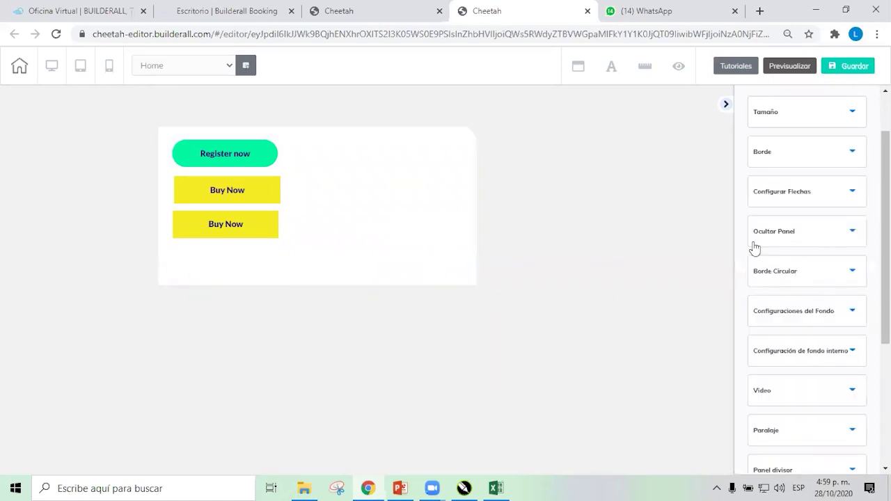
click(431, 241)
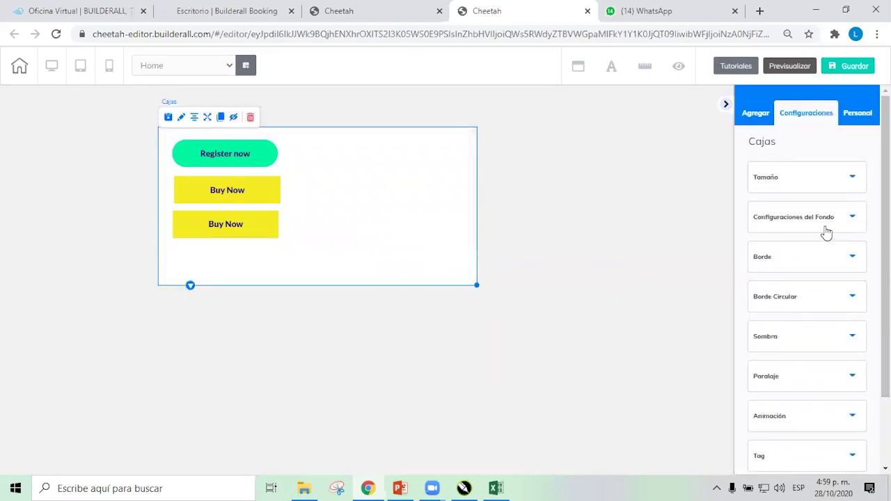
click(826, 232)
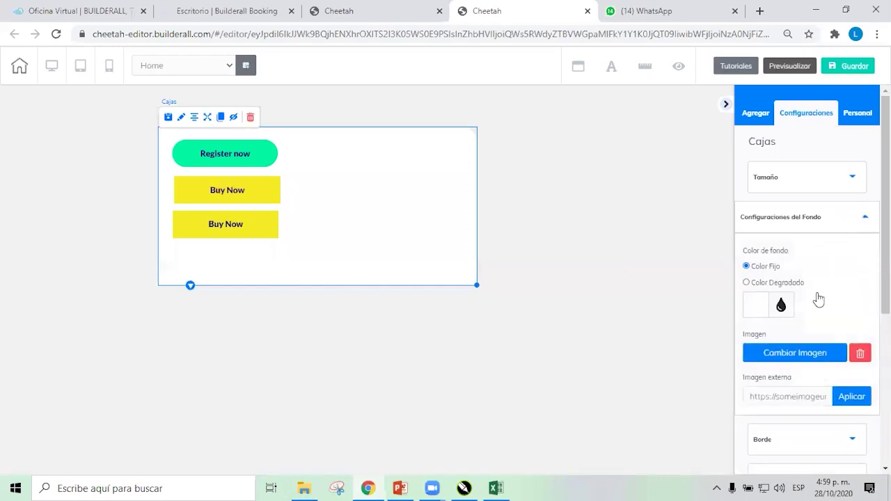
click(759, 308)
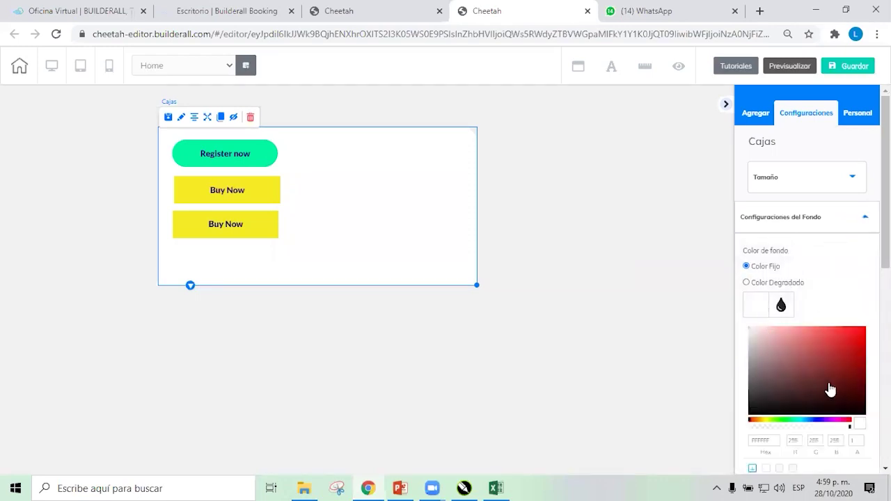
click(833, 375)
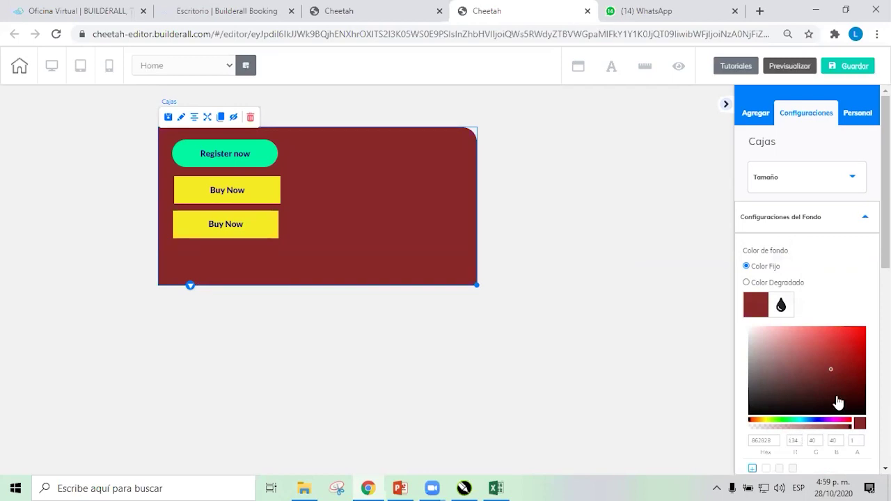
- Drag the alpha slider to 0 for a fully transparent background and check it
scroll(838, 402, down, 2)
scroll(853, 299, down, 1)
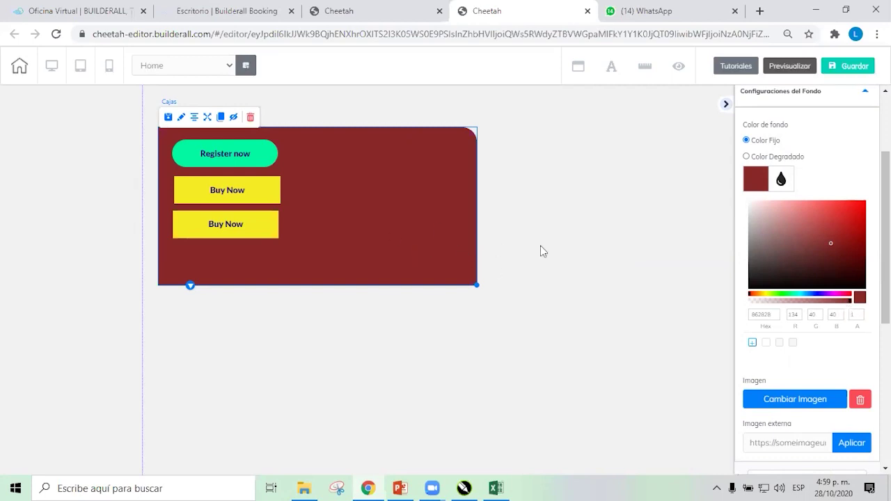
drag(850, 306, 749, 306)
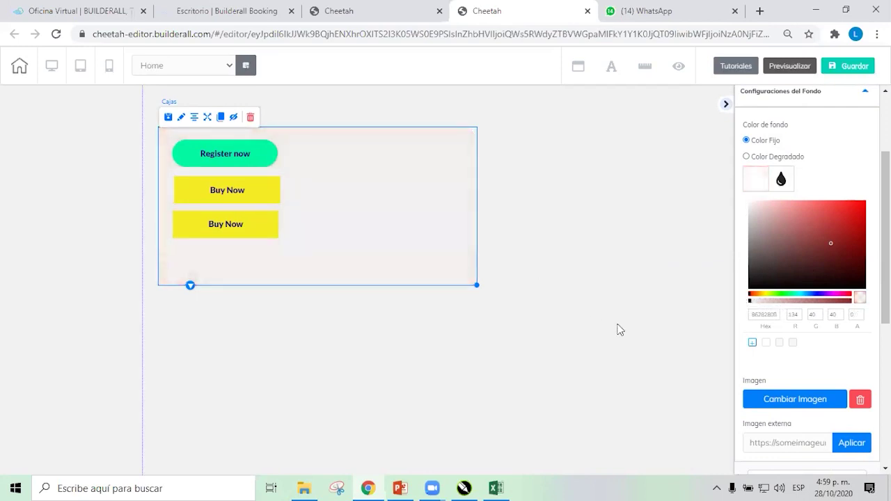
click(661, 328)
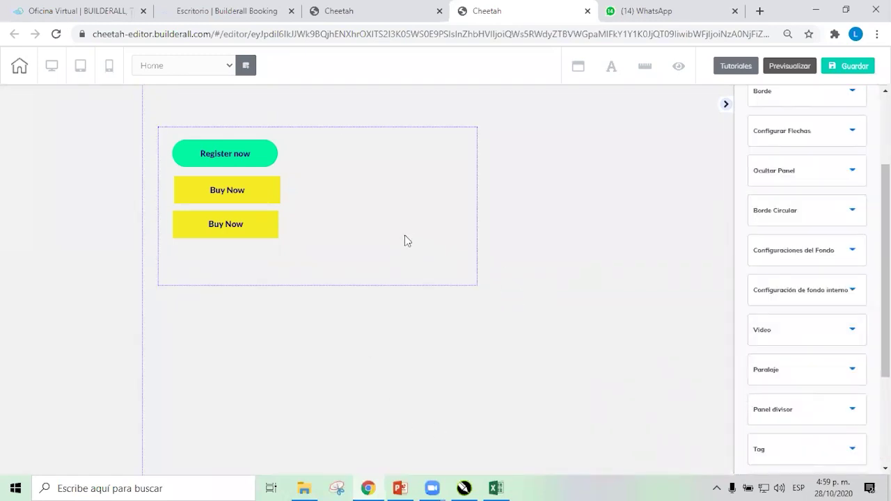
- Move the box of three buttons further right on the page and select it
drag(408, 251, 660, 225)
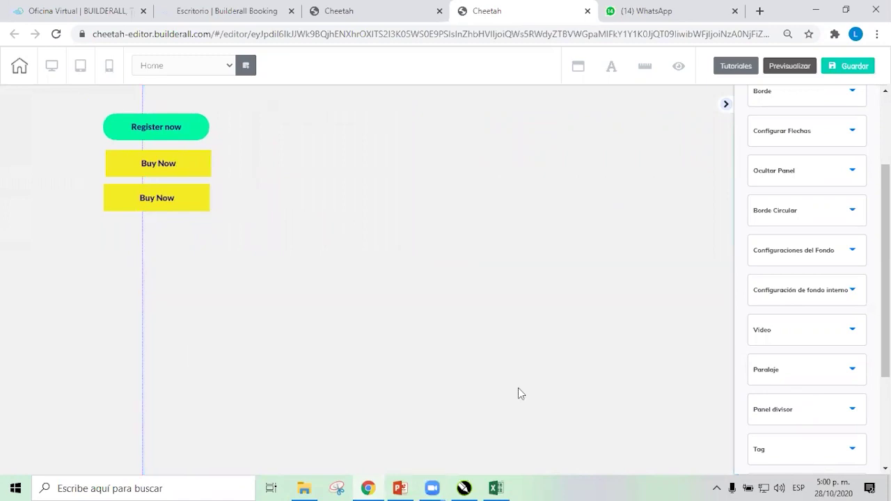
drag(170, 237, 288, 169)
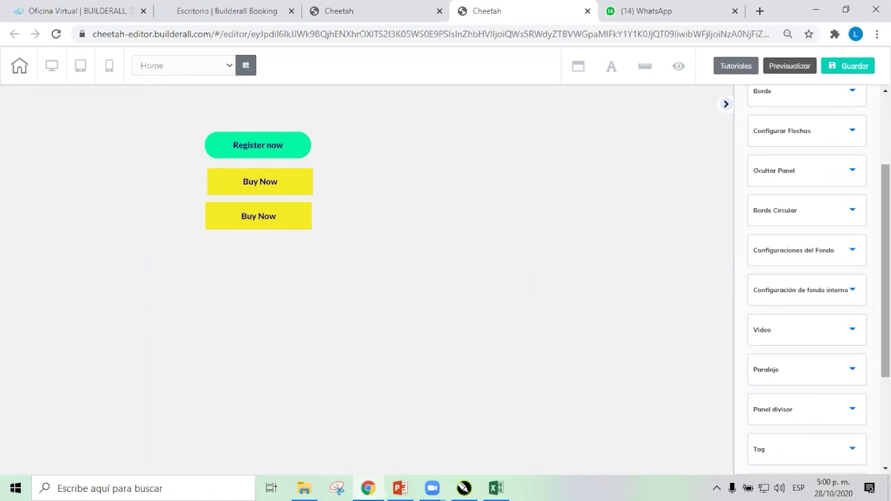
scroll(808, 278, up, 3)
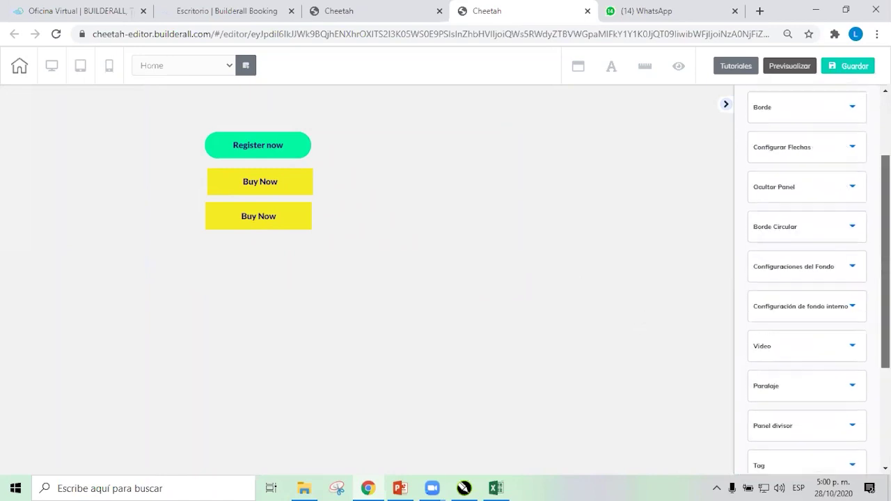
click(296, 192)
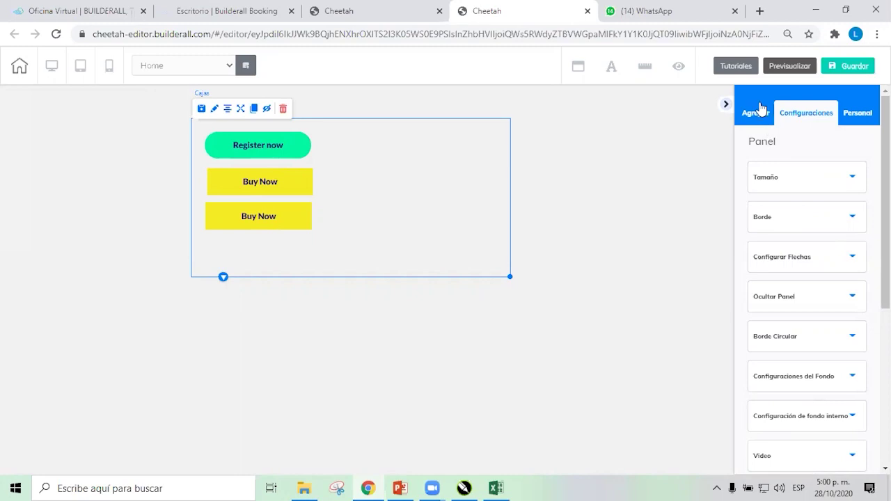
- Open the Agregar element list and scroll down to the Botón type
click(757, 113)
click(841, 148)
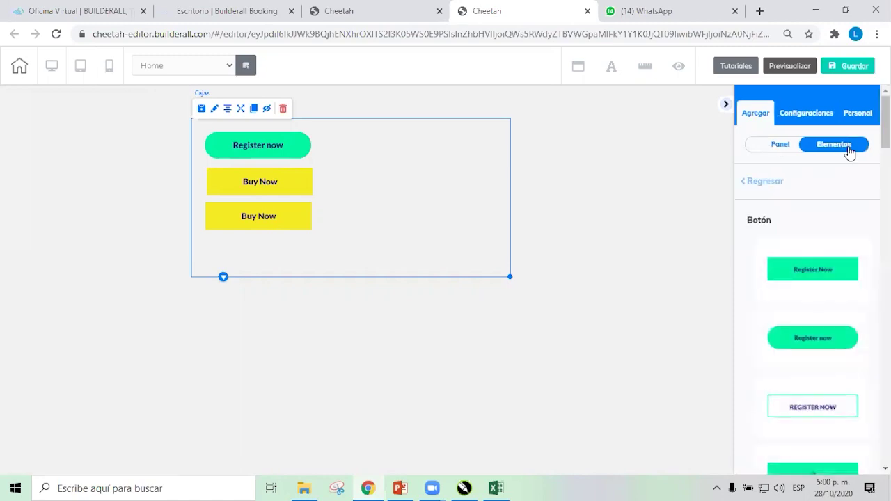
click(850, 148)
scroll(813, 275, down, 3)
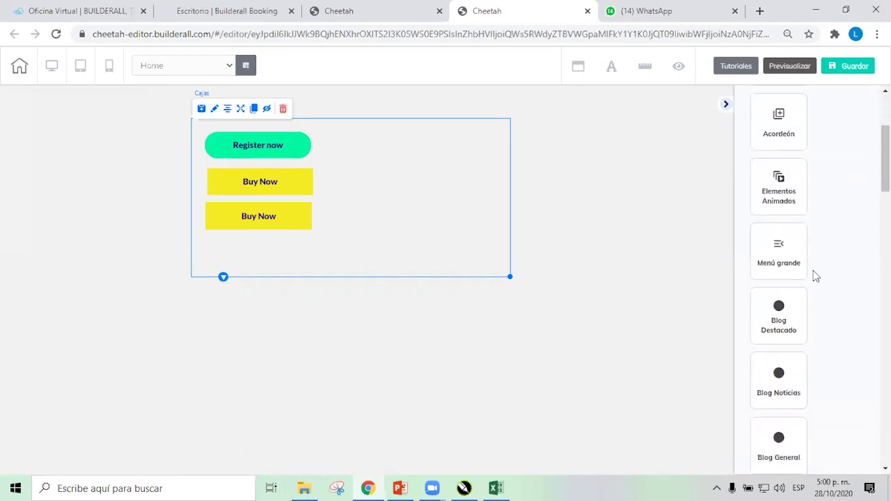
scroll(816, 277, down, 7)
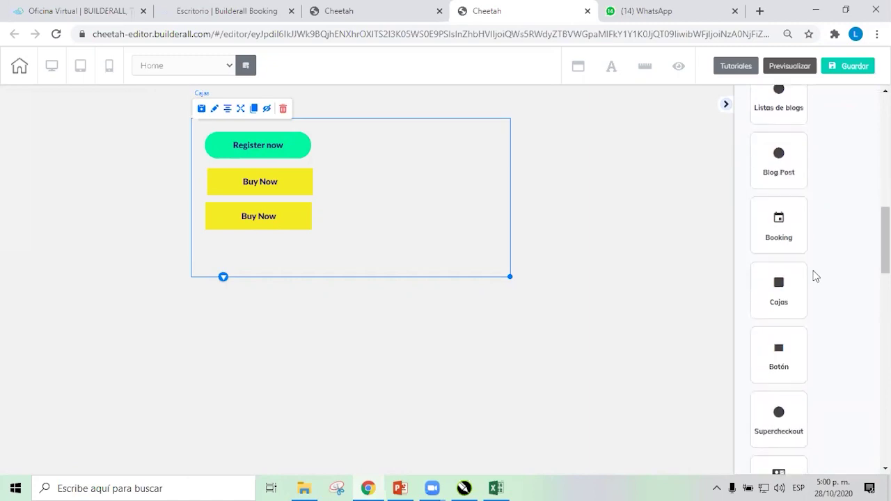
scroll(815, 276, down, 2)
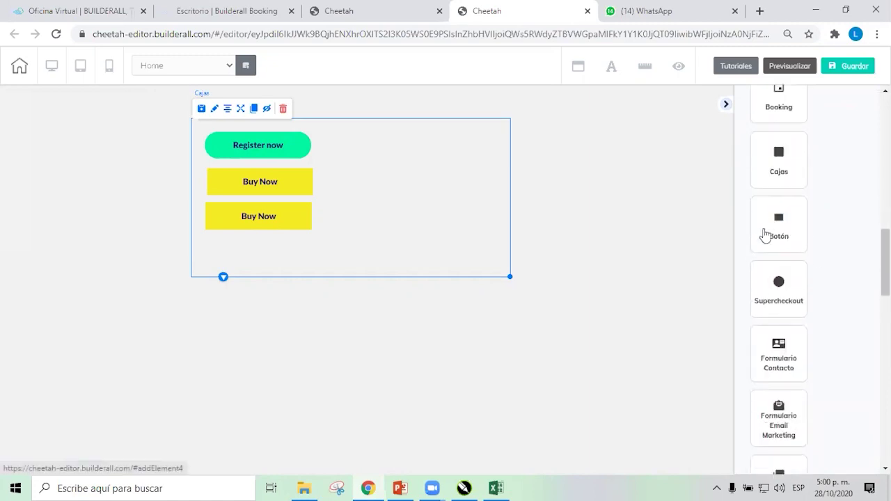
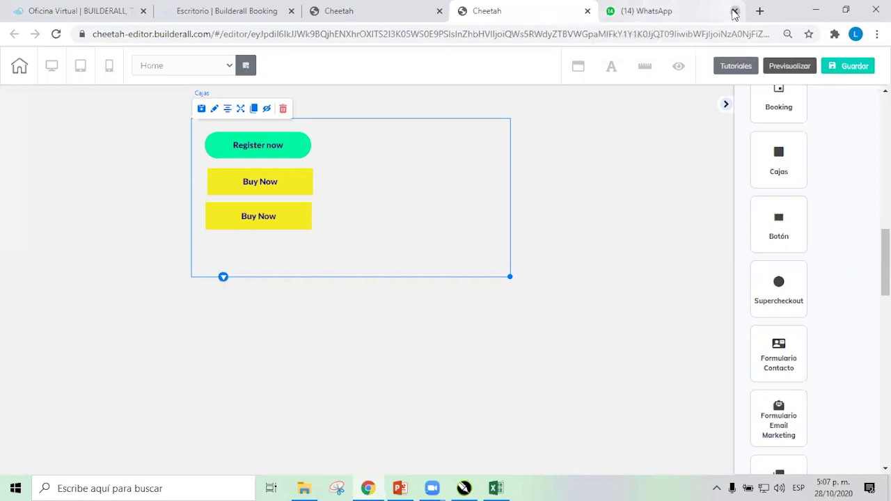
- Close the WhatsApp tab and open the Botón ready-made button presets
click(734, 11)
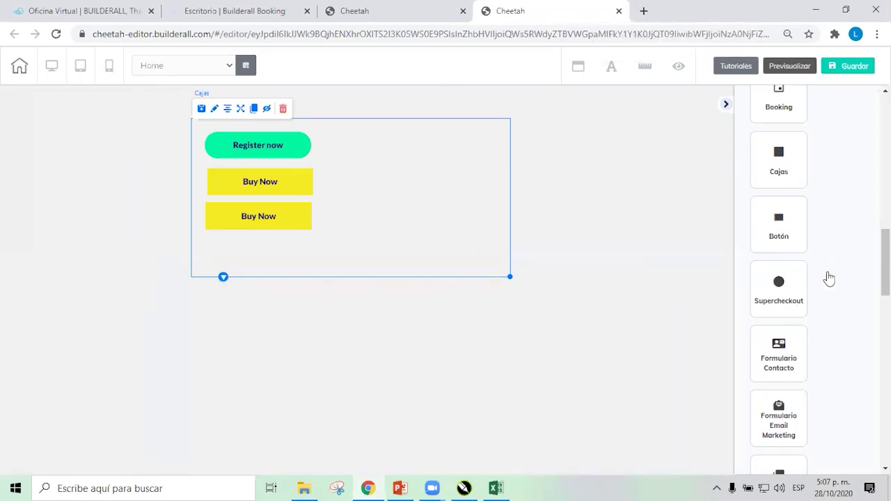
scroll(780, 279, up, 1)
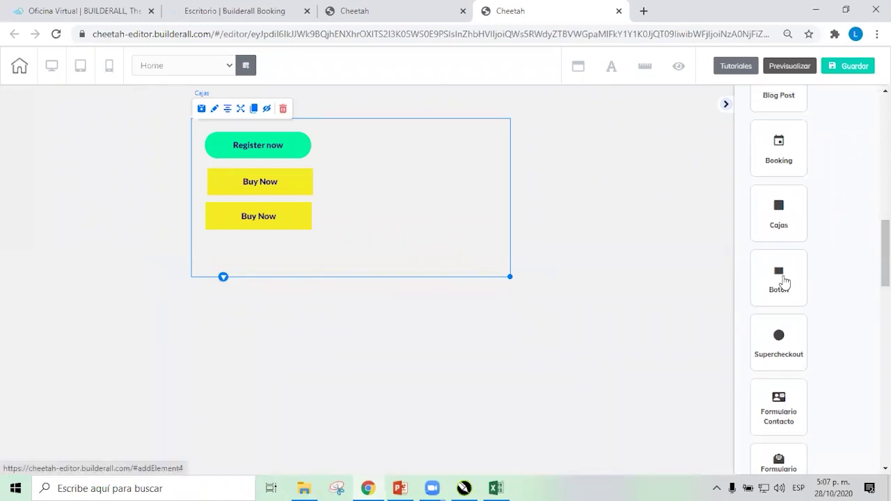
click(783, 280)
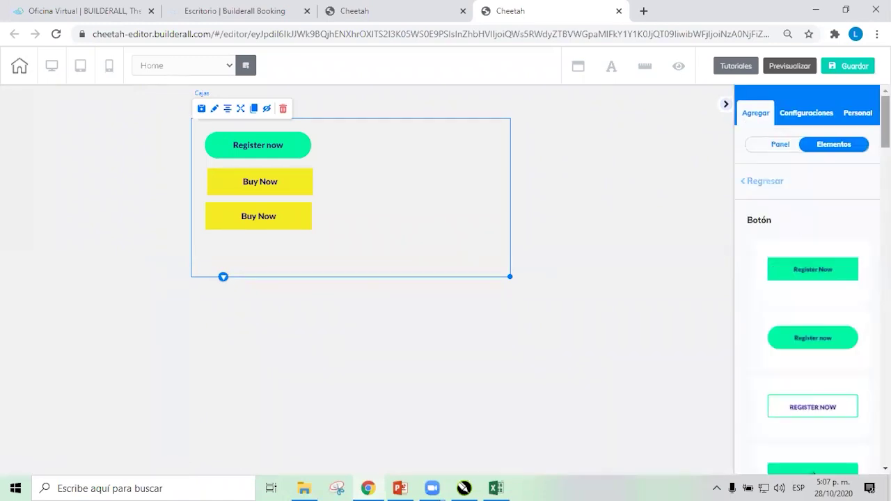
- Scroll the presets to the gradient 'YES, I WANT IN!' button designs
scroll(808, 279, down, 5)
scroll(813, 279, down, 8)
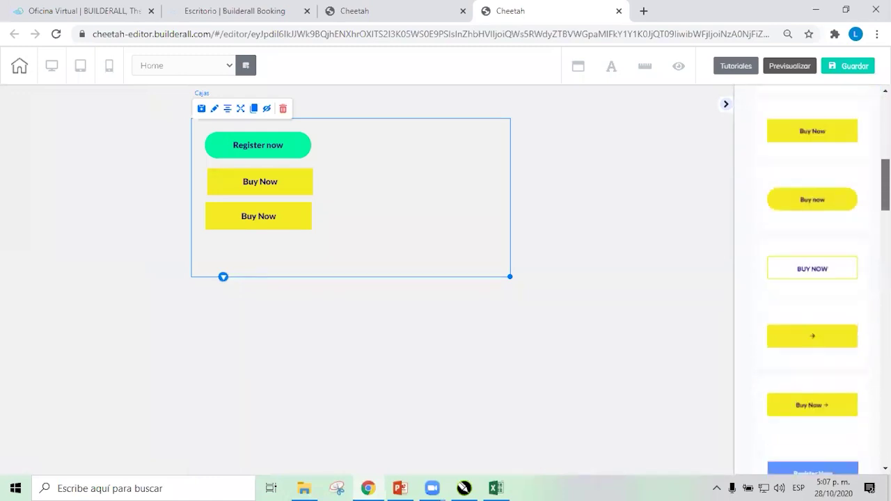
scroll(813, 279, down, 8)
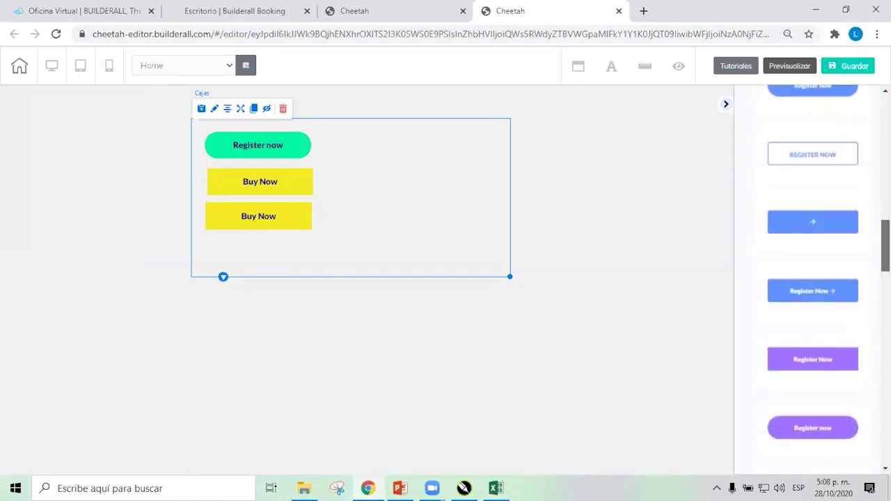
scroll(813, 278, down, 6)
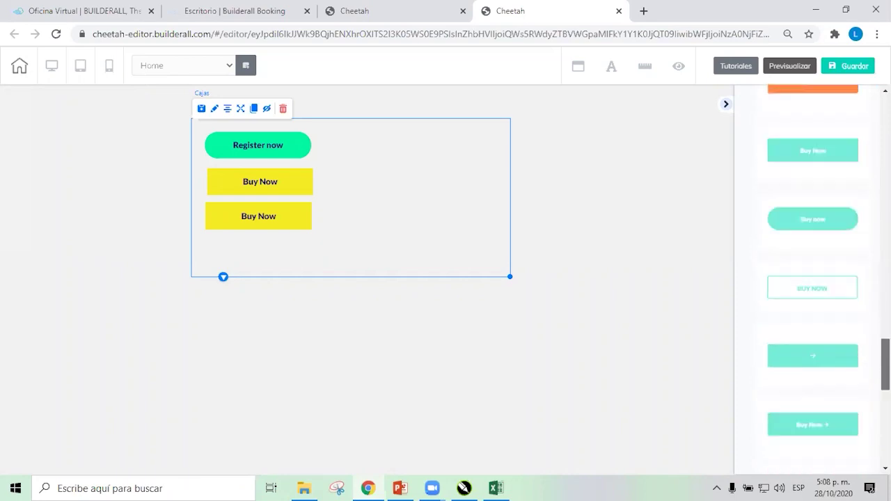
scroll(813, 279, down, 3)
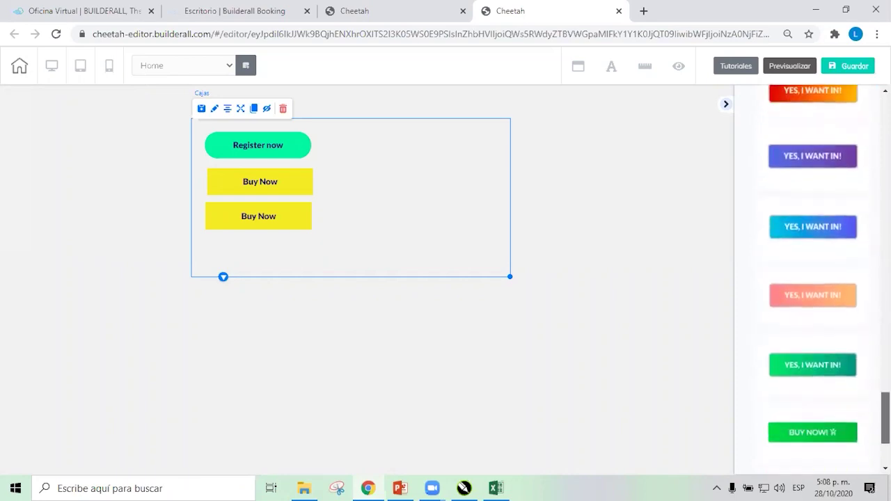
scroll(813, 278, up, 6)
scroll(818, 262, up, 15)
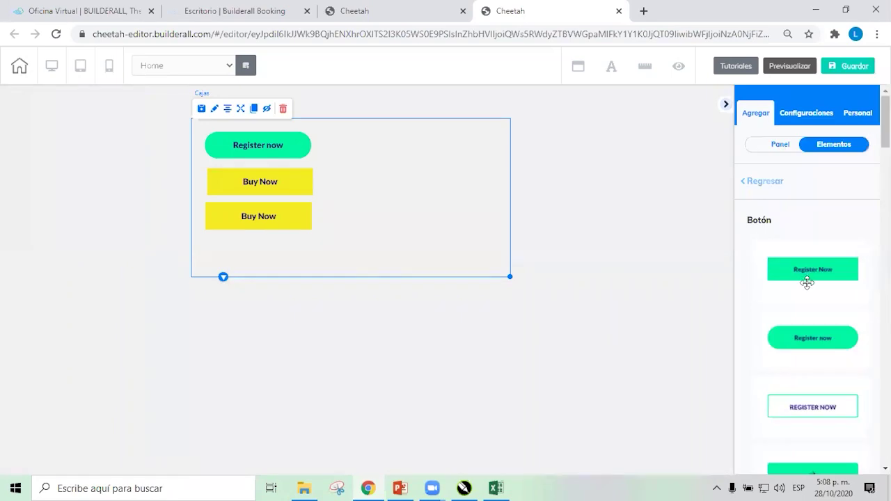
scroll(808, 282, down, 8)
scroll(825, 324, down, 8)
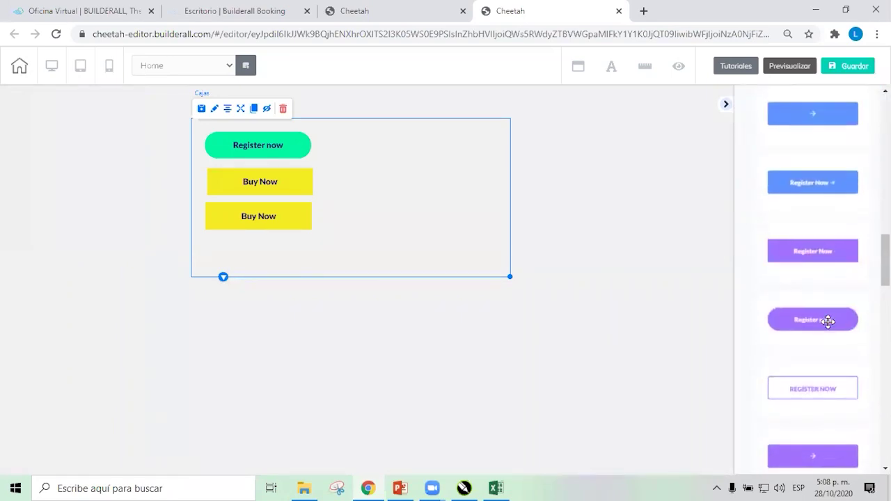
scroll(821, 333, down, 8)
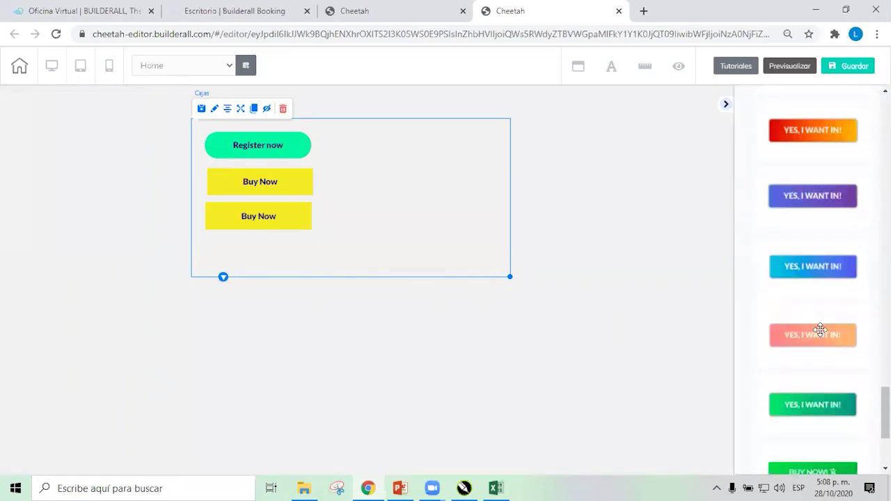
scroll(819, 328, up, 5)
- Drop the red gradient 'YES, I WANT IN!' preset below the Buy Now buttons, then enlarge and align it
drag(777, 364, 404, 321)
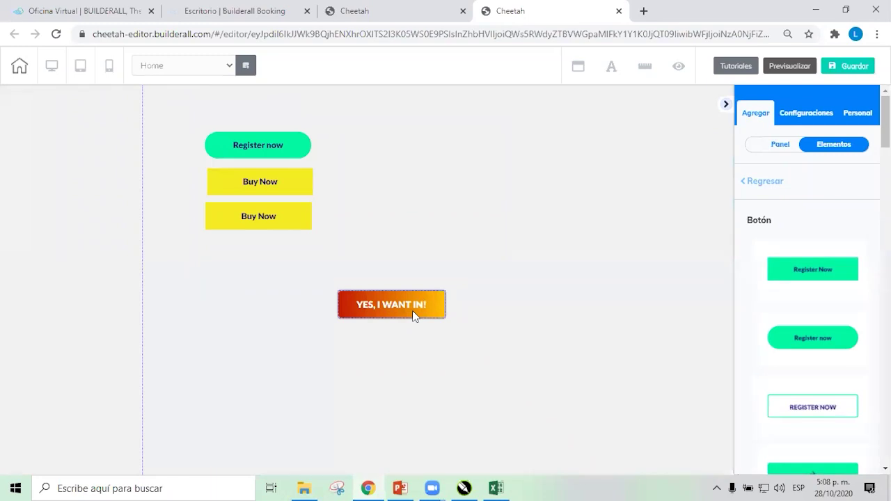
click(412, 310)
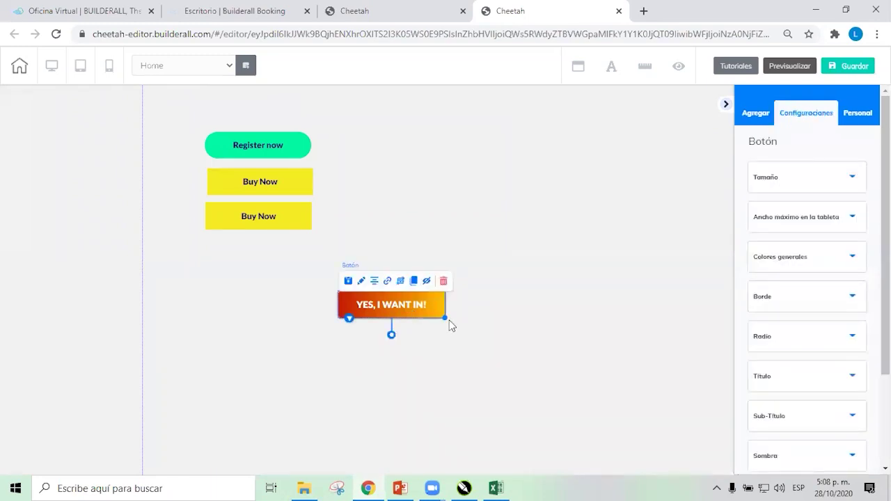
drag(484, 337, 591, 342)
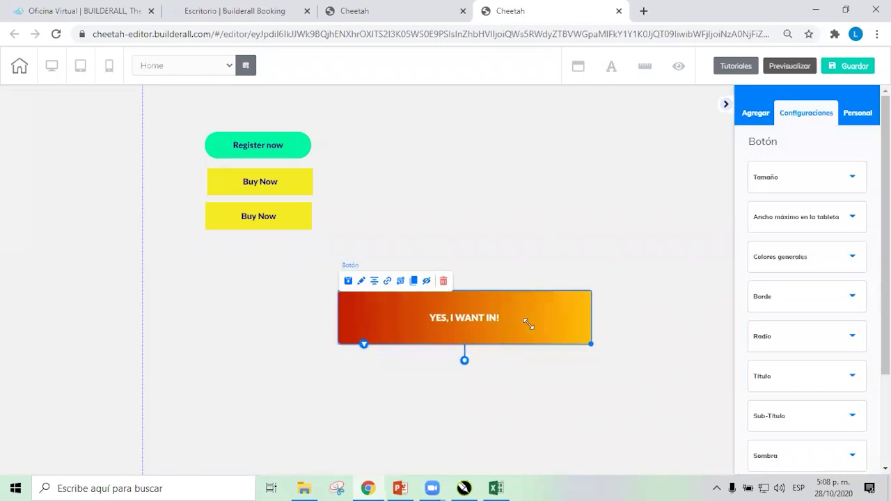
drag(512, 327, 505, 320)
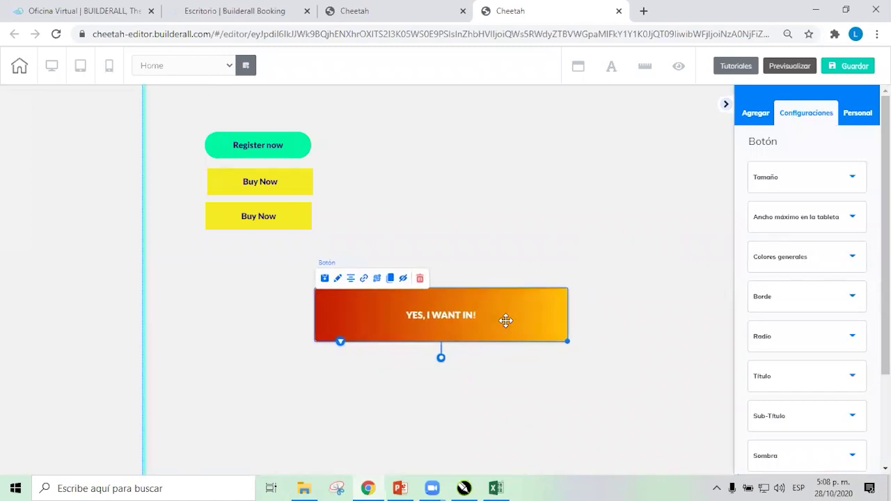
click(336, 277)
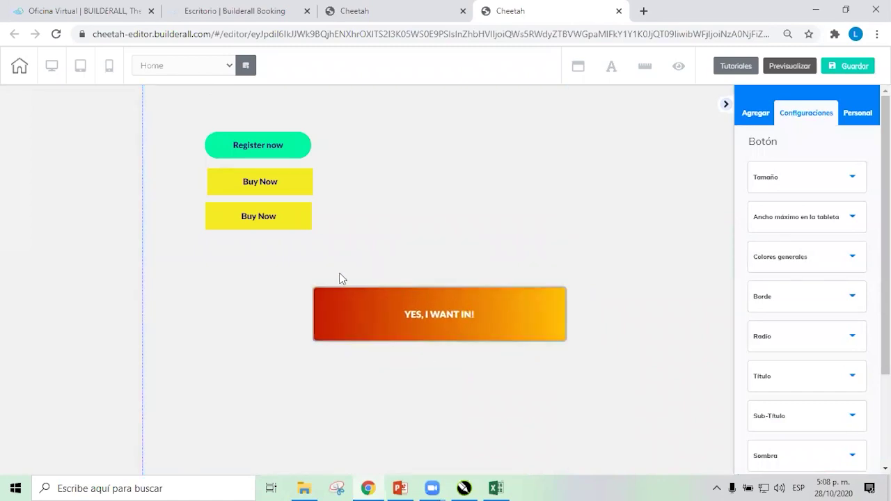
click(358, 337)
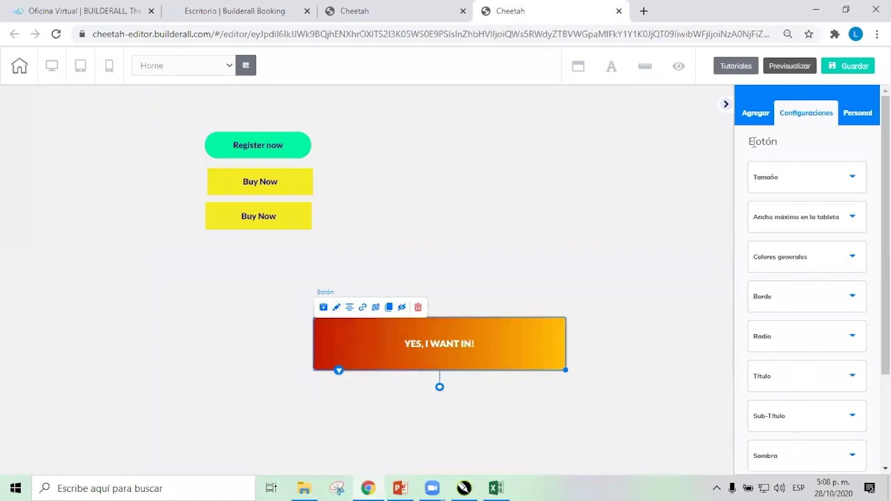
- Size the gradient button to 398 wide by 78 high, with a 476 tablet maximum width
drag(751, 141, 785, 146)
click(785, 151)
drag(787, 232, 782, 236)
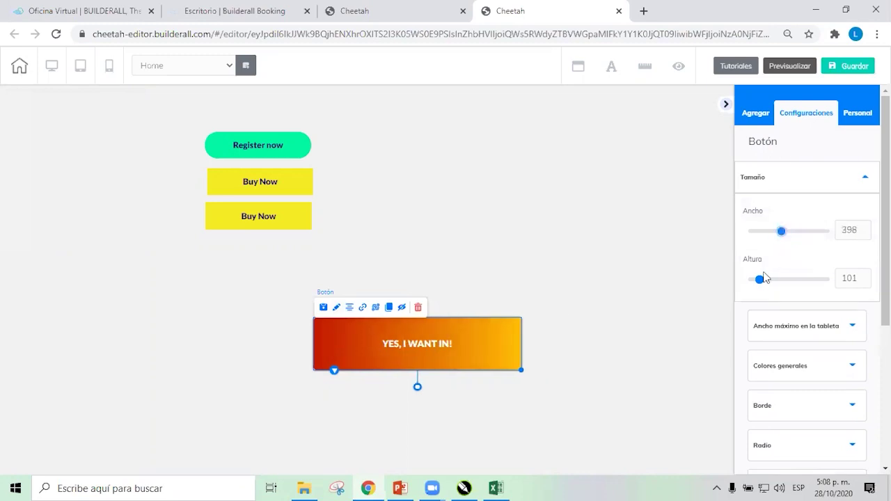
drag(761, 282, 759, 286)
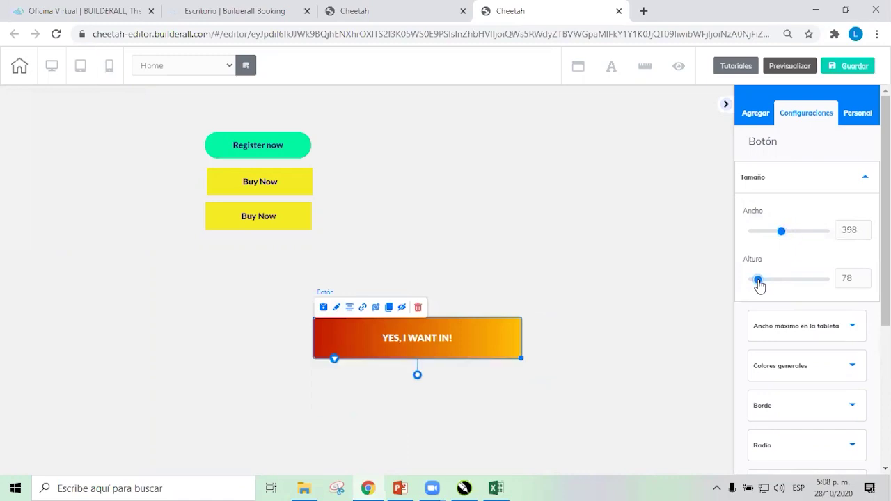
click(807, 325)
drag(790, 273, 787, 271)
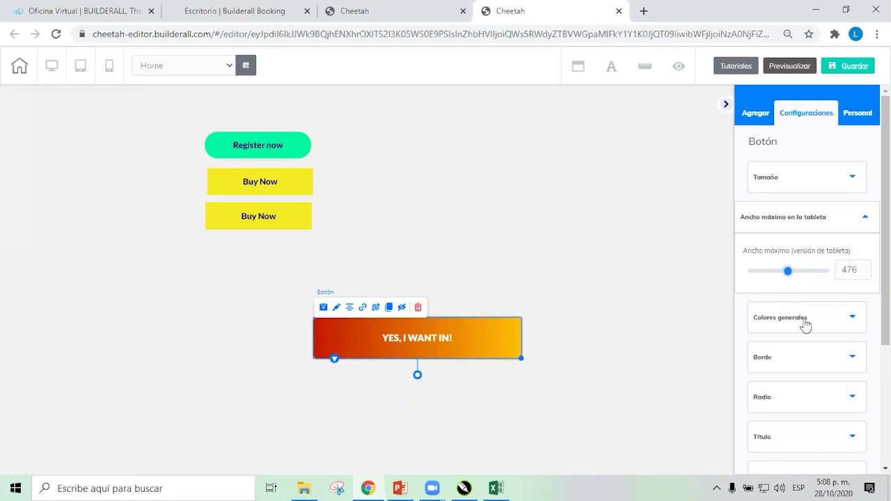
click(806, 321)
- Try solid red and dark blue backgrounds and toggle the hover colour effect
scroll(806, 325, down, 2)
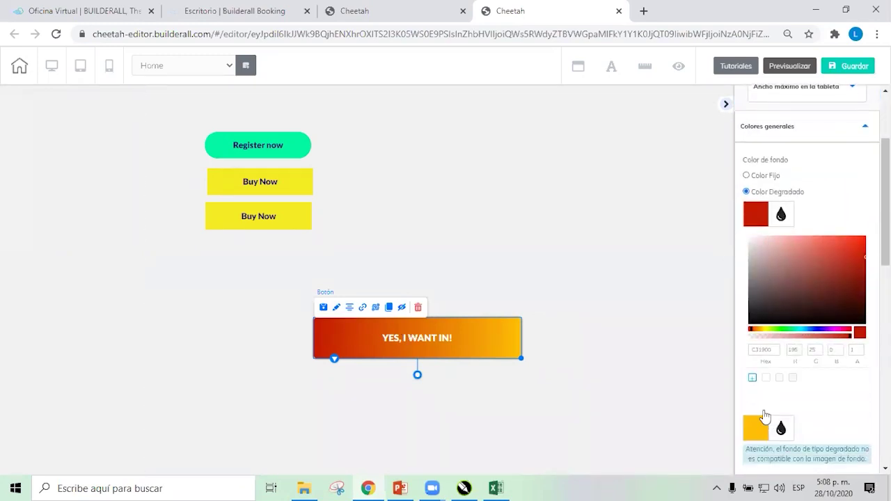
click(758, 237)
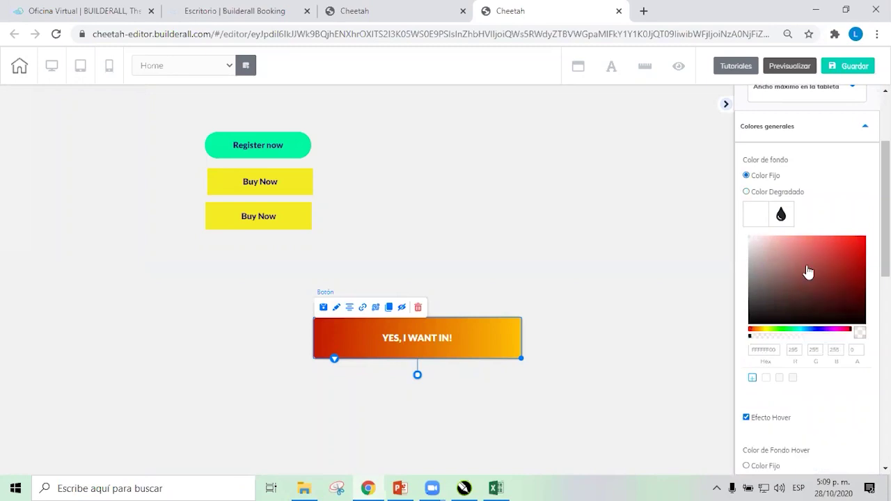
click(851, 262)
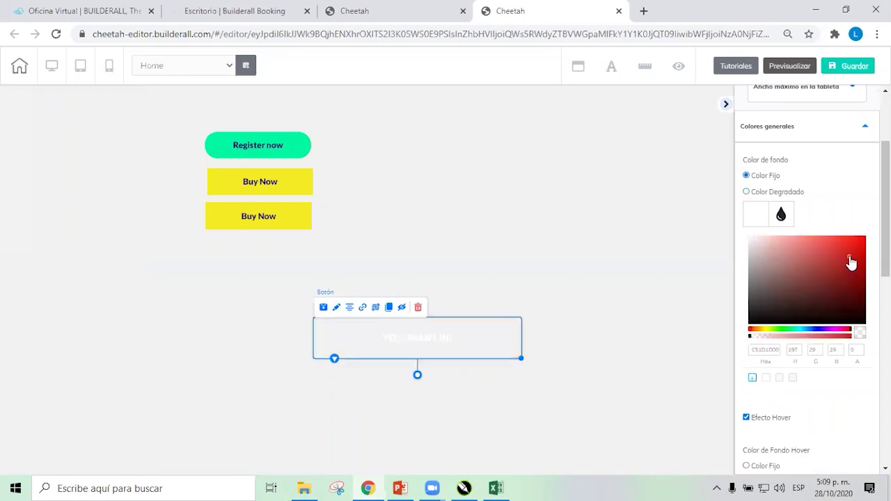
click(839, 293)
click(811, 241)
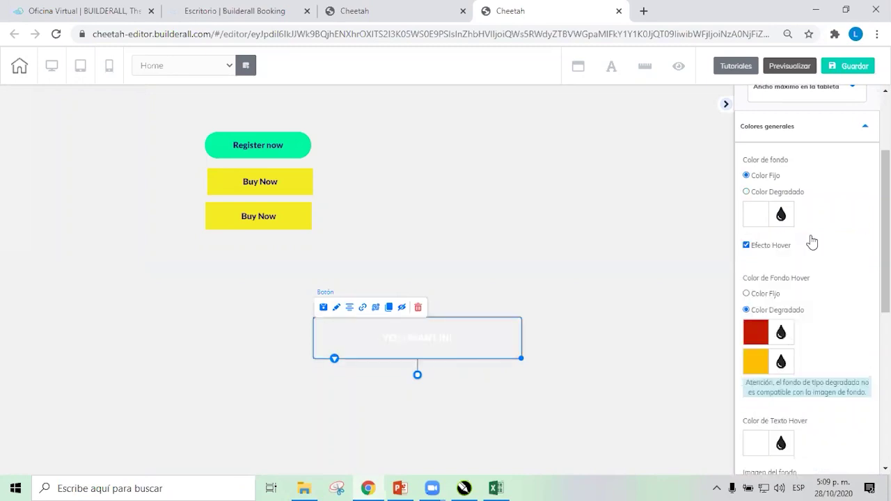
click(757, 226)
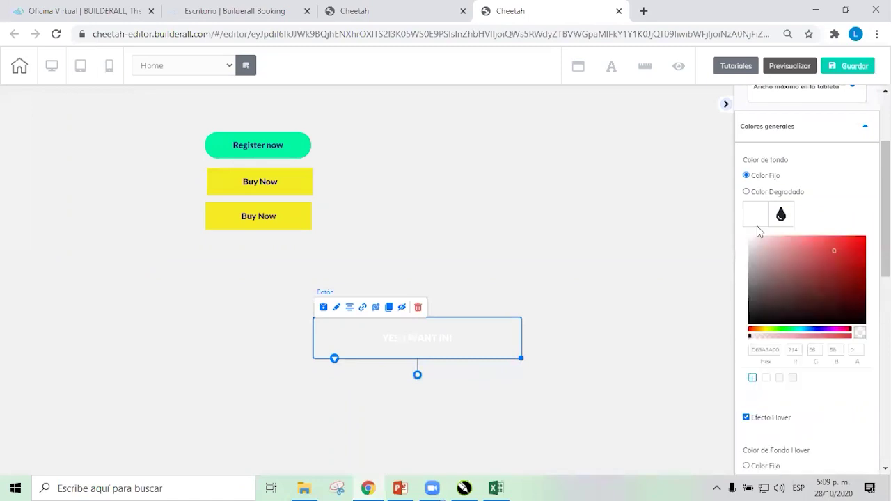
click(745, 243)
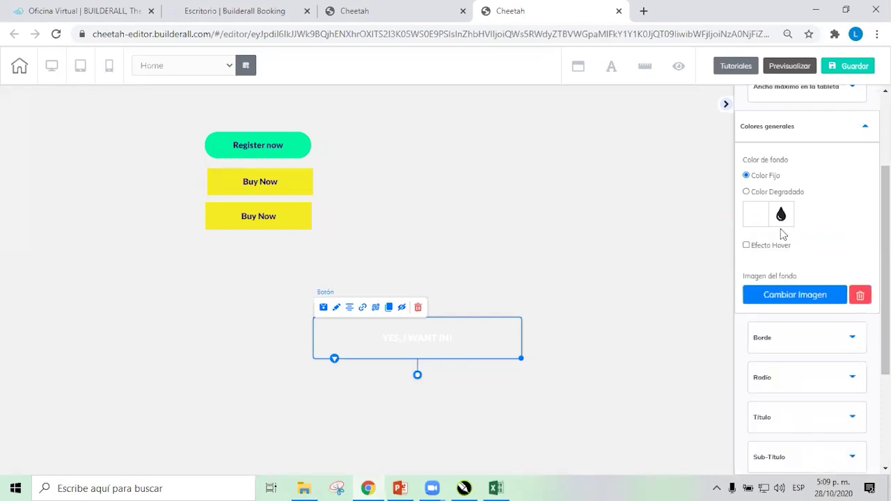
click(782, 234)
click(841, 284)
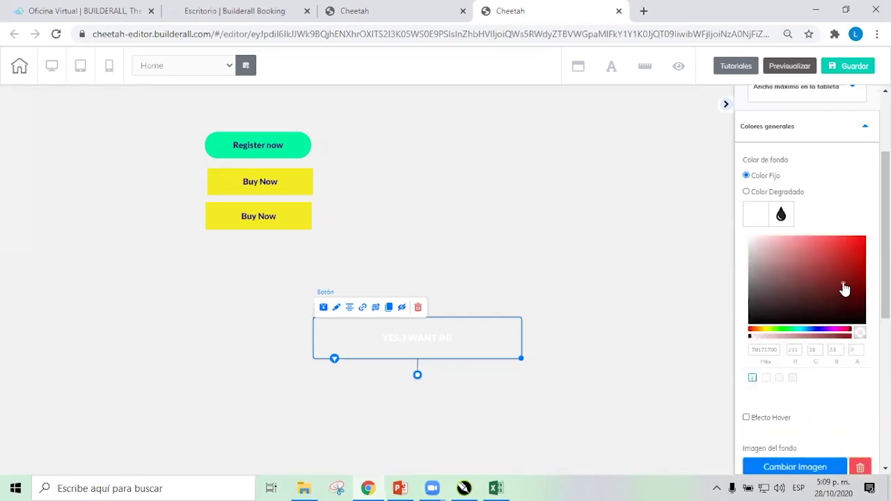
click(815, 329)
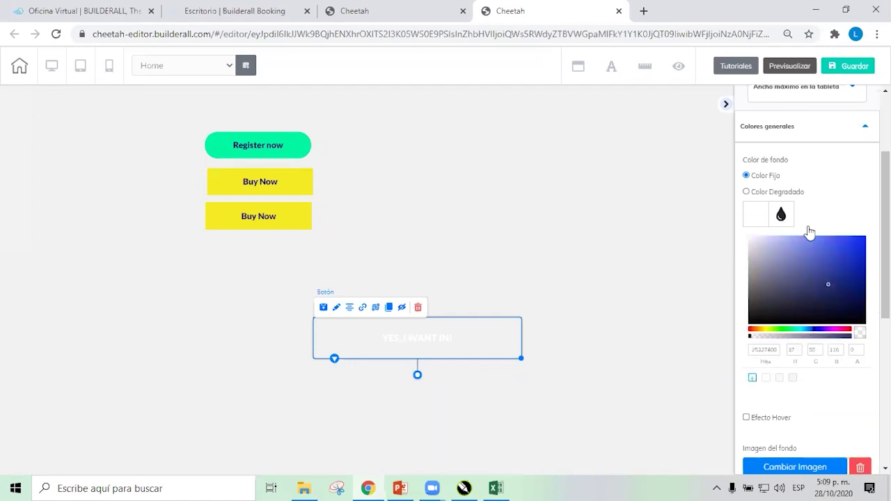
- Return the background to Color Degradado with the hover colour effect turned on
scroll(809, 232, down, 3)
scroll(809, 232, up, 2)
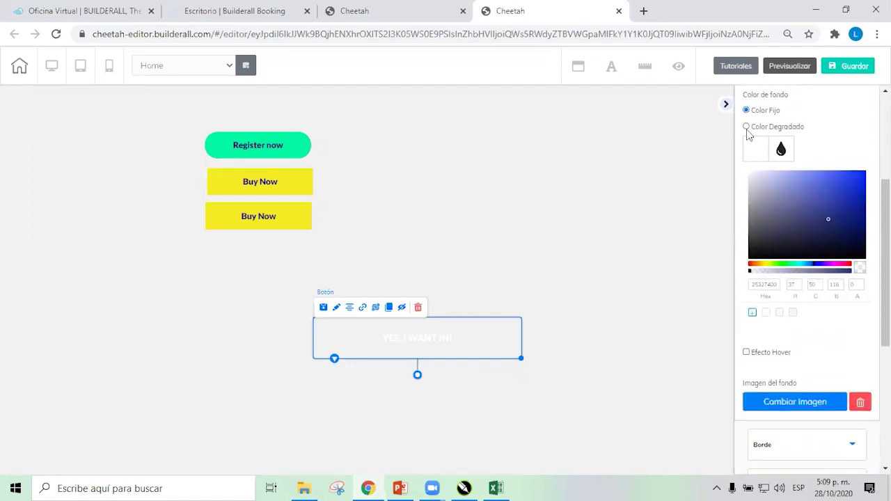
click(747, 128)
click(762, 154)
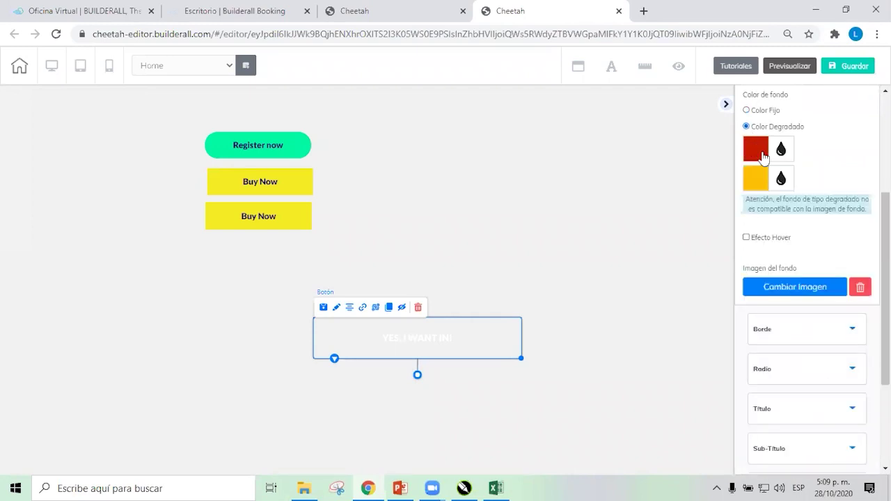
click(747, 111)
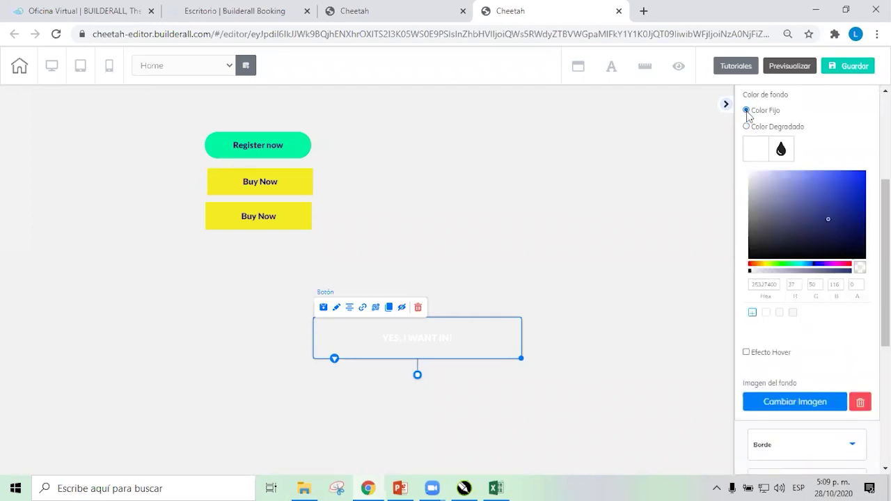
click(754, 151)
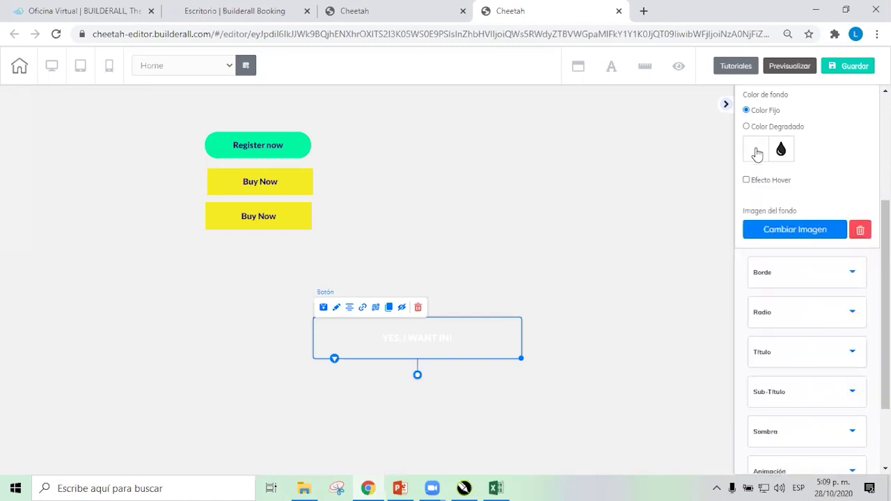
click(778, 149)
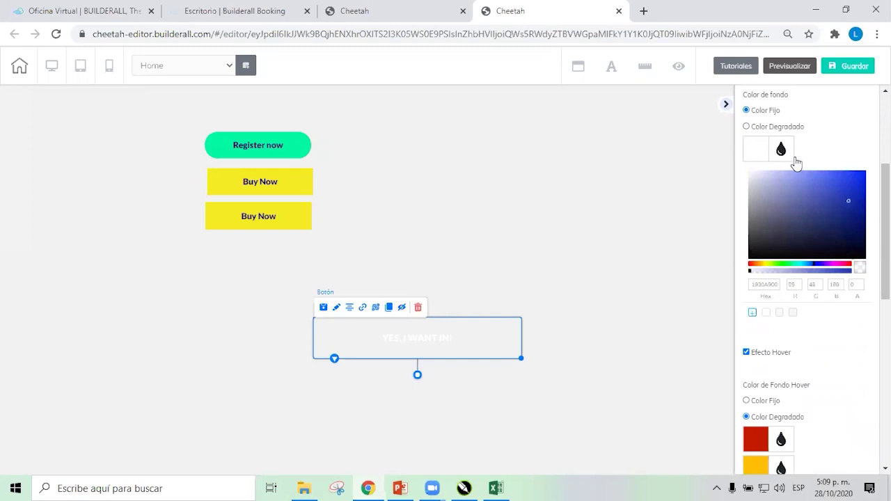
click(746, 127)
- Set the gradient to run from brick red to dark brown
click(756, 154)
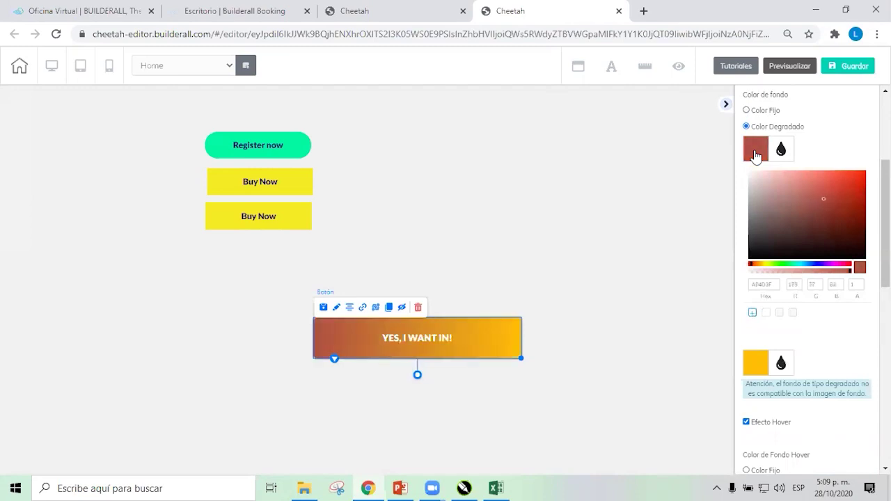
click(756, 362)
click(842, 429)
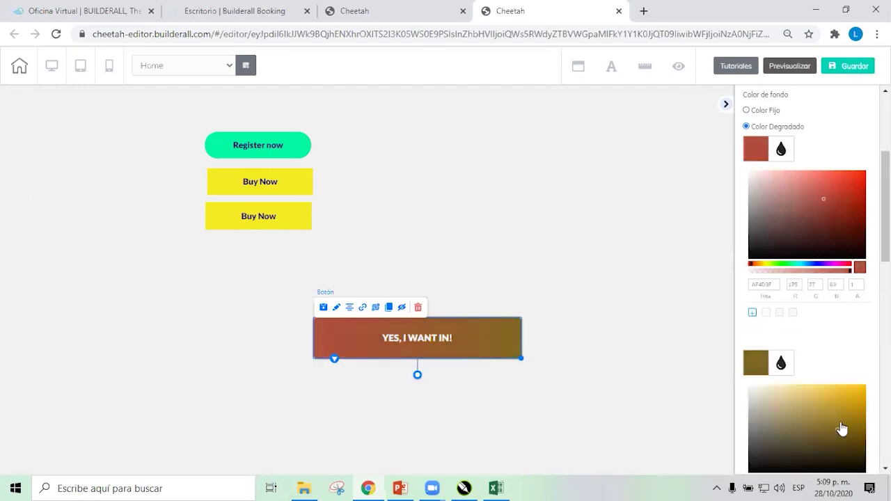
mouse_move(841, 428)
mouse_down()
mouse_move(808, 425)
mouse_move(822, 450)
mouse_move(800, 456)
mouse_up()
scroll(691, 307, down, 1)
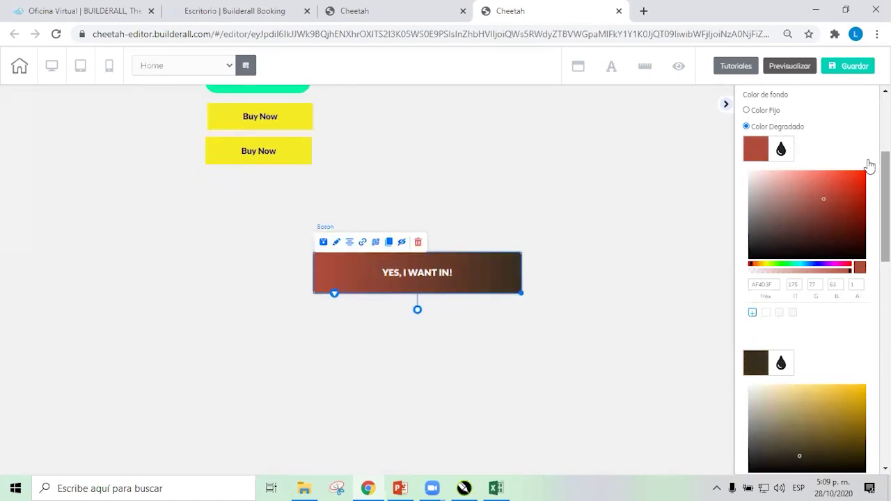
drag(886, 167, 885, 350)
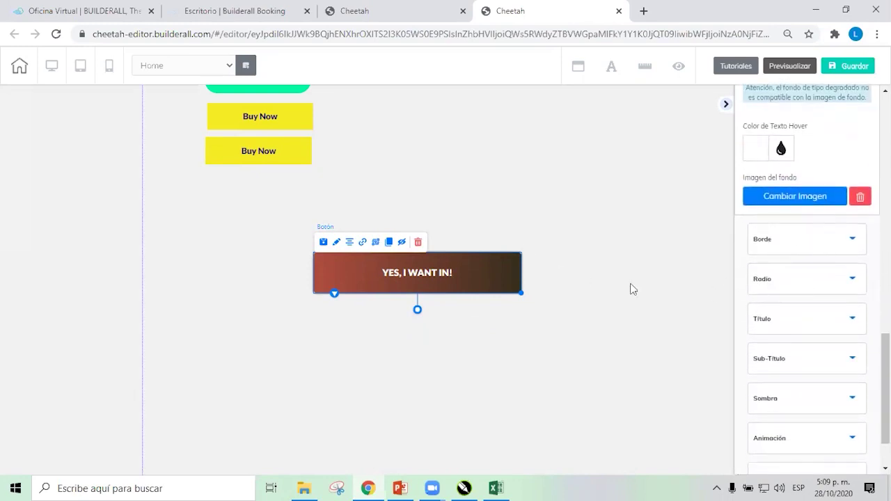
- Change the button's title text to 'COMPRA AHORA'
click(798, 321)
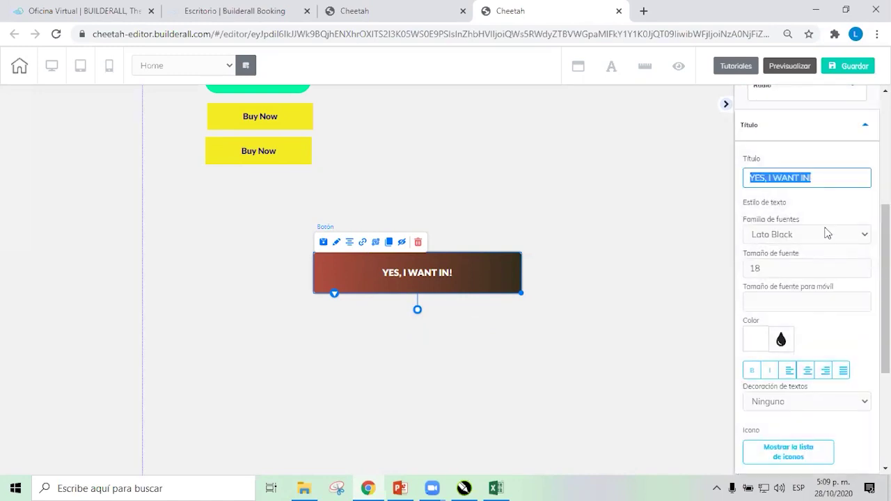
text(dESCAR)
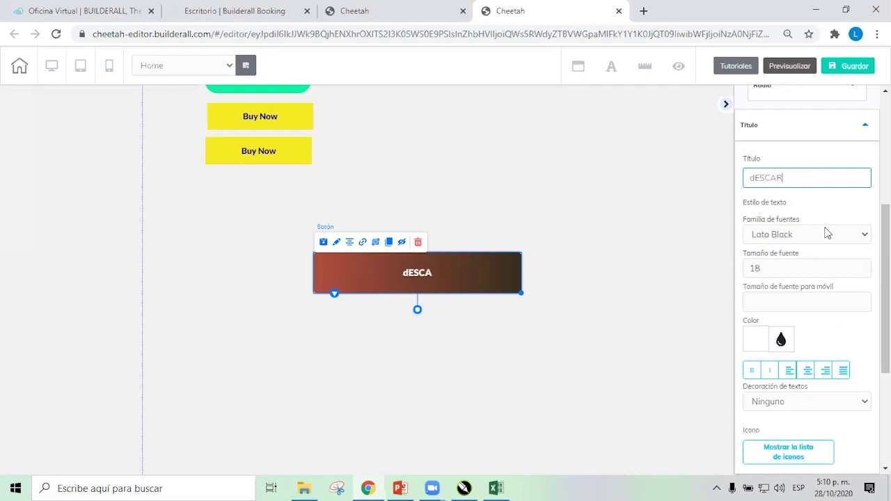
text(GA T)
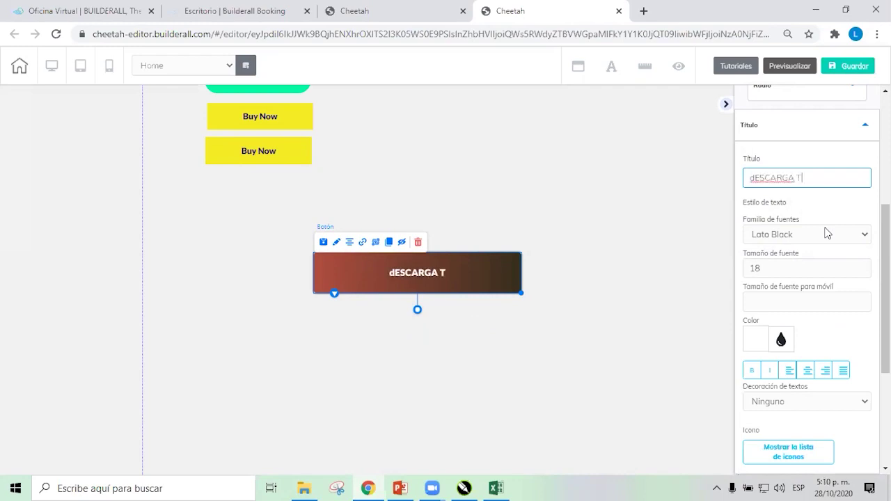
text(U LIBRO)
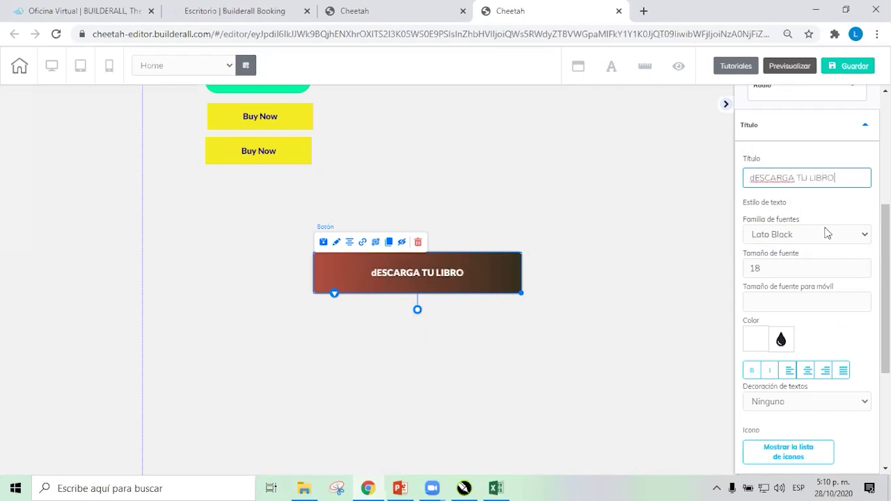
click(377, 275)
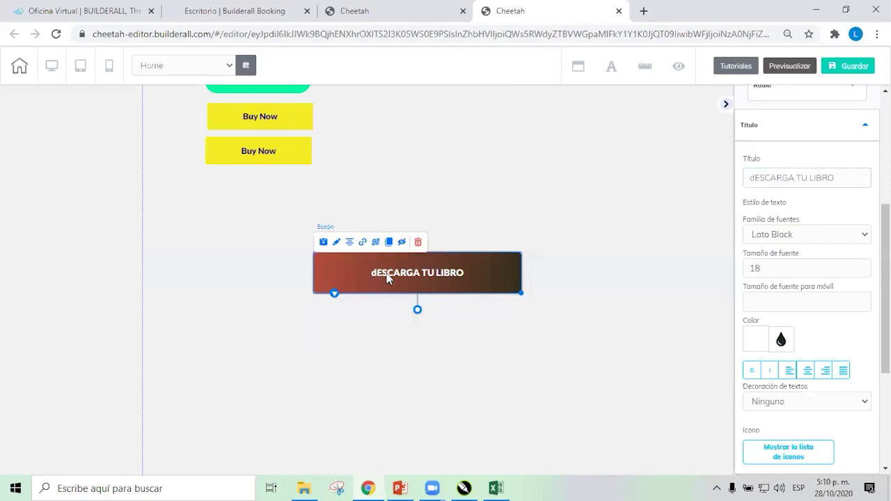
click(842, 238)
click(843, 239)
key(shift+Tab)
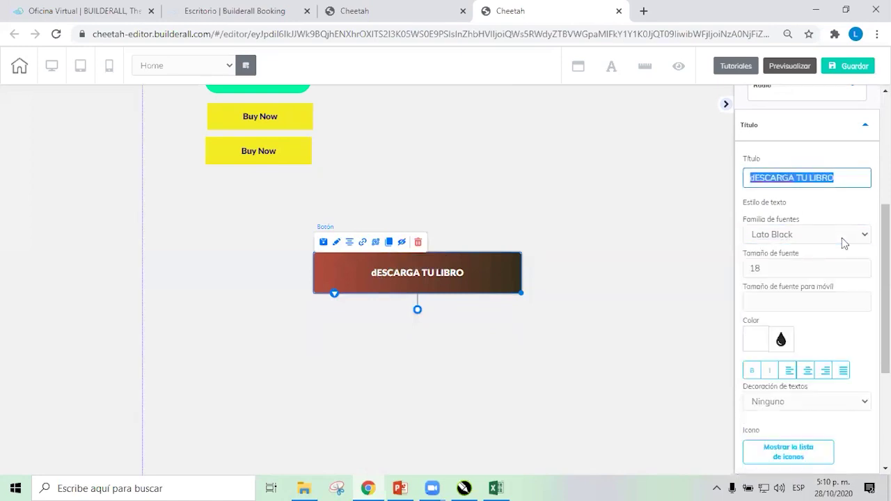
text(COMPRA AH)
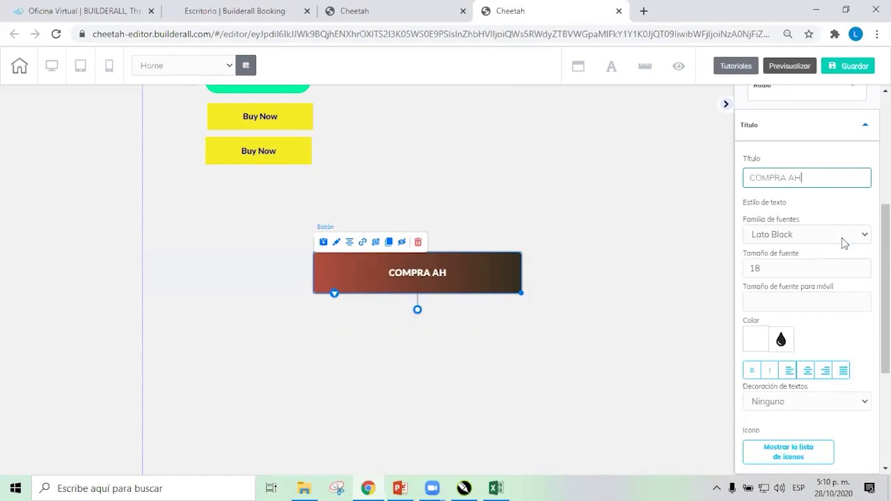
text(ORA)
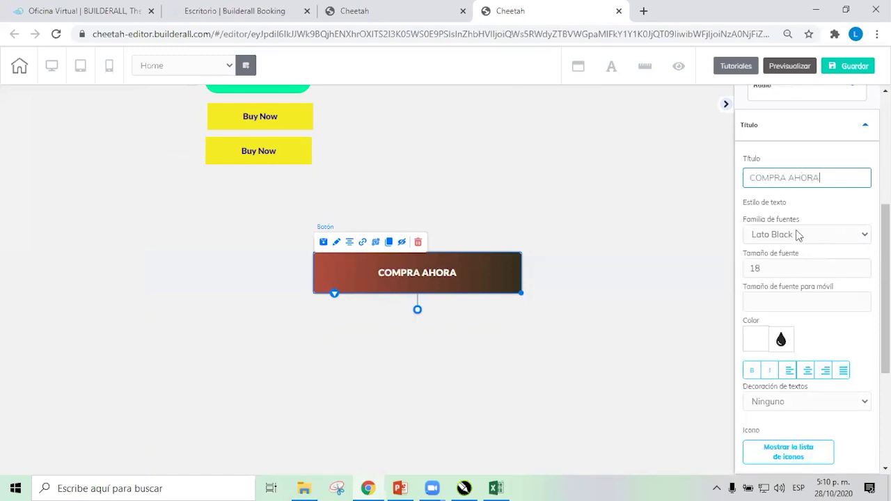
- Set the label font to Impact at size 47
click(792, 240)
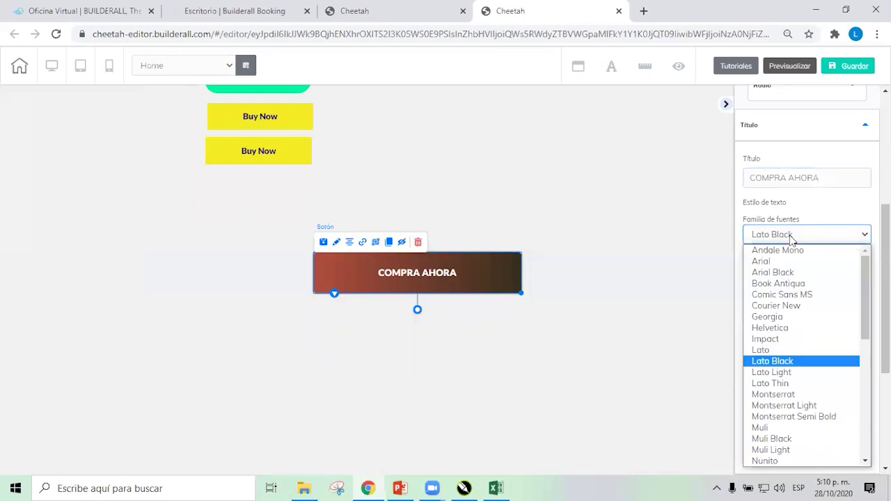
click(776, 339)
click(864, 267)
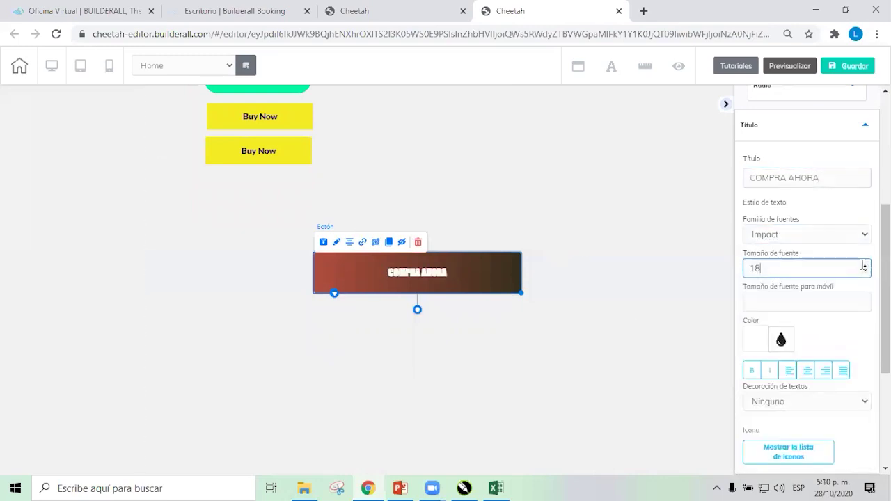
drag(865, 267, 865, 266)
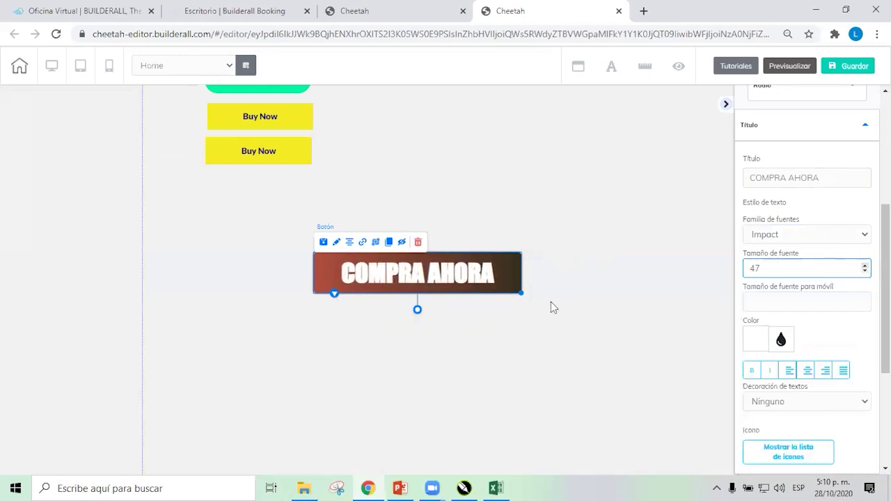
click(730, 324)
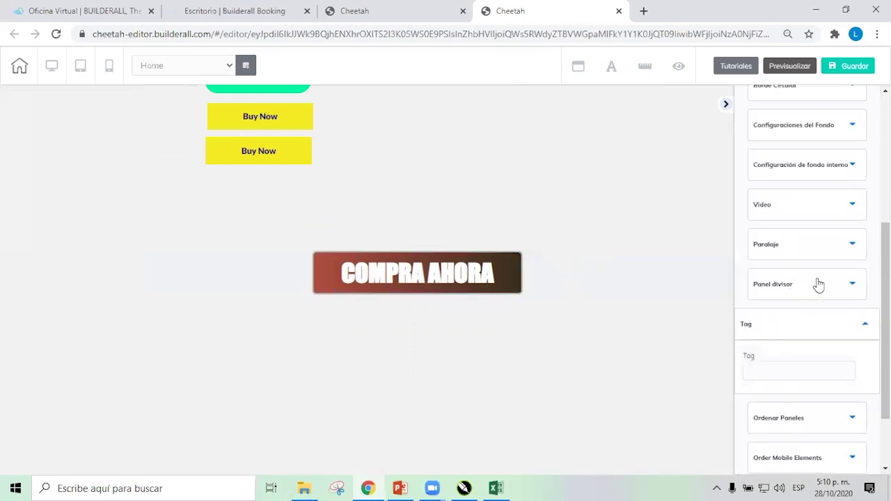
click(494, 271)
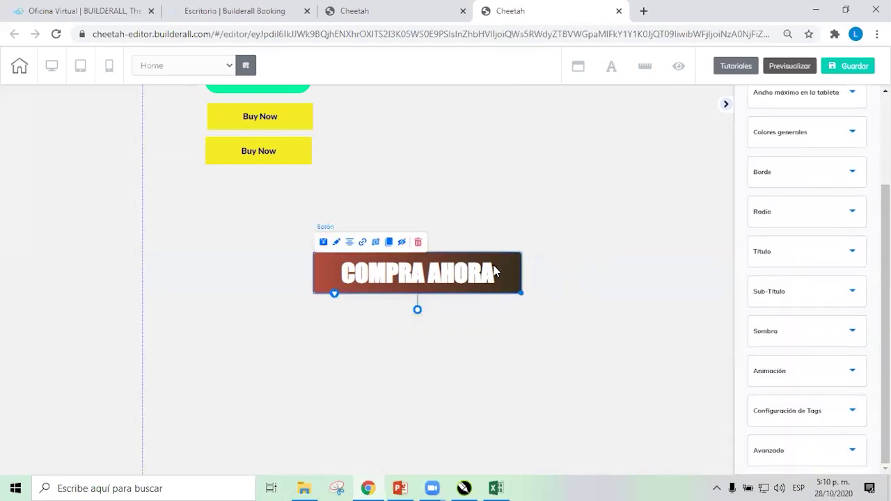
- Colour the COMPRA AHORA label bright yellow-green D9FF08
click(816, 259)
scroll(813, 259, down, 3)
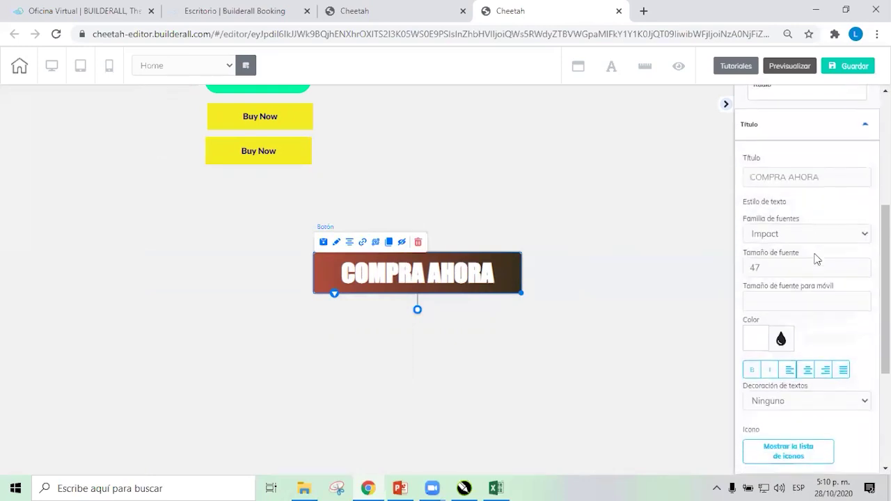
click(753, 274)
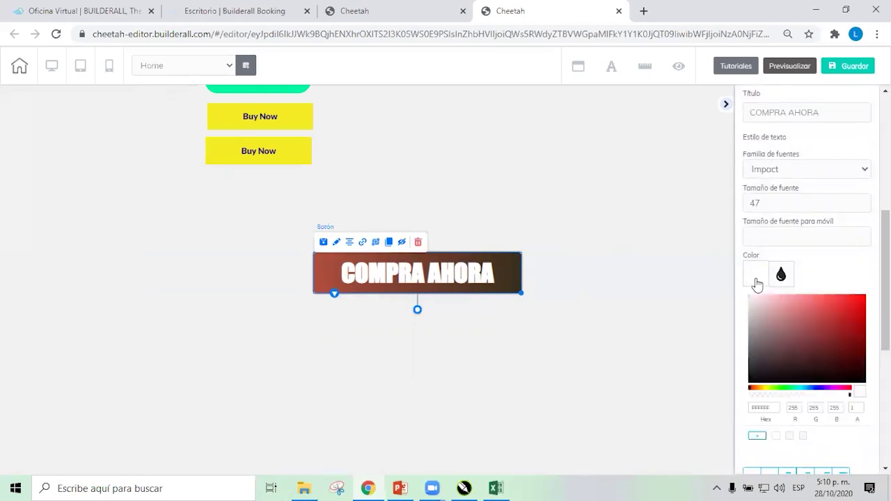
click(769, 388)
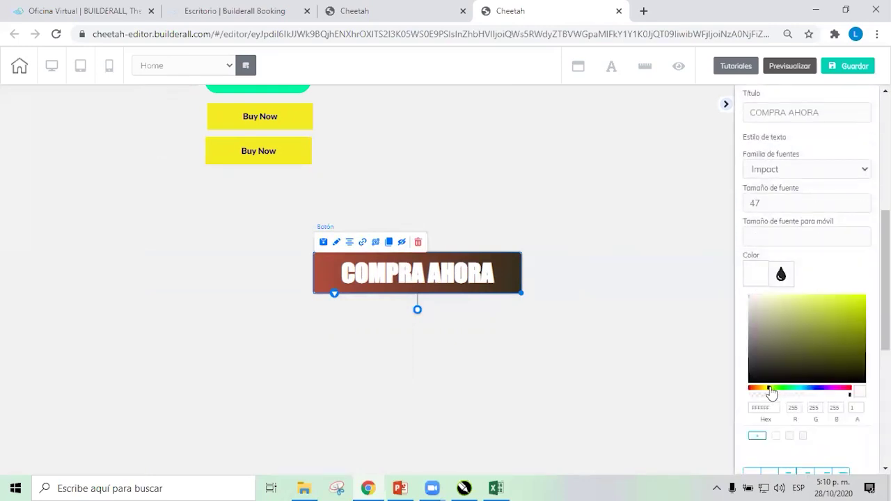
click(831, 328)
click(851, 306)
click(863, 295)
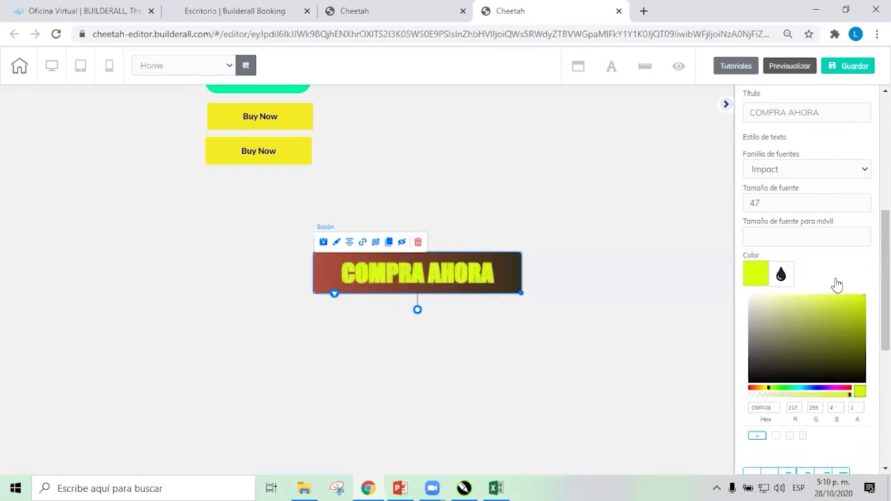
- Switch the label font back to Lato Black and make the button wider and taller
click(806, 169)
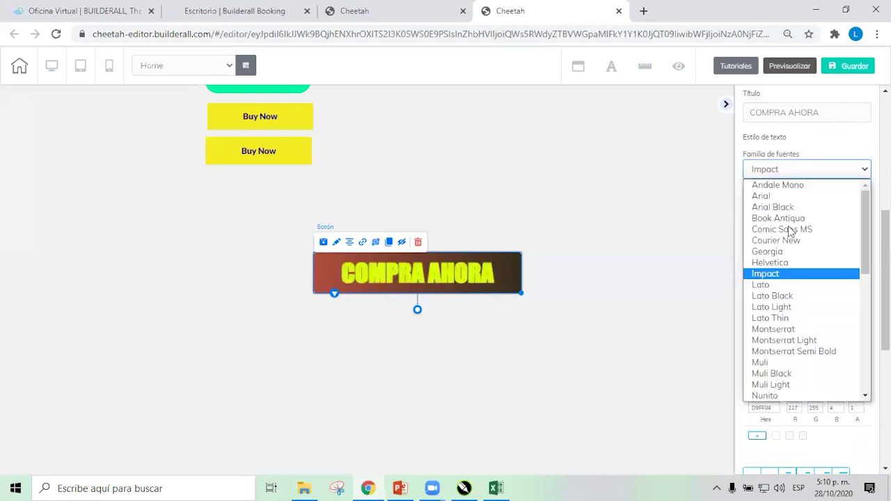
click(785, 298)
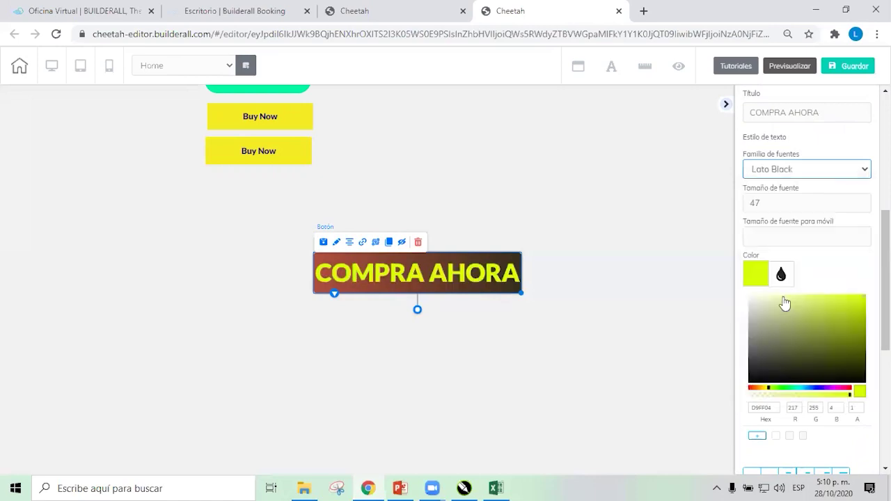
drag(520, 291, 558, 294)
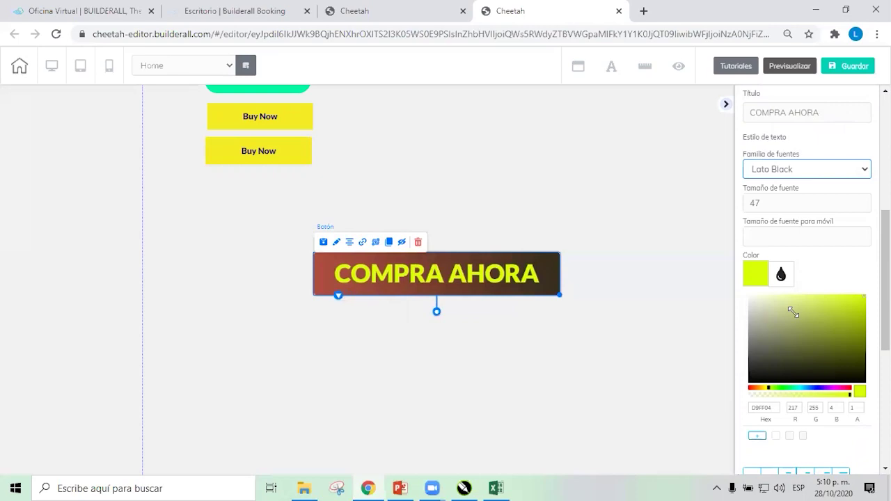
scroll(794, 312, down, 4)
- Try each text alignment and make the COMPRA AHORA label italic
click(789, 215)
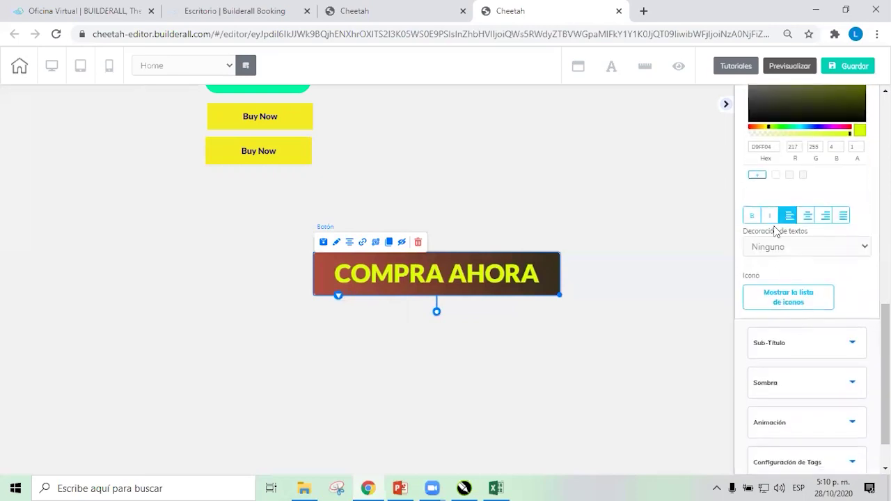
click(807, 215)
click(825, 215)
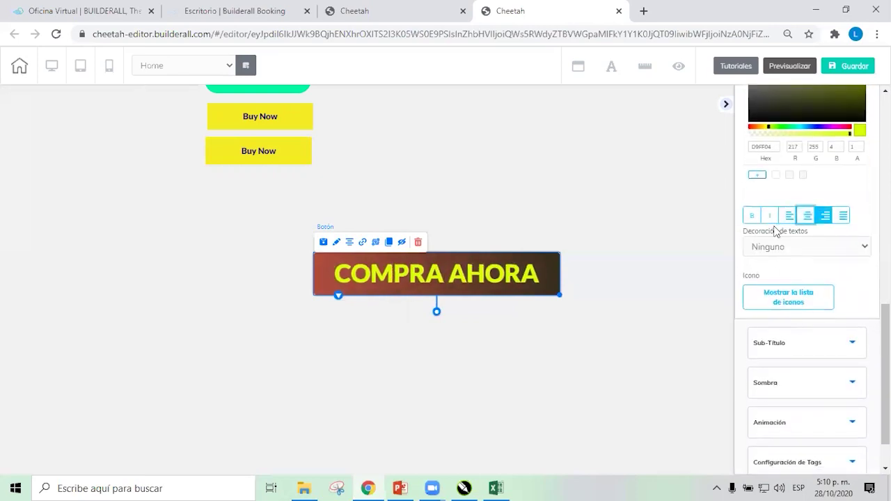
click(843, 215)
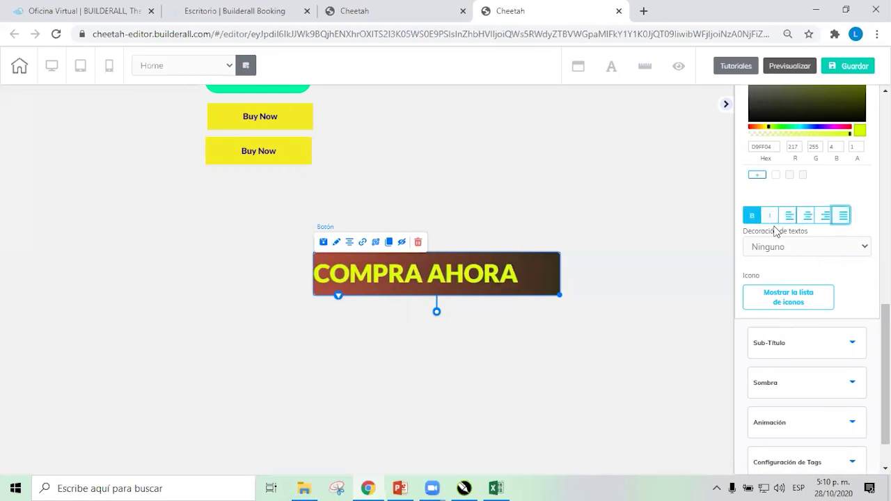
click(773, 224)
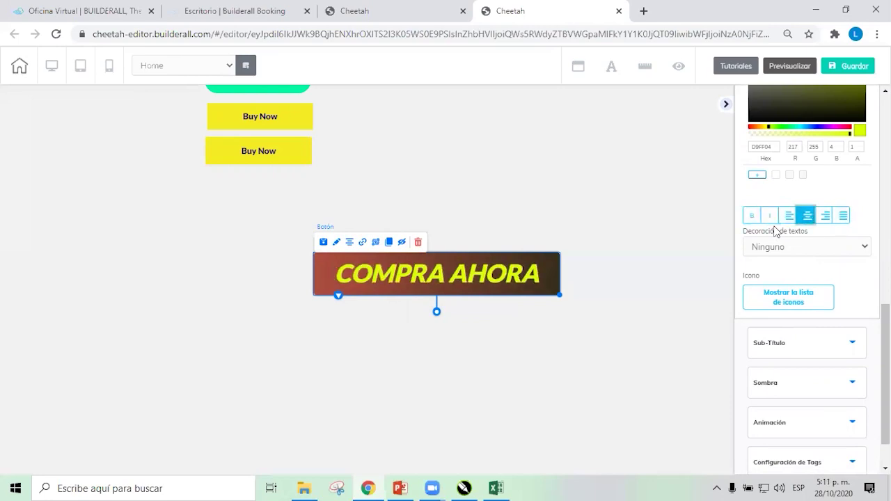
- Try overline, strikethrough and underline, leaving the text decoration at Ninguno
click(806, 247)
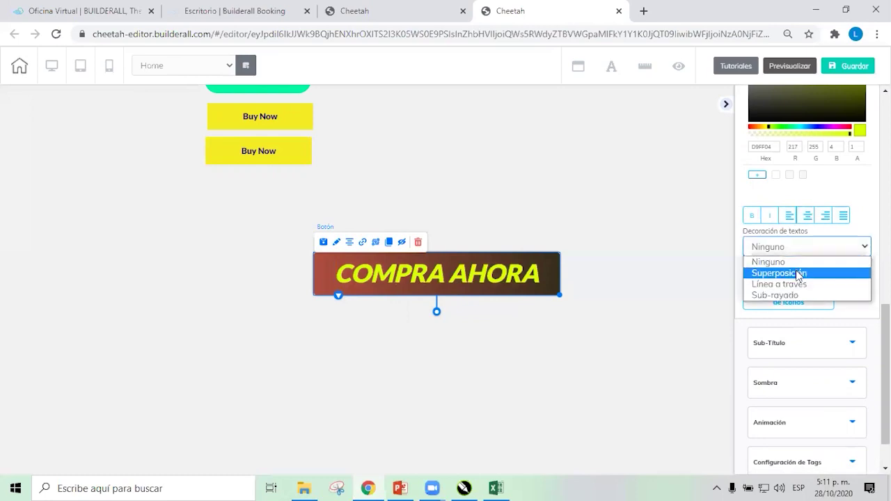
click(797, 273)
click(806, 249)
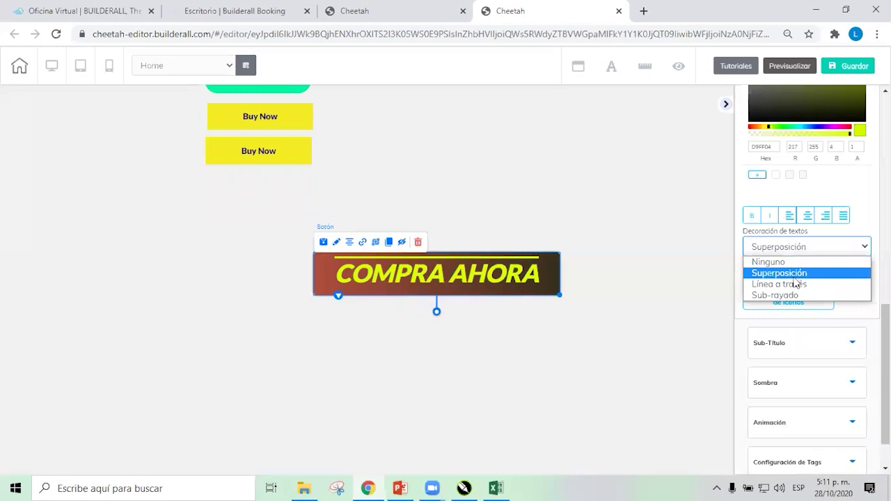
click(797, 284)
click(806, 249)
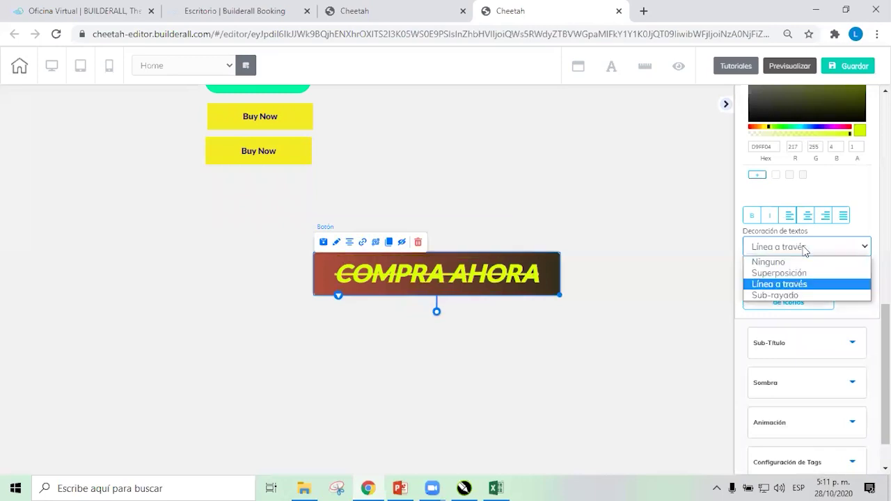
click(785, 295)
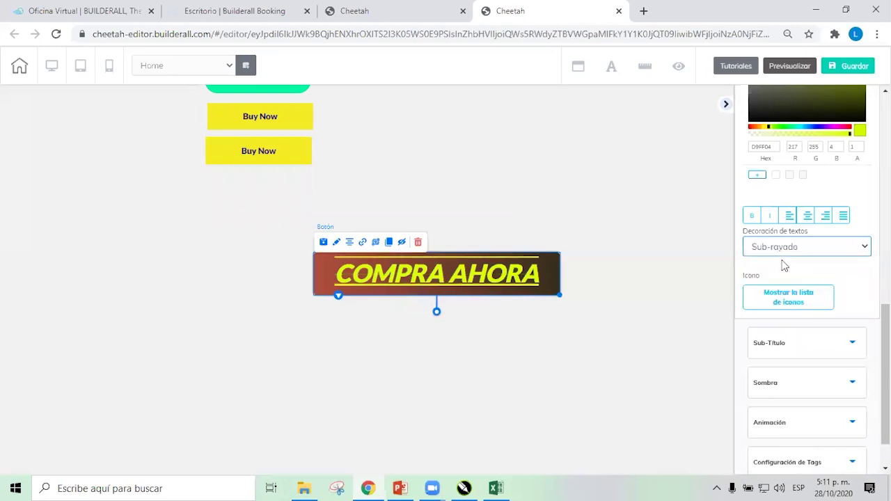
click(787, 252)
click(789, 262)
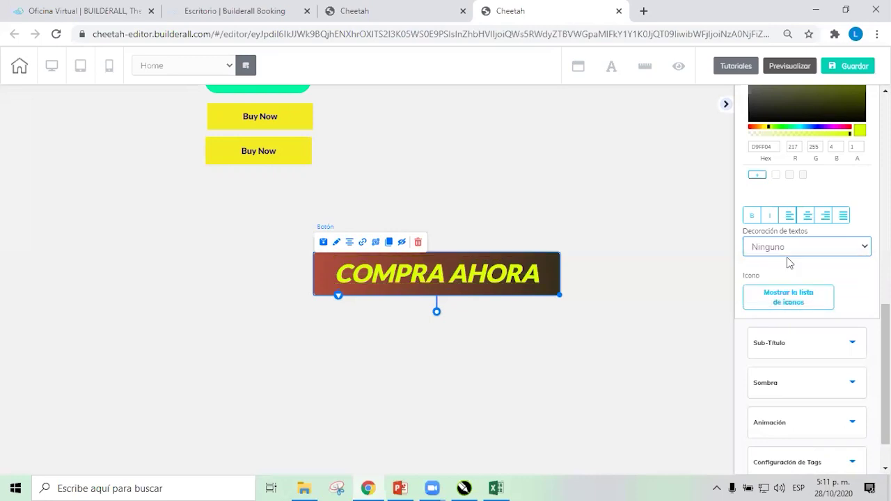
click(791, 300)
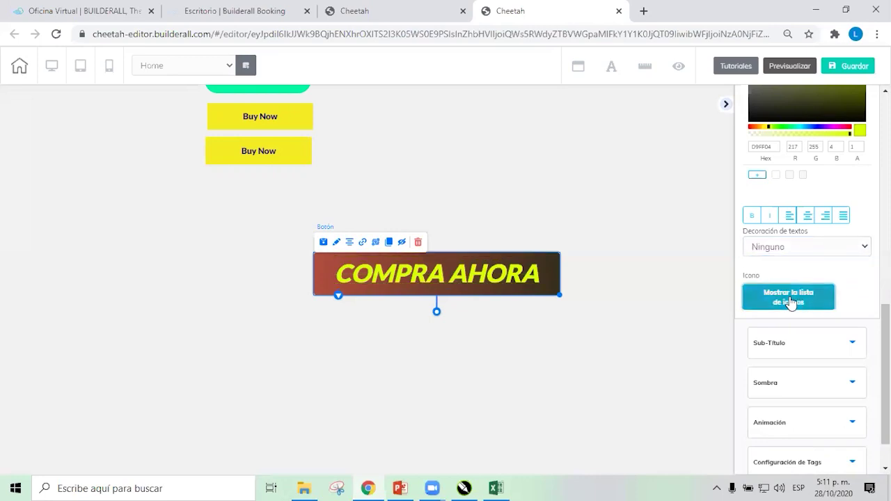
- Add the shield-star icon to the COMPRA AHORA button
click(785, 292)
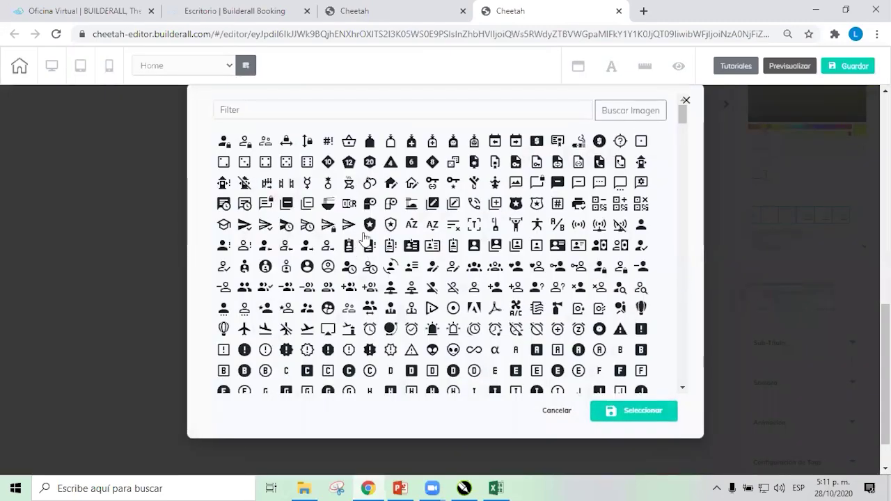
click(369, 227)
click(633, 412)
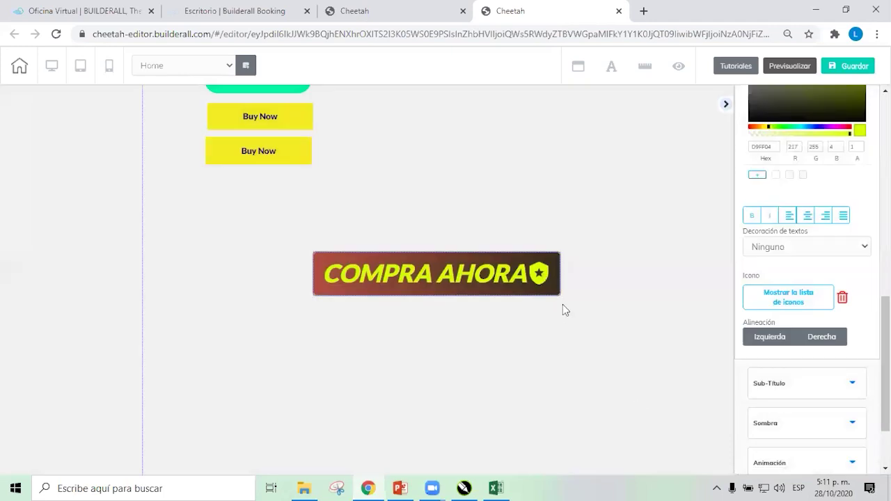
- Widen the button and set the icon's alignment to Derecha, right of the text
click(559, 298)
drag(559, 299, 607, 293)
click(768, 342)
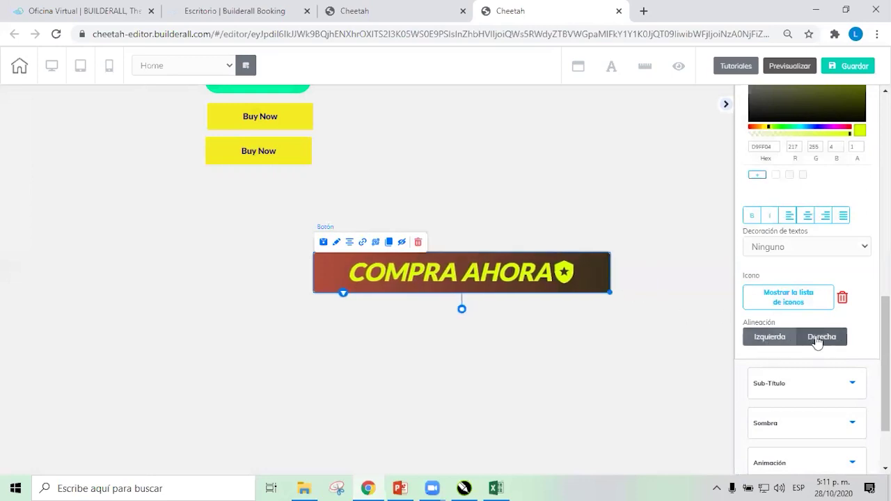
click(753, 343)
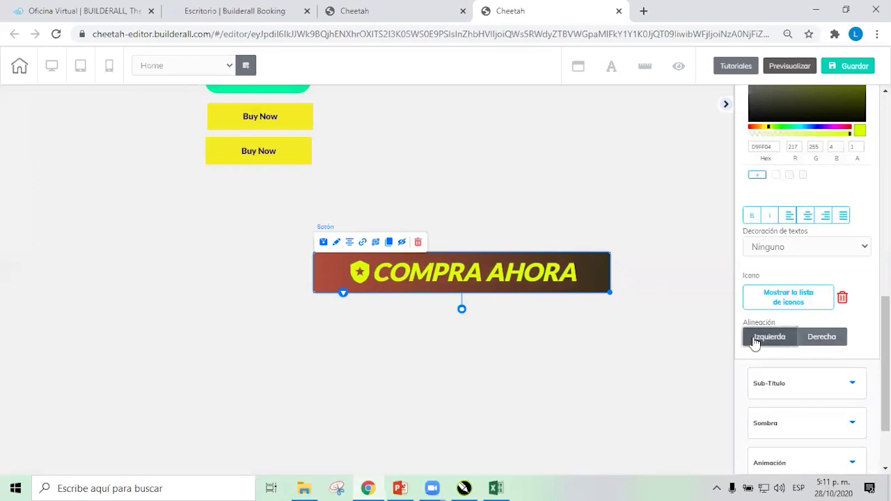
click(822, 338)
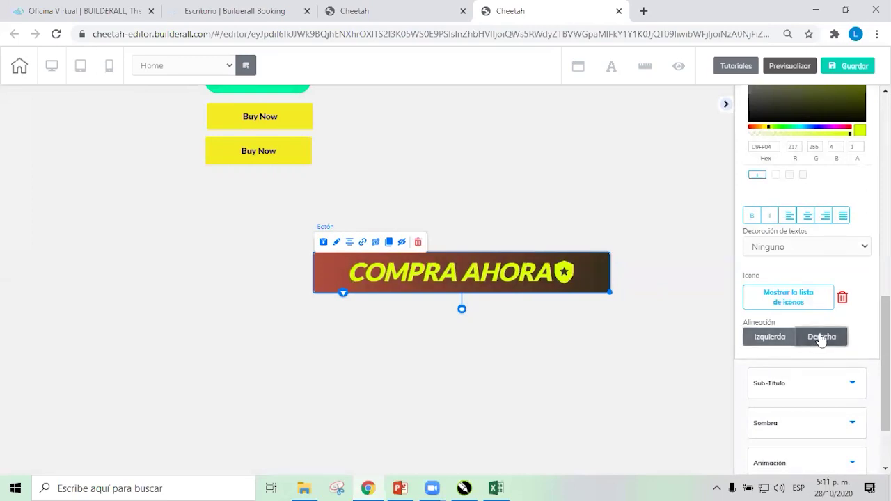
scroll(817, 330, down, 1)
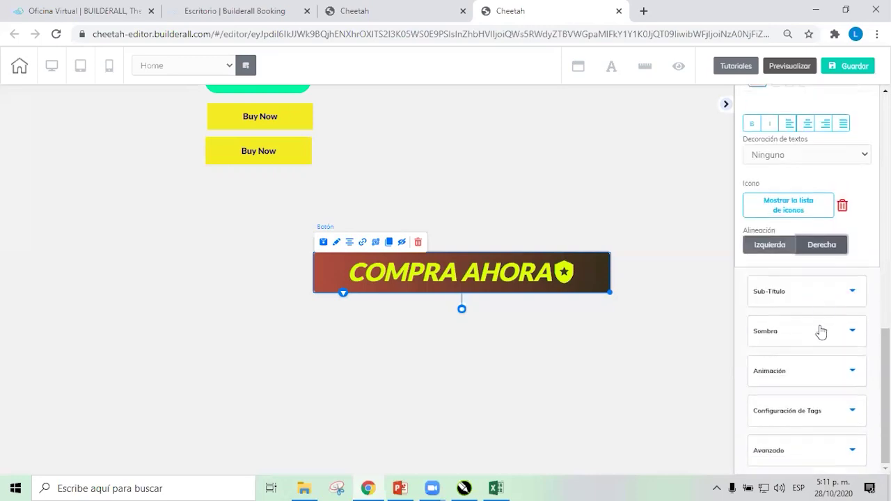
- Add the subtitle 'ESTE ES EL SUBTITULO' and make the button taller to fit it
click(823, 293)
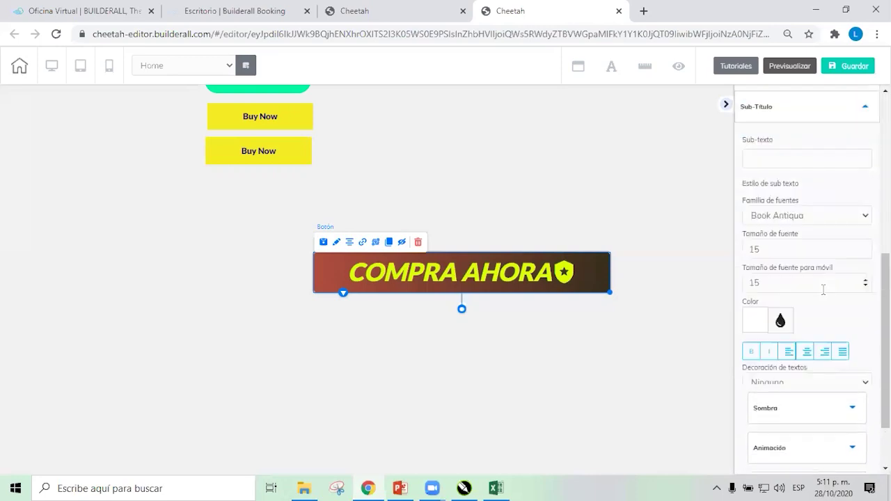
click(809, 158)
text(ESTE E)
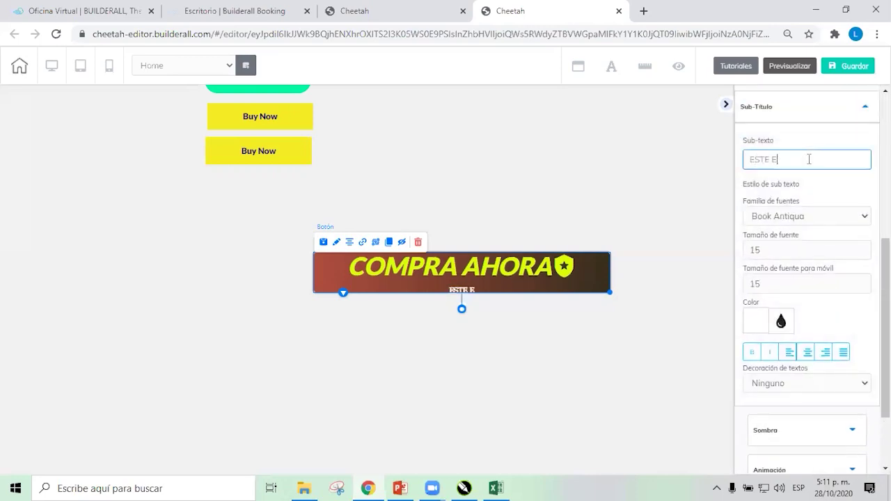
text(S EL SUBTITULO)
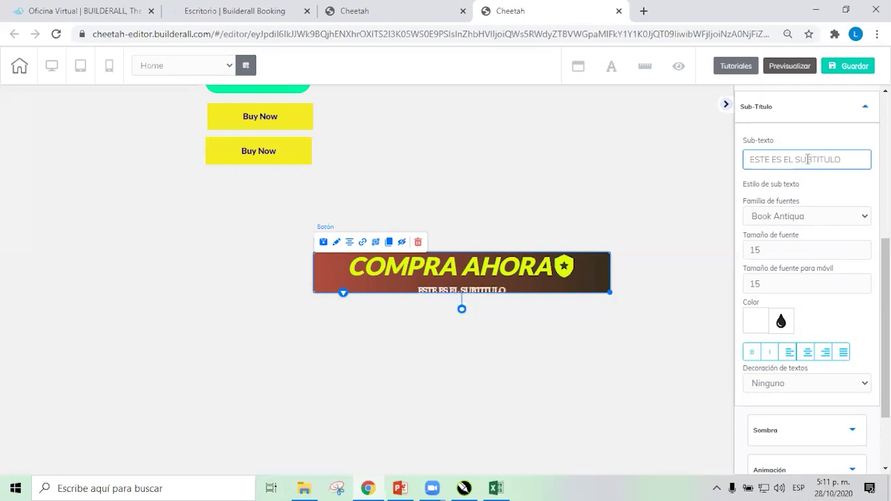
click(464, 315)
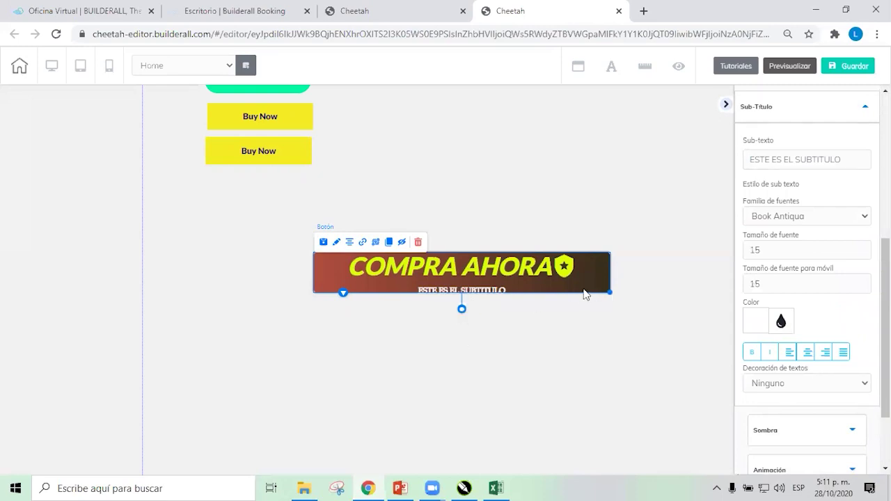
click(614, 295)
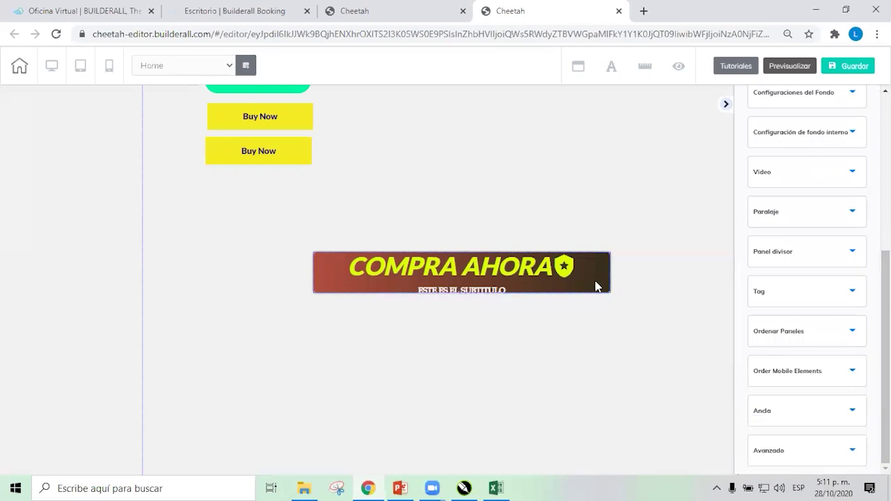
click(596, 283)
drag(611, 293, 603, 314)
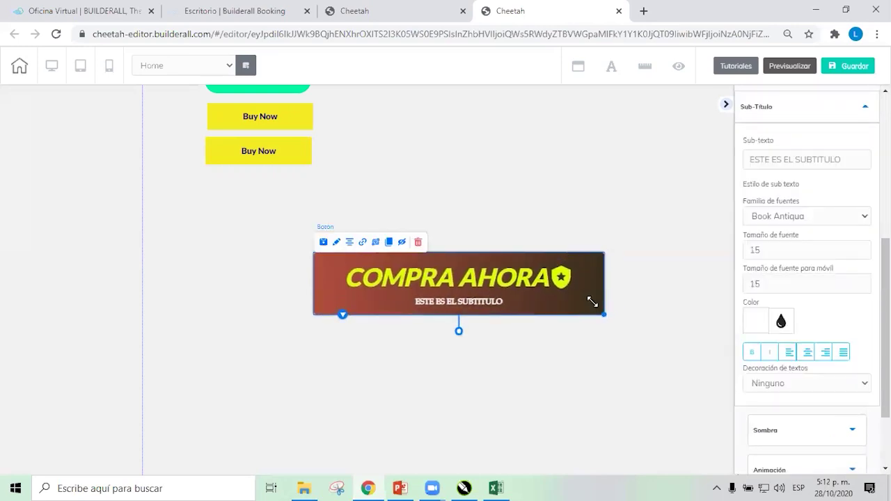
- Set the subtitle font to Arial Black at size 25
key(alt+Down)
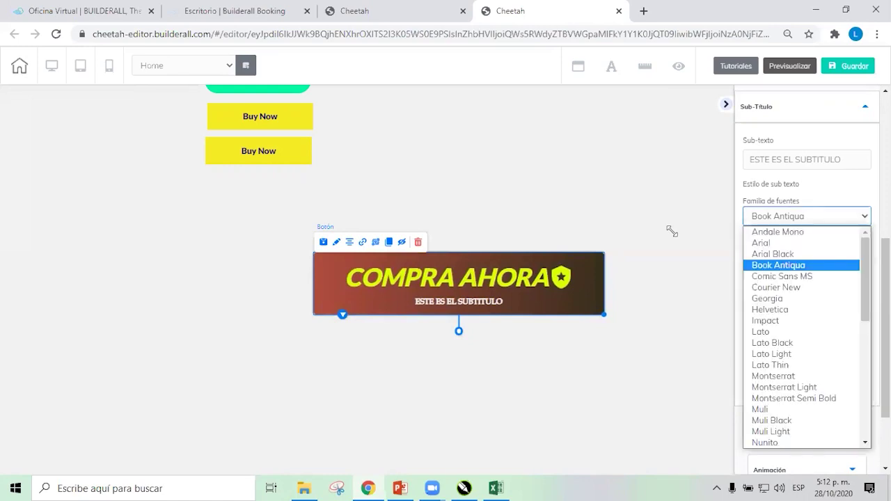
click(792, 253)
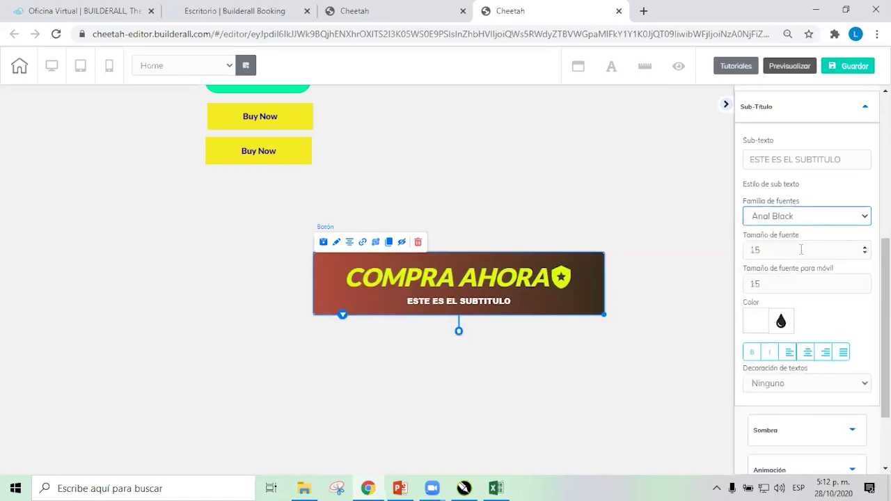
click(866, 248)
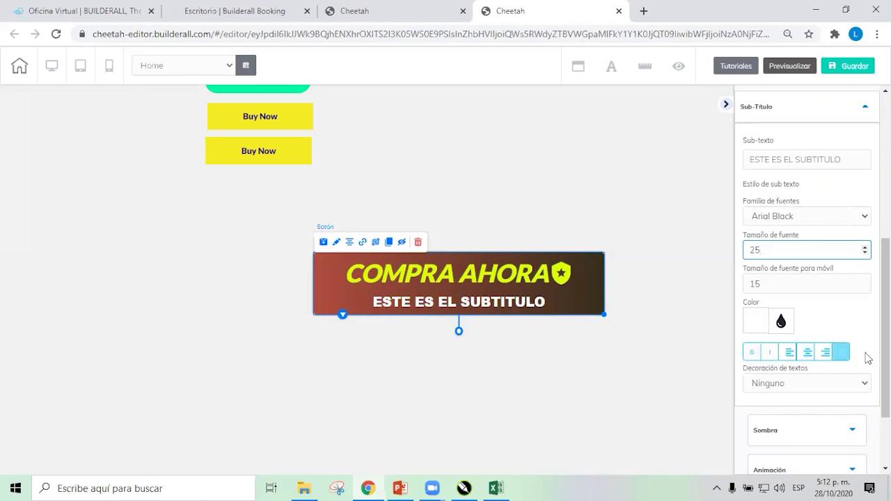
scroll(865, 353, down, 1)
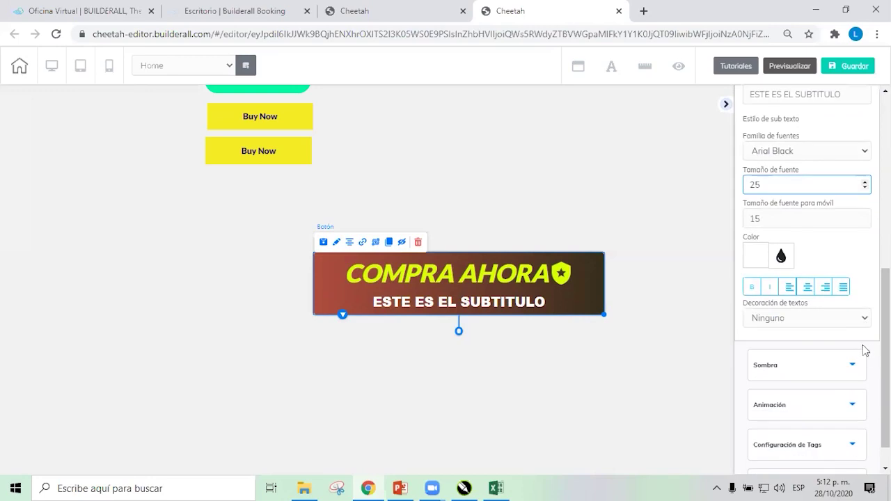
click(799, 319)
click(800, 315)
scroll(797, 235, down, 1)
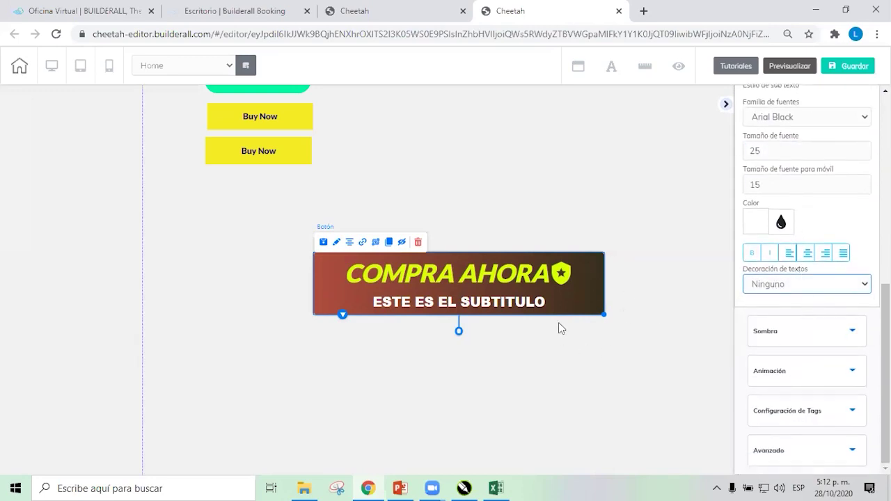
click(809, 335)
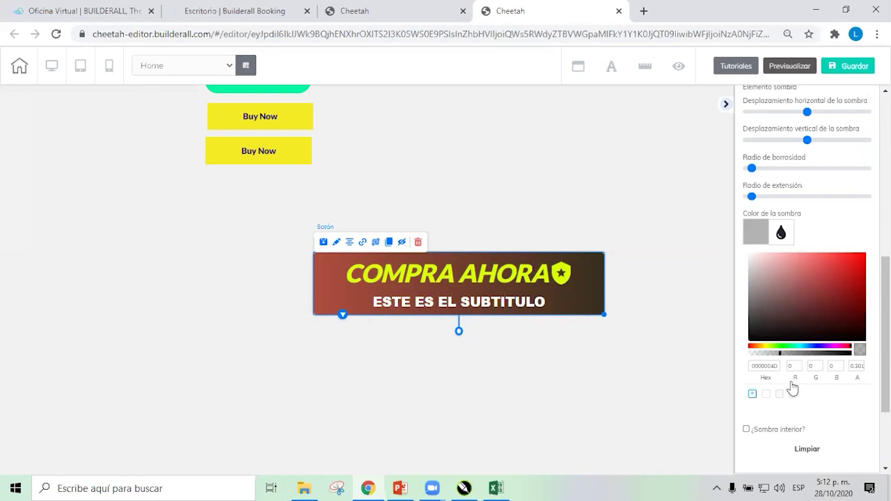
- Offset the button's shadow downward and increase its blur to soften it
scroll(813, 302, up, 1)
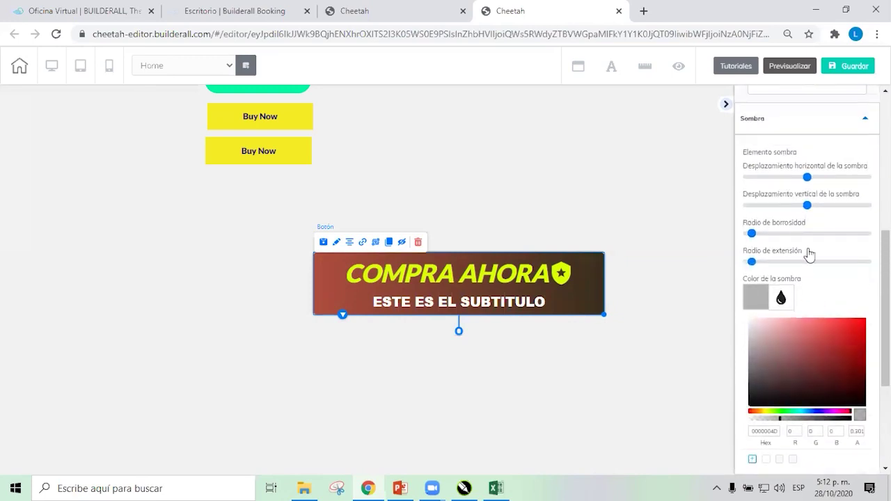
key(Right)
key(Right)
key(Right)
key(Right)
key(Right)
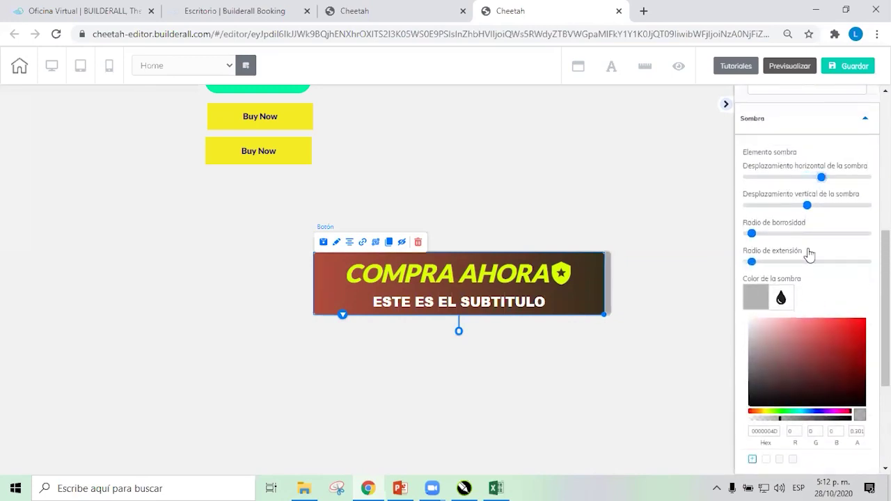
key(Right)
key(Right)
key(Right)
key(Right)
key(Right)
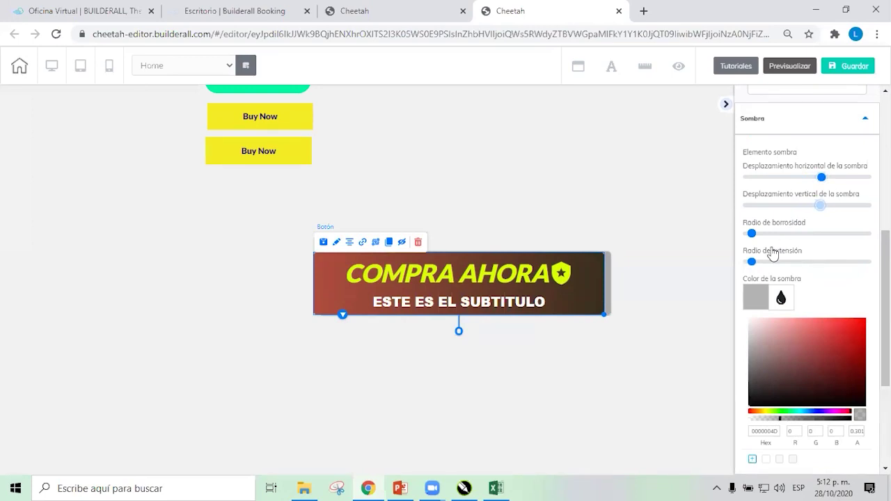
drag(752, 234, 776, 238)
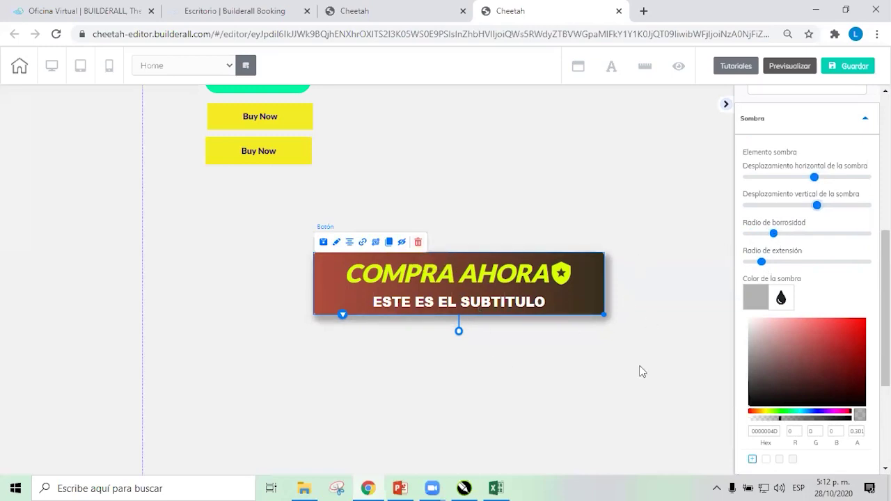
- Collapse Sombra and look through the Animación and Avanzado options
click(862, 126)
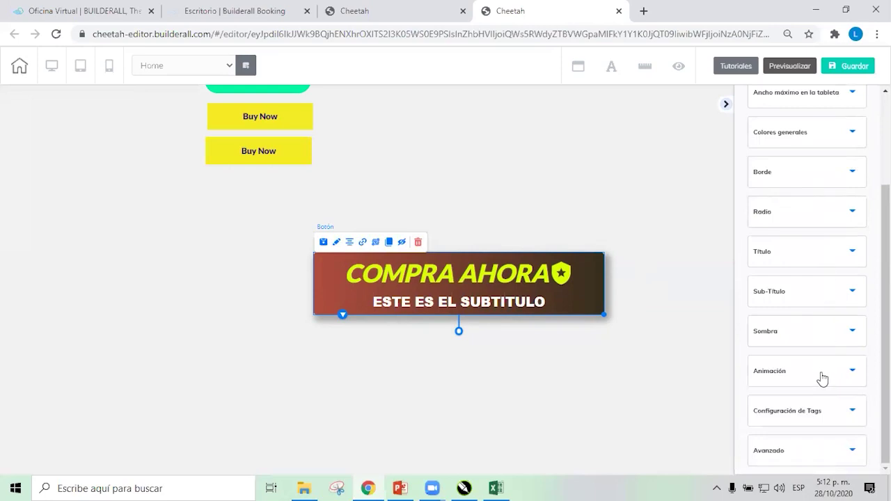
click(822, 374)
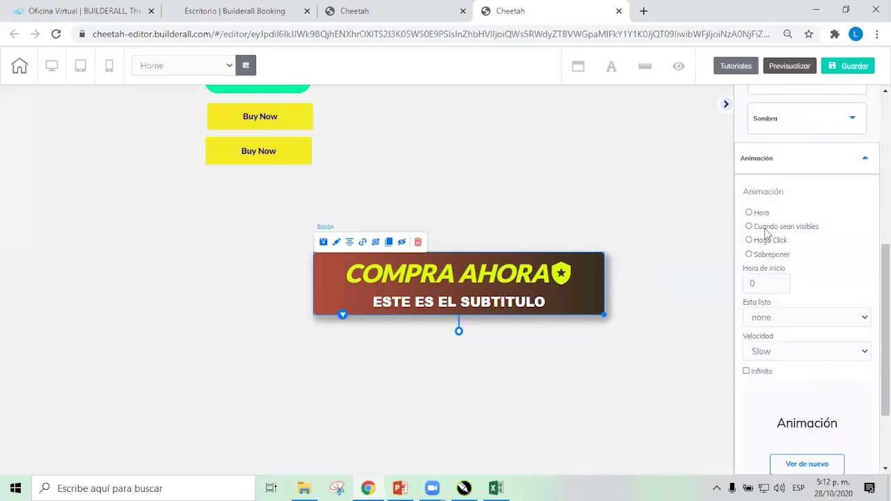
click(865, 157)
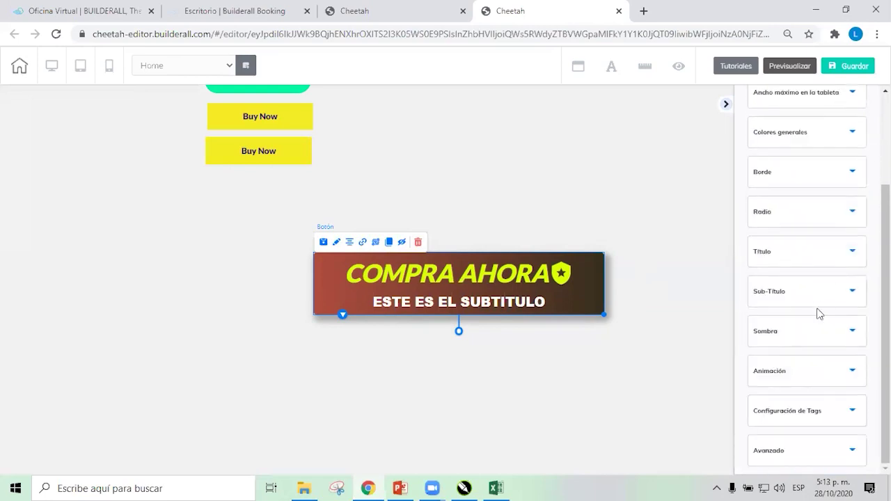
click(803, 451)
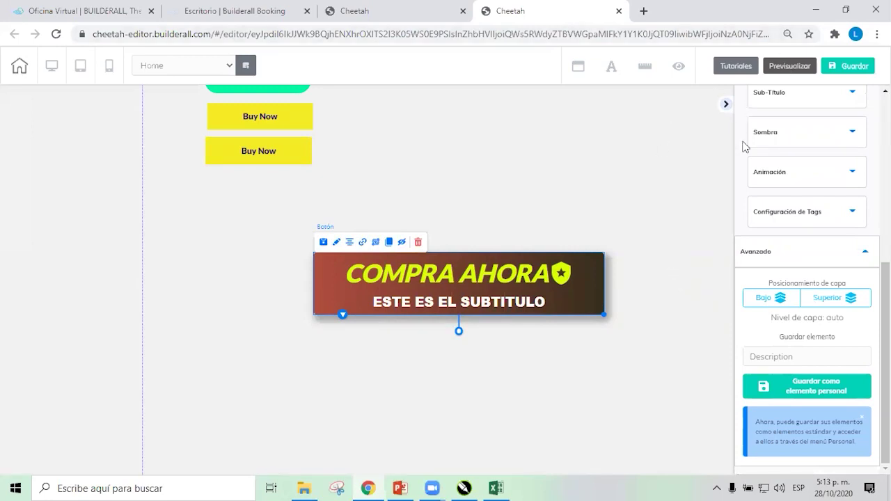
click(790, 67)
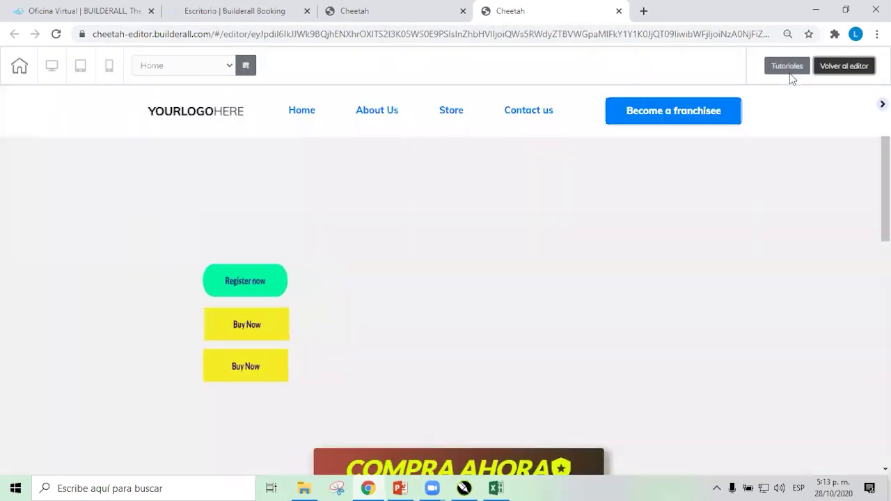
scroll(374, 227, down, 5)
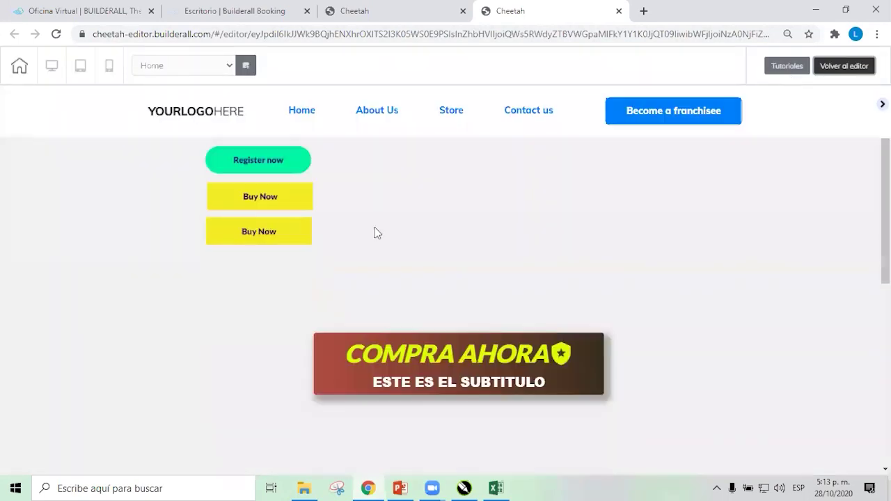
scroll(282, 185, up, 2)
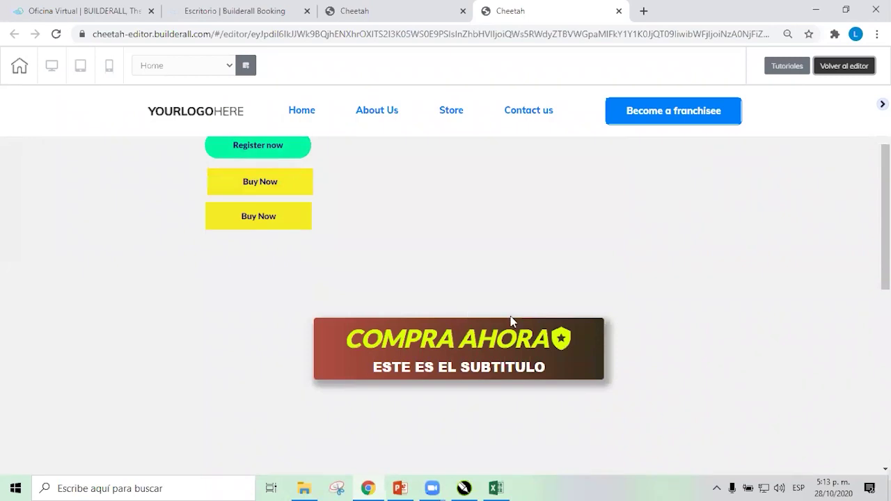
scroll(521, 322, up, 1)
scroll(523, 323, down, 6)
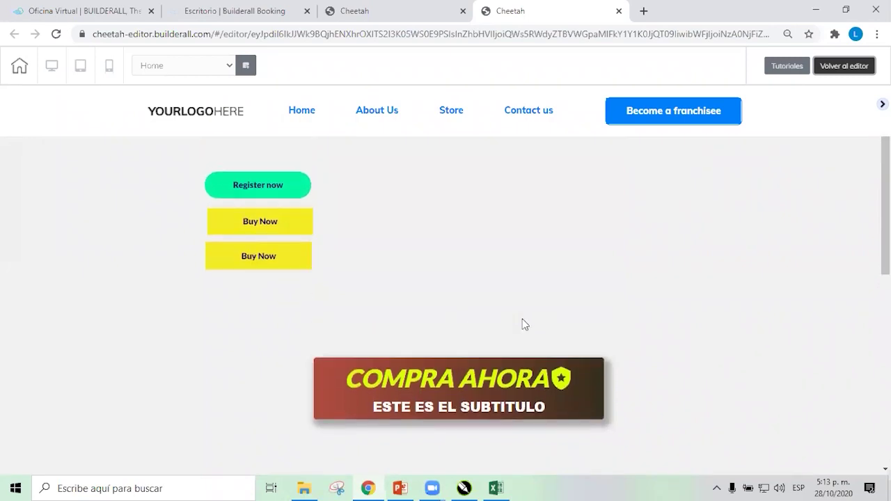
scroll(524, 324, up, 5)
scroll(525, 323, up, 2)
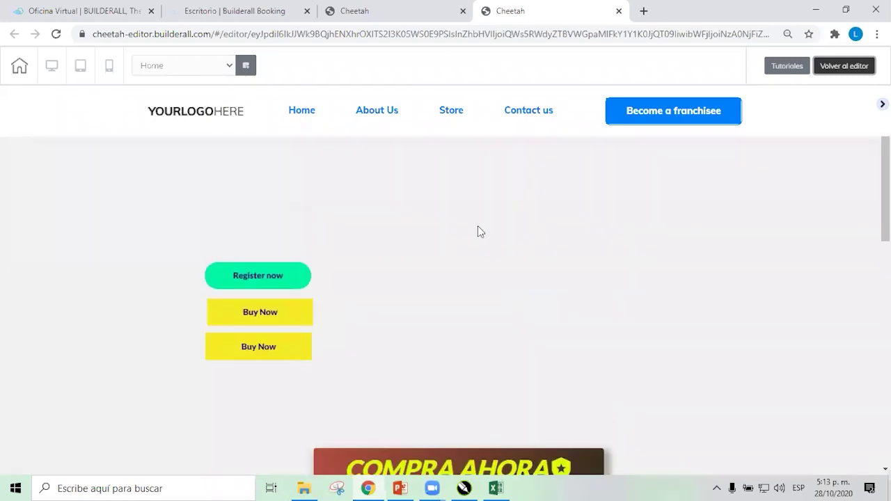
scroll(477, 229, down, 5)
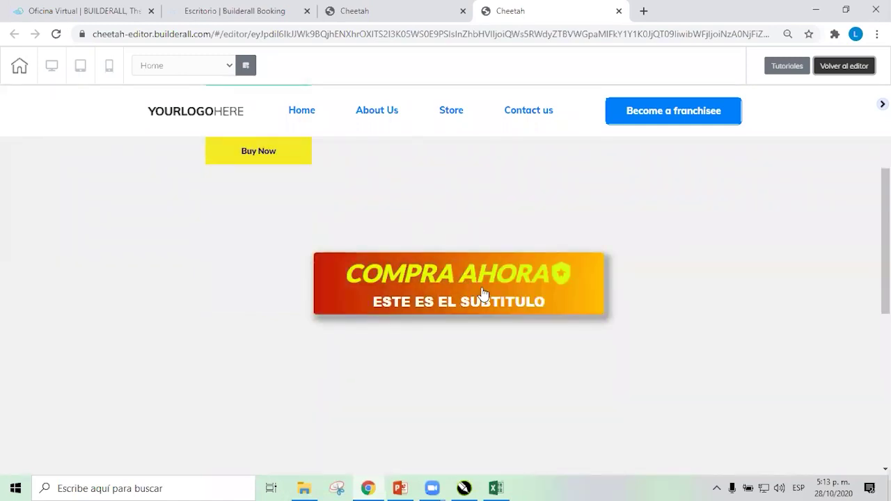
click(851, 66)
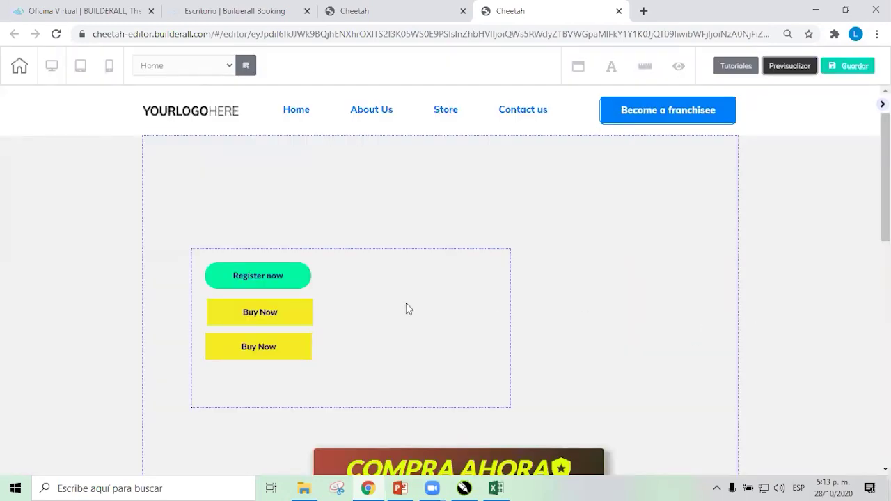
- Delete the Cajas box holding Register now and both Buy Now buttons, then reselect COMPRA AHORA
click(418, 313)
click(283, 240)
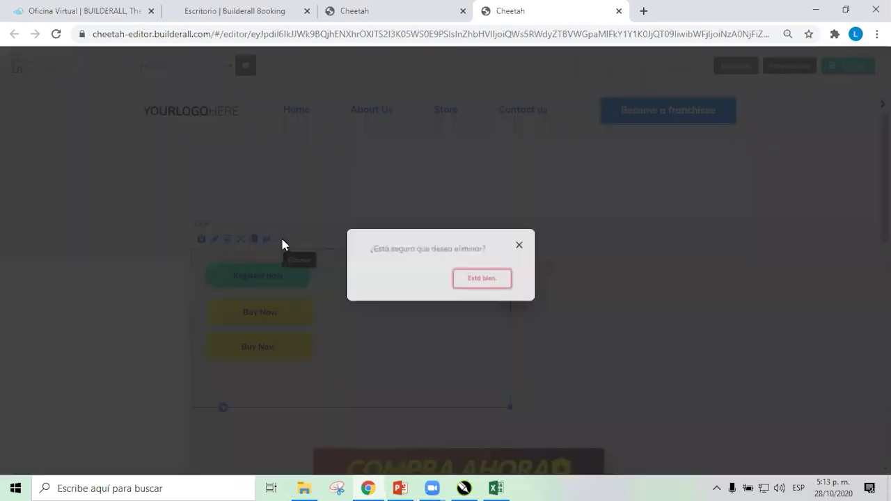
click(492, 275)
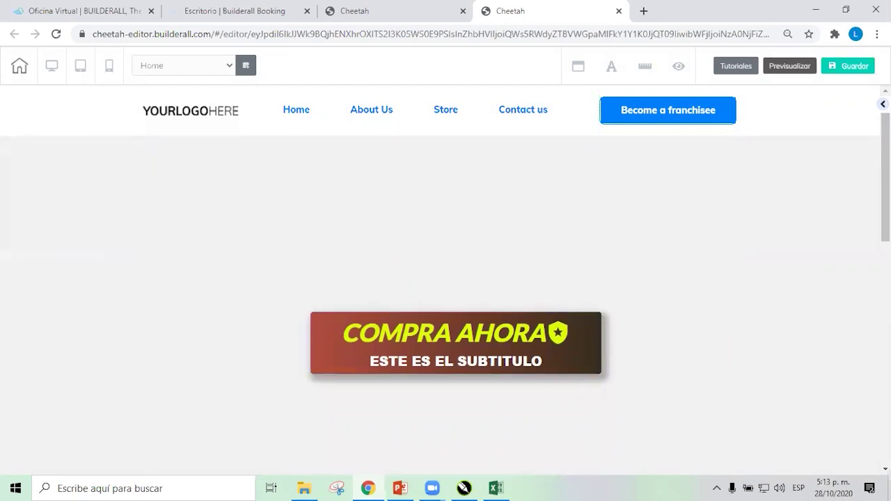
click(593, 364)
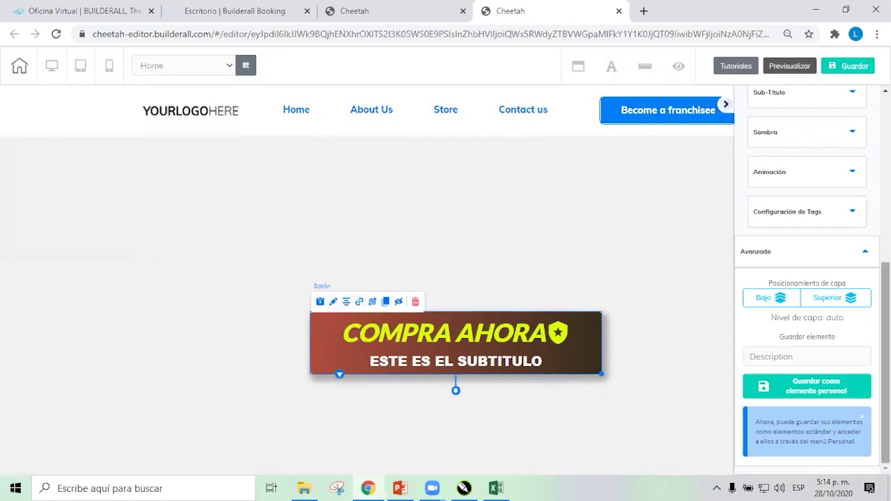
- In Colores generales, uncheck Efecto Hover for the COMPRA AHORA button
scroll(885, 362, up, 10)
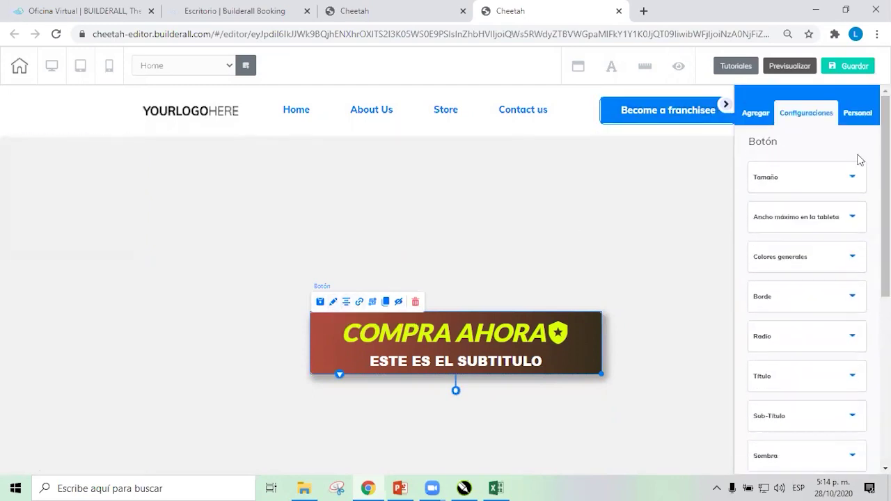
click(852, 258)
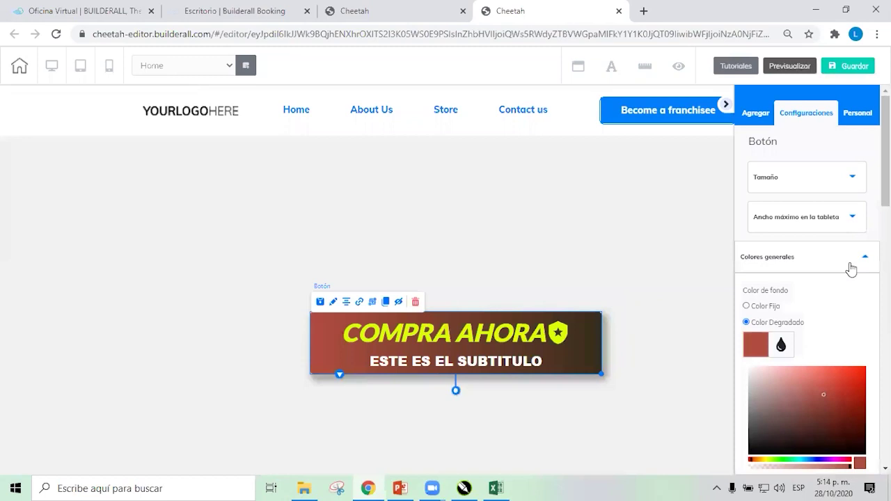
scroll(851, 268, down, 5)
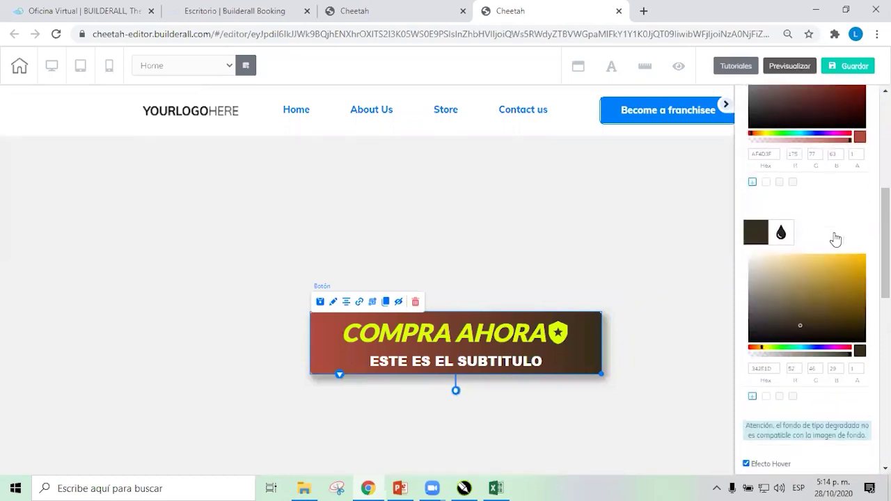
scroll(836, 240, down, 1)
scroll(795, 236, down, 2)
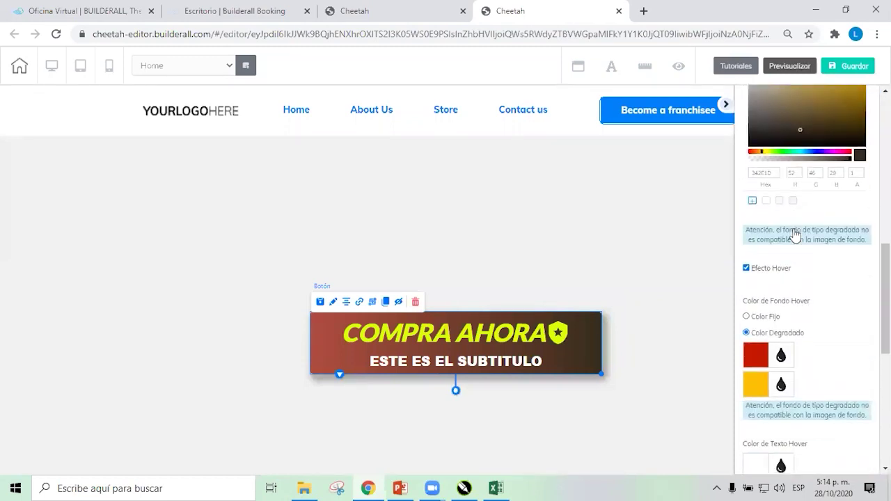
scroll(795, 236, down, 1)
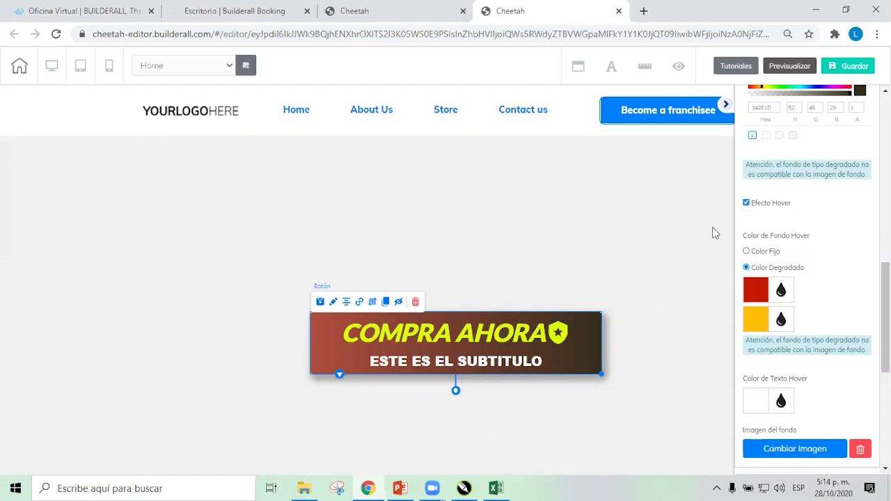
click(747, 203)
- Preview the page, then return to the editor and reselect the COMPRA AHORA button
click(789, 66)
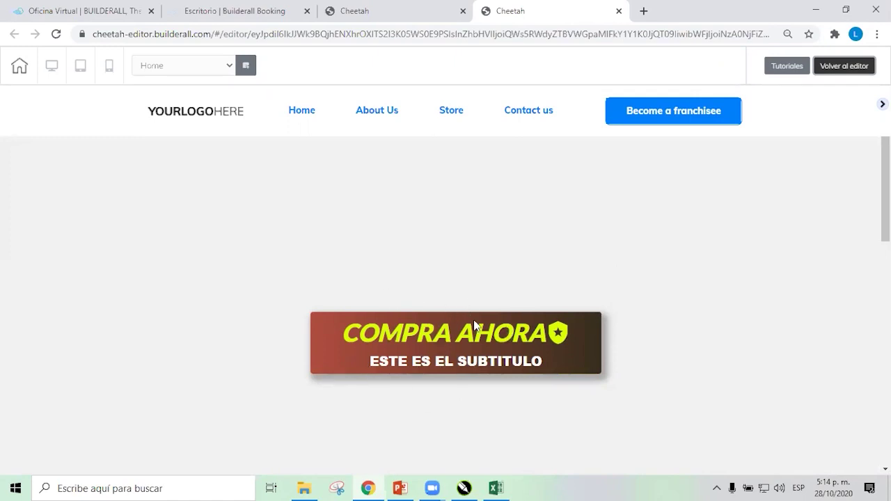
click(839, 70)
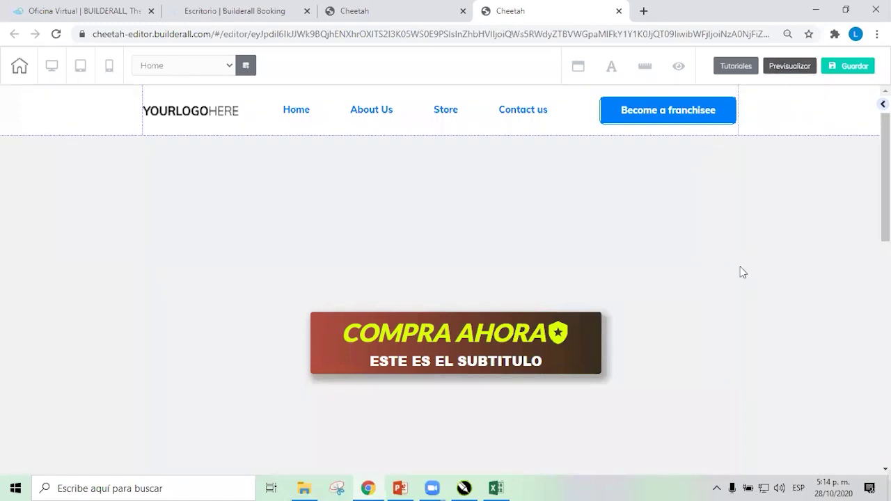
click(578, 360)
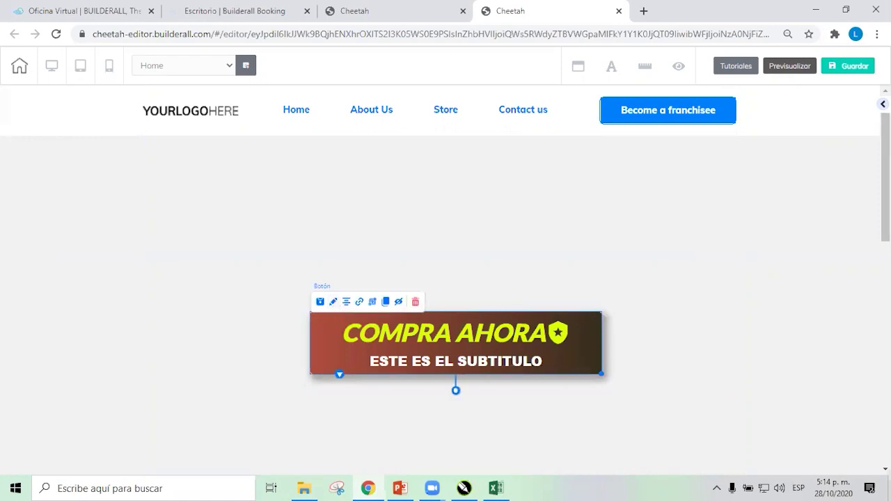
- Open the COMPRA AHORA button's settings down to the hover Color Degradado colours
click(883, 104)
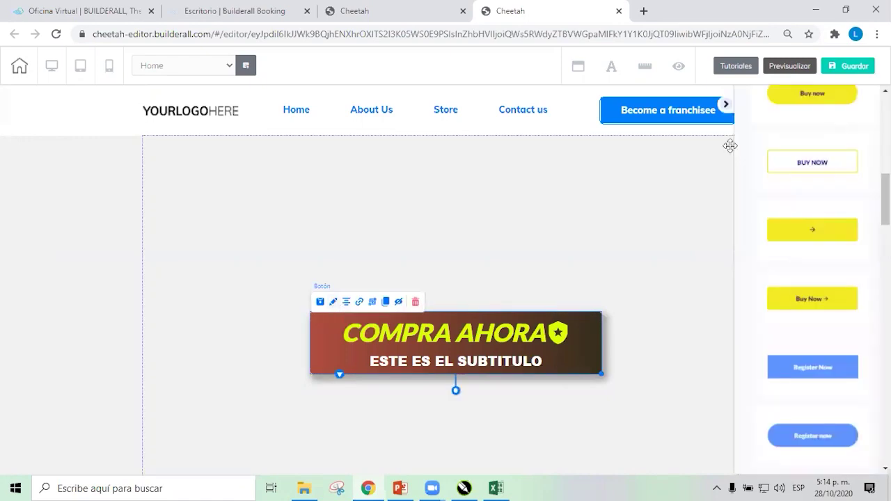
click(334, 302)
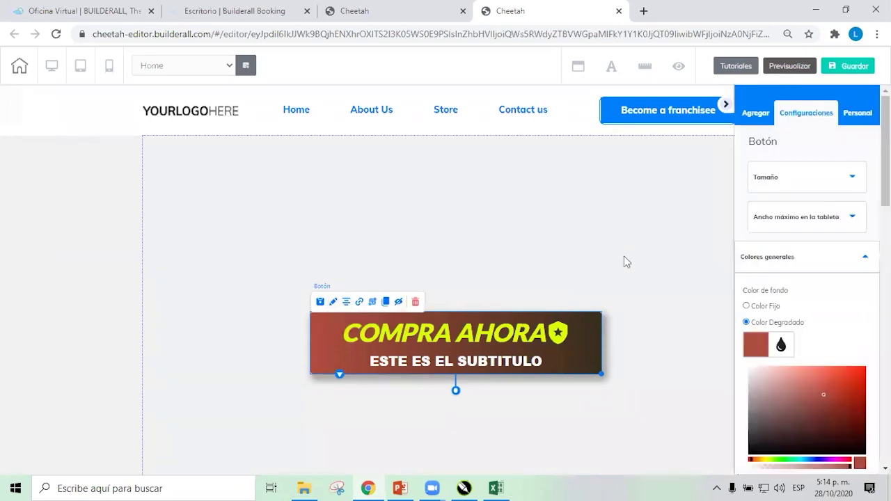
scroll(808, 278, down, 5)
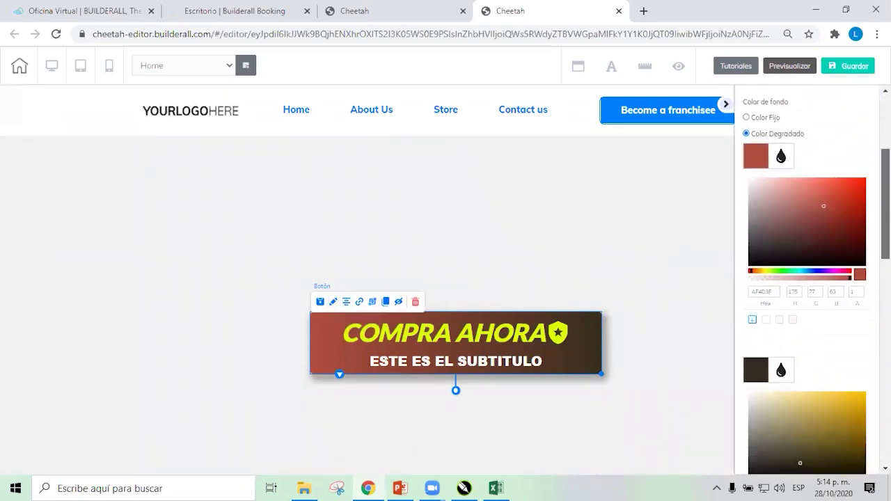
scroll(767, 235, down, 1)
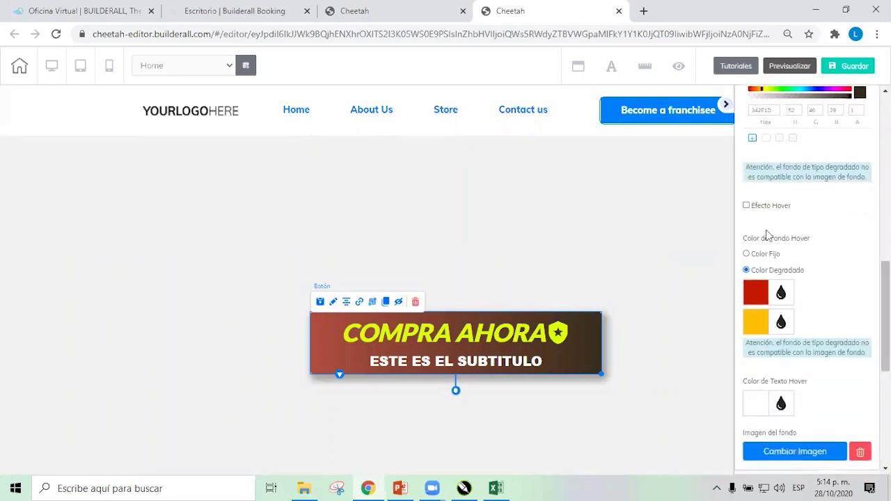
click(757, 292)
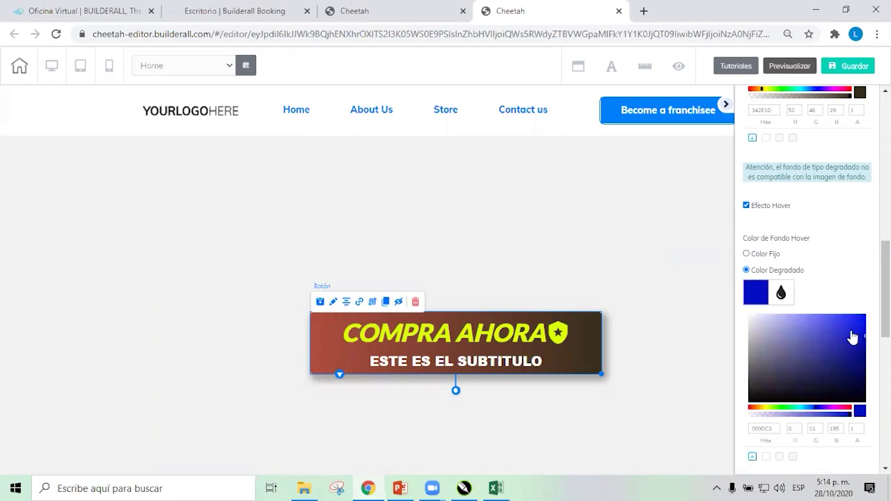
scroll(801, 314, down, 3)
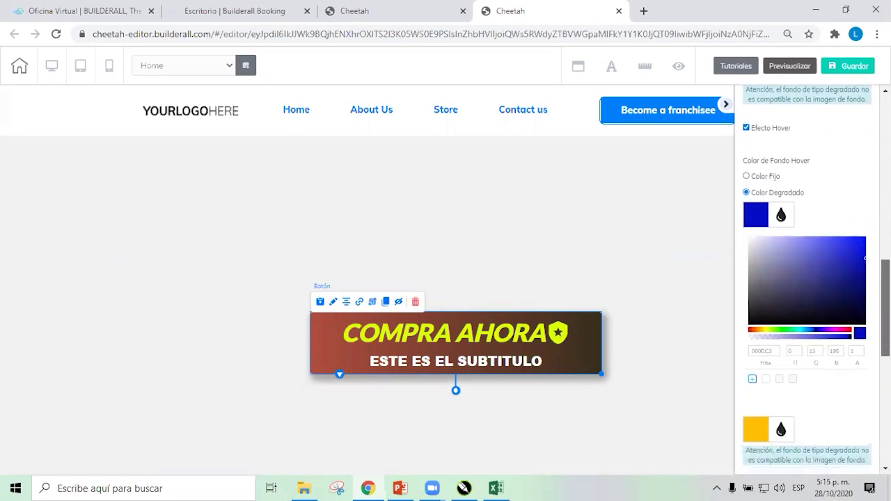
- Change the hover gradient's second colour from yellow to magenta FD00C2 and preview the page
click(757, 351)
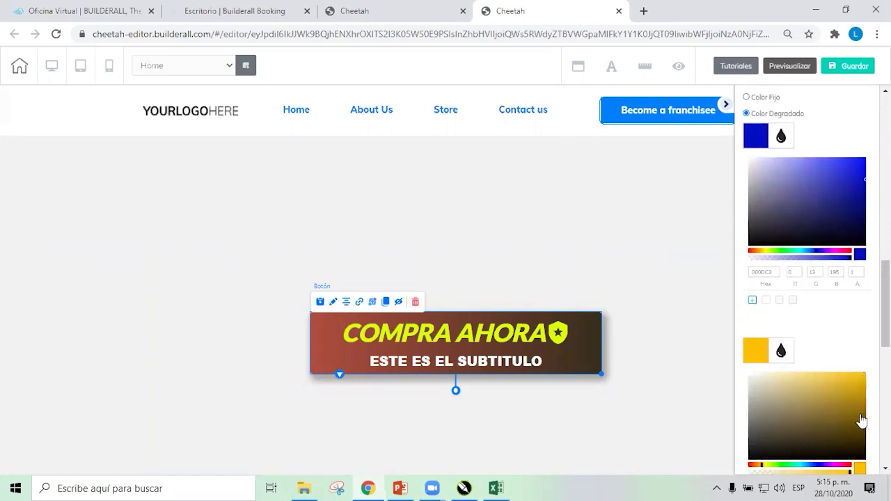
scroll(863, 390, down, 2)
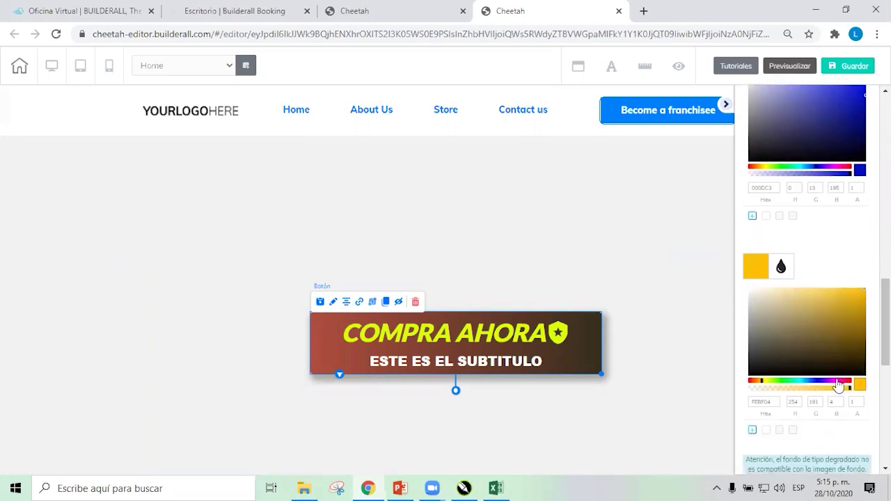
click(837, 381)
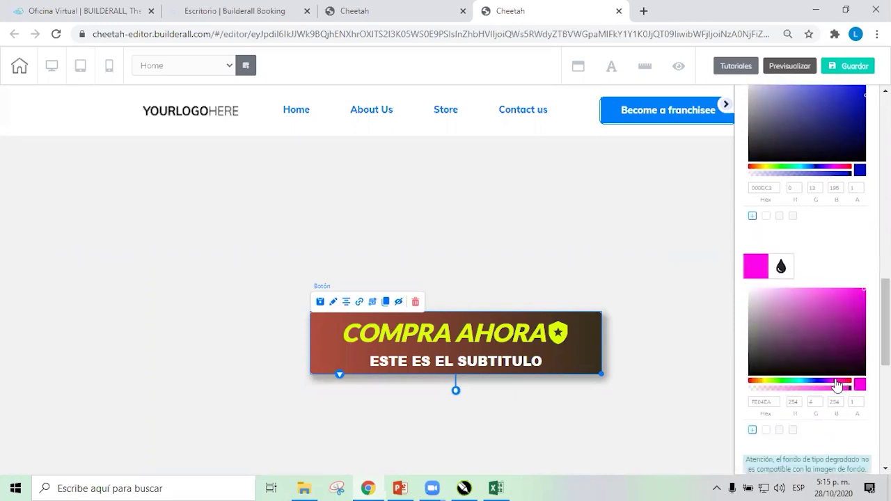
click(864, 291)
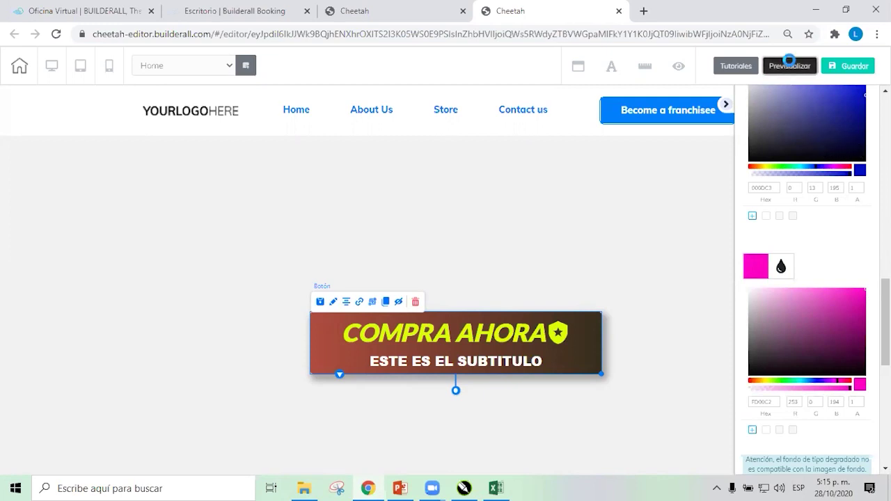
click(790, 65)
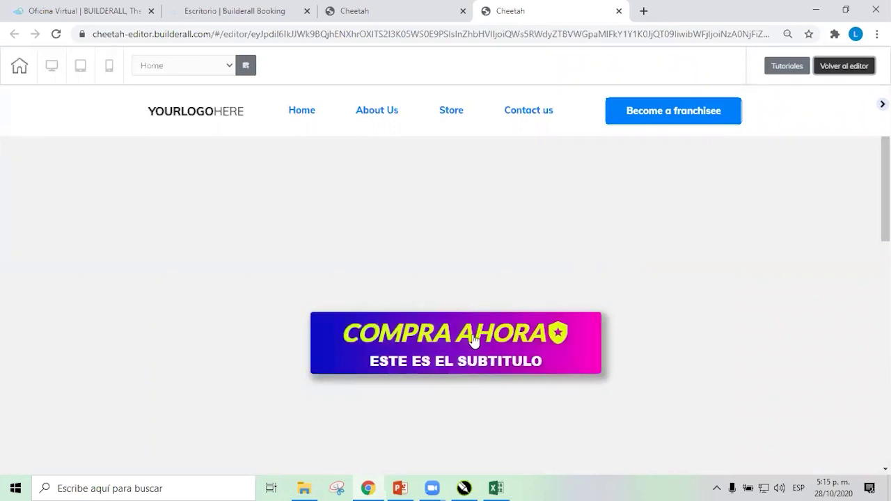
- Back in the editor, drag COMPRA AHORA lower within its panel and open the panel's Configuraciones
click(844, 67)
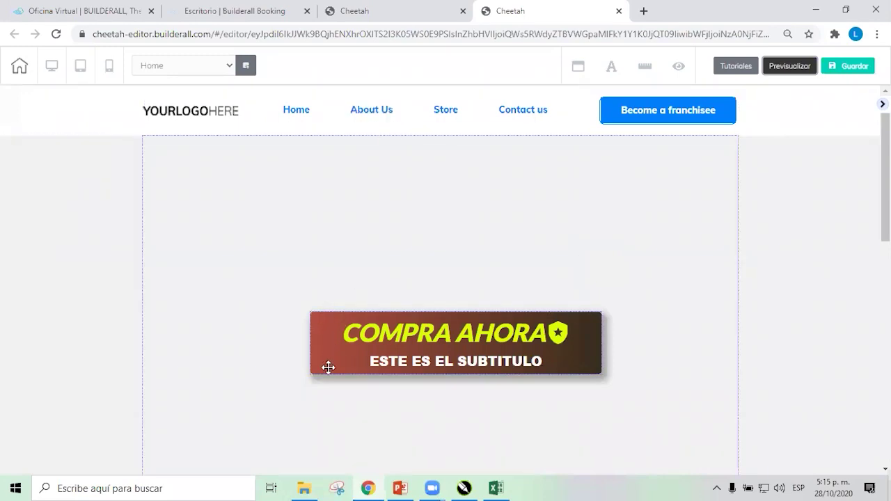
drag(328, 367, 318, 408)
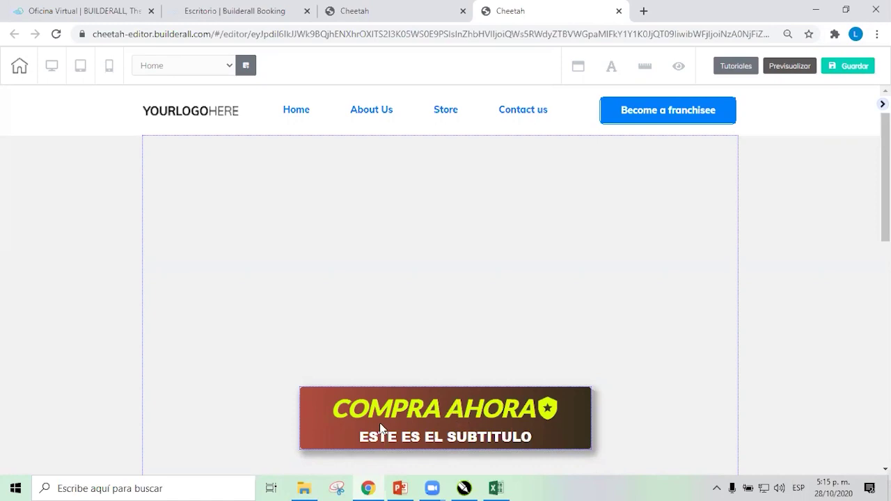
click(324, 416)
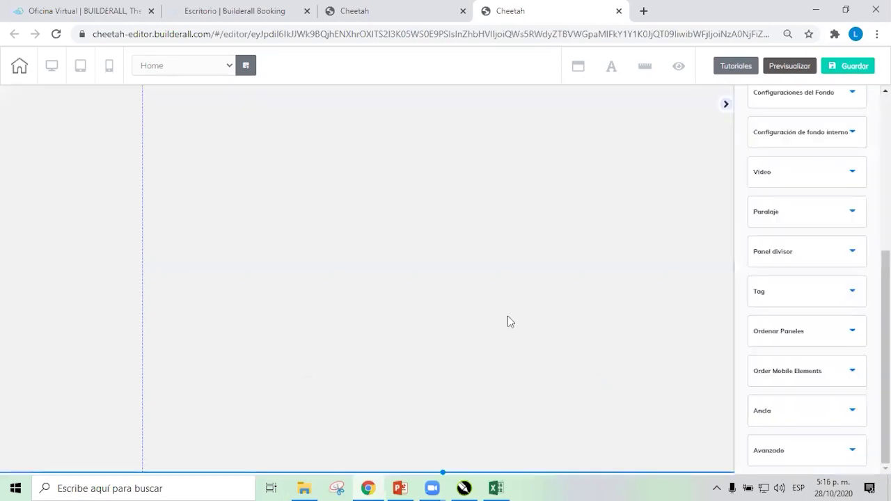
- Shorten the section by dragging its bottom border up
scroll(442, 230, up, 2)
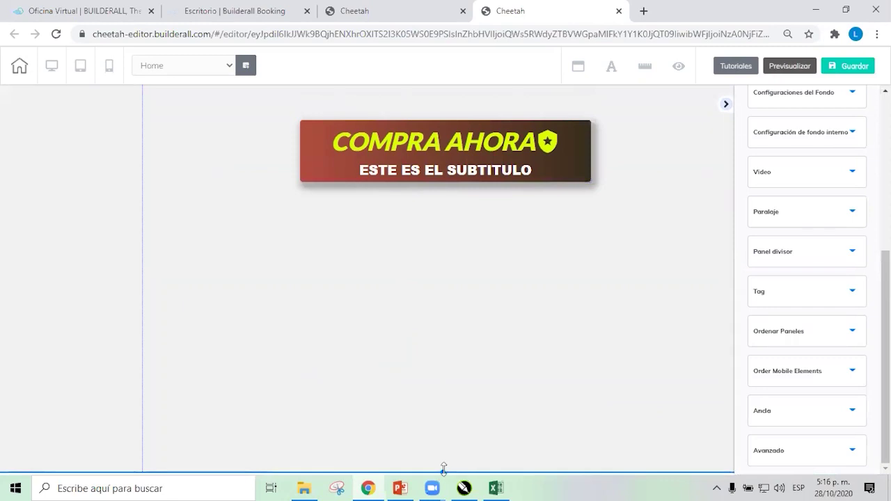
scroll(436, 339, up, 1)
scroll(436, 340, up, 5)
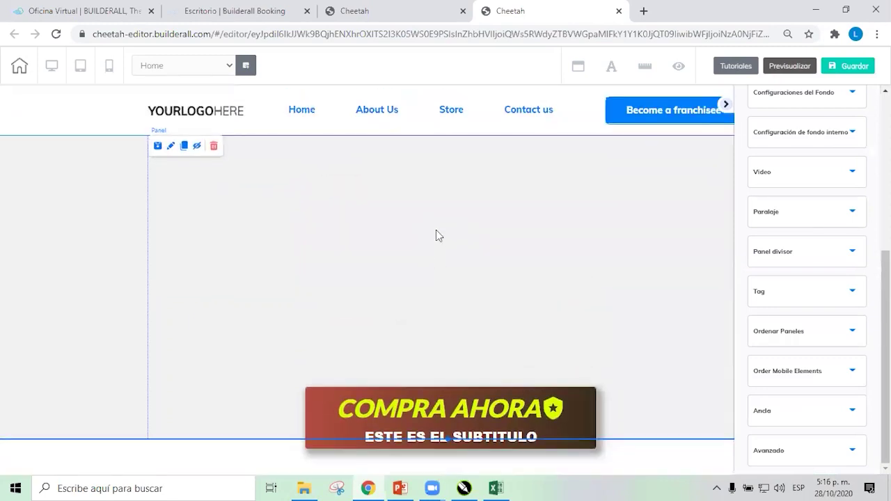
drag(447, 430, 447, 356)
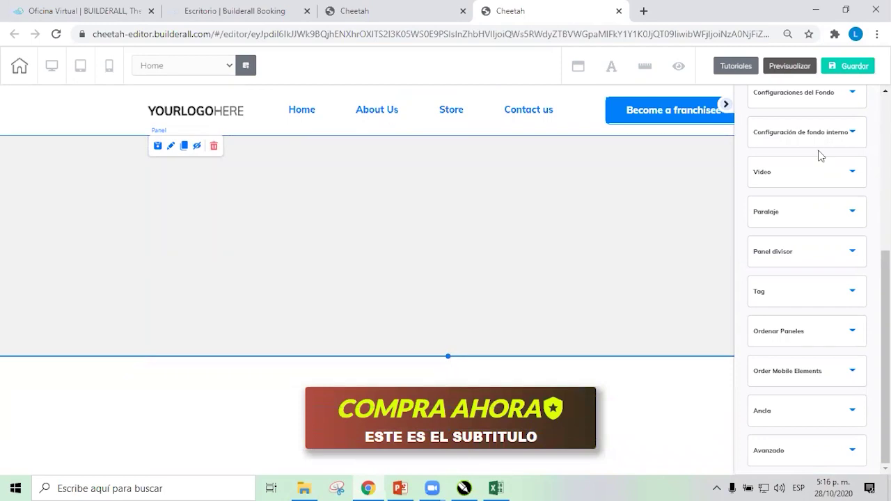
- Clone the section and drag the COMPRA AHORA button into the new copy
click(185, 148)
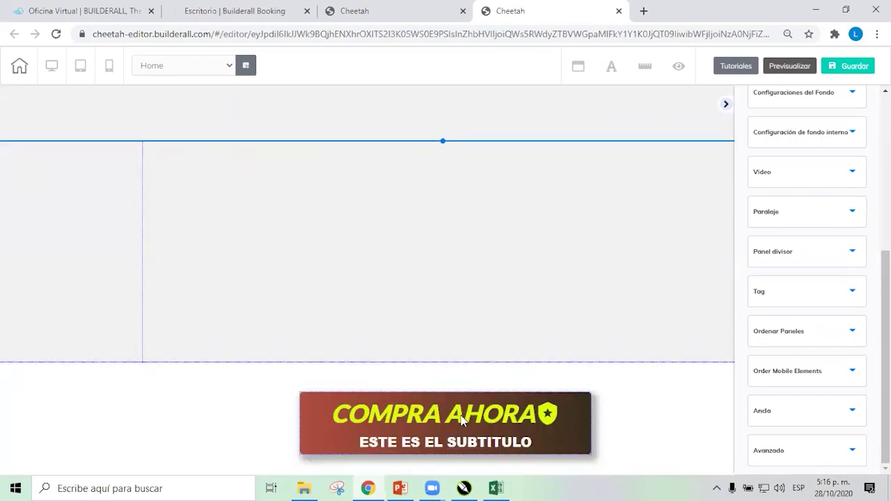
mouse_move(461, 420)
mouse_down()
mouse_move(448, 331)
mouse_move(419, 259)
mouse_move(426, 312)
mouse_move(457, 304)
mouse_up()
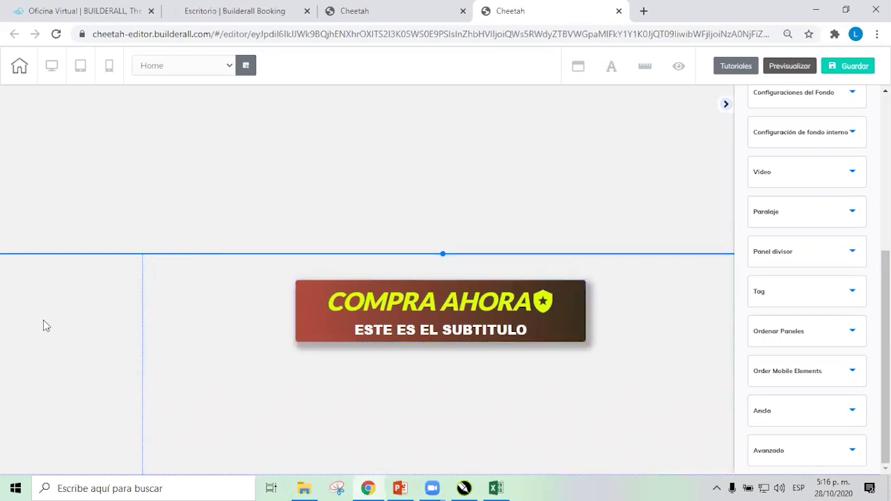
mouse_move(204, 322)
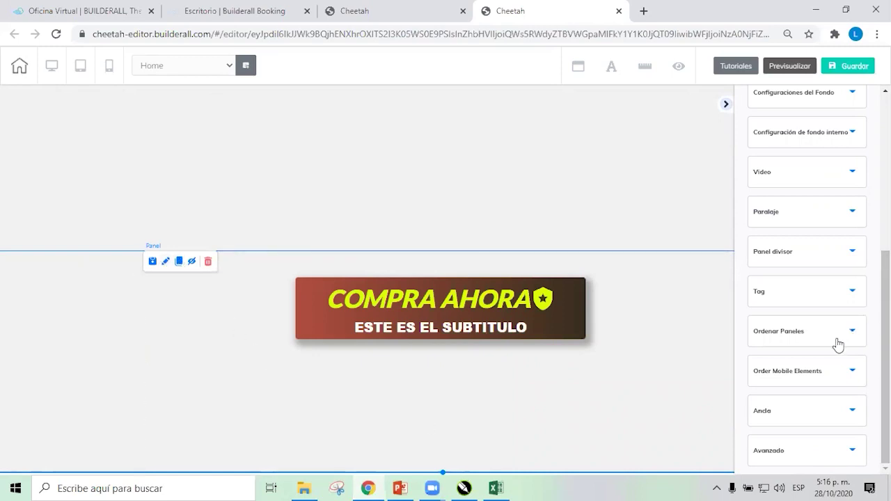
- Enable Ocultar Panel on the button's section with Ocultar por (seg) set to 5
scroll(837, 346, up, 1)
scroll(837, 346, up, 3)
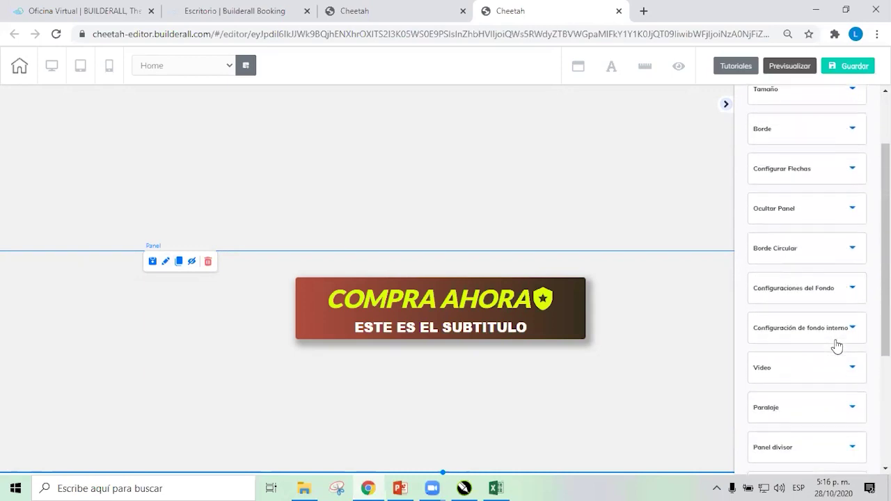
scroll(837, 346, up, 2)
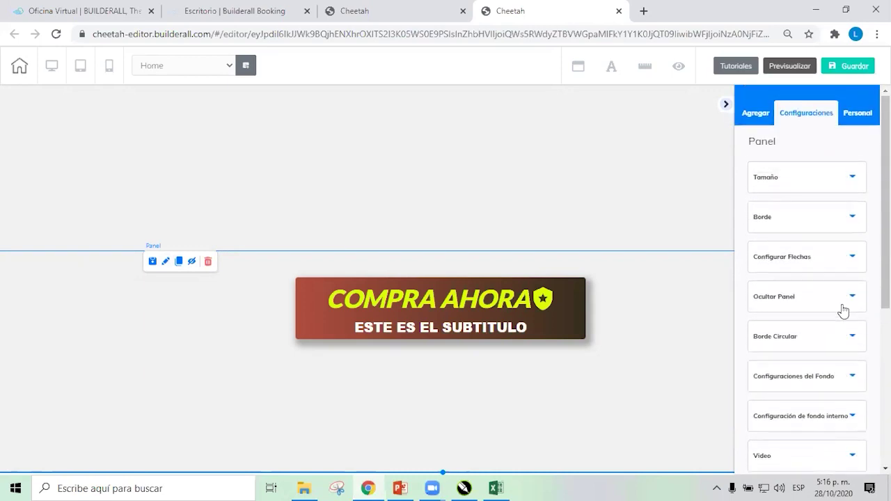
click(818, 304)
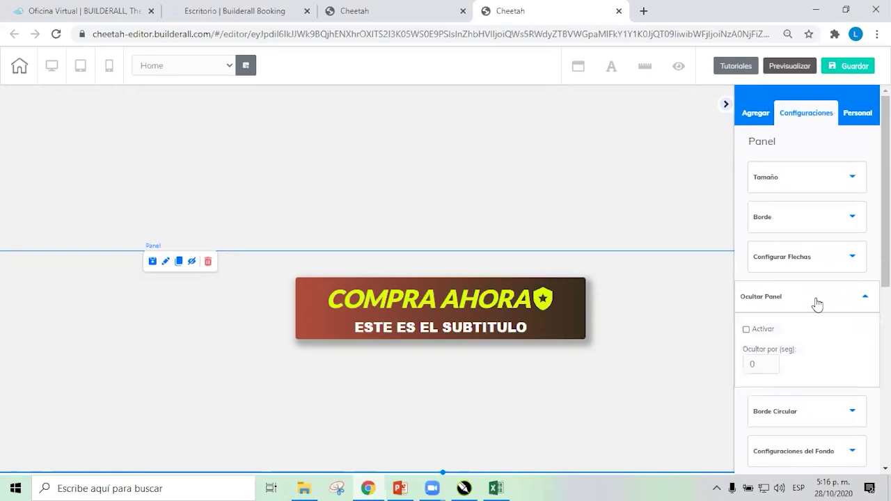
click(747, 332)
double_click(745, 362)
click(688, 358)
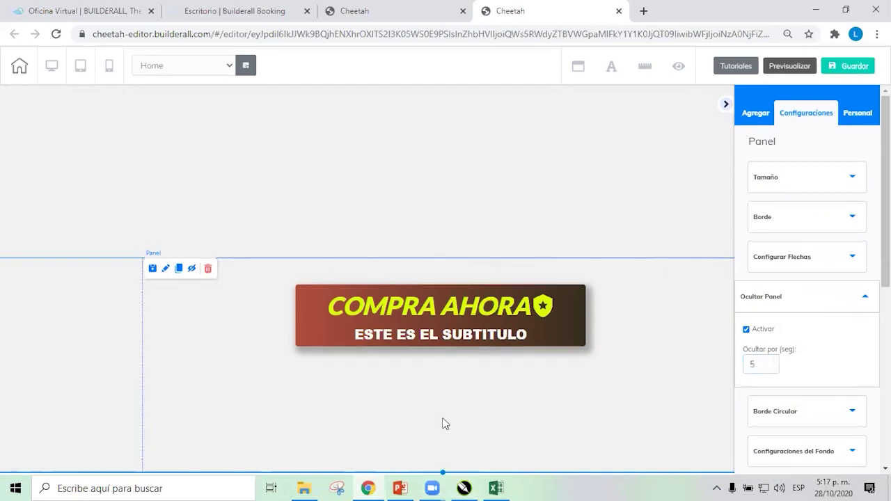
scroll(446, 418, up, 2)
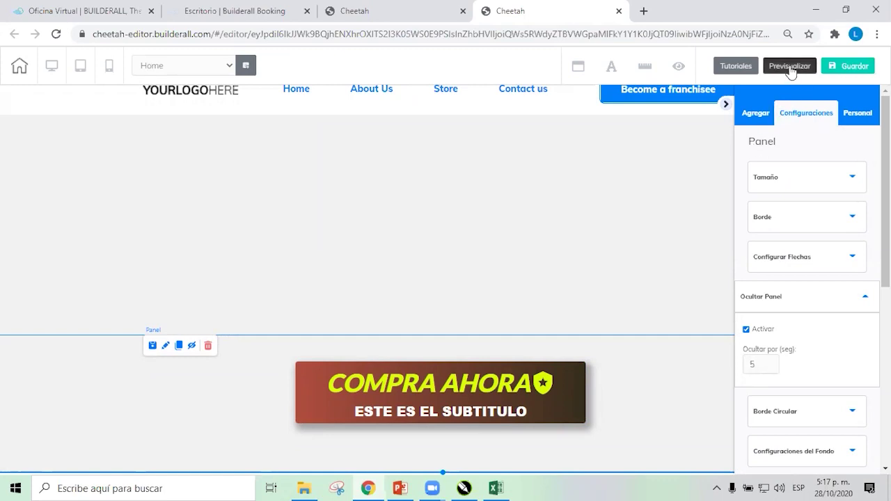
- Preview the delayed section, return to the editor, and open the COMPRA AHORA Botón settings
click(789, 66)
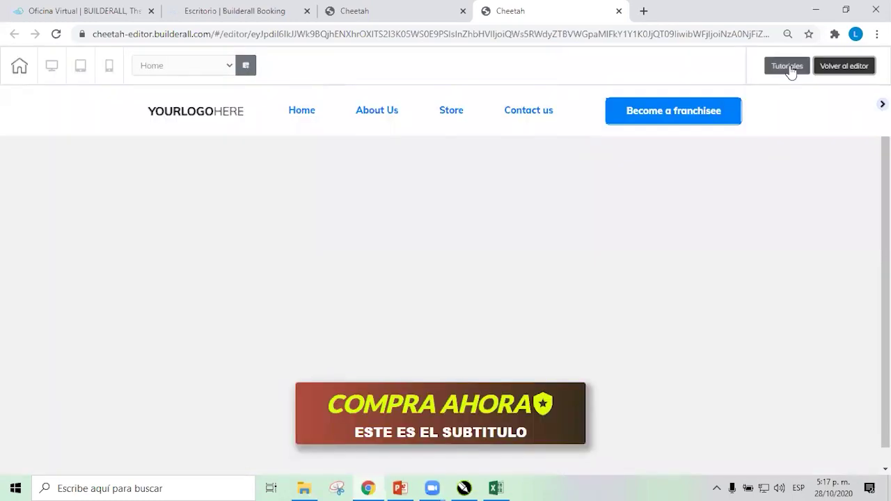
click(845, 65)
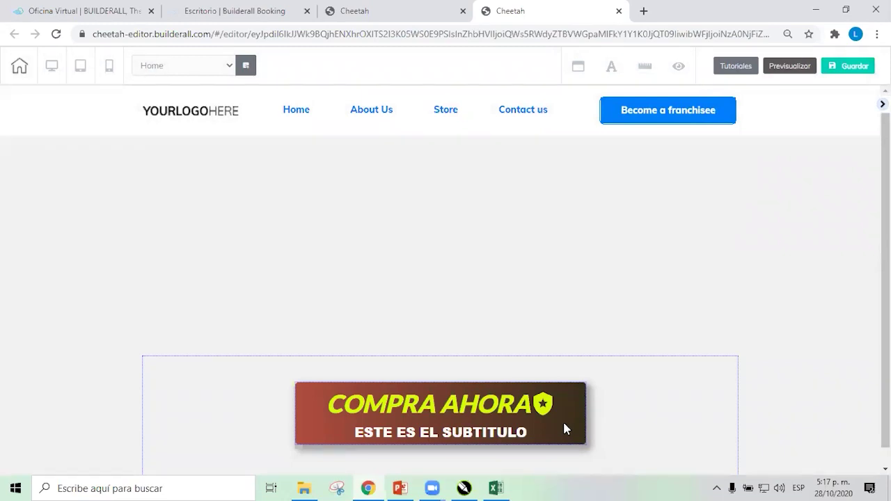
click(565, 427)
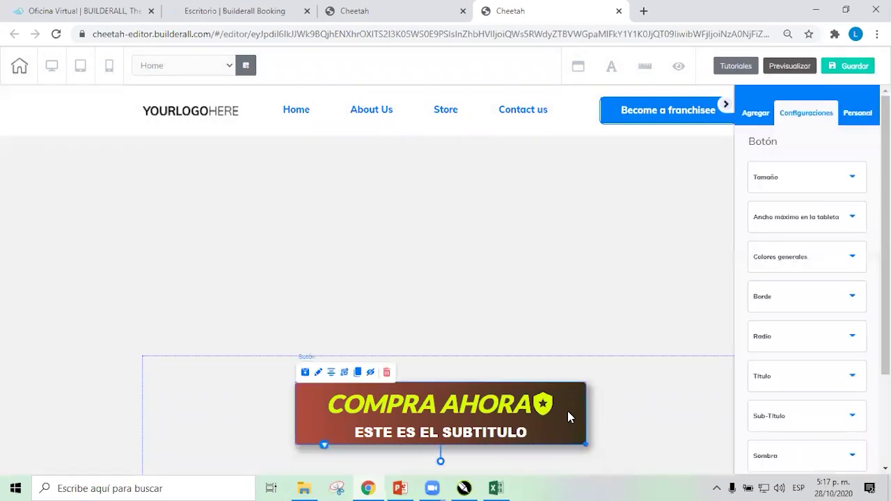
- Save the site, confirm publishing with Está bien, and close the Ya está listo! dialog
click(849, 66)
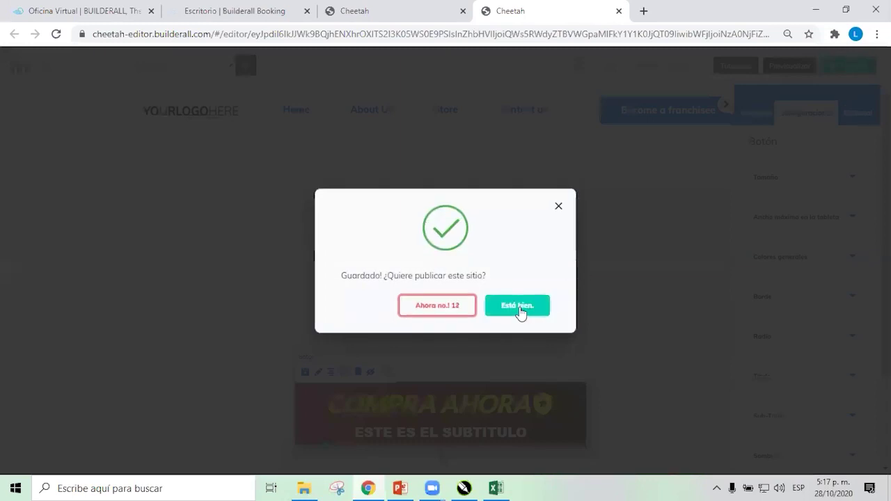
click(520, 310)
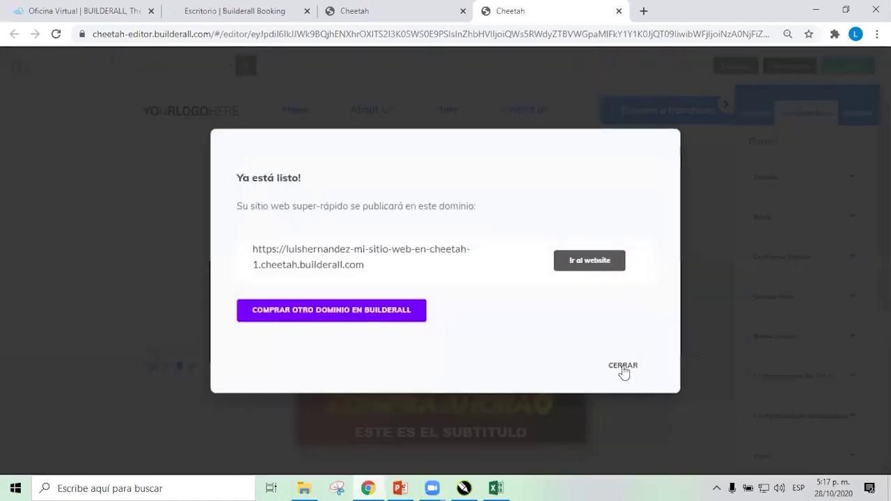
click(623, 367)
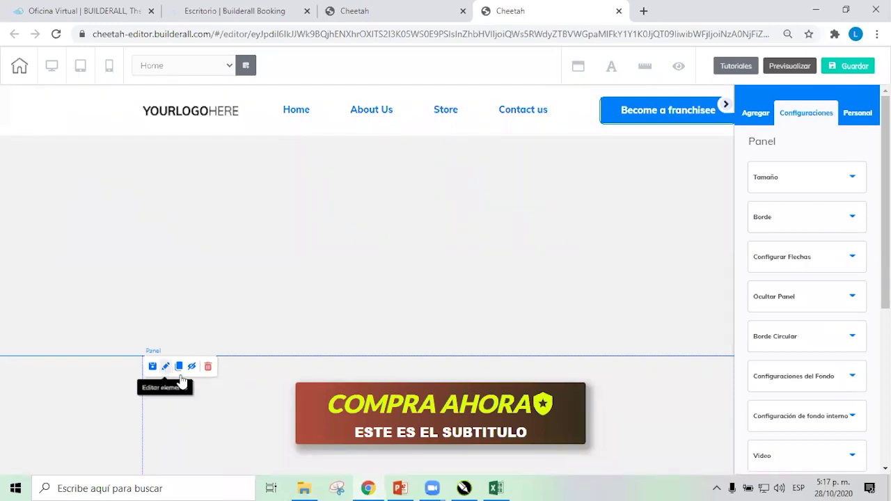
- Expand the Ocultar Panel options and preview the page once more
click(818, 298)
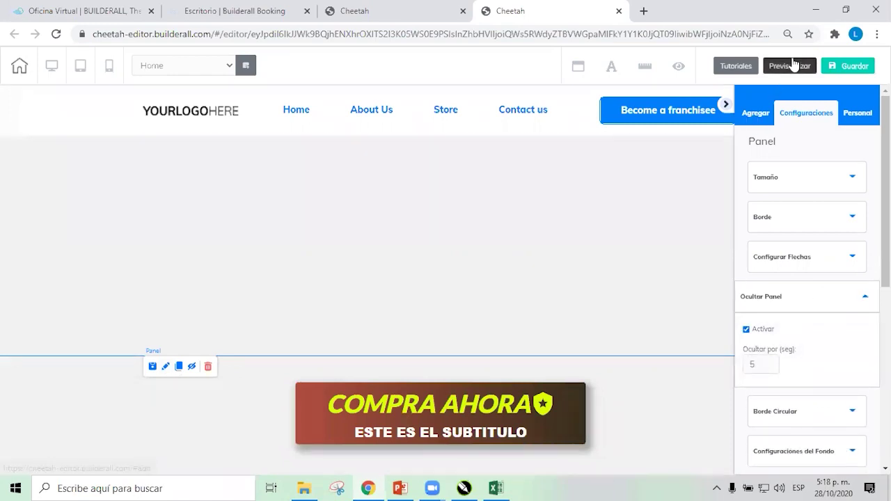
click(792, 65)
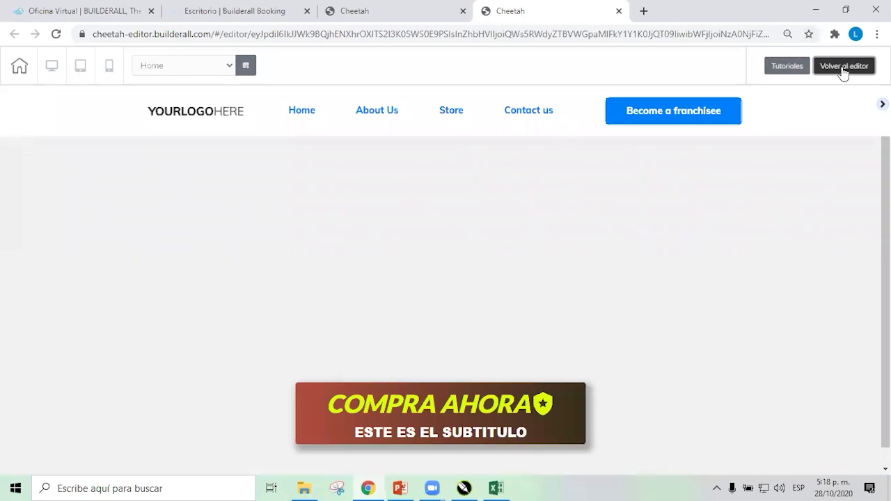
click(843, 68)
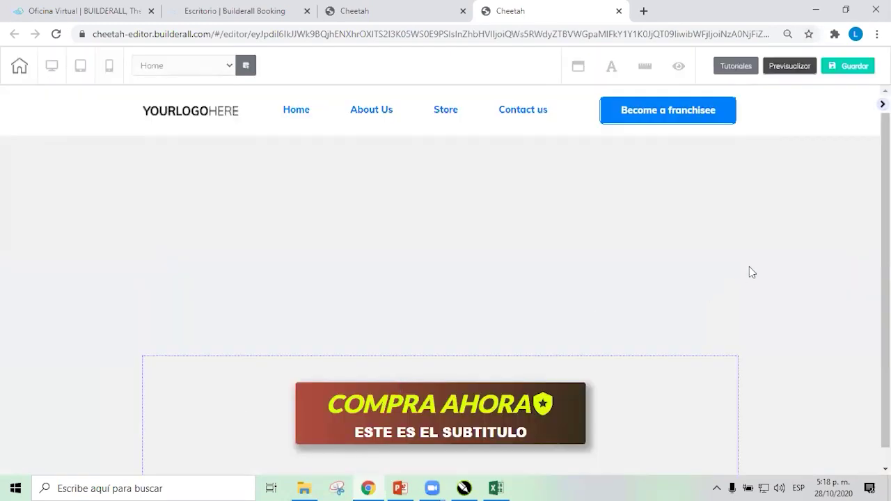
- Change the panel's Ocultar por (seg) delay to 15 and preview the page
click(749, 268)
double_click(757, 365)
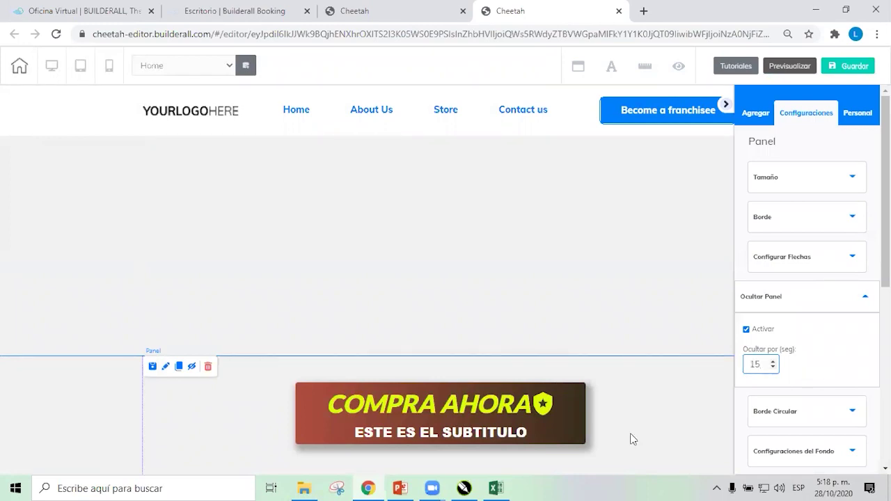
click(826, 369)
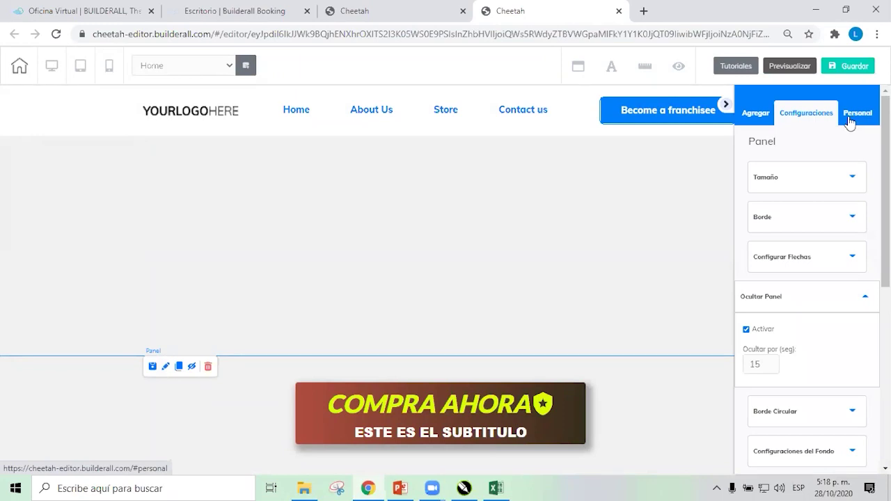
click(790, 66)
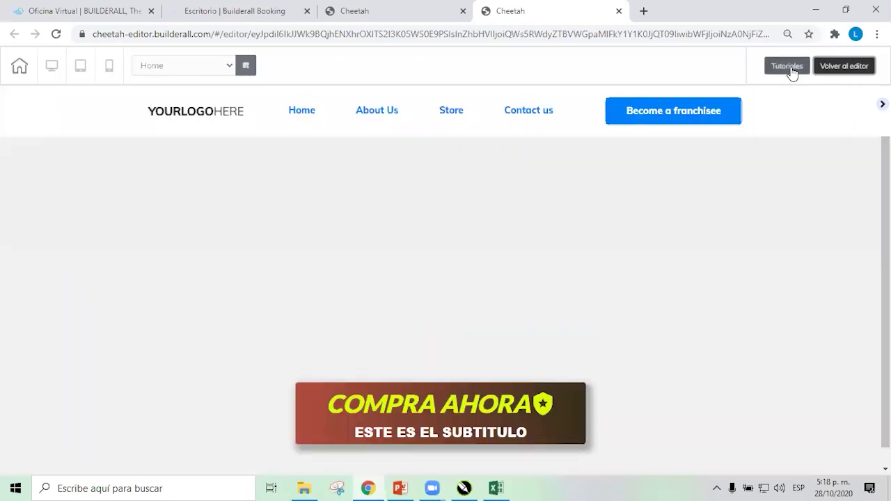
- Open the live HOME page via Ir al sitio web from the dashboard, then return to the editor
click(371, 12)
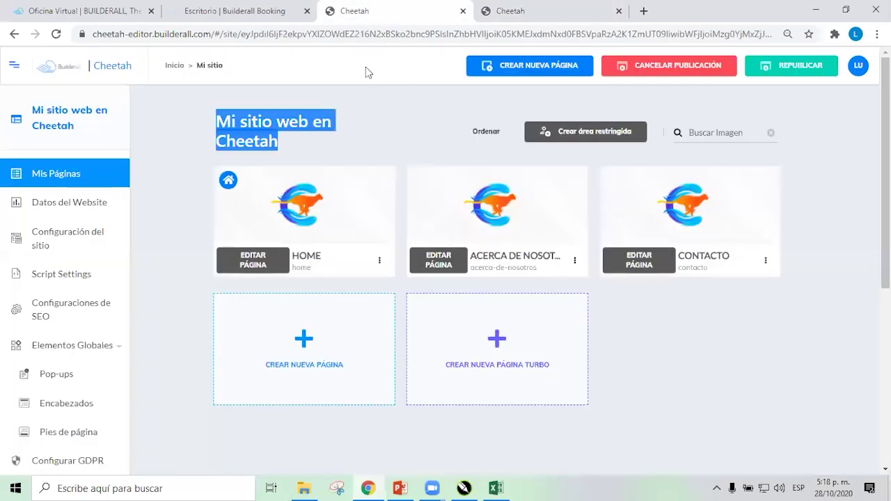
click(379, 260)
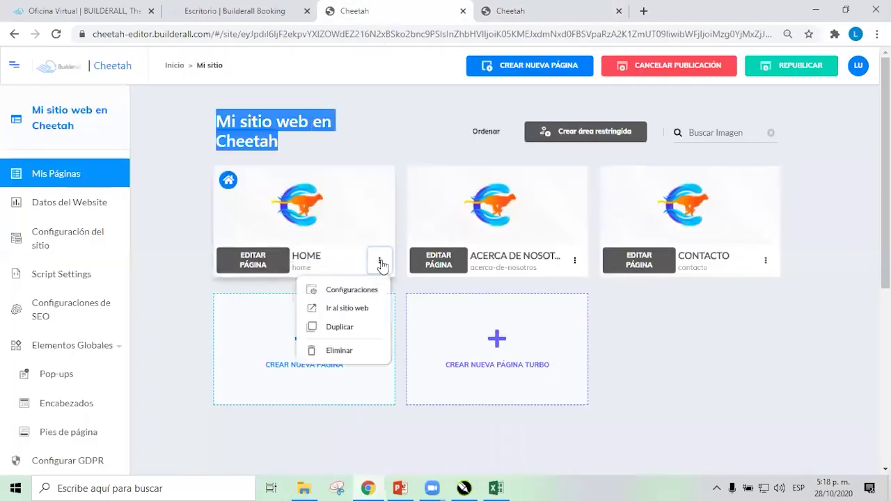
click(352, 308)
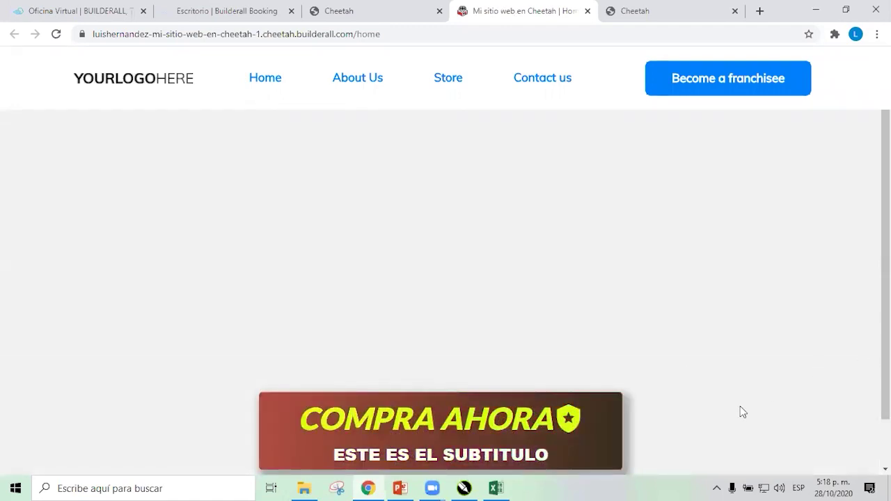
click(387, 14)
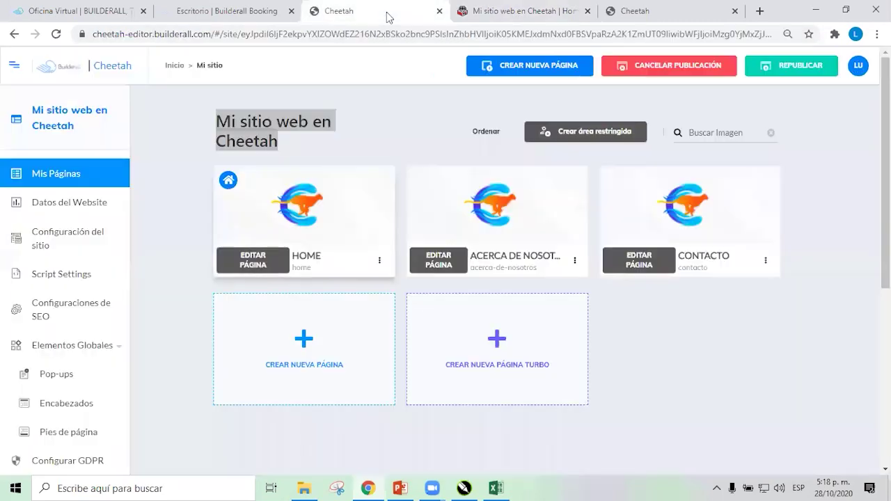
click(533, 11)
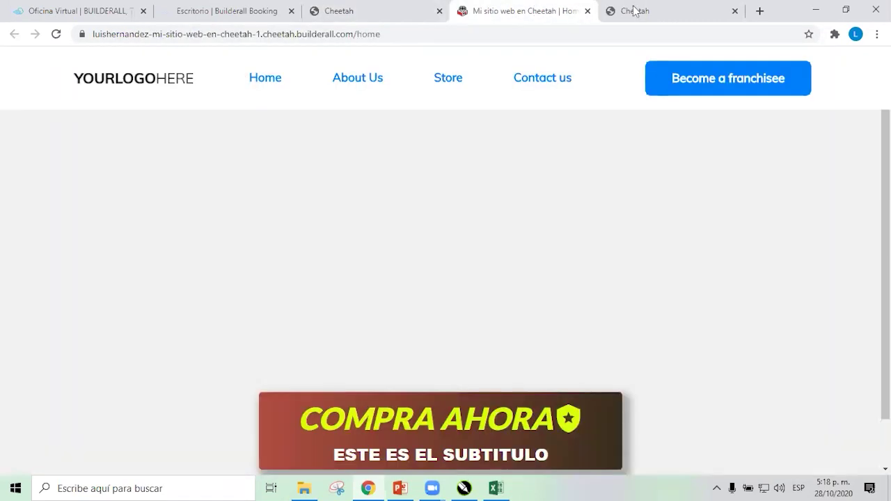
click(655, 14)
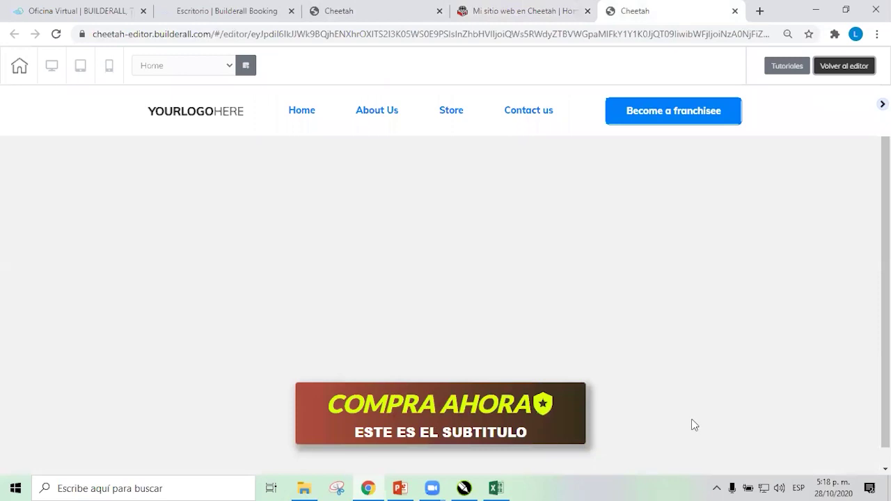
click(848, 70)
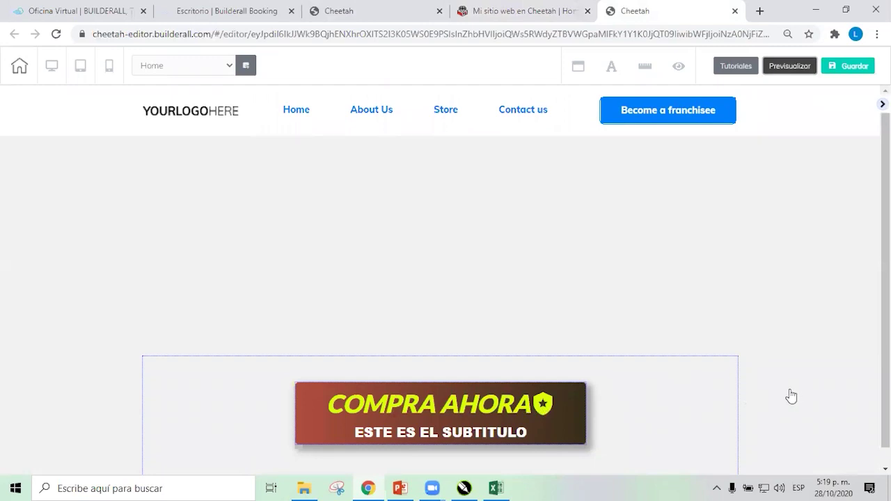
- Drag the COMPRA AHORA button slightly right and down within the lower section
click(374, 410)
drag(375, 410, 325, 422)
drag(273, 416, 368, 434)
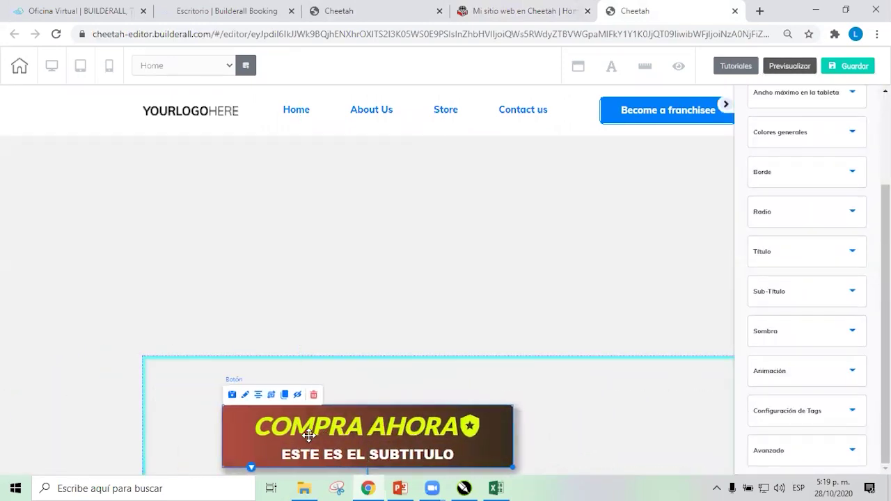
drag(313, 454, 362, 439)
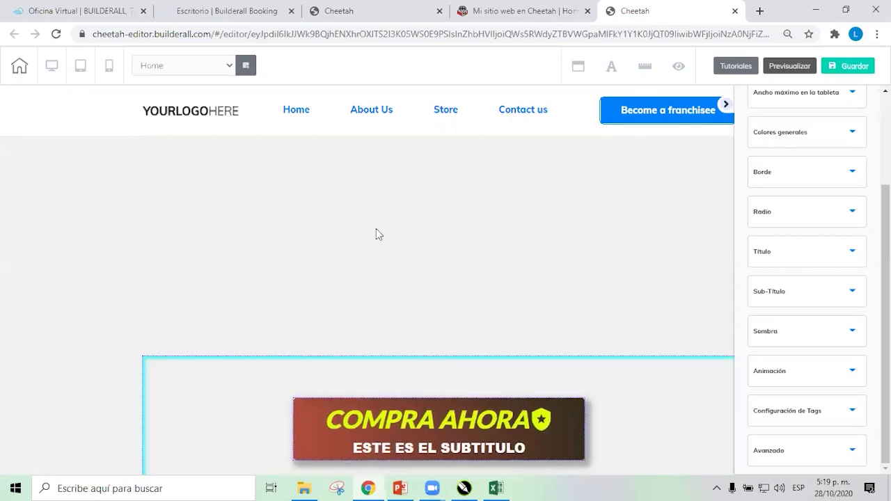
click(411, 263)
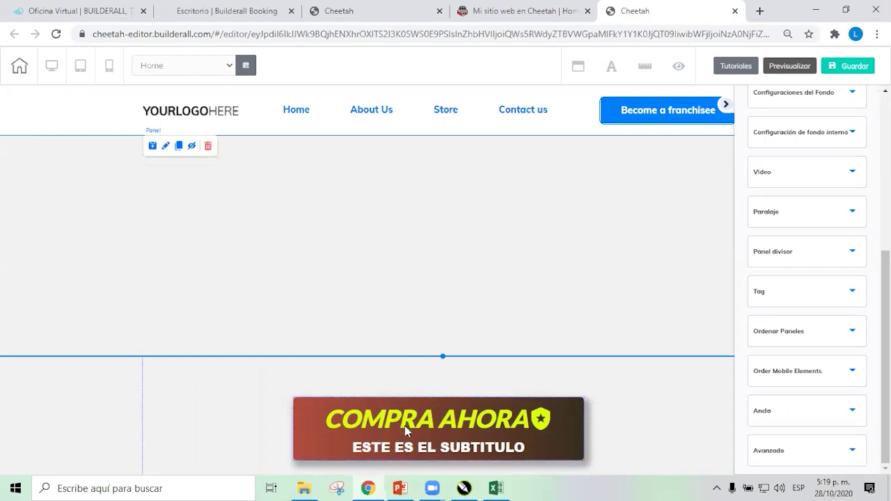
drag(406, 428, 413, 424)
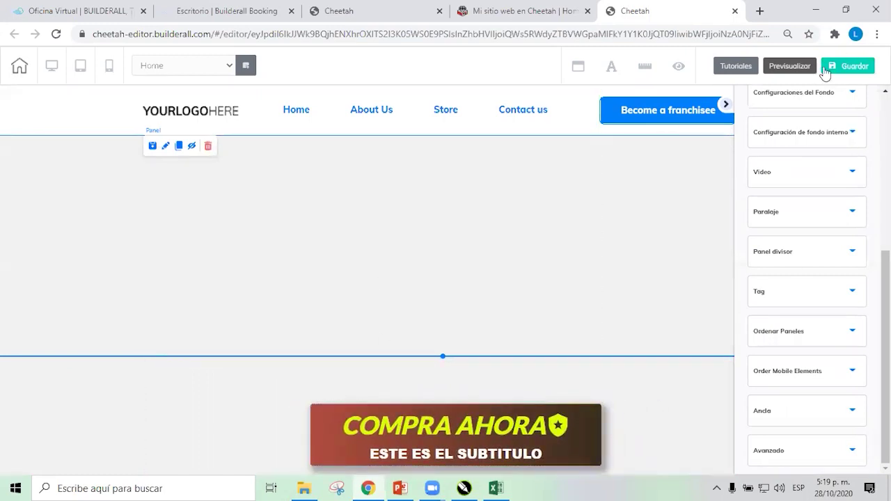
- Preview the repositioned button, return to the editor, and save the page
click(791, 67)
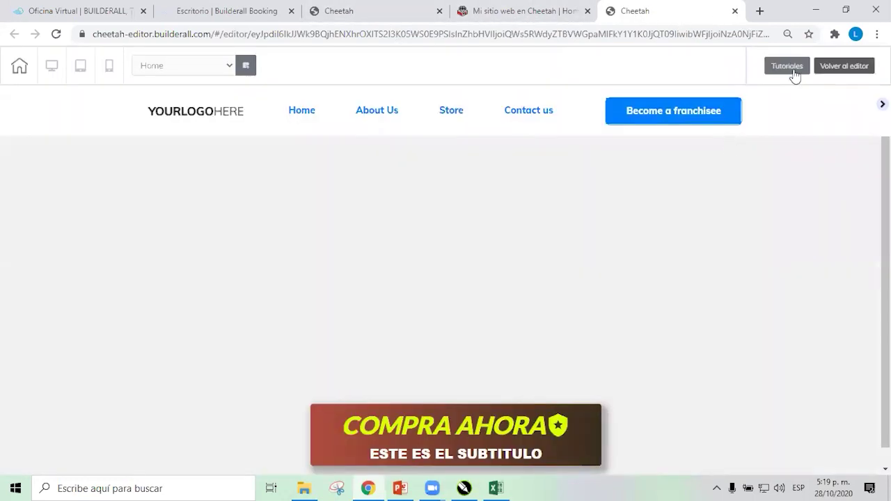
click(848, 68)
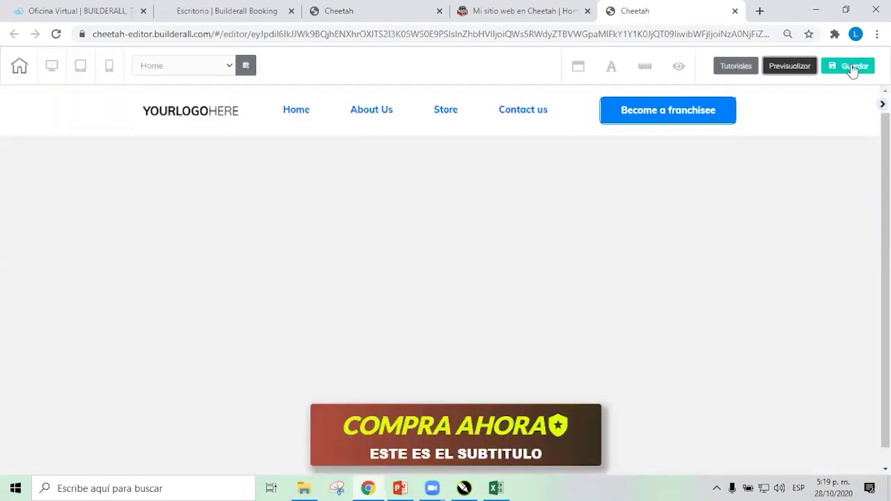
click(863, 70)
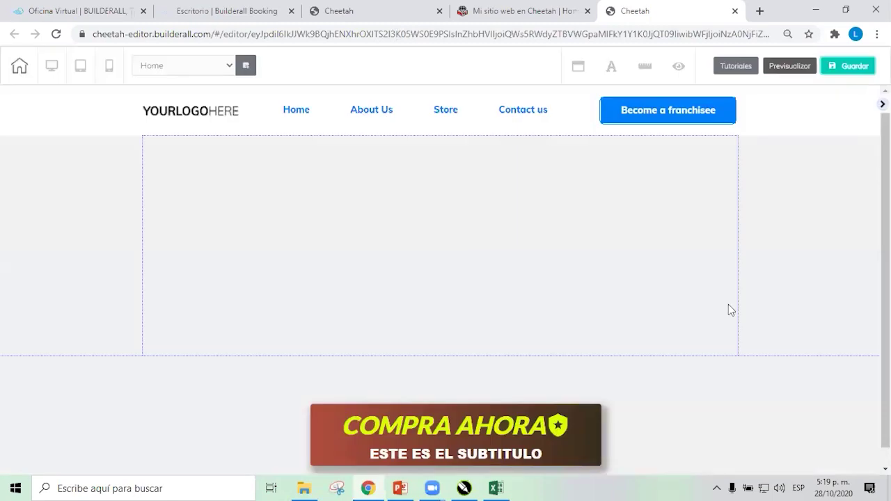
- Save the page and publish the site with Está bien, closing the confirmation
click(856, 65)
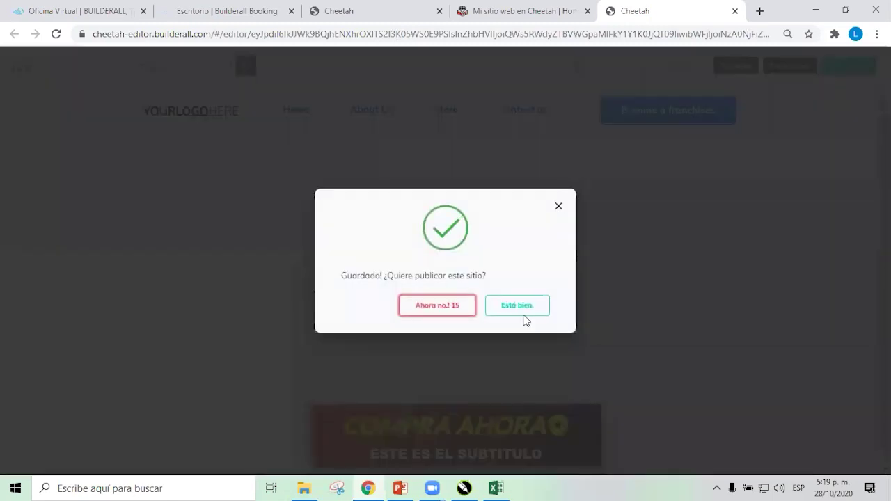
click(513, 301)
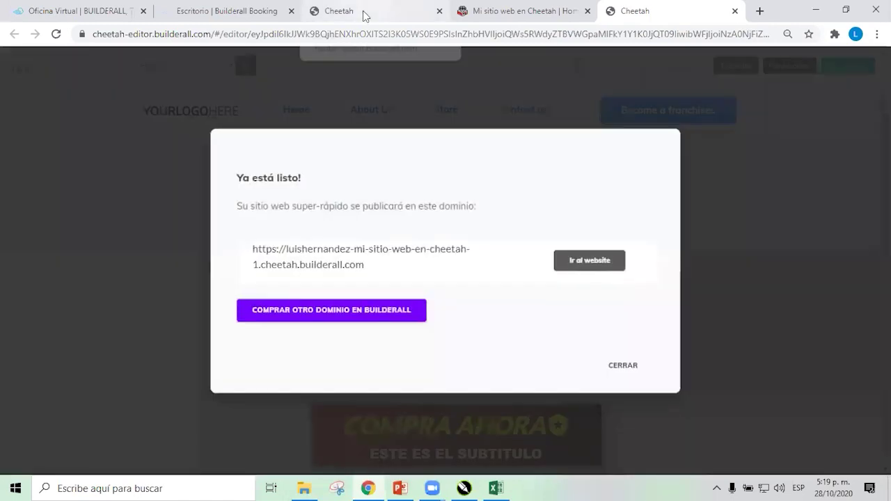
click(622, 365)
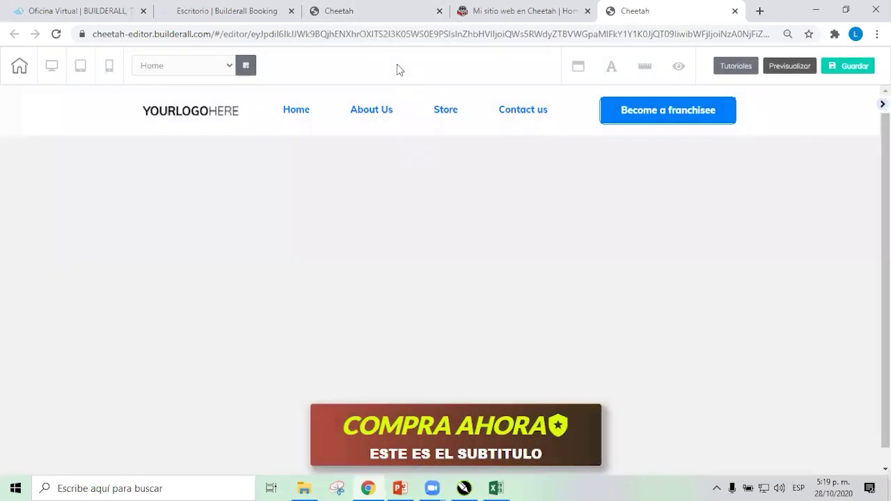
- Reload the live site to view the moved COMPRA AHORA button, then return to the editor
click(488, 11)
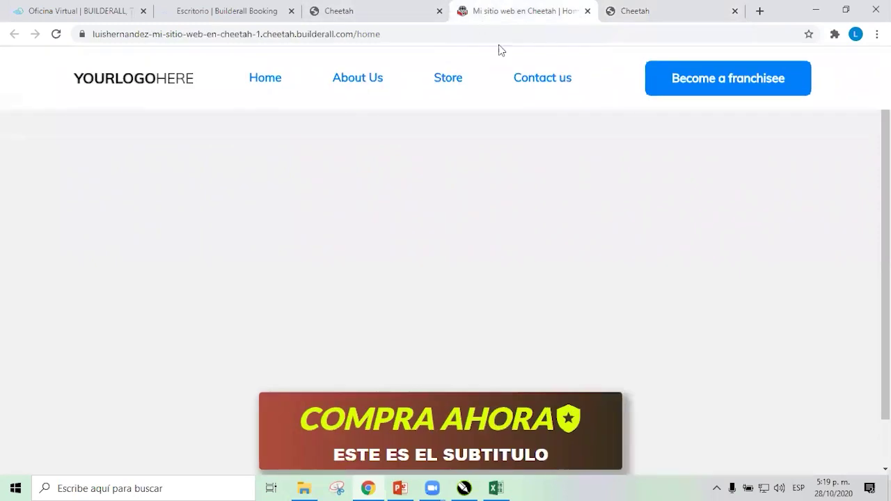
click(55, 33)
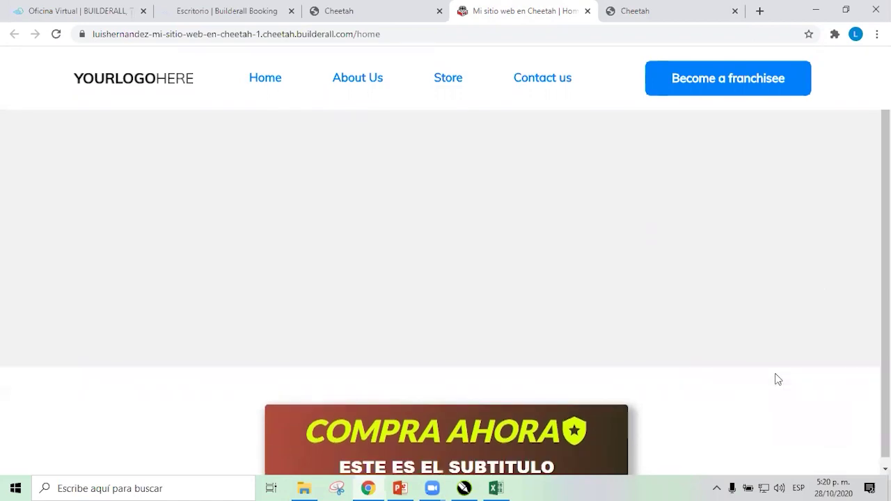
click(364, 11)
click(493, 11)
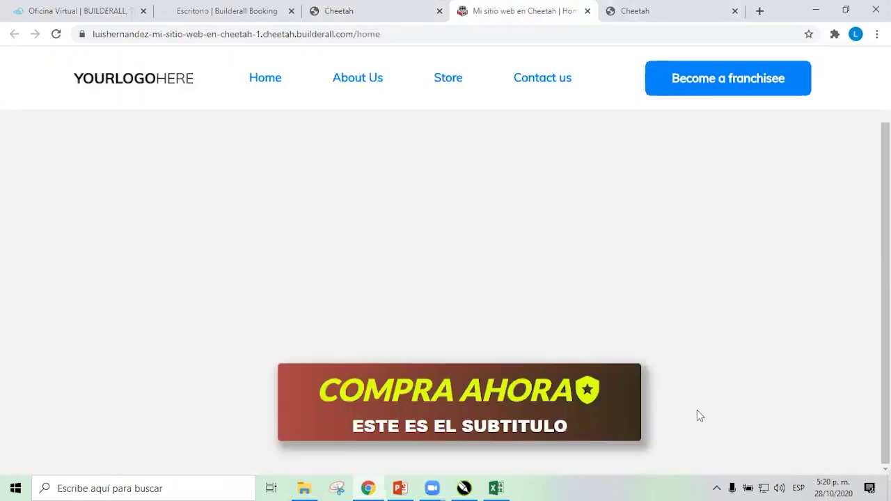
click(642, 10)
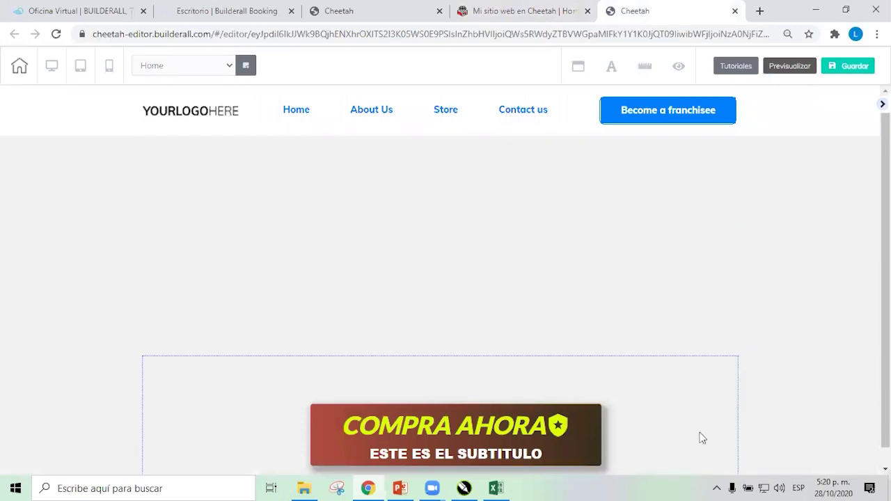
- Delete the empty panel section and the lower COMPRA AHORA button
click(497, 318)
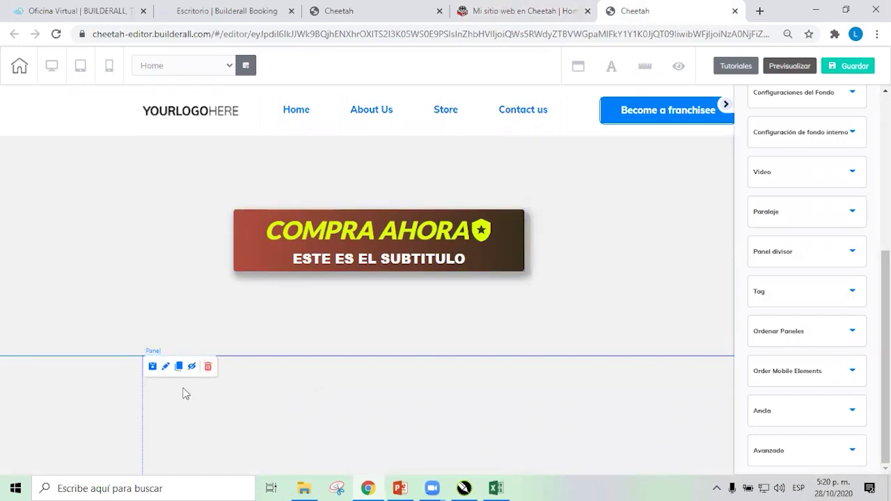
click(208, 367)
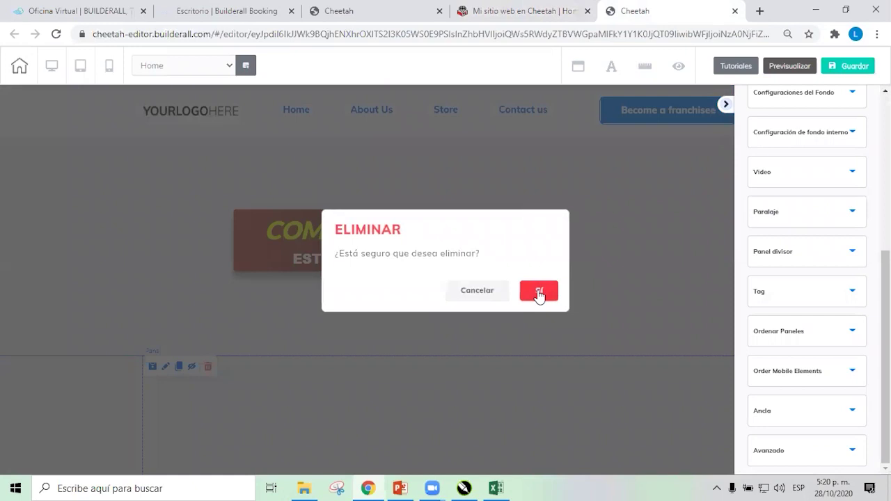
click(539, 293)
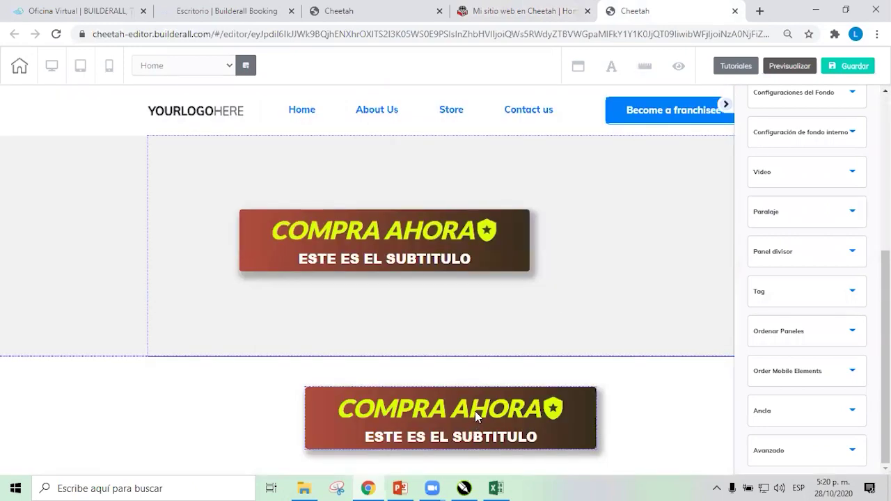
click(307, 408)
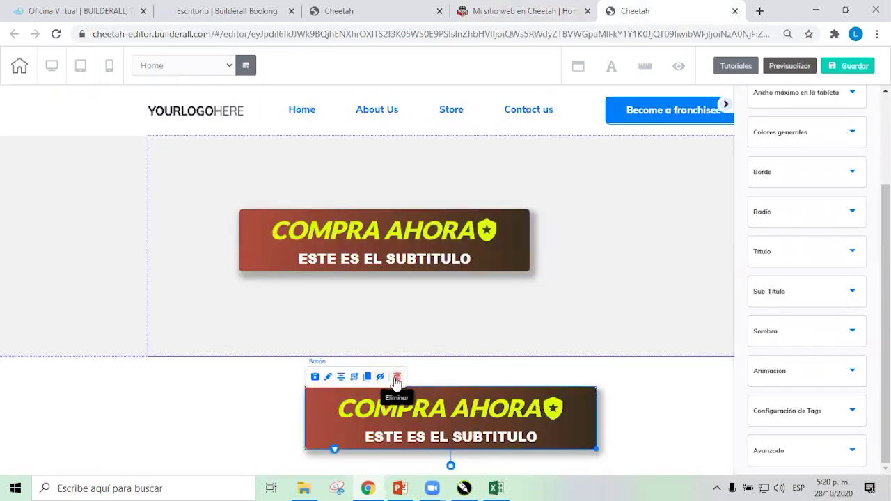
click(396, 378)
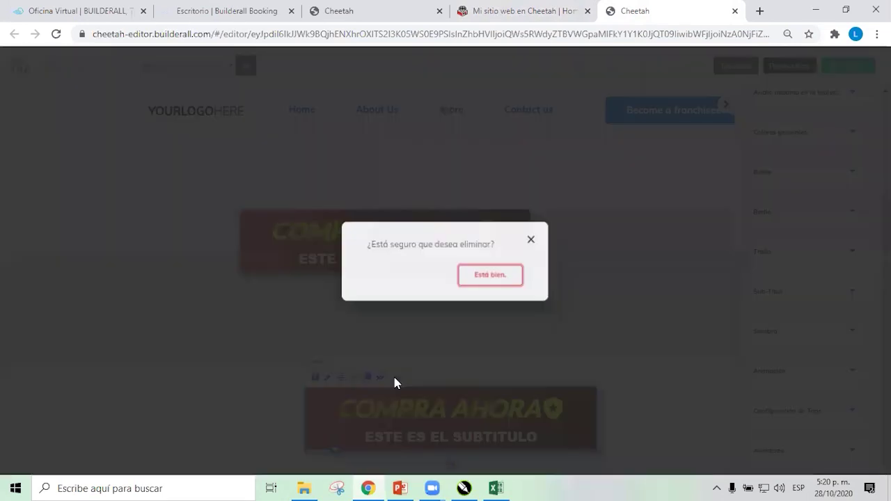
click(486, 276)
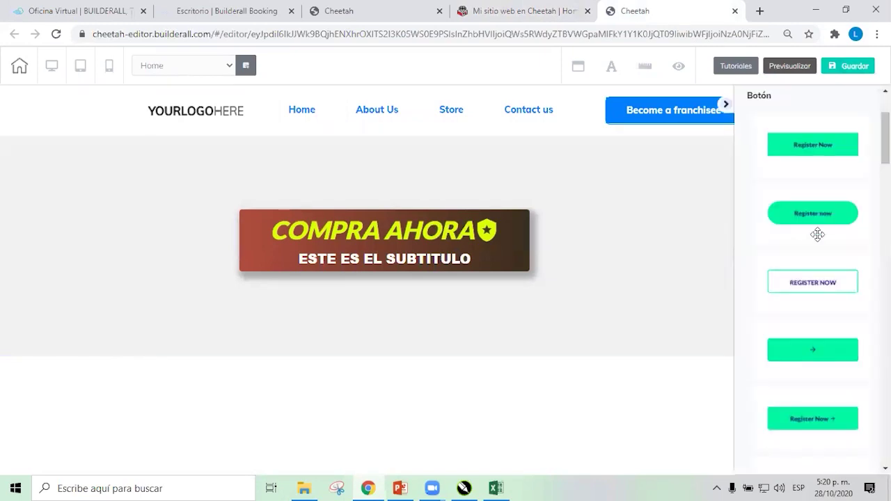
- Add a Panel en blanco and remove its placeholder text box
click(755, 146)
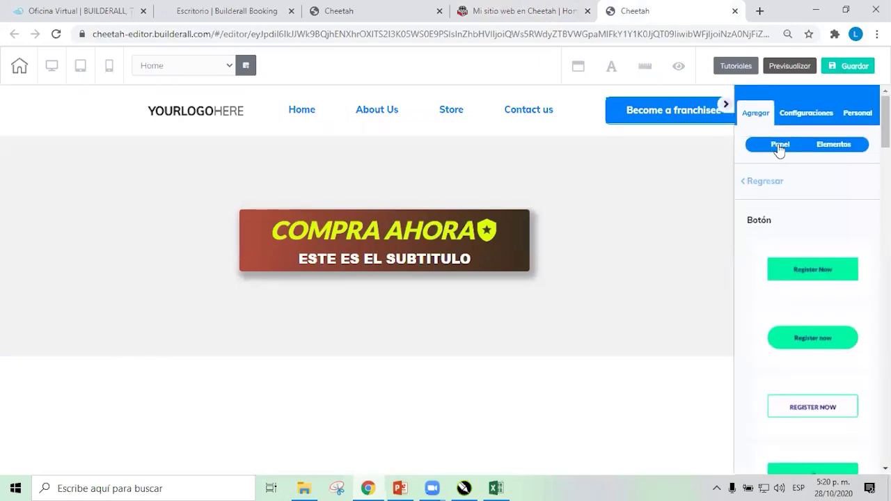
click(788, 256)
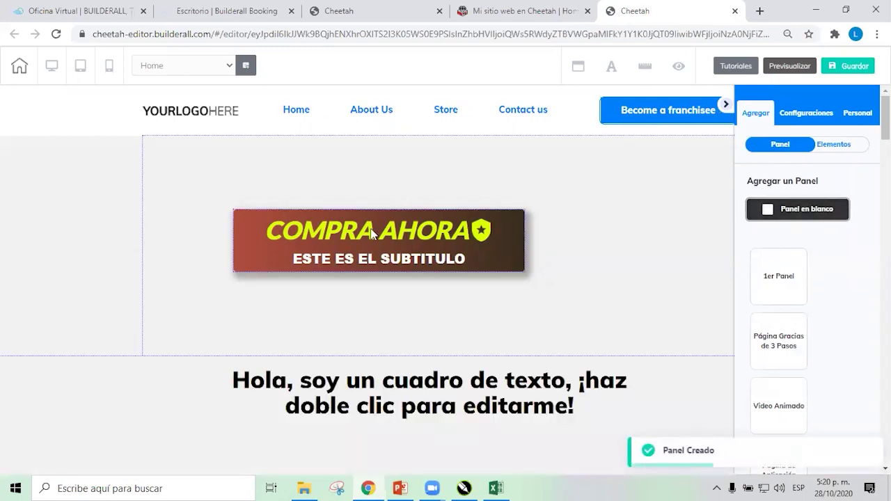
click(387, 404)
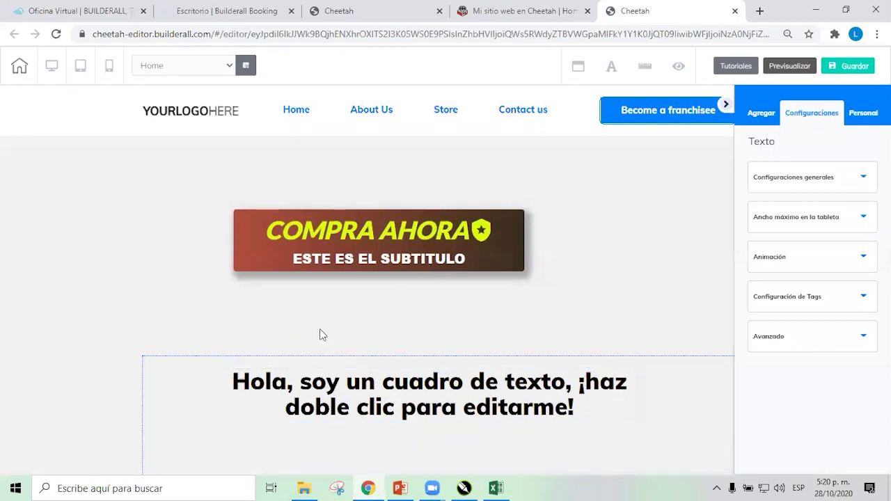
double_click(435, 380)
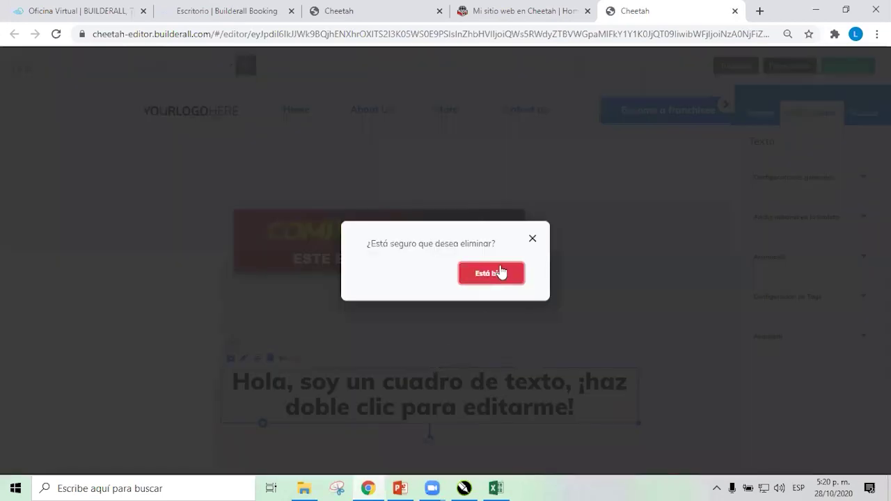
click(499, 271)
- Put COMPRA AHORA in the new panel, hide it for 5 seconds, then save and publish
drag(257, 271, 302, 408)
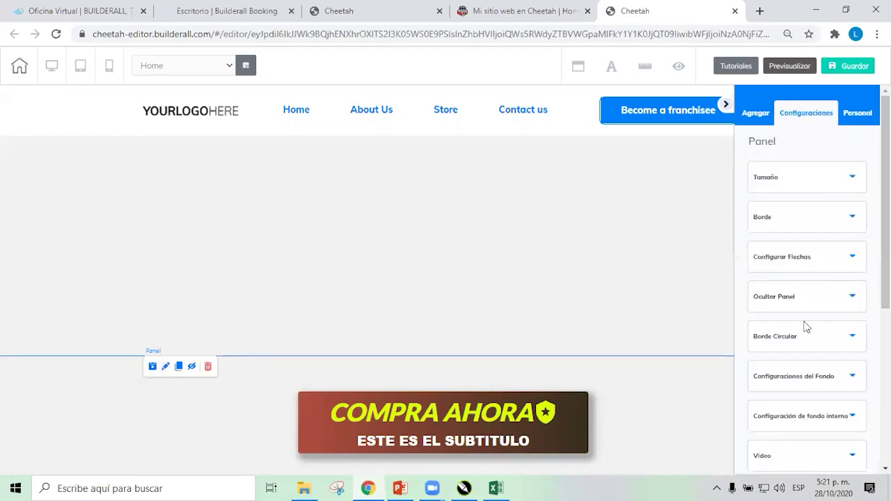
scroll(804, 360, down, 2)
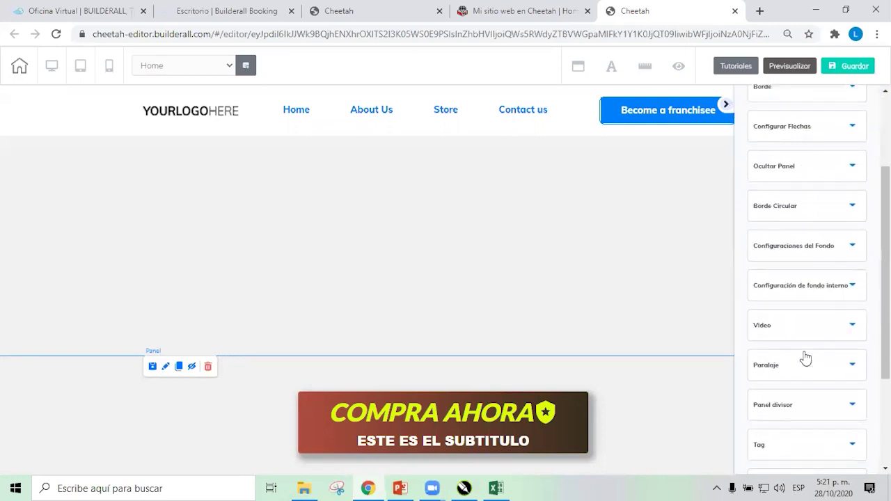
click(852, 163)
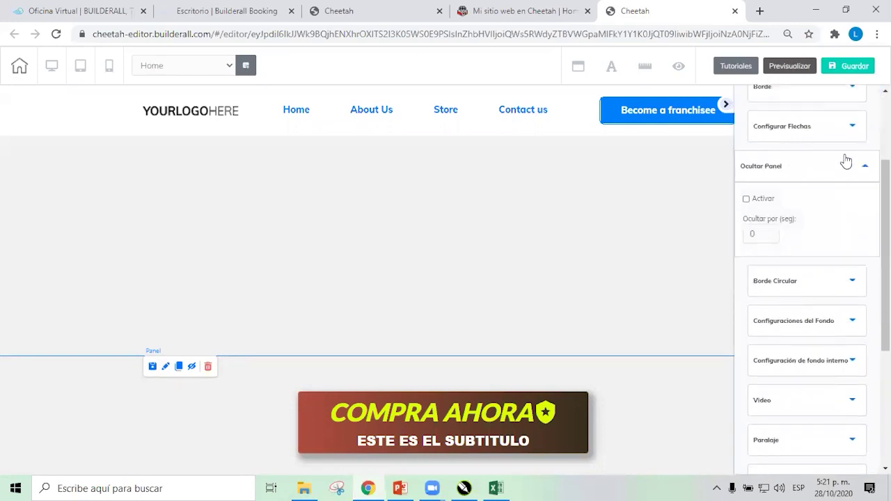
double_click(753, 233)
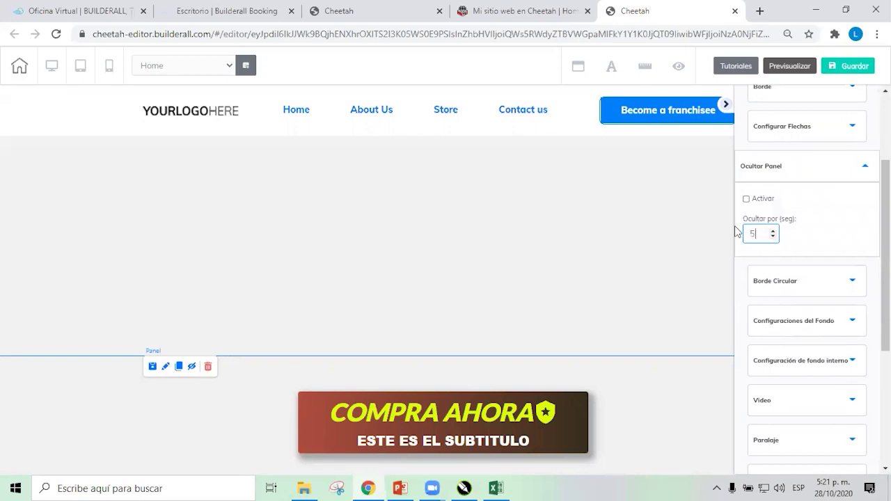
text(5)
click(736, 232)
click(856, 66)
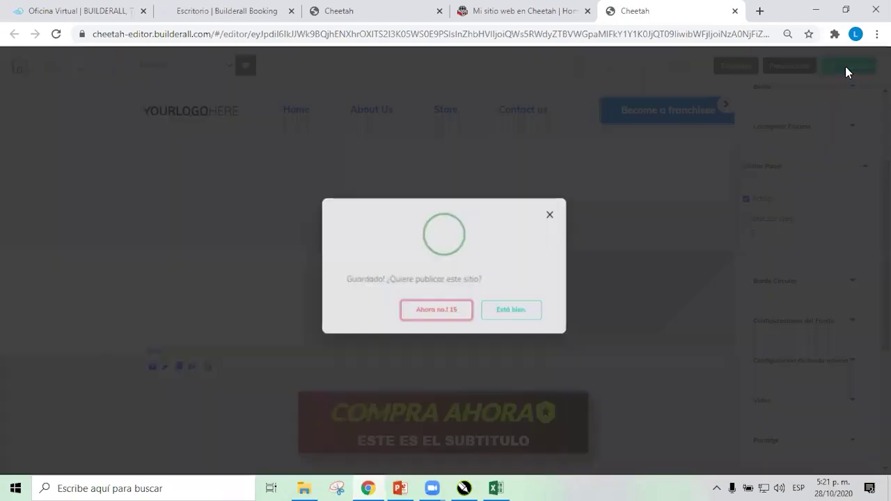
click(520, 307)
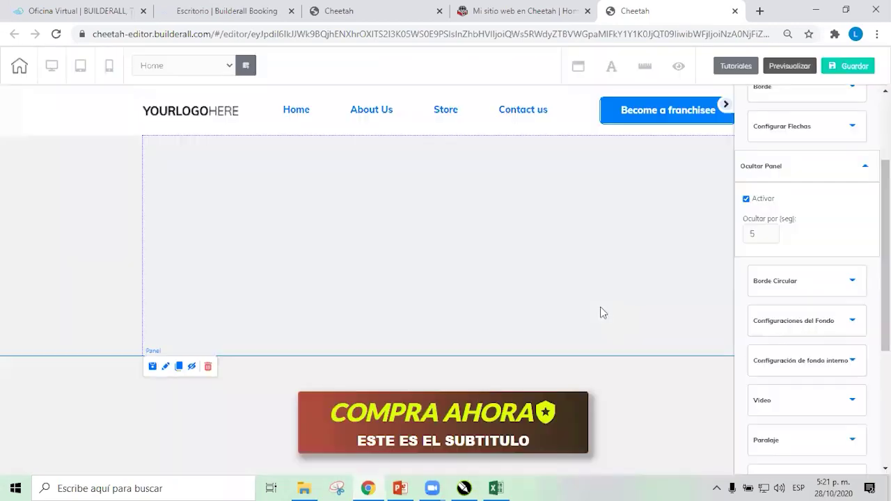
- Finish publishing, then reload the live site and scroll to watch the delayed COMPRA AHORA panel
click(788, 67)
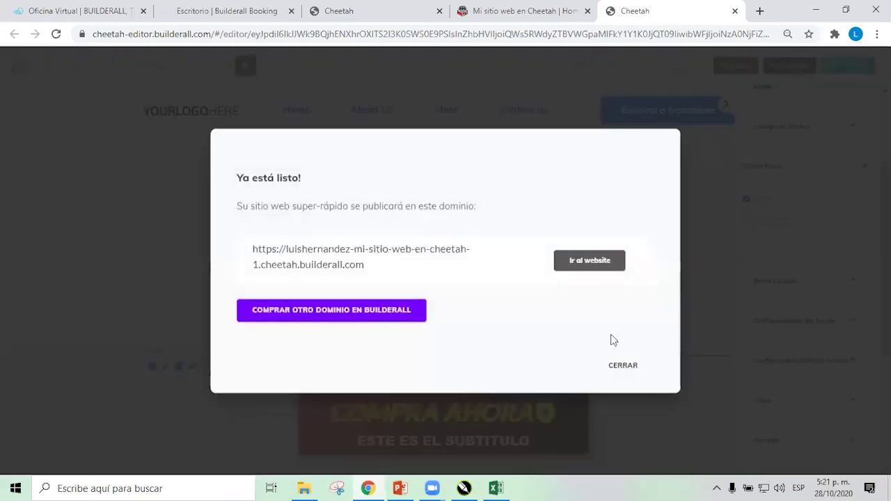
click(623, 366)
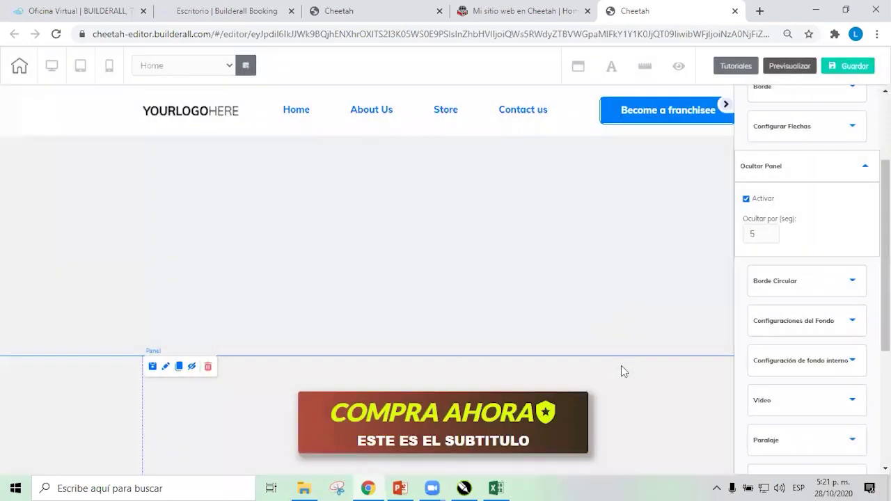
click(509, 10)
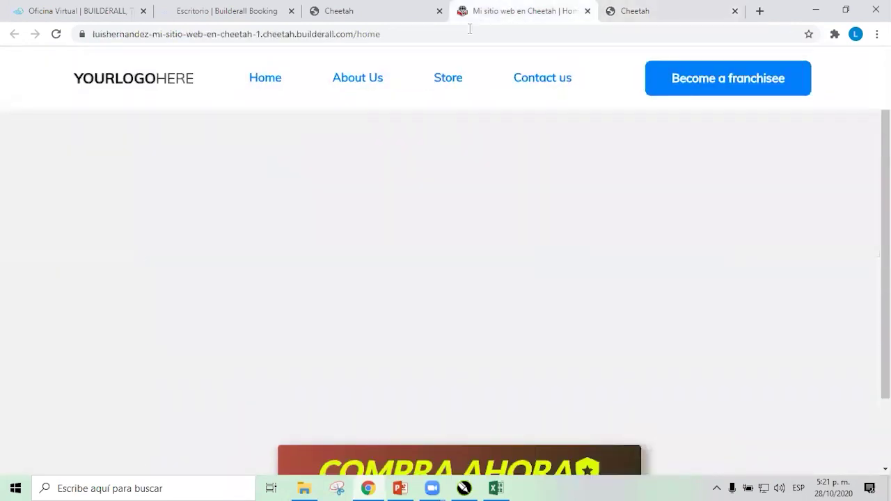
click(56, 34)
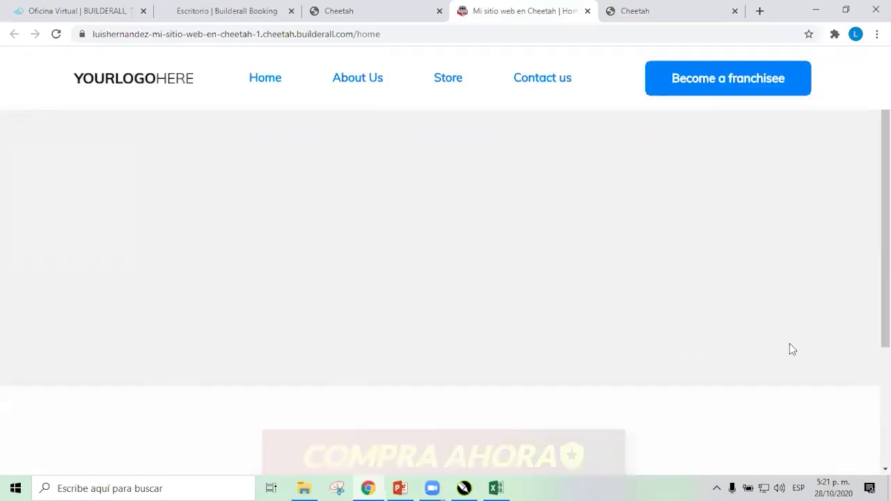
scroll(790, 344, down, 2)
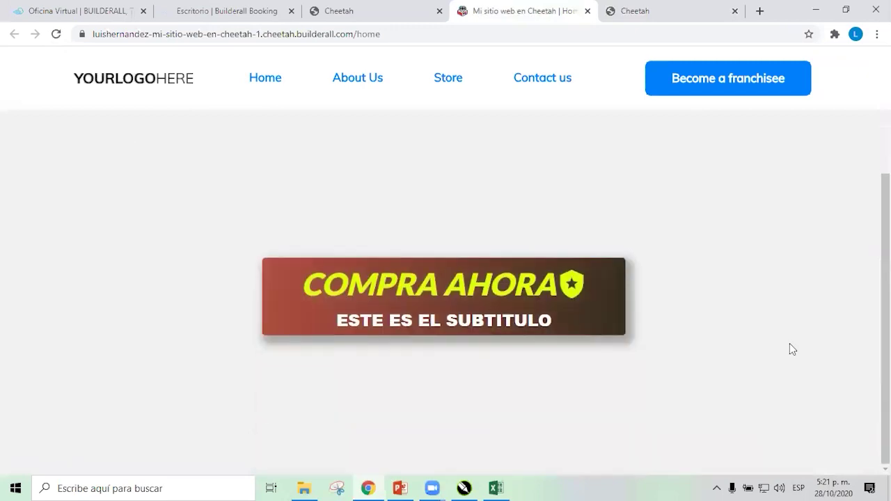
scroll(789, 343, up, 2)
scroll(790, 344, down, 2)
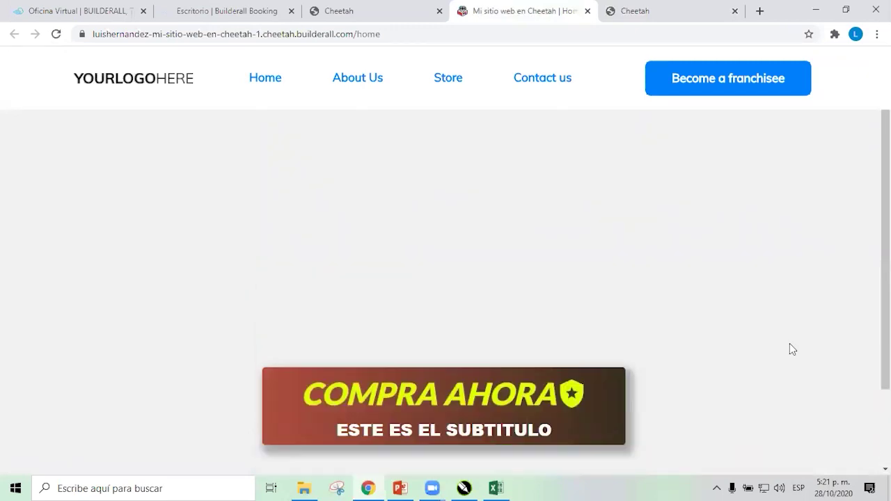
scroll(789, 344, up, 2)
scroll(789, 343, down, 1)
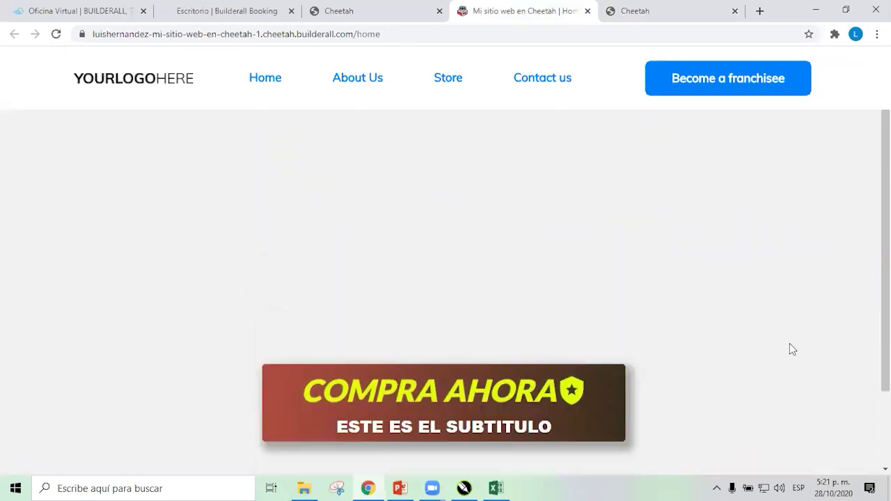
scroll(790, 344, up, 1)
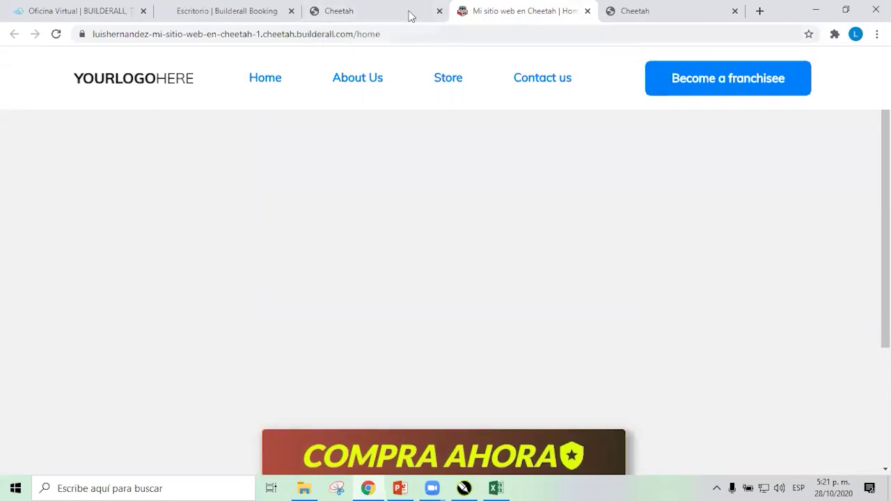
- Drag COMPRA AHORA back to the upper section, delete the empty lower panel, and nudge the button down
click(673, 14)
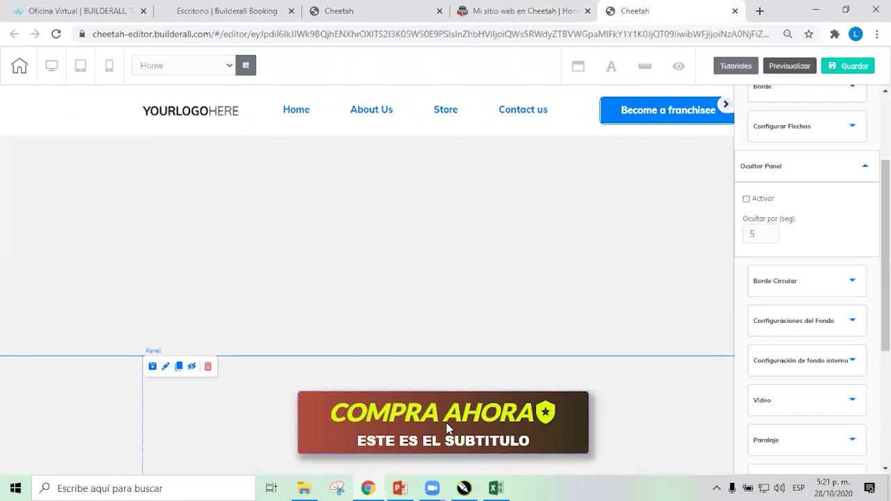
drag(308, 417, 308, 269)
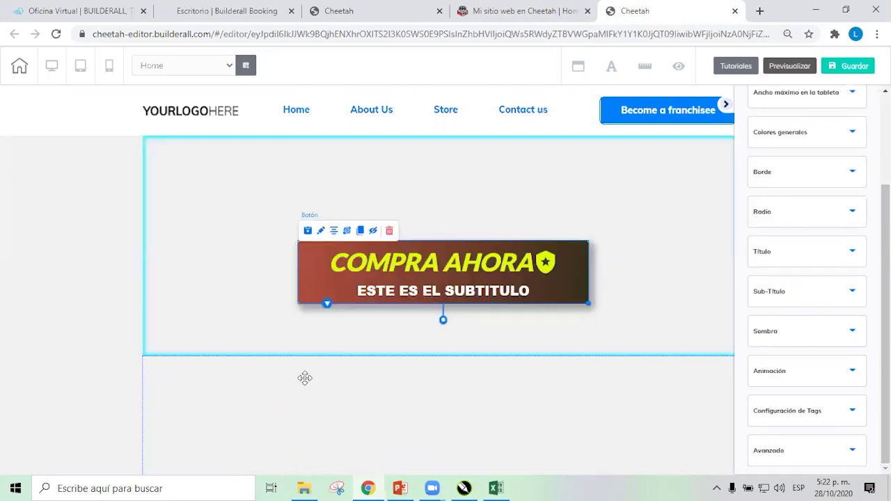
click(181, 381)
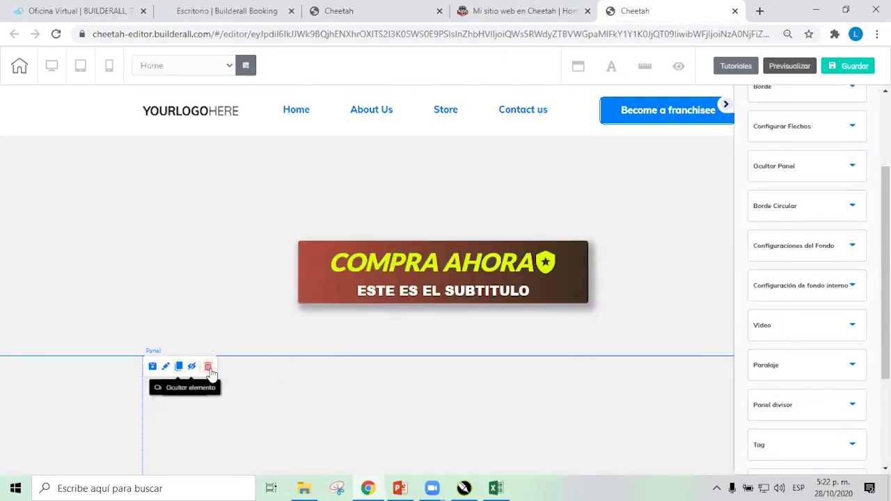
click(208, 366)
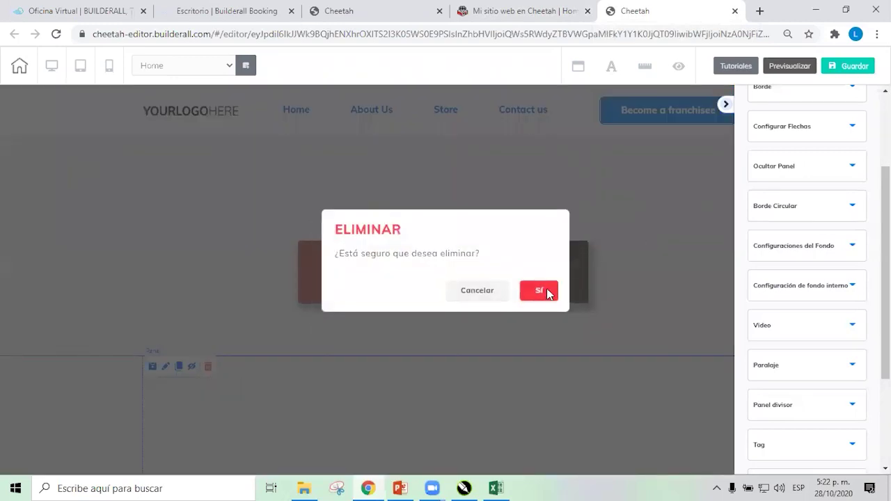
click(541, 291)
click(317, 361)
drag(318, 360, 319, 373)
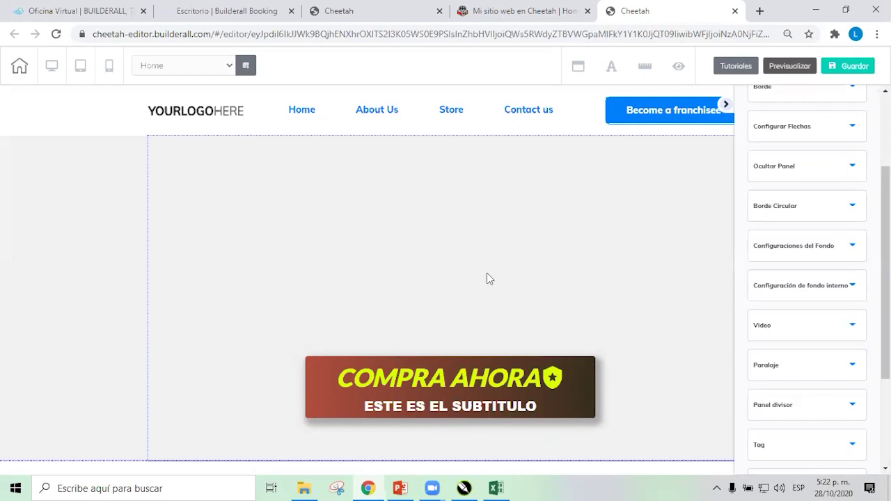
- Open the COMPRA AHORA button's Múltiples Acciones and rename the first action Grupo 1 with value 50
click(321, 375)
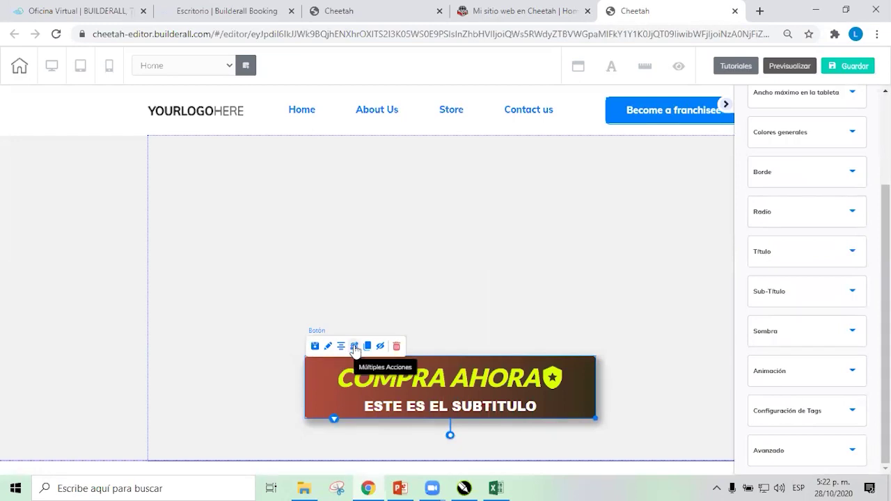
click(354, 346)
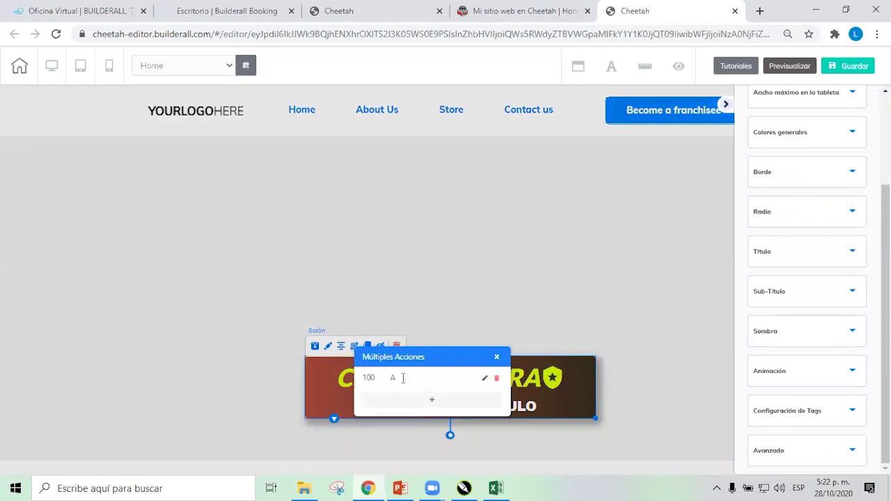
double_click(392, 378)
text(Grupo 1)
double_click(364, 376)
text(50)
- Add action Grupo 2 with value 250, leaving its link settings unchanged
click(433, 400)
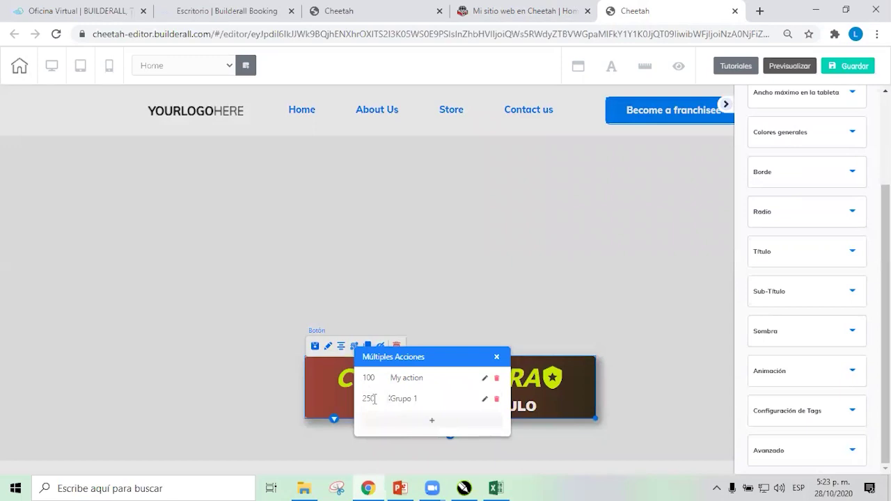
drag(376, 378, 362, 379)
text(250)
drag(437, 379, 389, 382)
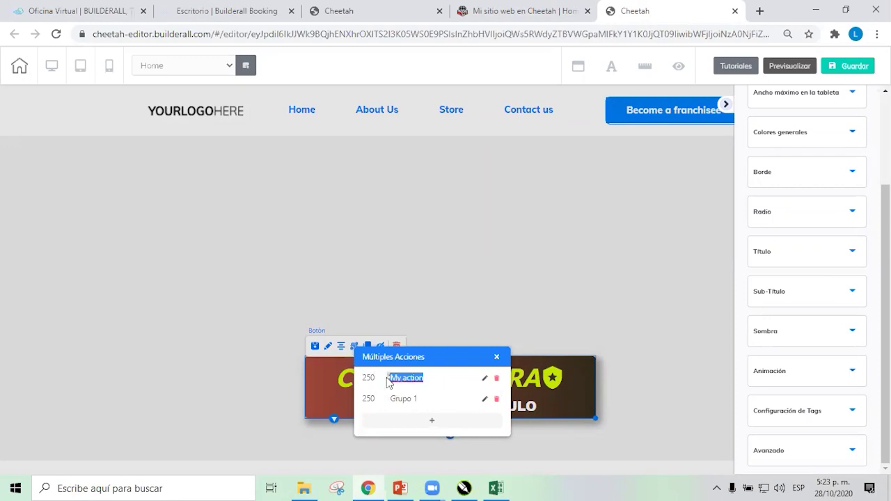
text(Grupo 2)
click(485, 378)
click(450, 374)
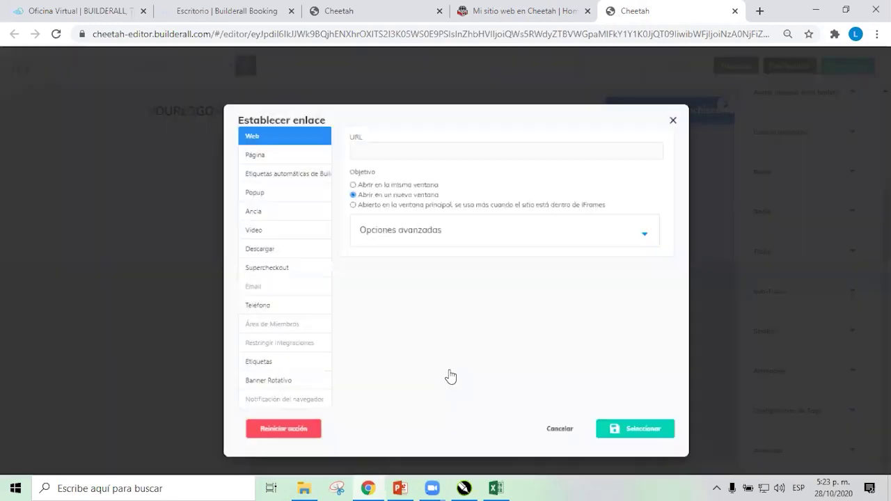
click(355, 116)
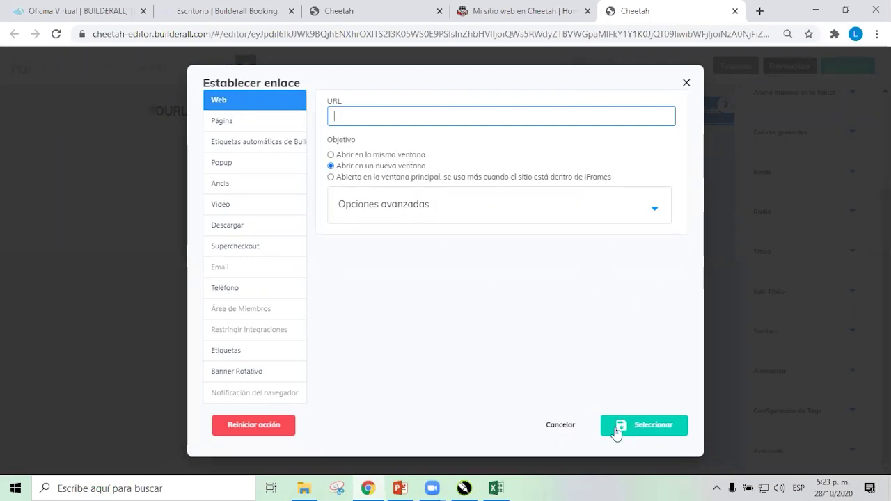
click(564, 426)
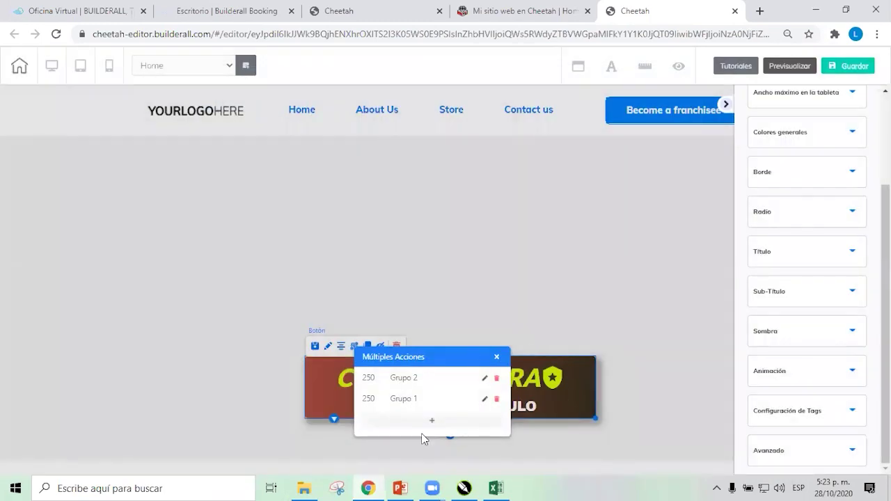
- Add actions Grupo 3 and Grupo 4, each with value 250
click(433, 422)
drag(427, 377, 389, 378)
text(Grupo 3)
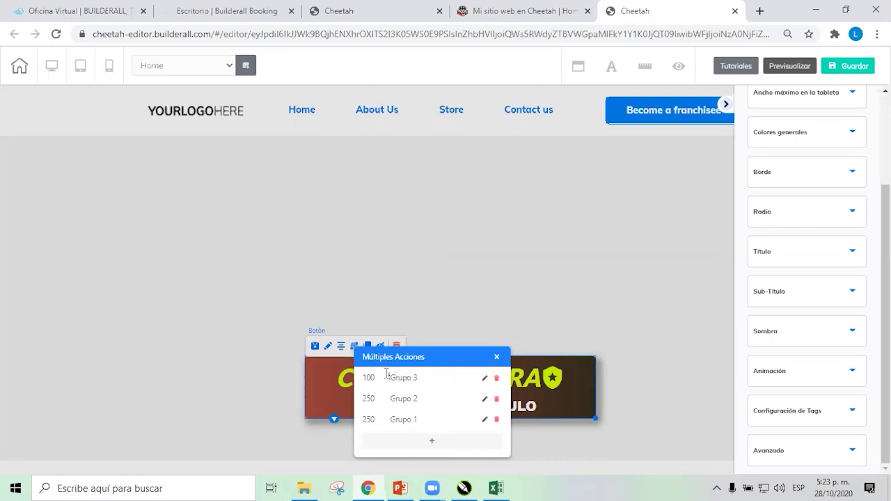
drag(375, 378, 364, 378)
text(250)
click(433, 445)
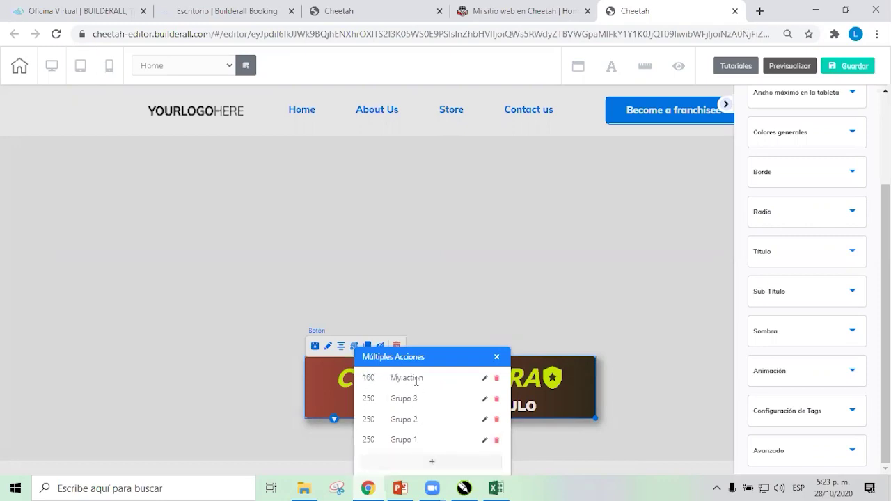
drag(374, 378, 363, 377)
text(250)
- Remove Grupo 1, 2 and 3, and rename Grupo 4 to a person's name with value 10
click(497, 440)
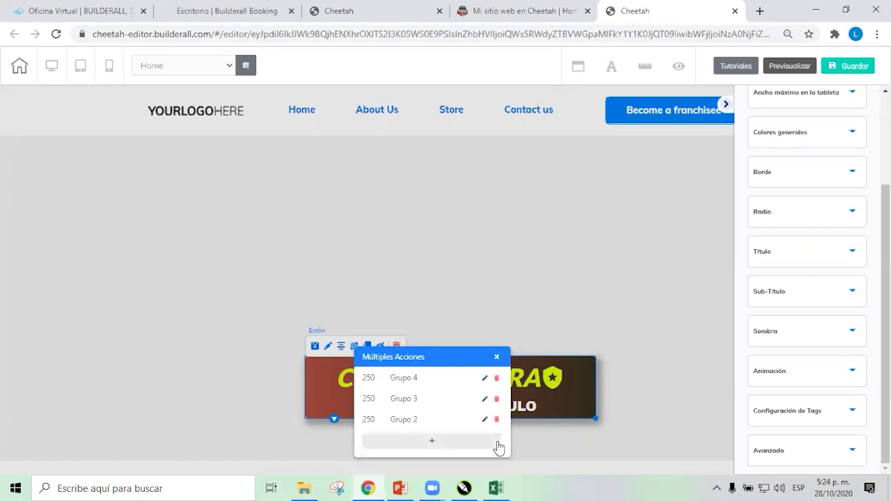
click(497, 419)
click(497, 399)
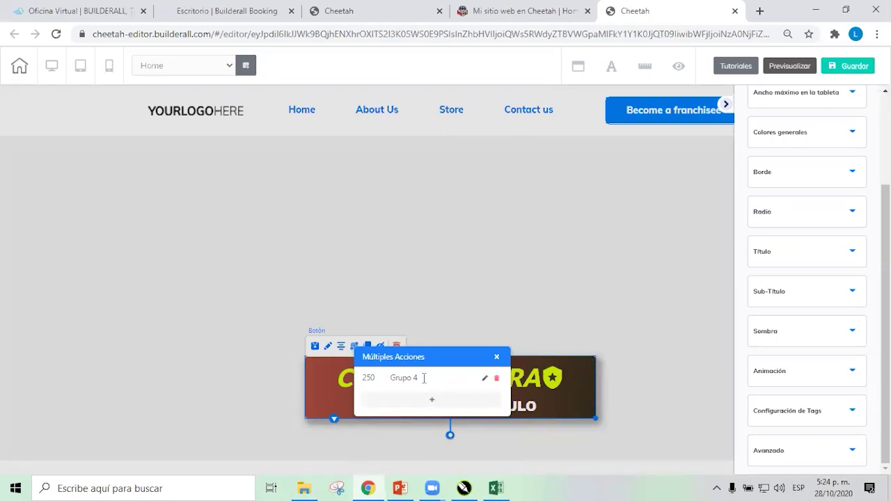
drag(424, 378, 390, 378)
text(Scar)
click(486, 380)
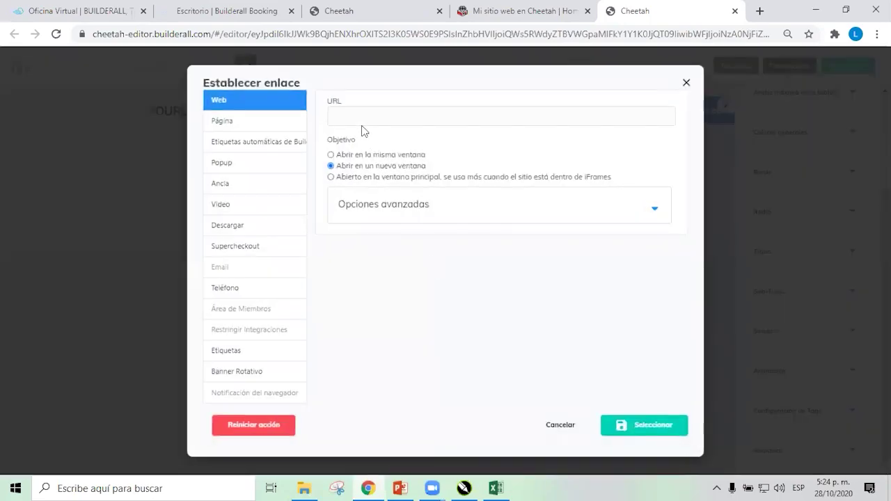
click(356, 115)
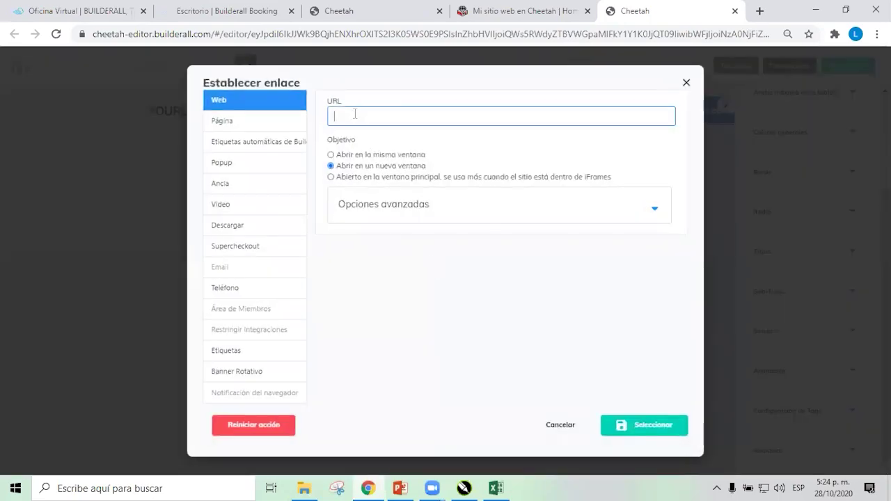
click(561, 426)
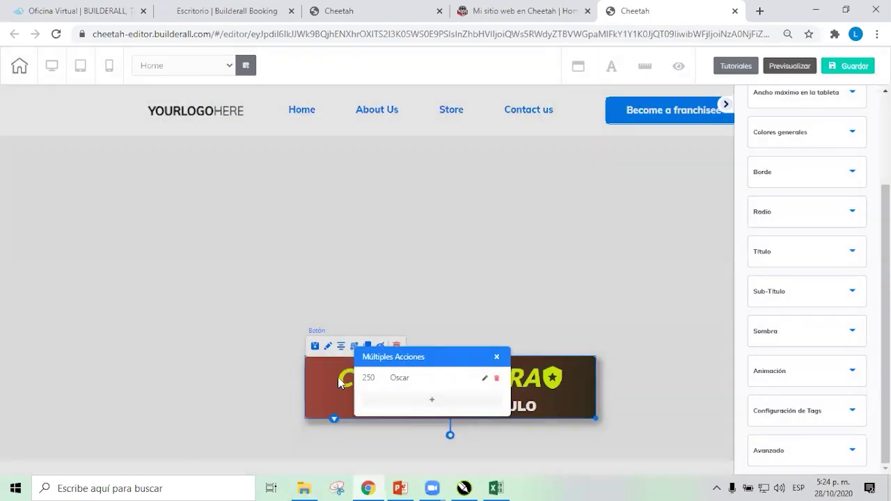
double_click(364, 378)
text(10)
- Add two more person-named actions with value 10 each, then close the multiple actions list
click(433, 403)
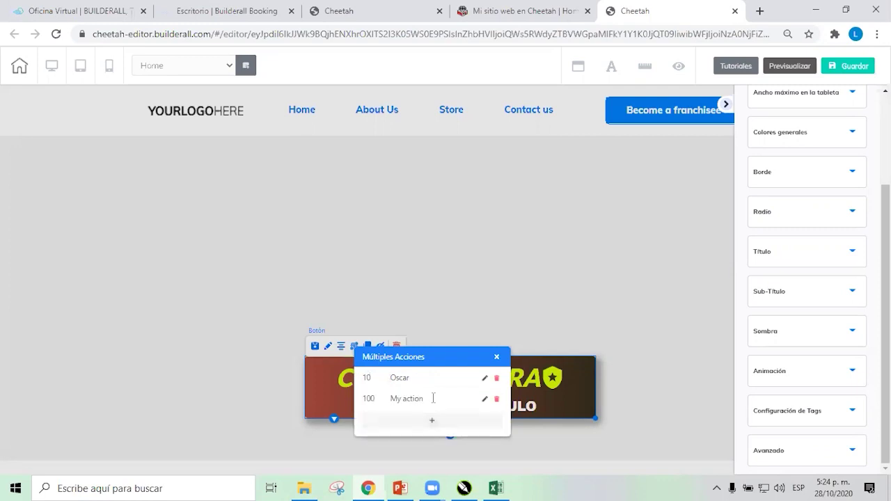
drag(373, 399, 363, 397)
text(10)
drag(431, 399, 388, 402)
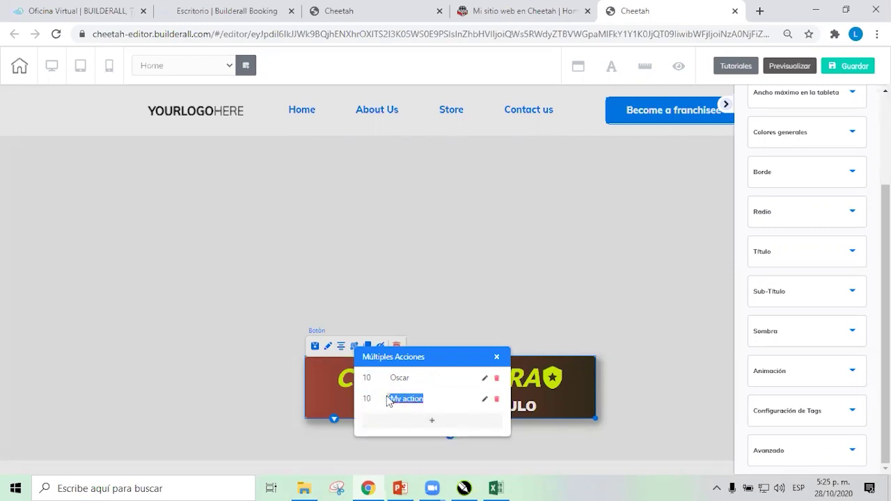
text(Liliana)
click(432, 422)
click(379, 419)
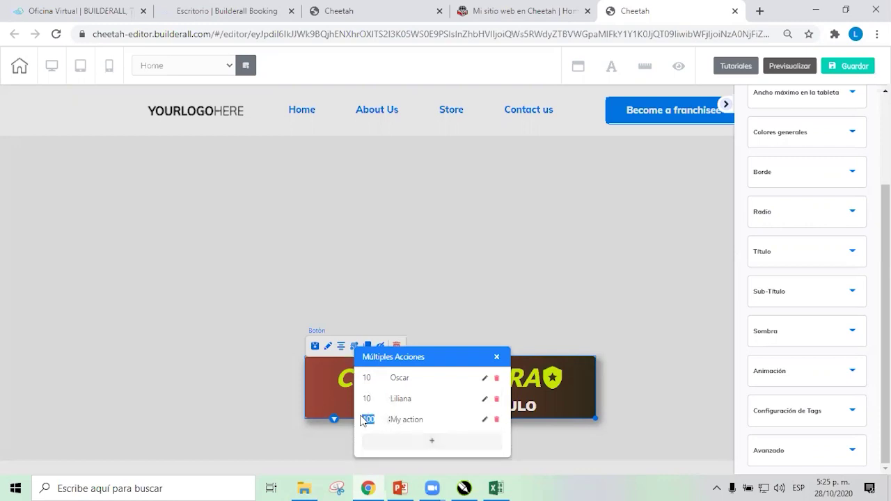
key(BackSpace)
mouse_move(425, 420)
drag(424, 420, 391, 419)
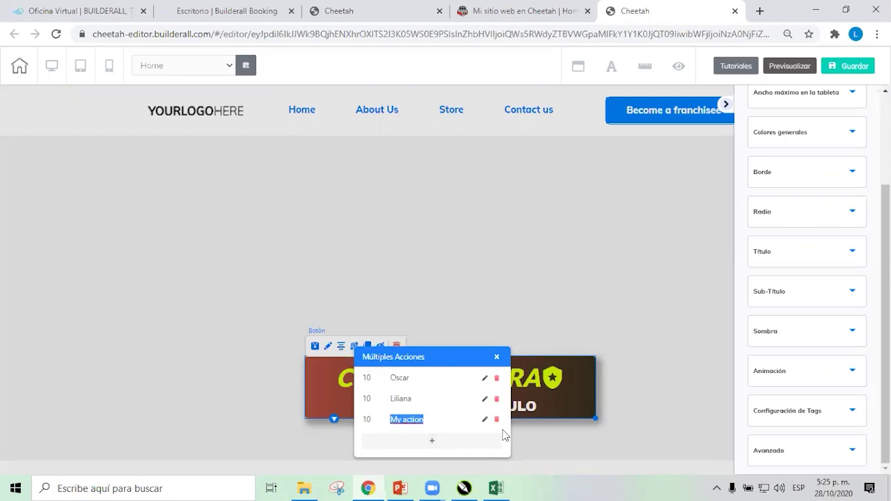
text(Libardo)
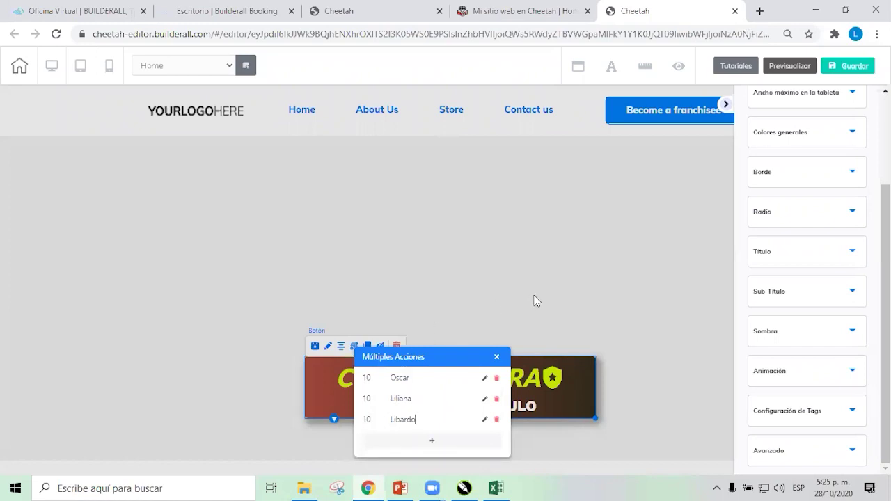
click(558, 295)
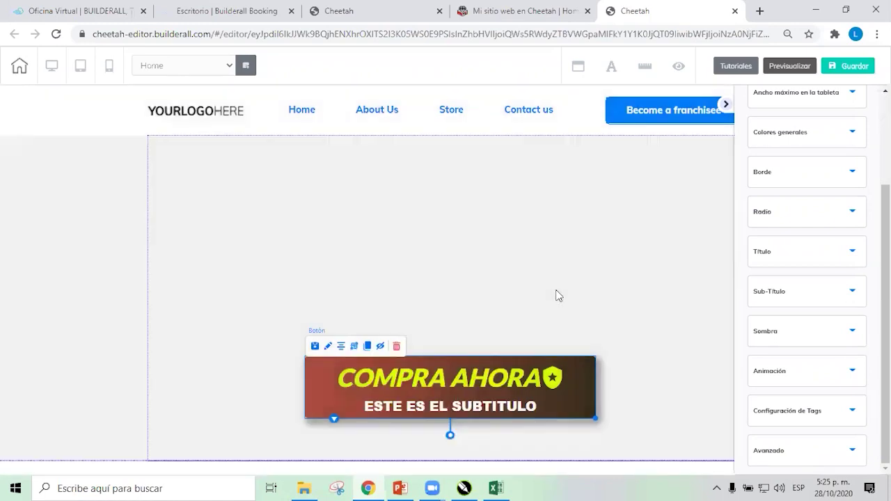
- Delete the COMPRA AHORA button, confirming with Está bien, leaving its panel empty
scroll(794, 252, up, 3)
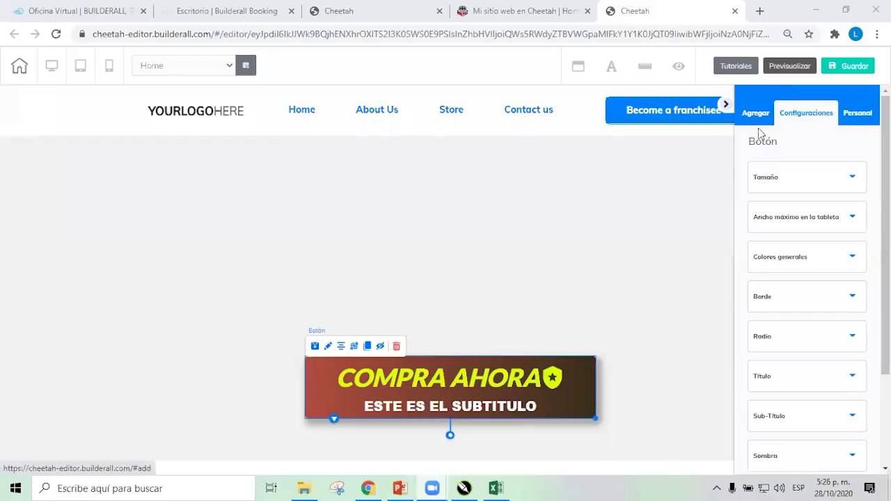
click(759, 115)
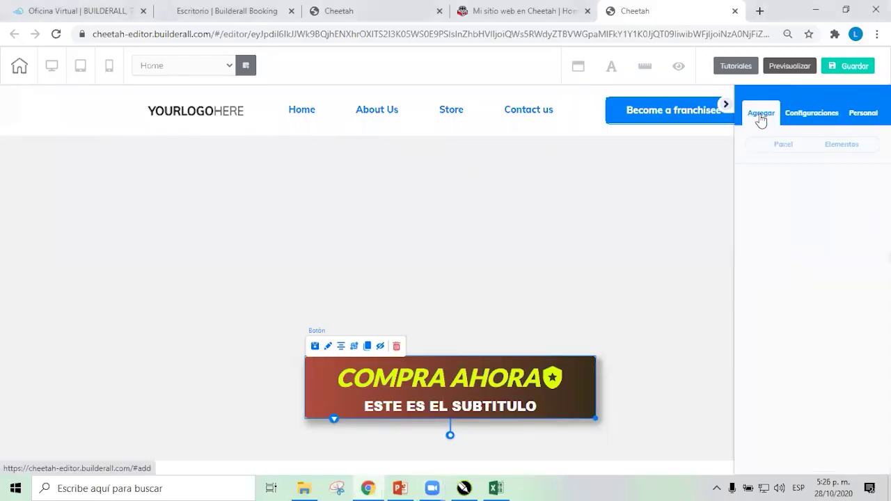
click(398, 347)
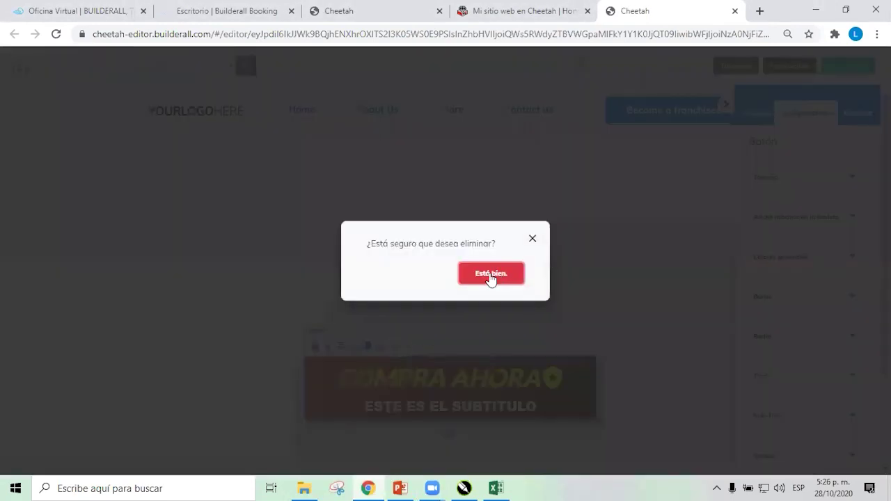
click(491, 273)
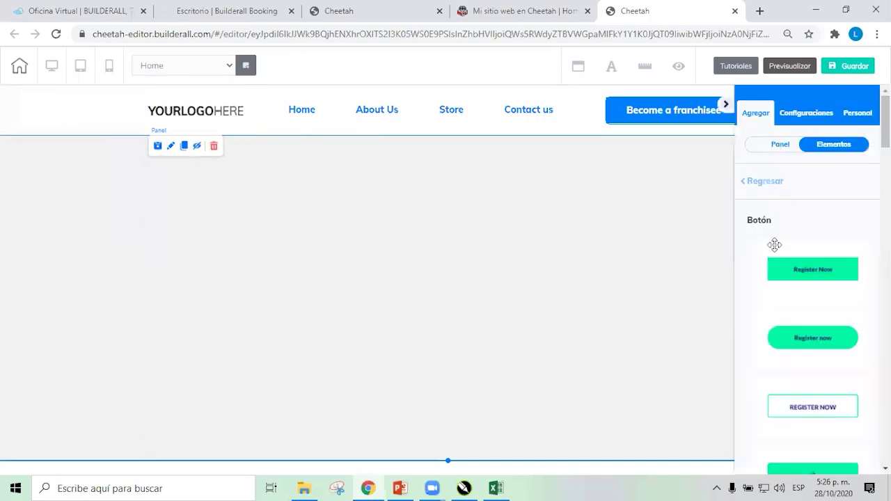
- Scroll through the Agregar Elemento catalogue showing Botón, Supercheckout, Formulario Contacto and Galerias
scroll(780, 272, down, 5)
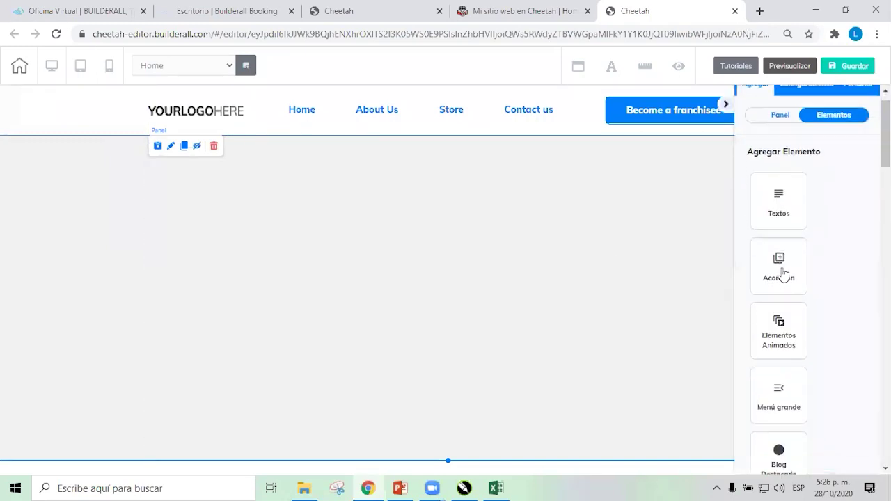
scroll(783, 273, down, 5)
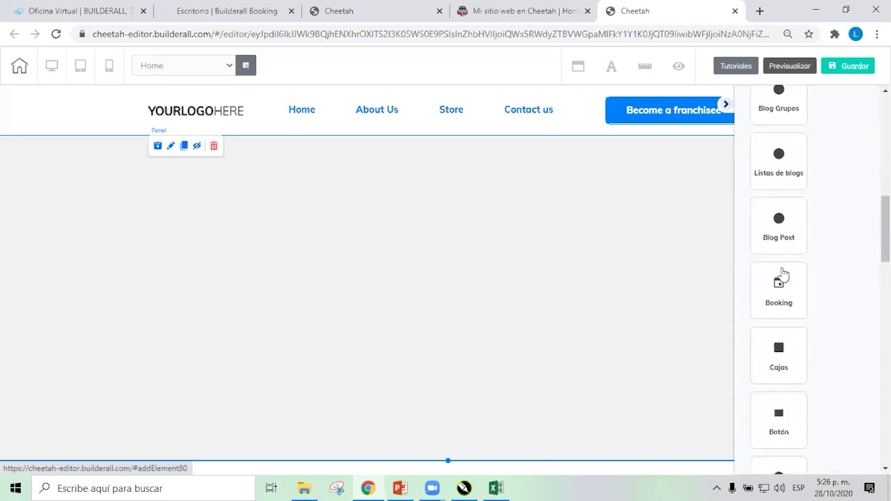
scroll(783, 274, down, 3)
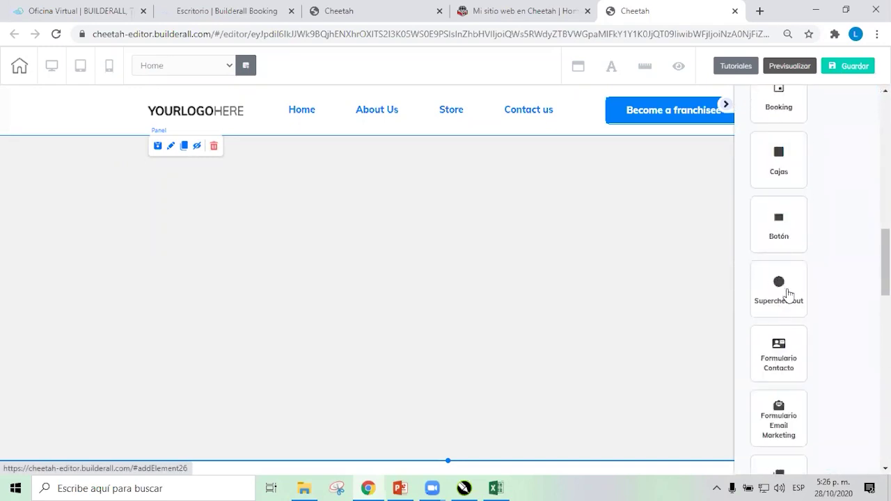
drag(886, 263, 886, 288)
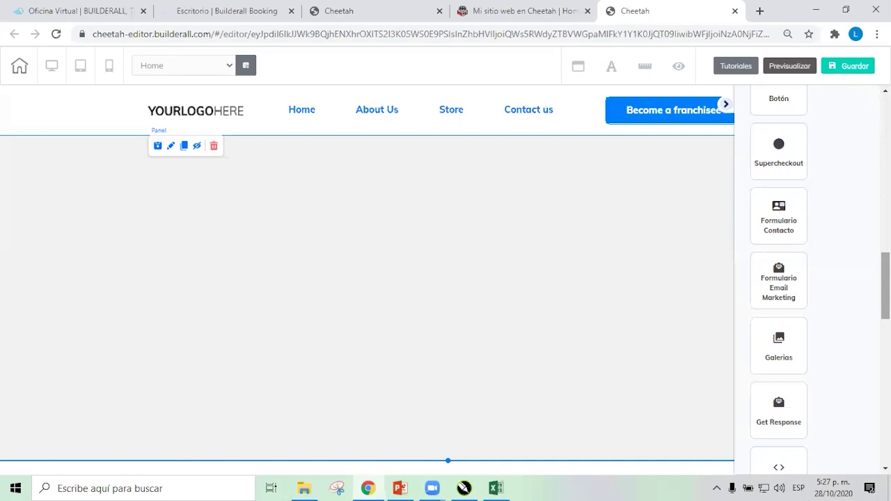
- Drag the first Formulario Contacto template (name, email, phone, GET INSTANT ACCESS) onto the empty section
click(779, 236)
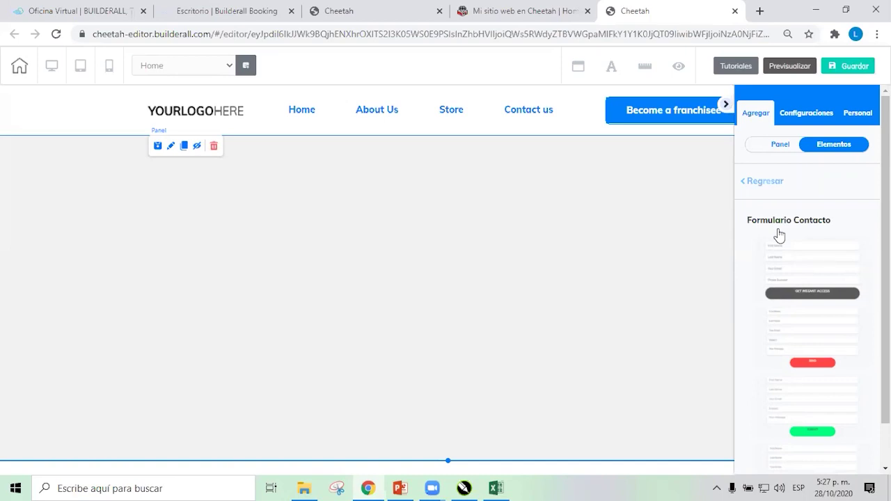
drag(853, 292, 254, 234)
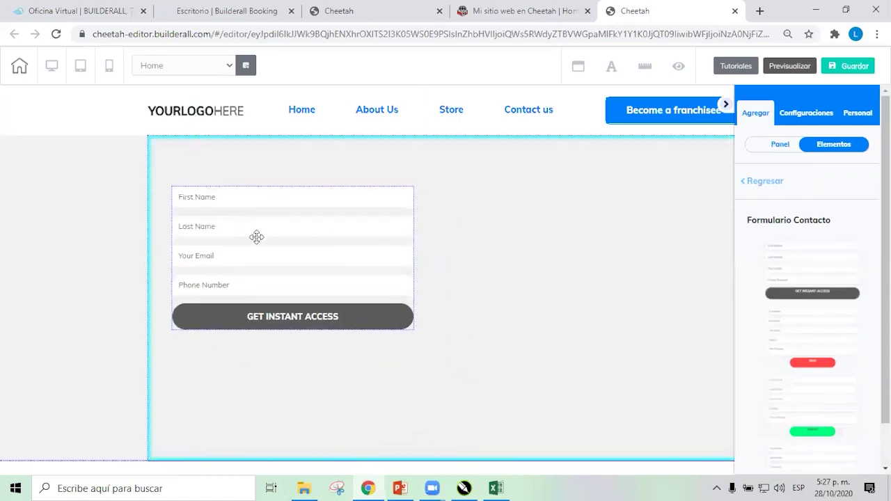
- Open the form's Configuraciones generales and compare labels on and off, leaving Etiqueta unchecked
click(198, 200)
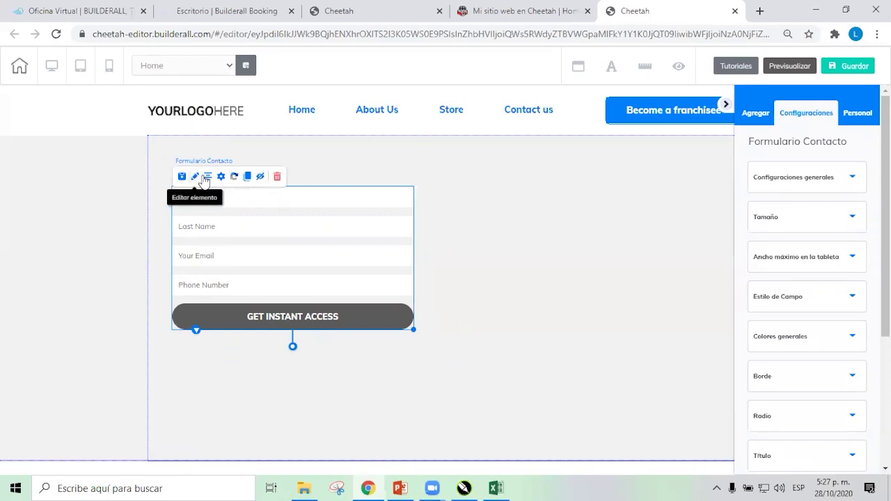
drag(751, 142, 849, 145)
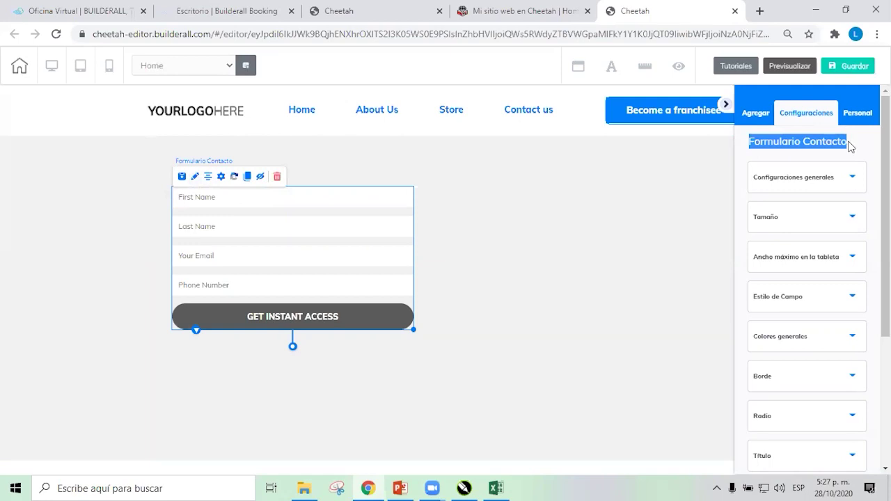
click(850, 164)
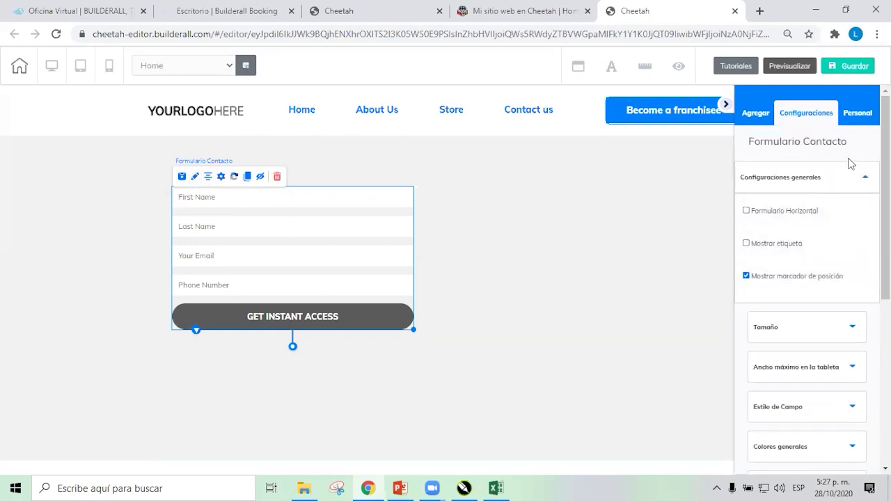
click(747, 244)
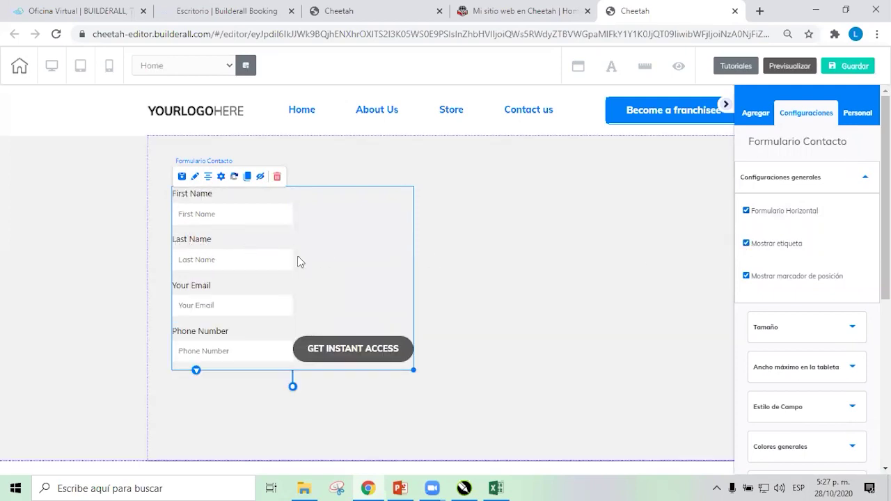
click(749, 245)
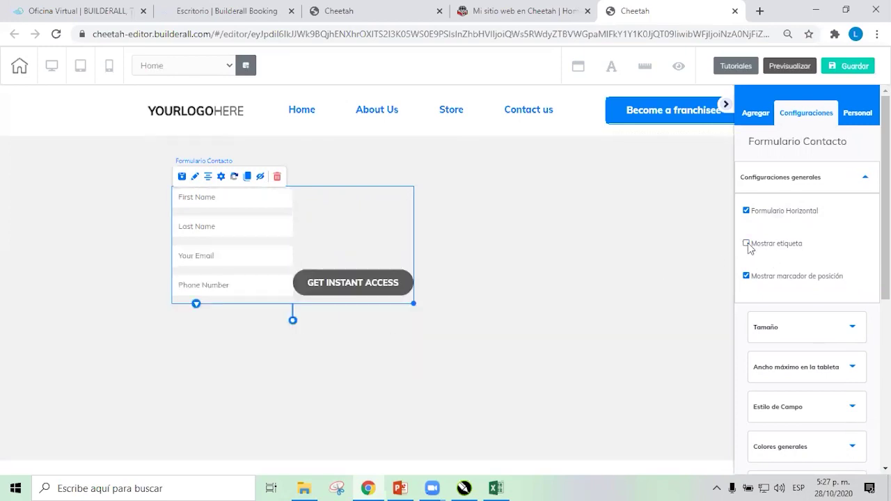
click(748, 245)
click(748, 245)
- Stack the fields vertically with Horizontal off, ending with placeholders shown and labels hidden
click(748, 228)
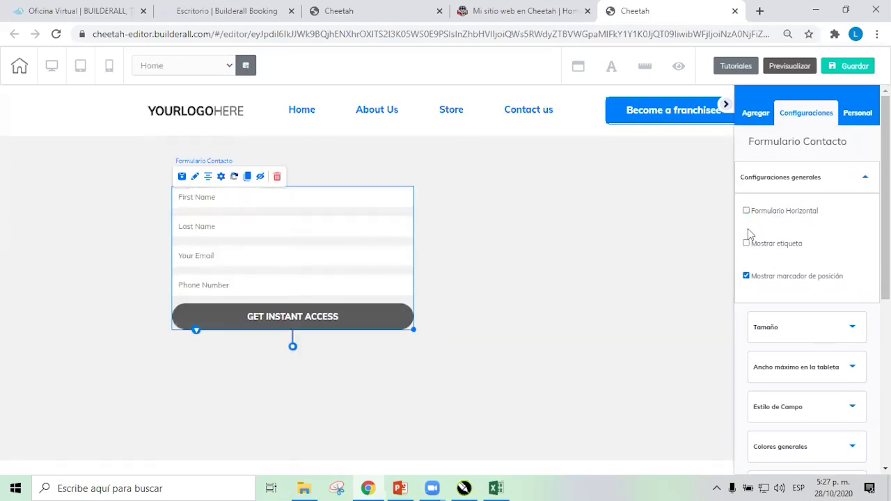
click(747, 277)
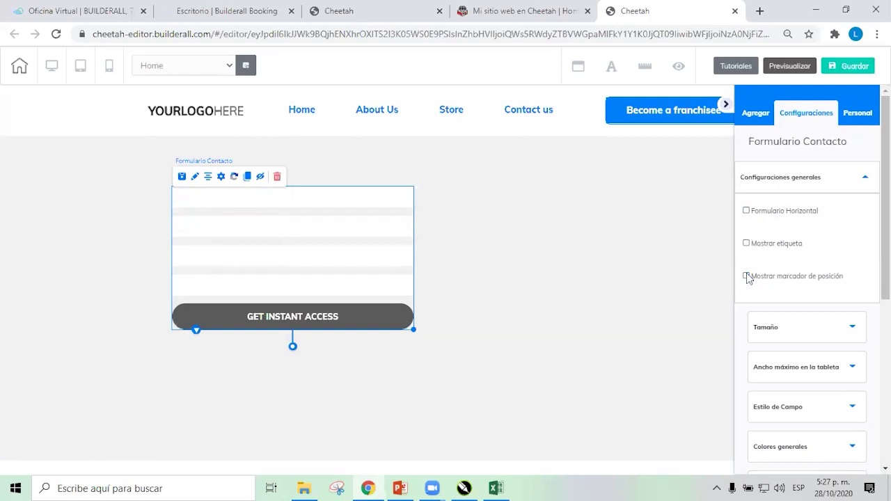
click(747, 276)
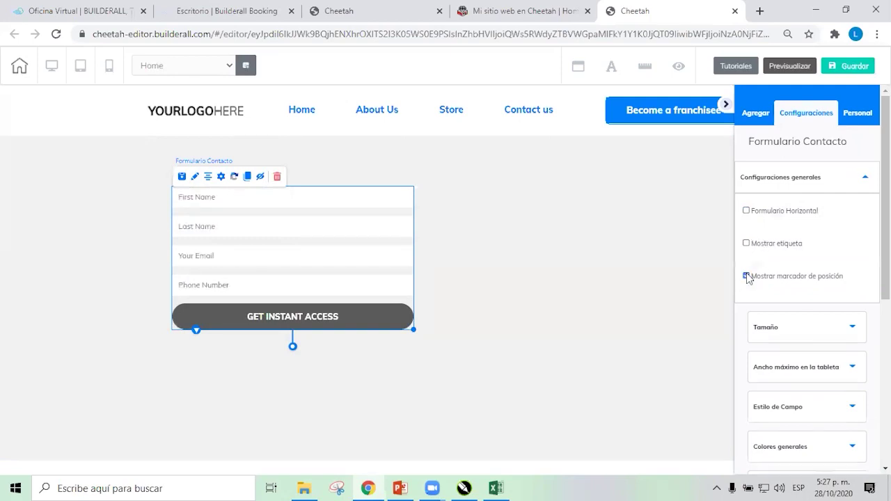
click(746, 275)
click(747, 276)
click(746, 276)
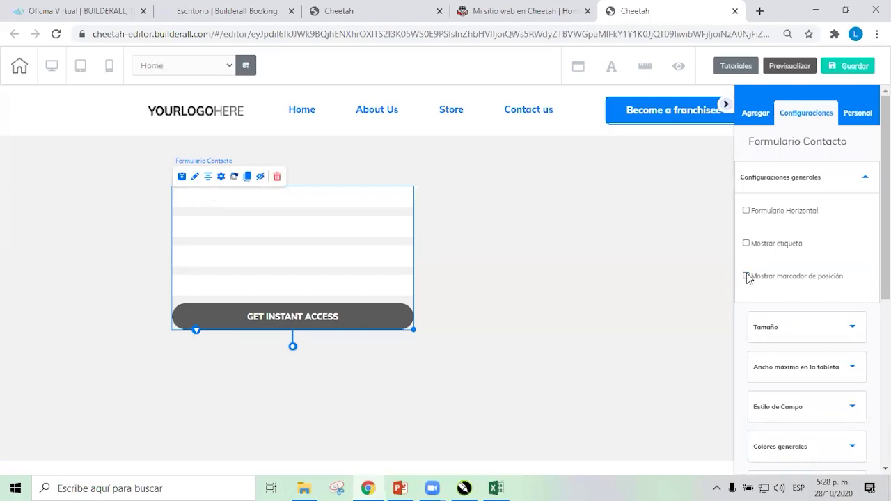
click(746, 244)
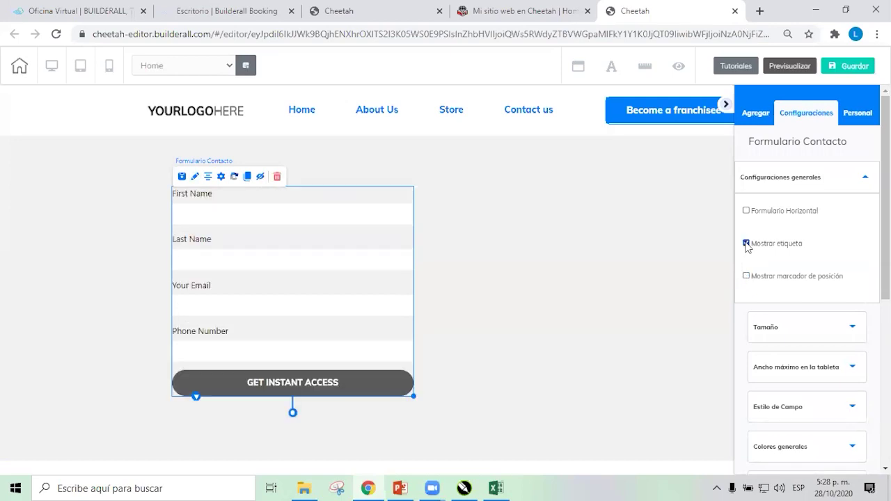
click(746, 244)
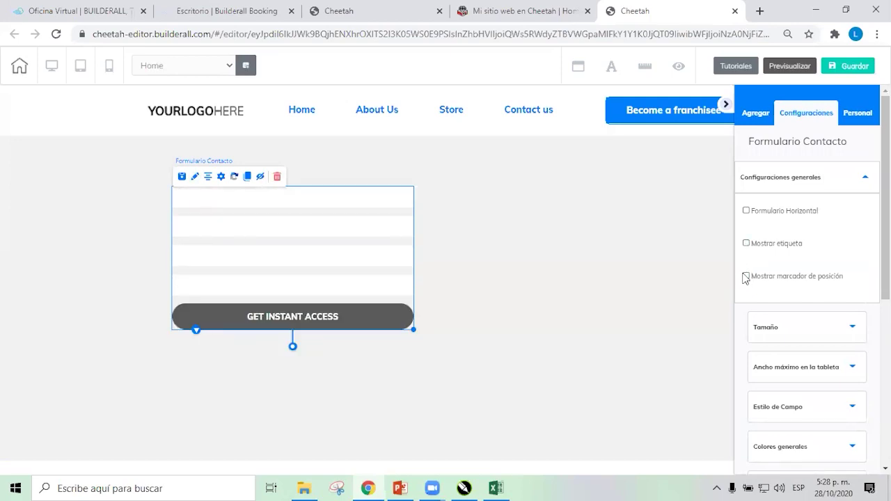
click(746, 276)
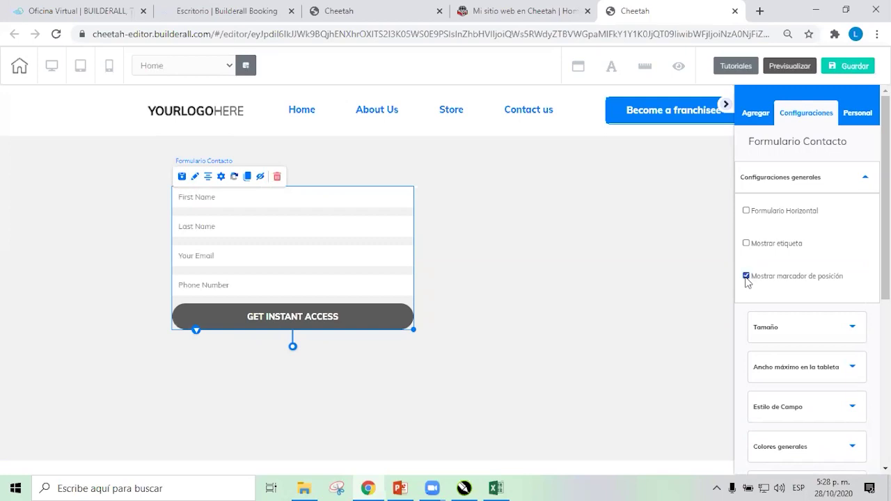
- Resize the GET INSTANT ACCESS button to width 78 and height 58, keeping the margin at 15
click(792, 331)
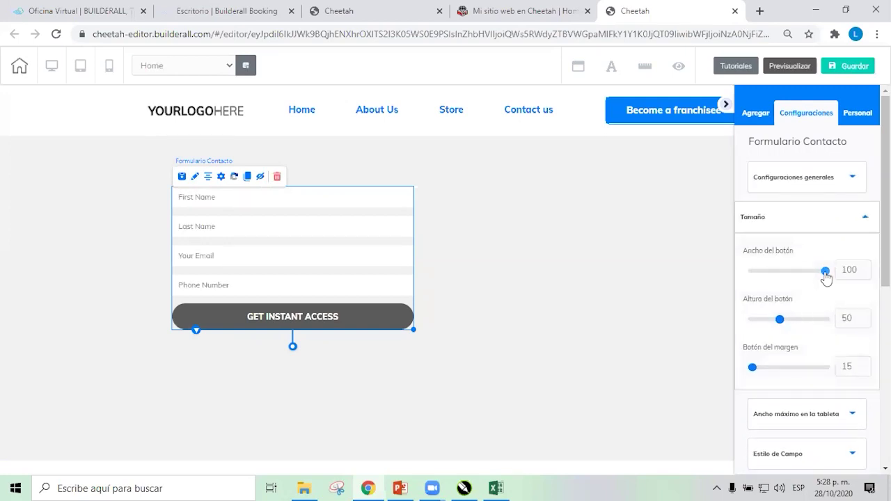
drag(826, 277, 805, 273)
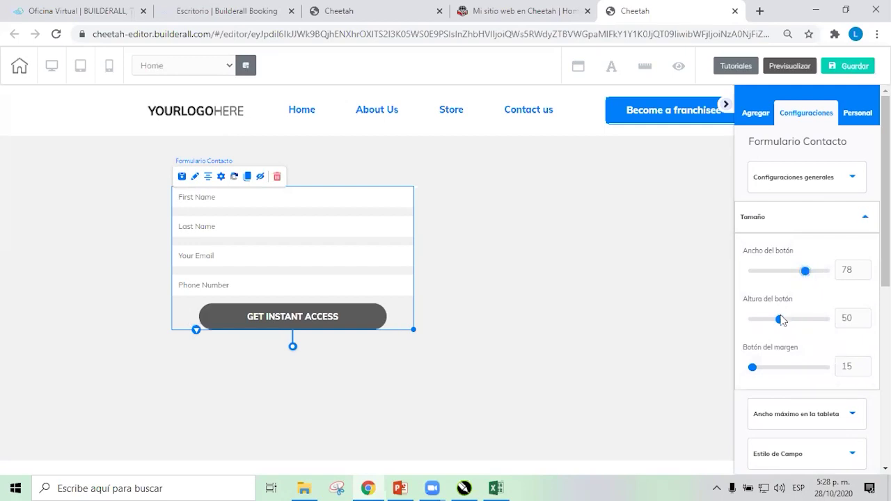
drag(781, 319, 787, 319)
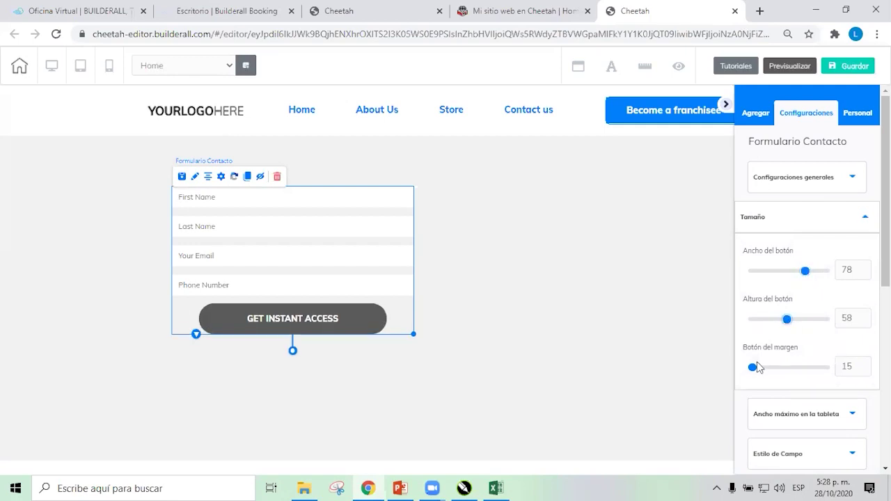
drag(752, 370, 762, 373)
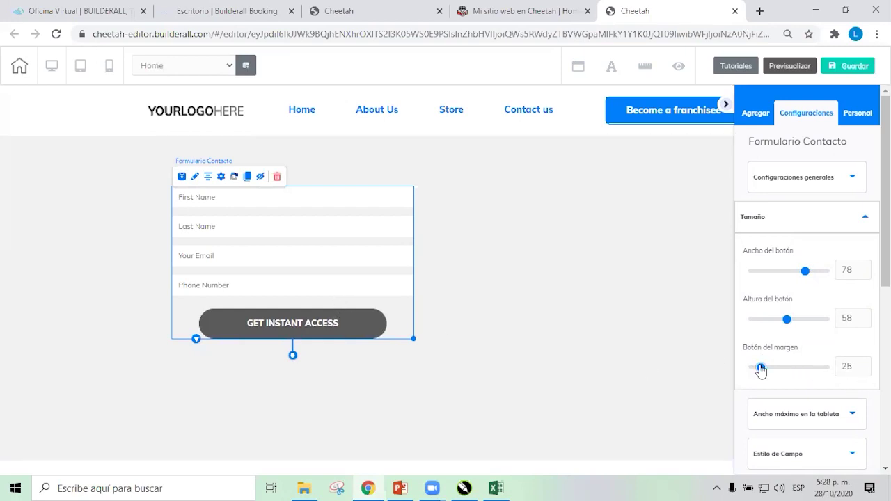
drag(759, 369, 749, 367)
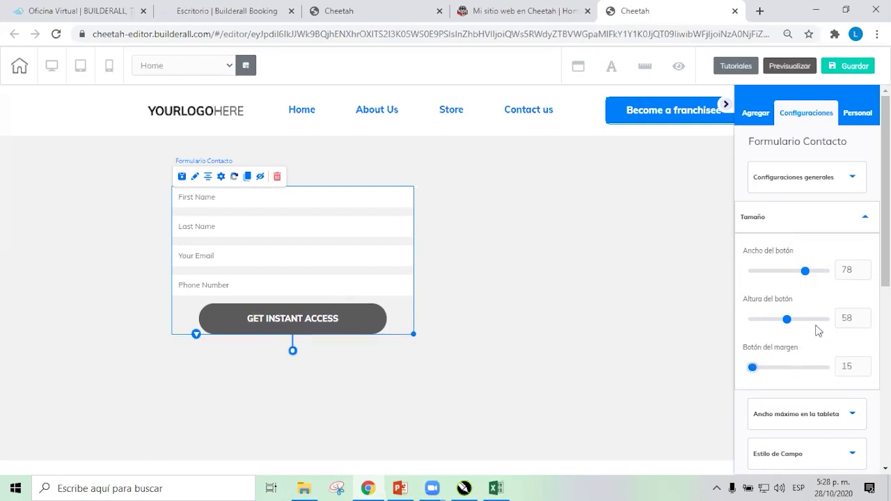
- Set the form field text size to 21 in Estilo de Campo
click(816, 417)
scroll(806, 335, down, 2)
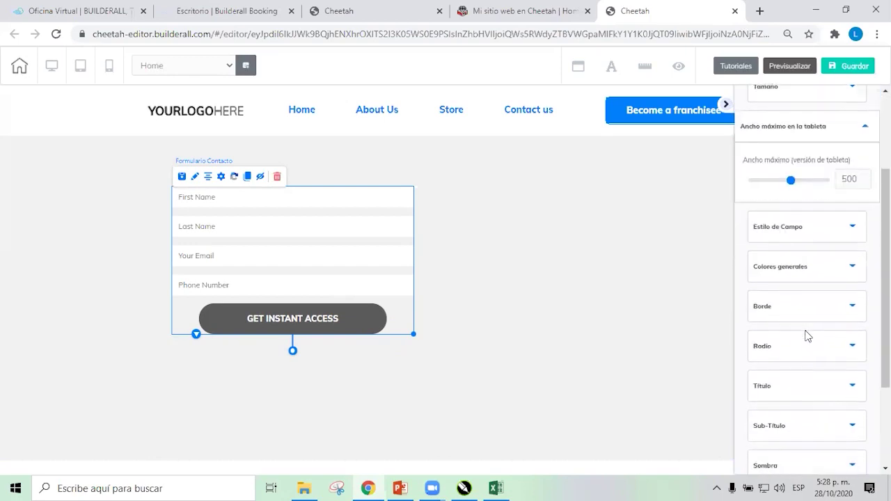
scroll(808, 336, down, 1)
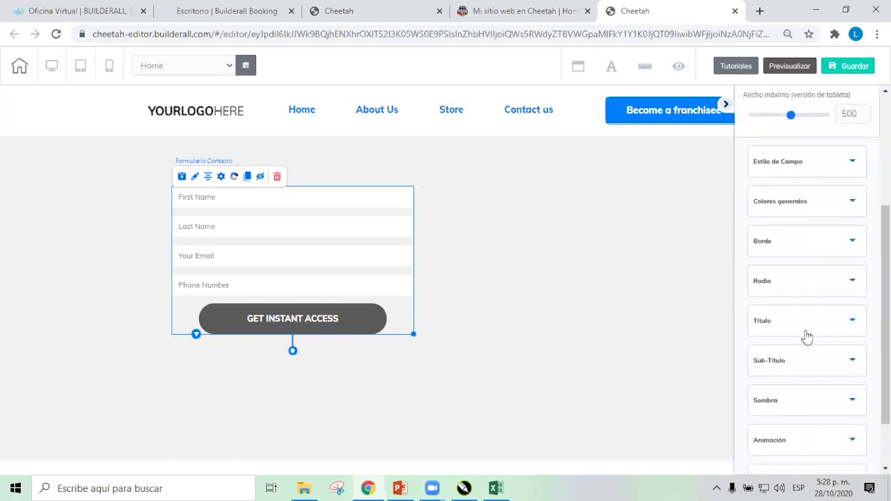
click(792, 239)
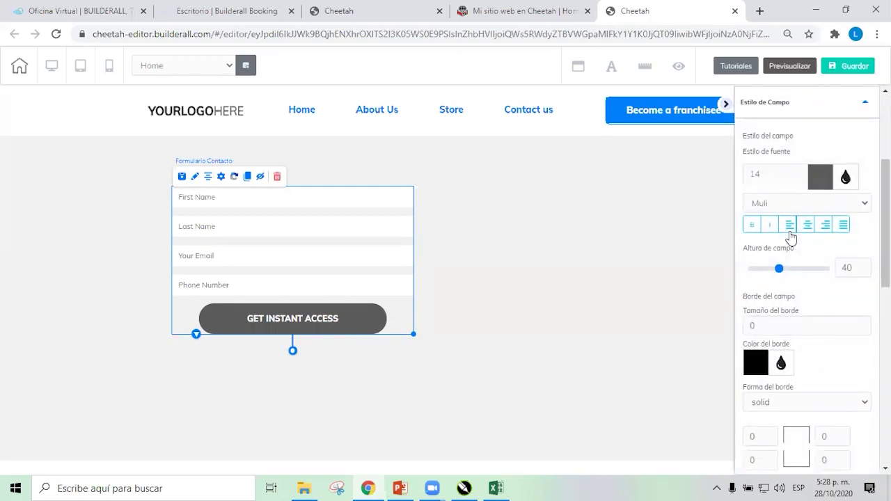
scroll(800, 239, up, 1)
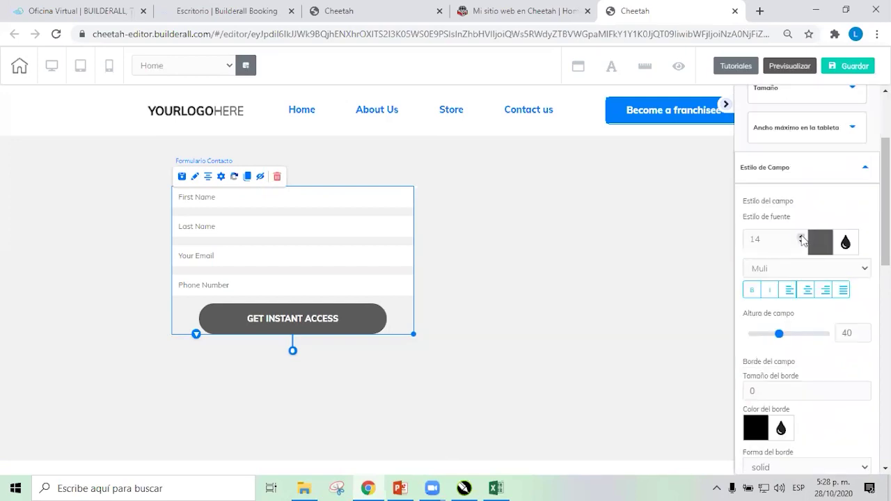
click(802, 236)
click(801, 237)
click(801, 239)
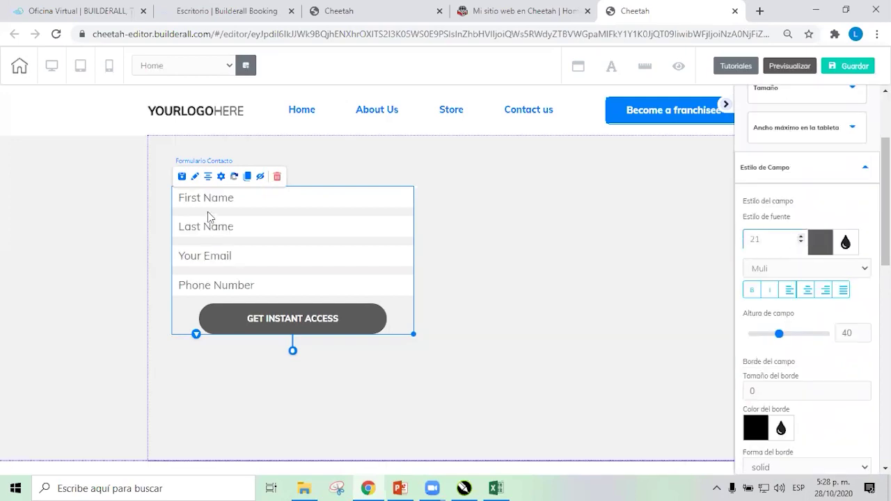
- Colour the field text red DA0D0D and raise the field height to 42
click(823, 247)
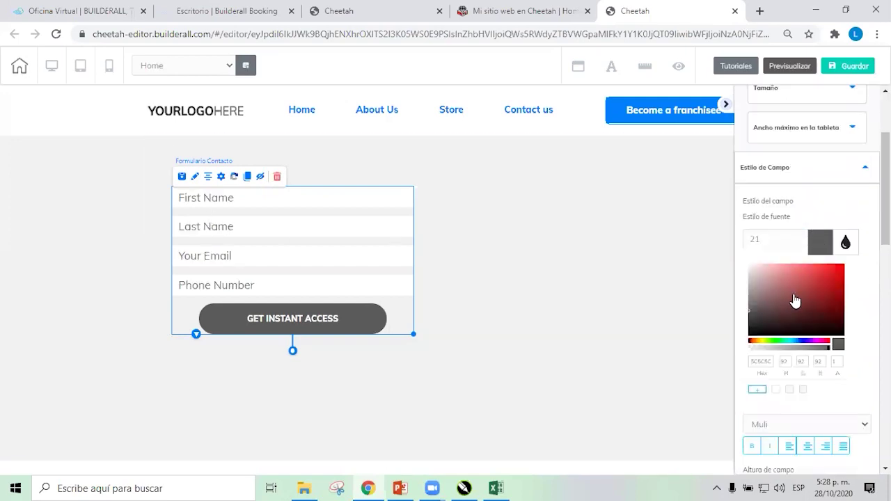
click(820, 286)
click(818, 271)
scroll(802, 306, down, 3)
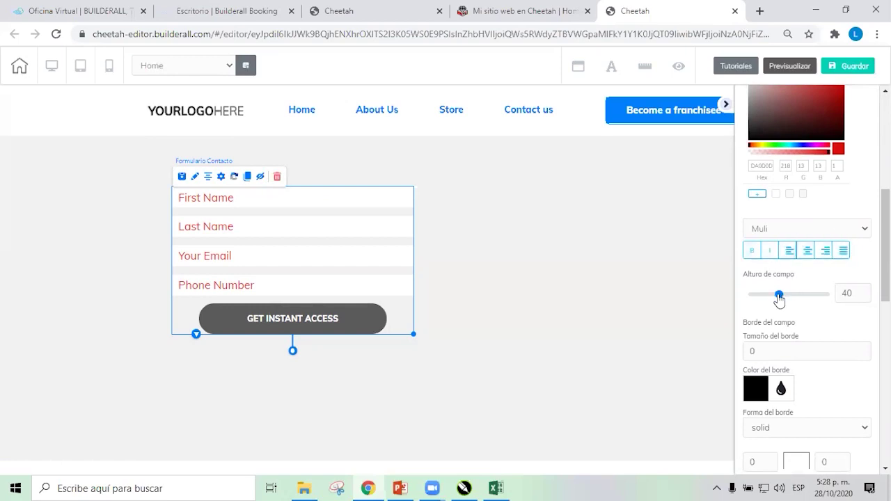
drag(779, 298, 782, 297)
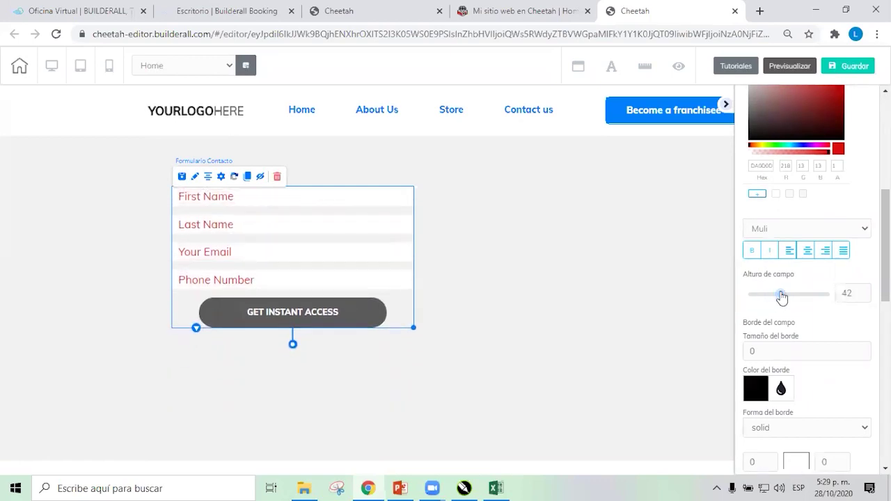
- Set the field border size to 0, keeping the border style solid
scroll(780, 321, down, 2)
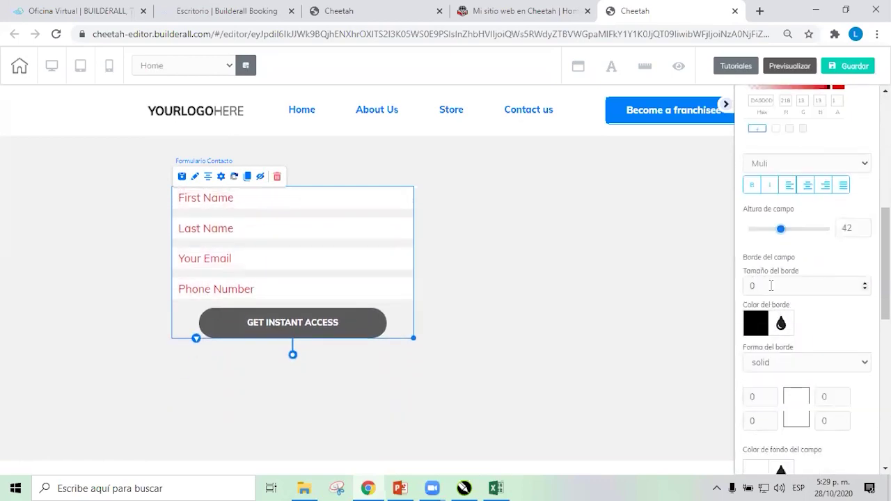
click(866, 284)
click(866, 284)
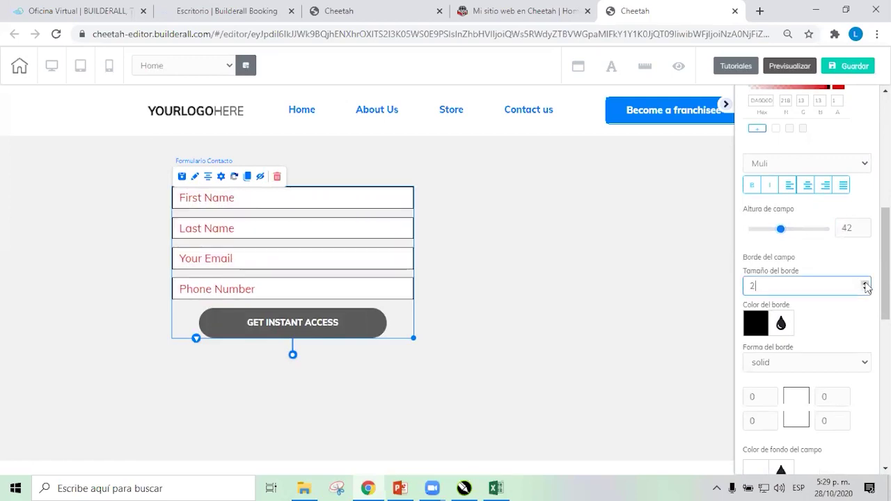
click(865, 284)
click(865, 284)
click(865, 284)
click(865, 289)
click(865, 289)
click(865, 289)
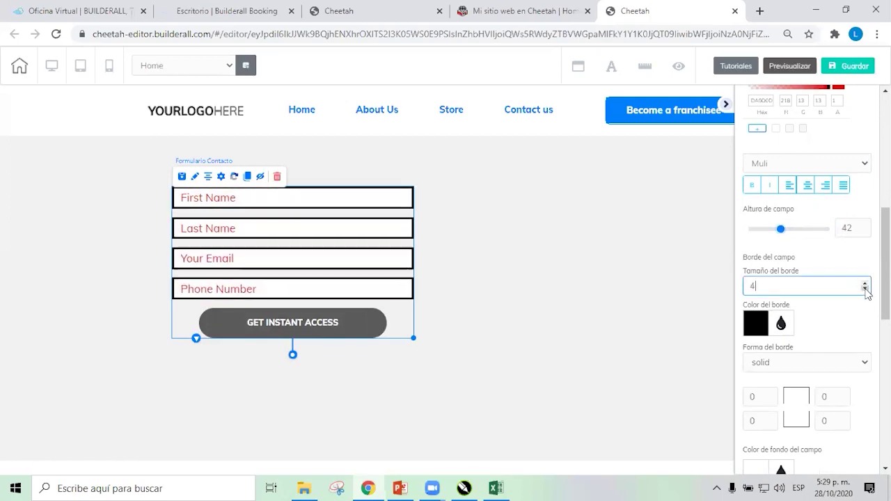
click(865, 289)
click(865, 289)
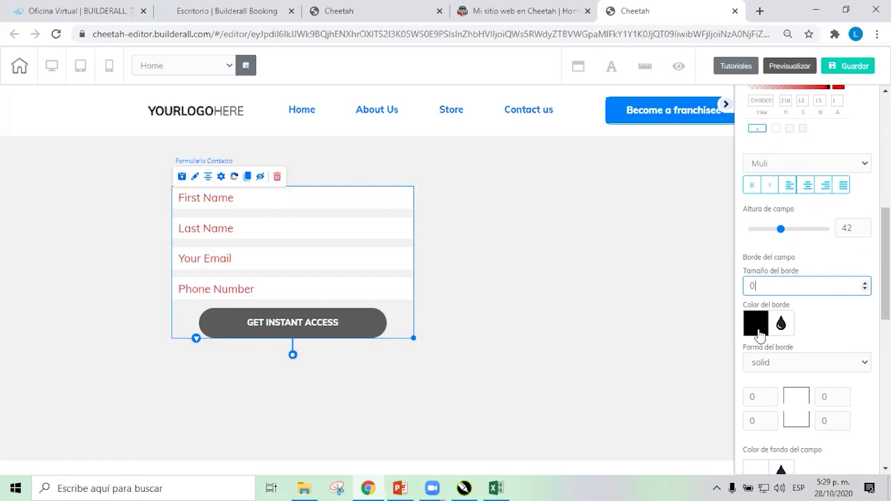
click(778, 364)
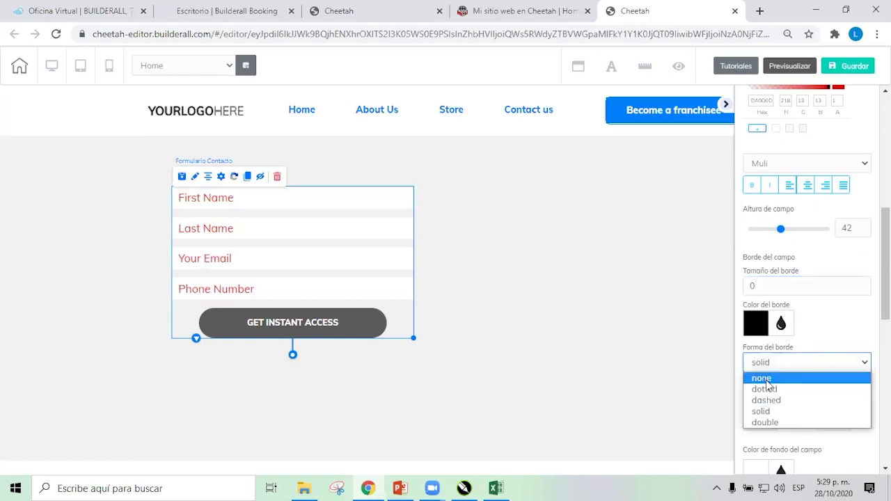
click(824, 329)
scroll(824, 327, down, 2)
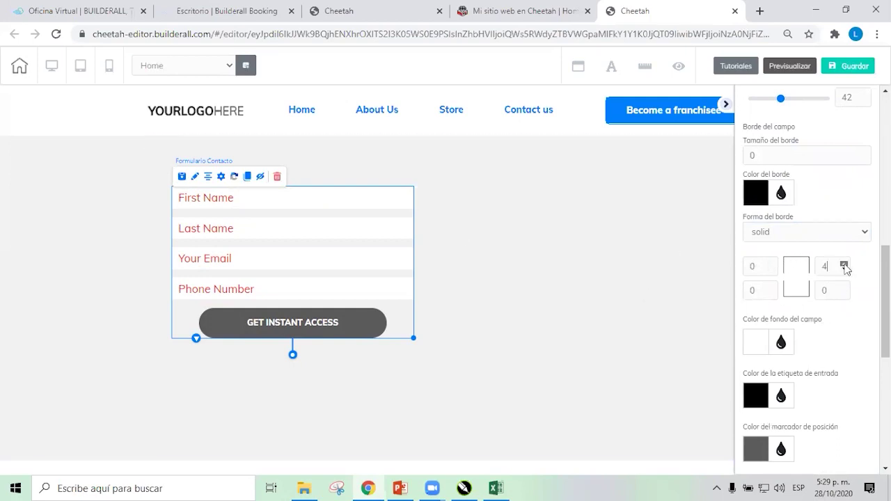
- Return the fields' top-right corner radius to 0 and the border thickness to 0
click(845, 266)
click(844, 264)
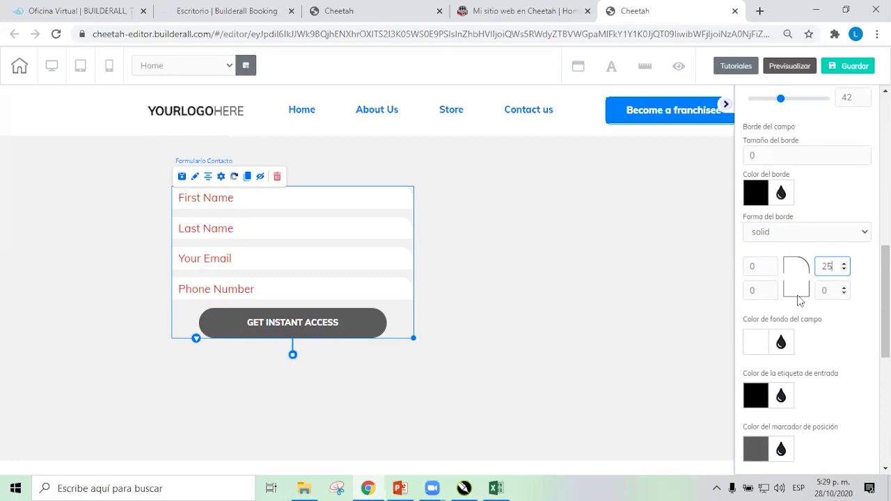
click(864, 153)
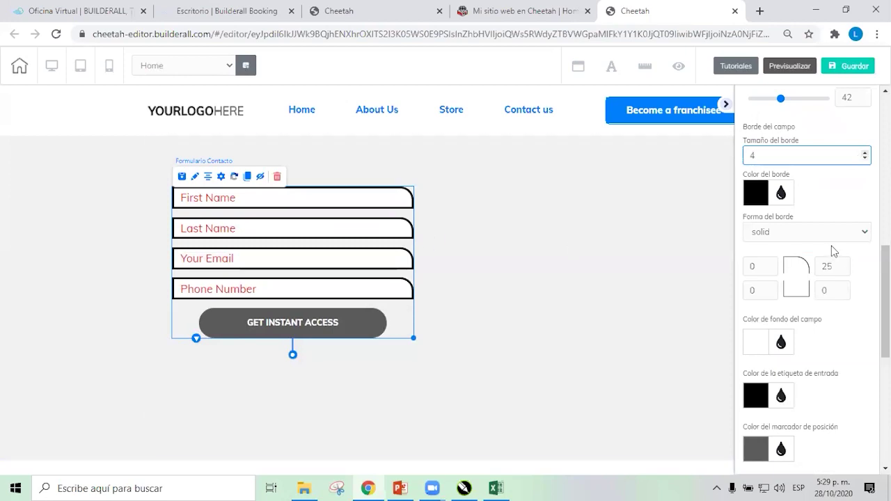
click(844, 266)
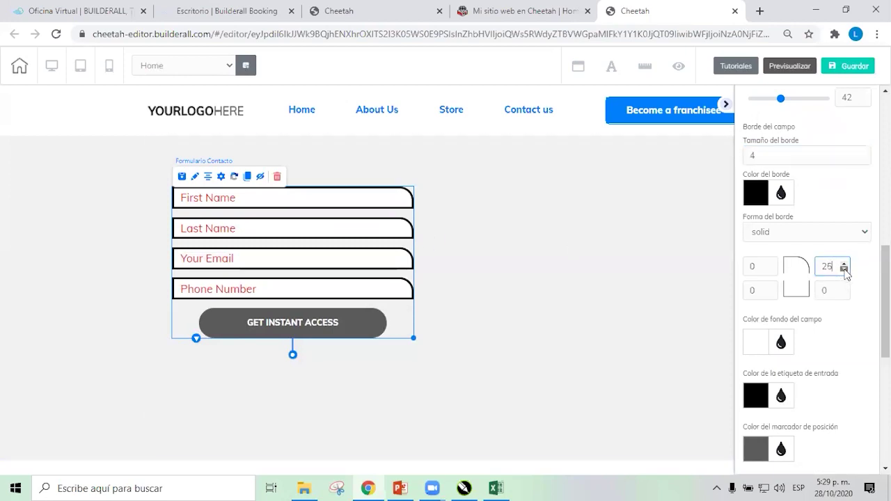
click(844, 269)
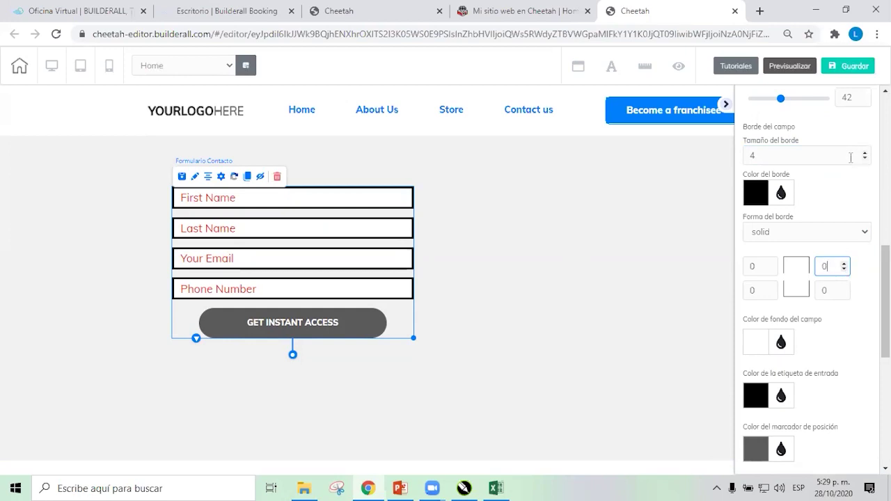
click(865, 159)
click(865, 159)
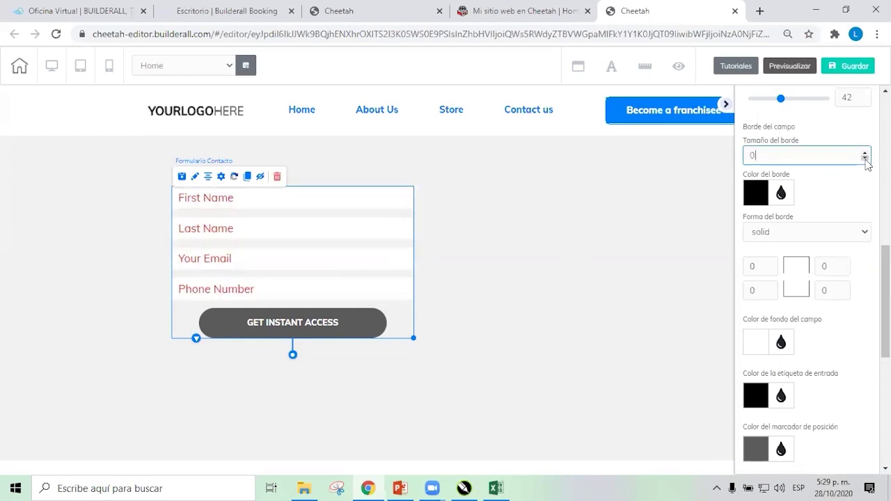
scroll(781, 332, down, 1)
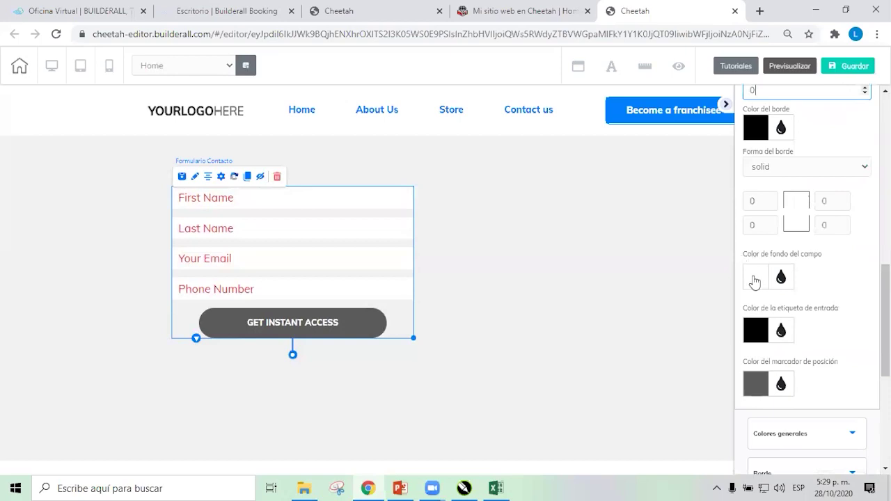
- Set the field background colour to light lime EAFEA1
click(755, 277)
click(819, 324)
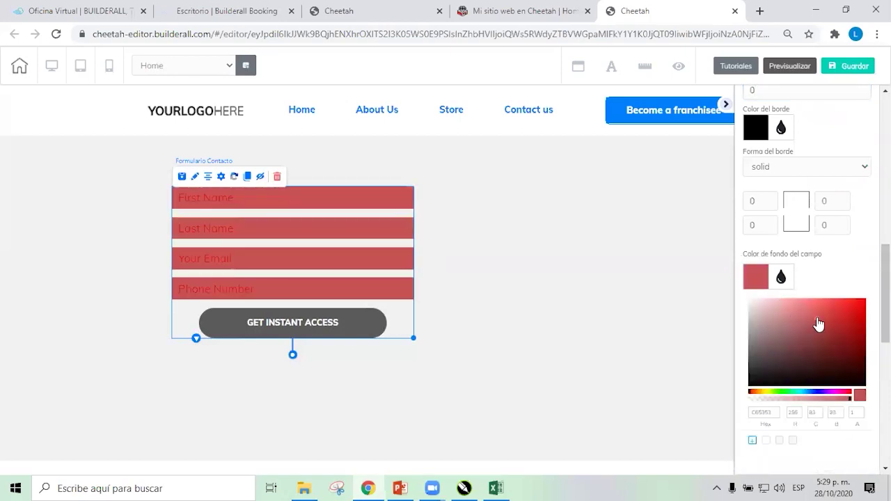
click(778, 325)
click(771, 393)
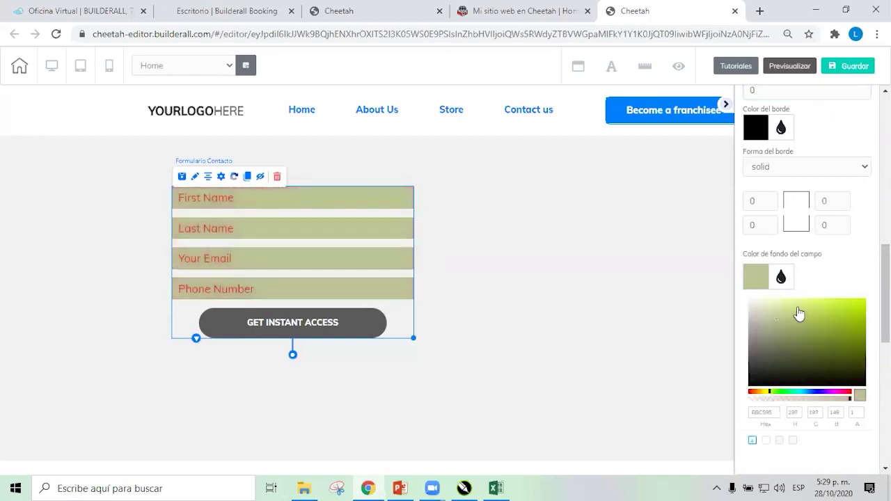
click(796, 311)
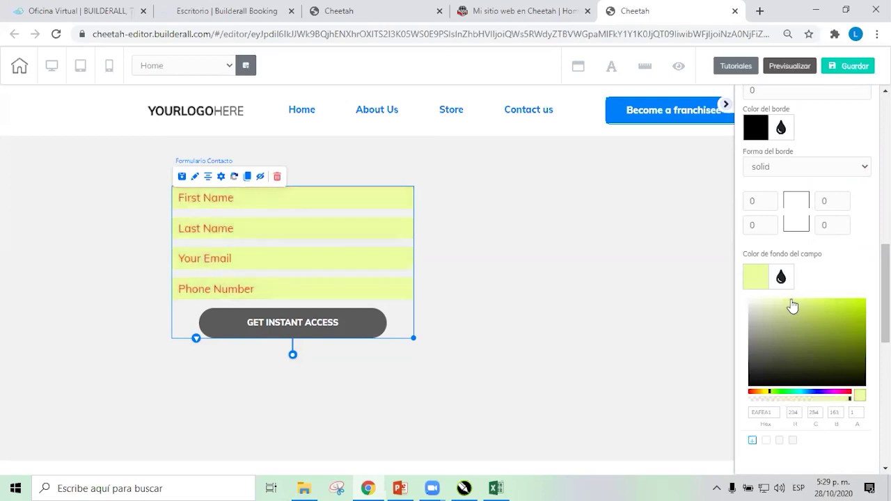
scroll(834, 259, down, 3)
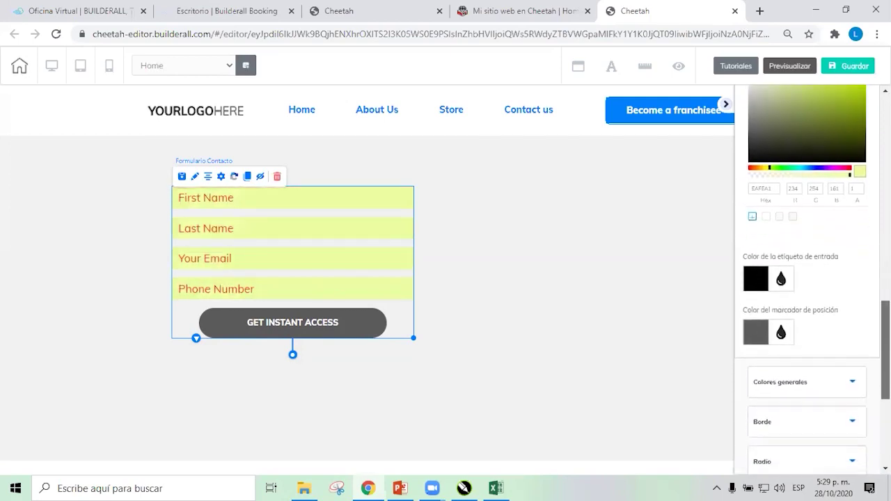
- Set the placeholder text colour to dark navy 002E72, leaving the label colour unchanged
click(757, 277)
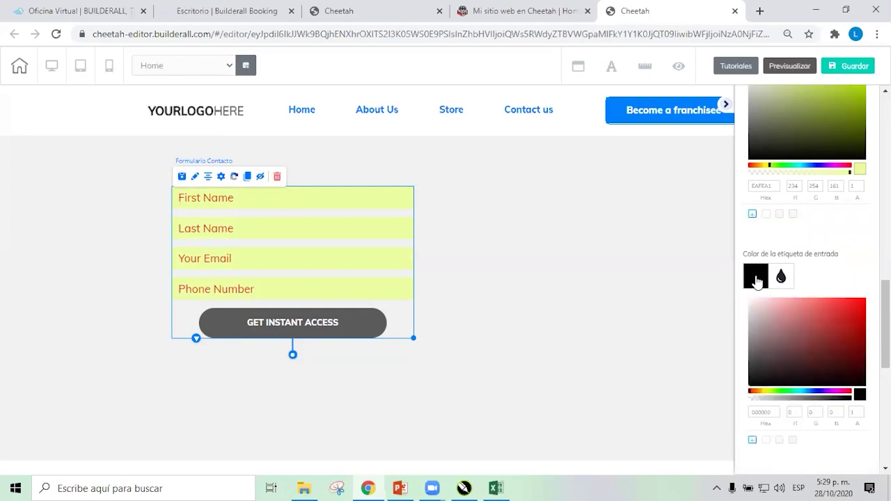
click(756, 278)
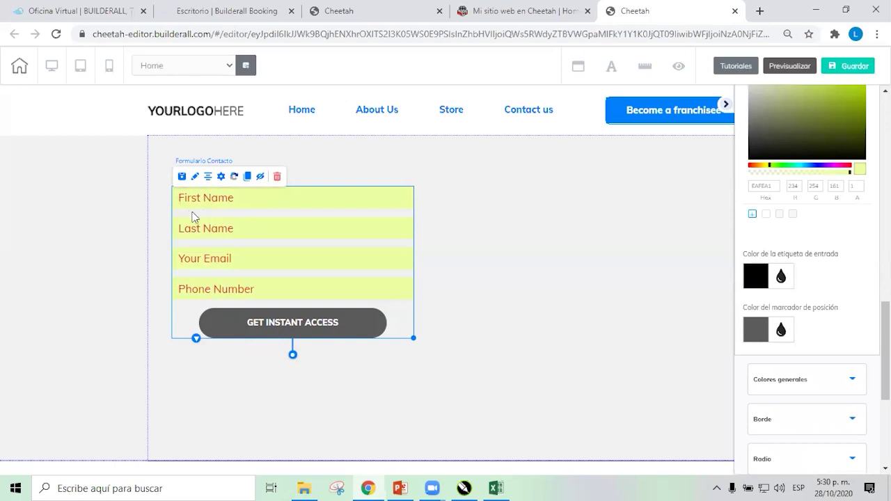
click(759, 335)
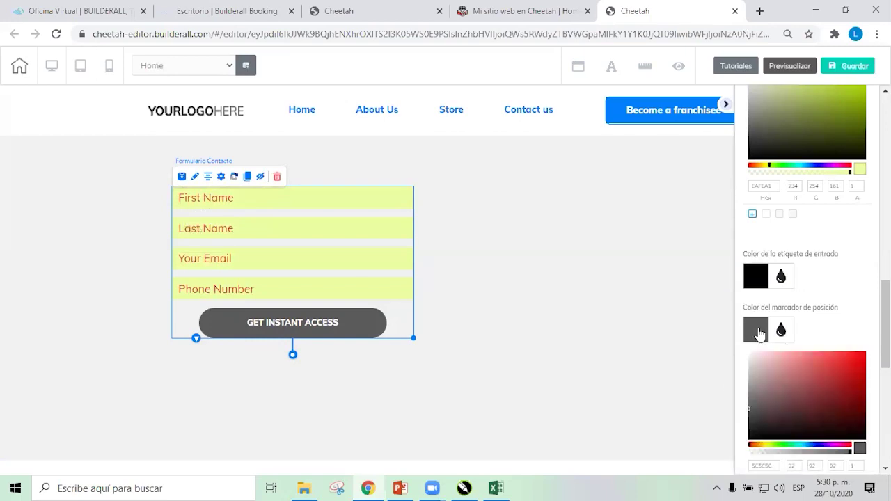
click(795, 383)
drag(823, 388, 854, 377)
click(812, 449)
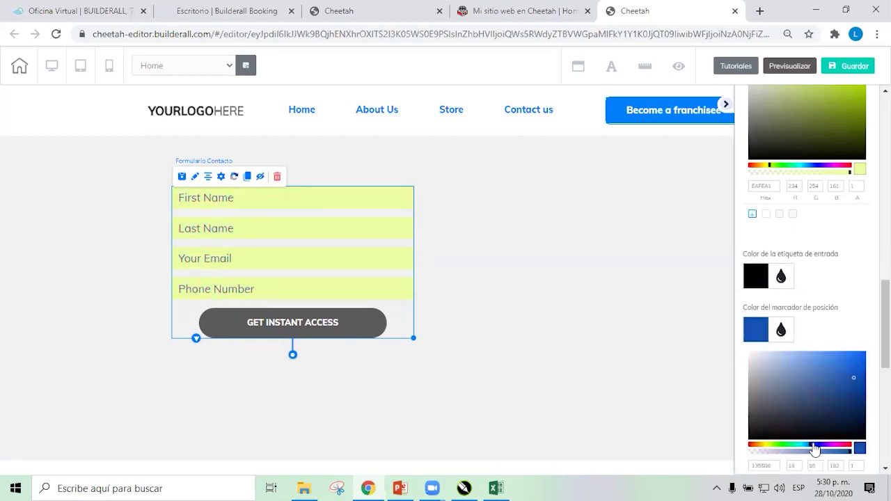
click(864, 358)
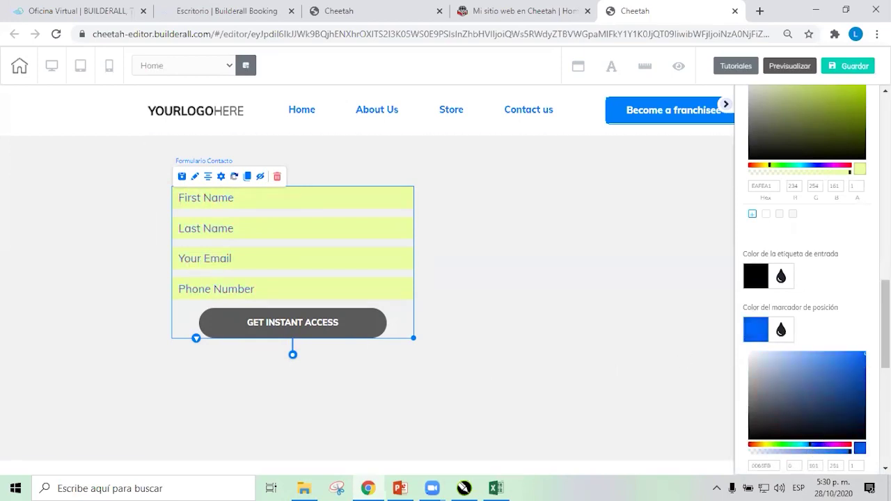
mouse_move(865, 358)
mouse_down()
mouse_move(865, 411)
mouse_move(865, 401)
mouse_up()
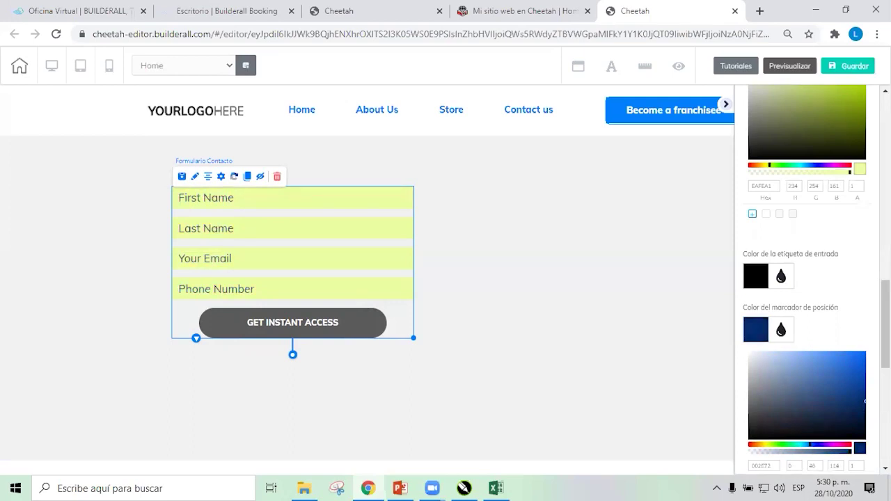
scroll(885, 327, down, 1)
scroll(847, 255, down, 5)
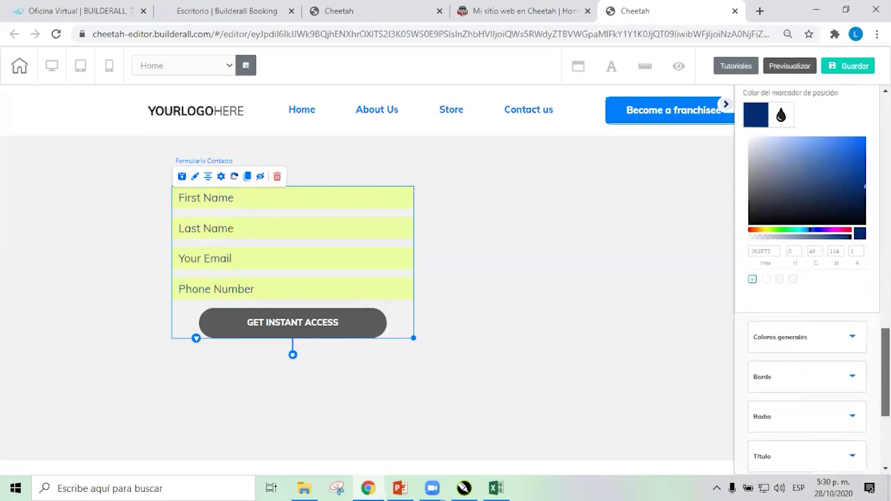
- In Colores generales, set the button's hover background colour to deep blue 11339F
click(848, 255)
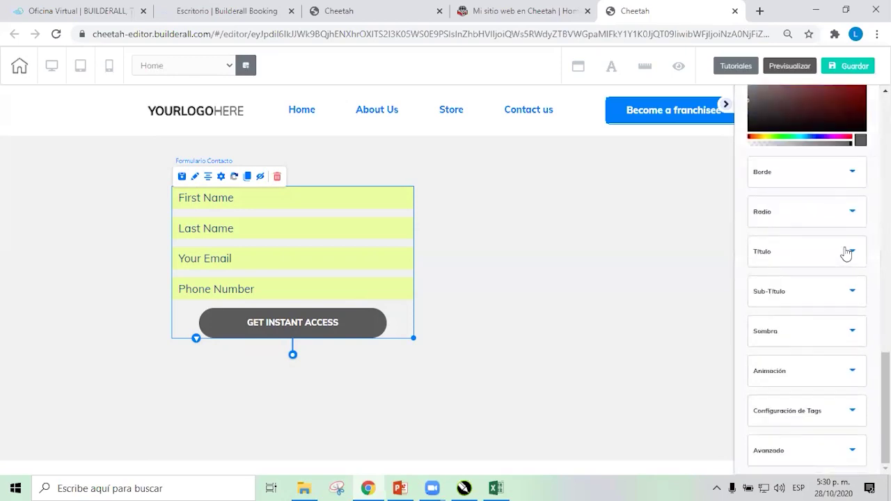
scroll(846, 253, up, 3)
scroll(756, 313, up, 1)
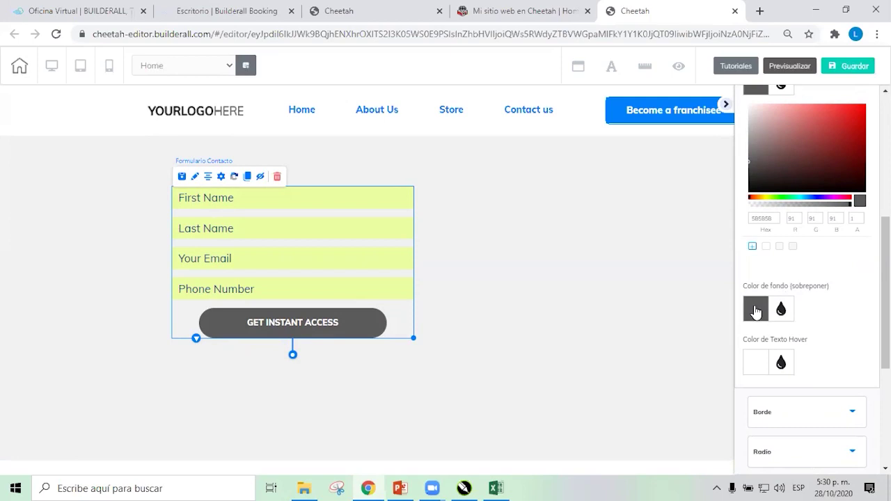
click(755, 311)
click(810, 369)
click(816, 424)
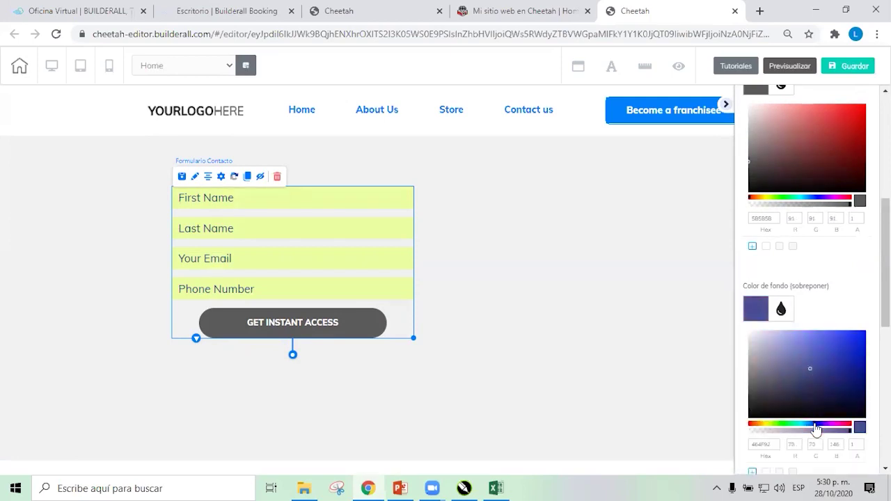
click(853, 365)
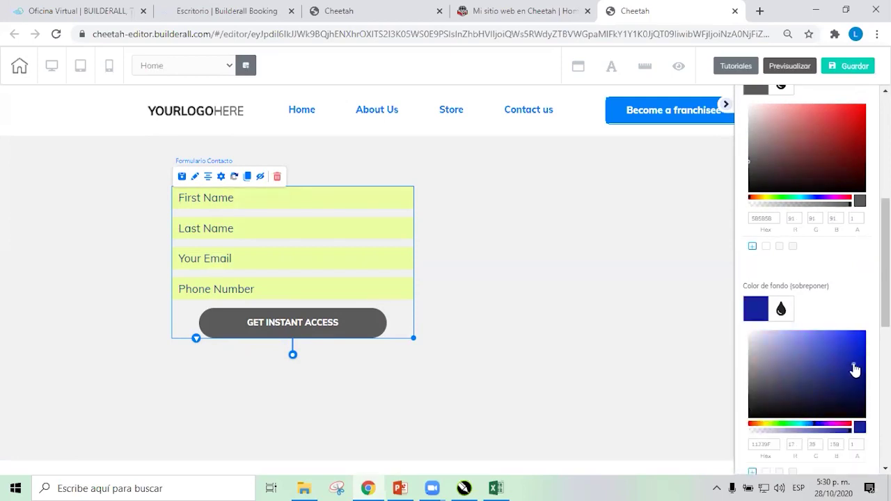
- Set the button's hover text colour to bright yellow FCFF00
scroll(886, 293, down, 2)
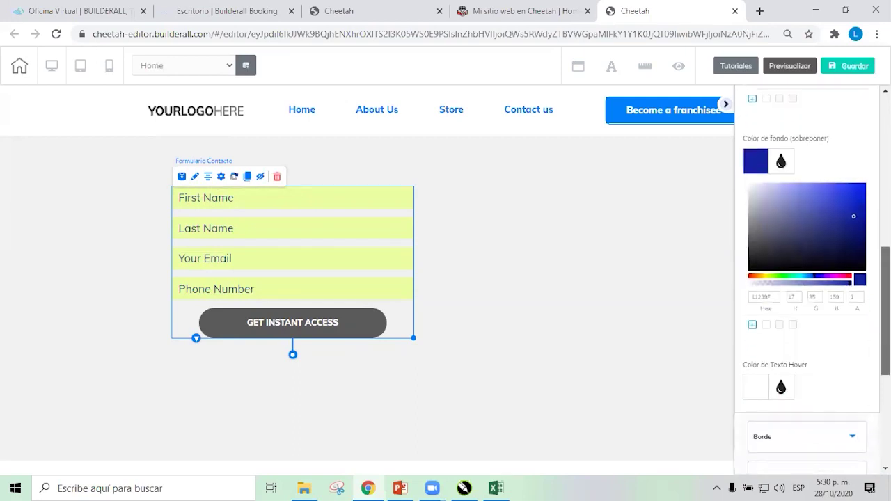
scroll(886, 292, down, 1)
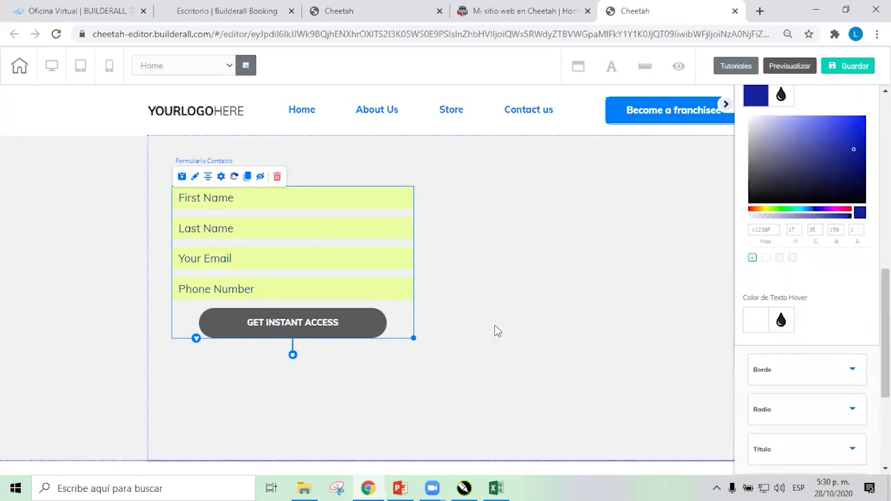
click(758, 327)
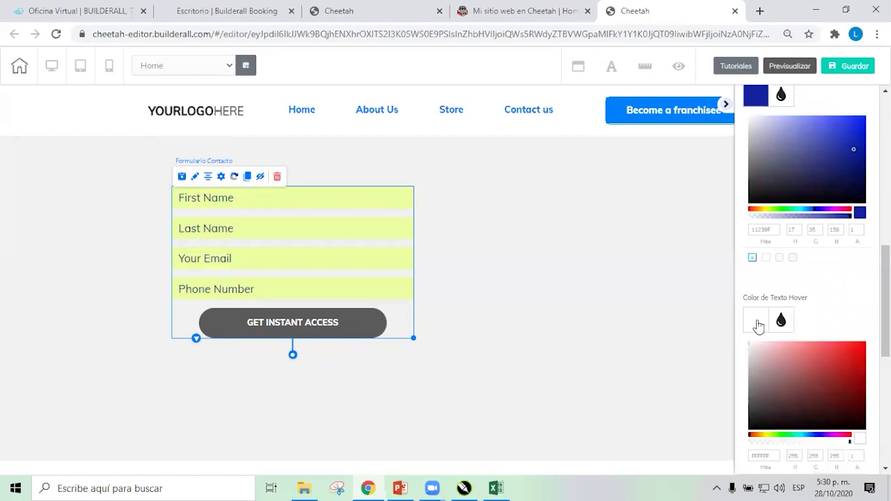
click(768, 436)
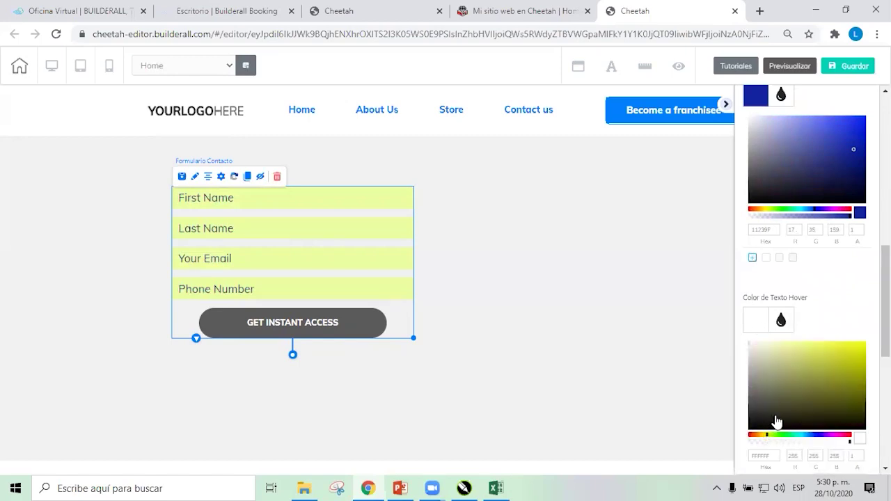
click(862, 345)
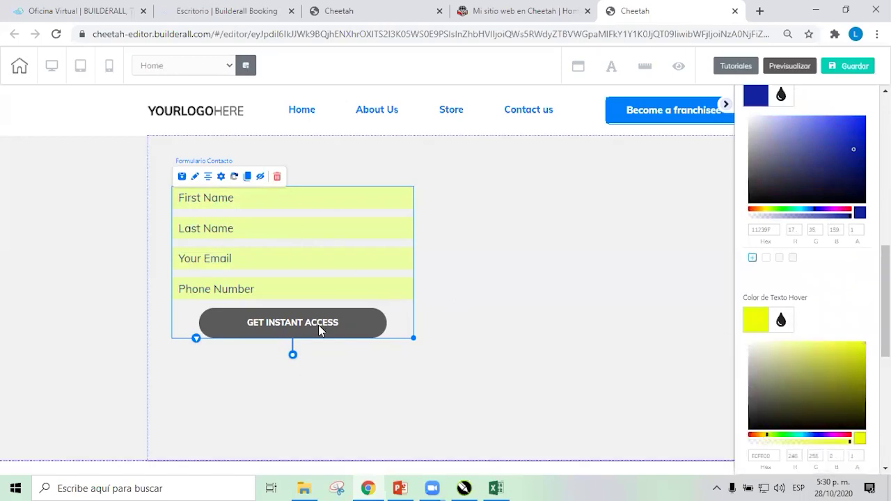
- Preview the page, return to the editor and reselect the contact form
click(790, 66)
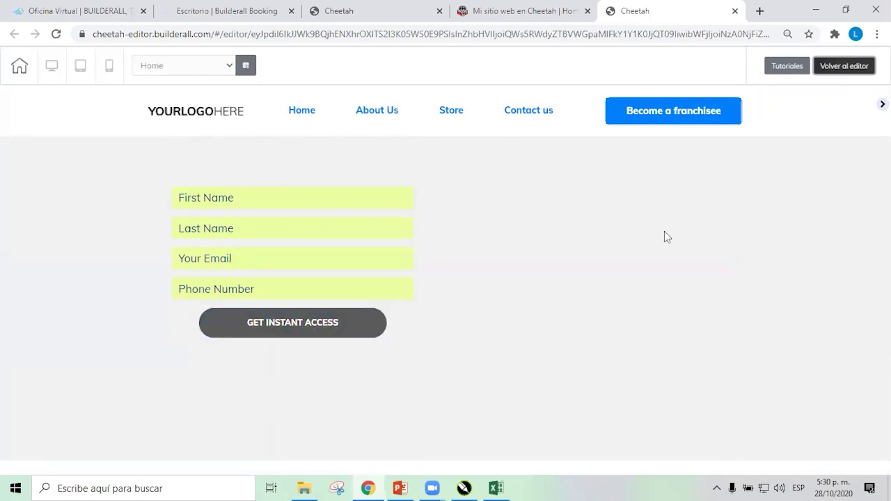
click(853, 65)
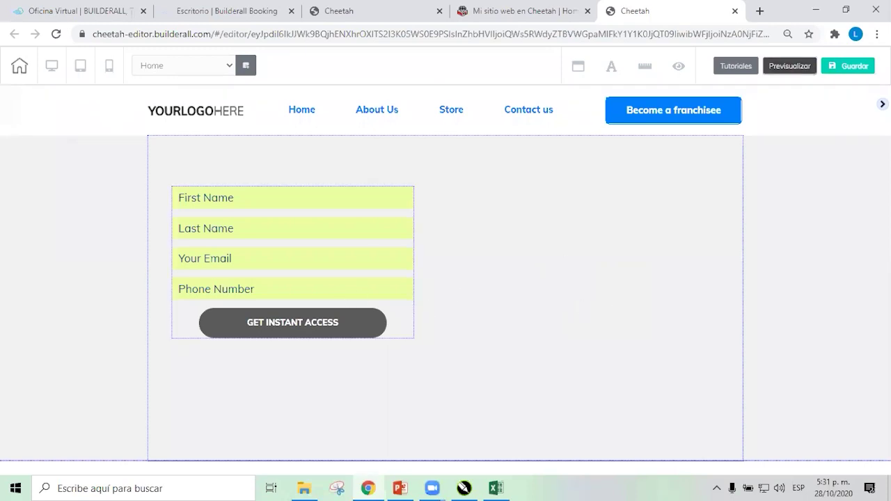
click(293, 261)
- Give the submit button a 4-pixel solid border in red D80000
scroll(825, 252, down, 3)
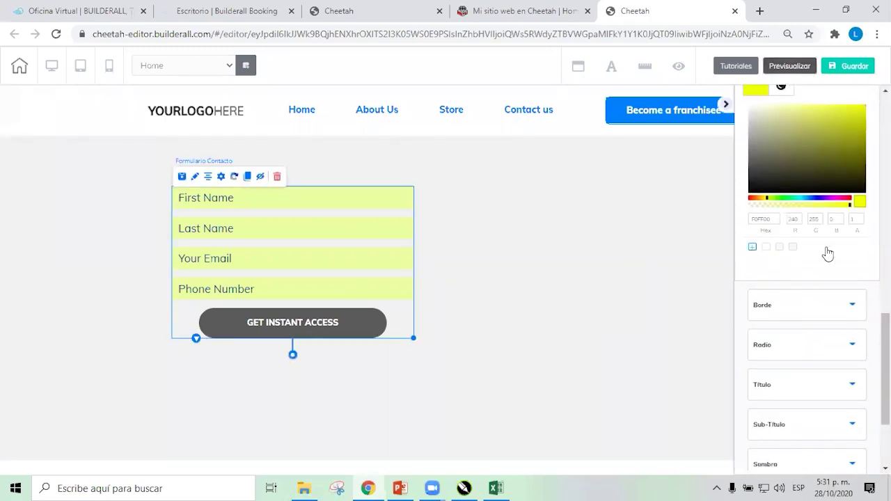
scroll(828, 252, down, 1)
click(814, 232)
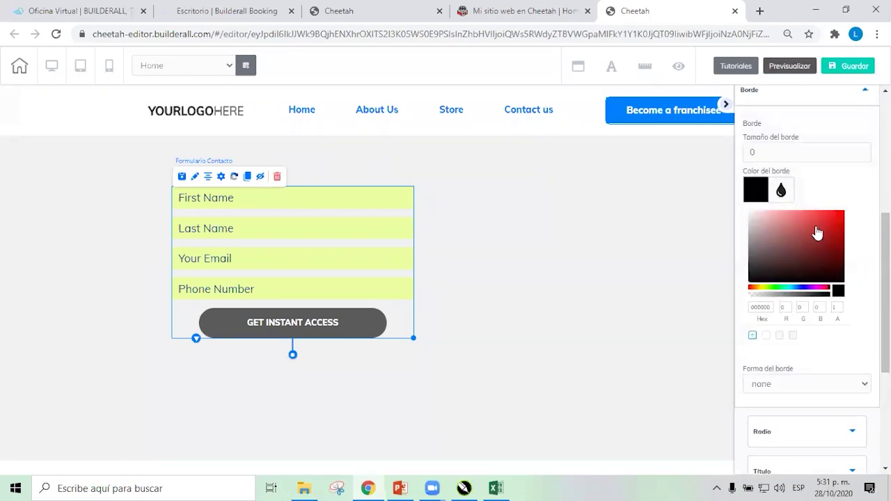
click(866, 151)
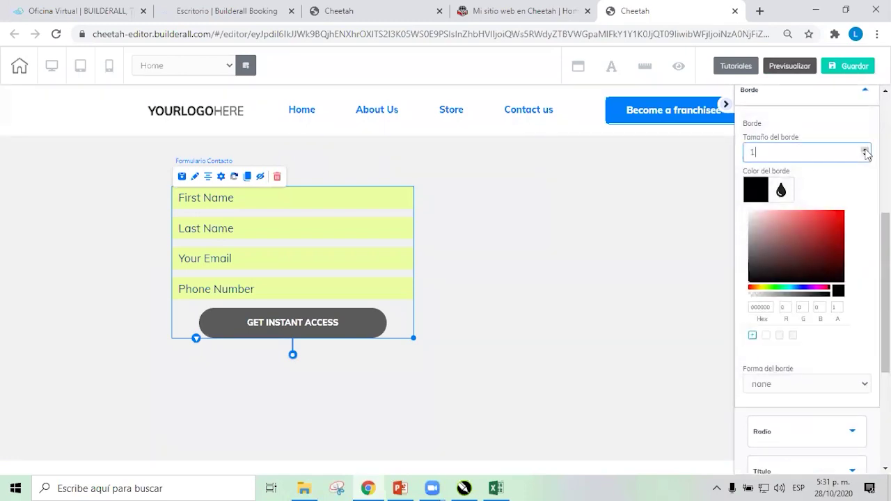
click(775, 387)
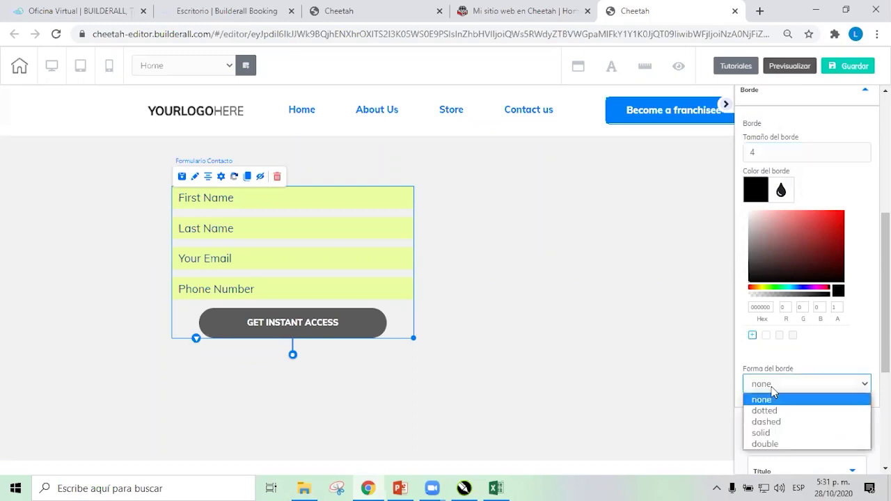
click(765, 433)
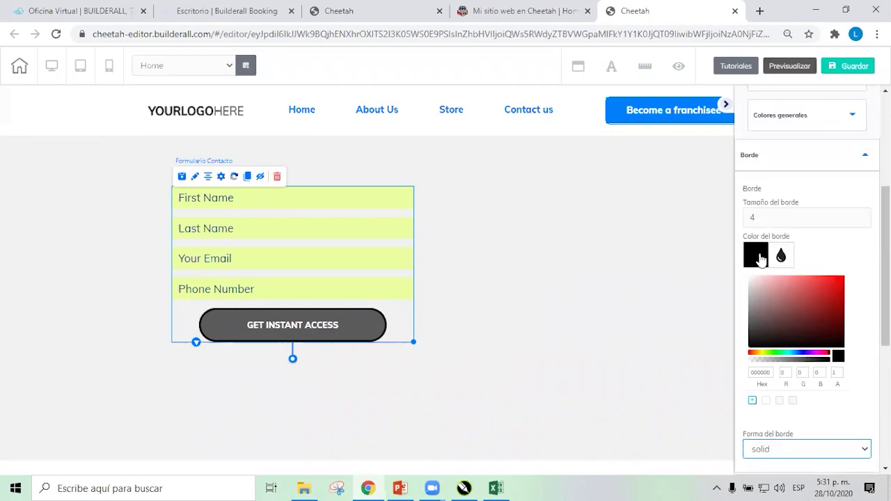
click(807, 295)
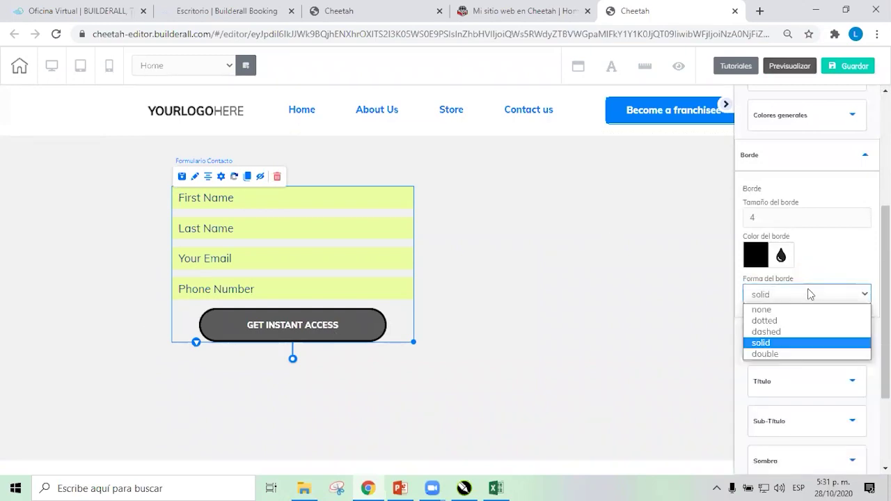
click(759, 256)
click(769, 259)
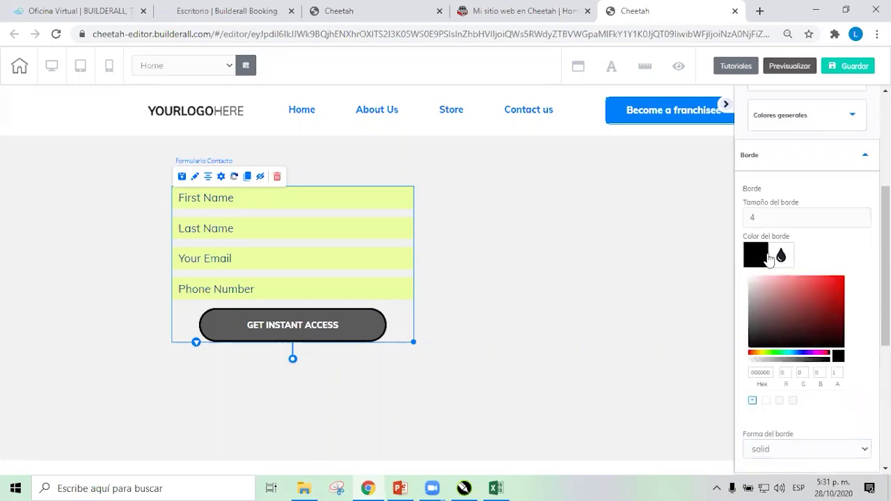
click(837, 287)
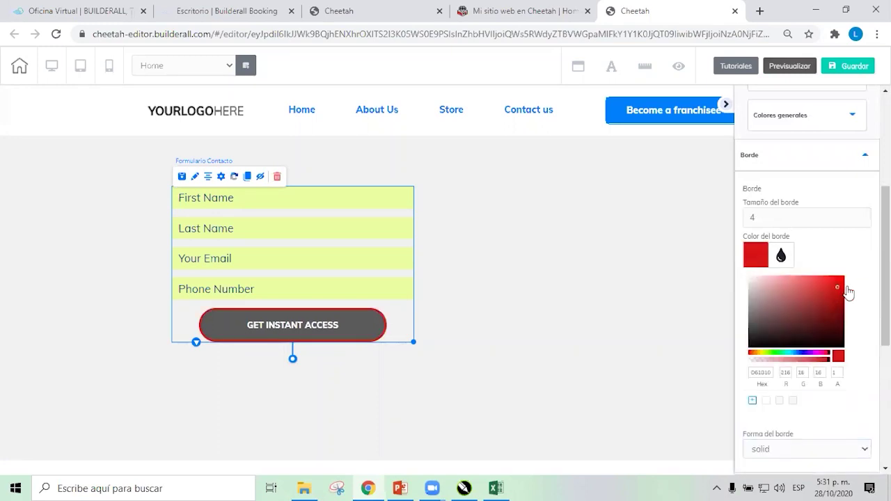
click(844, 288)
scroll(775, 253, down, 4)
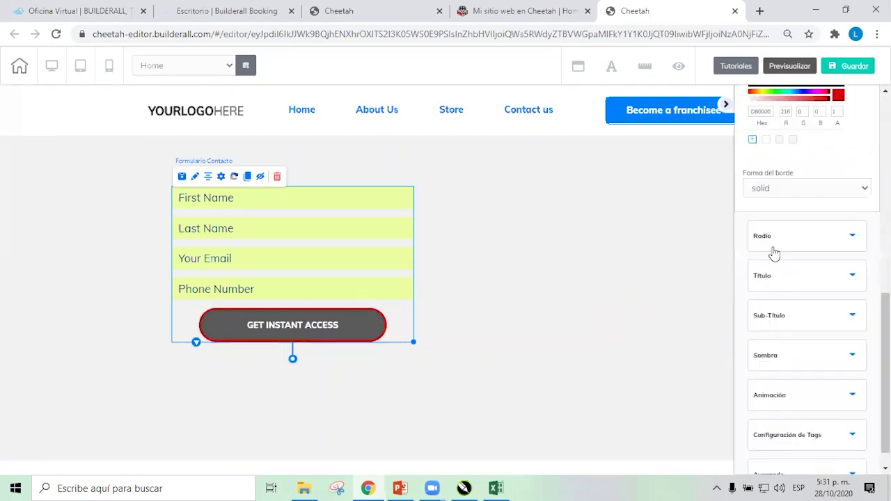
- Change the button's Título text to 'Envia tu mensaje'
click(796, 240)
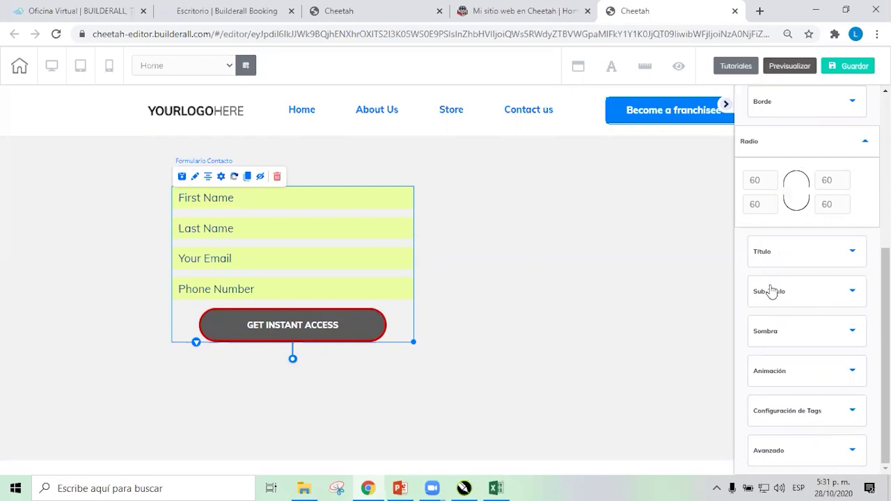
click(783, 251)
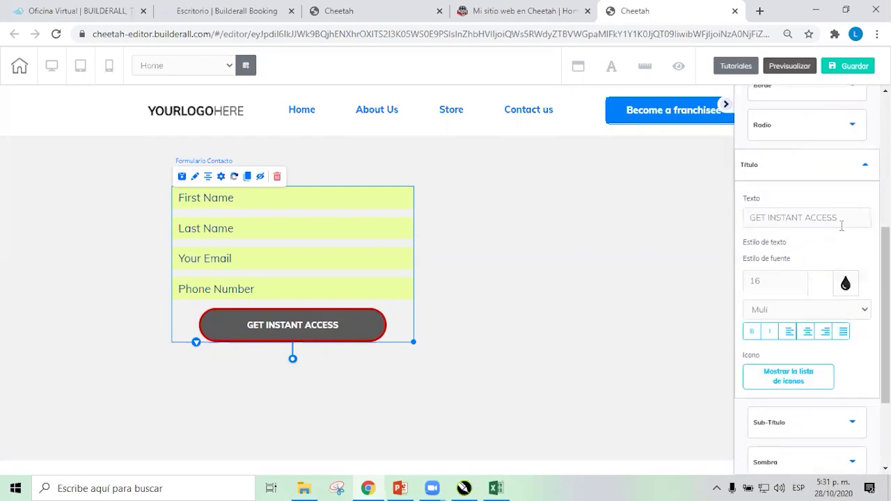
triple_click(842, 225)
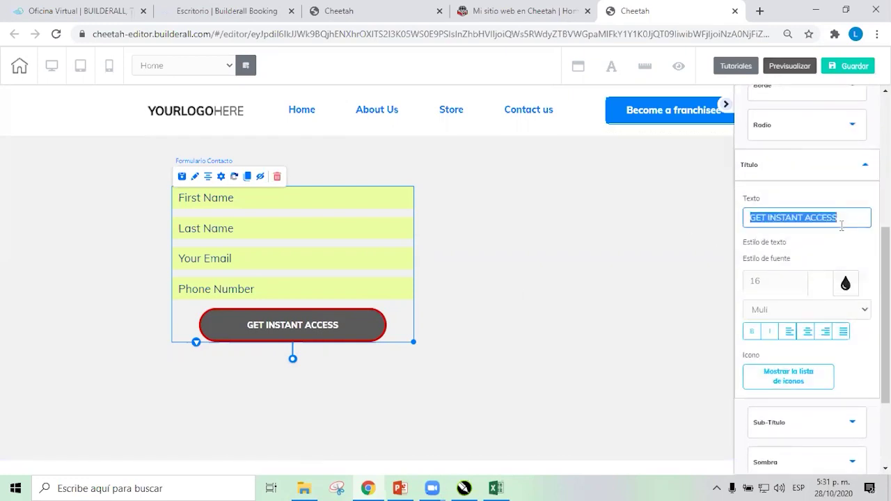
text(Envia t)
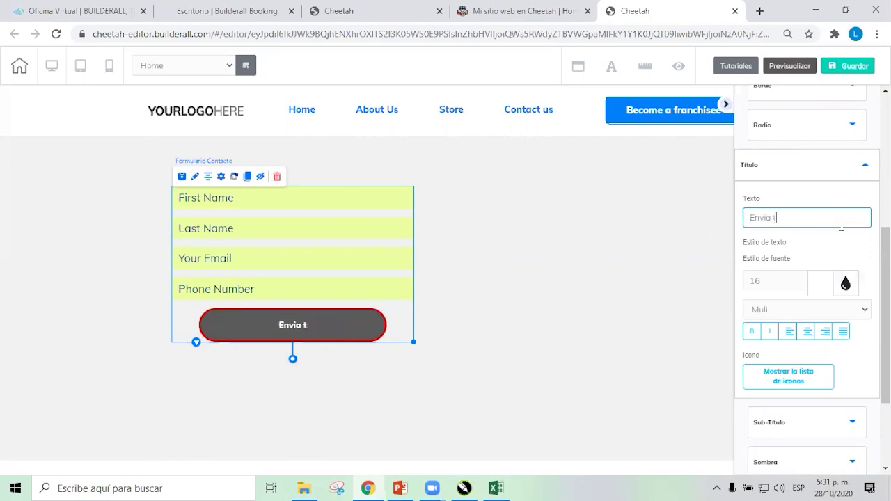
text(u mensaje)
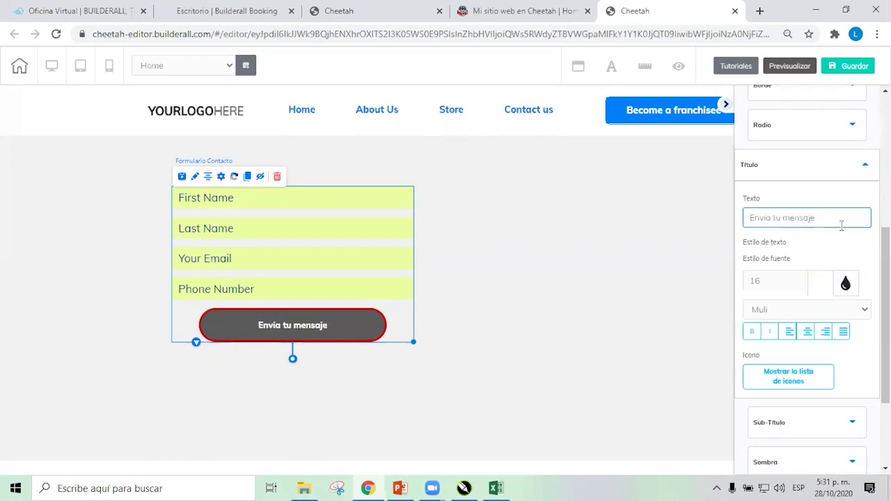
- Raise the button label font size to 30
click(801, 280)
click(801, 279)
click(801, 279)
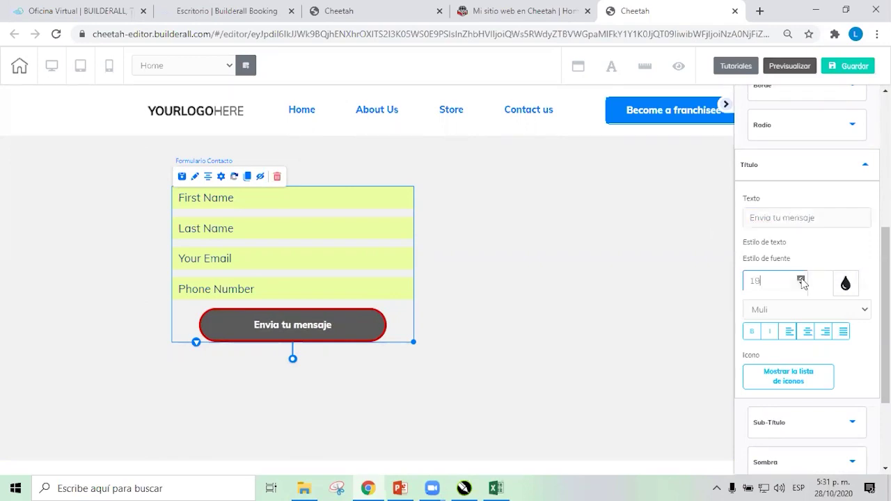
click(800, 280)
click(801, 279)
click(801, 279)
click(801, 279)
click(801, 279)
click(801, 279)
click(801, 279)
click(801, 279)
click(801, 279)
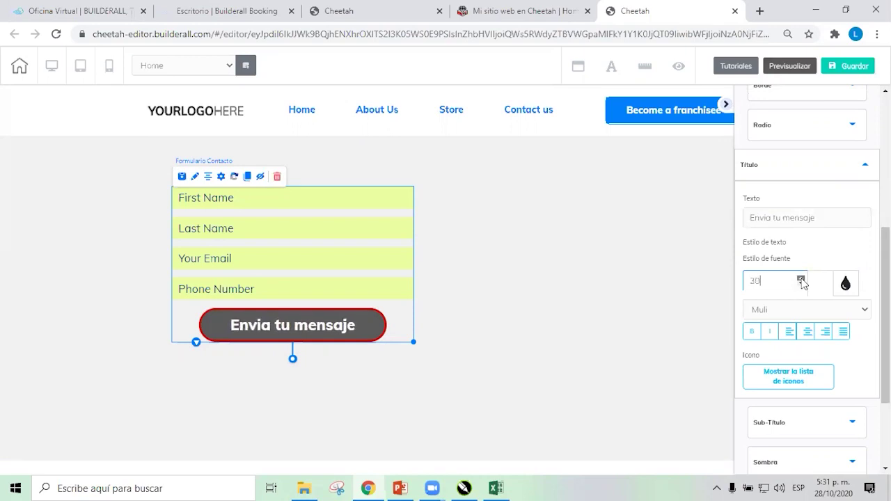
click(801, 279)
click(800, 279)
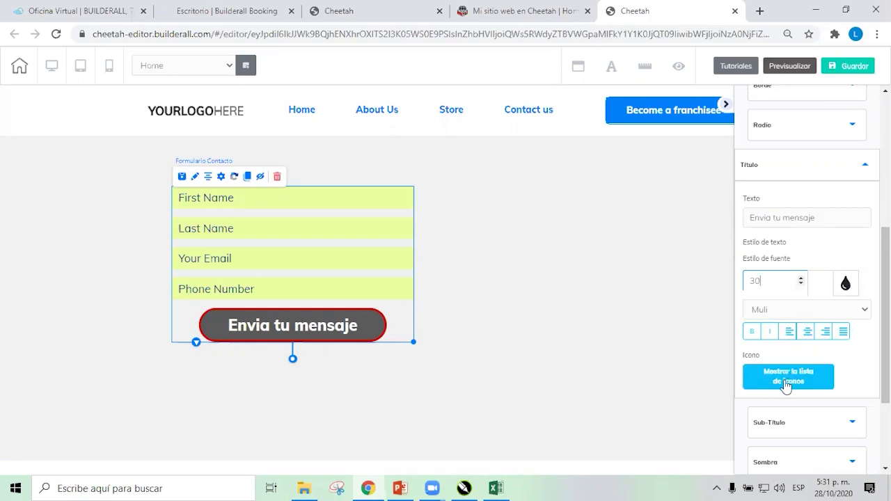
- Add the placeholder sub-text 'lalalalalal' beneath the button label in Sub-Título
scroll(787, 384, down, 1)
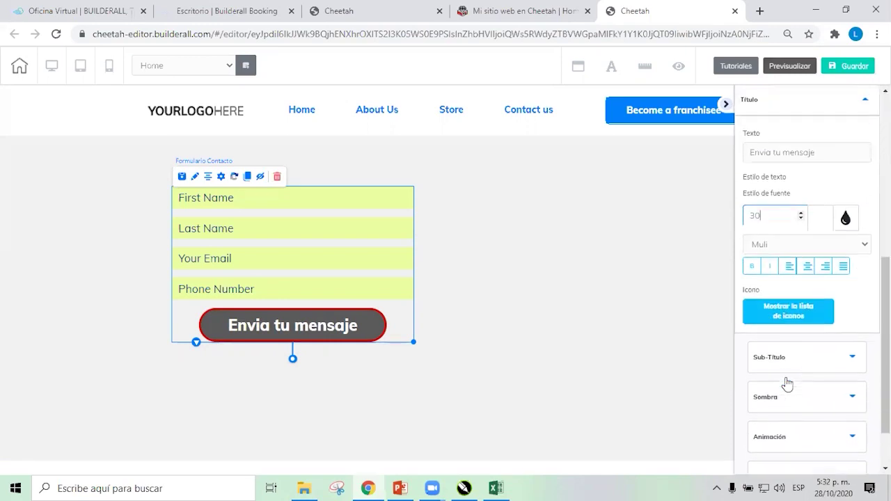
click(790, 358)
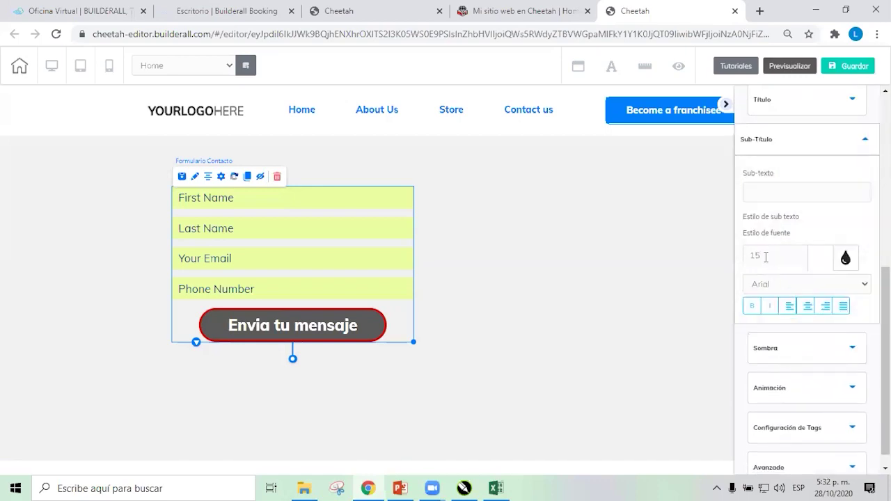
key(Tab)
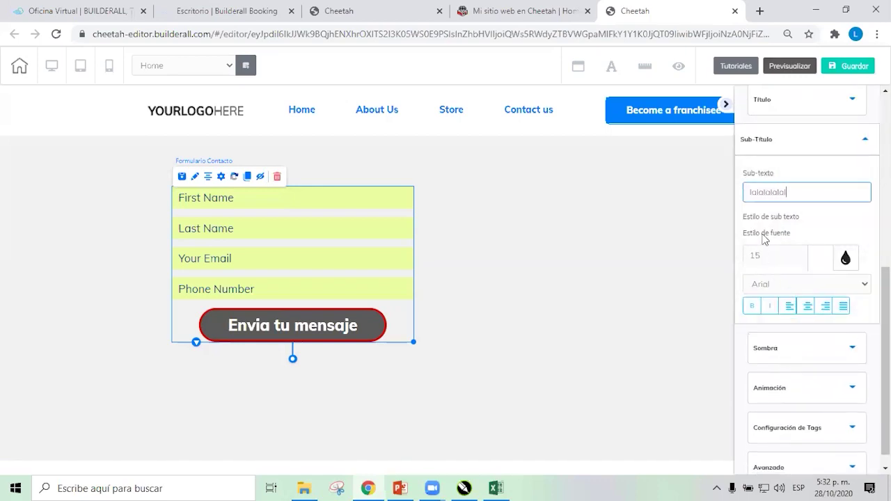
click(764, 239)
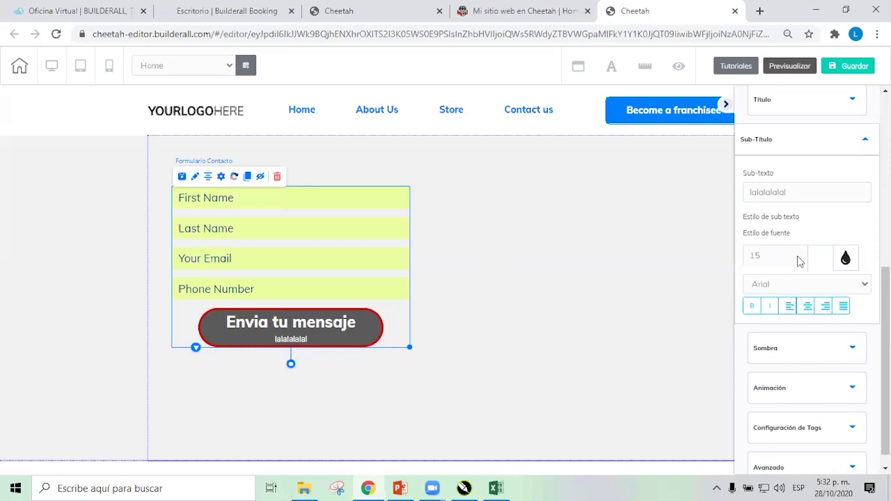
key(Escape)
click(762, 258)
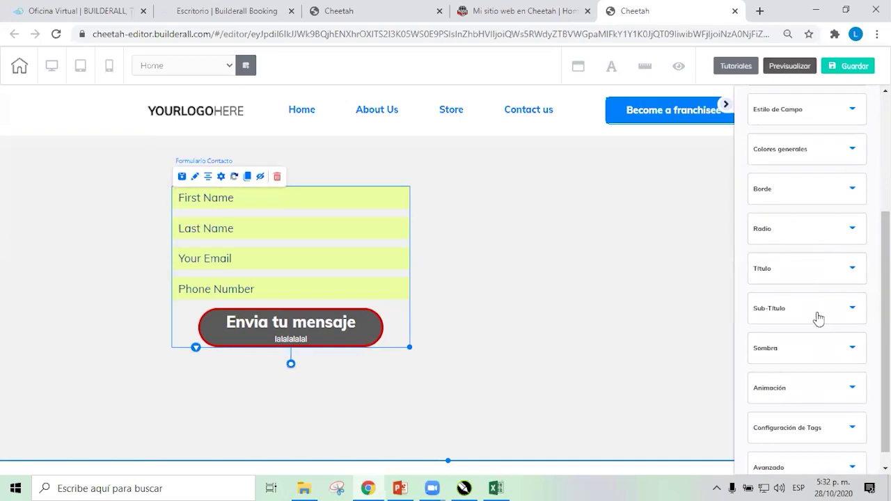
click(815, 314)
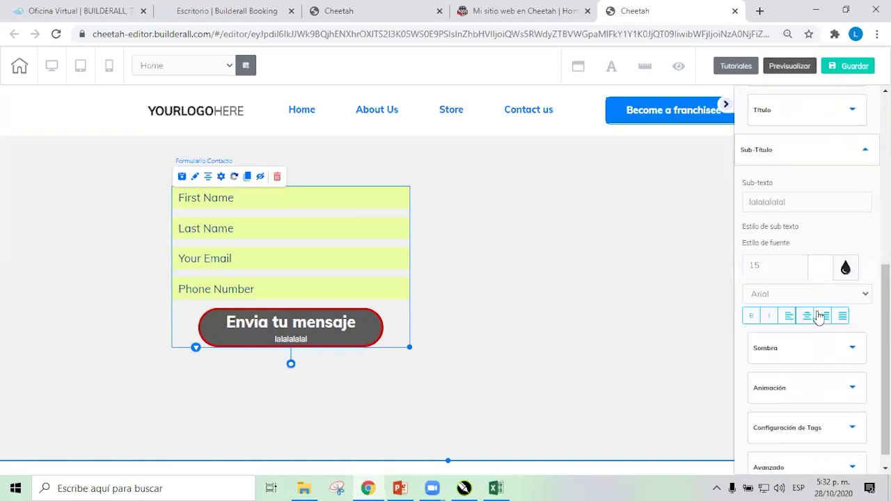
- Increase the button sub-text font size to 18
click(801, 253)
click(801, 253)
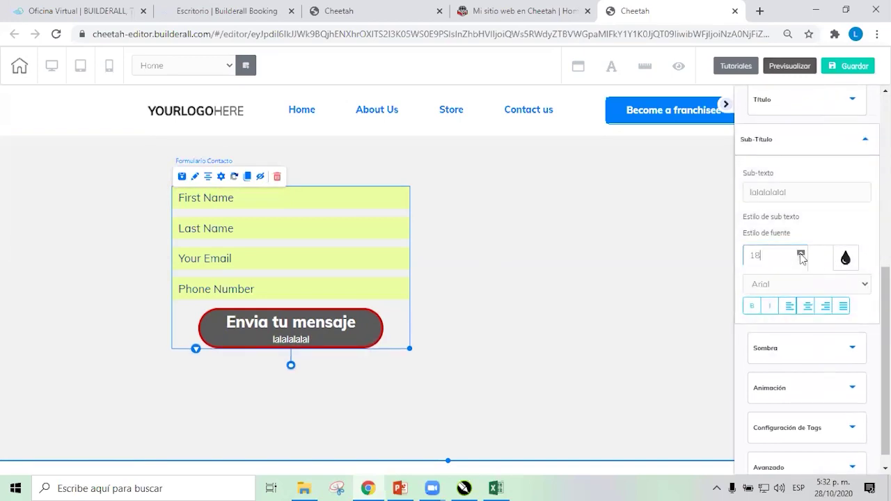
click(801, 252)
click(800, 253)
click(801, 253)
click(800, 253)
click(800, 253)
click(800, 253)
click(800, 252)
click(801, 253)
click(801, 252)
click(801, 252)
click(800, 252)
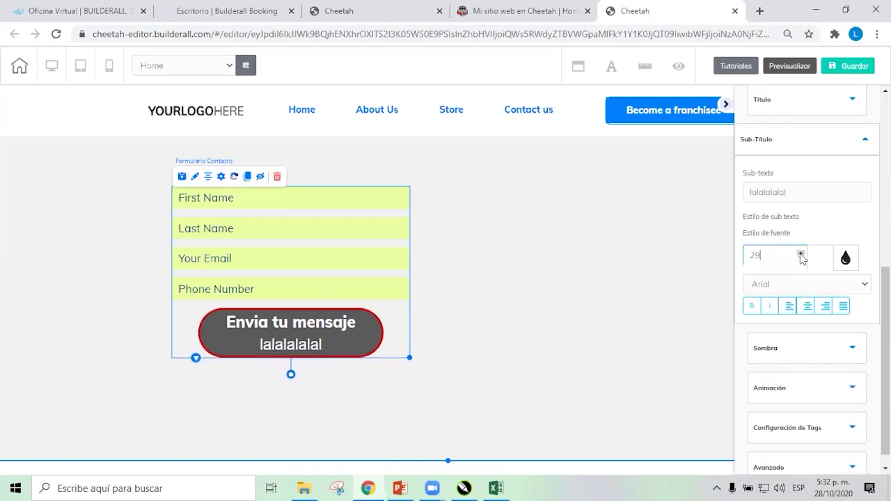
- Adjust the send button's shadow offset, blur and spread, and try different shadow colours
click(832, 339)
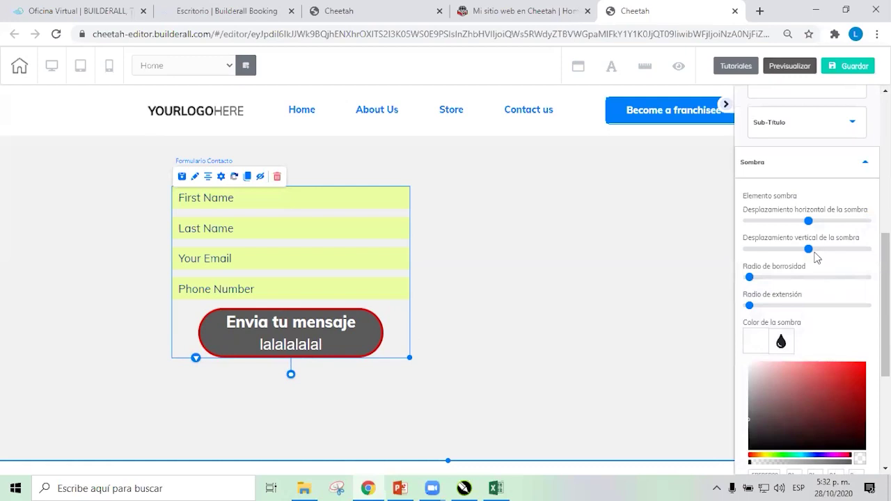
drag(812, 249, 820, 249)
click(825, 220)
click(761, 277)
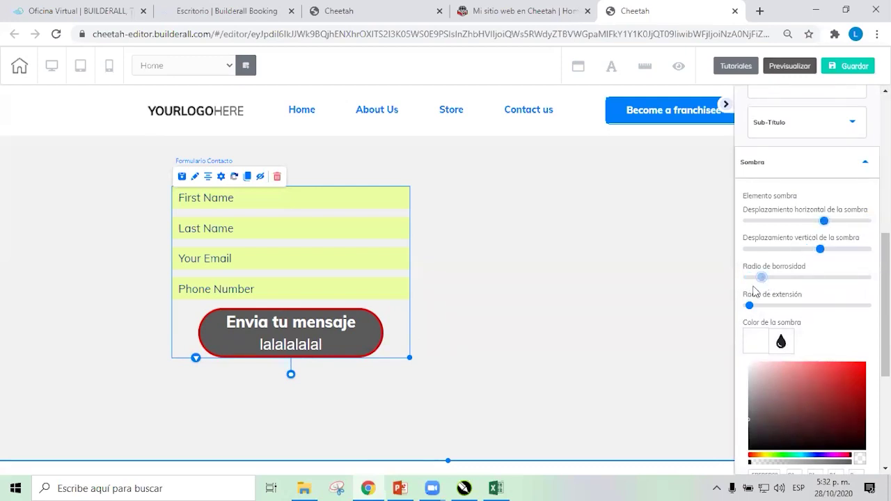
click(765, 306)
click(757, 348)
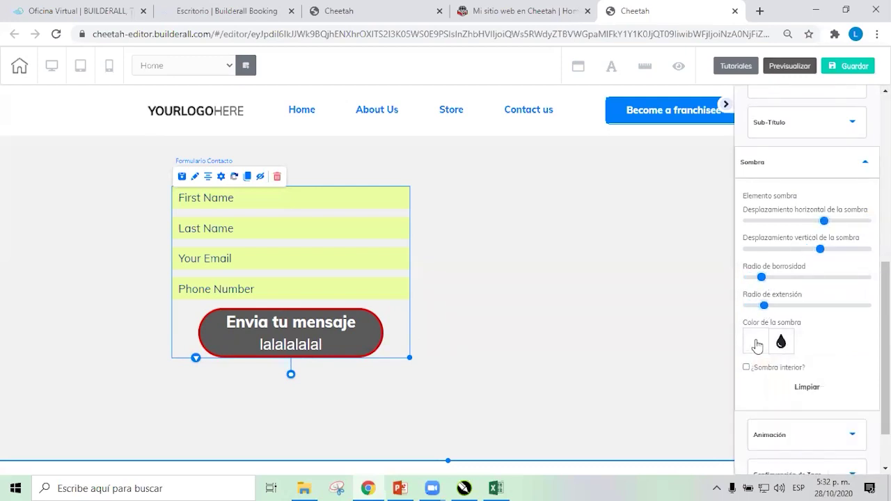
click(757, 345)
click(814, 422)
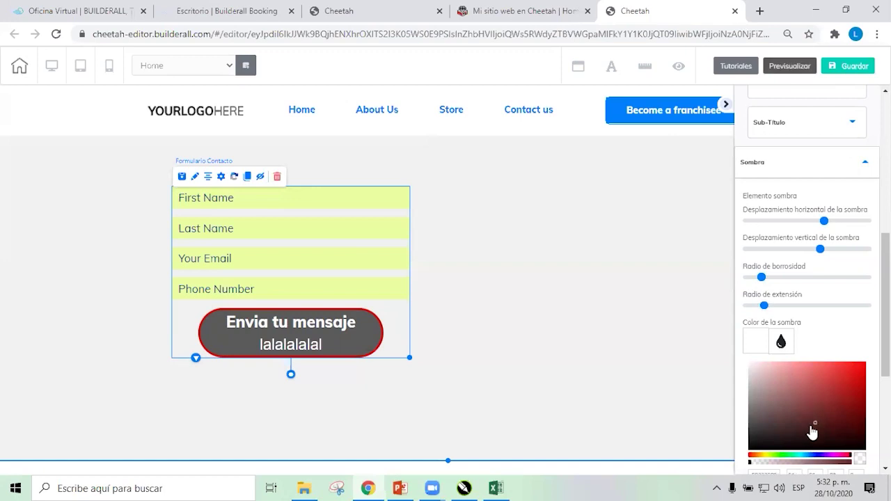
click(808, 418)
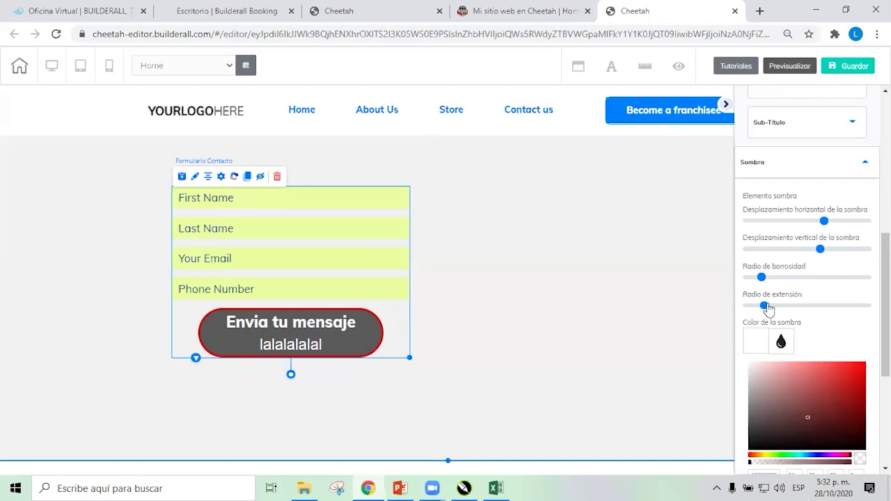
mouse_move(764, 305)
mouse_down()
mouse_move(776, 305)
mouse_move(760, 278)
mouse_move(772, 278)
mouse_up()
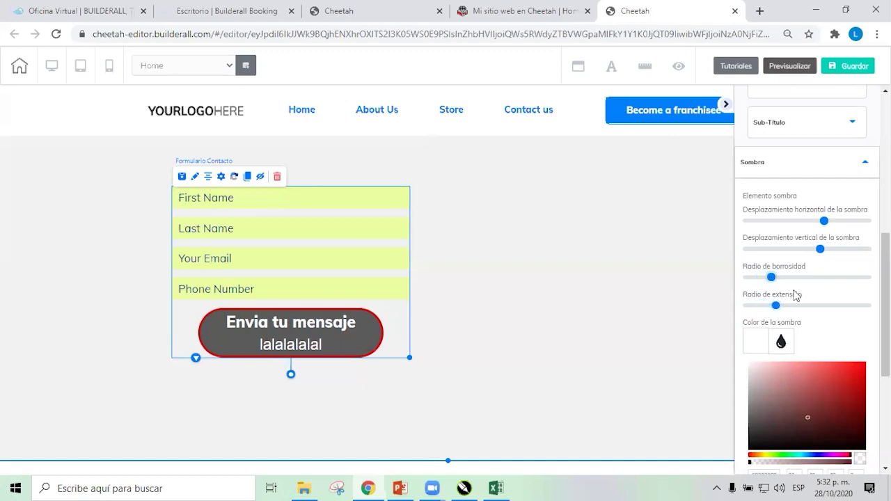
- Reset the shadow with Limpiar and set the shadow colour to dark red A62A2A
scroll(806, 328, up, 1)
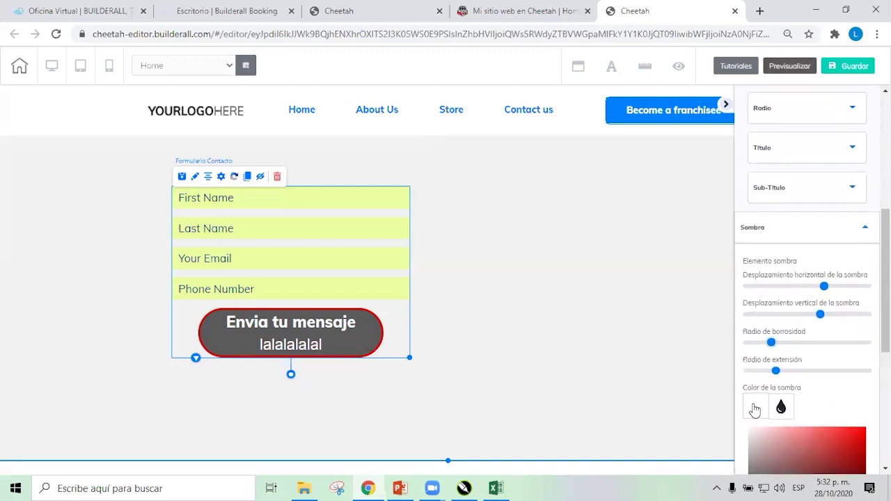
click(756, 409)
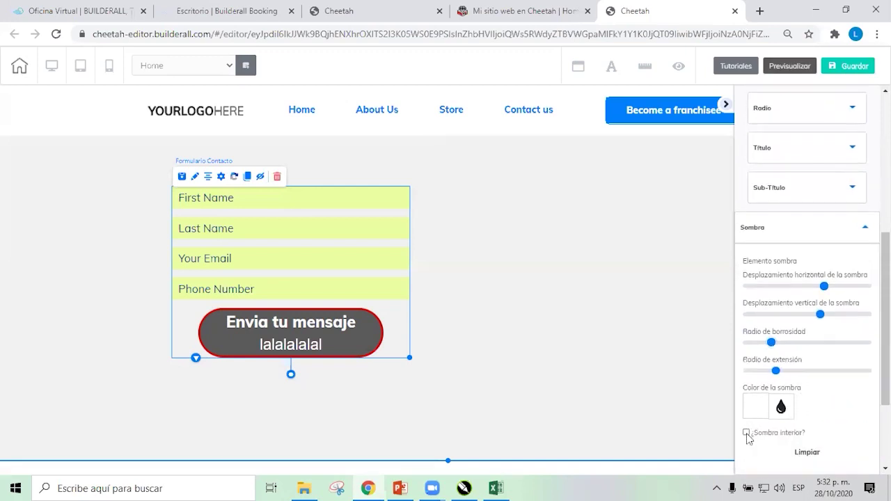
click(756, 407)
scroll(822, 393, down, 1)
scroll(827, 397, down, 1)
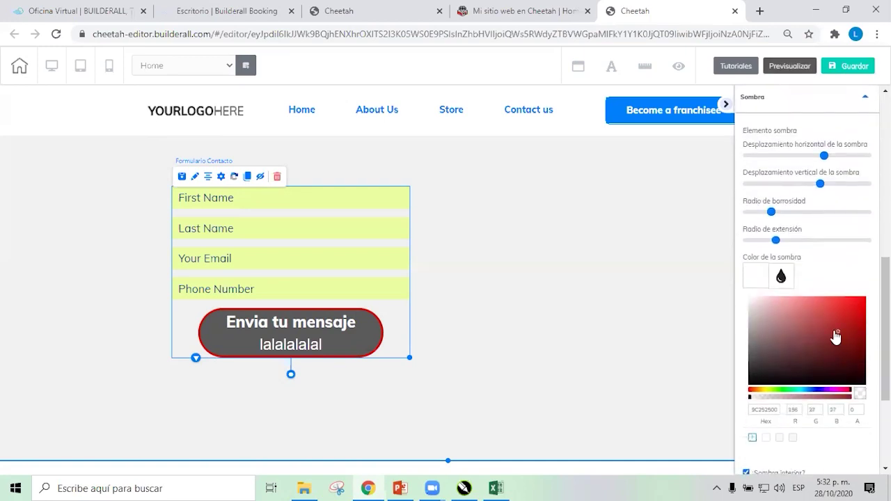
click(827, 323)
click(783, 278)
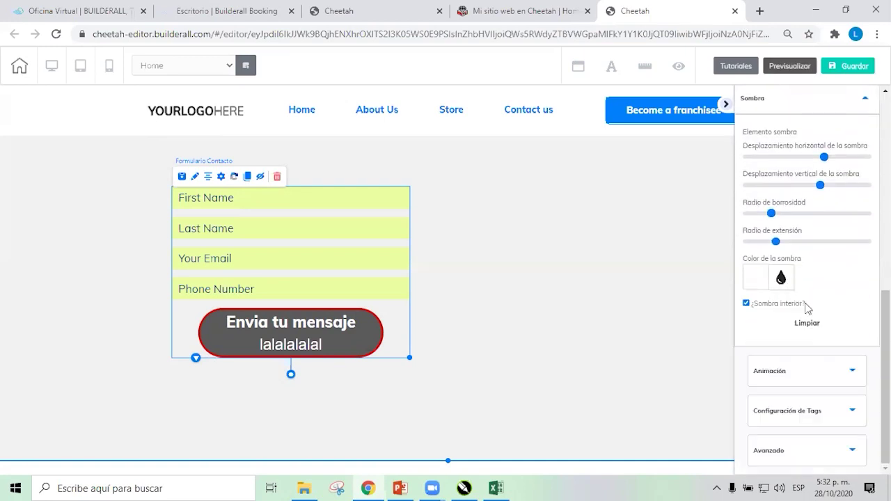
click(813, 326)
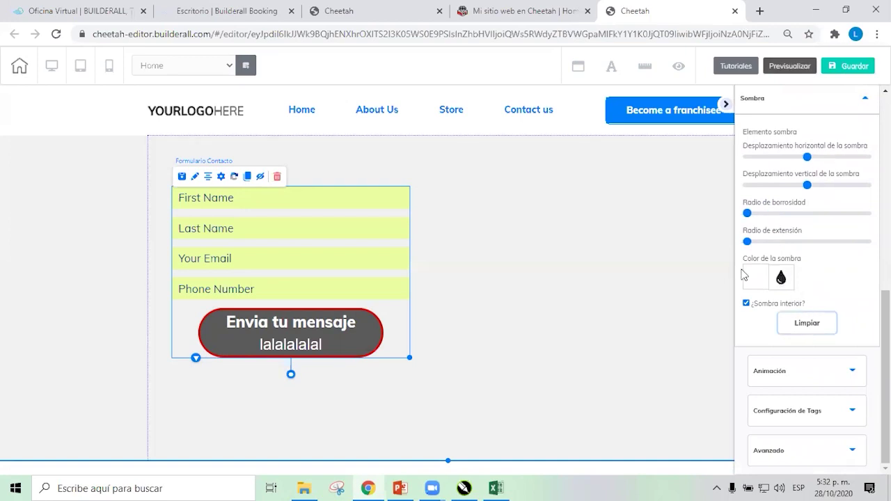
click(760, 280)
click(836, 328)
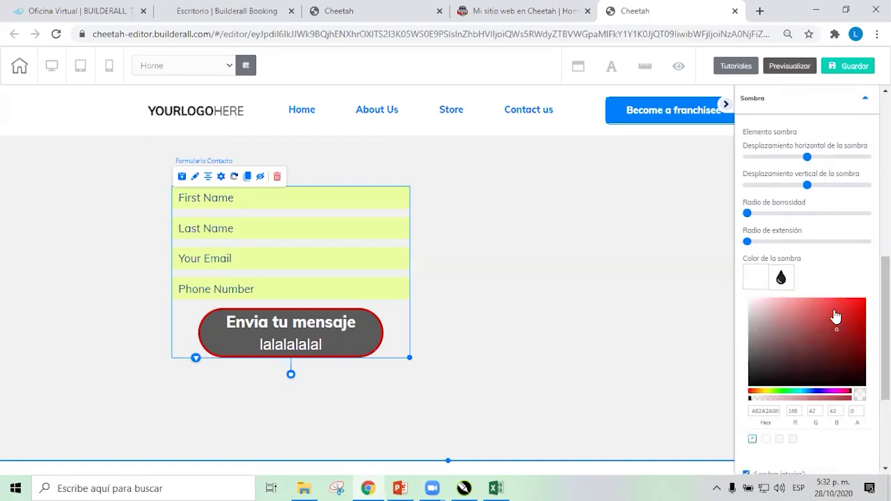
scroll(820, 261, up, 2)
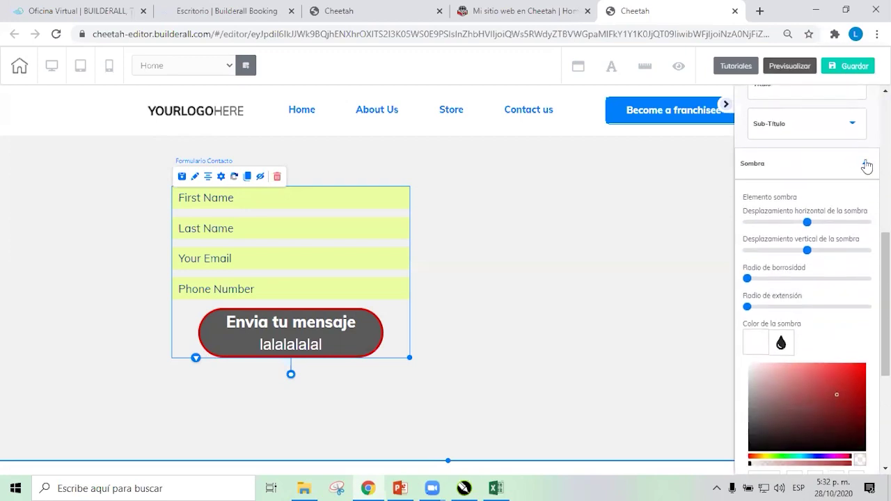
- Make the shadow colour fully opaque, increase the blur and shift the shadow right and down
click(867, 163)
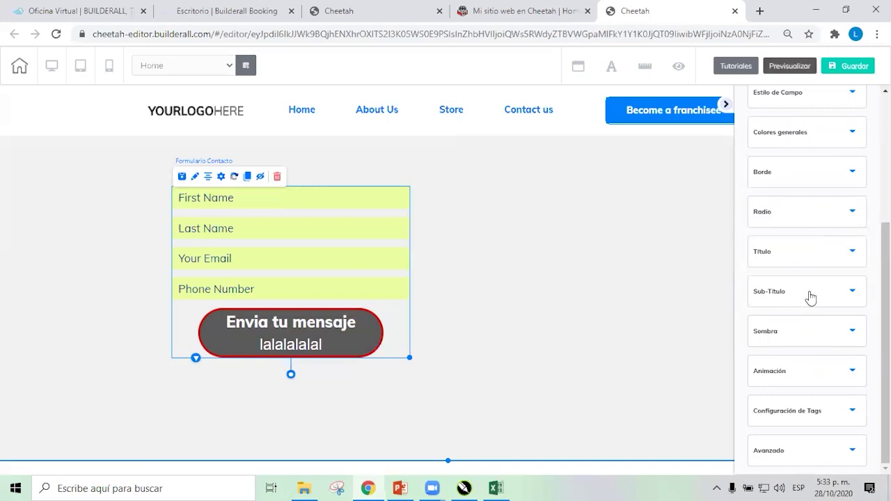
click(797, 334)
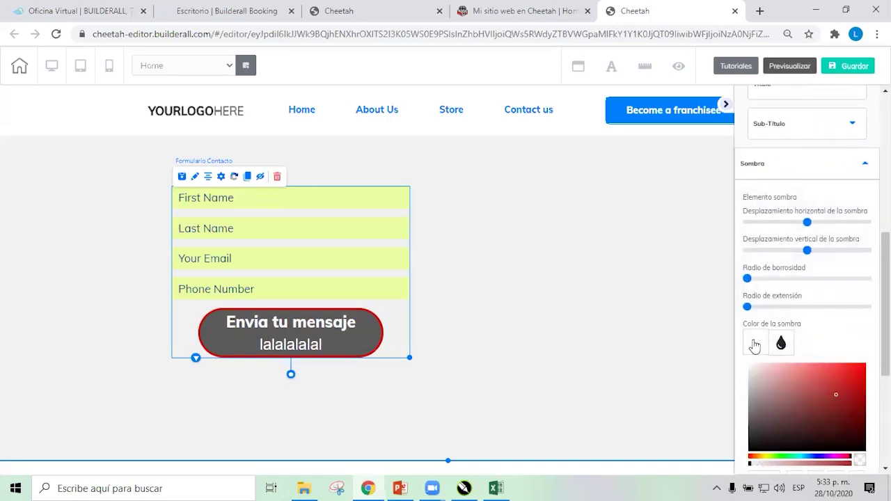
scroll(866, 344, down, 3)
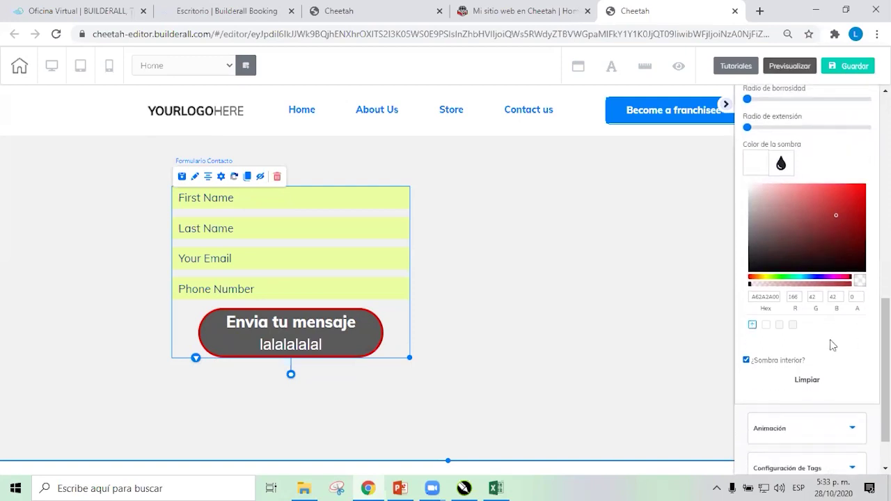
scroll(833, 345, down, 1)
drag(751, 271, 859, 273)
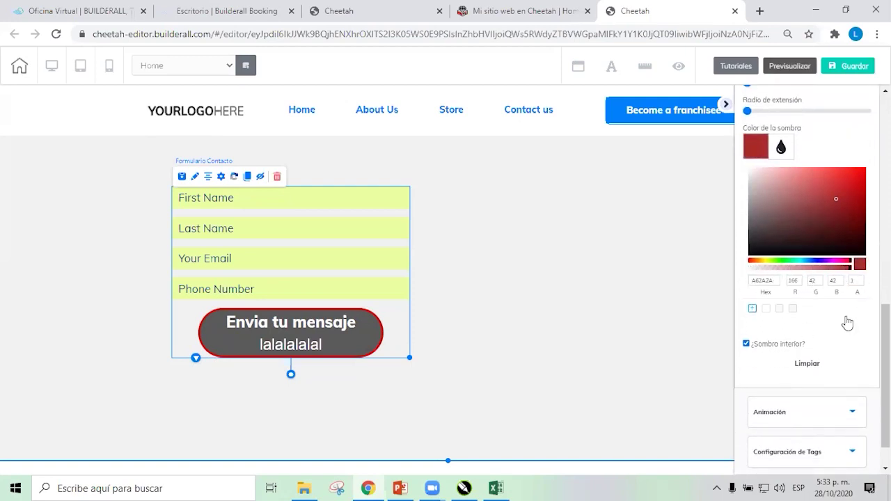
scroll(848, 323, up, 3)
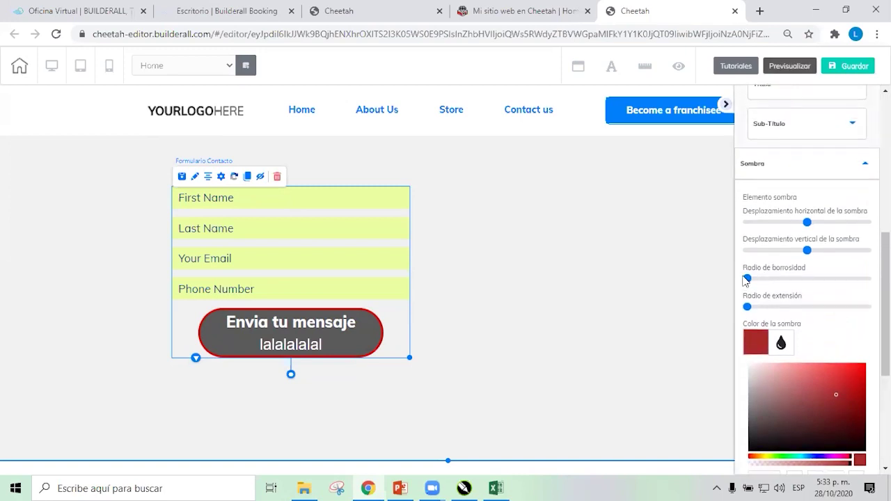
drag(746, 280, 757, 280)
drag(807, 222, 817, 223)
drag(808, 255, 828, 258)
drag(758, 280, 769, 307)
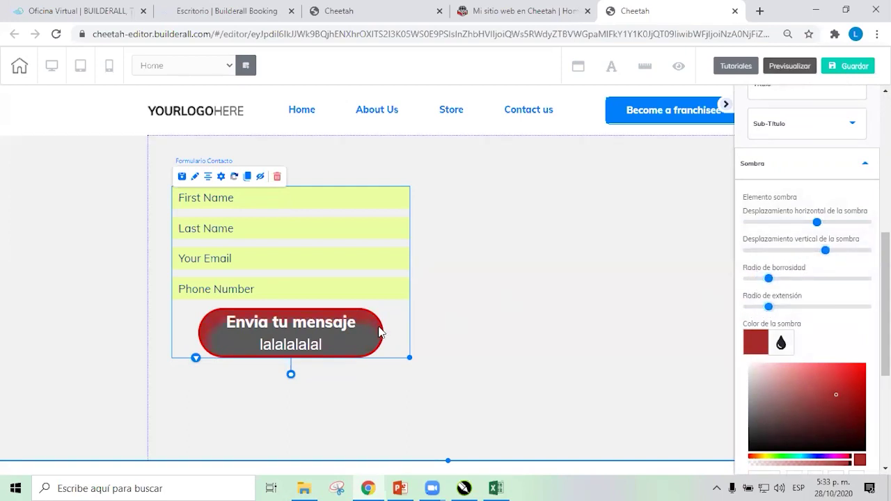
- Untick ¿Sombra interior? for an outer shadow and fine-tune its position, spread and blur
scroll(786, 339, down, 3)
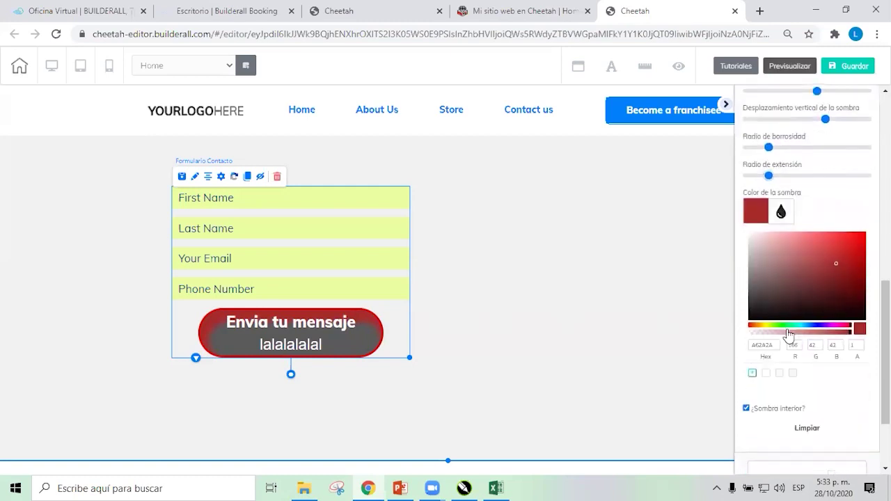
click(747, 343)
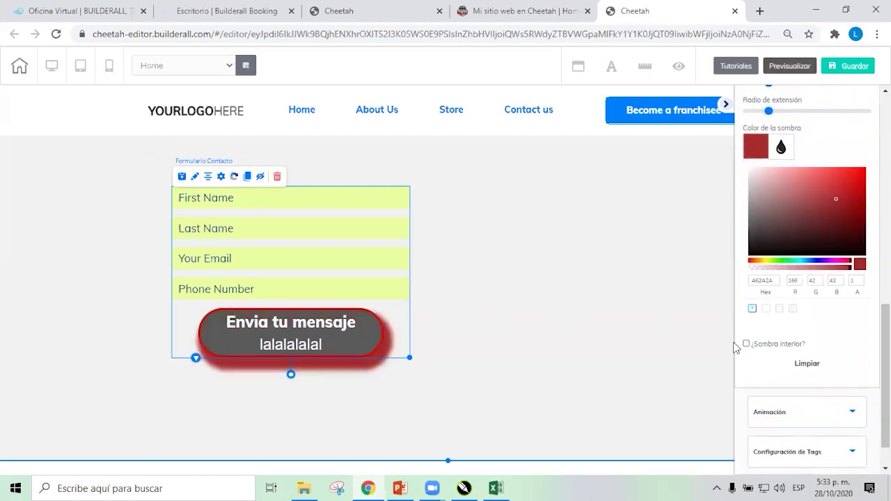
scroll(813, 259, up, 5)
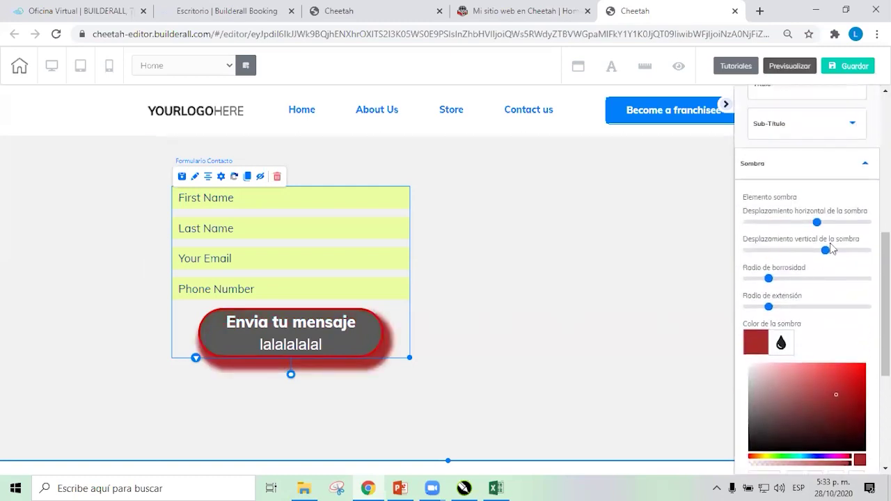
drag(826, 256, 815, 251)
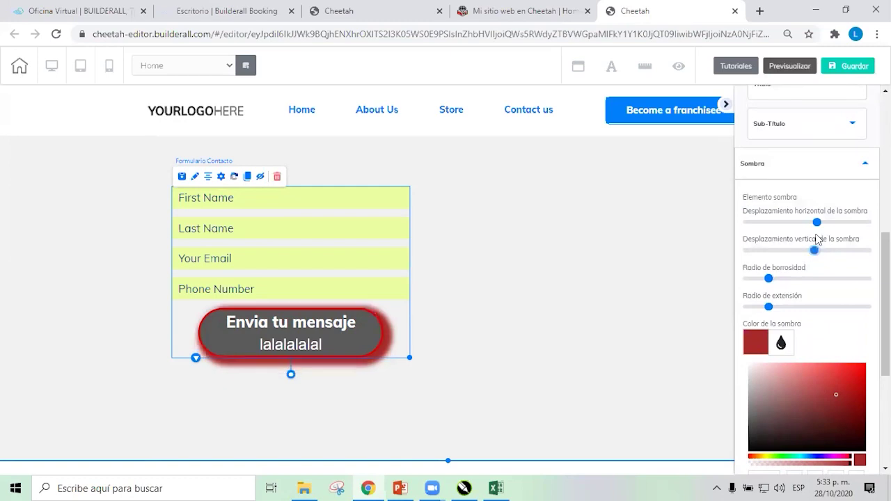
key(Left)
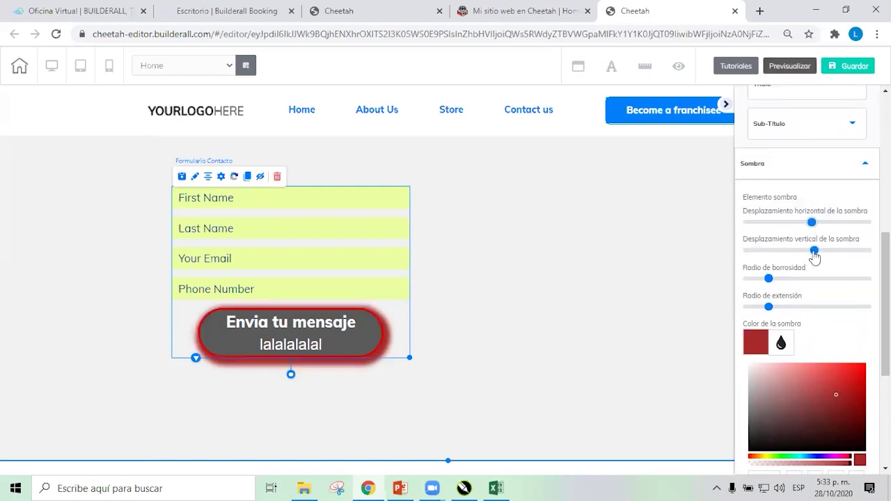
drag(814, 252, 806, 251)
drag(766, 308, 754, 307)
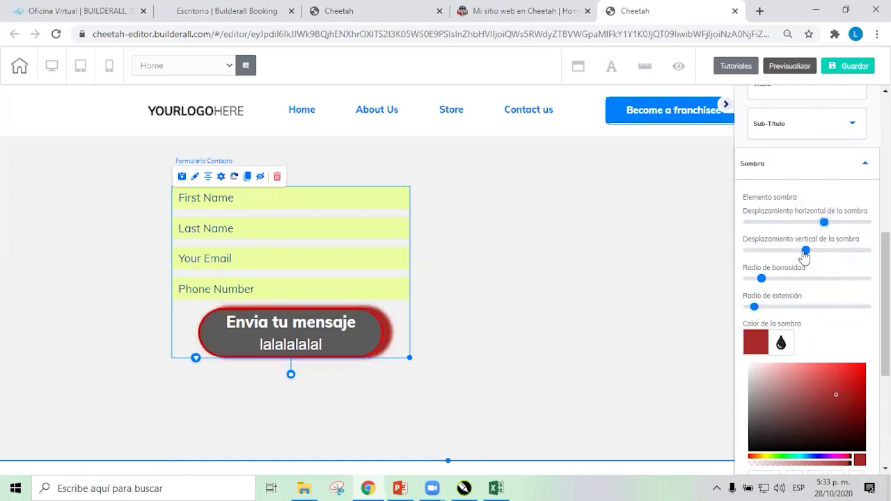
drag(804, 256, 822, 257)
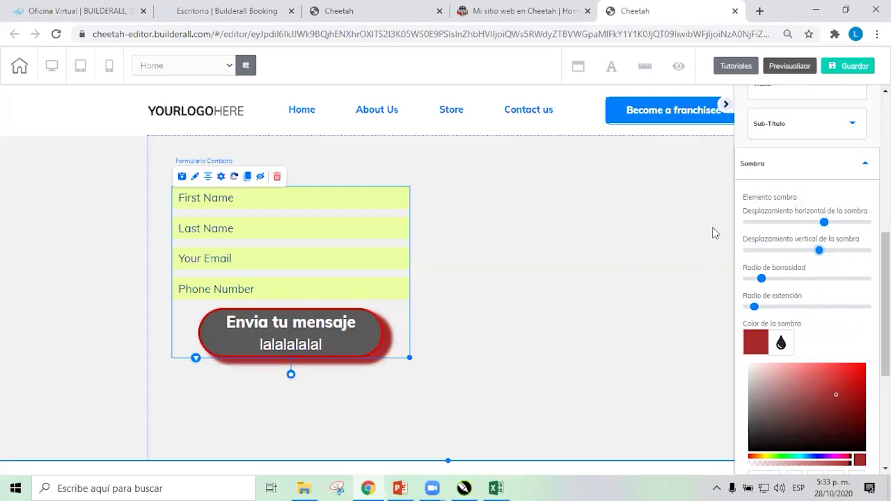
- Lower the shadow alpha to about 0.33 and reset the spread settings
scroll(785, 342, down, 3)
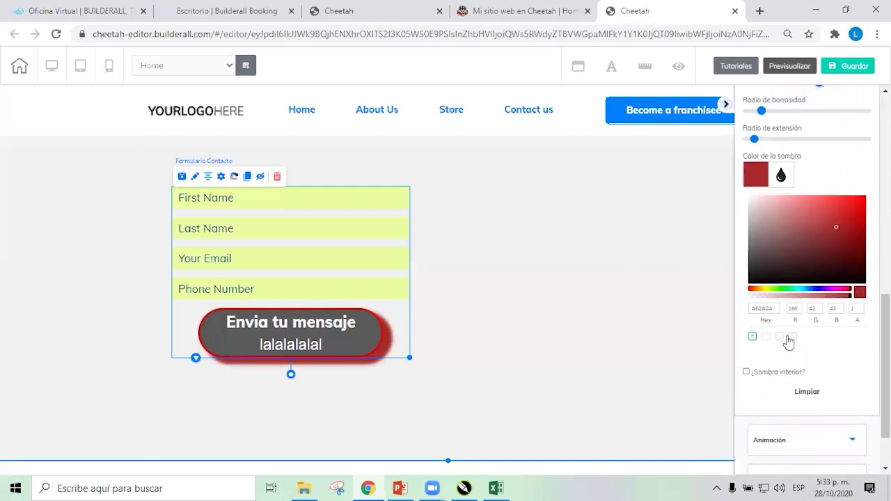
scroll(787, 342, up, 3)
scroll(788, 342, down, 2)
scroll(789, 340, down, 1)
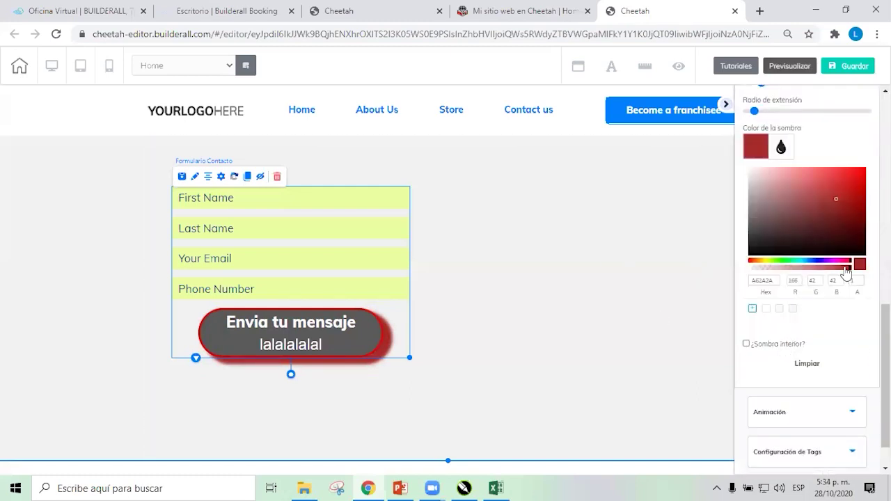
drag(851, 268, 783, 269)
click(806, 363)
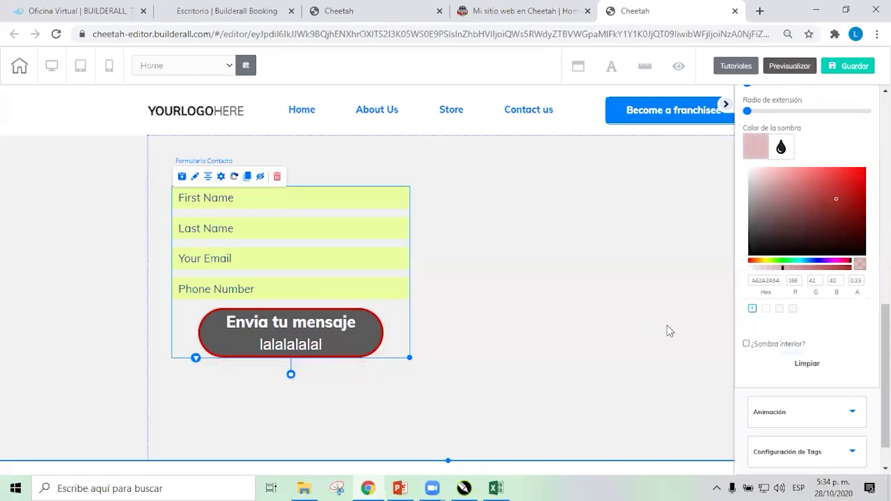
scroll(800, 351, down, 1)
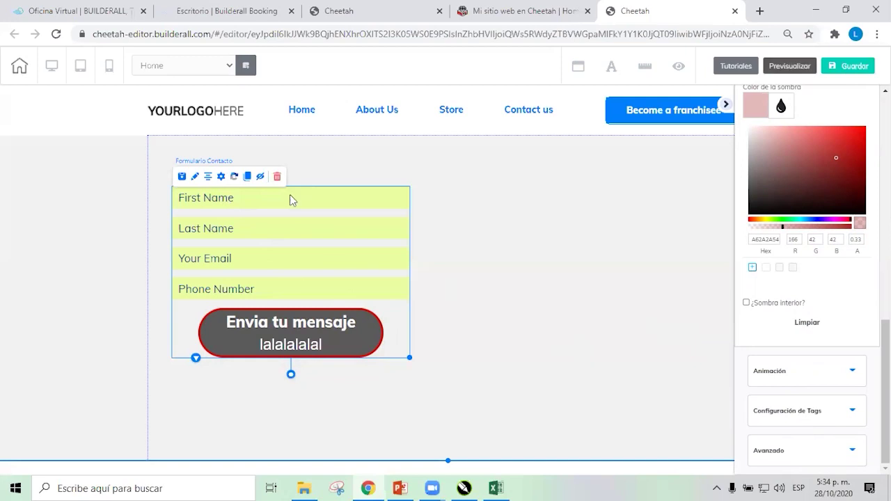
- Reselect the Formulario Contacto element inside the Panel and open its Email settings dialog
click(291, 291)
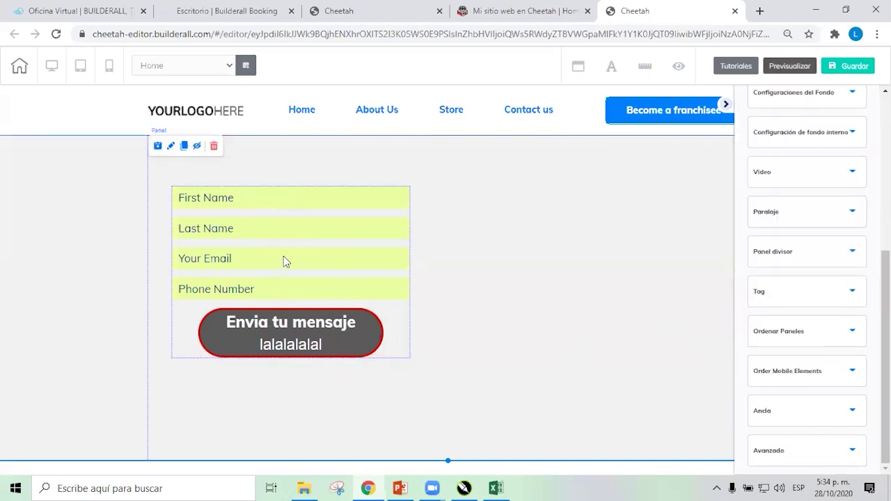
click(283, 258)
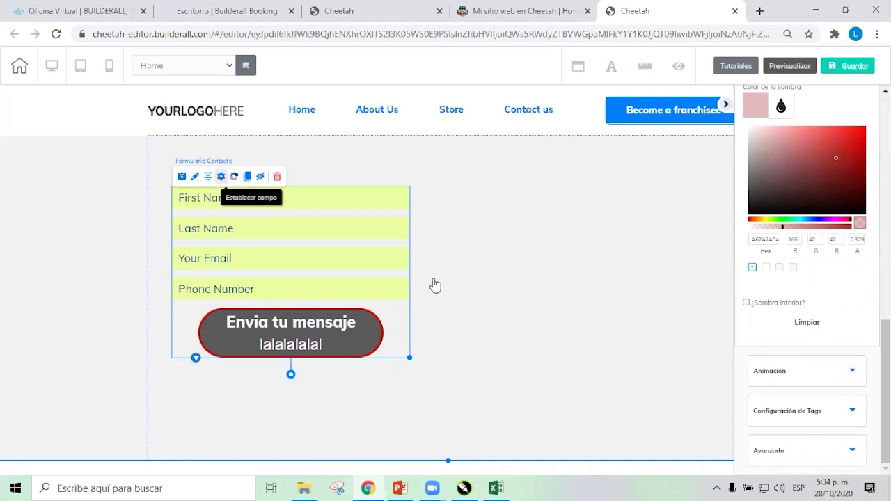
double_click(327, 265)
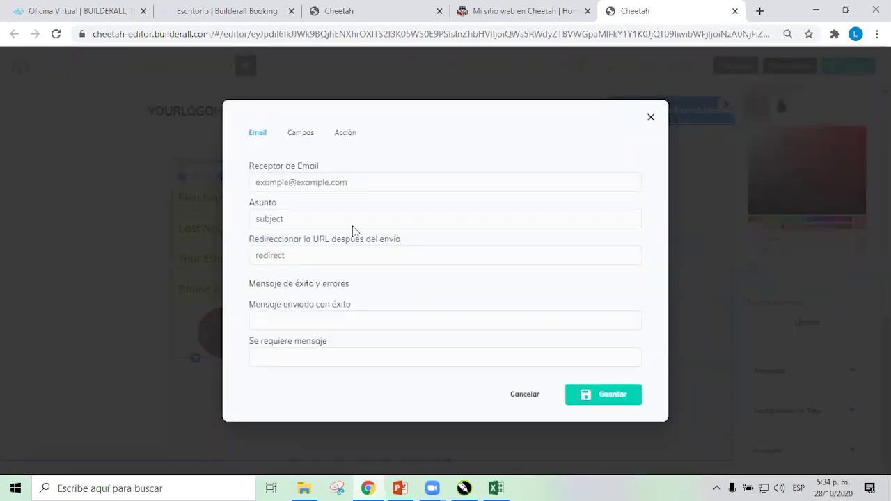
- Enter the recipient e-mail address and the subject 'oye te escribiero desde tu pagina web'
key(Tab)
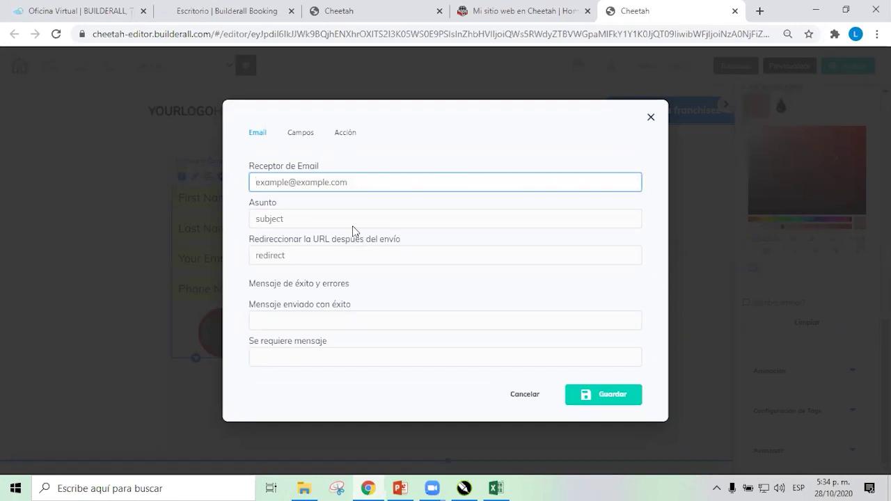
text(tuemai)
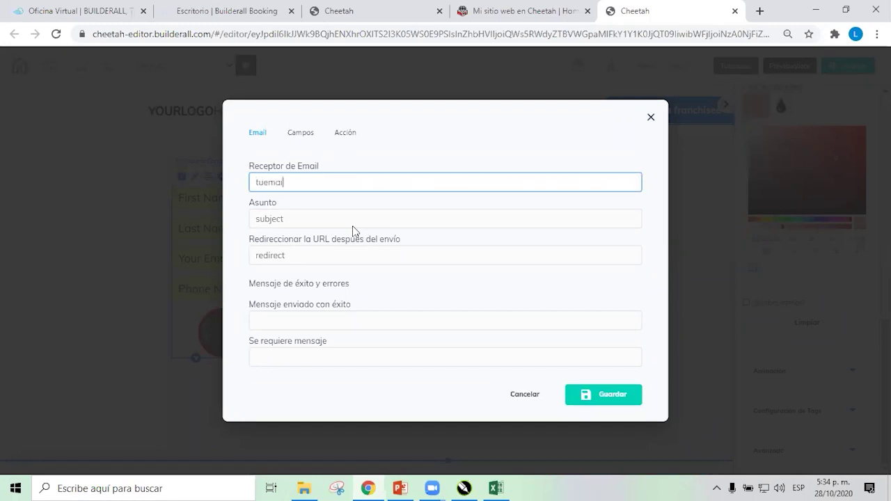
text(l@gmail.com)
key(Tab)
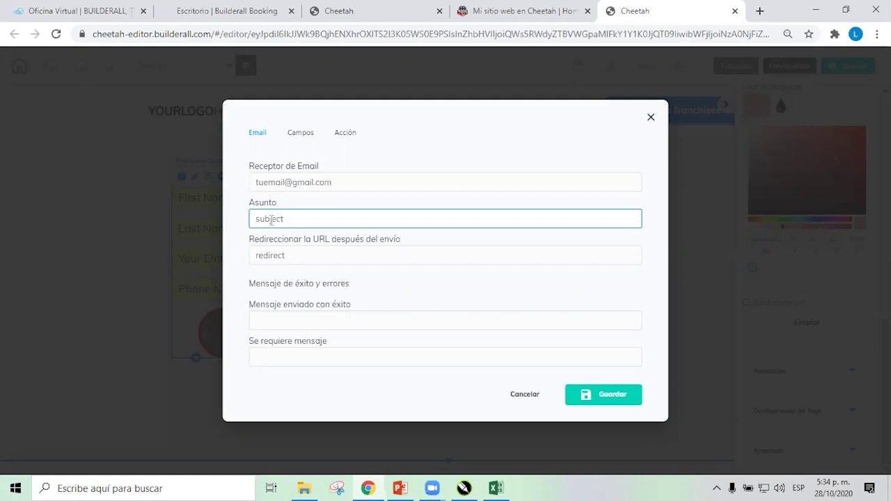
text(oye te escribiero desde tu)
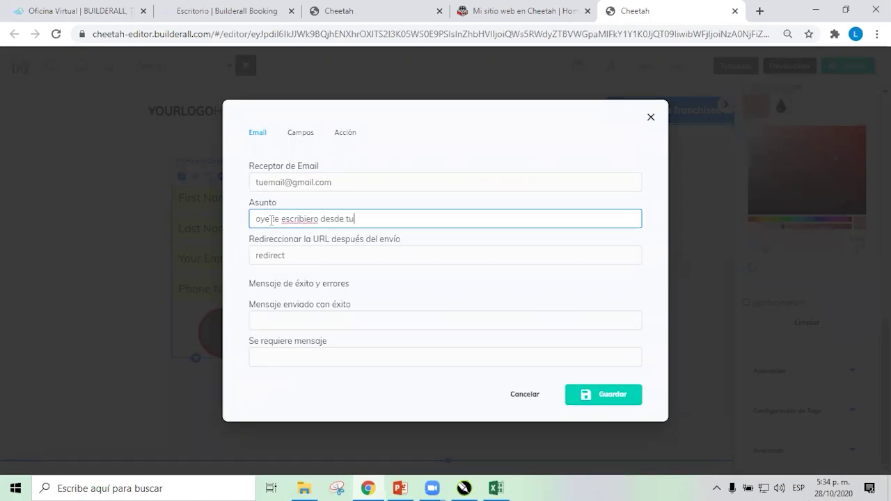
text( pagina web)
click(311, 256)
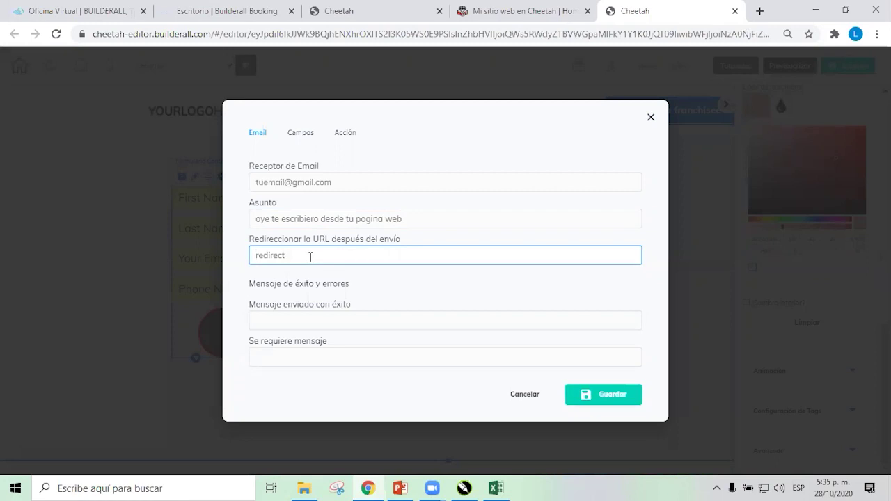
- Enter the success message 'hemos recibido tu mensaje, te responderemos en breve' and required text 'accion requerida'
click(408, 321)
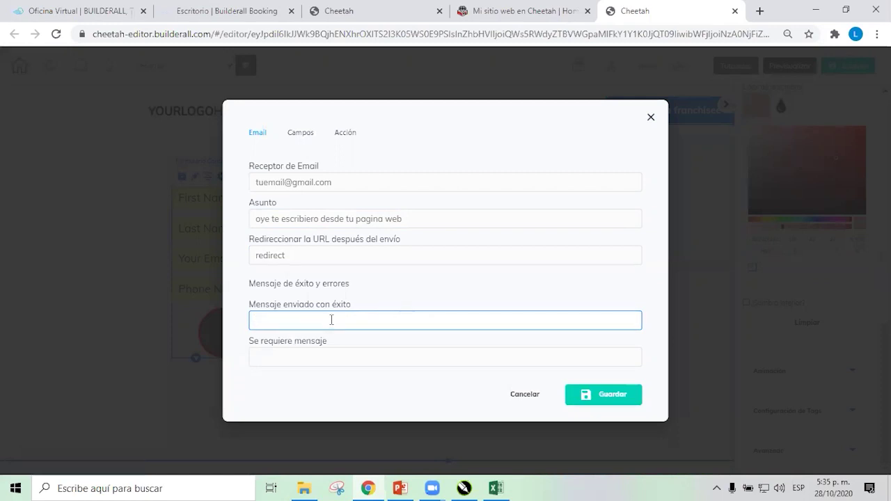
text(hemos recibido tu mensaje,)
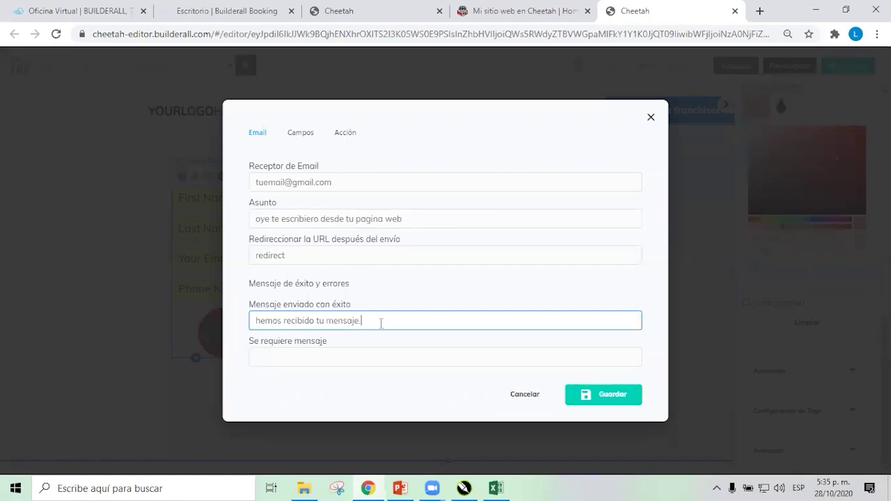
text(te responderemos en breve)
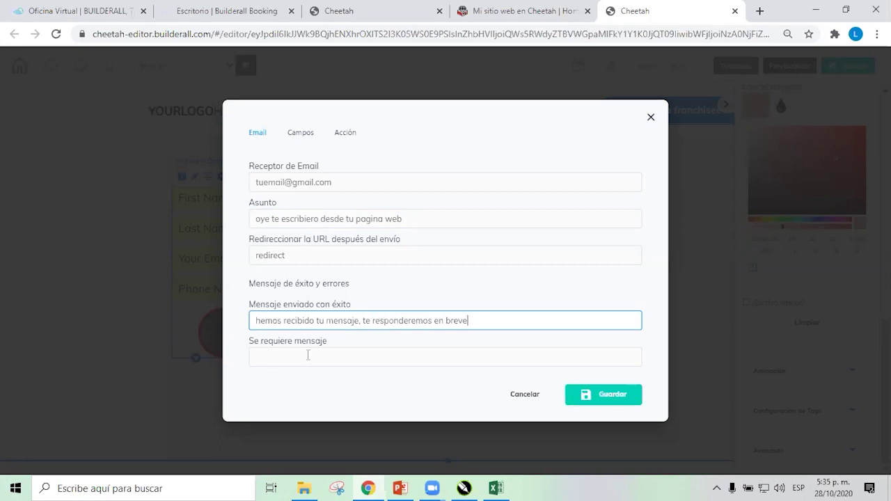
click(309, 356)
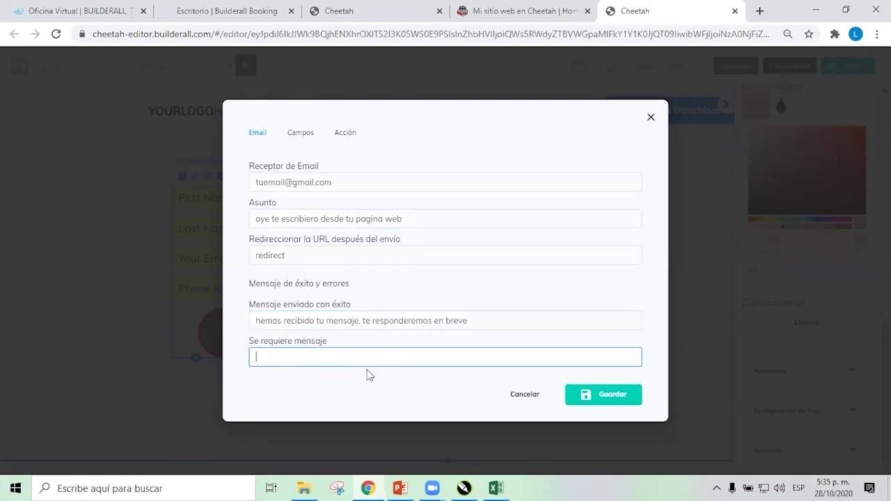
text(accion requerida)
drag(348, 360, 327, 357)
key(ctrl+a)
- Save the form's message settings and reopen the form settings dialog
click(180, 351)
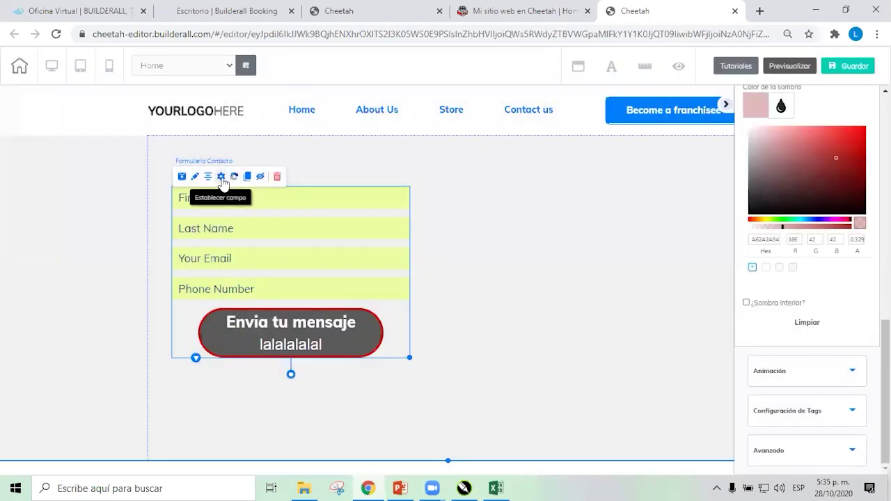
double_click(298, 259)
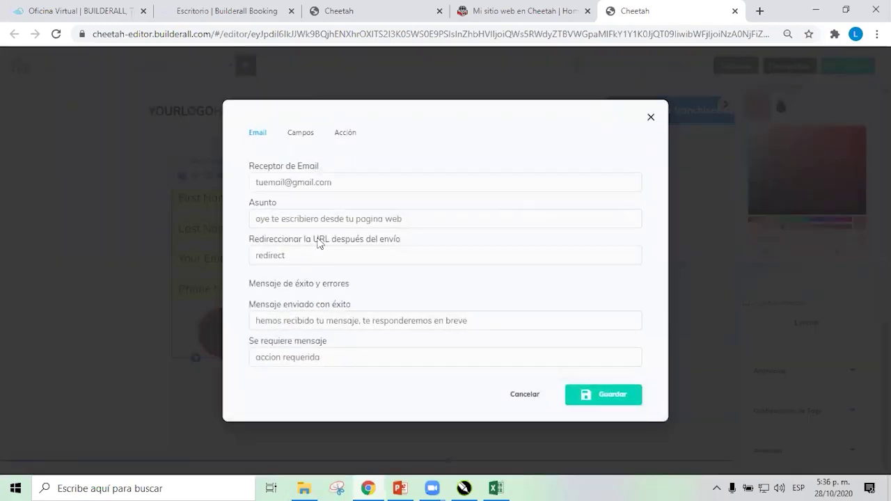
click(627, 395)
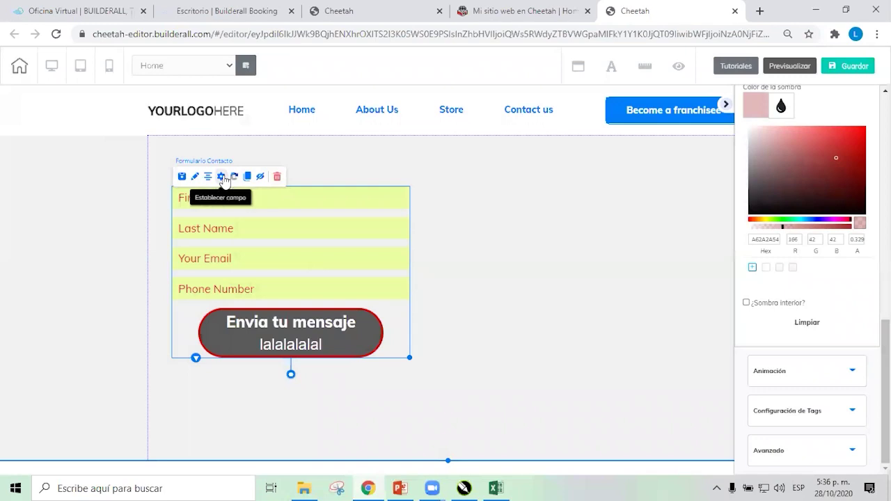
double_click(401, 258)
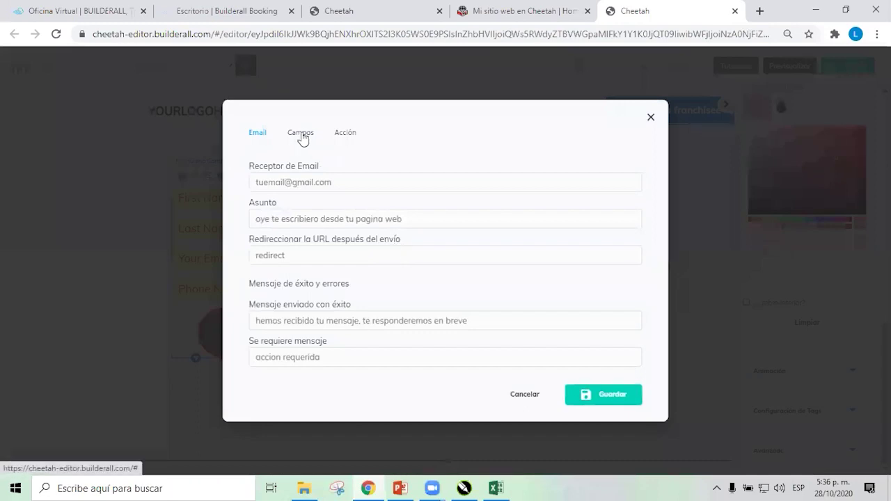
- In the Campos tab, relabel First Name as Nombre and Last Name as Apellido
click(302, 134)
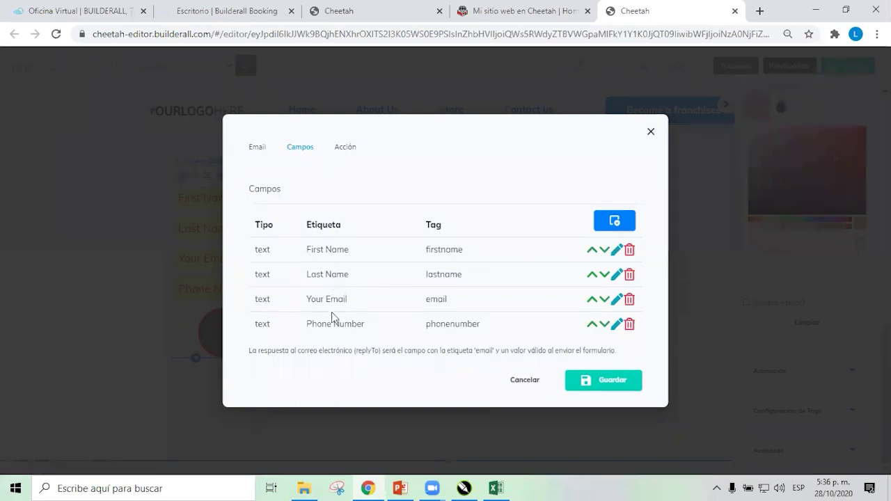
click(618, 252)
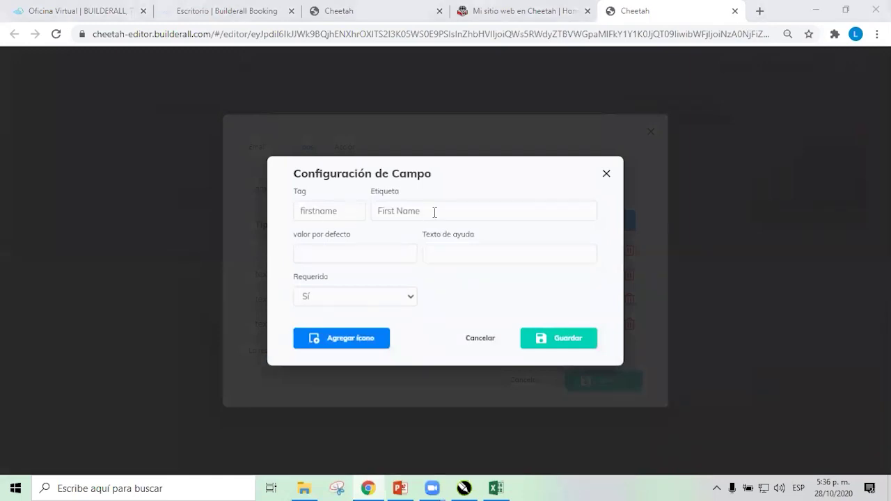
drag(421, 211, 375, 209)
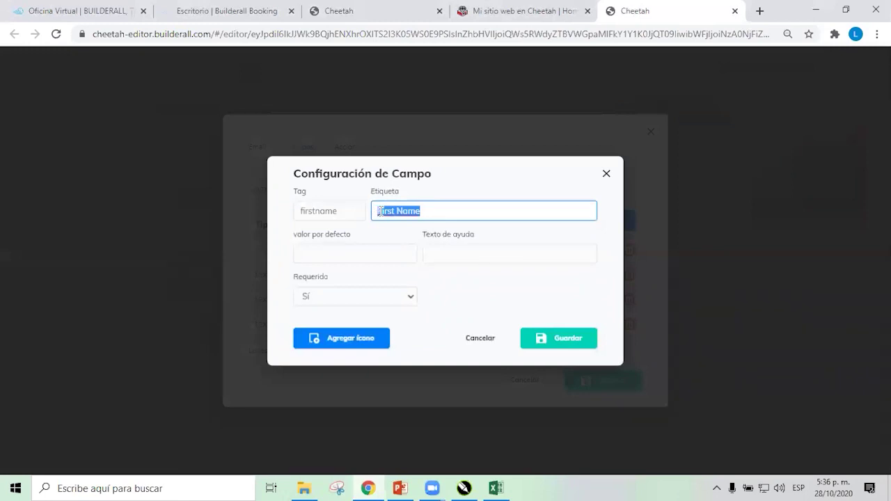
text(Nombre)
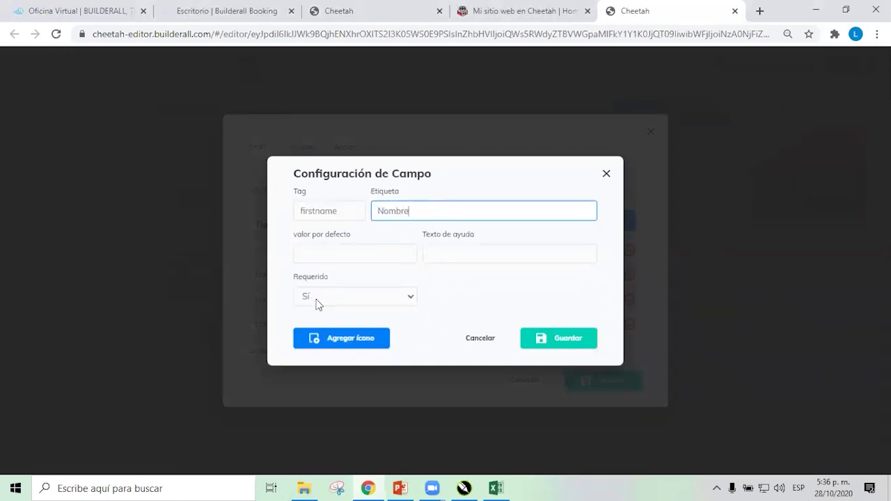
click(571, 344)
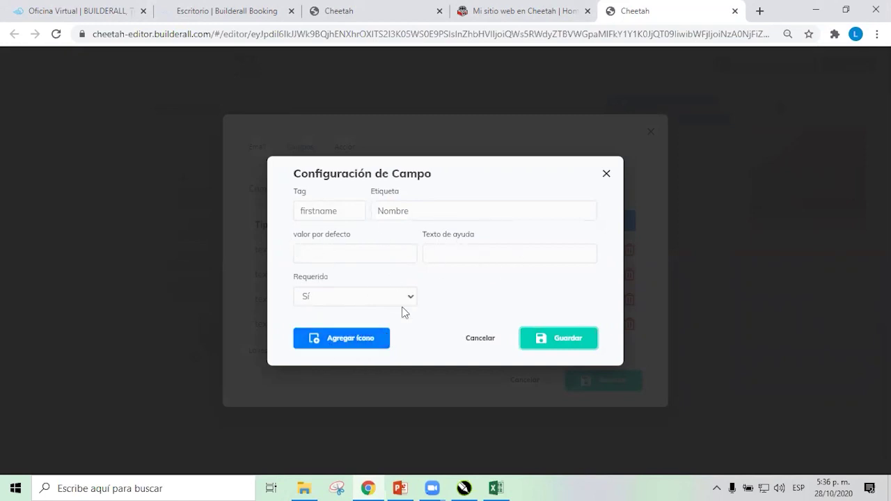
click(569, 339)
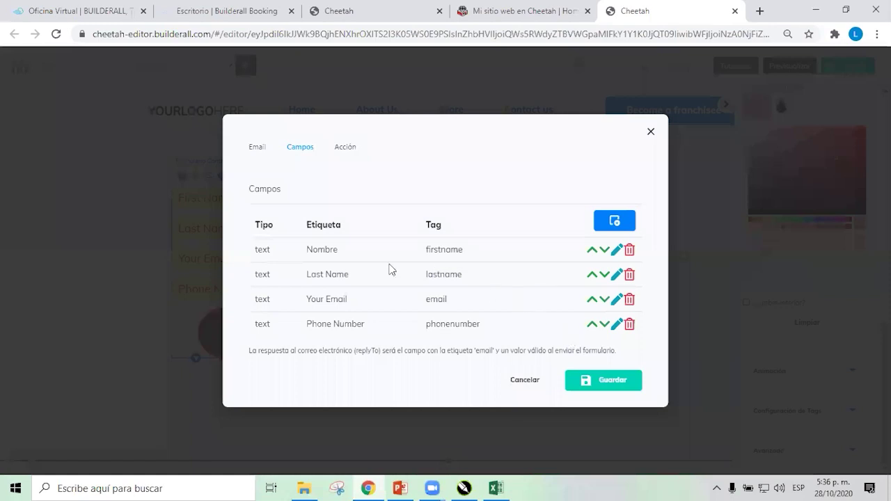
click(617, 276)
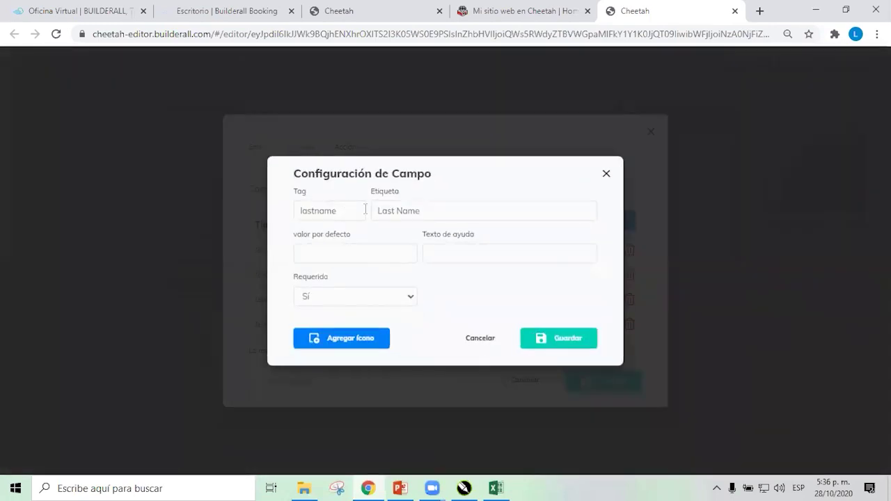
drag(429, 210, 370, 216)
text(Apellido)
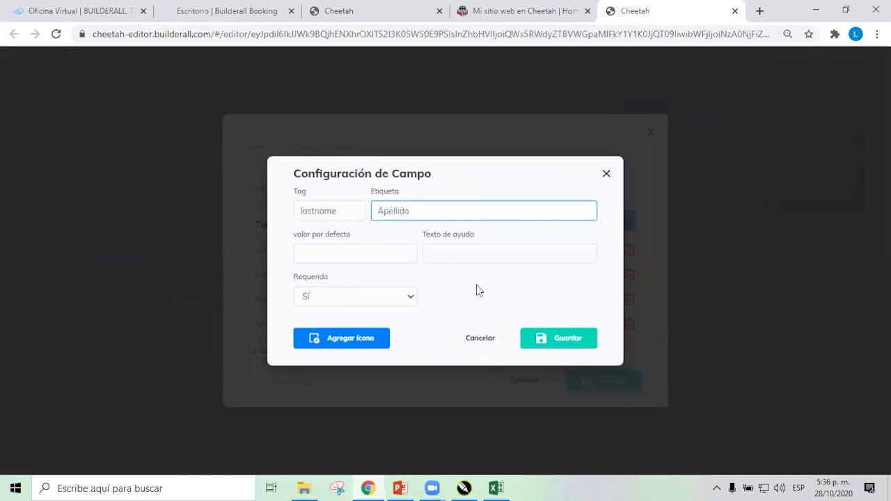
click(558, 340)
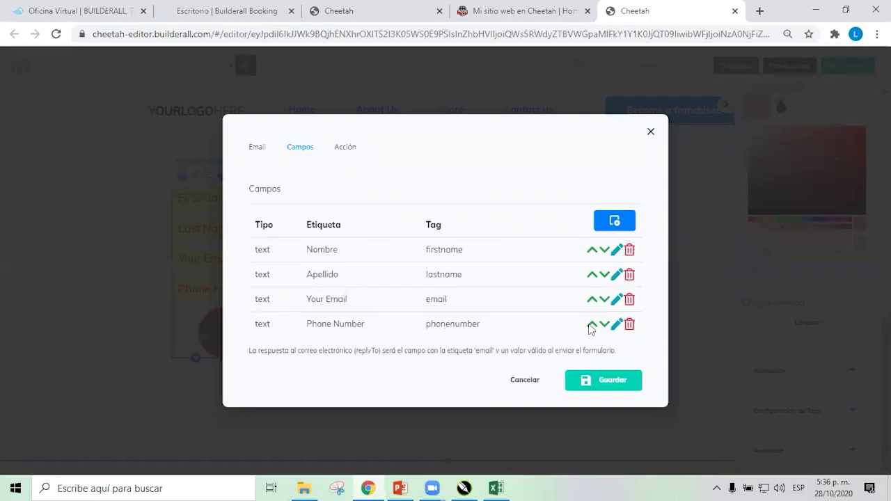
- Relabel Phone Number as Celular with help text 'Incluye tu indicativo' and save
click(616, 326)
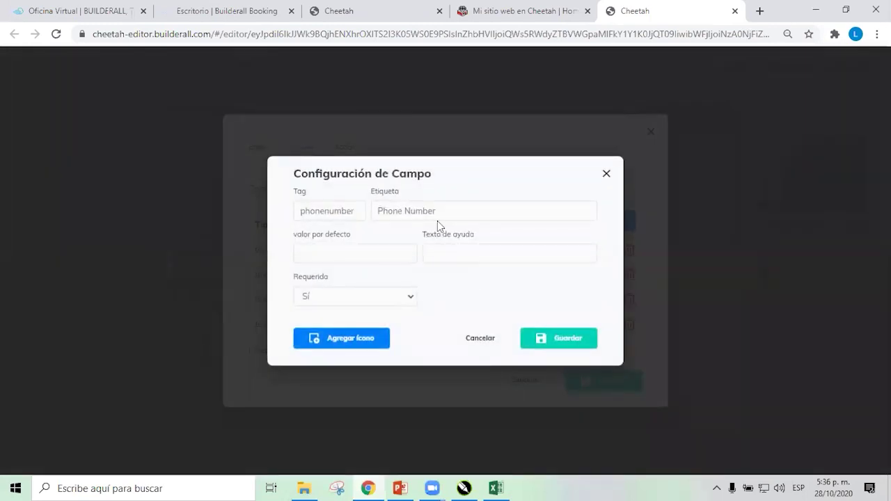
triple_click(418, 208)
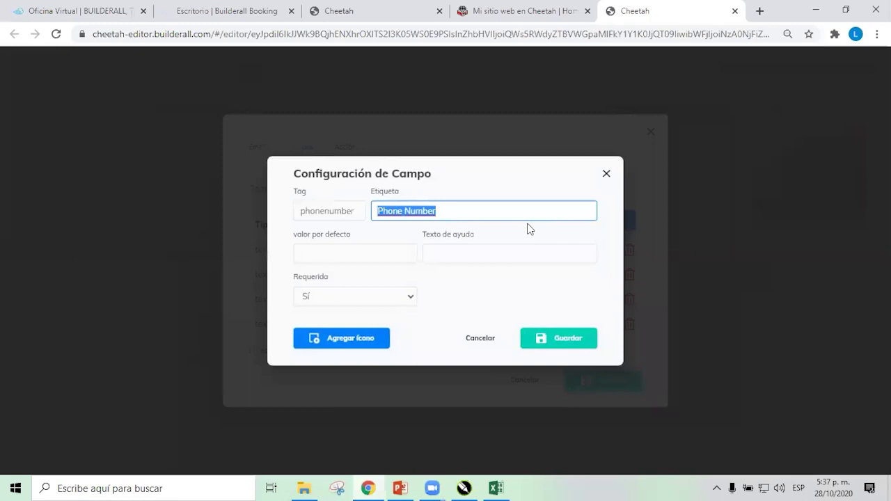
text(Telefon)
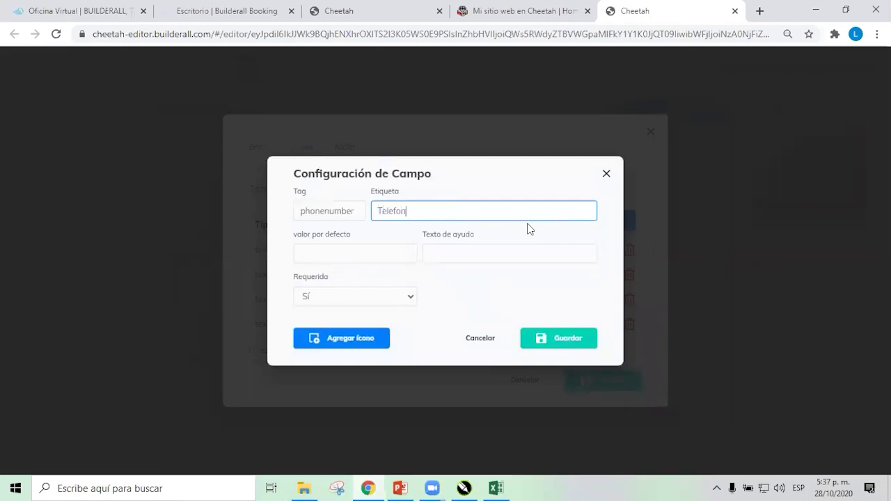
text(o)
key(ctrl+a)
key(BackSpace)
text(Celular)
click(468, 257)
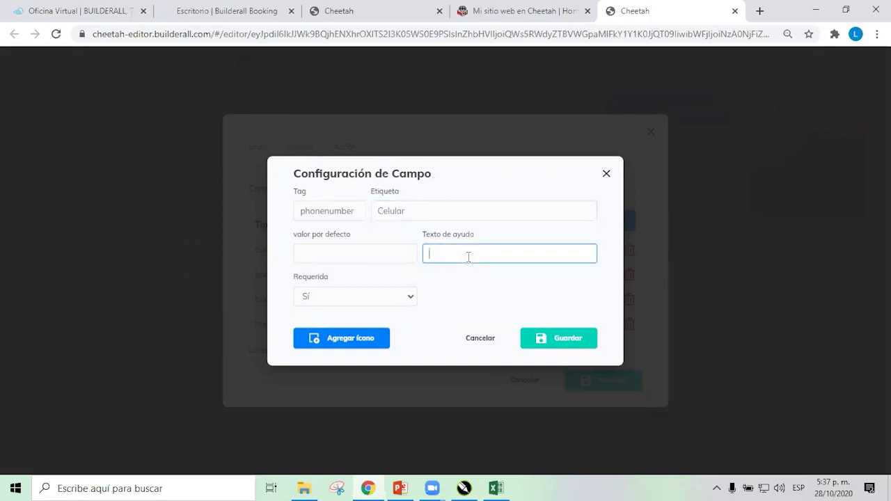
text(Incluye tu indicativo)
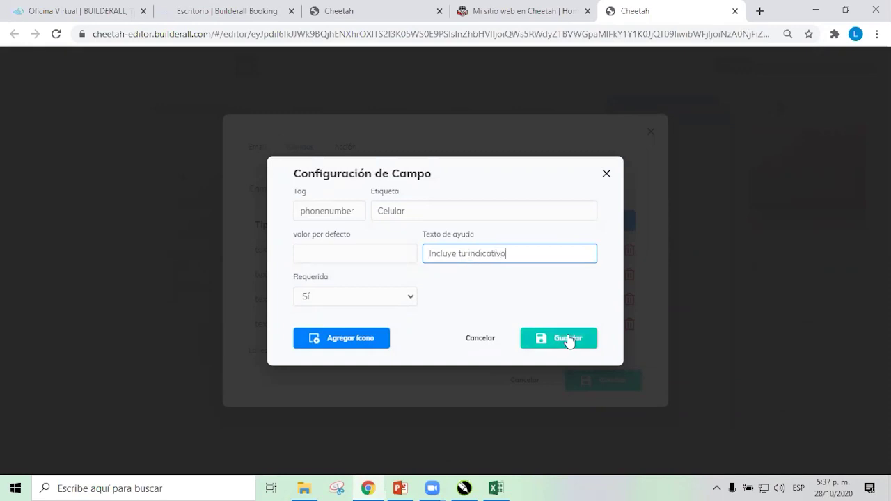
click(568, 341)
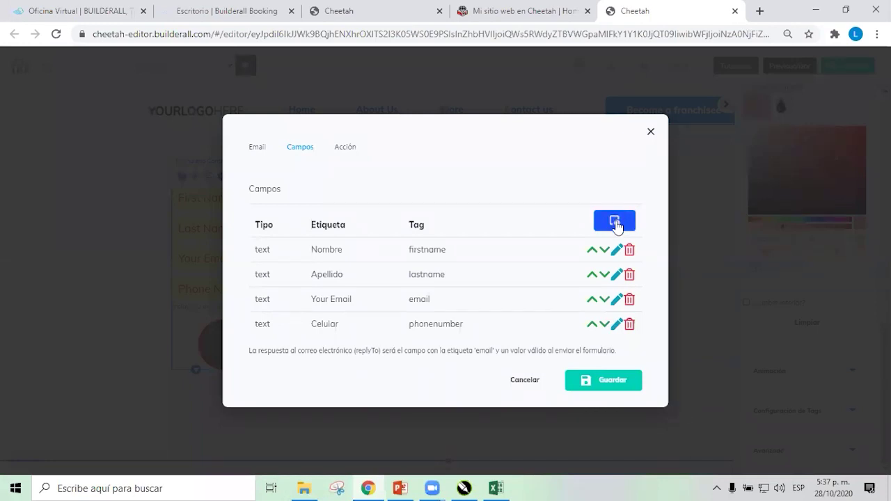
- Add a new text area field labelled 'Pais' with the tag 'pais'
click(616, 225)
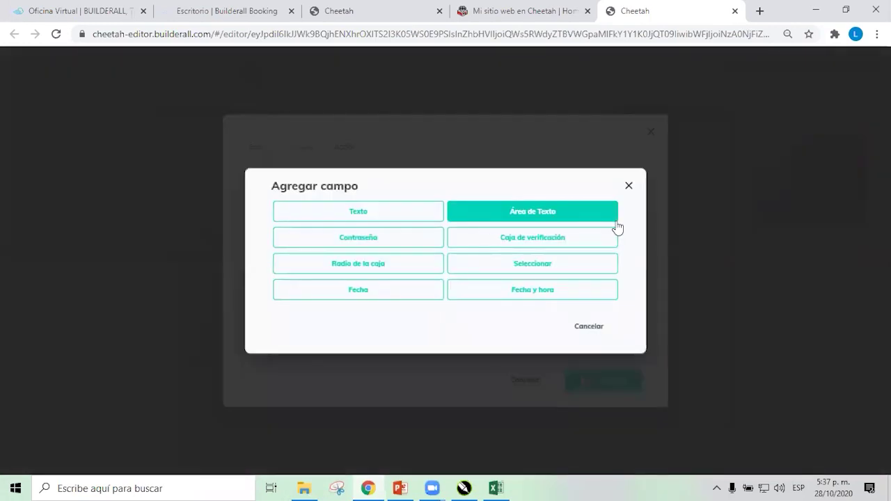
click(545, 217)
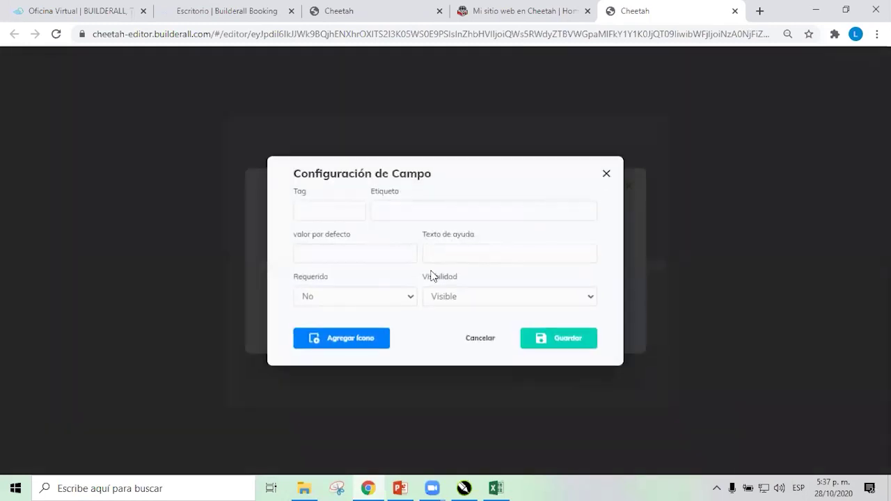
click(404, 209)
text(Pais)
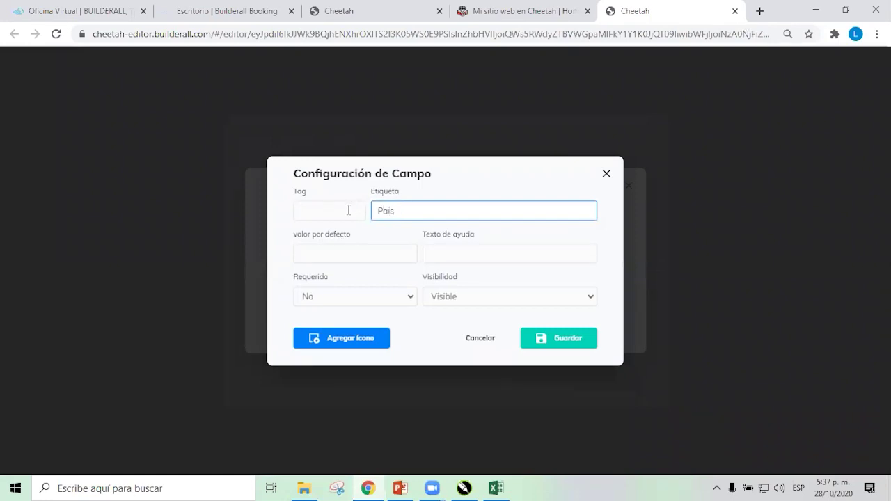
click(348, 210)
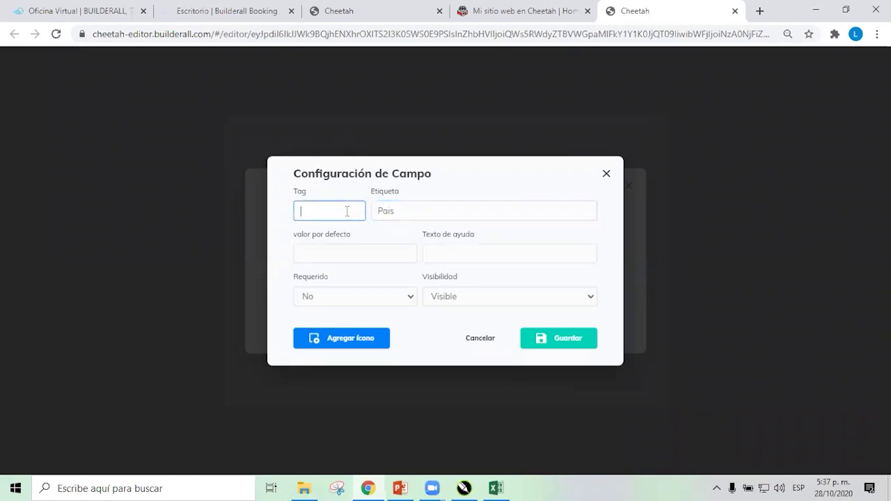
text(pai)
key(BackSpace)
text(s)
click(568, 338)
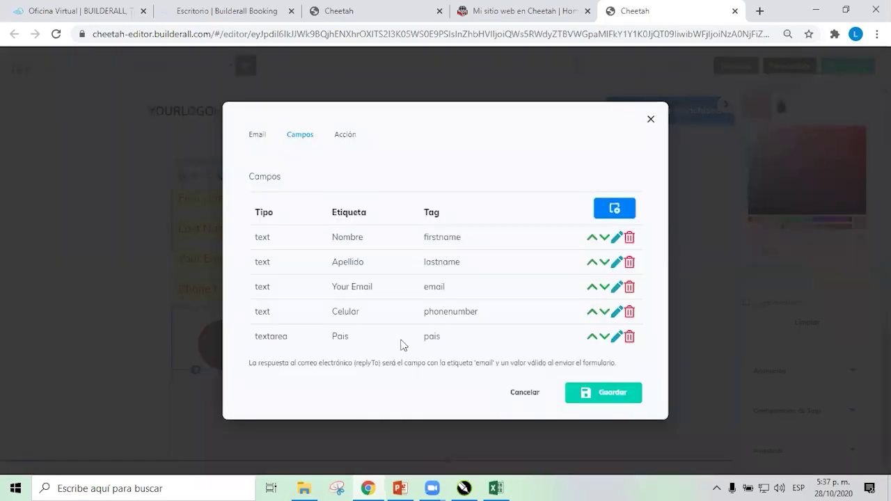
- Change the 'Your Email' field label to 'Email' and save it
click(616, 286)
click(338, 210)
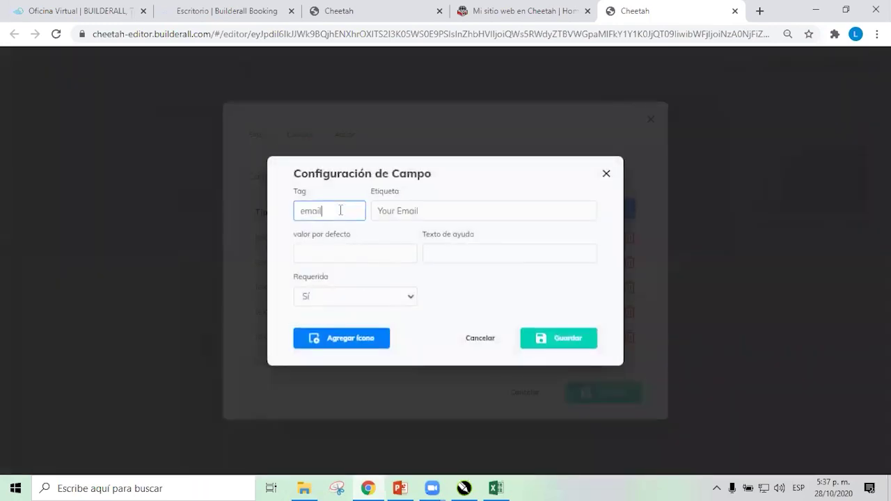
double_click(311, 211)
key(Tab)
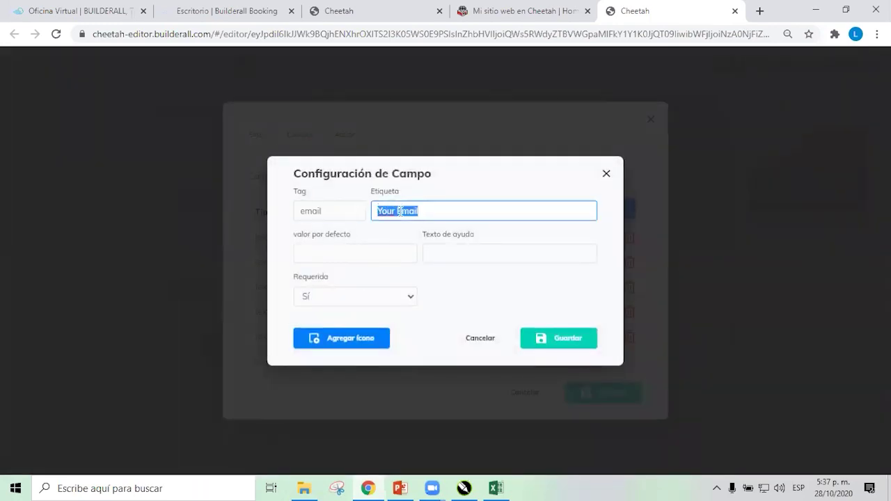
key(Home)
key(ctrl+shift+Right)
key(BackSpace)
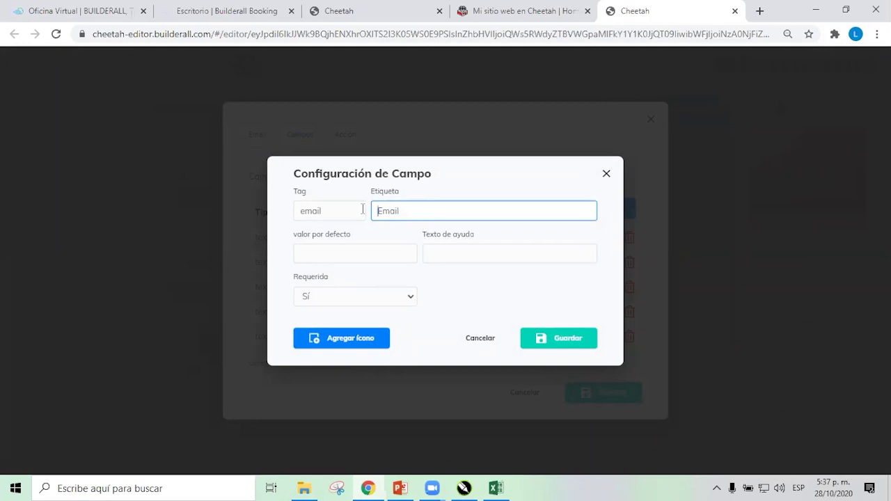
click(579, 342)
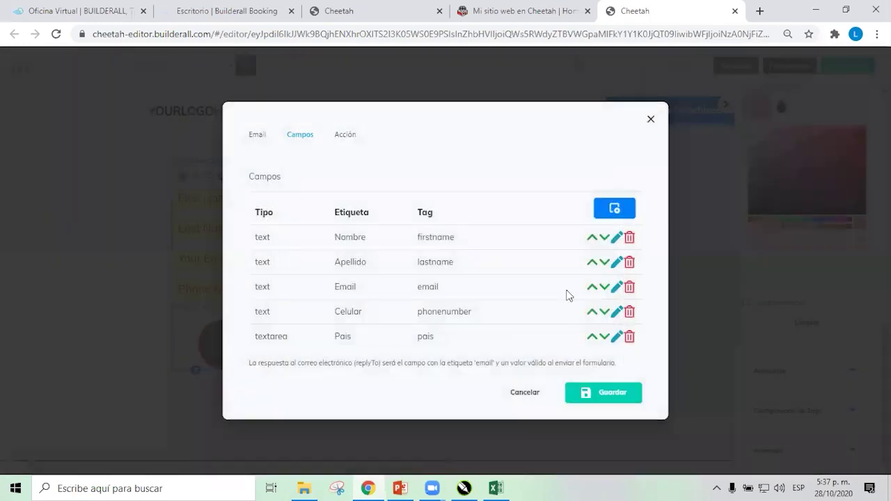
- Delete the Apellido field, move Email above Nombre, and save the field order
click(629, 261)
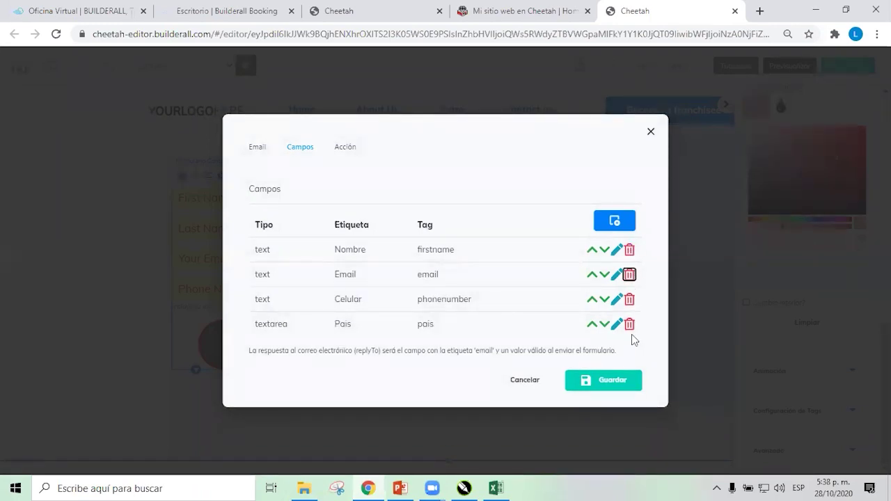
click(605, 250)
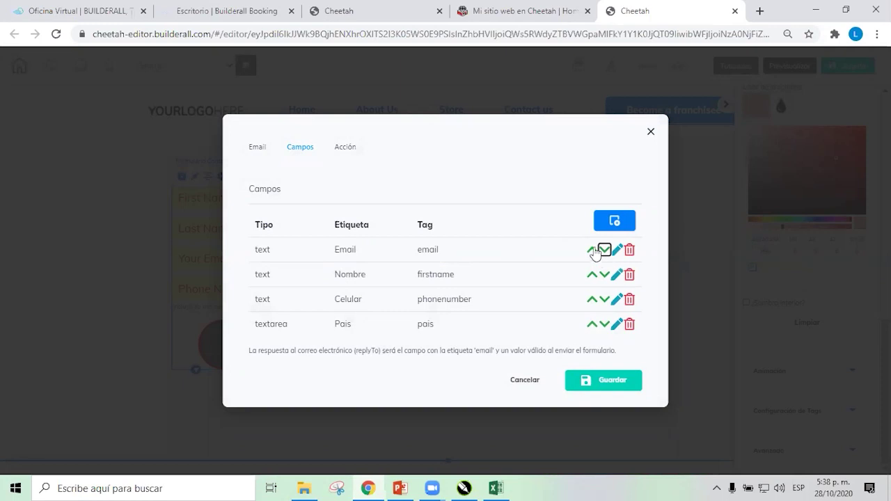
click(626, 383)
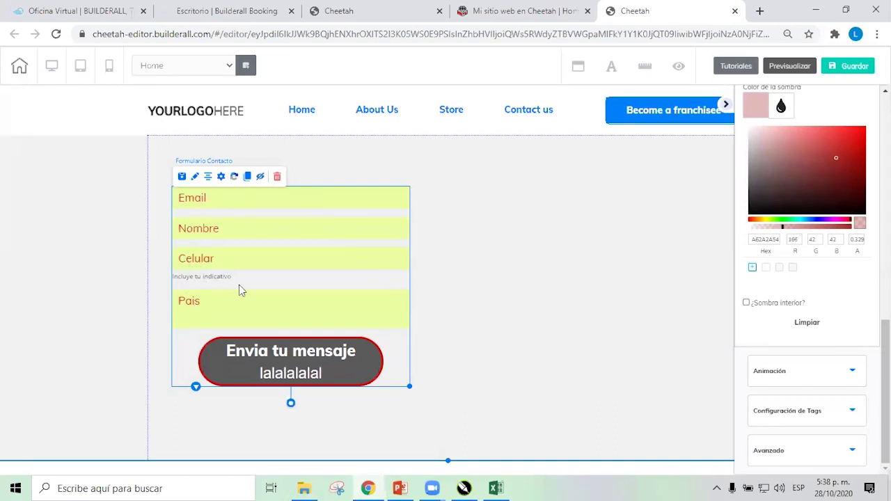
- Save and publish the site with 'Está bien.', then switch to the 'Mi sitio web en Cheetah' tab
click(827, 66)
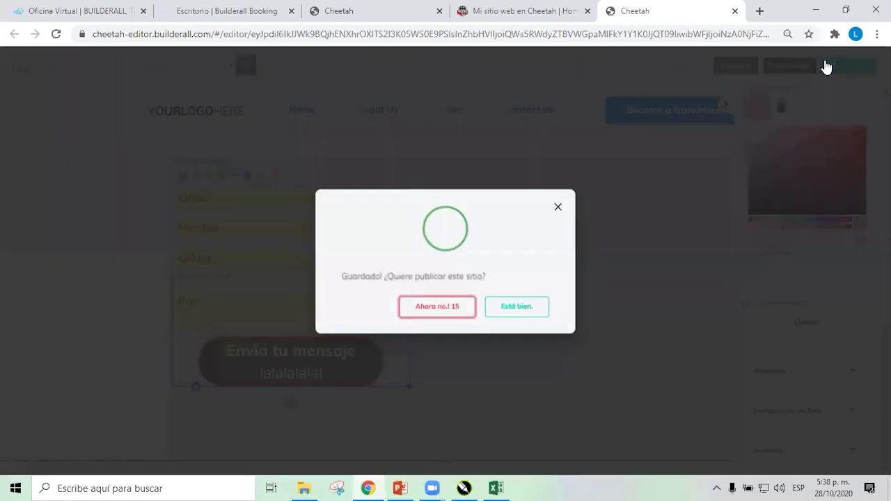
click(513, 307)
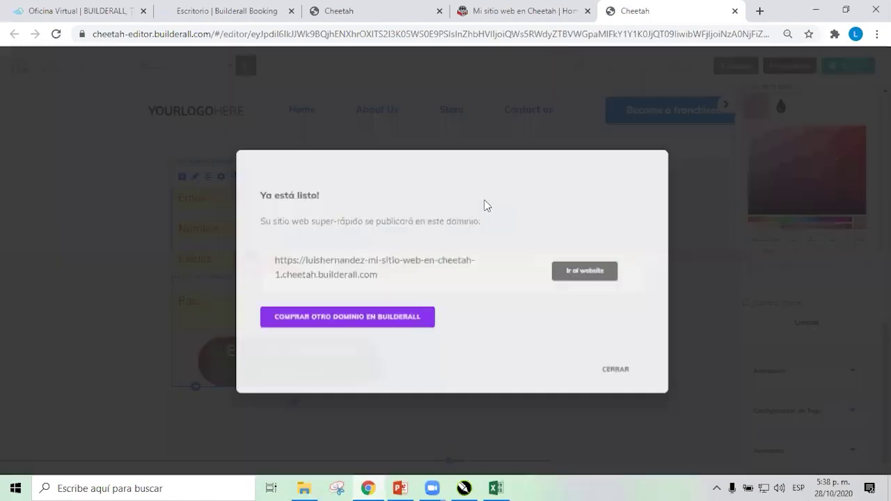
click(624, 367)
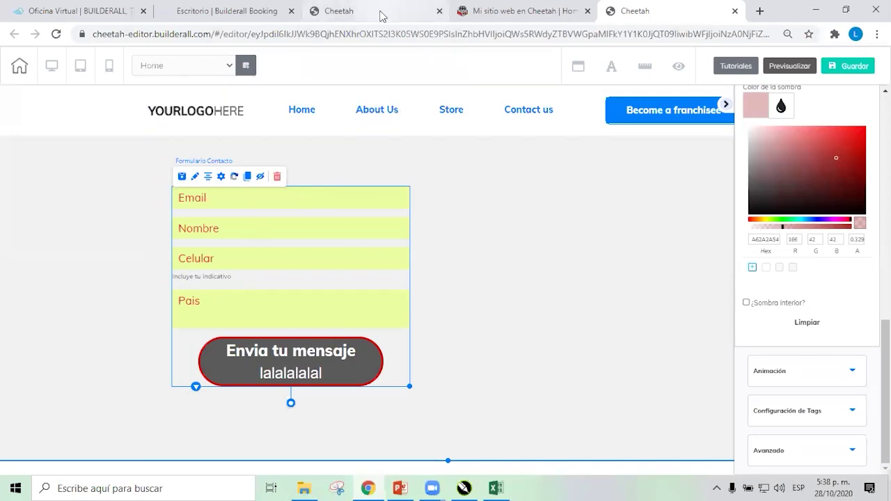
click(491, 12)
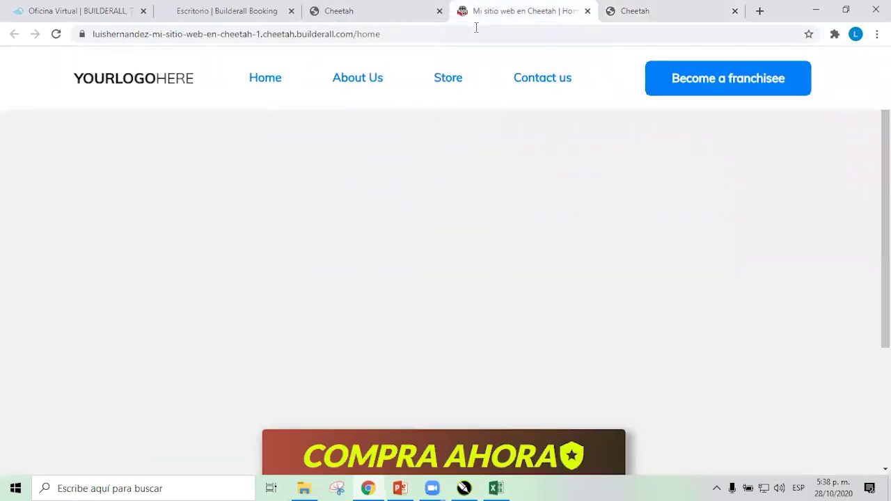
- Reload the live site and enter a test Gmail address in the form's Email field
click(57, 34)
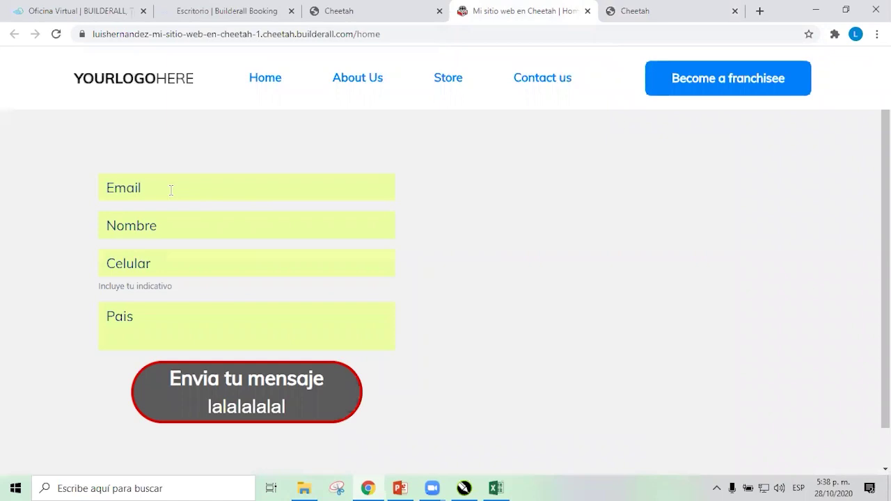
click(171, 190)
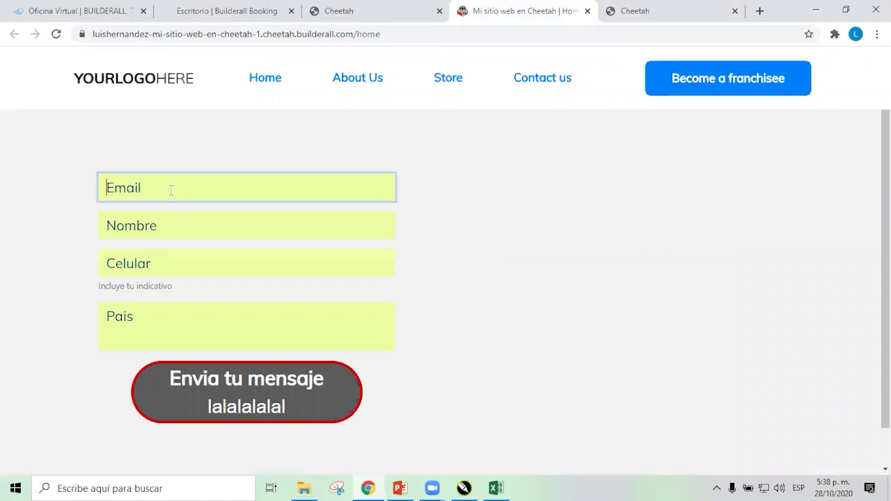
text(Luis)
drag(170, 189, 88, 180)
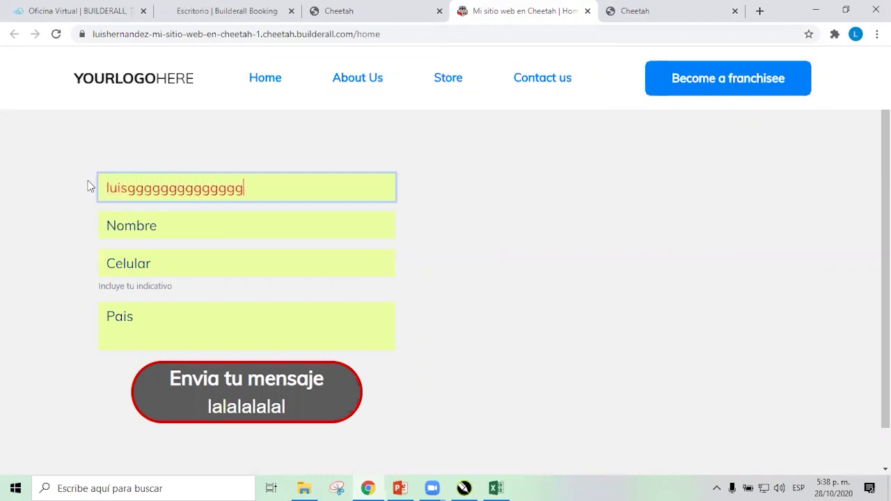
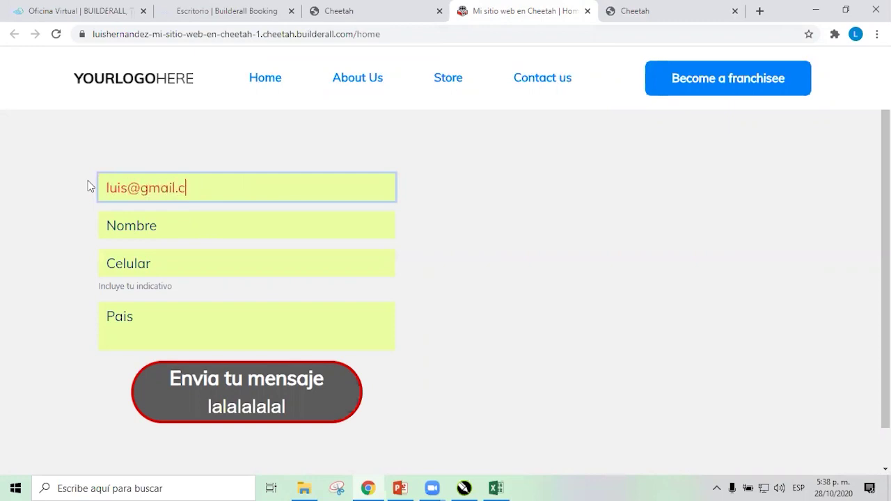
key(Tab)
- Fill in a test name, phone number and Pais 'Colombia', submit, and close the confirmation
text(L)
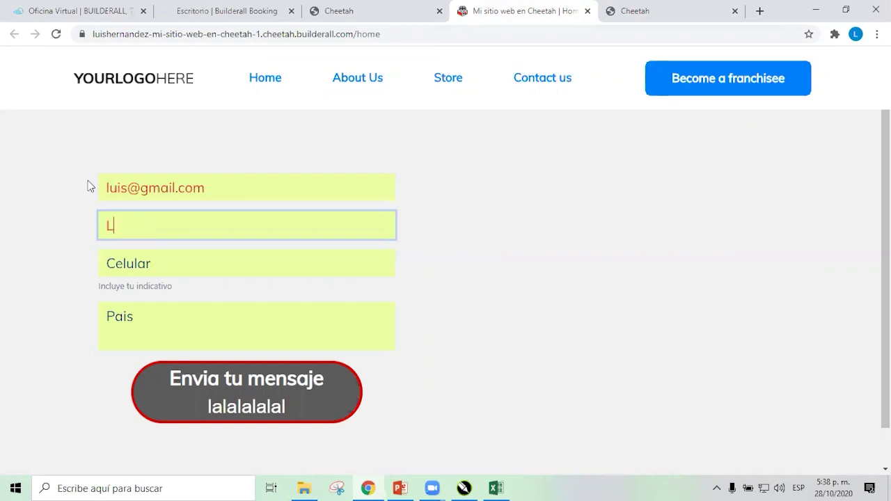
text(uis)
key(Tab)
text(3)
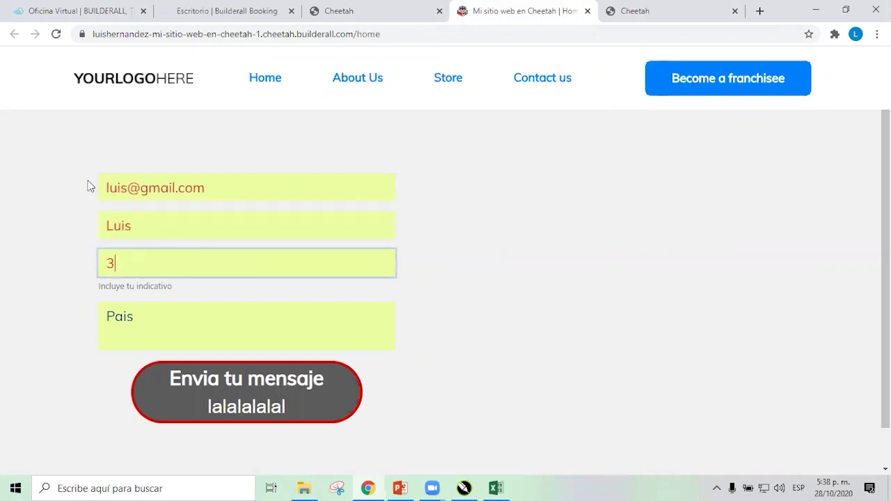
text(0000000)
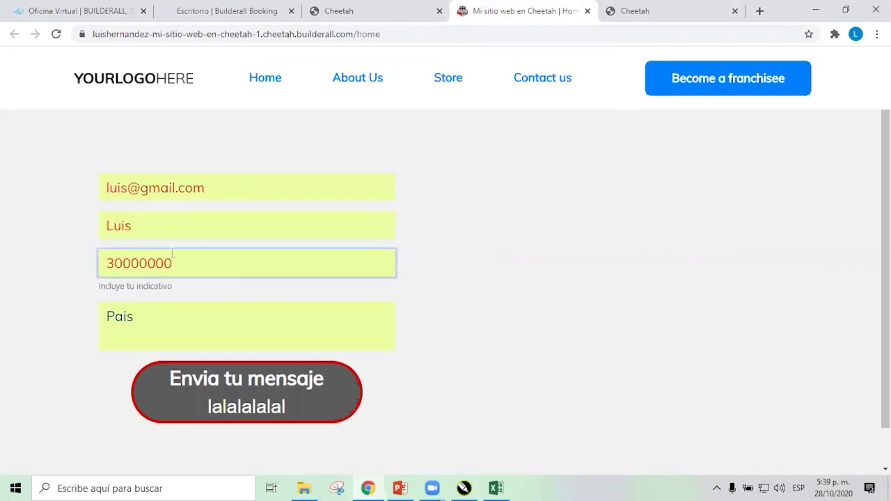
click(156, 322)
text(Colo)
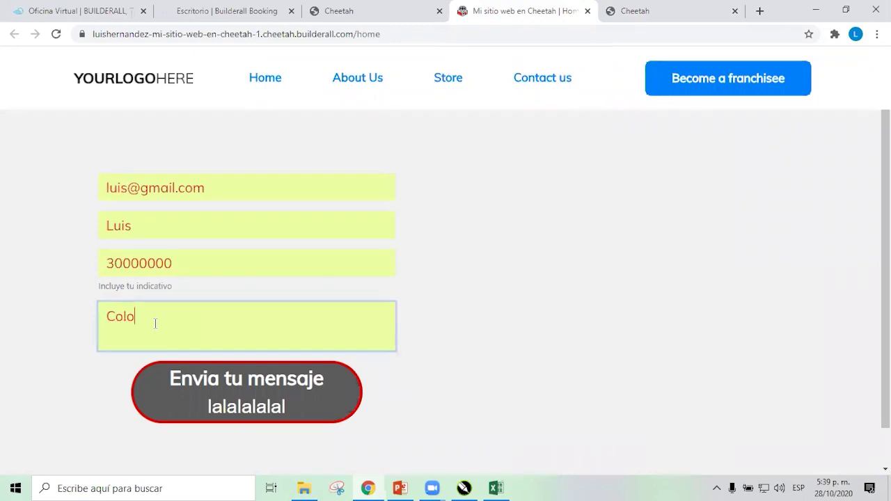
text(mbia)
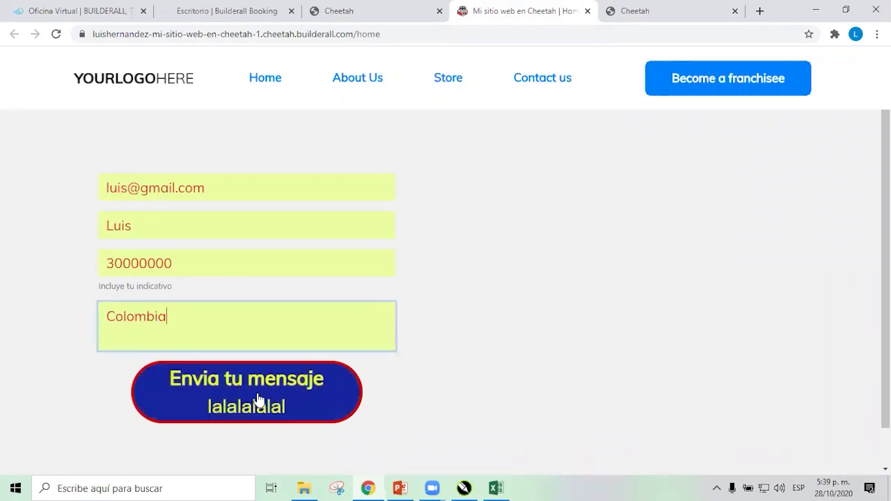
click(282, 390)
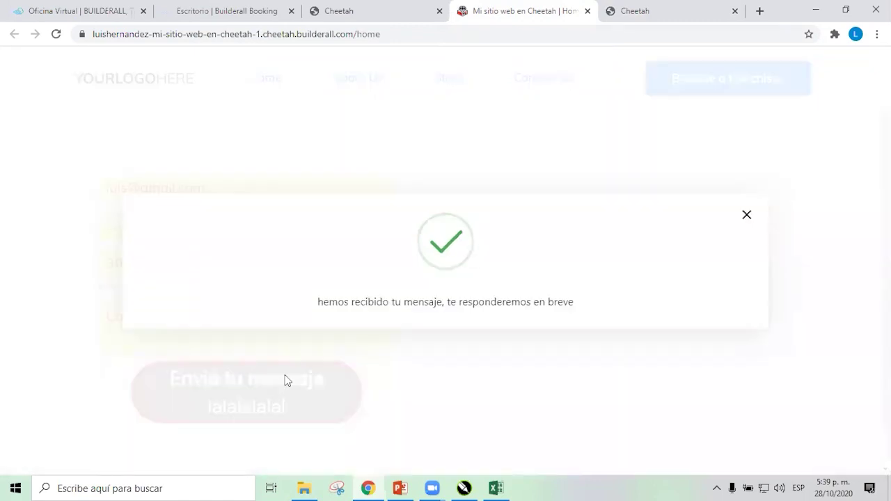
drag(318, 302, 592, 307)
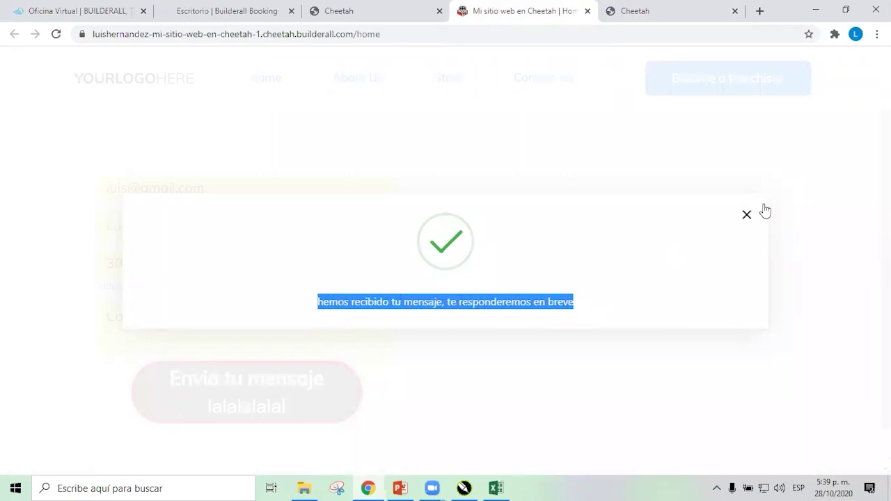
click(746, 214)
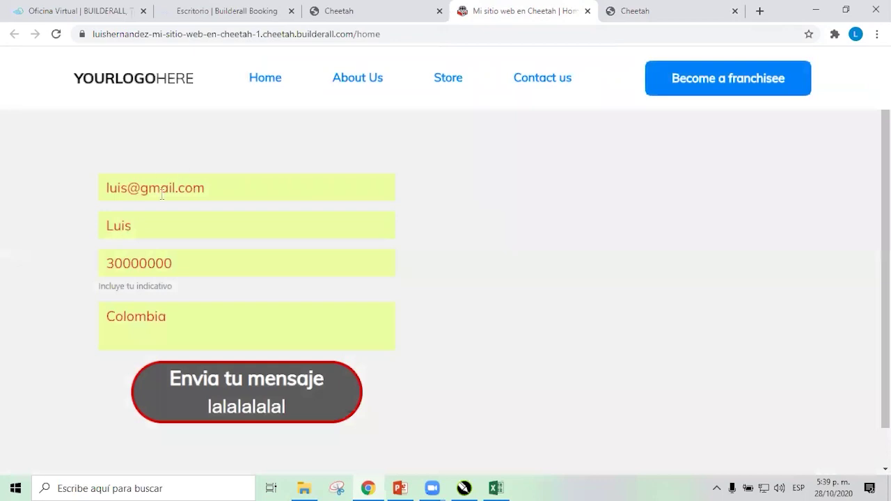
drag(207, 194, 104, 186)
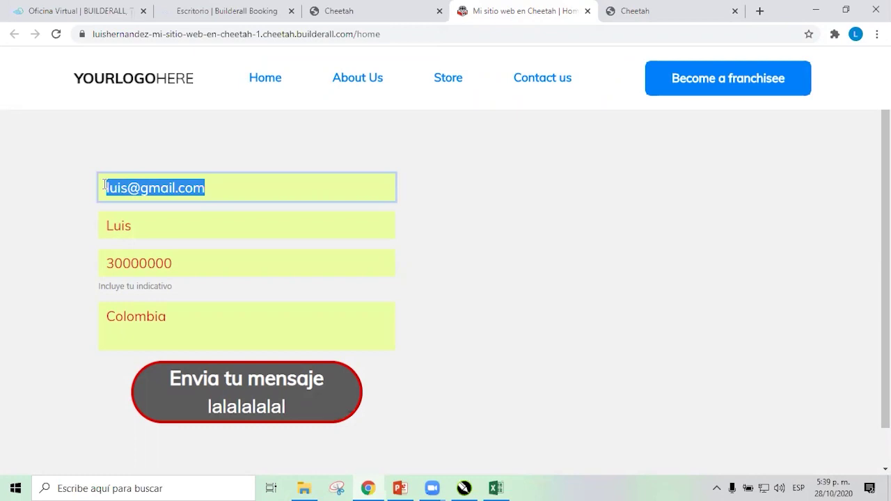
- Submit the live contact form with the email's domain deleted, dismiss the message, and reload the site
click(634, 14)
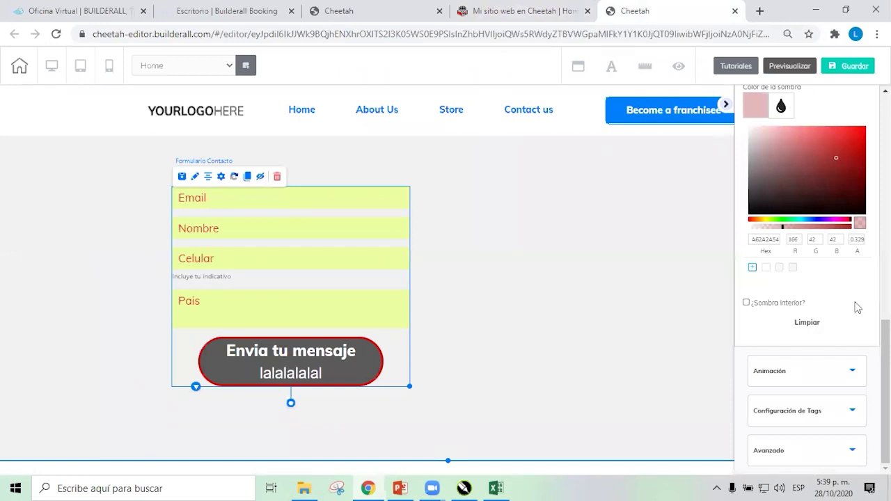
scroll(859, 307, up, 1)
scroll(859, 307, up, 6)
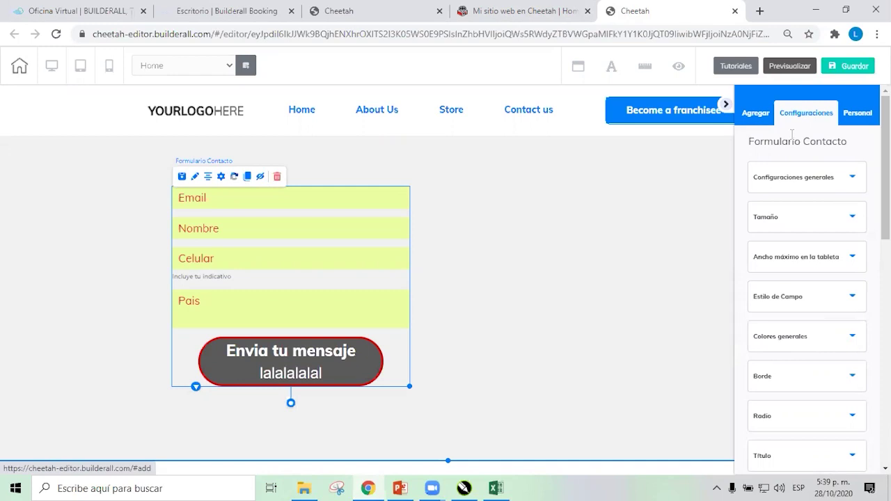
click(502, 10)
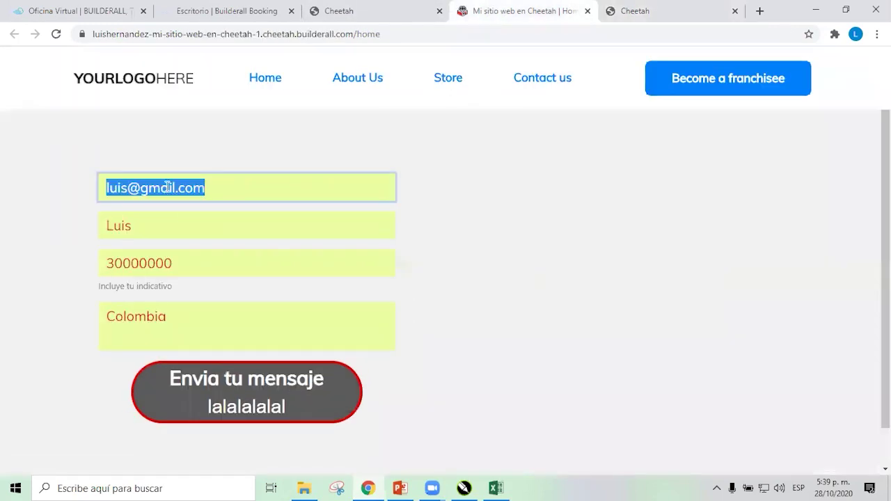
click(169, 187)
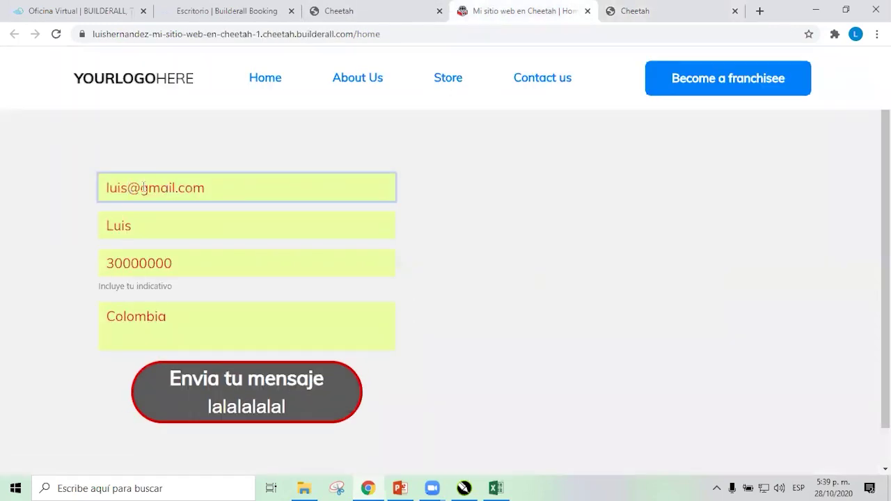
drag(140, 188, 179, 187)
key(BackSpace)
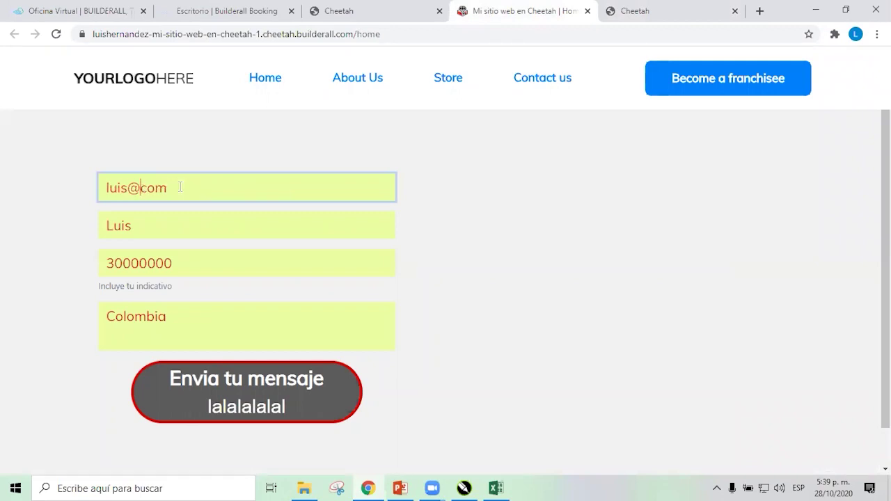
click(276, 400)
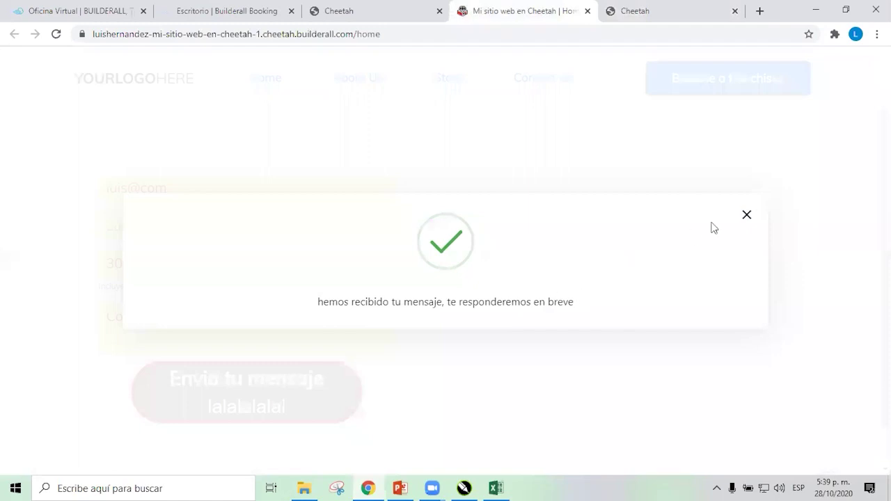
click(746, 216)
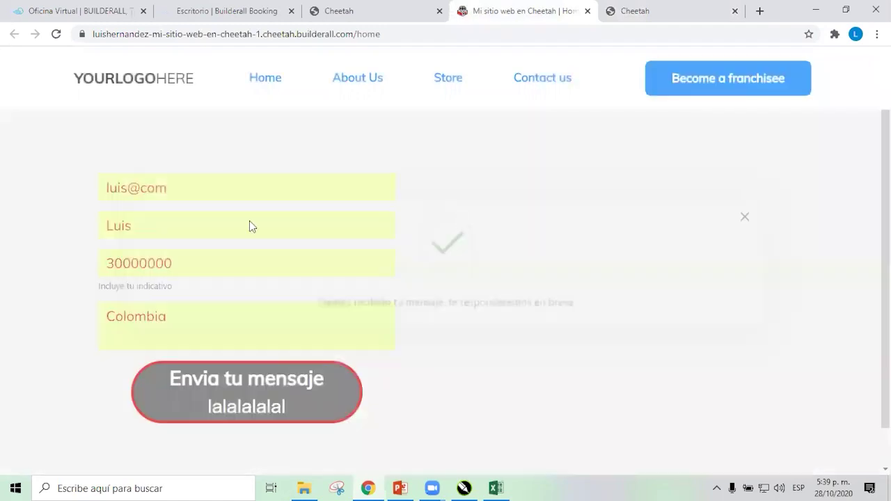
click(56, 33)
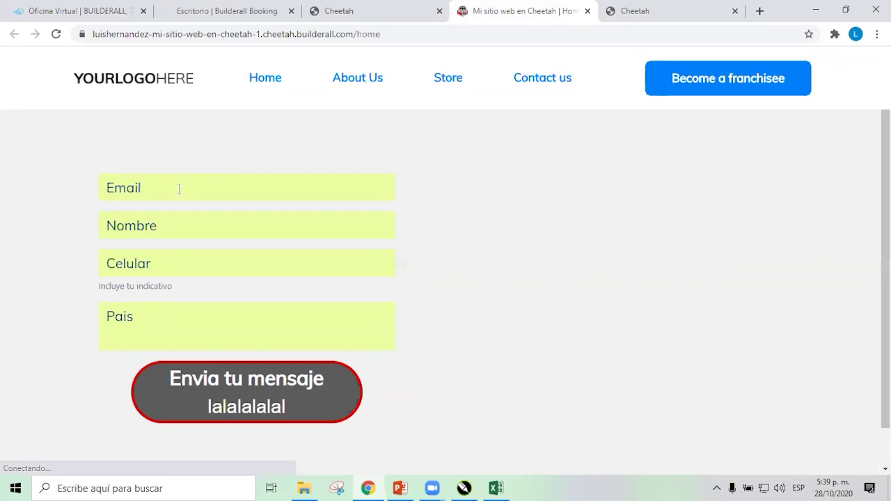
- Submit the form with only 'luis' in Email, dismiss the required-field error, and return to the editor
click(179, 189)
text(luis)
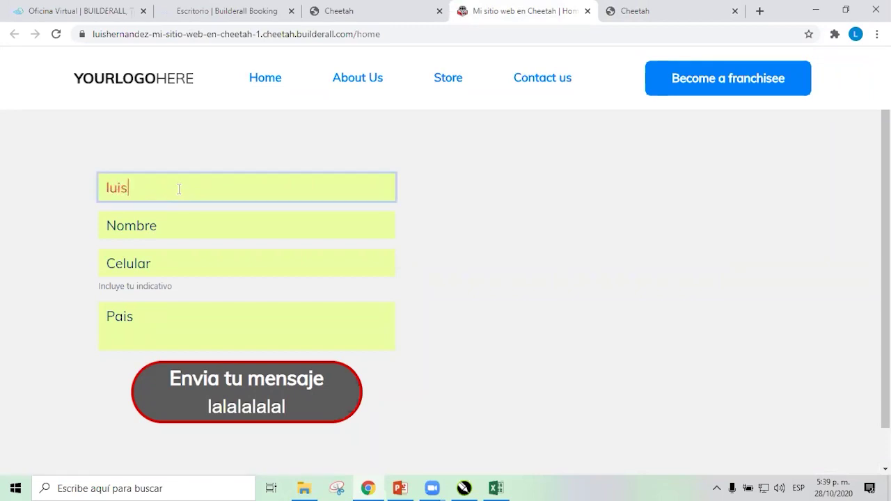
click(545, 288)
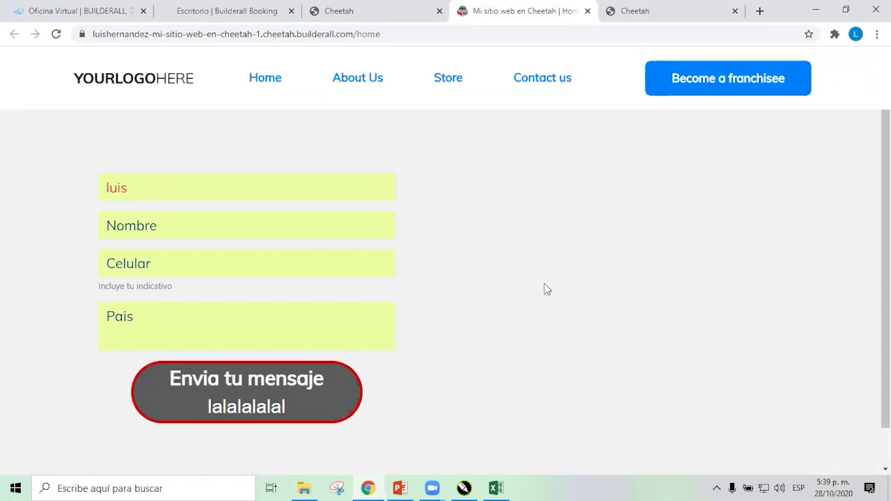
click(285, 394)
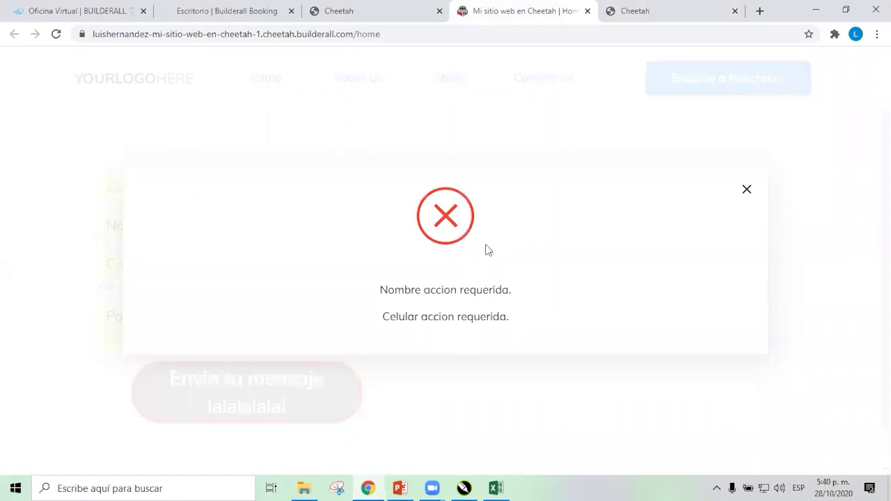
click(746, 191)
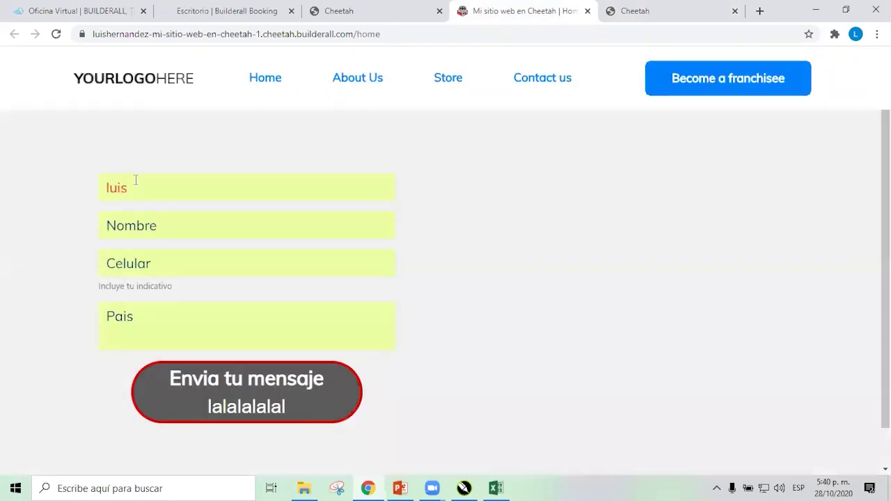
click(136, 183)
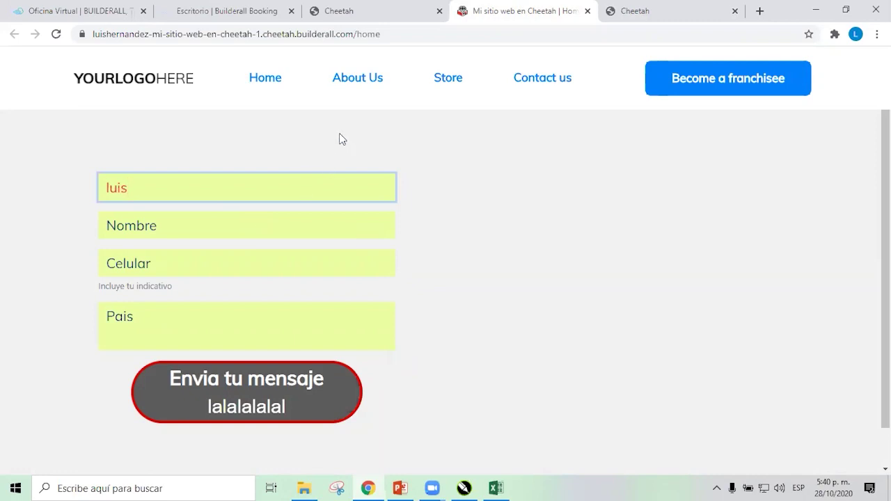
click(638, 15)
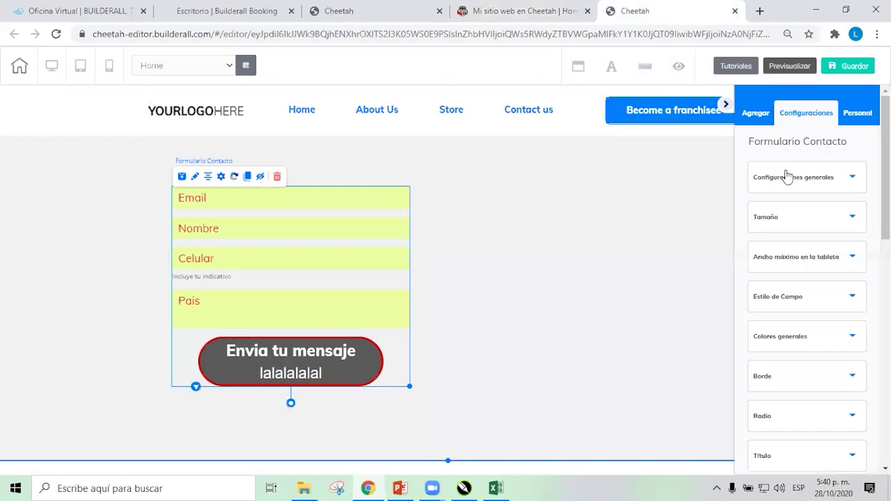
- Delete the Formulario Contacto contact form from the section
click(769, 120)
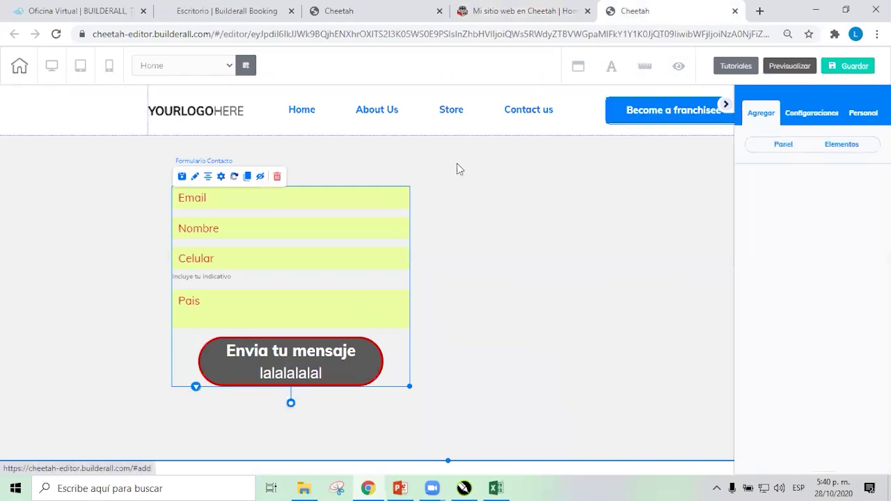
click(277, 180)
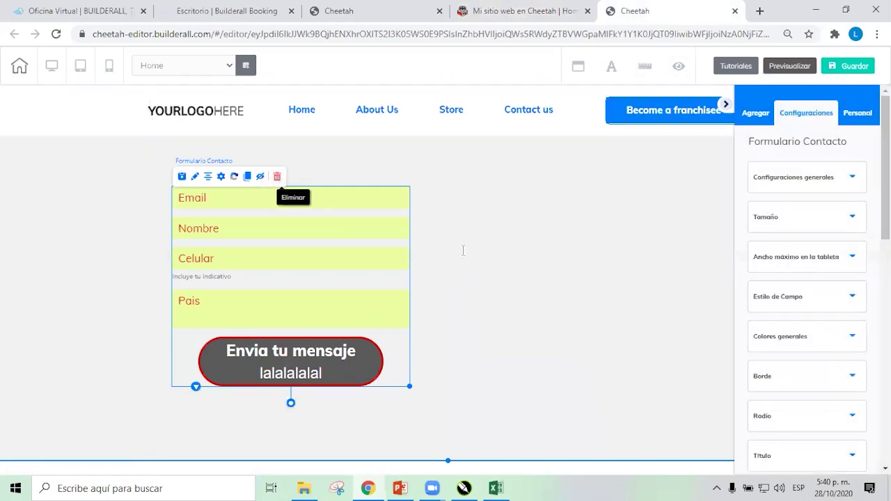
click(497, 278)
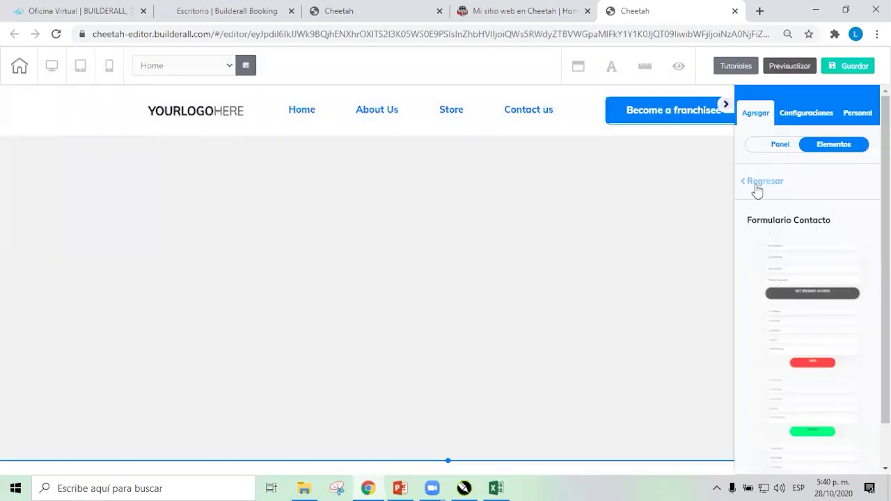
- Drag the red Register Now email-marketing form design into the empty section
click(756, 182)
scroll(781, 300, down, 10)
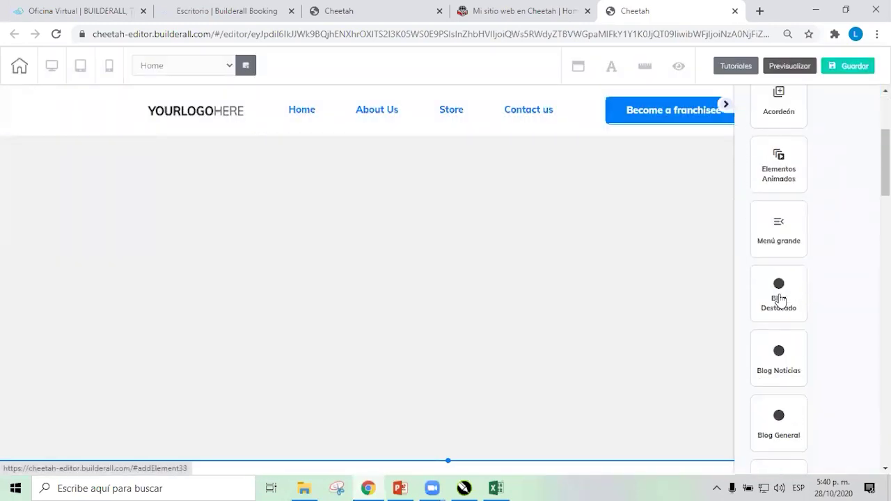
scroll(780, 301, down, 5)
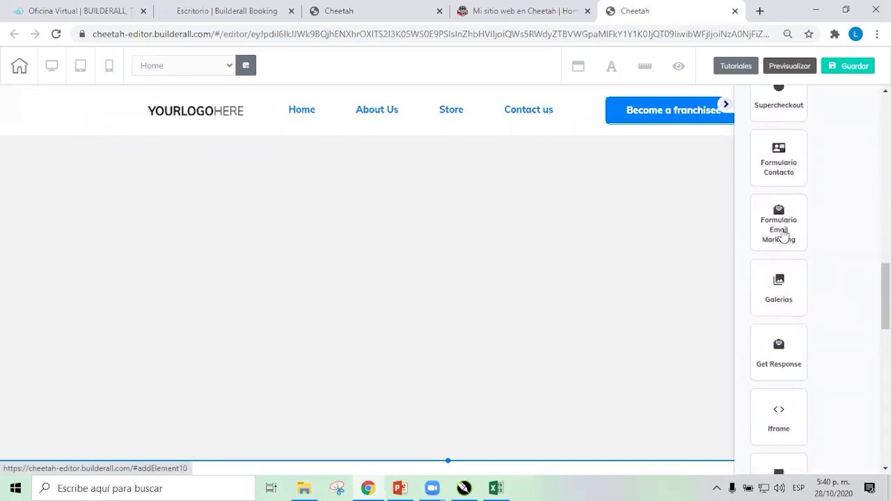
click(783, 231)
scroll(838, 316, down, 1)
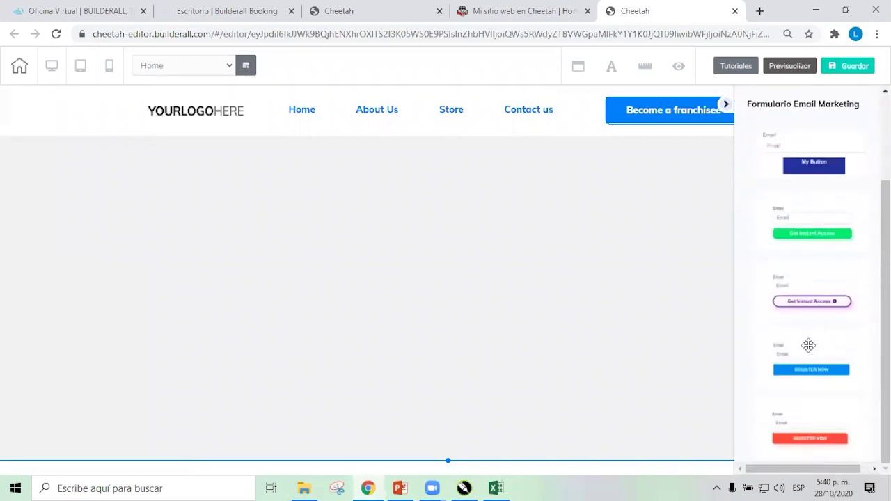
scroll(808, 346, up, 1)
scroll(809, 343, down, 1)
scroll(810, 340, up, 1)
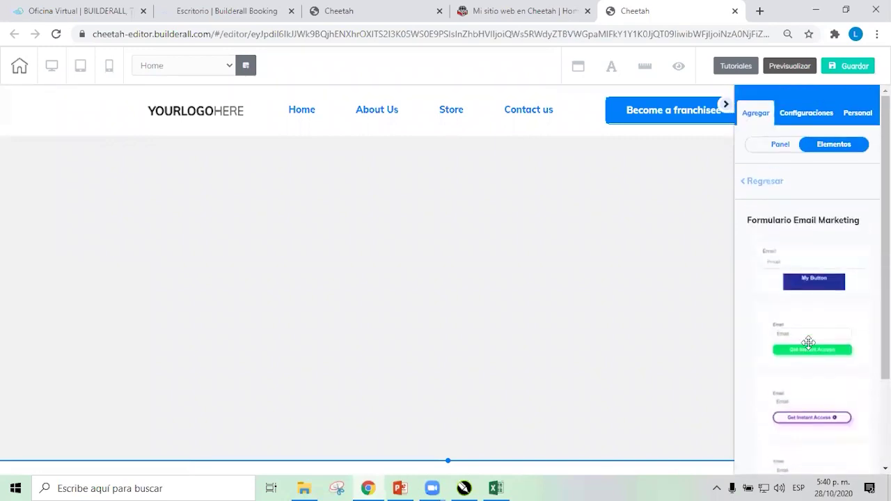
scroll(808, 346, down, 1)
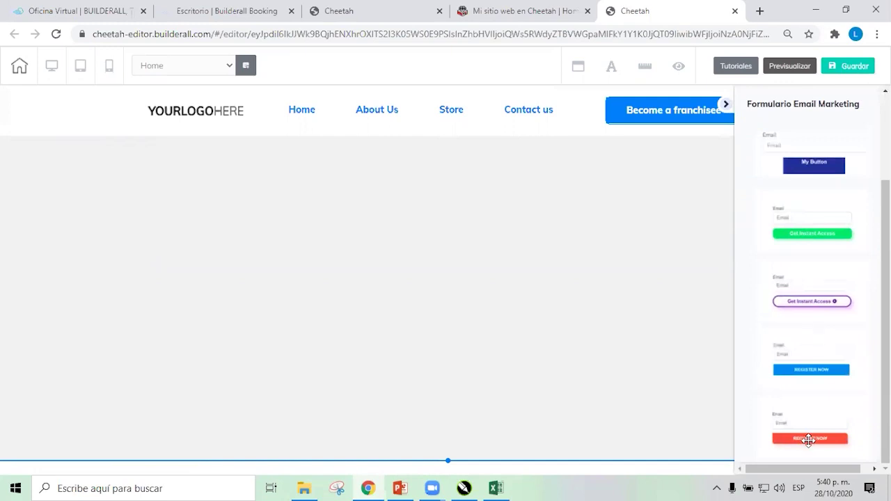
drag(808, 440, 307, 225)
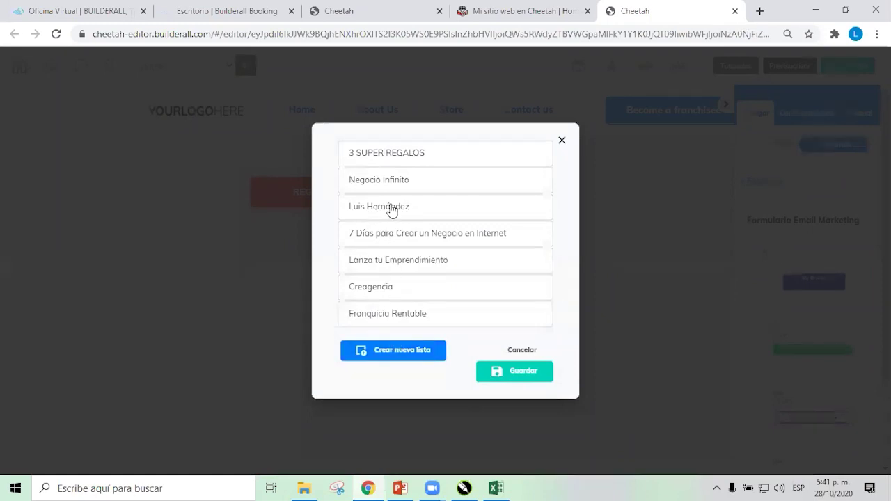
- Choose a MailingBoss list for the form and save it with Guardar
click(418, 211)
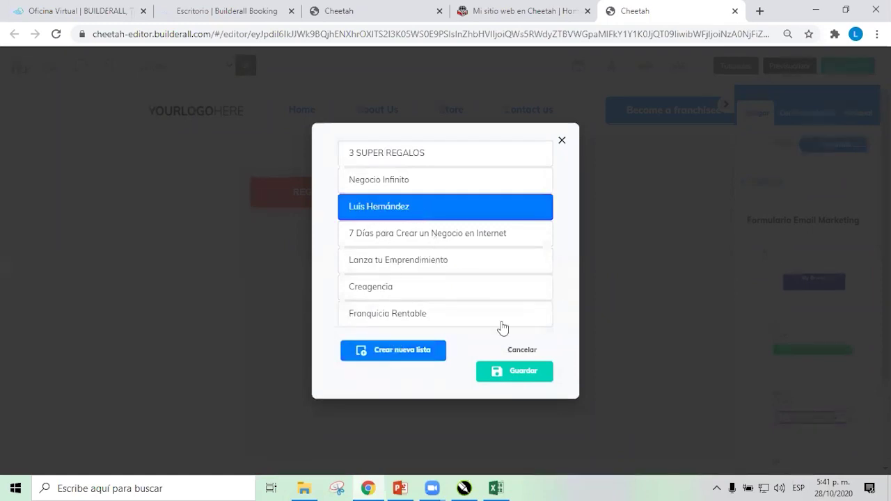
click(528, 374)
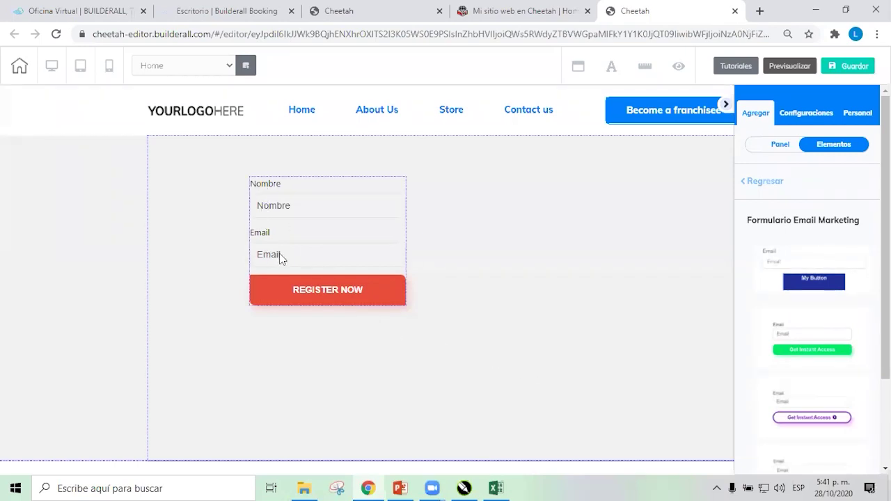
- Select the MailingBoss form and browse its Configuraciones, down to Sombra and back up
click(333, 206)
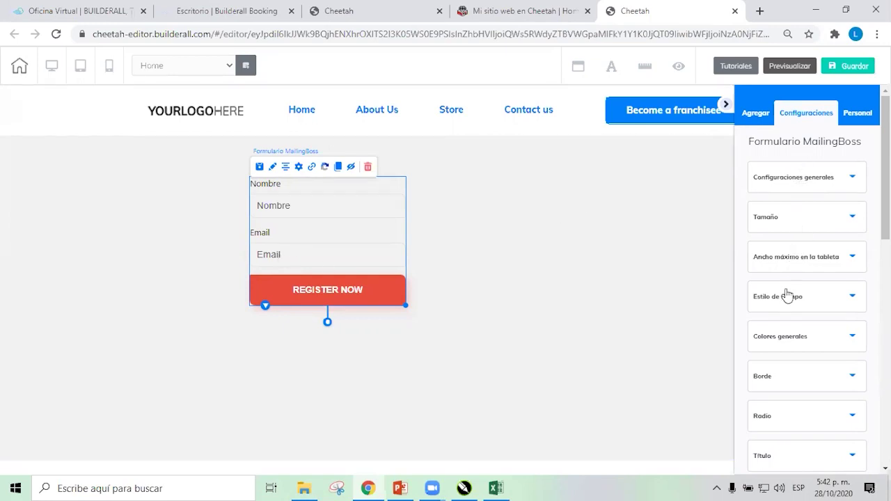
scroll(788, 376, down, 1)
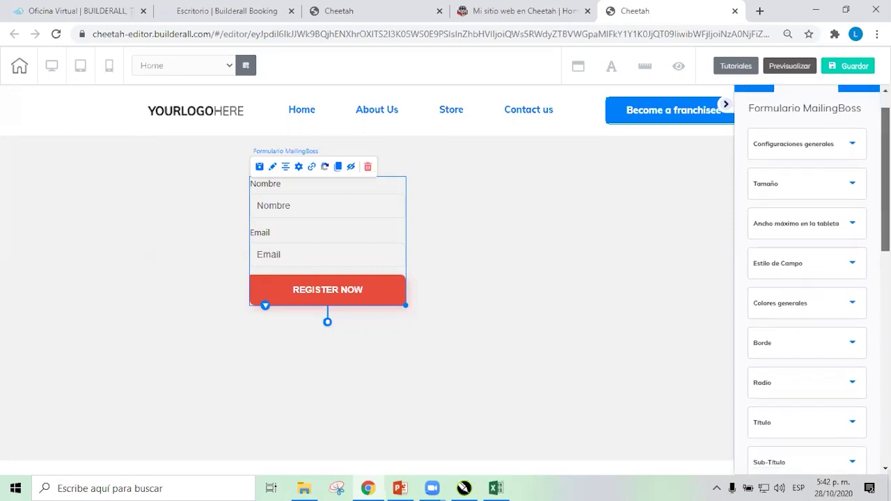
scroll(808, 292, down, 5)
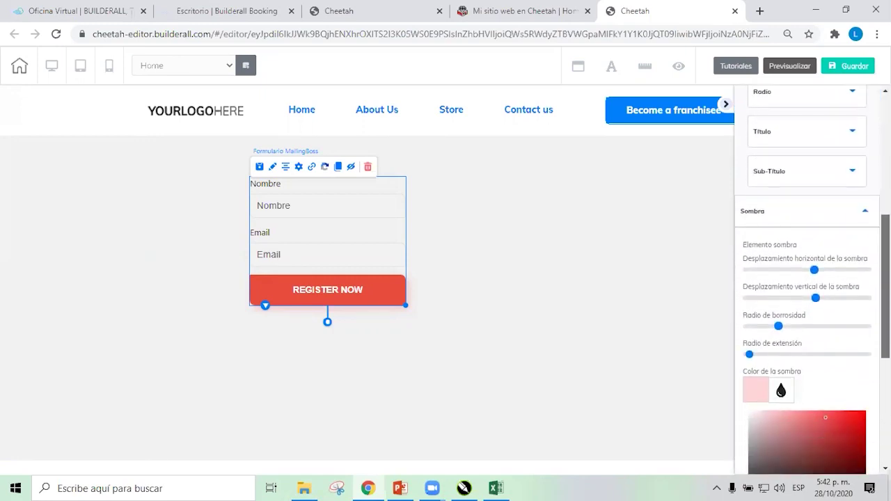
scroll(808, 279, down, 5)
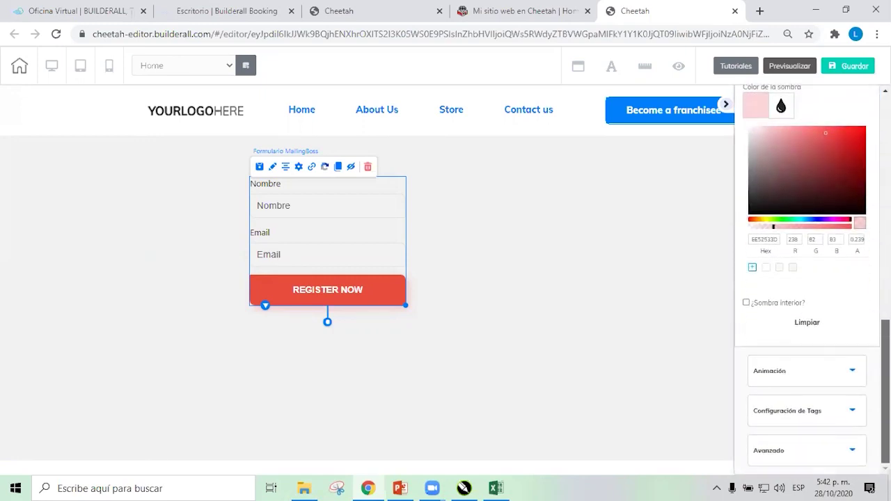
scroll(808, 278, up, 10)
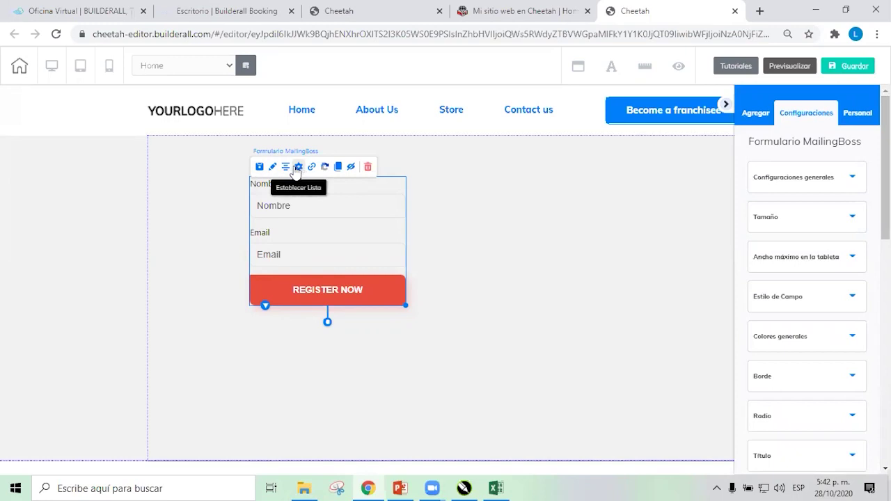
- Review the form's assigned list without changes, then bring up the Establecer enlace subscription actions
click(300, 167)
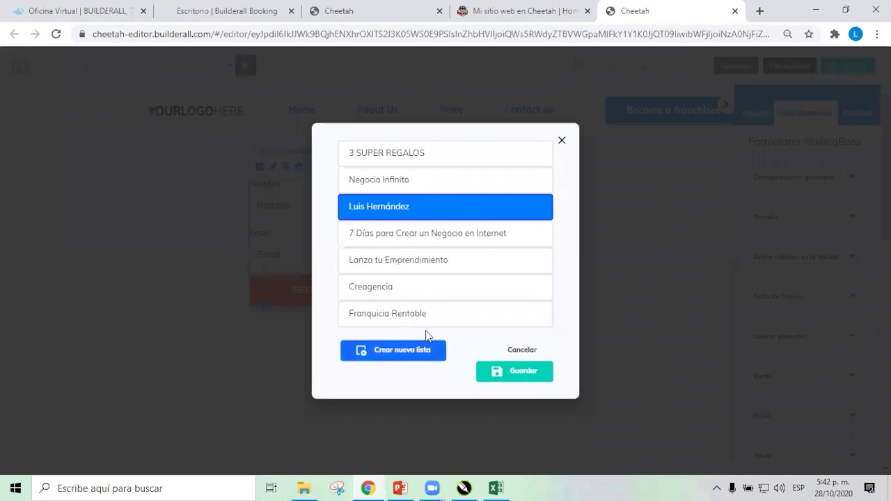
click(562, 140)
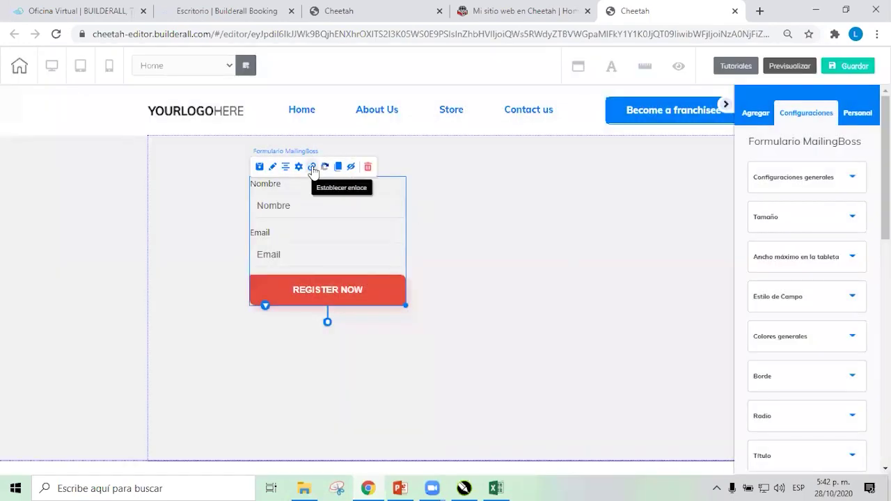
click(311, 167)
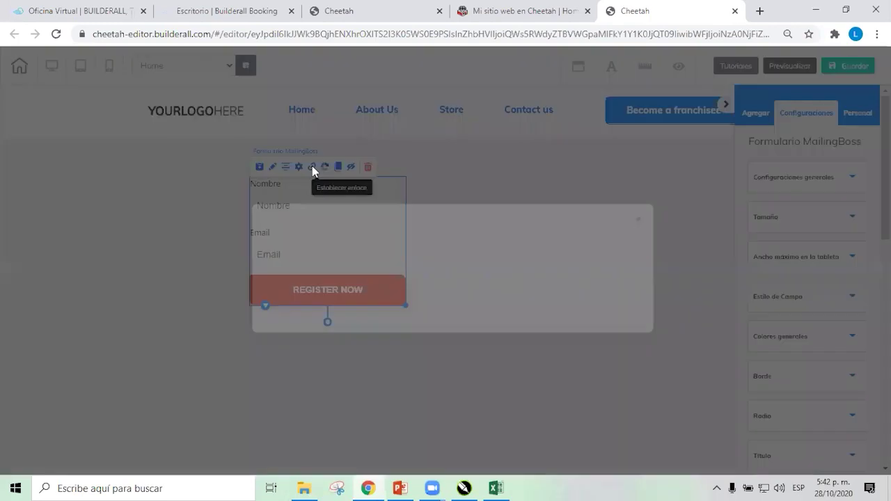
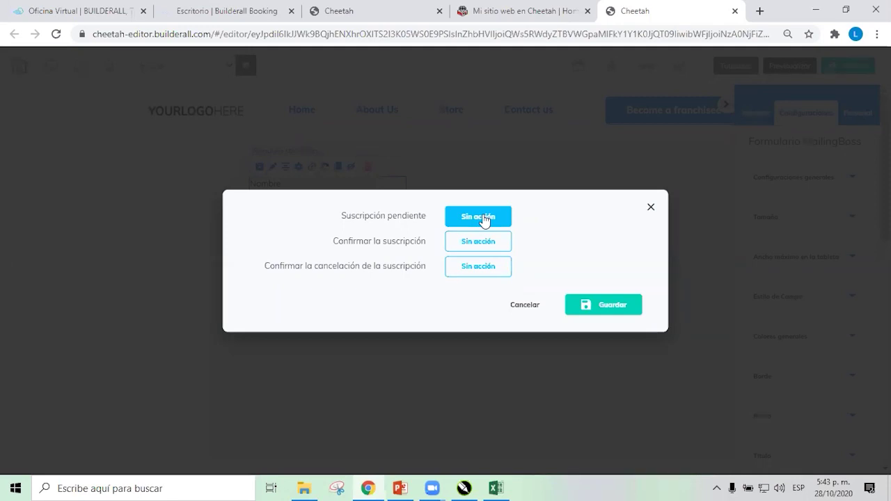
- Link the Suscripción pendiente action to the Acerca de Nosotros page
click(483, 216)
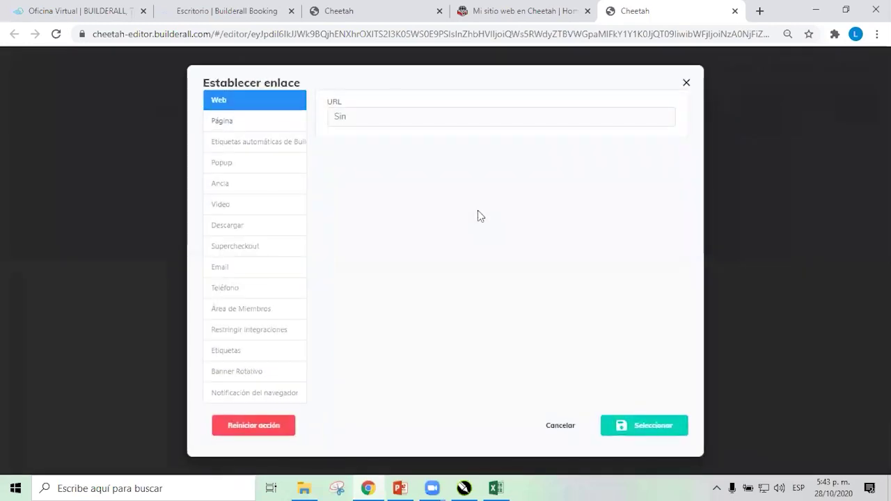
click(242, 128)
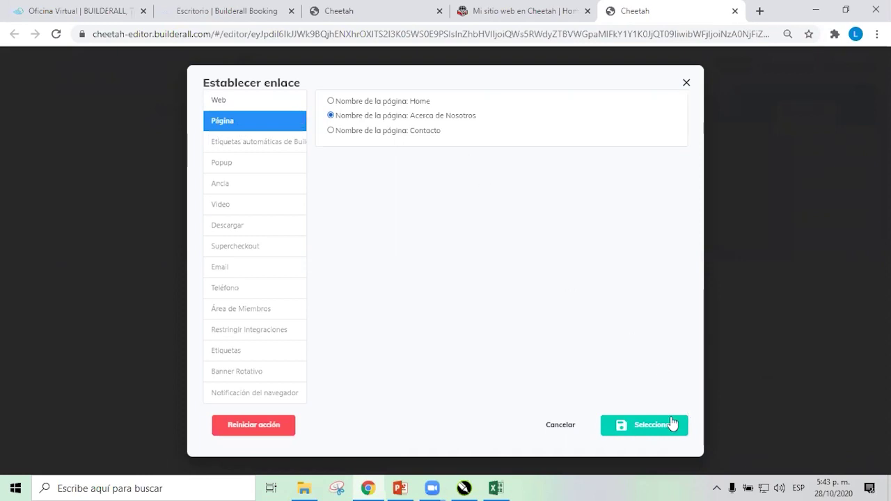
click(651, 426)
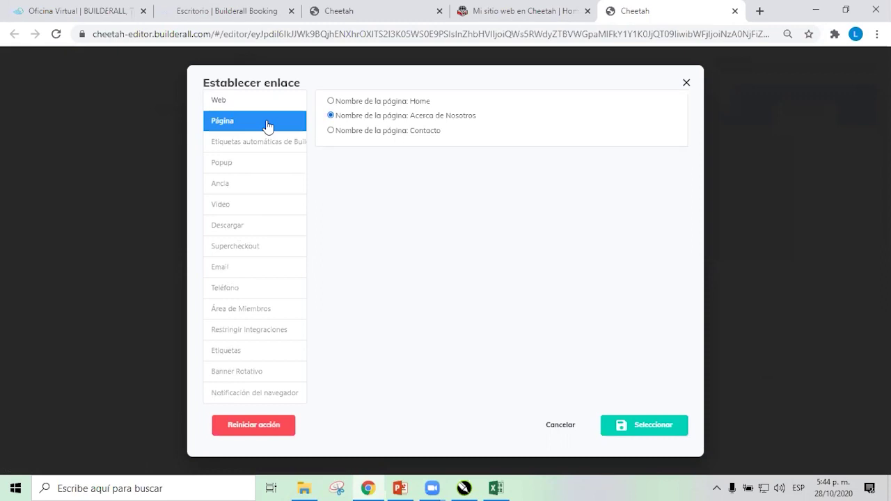
click(642, 430)
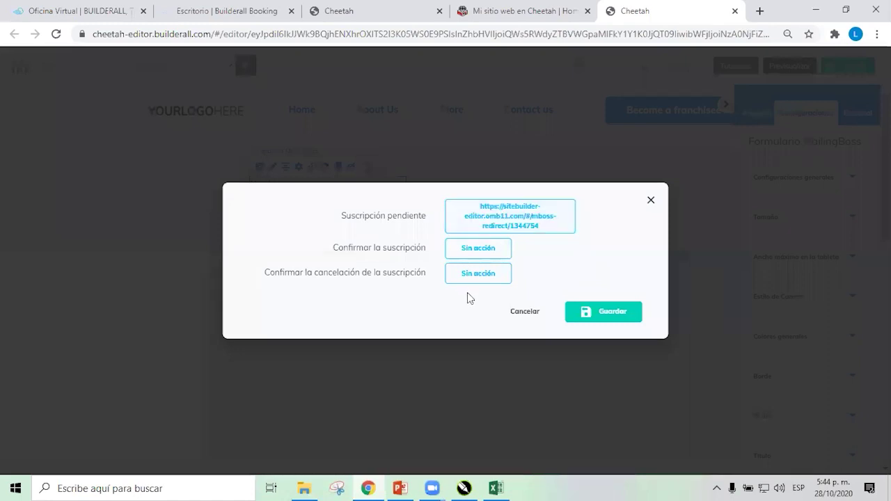
- Link the Confirmar la suscripción action to the Contacto page and save the redirects
click(485, 251)
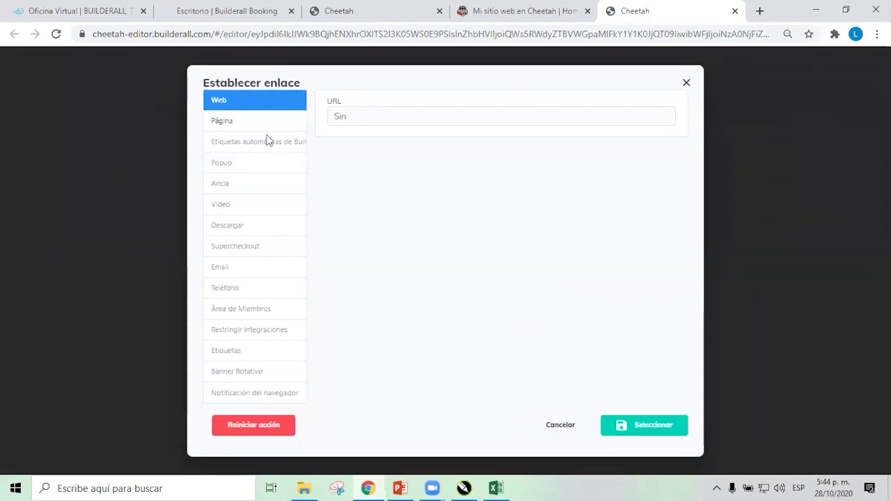
click(248, 123)
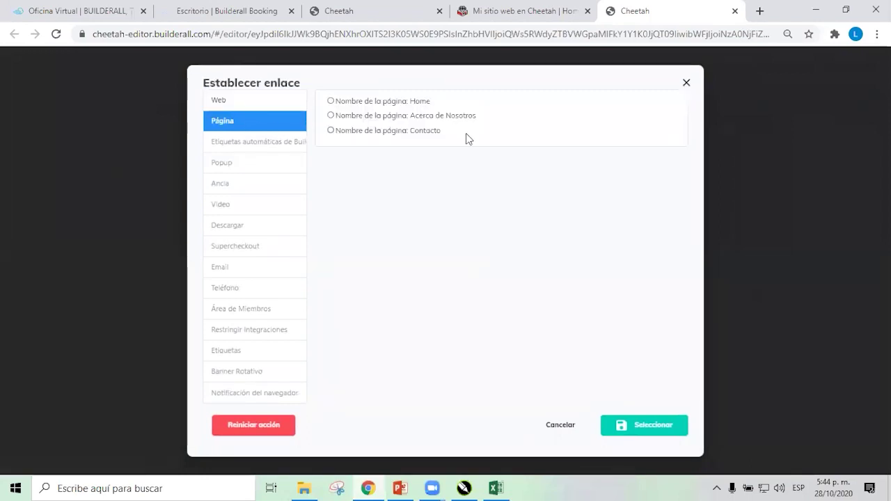
click(390, 133)
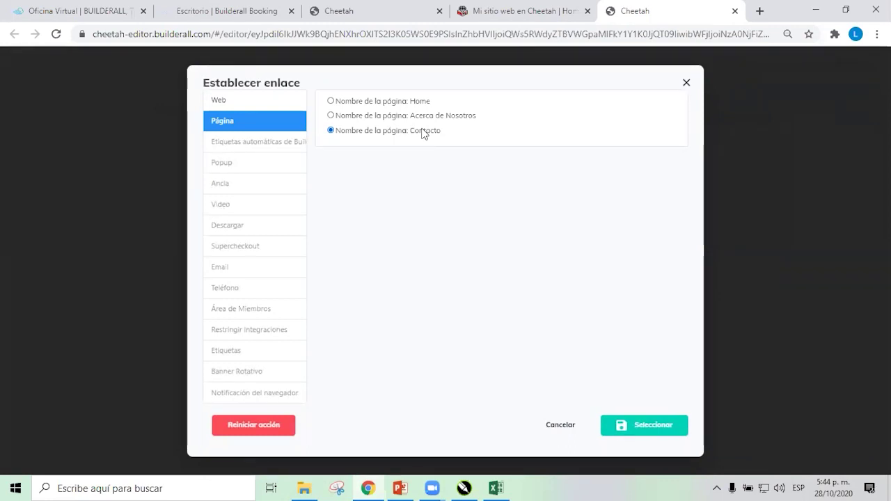
click(634, 426)
click(478, 281)
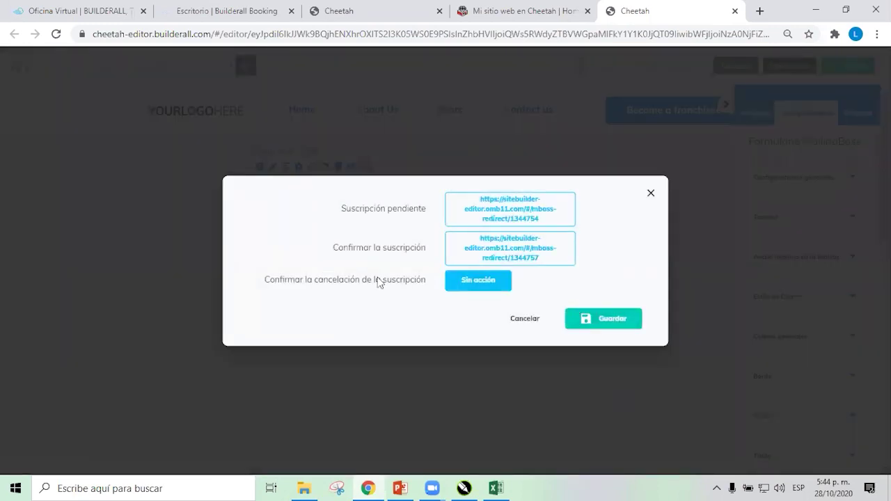
click(623, 320)
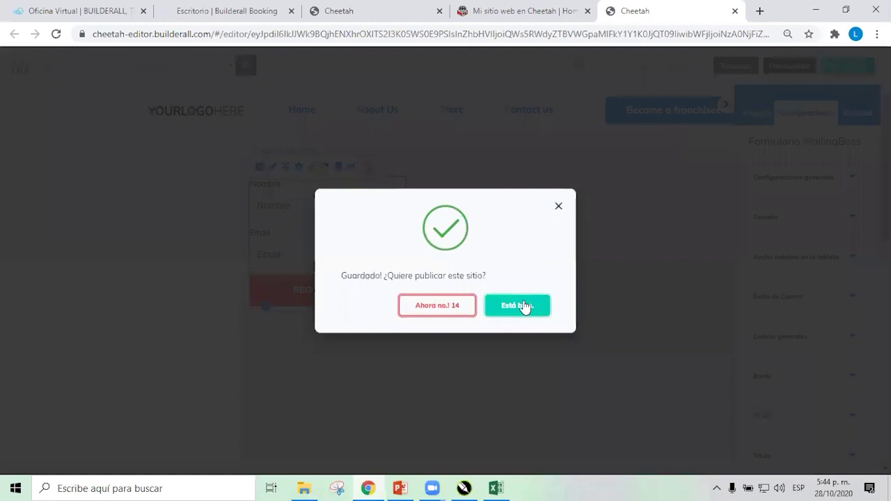
- Publish the site and reload the live site to show the form
click(523, 307)
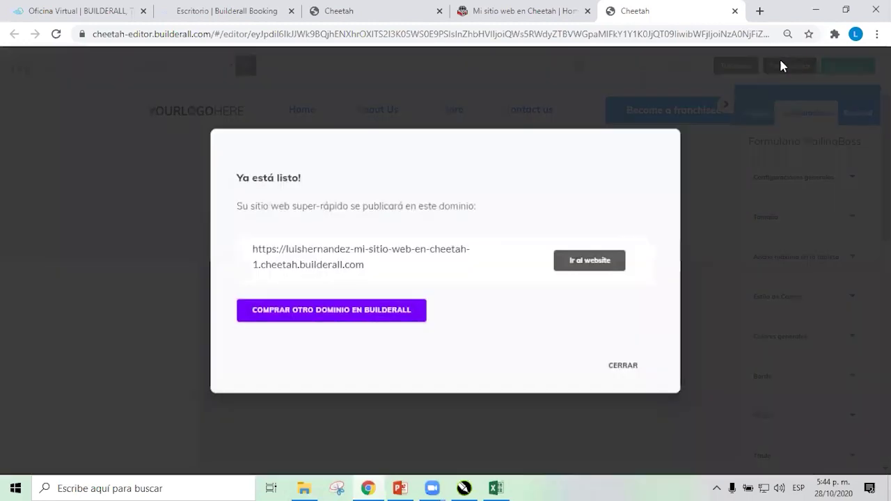
click(622, 368)
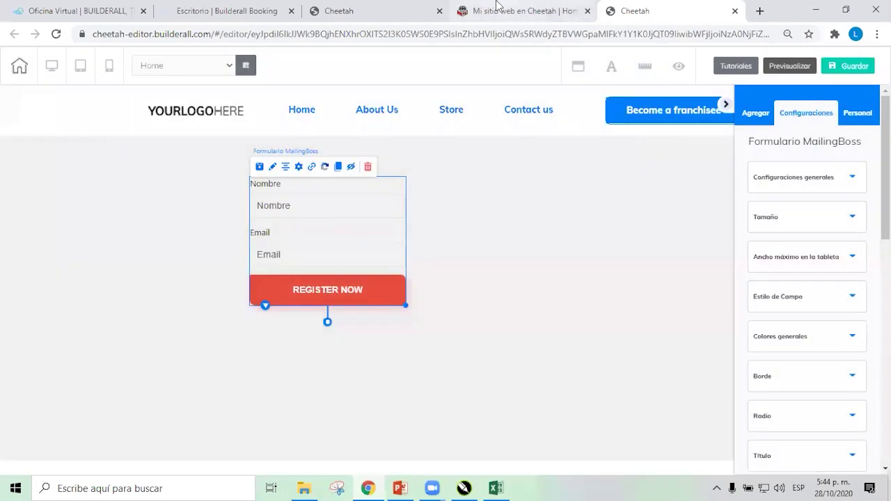
click(497, 10)
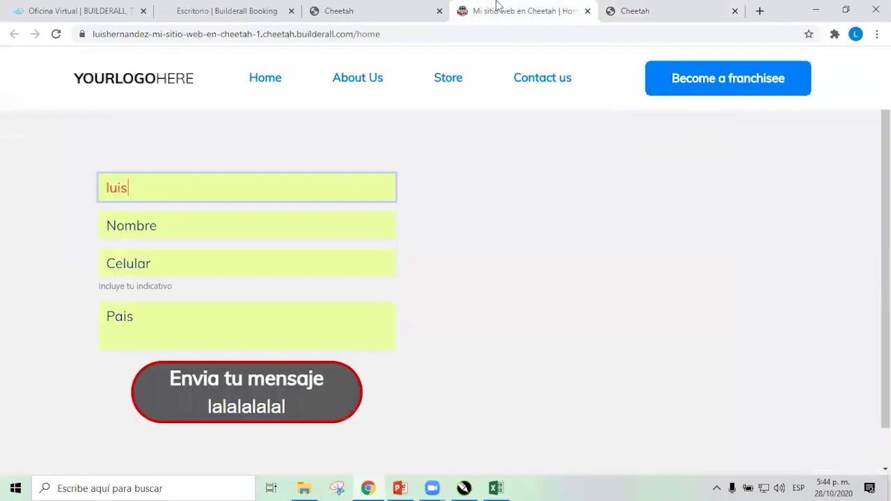
click(56, 34)
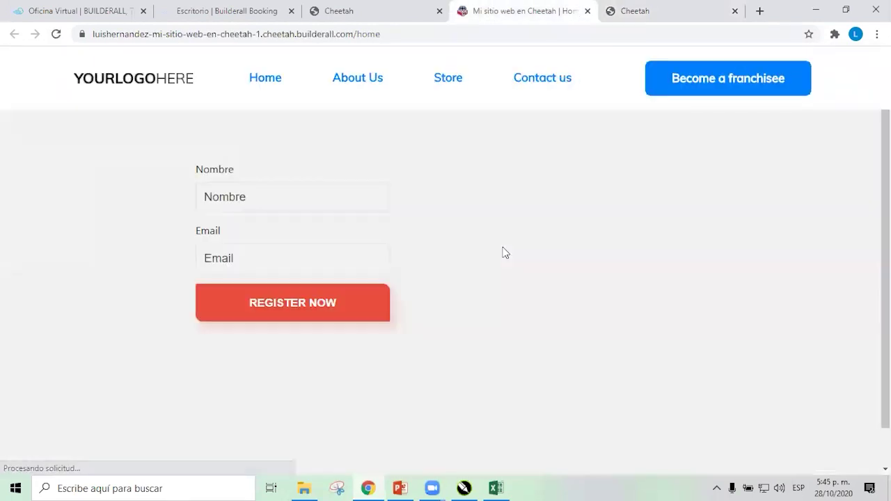
- Fill in a test name and e-mail and submit the REGISTER NOW form
click(307, 194)
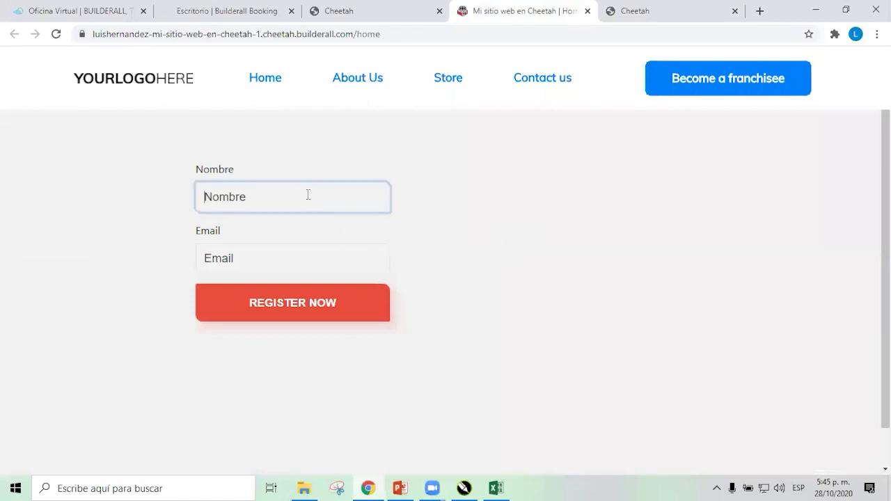
text(Luis)
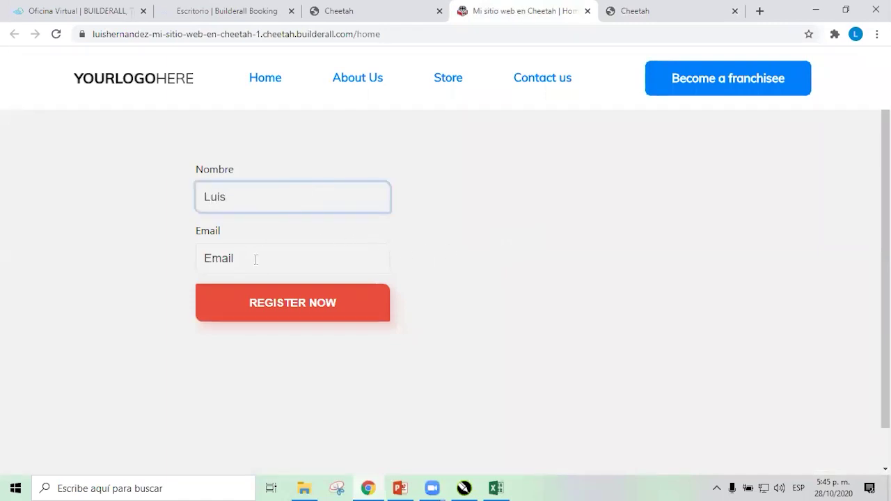
click(255, 258)
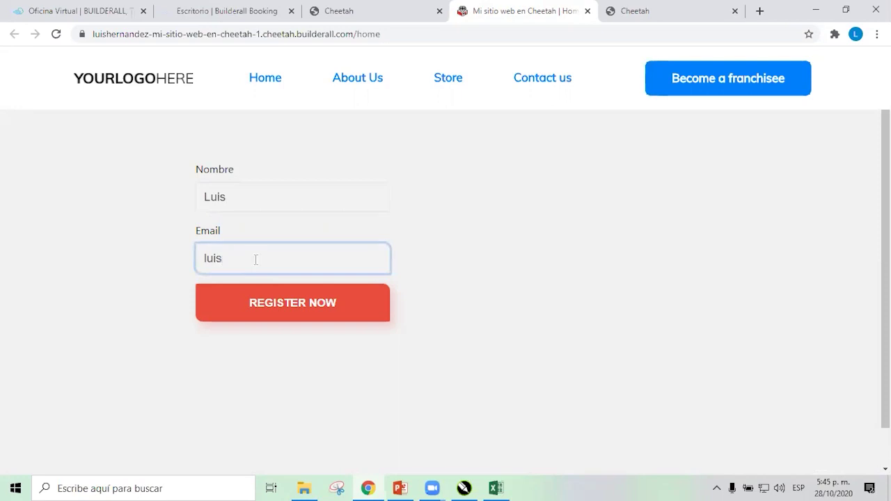
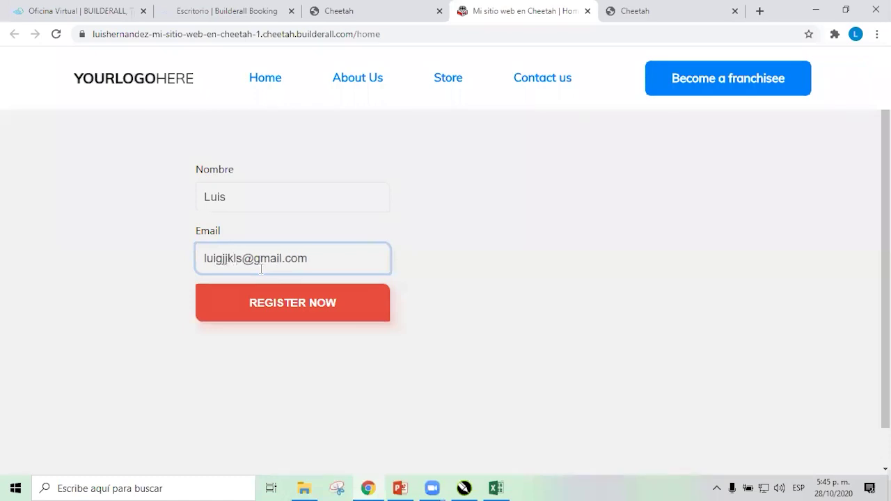
click(297, 307)
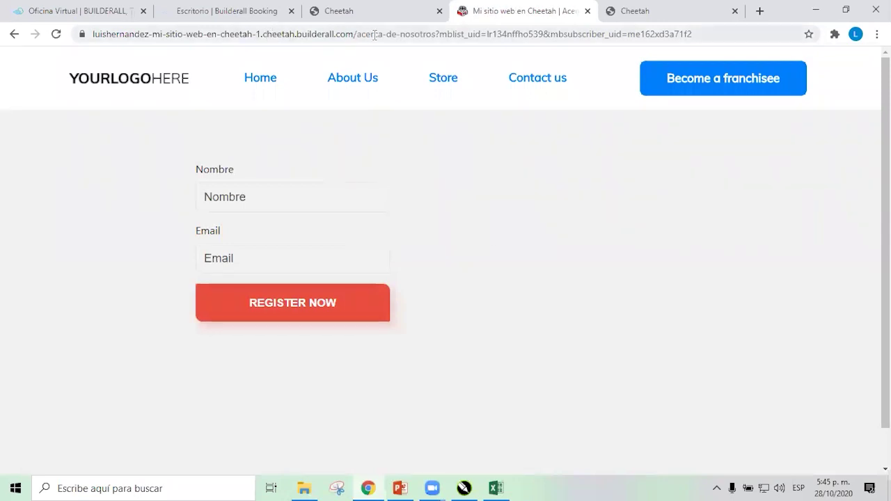
- Check that the page address ends in acerca-de-nosotros
drag(358, 34, 435, 34)
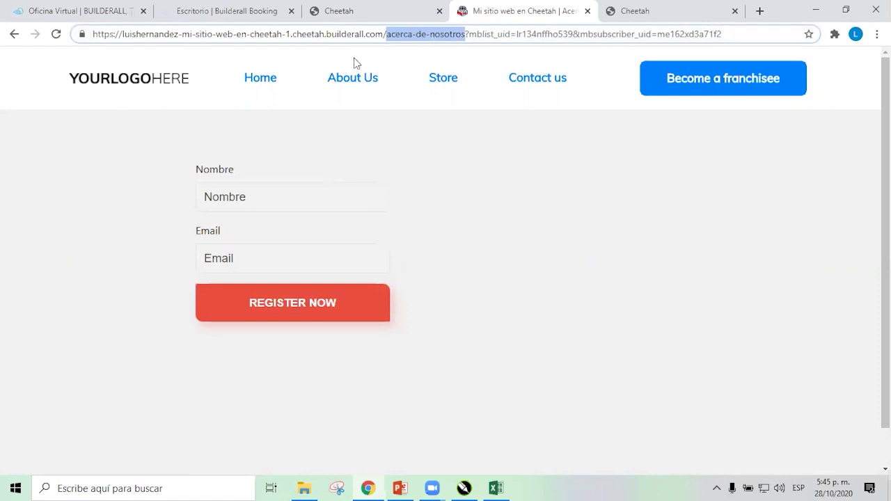
click(394, 34)
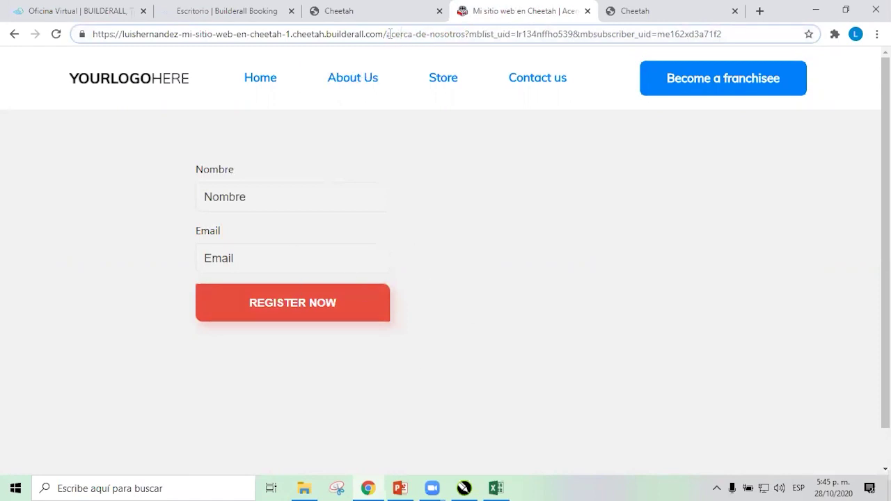
drag(388, 34, 462, 33)
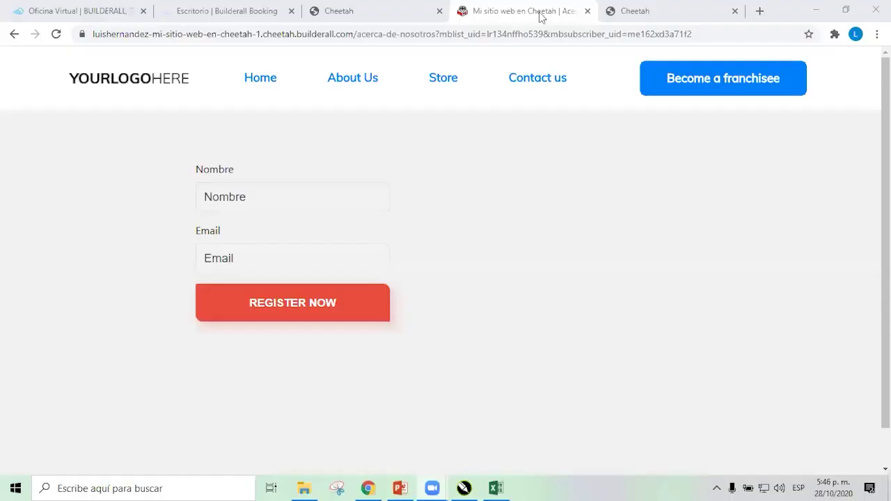
- Return to the editor and bring up the Agregar > Elementos list
click(634, 11)
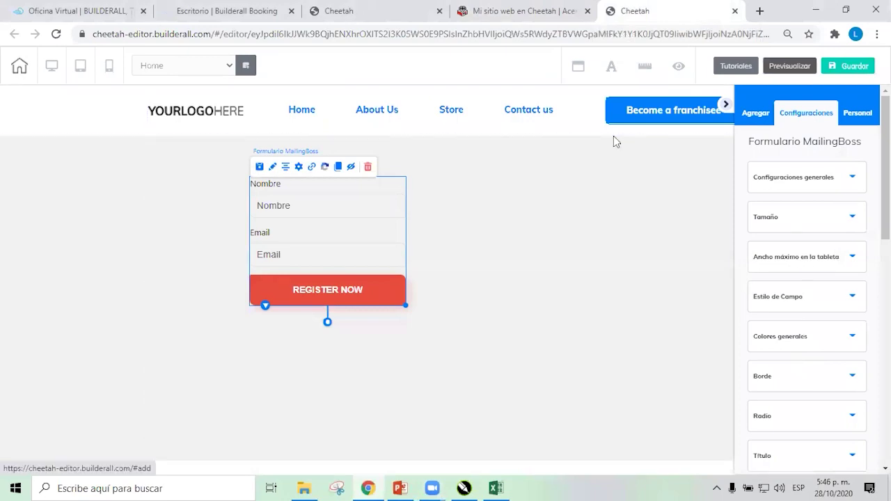
click(756, 113)
click(851, 144)
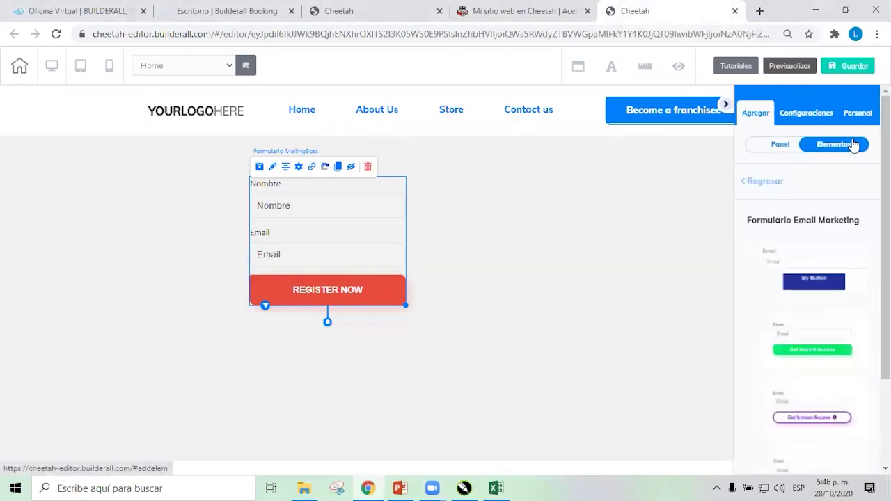
click(764, 181)
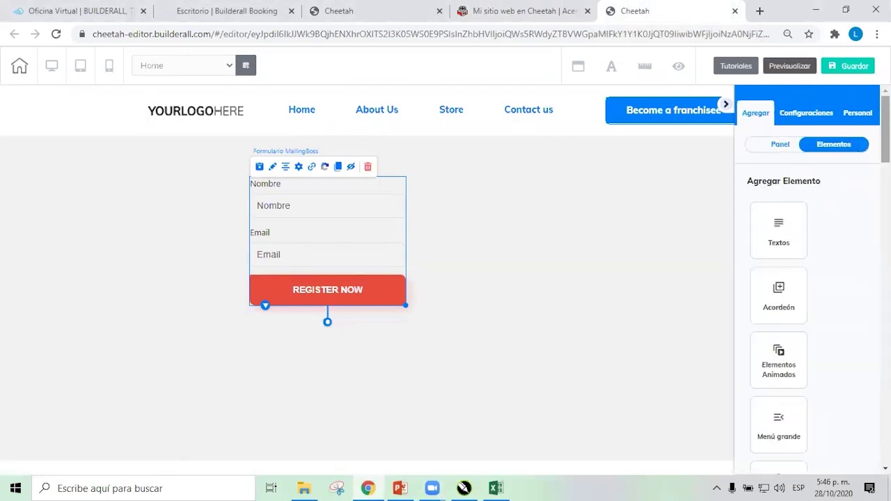
scroll(779, 278, down, 5)
scroll(777, 184, down, 9)
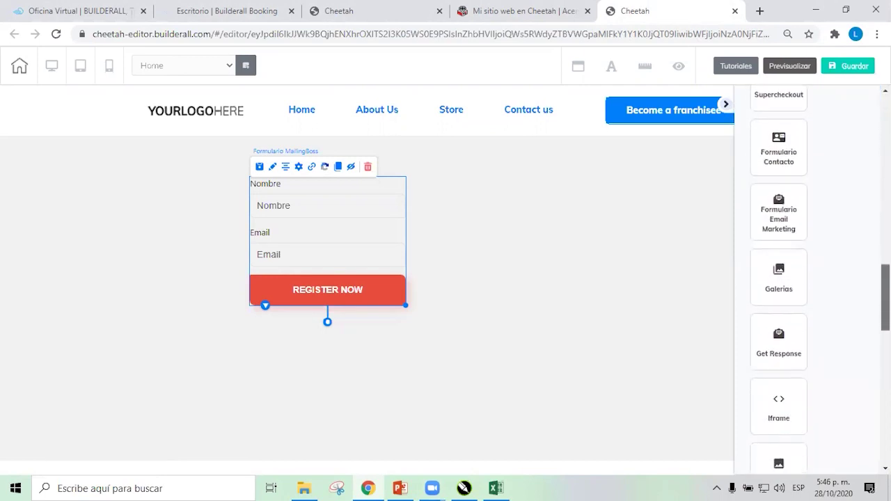
- Delete the MailingBoss form and list the Galerías layouts
click(369, 169)
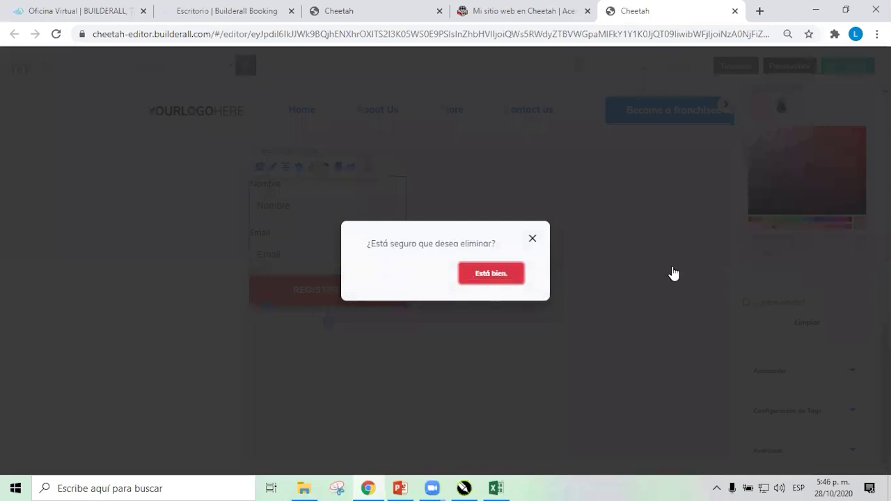
key(Return)
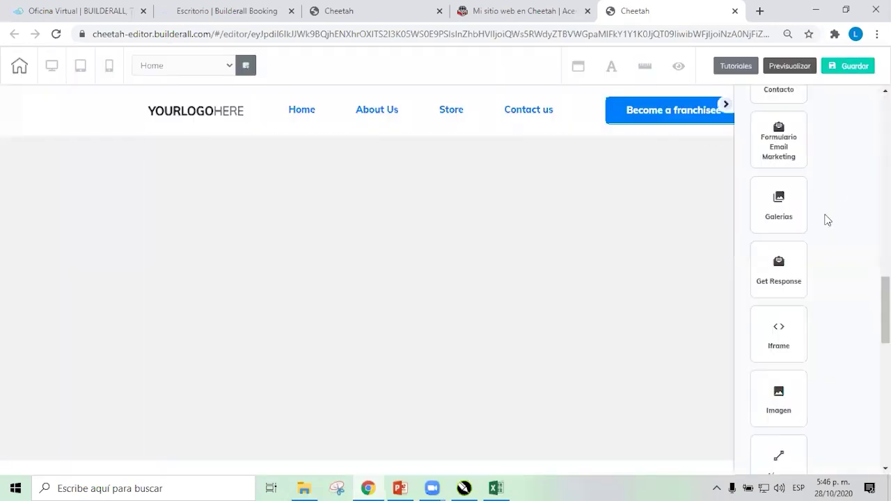
click(782, 205)
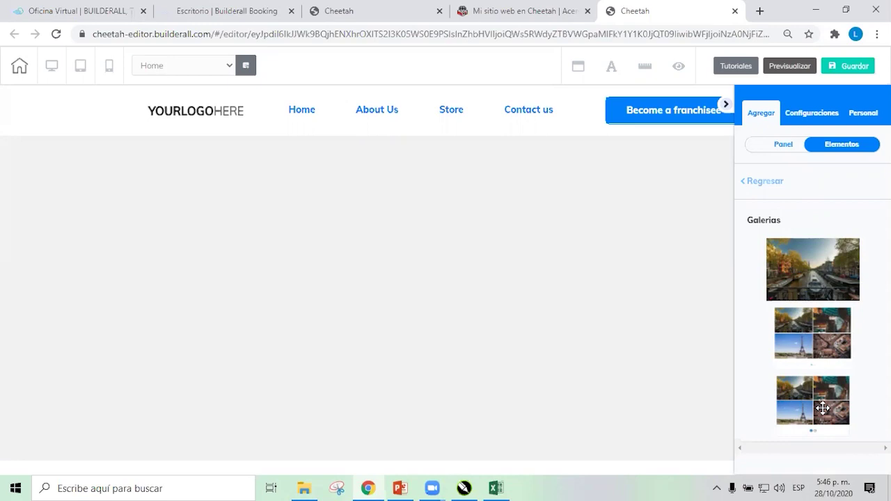
- Place the third gallery layout at the page centre and preview its two pages
drag(823, 408, 449, 256)
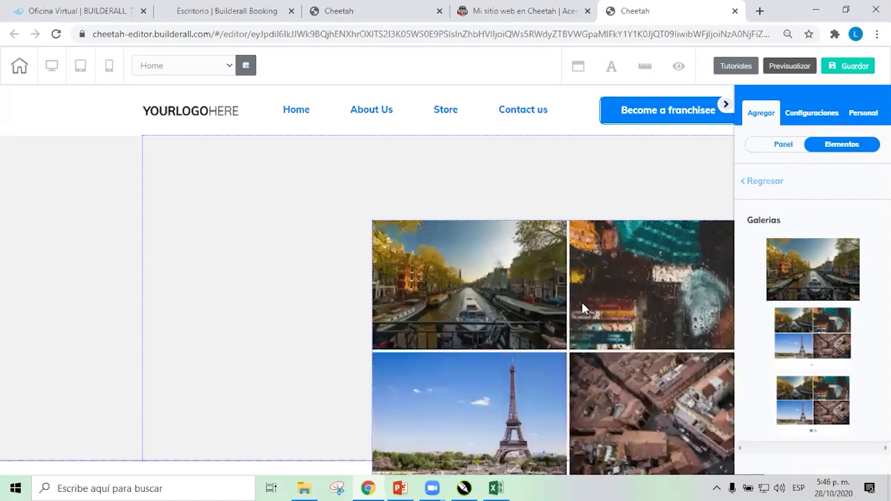
drag(416, 229, 459, 225)
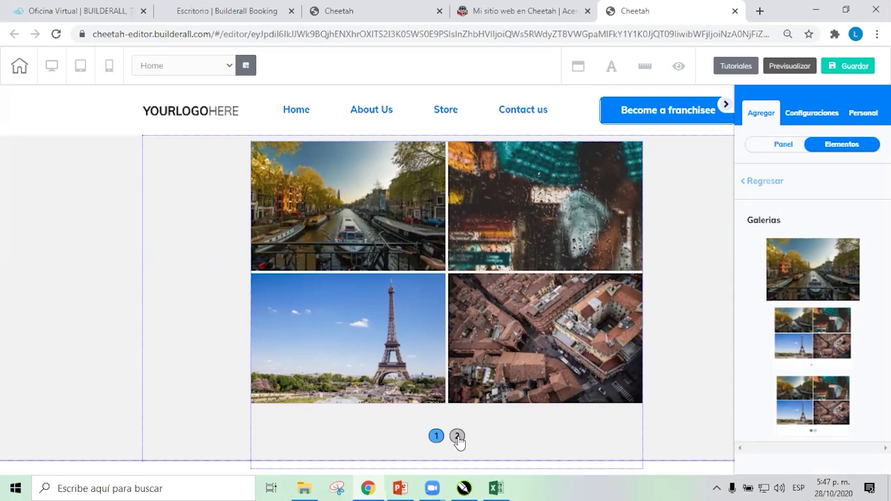
click(457, 437)
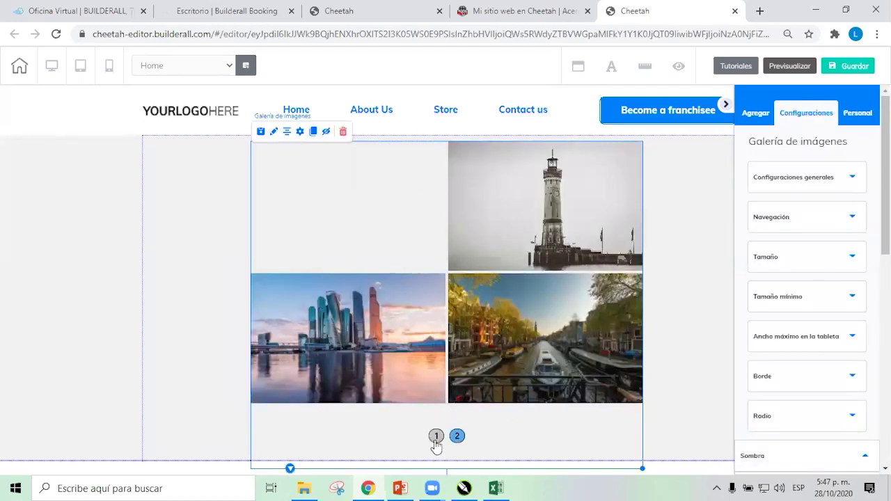
click(435, 439)
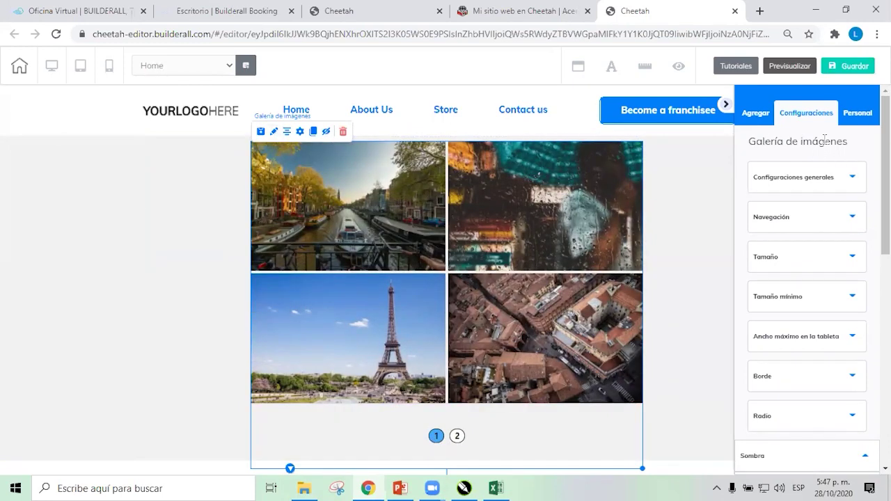
click(852, 176)
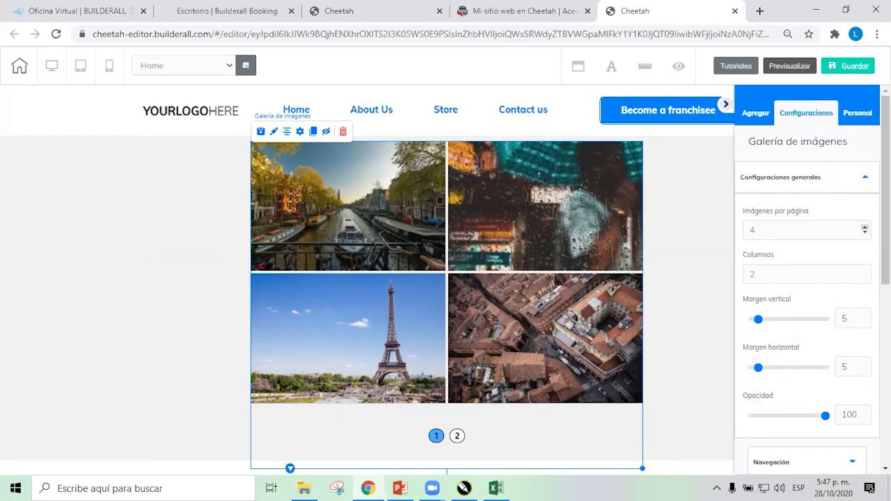
- Set the gallery to 6 images per page in 3 columns
click(865, 227)
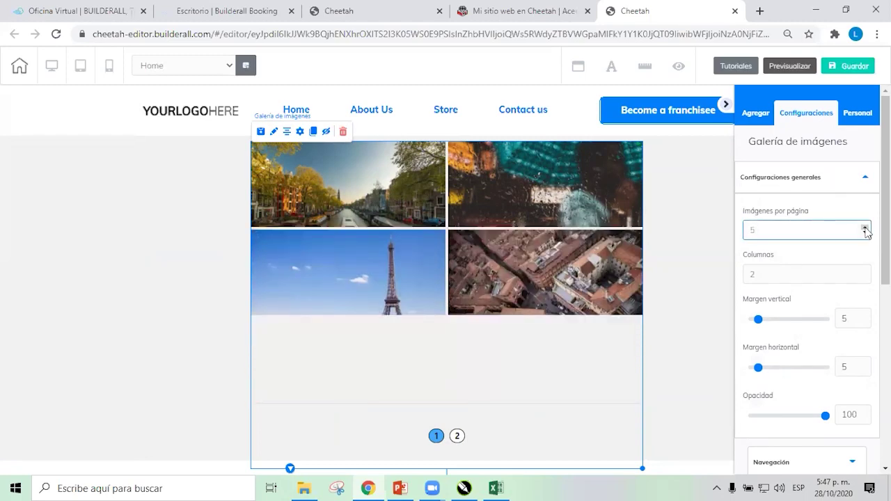
click(866, 227)
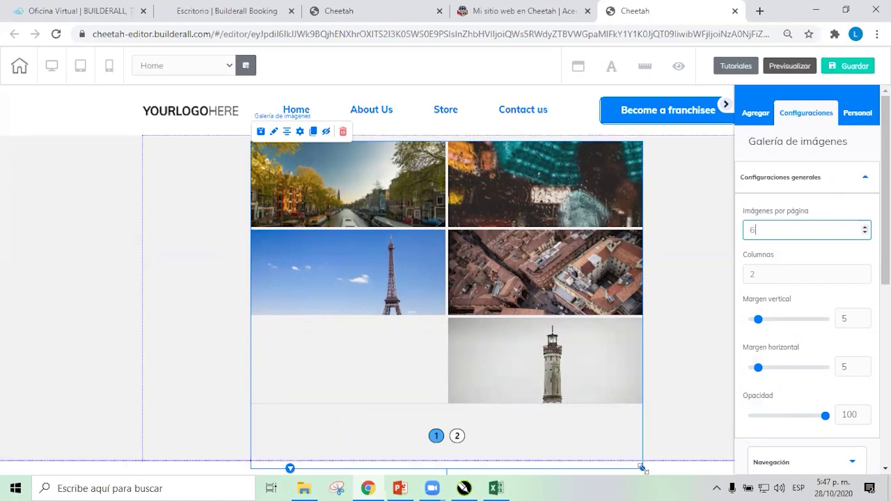
drag(644, 463, 644, 398)
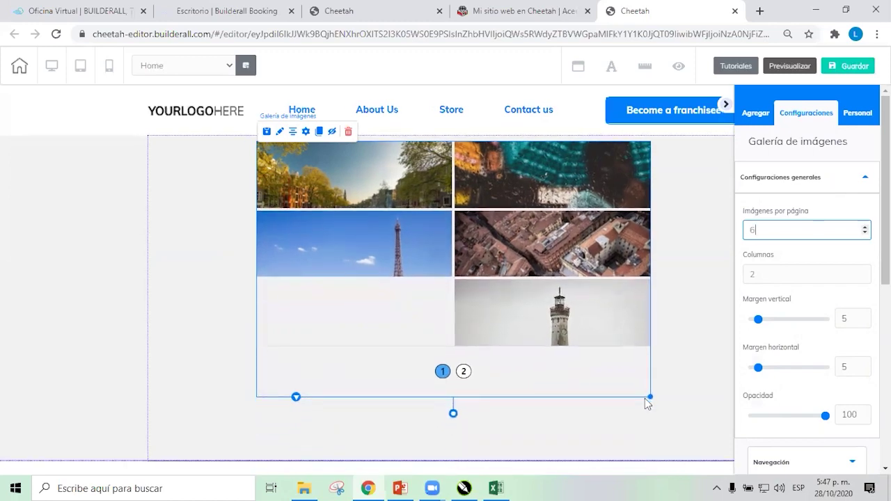
drag(645, 434, 685, 418)
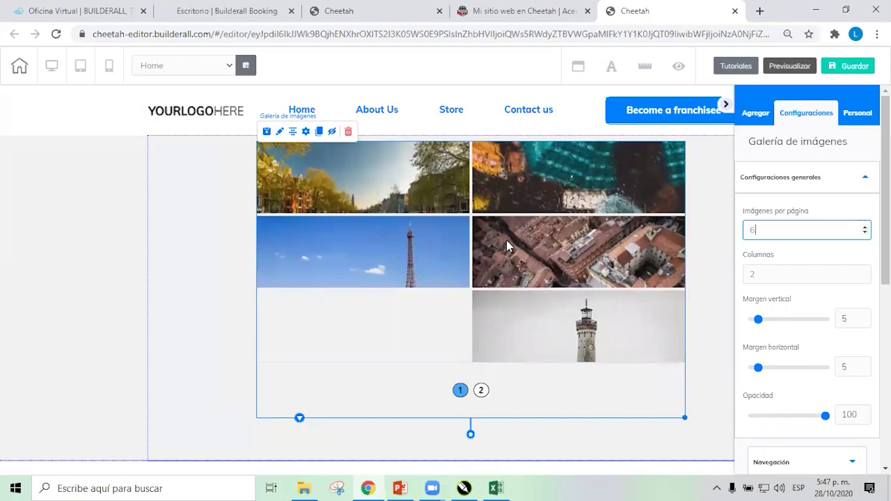
click(864, 233)
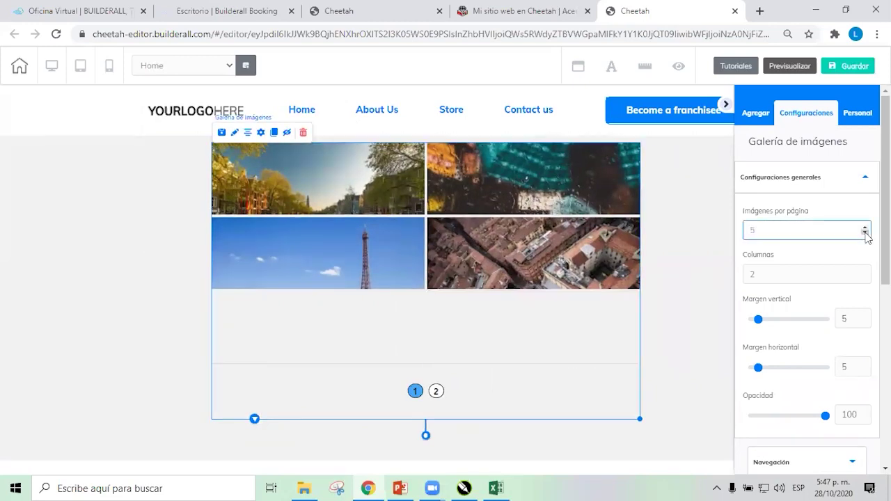
click(865, 233)
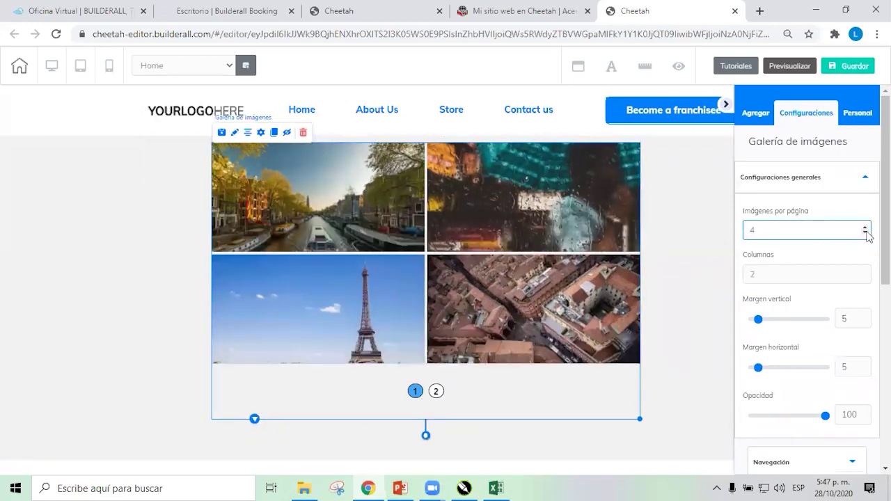
click(866, 235)
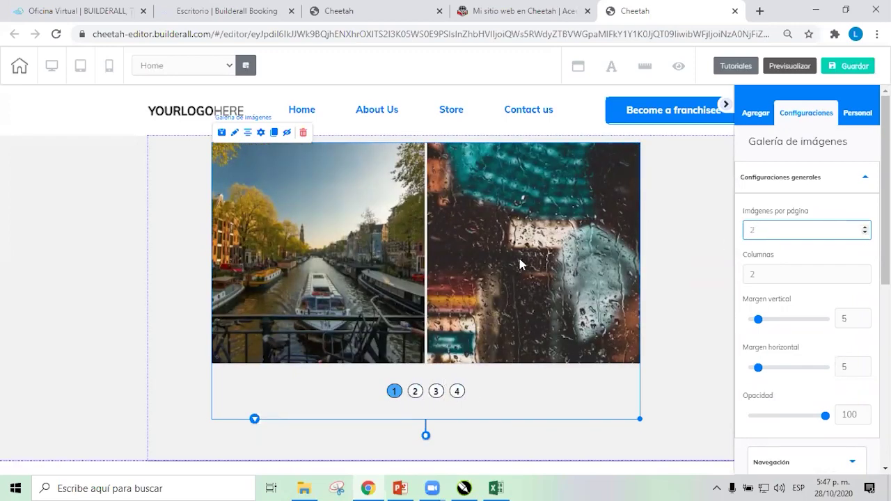
click(865, 227)
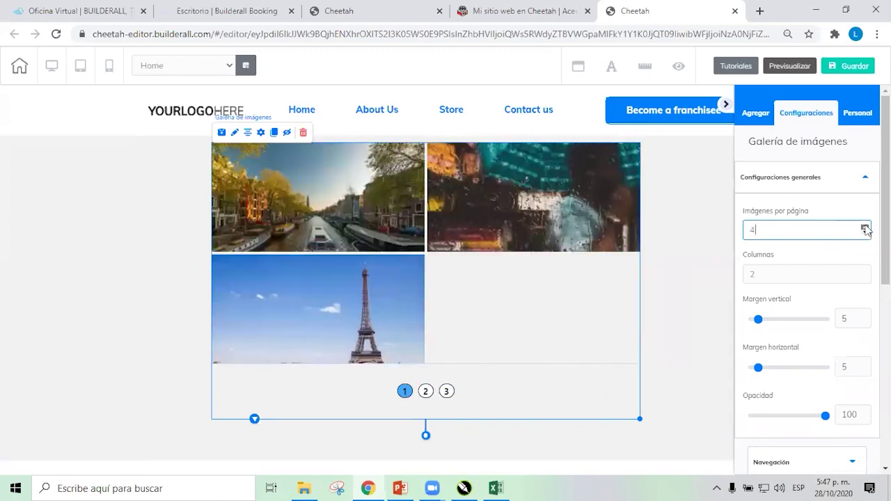
click(865, 272)
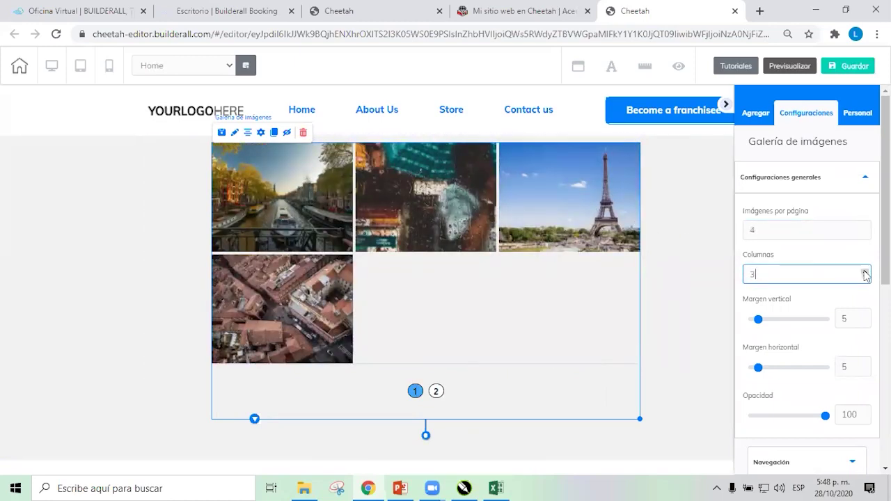
click(865, 229)
click(866, 228)
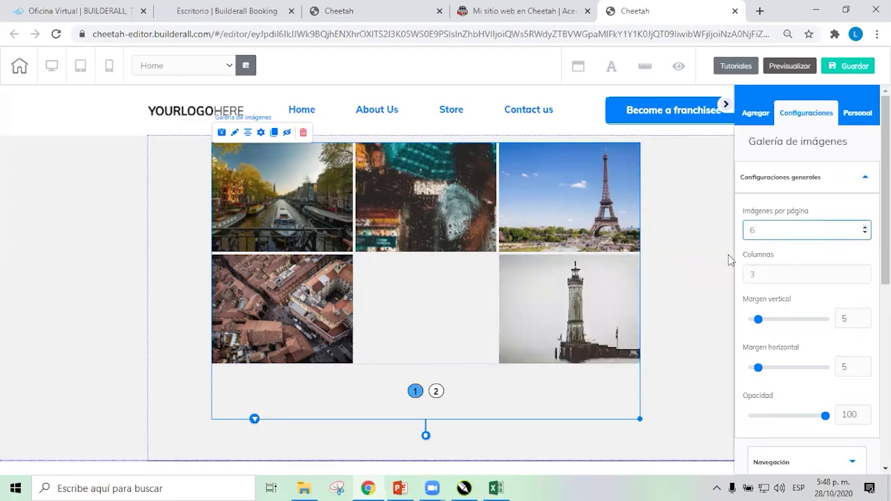
- Set both the vertical and horizontal image spacing to 12
drag(758, 319, 794, 319)
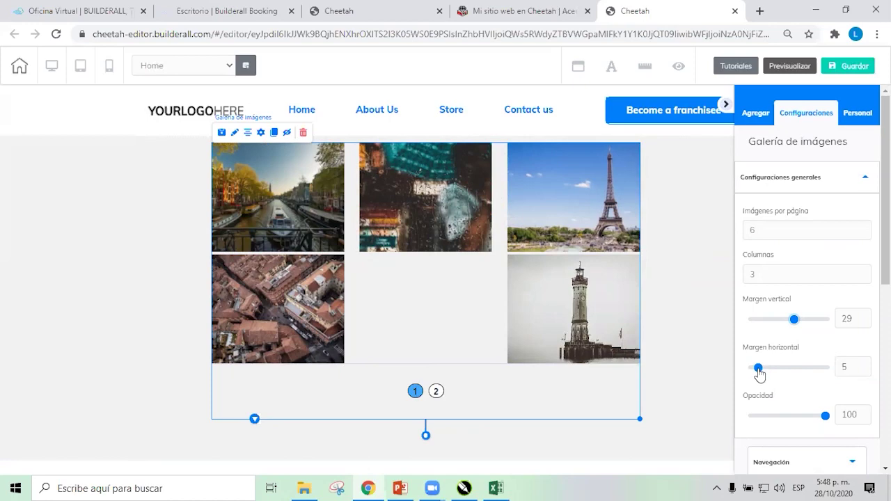
drag(759, 369, 795, 371)
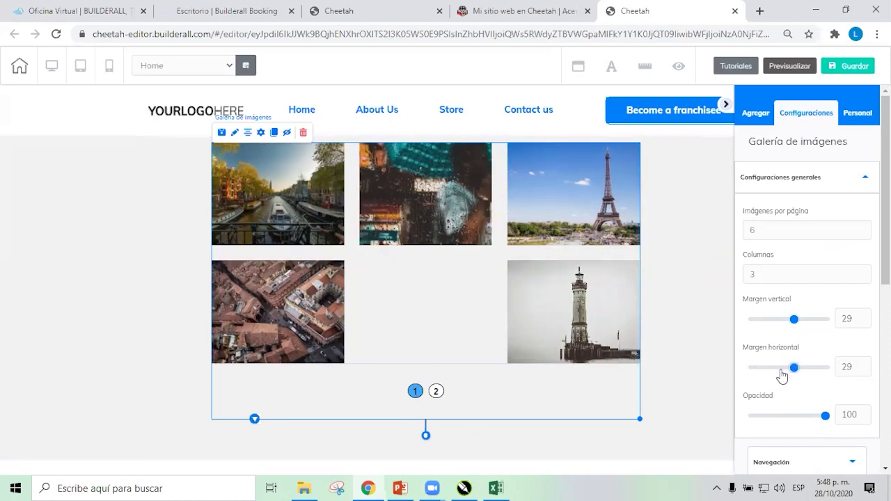
drag(783, 369, 769, 369)
drag(793, 319, 770, 324)
drag(826, 417, 826, 417)
scroll(806, 317, down, 3)
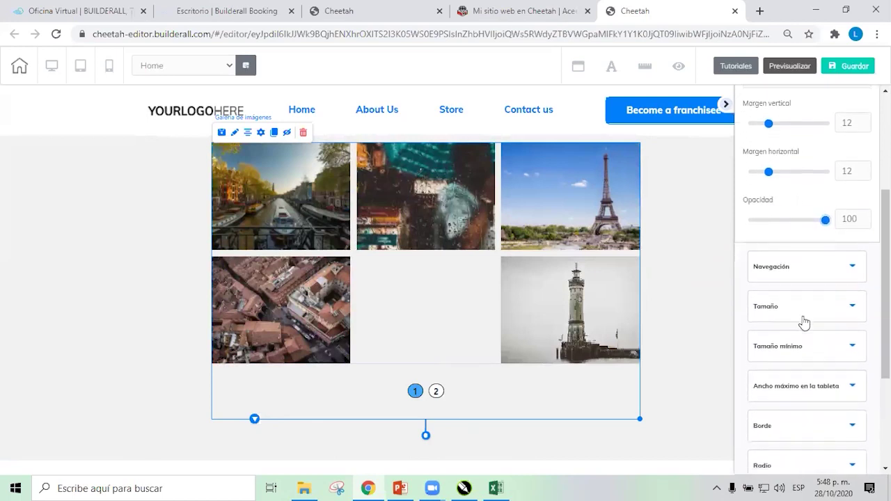
- Give the Navegación page dots a light red FF6F6F background
click(806, 268)
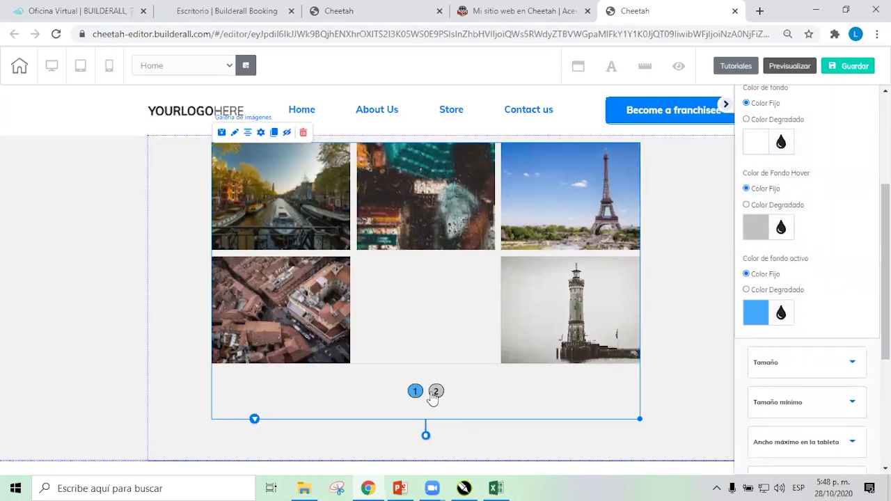
click(754, 143)
click(837, 168)
drag(839, 174, 816, 164)
scroll(801, 310, down, 1)
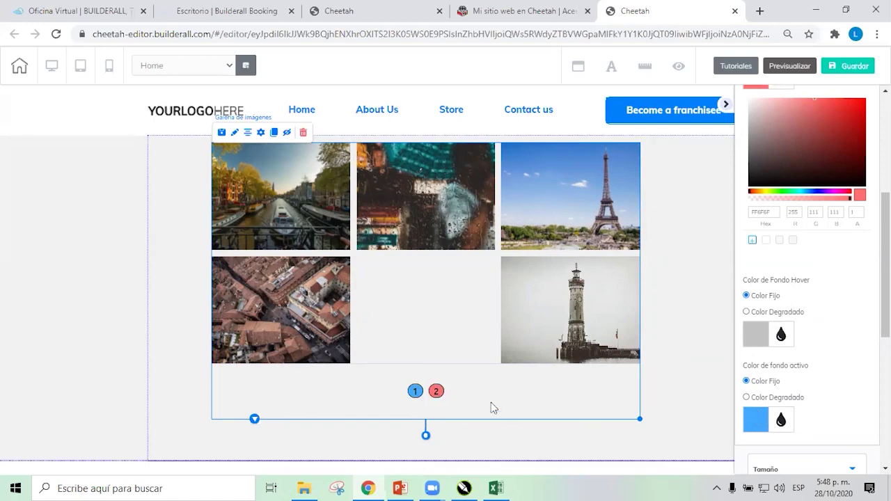
scroll(797, 385, down, 4)
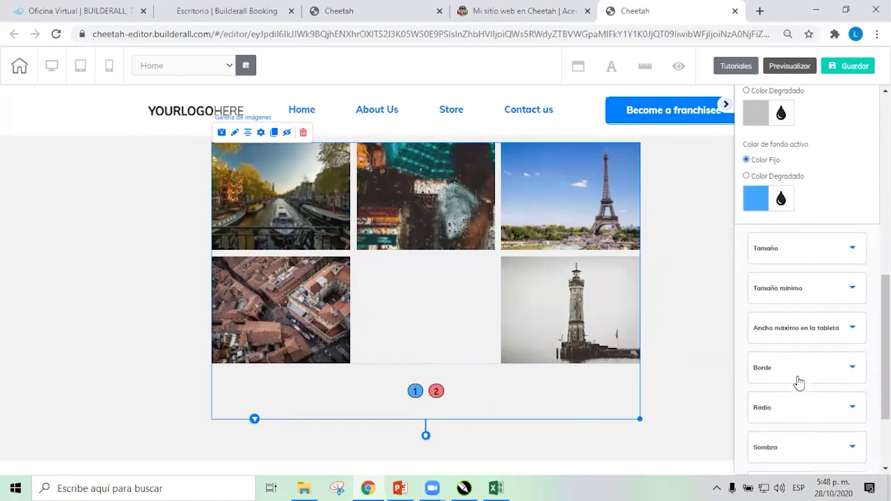
click(851, 213)
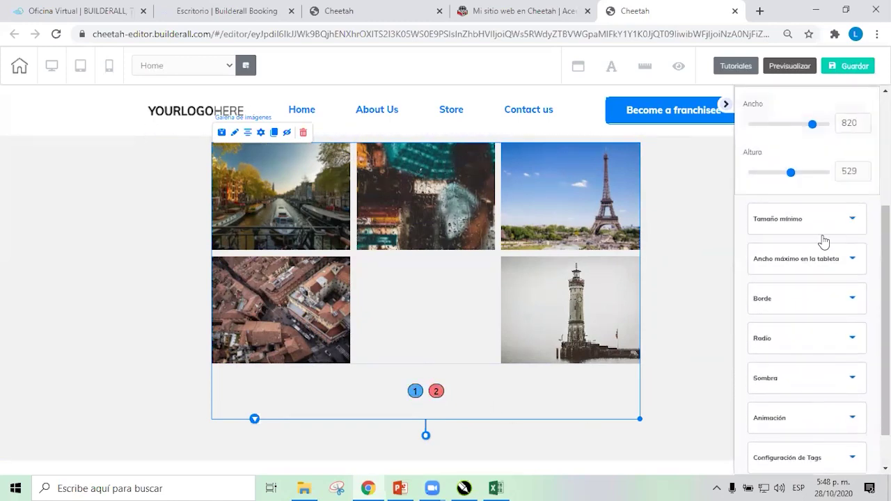
- Set the gallery width (Ancho) to 808
scroll(817, 239, up, 1)
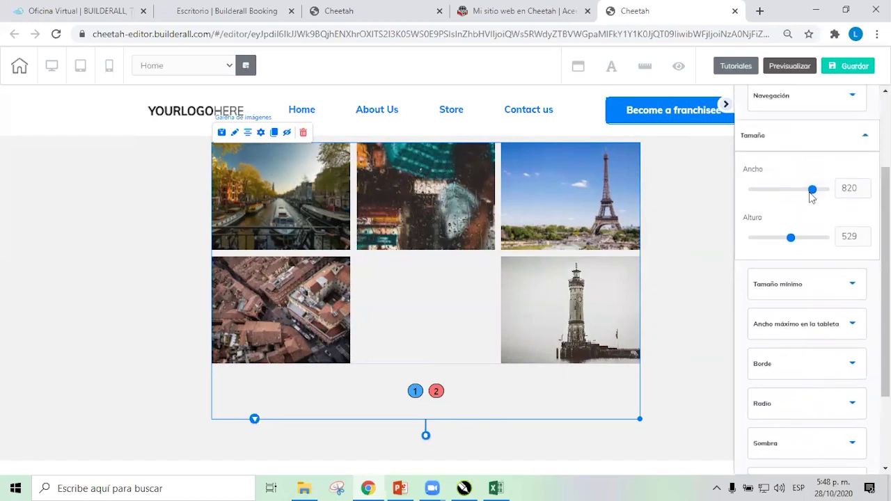
drag(812, 189, 822, 190)
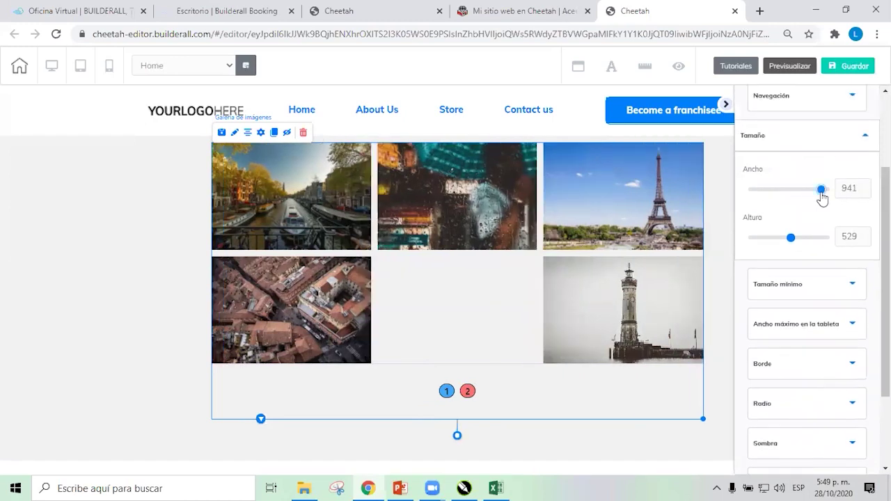
drag(822, 195, 812, 191)
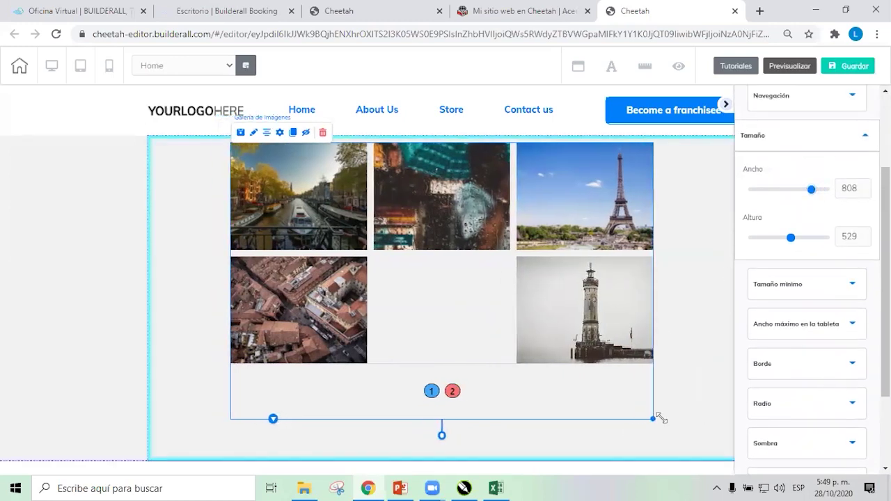
drag(659, 418, 613, 427)
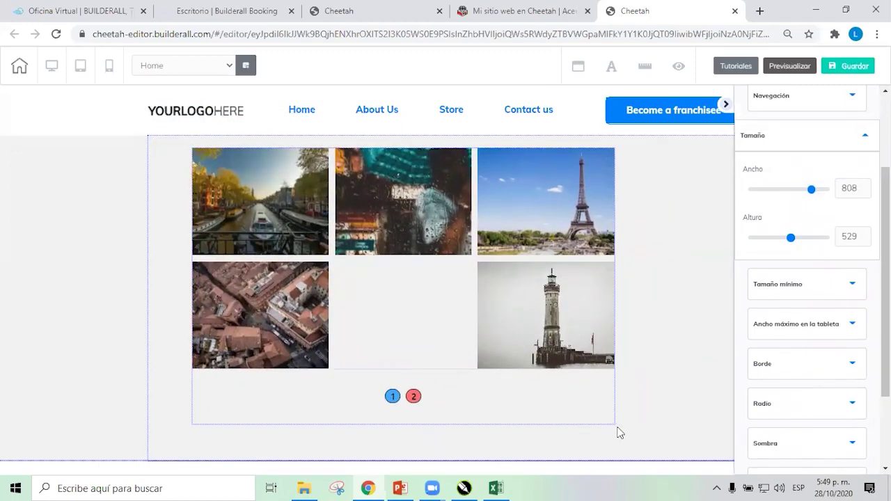
click(607, 418)
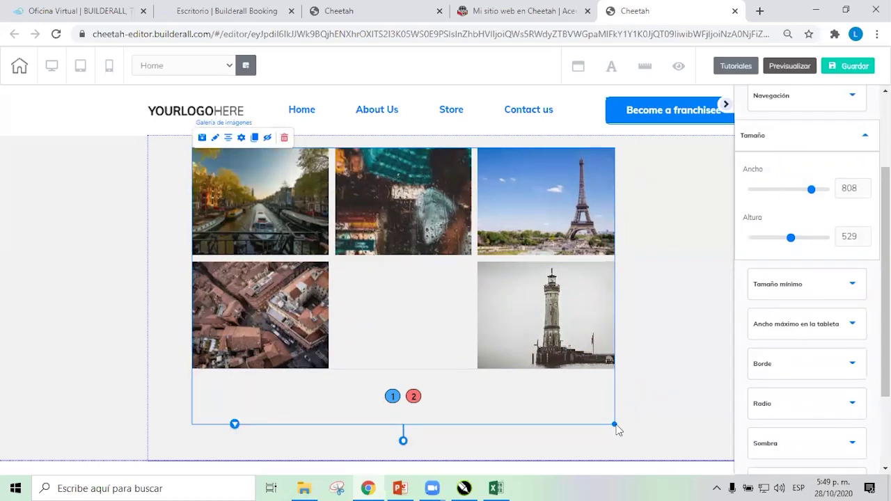
- Set Altura mínima to 149 and enlarge the gallery slightly
click(805, 293)
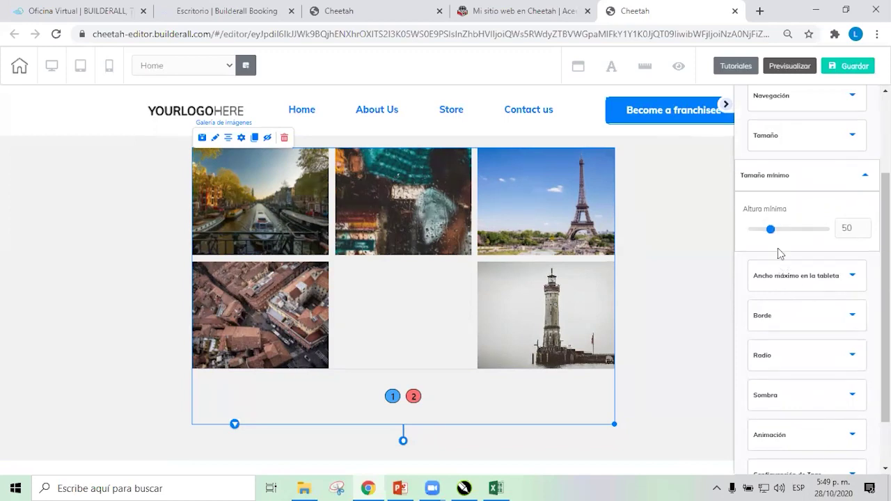
drag(771, 233, 807, 231)
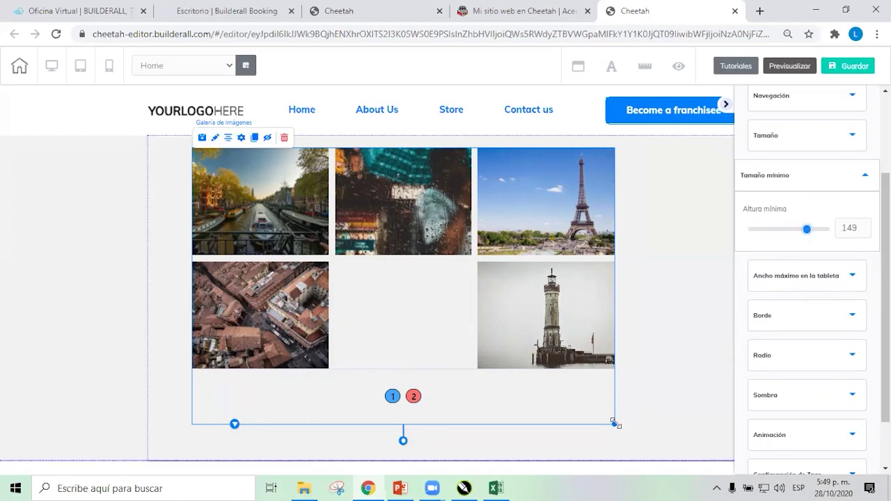
drag(614, 423, 648, 428)
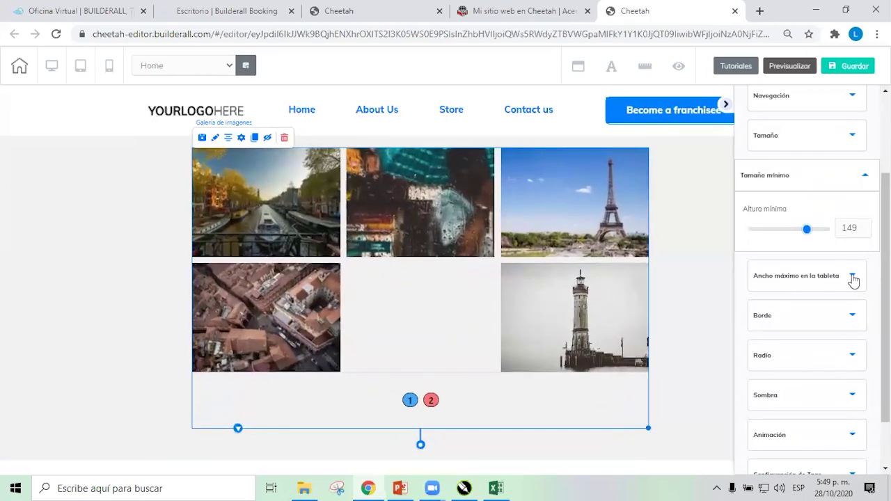
click(788, 322)
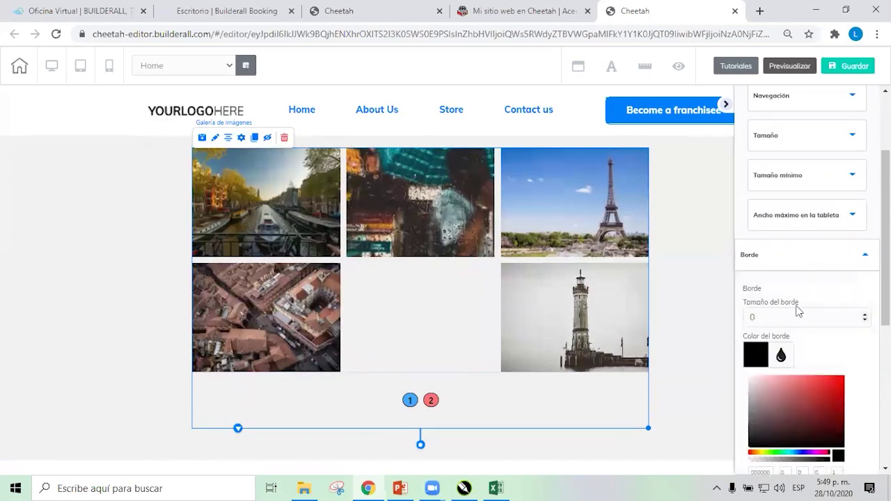
click(789, 258)
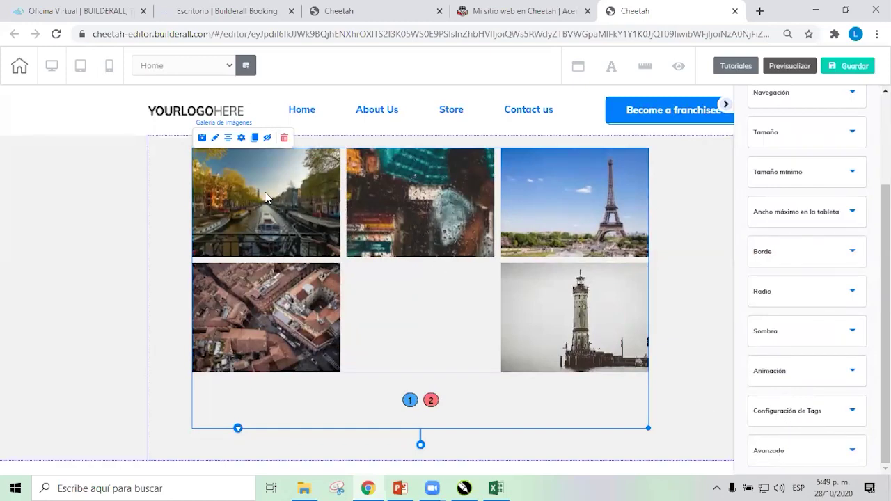
- Add the paisaje picture from the library to the gallery images
click(241, 138)
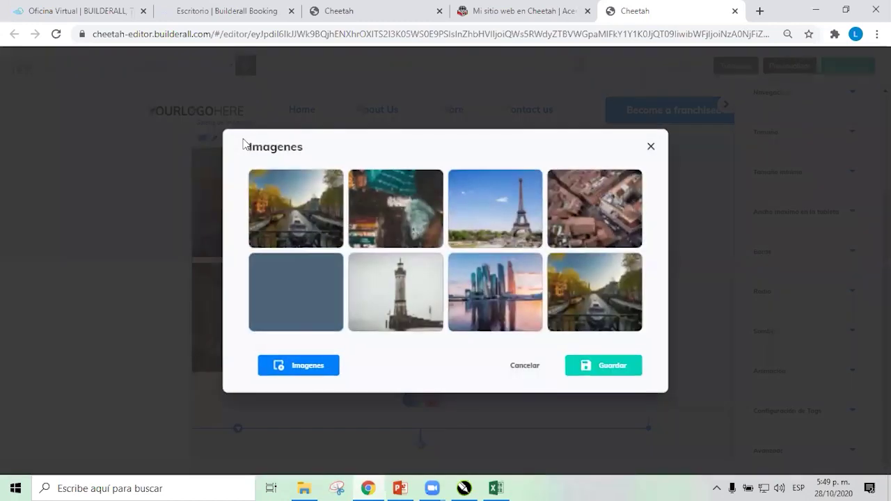
click(309, 369)
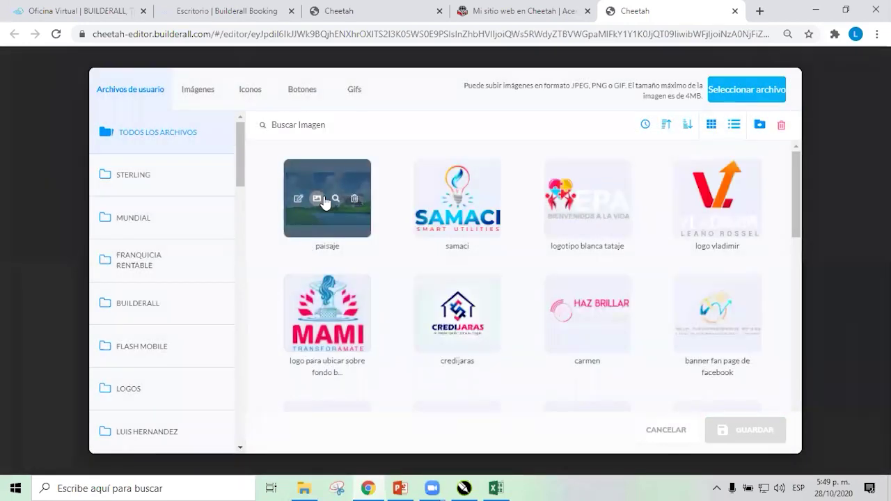
click(323, 199)
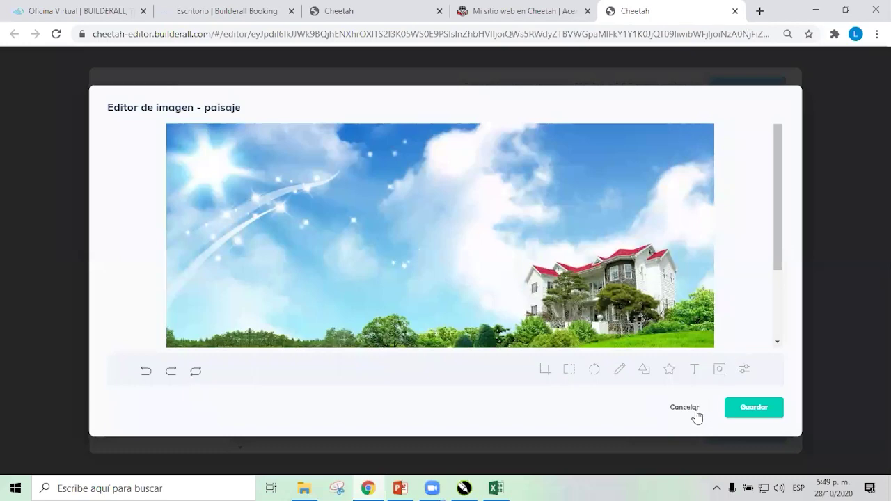
click(688, 411)
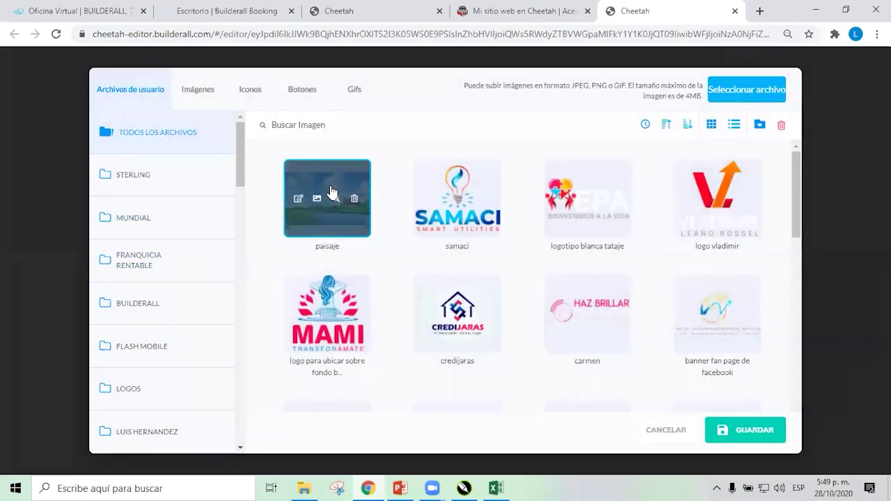
click(736, 430)
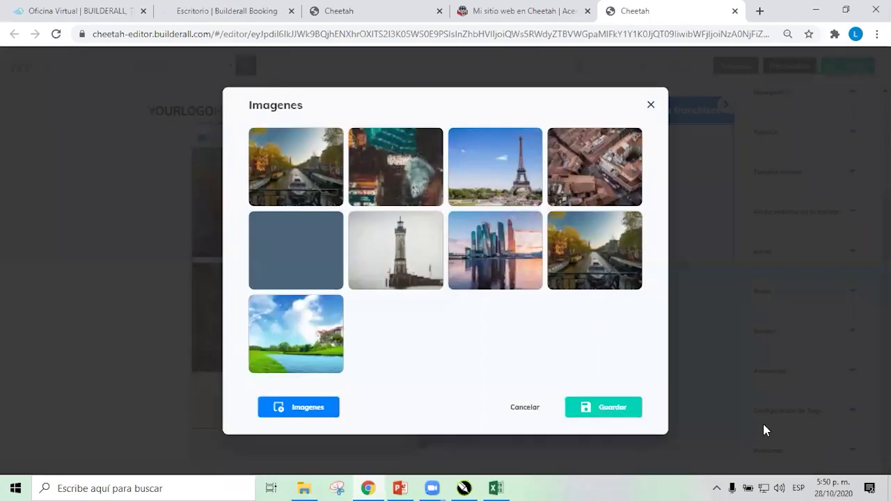
- Remove the blank grey image and save the gallery images
mouse_move(281, 321)
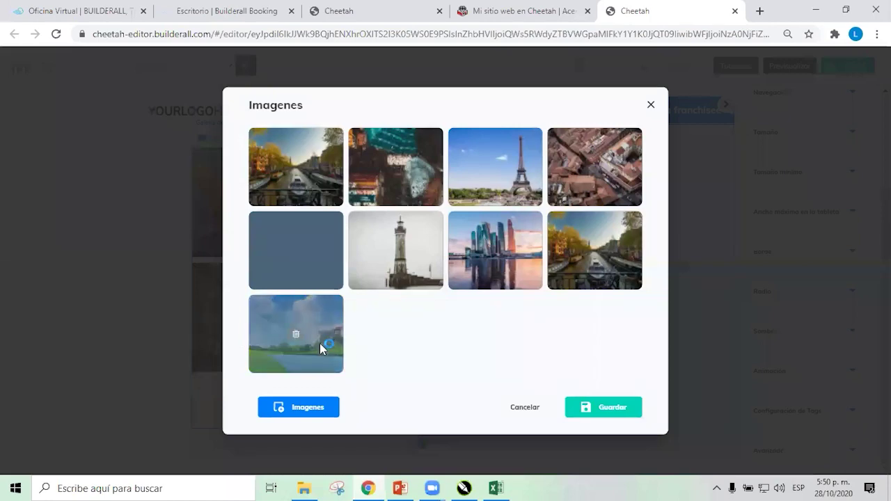
mouse_move(295, 250)
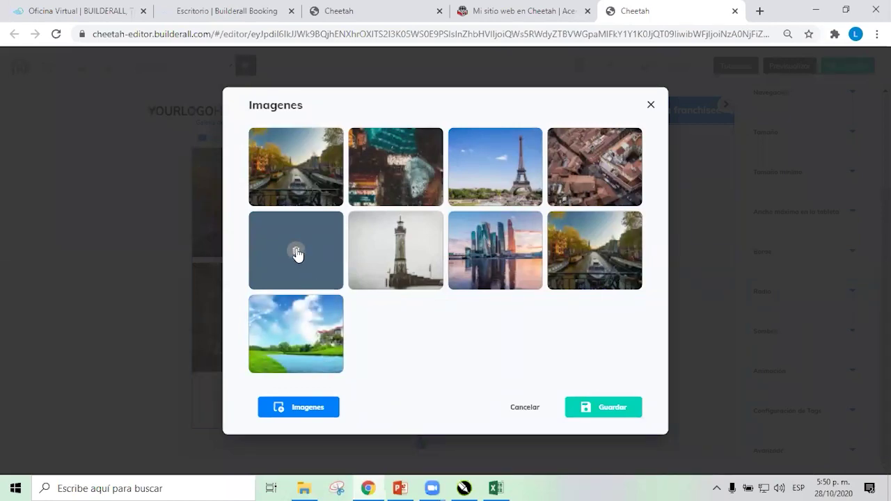
click(296, 252)
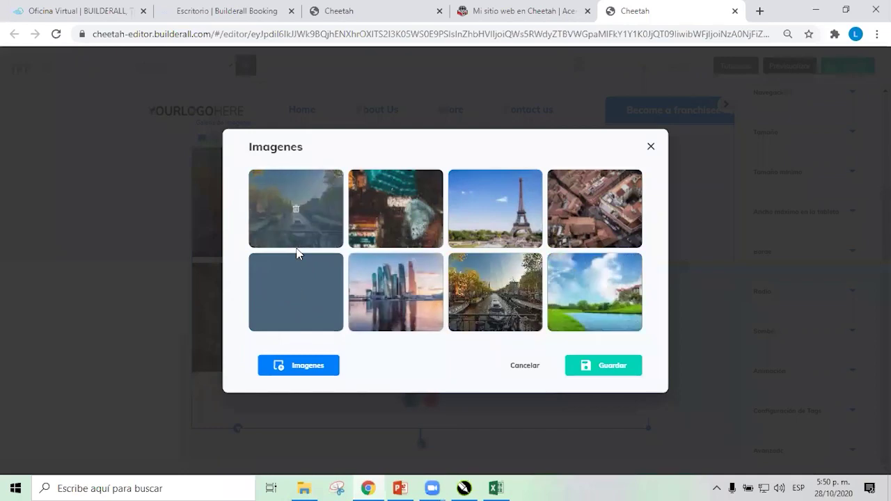
click(605, 374)
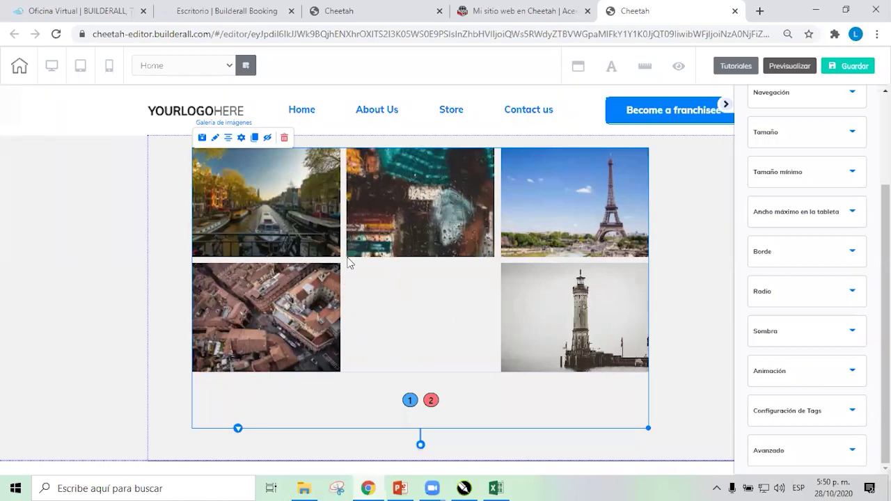
- Check both gallery pages, then preview the Home page
click(431, 400)
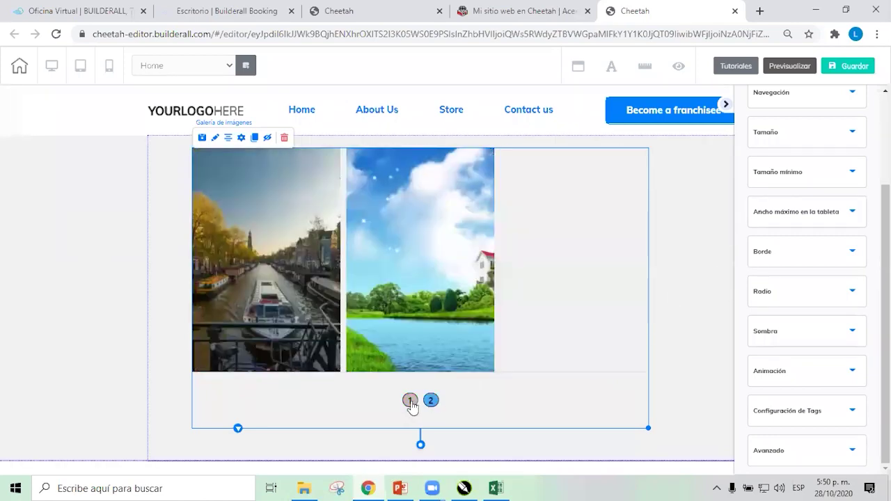
click(411, 402)
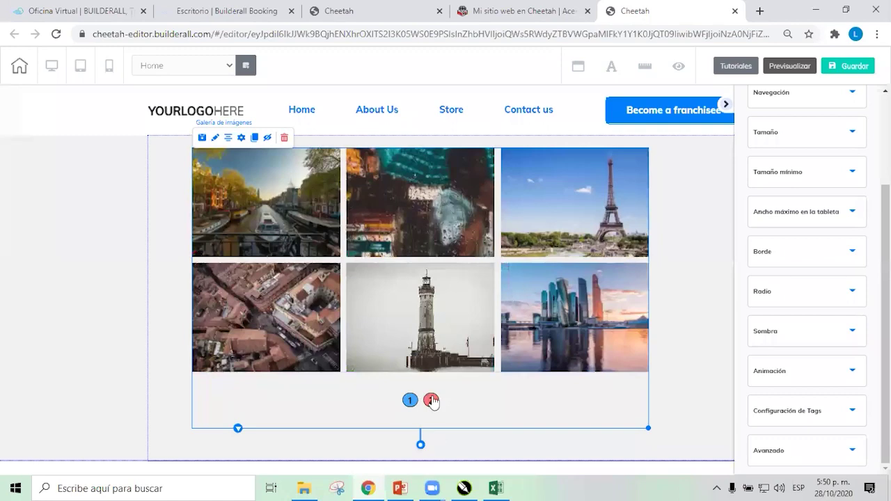
click(241, 138)
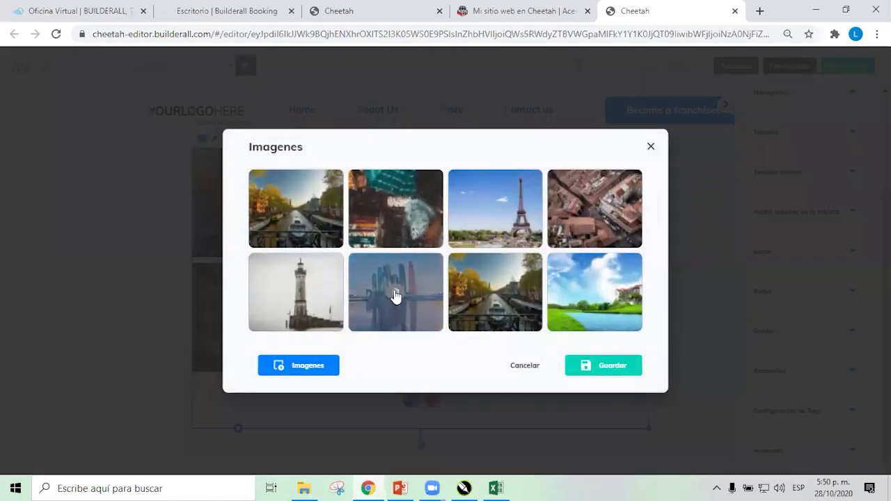
click(525, 366)
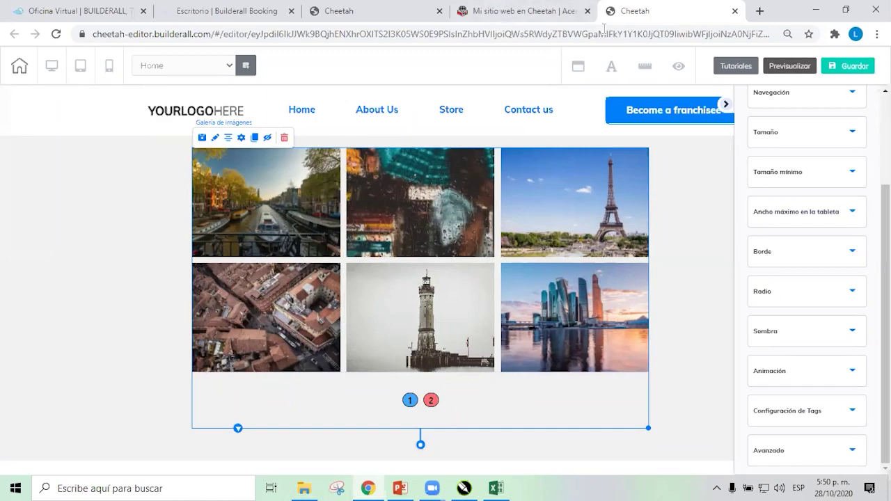
click(790, 65)
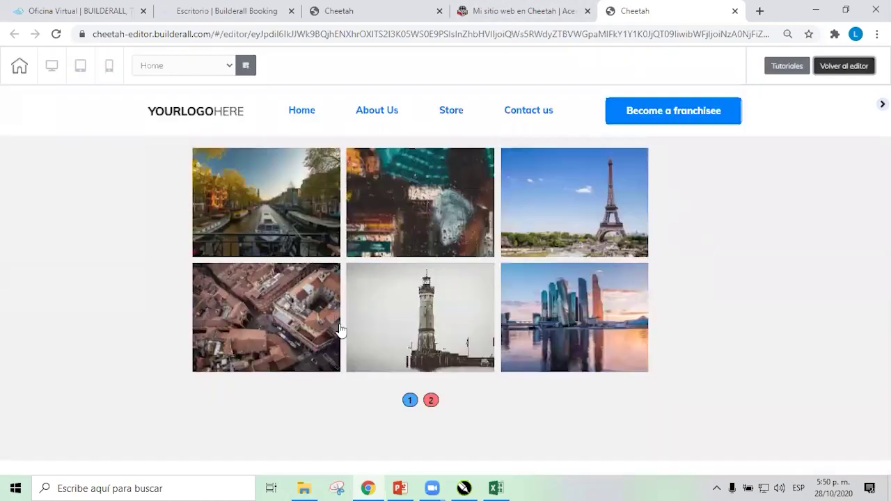
- Flip the previewed gallery to page 2 and back, then select the gallery in the editor
click(432, 402)
click(411, 402)
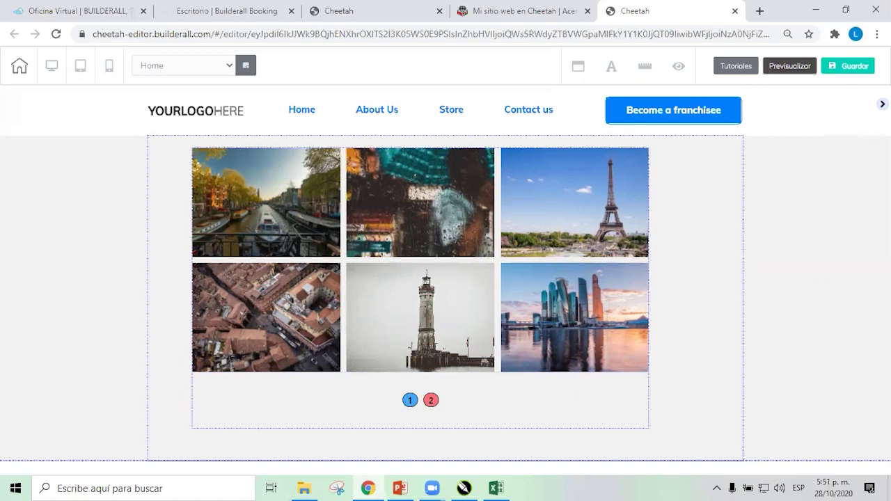
click(613, 313)
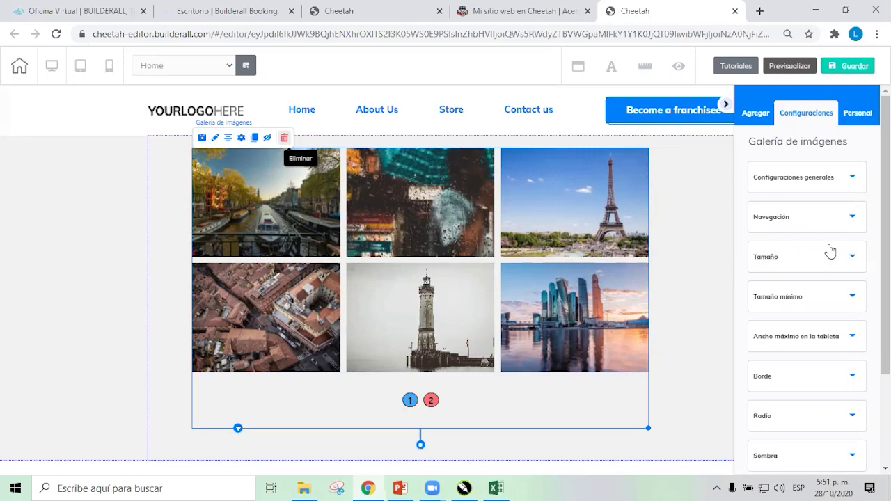
- Delete the image gallery and drop in an image slider, shrinking it to fit the section
key(Delete)
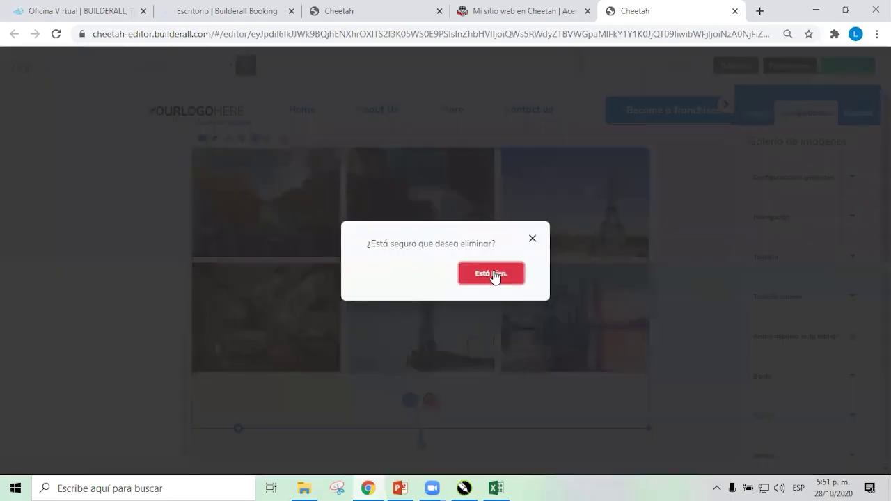
click(492, 274)
drag(809, 269, 404, 266)
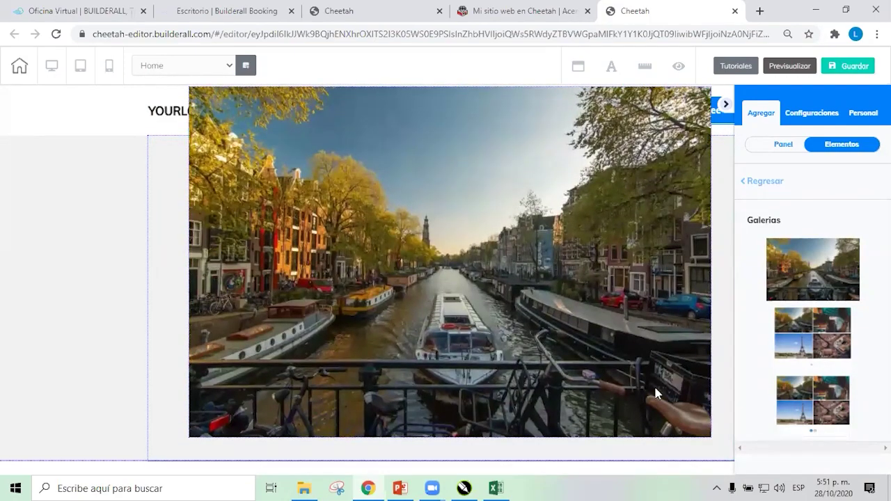
click(709, 436)
drag(709, 436, 551, 261)
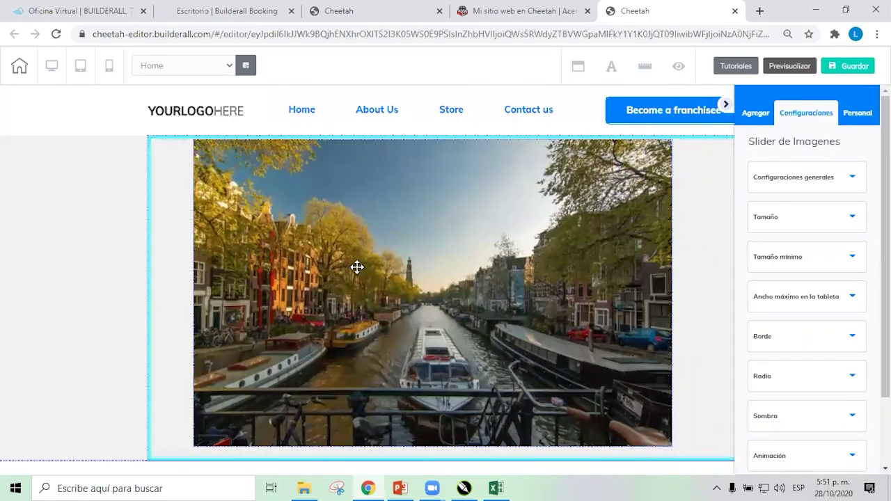
click(239, 158)
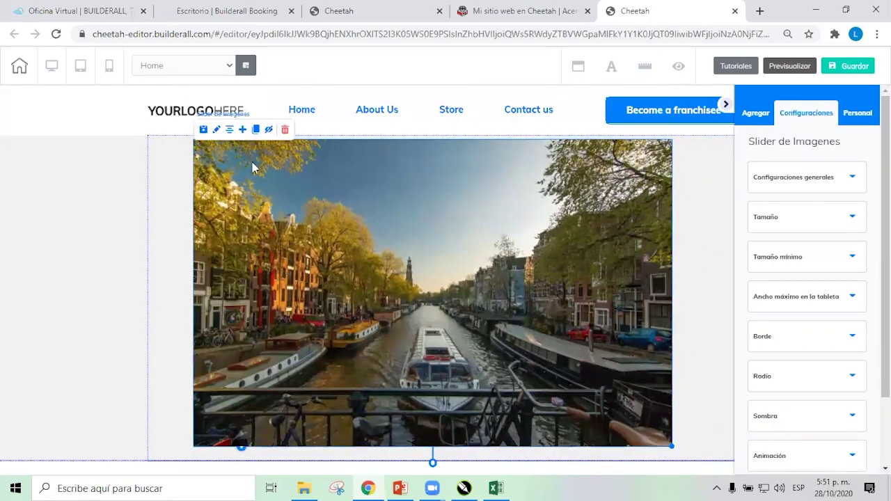
click(243, 130)
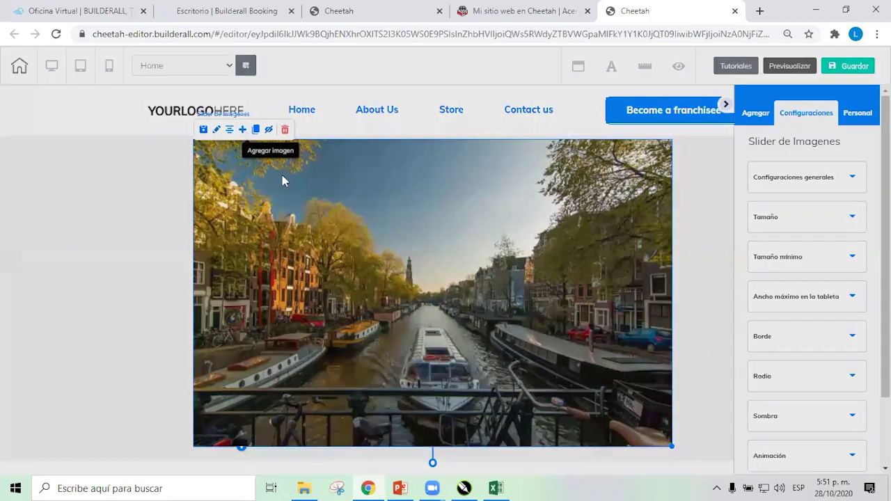
mouse_move(407, 274)
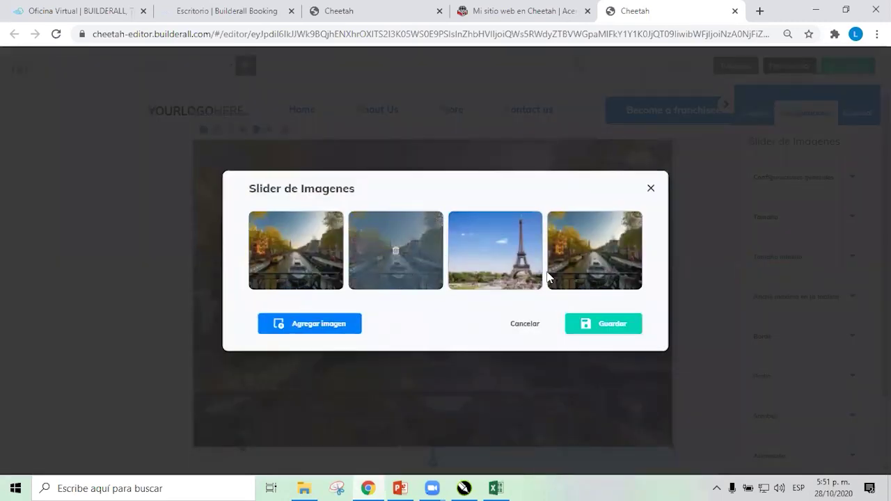
mouse_move(508, 234)
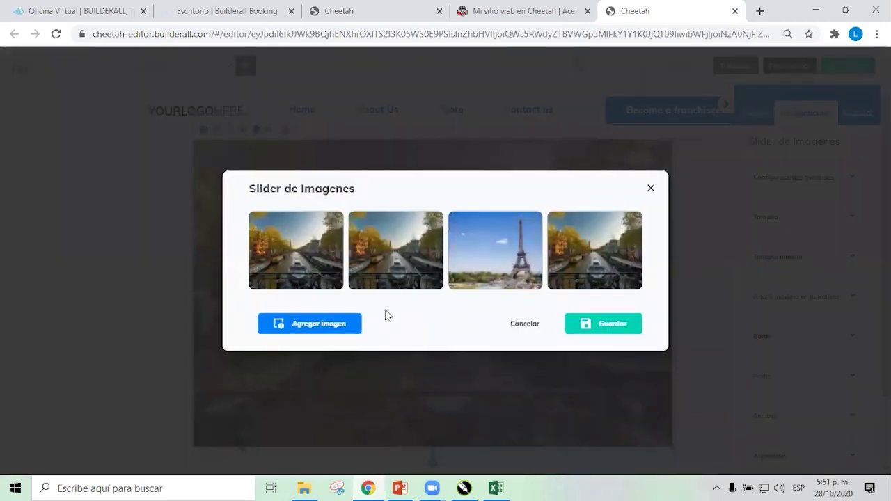
click(527, 324)
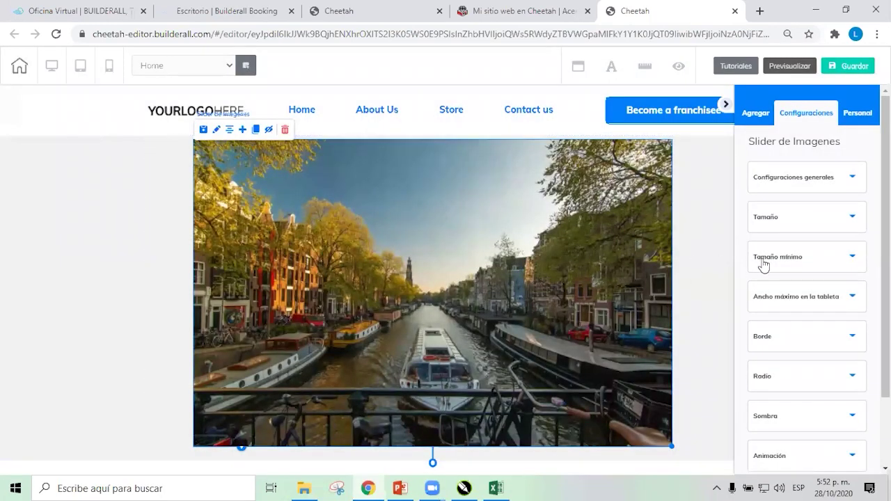
- Browse the slider's animation and general settings, try autoplay 2332, and turn on Flecha arrows
scroll(766, 263, down, 2)
click(854, 372)
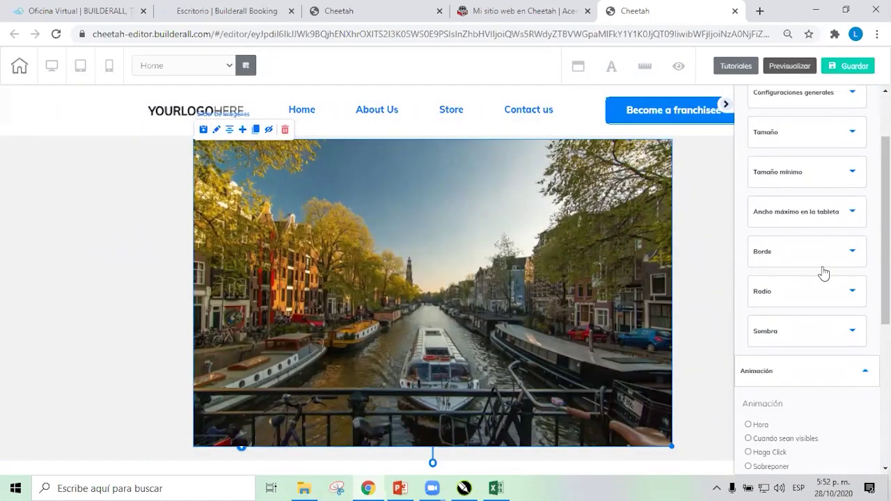
scroll(766, 272, down, 3)
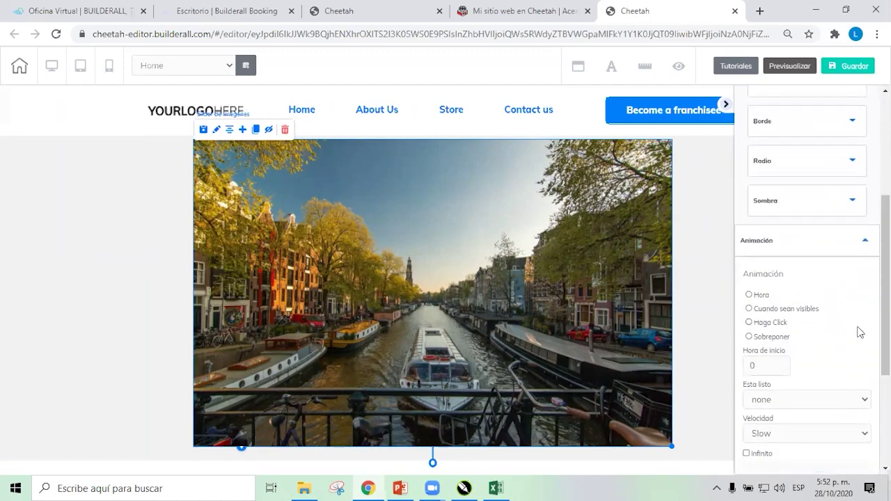
scroll(861, 332, down, 4)
scroll(861, 333, up, 9)
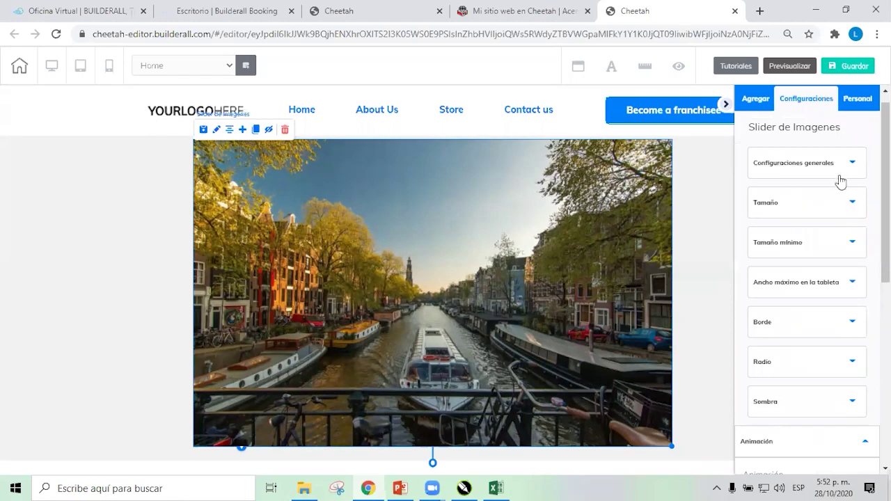
click(835, 163)
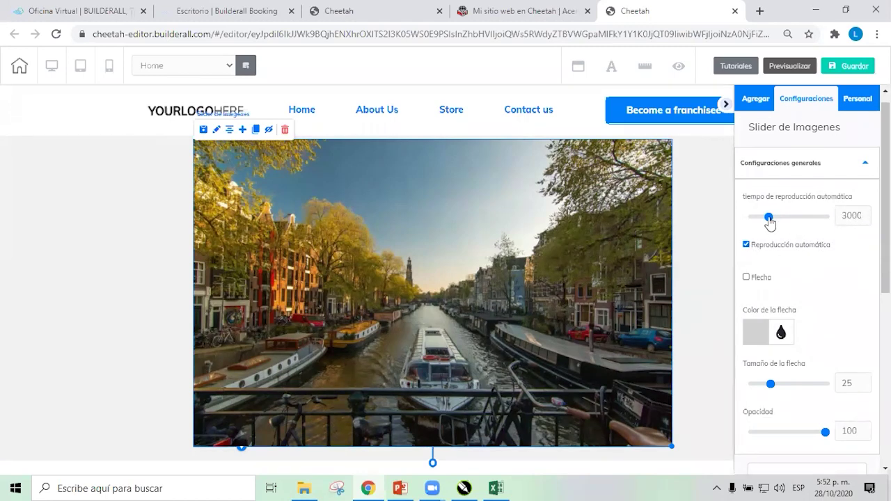
drag(769, 218, 756, 221)
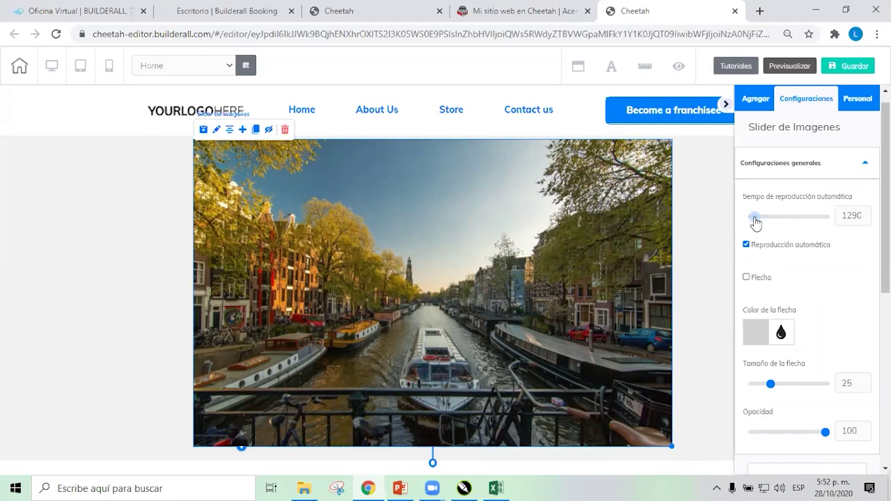
click(746, 278)
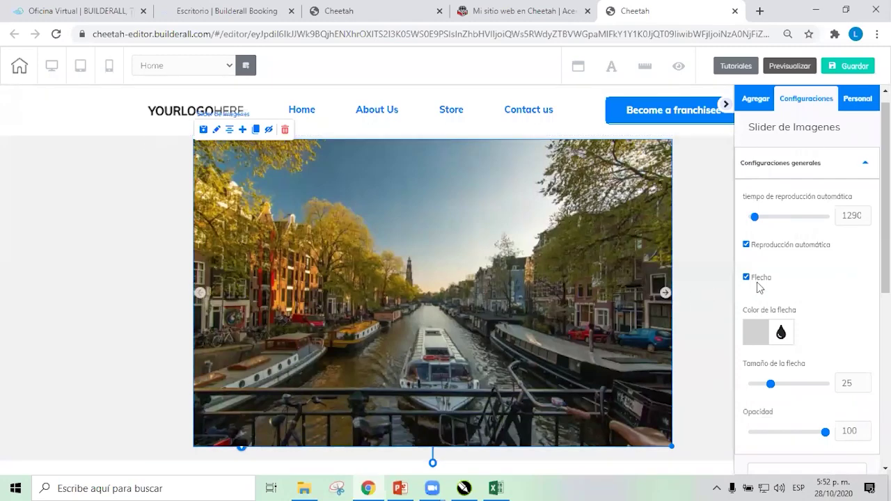
- Set the slider's autoplay time to 1530 and arrow size to 57, then preview the page
drag(754, 219, 758, 222)
scroll(775, 293, down, 2)
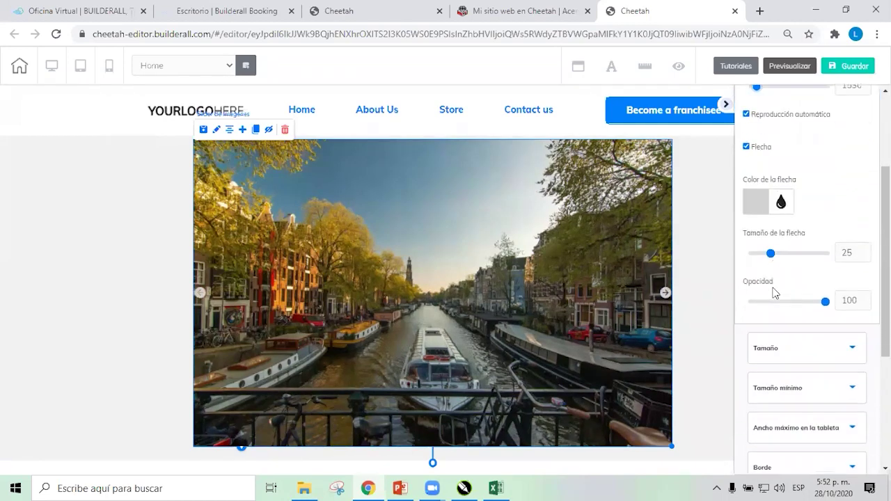
drag(771, 254, 795, 258)
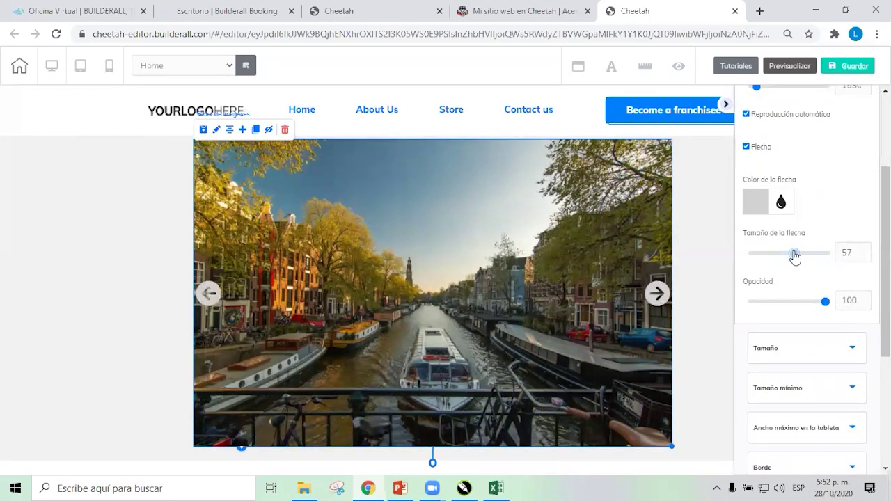
scroll(793, 269, down, 2)
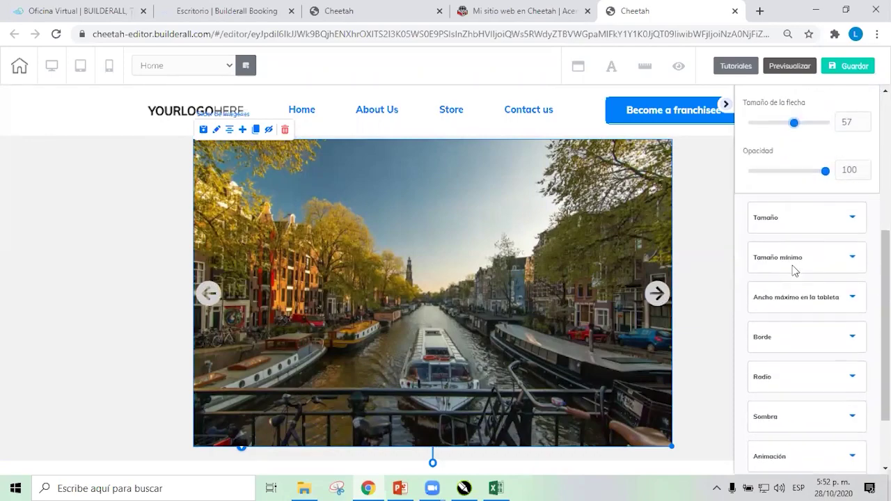
scroll(793, 270, up, 1)
click(789, 65)
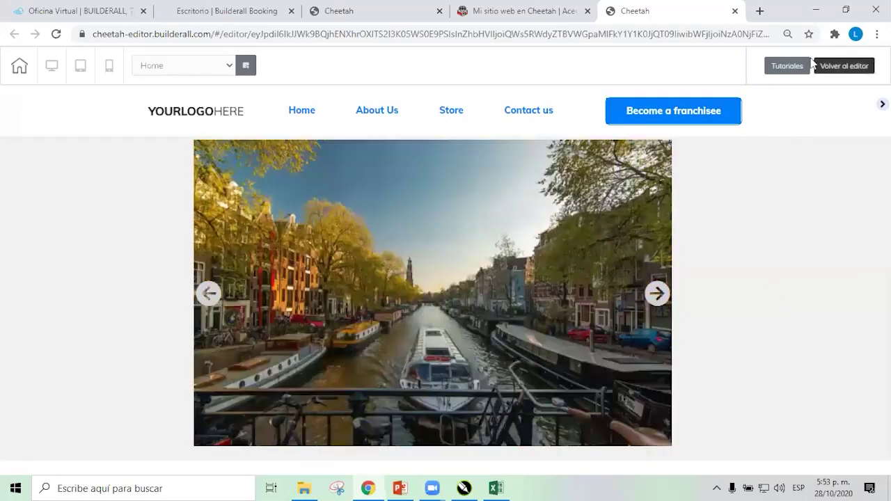
- Back in the editor, delete the image slider from the Home page
click(815, 64)
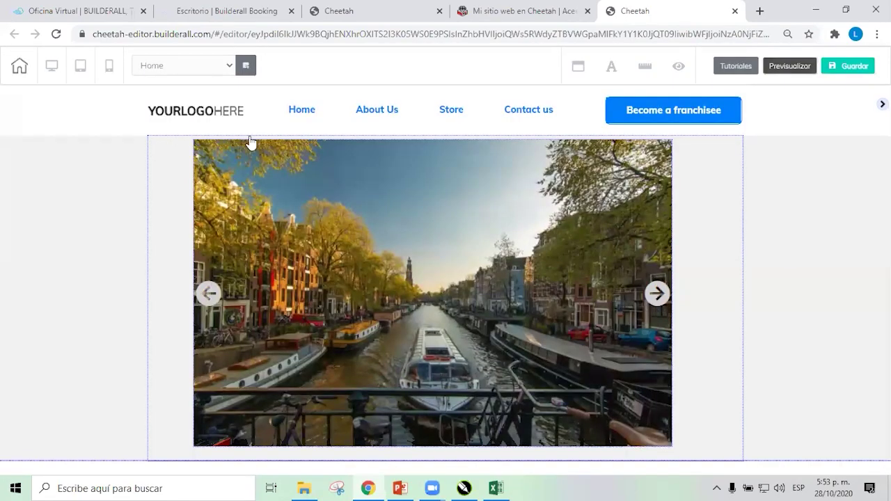
click(250, 143)
click(284, 129)
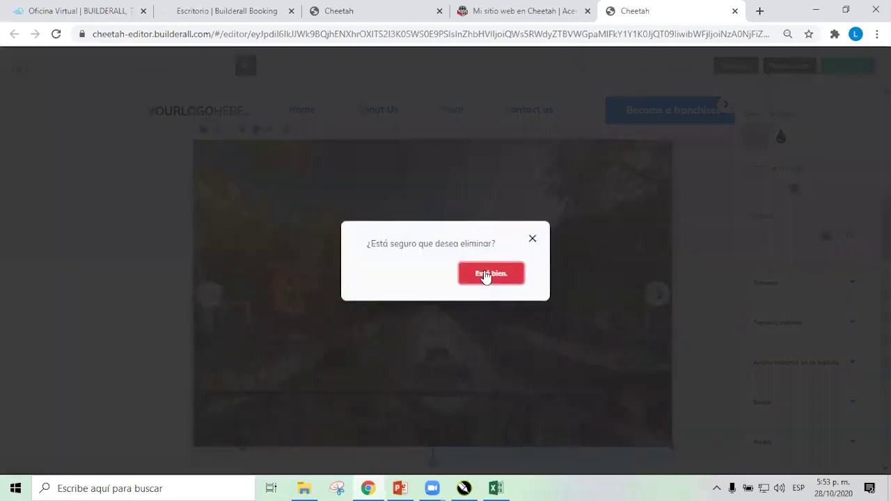
click(486, 275)
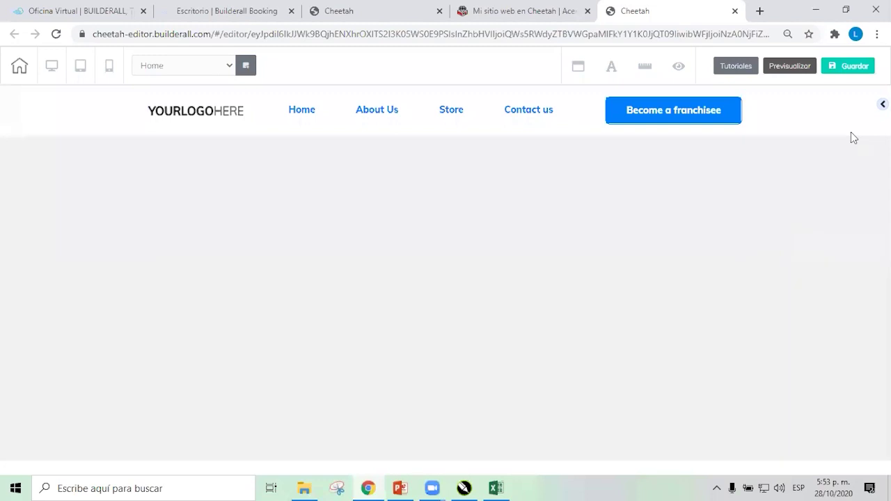
- Bring up the Agregar Elementos panel and scroll through the available elements
click(883, 103)
scroll(787, 278, down, 10)
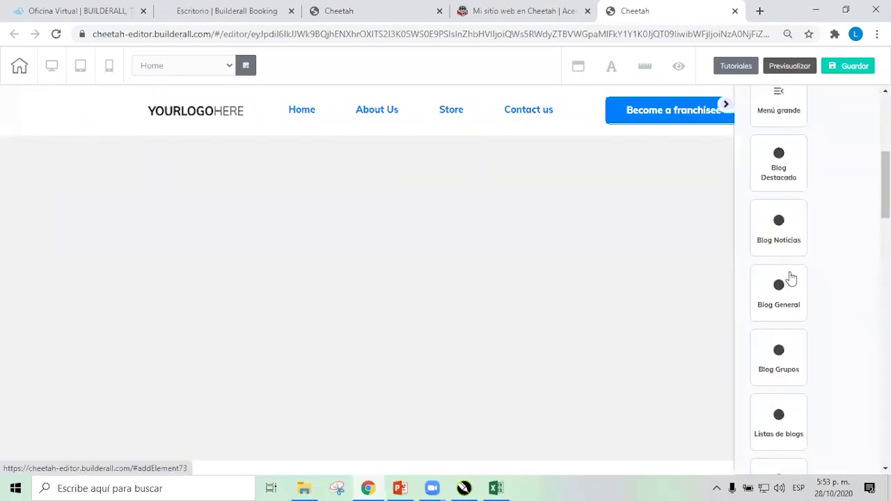
scroll(778, 279, down, 5)
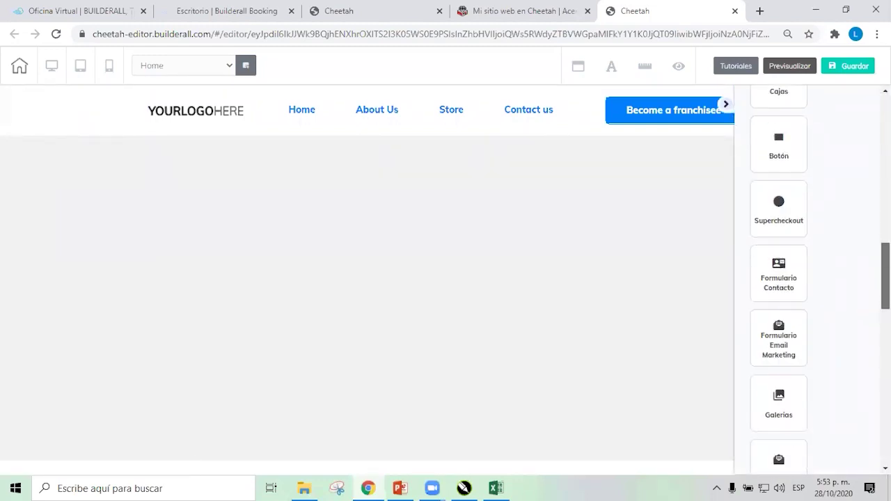
scroll(778, 279, down, 2)
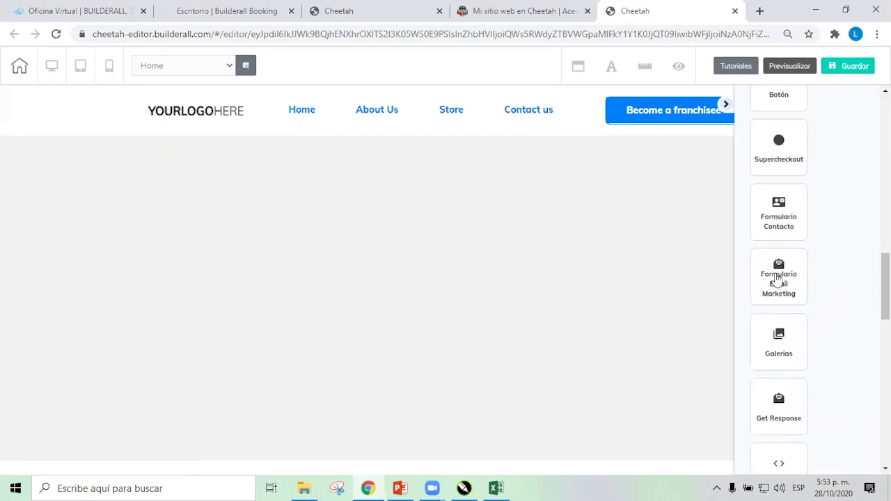
scroll(787, 319, down, 3)
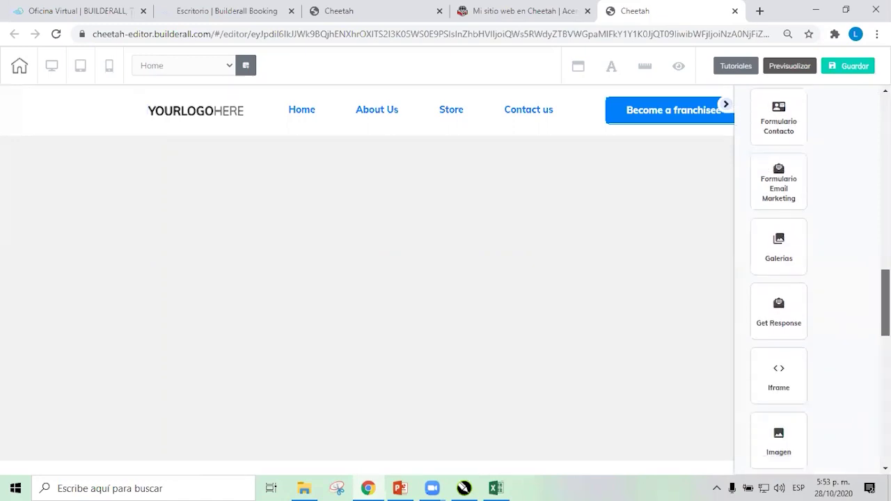
- Drop a Get Response form into the empty Home section, bringing up the API token prompt
drag(784, 328, 282, 218)
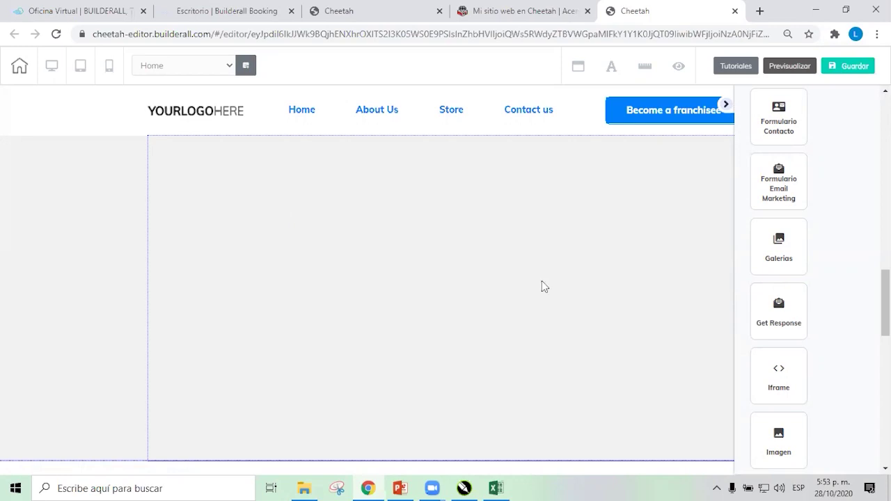
click(785, 313)
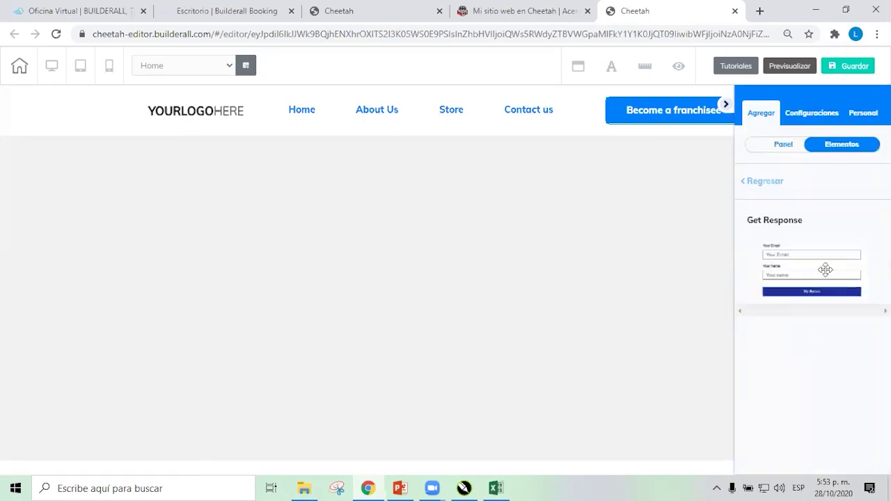
drag(805, 290, 392, 241)
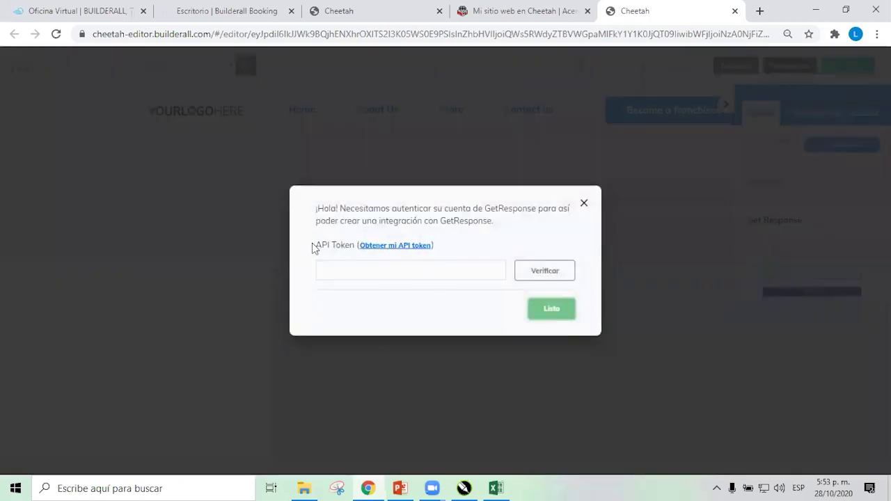
- Open the GetResponse login page via Obtener mi API token, dismissing the translation offer, then return to Cheetah
click(393, 247)
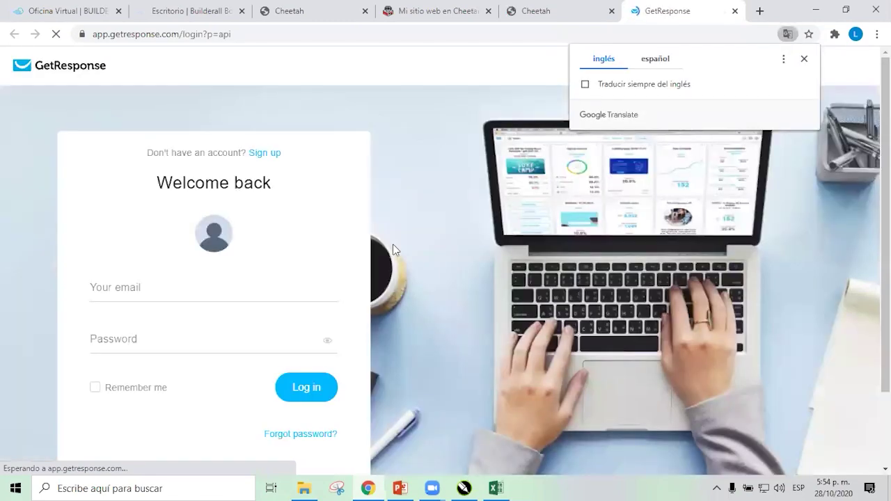
click(804, 59)
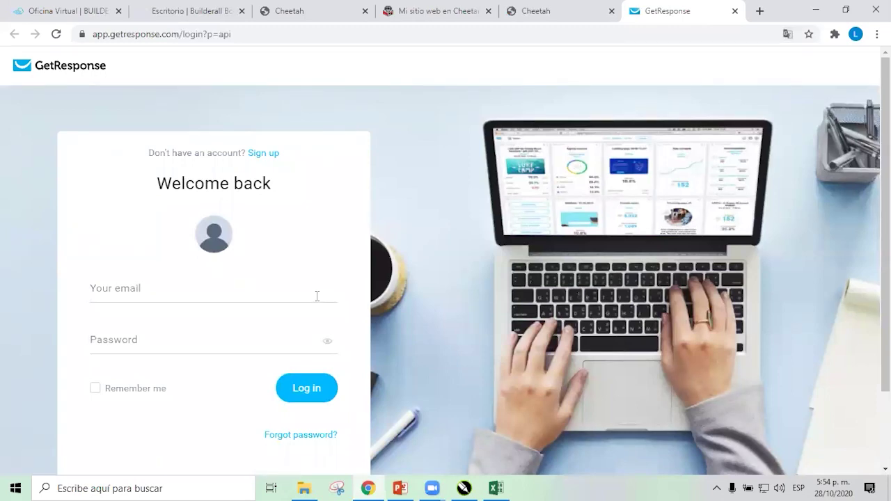
scroll(444, 270, down, 2)
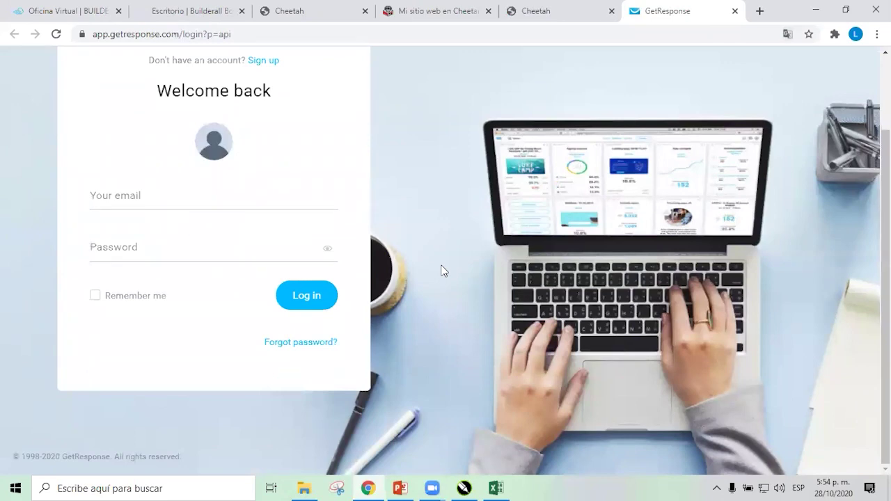
click(561, 8)
- Enter an API token in the API Token field, verify and confirm it, then close the dialog
click(350, 268)
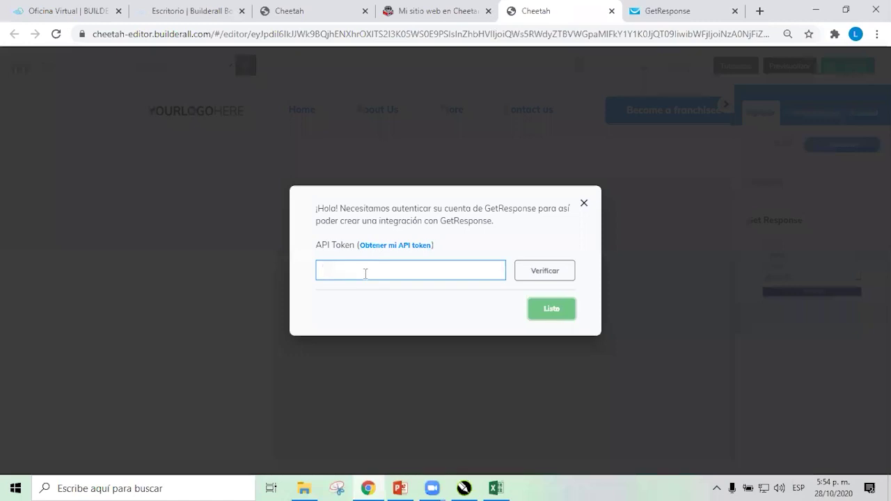
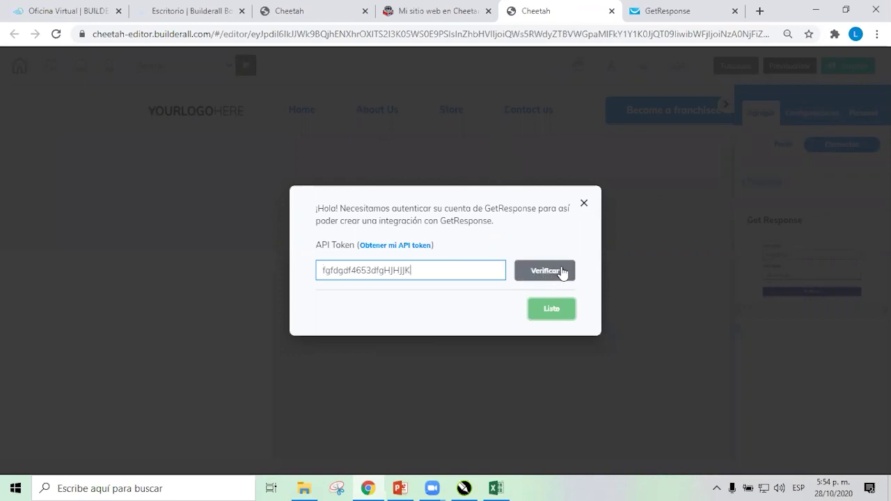
click(551, 309)
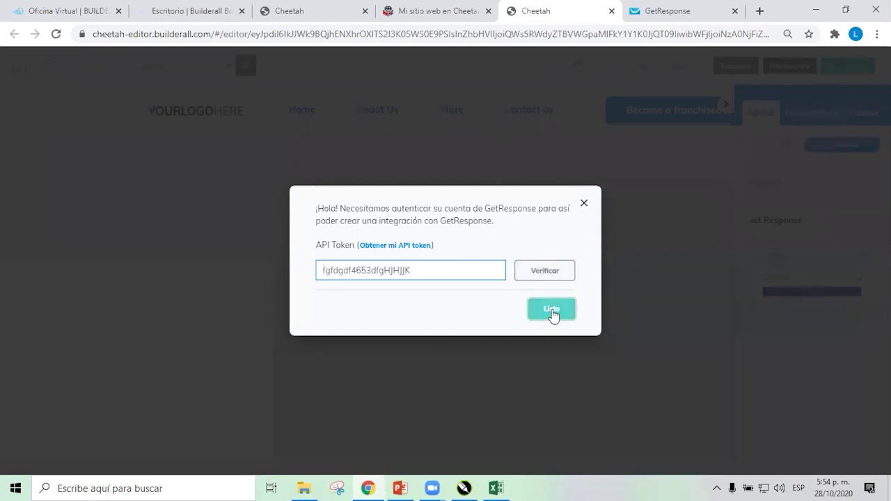
click(551, 313)
click(583, 203)
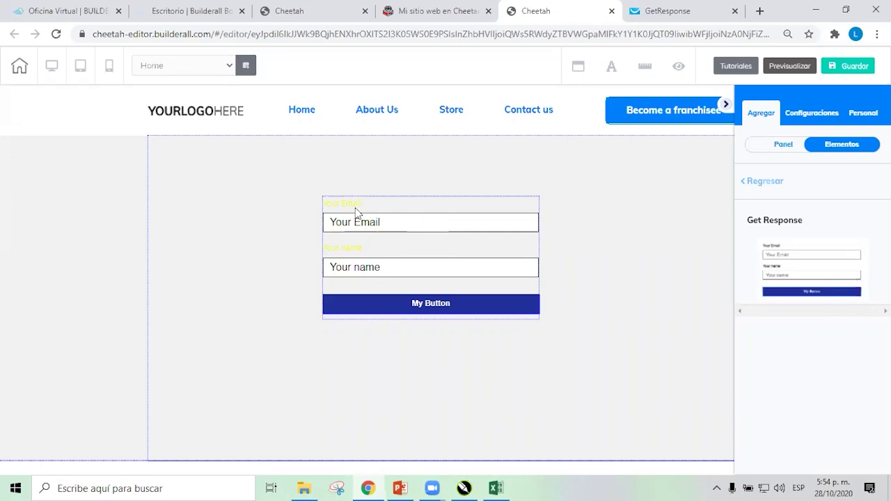
- Select the Get Response form, try Establecer Lista, and dismiss the invalid token prompt
click(470, 267)
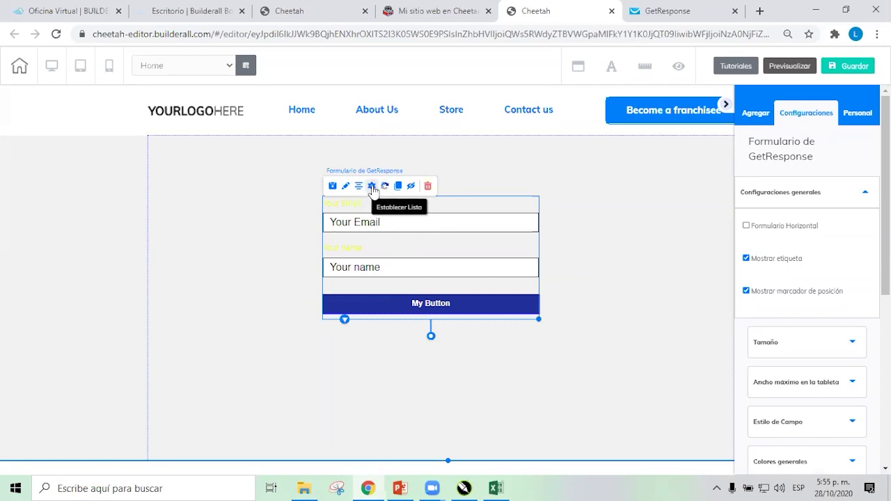
click(373, 188)
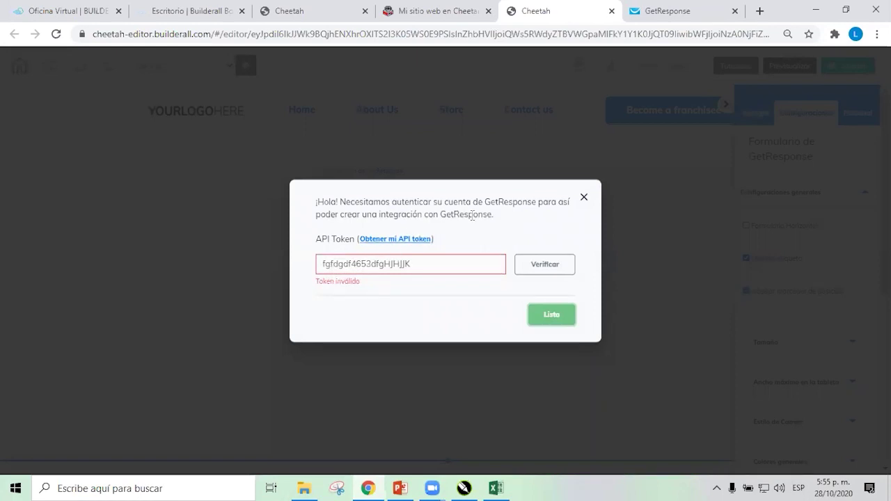
click(584, 198)
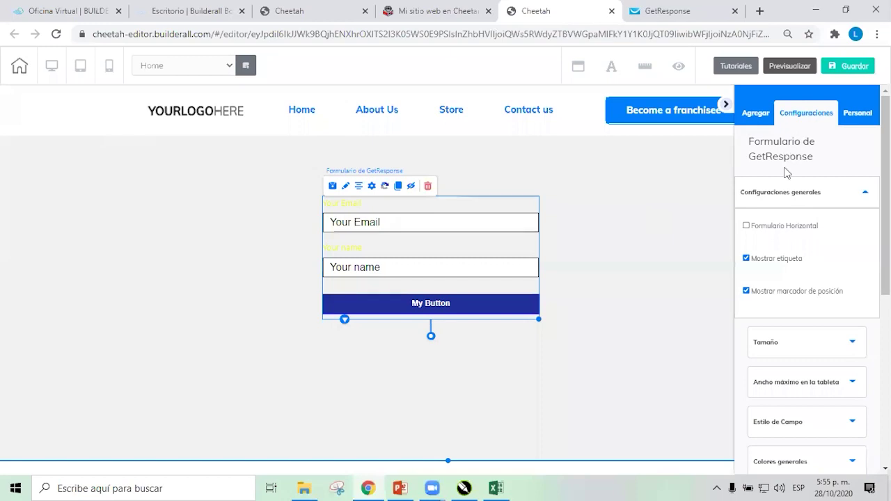
- Toggle Formulario Horizontal, labels and placeholders on and off, leaving a vertical form with both shown
click(747, 226)
click(746, 226)
click(747, 258)
click(747, 259)
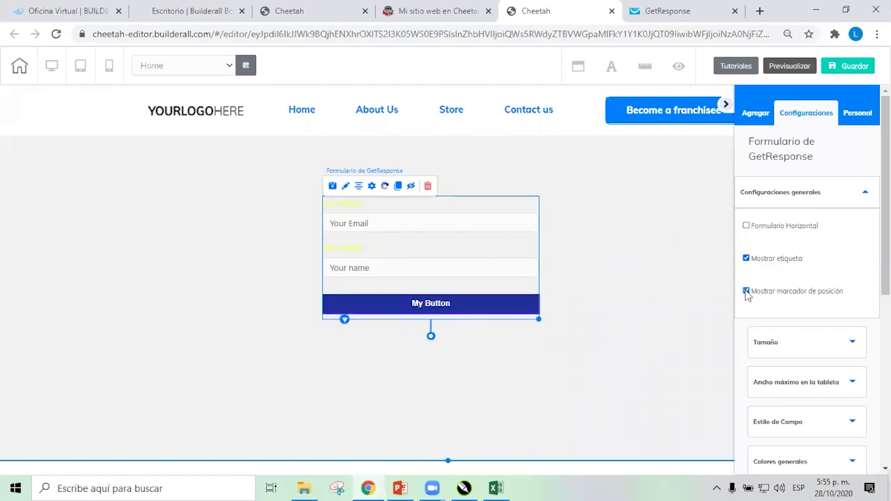
click(746, 291)
click(746, 291)
click(747, 227)
click(747, 227)
scroll(811, 135, down, 4)
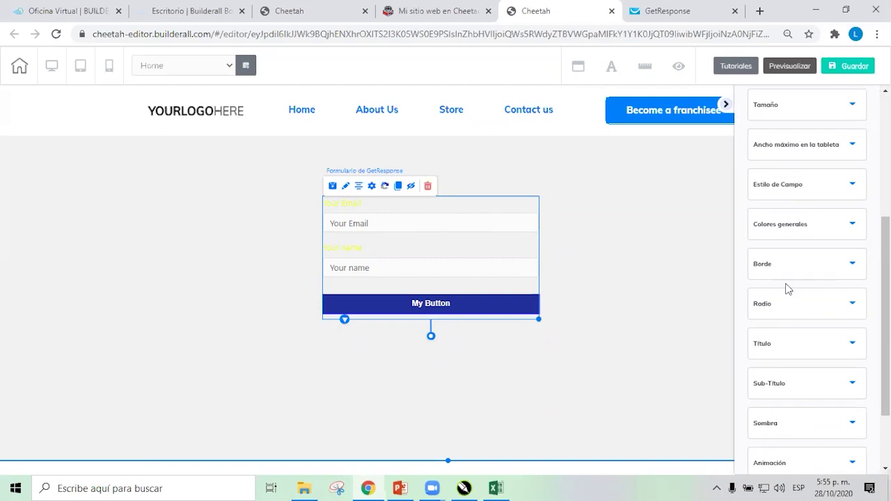
scroll(789, 289, down, 2)
scroll(788, 289, up, 5)
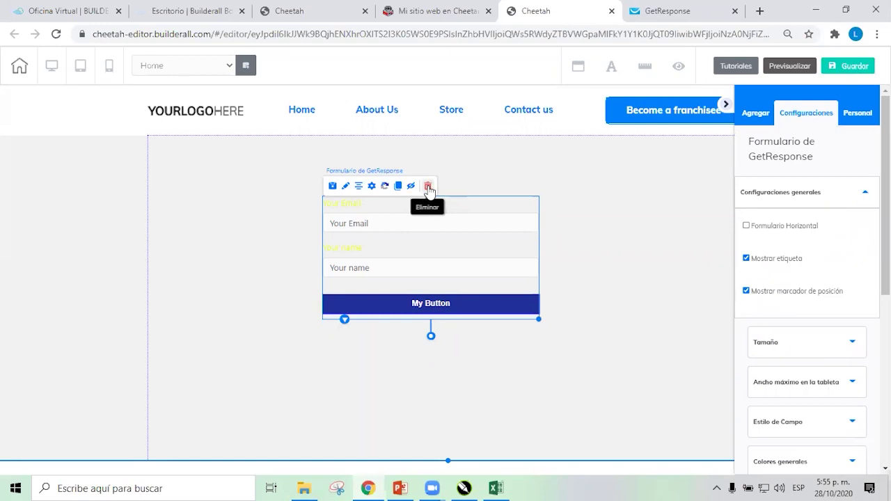
- Delete the Get Response form and go back to the list of addable elements
click(429, 187)
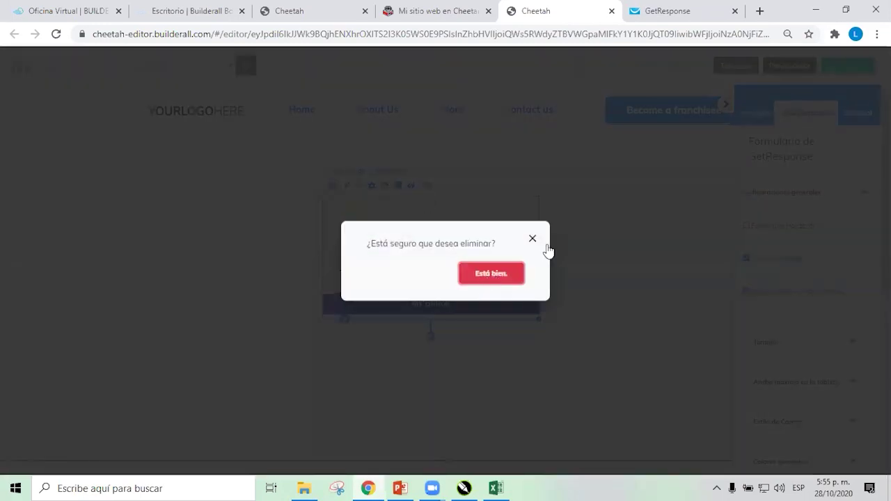
key(Return)
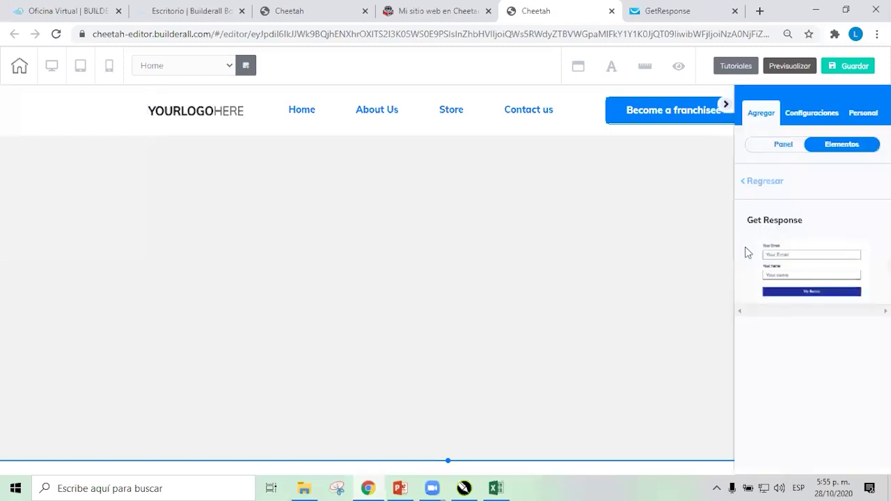
click(762, 179)
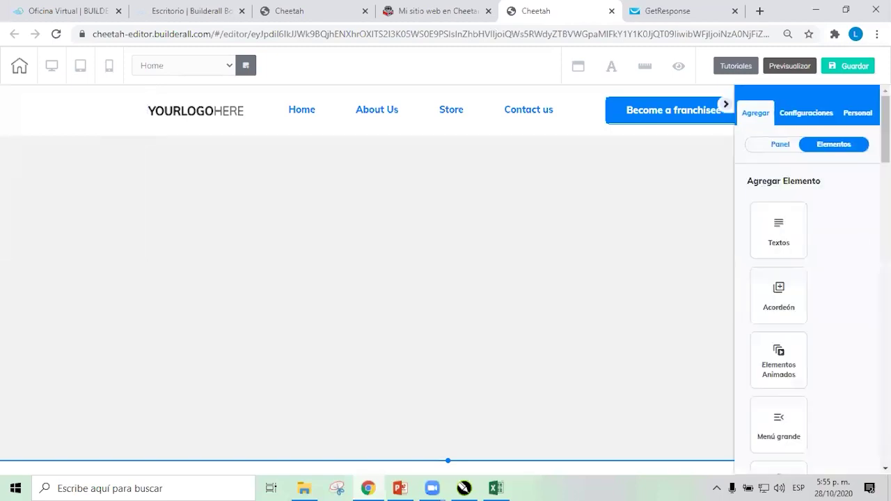
- Scroll the Agregar Elemento list and pick the Iframe element
scroll(808, 278, down, 15)
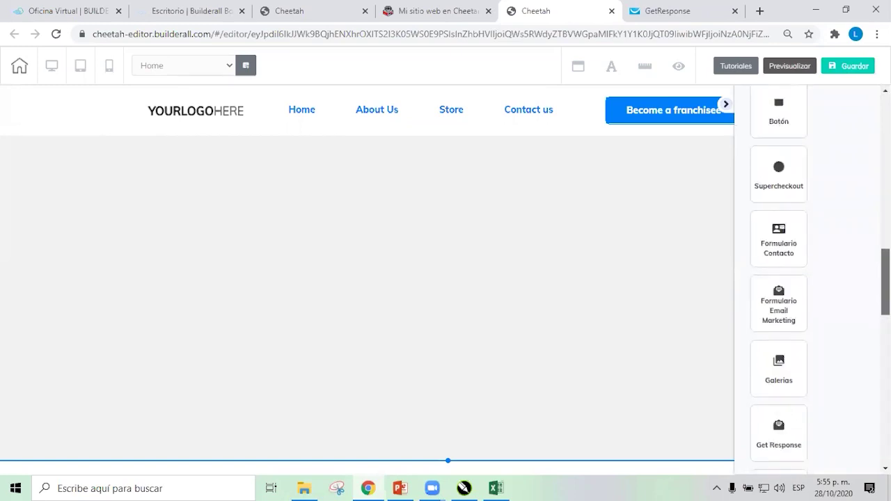
scroll(779, 278, down, 10)
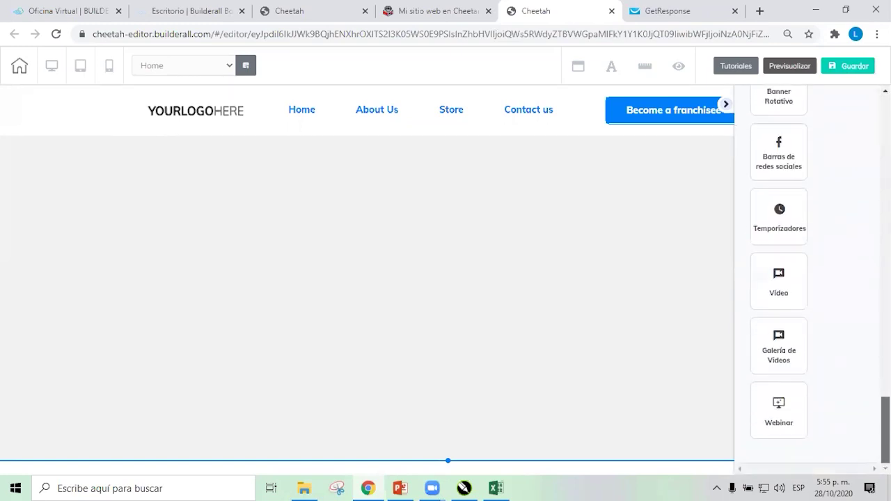
scroll(808, 279, up, 10)
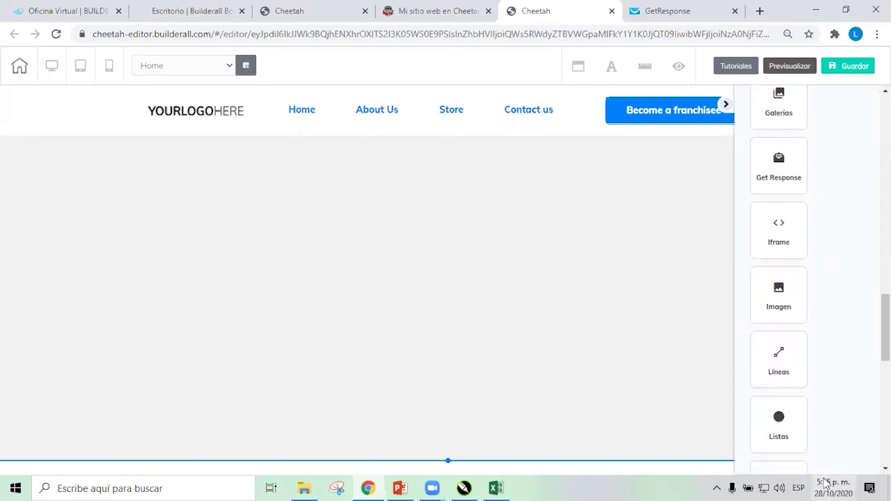
click(780, 236)
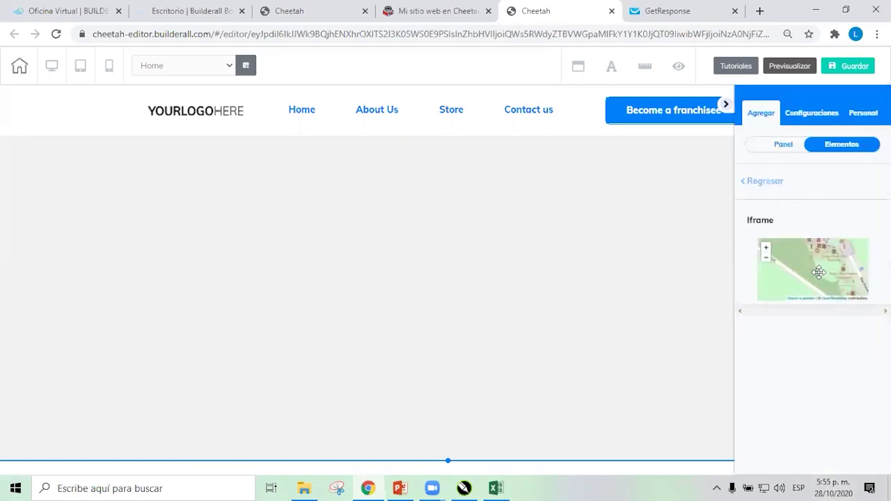
- Place an iframe below the header and enlarge it into a wider, taller box, leaving full width off
drag(819, 272, 315, 215)
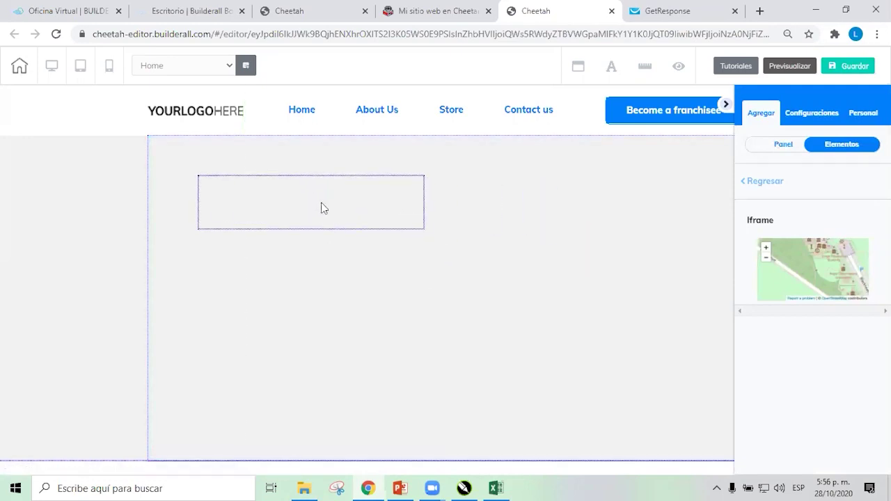
click(335, 198)
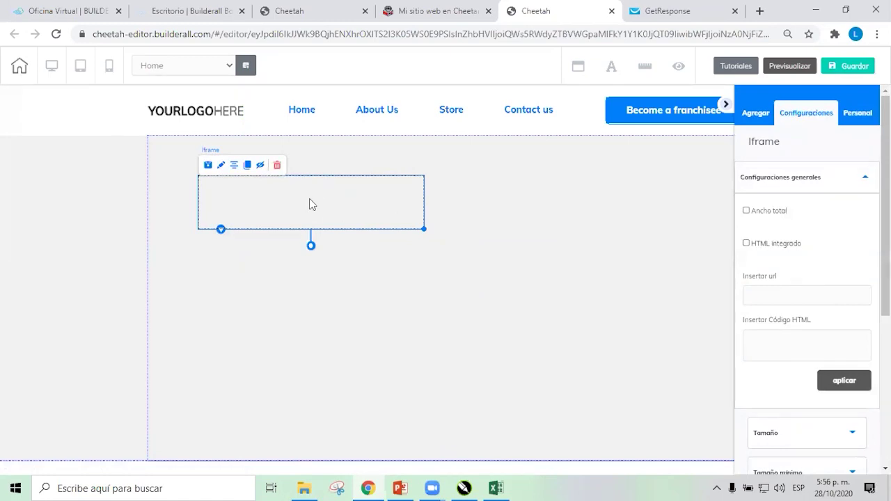
click(747, 211)
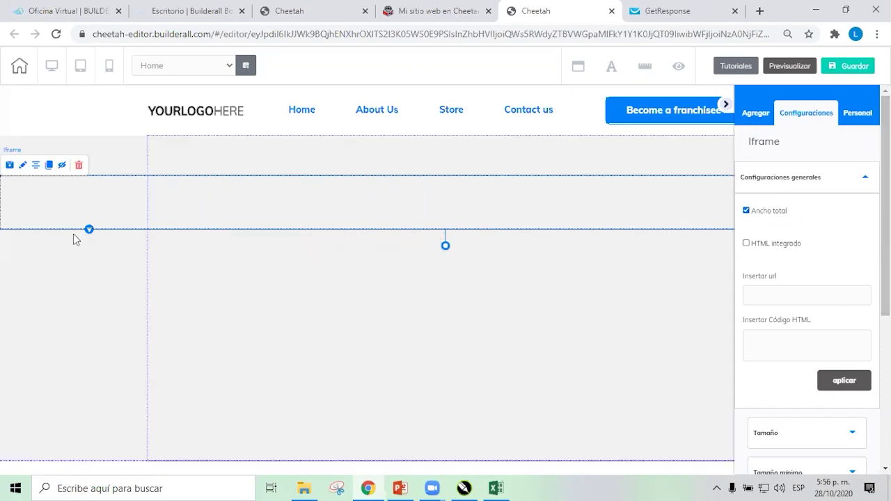
click(746, 212)
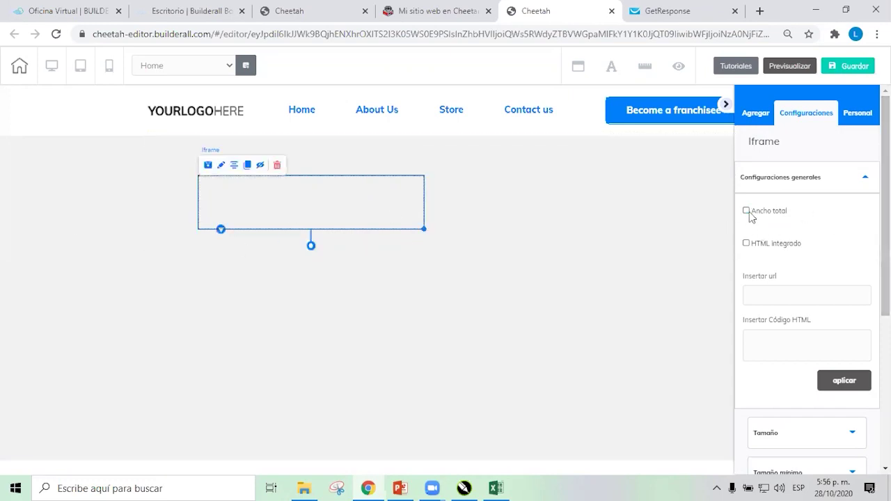
drag(425, 229, 653, 372)
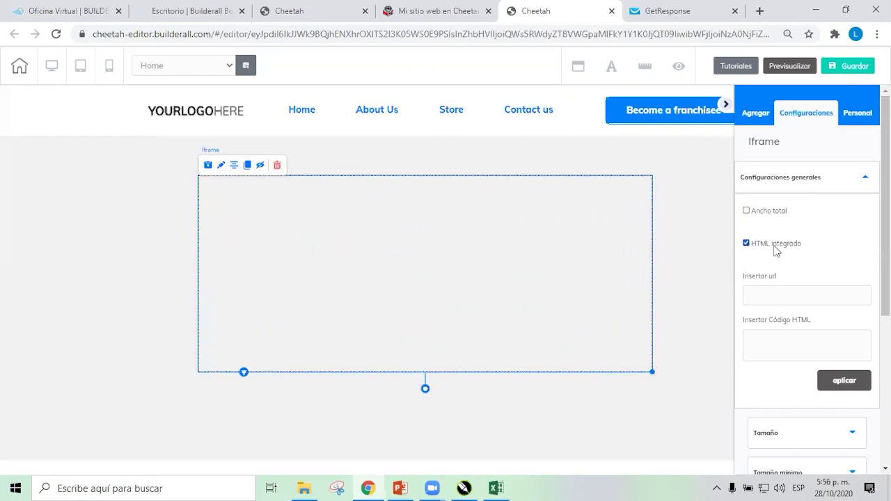
scroll(776, 251, down, 1)
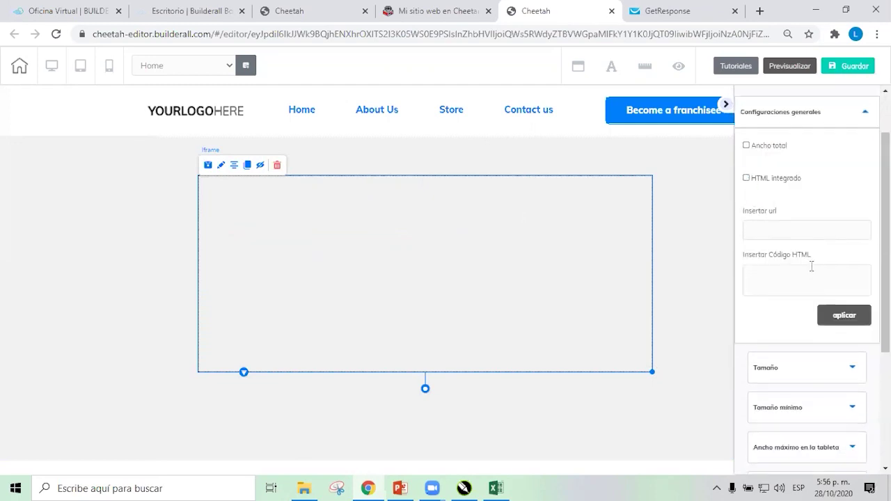
- Copy the GetResponse login address and paste it into the iframe's Insertar url field
click(787, 226)
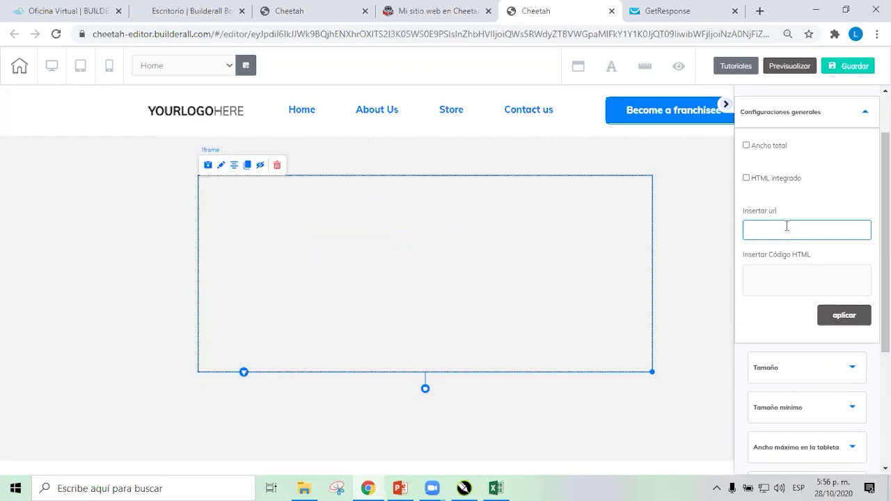
click(652, 12)
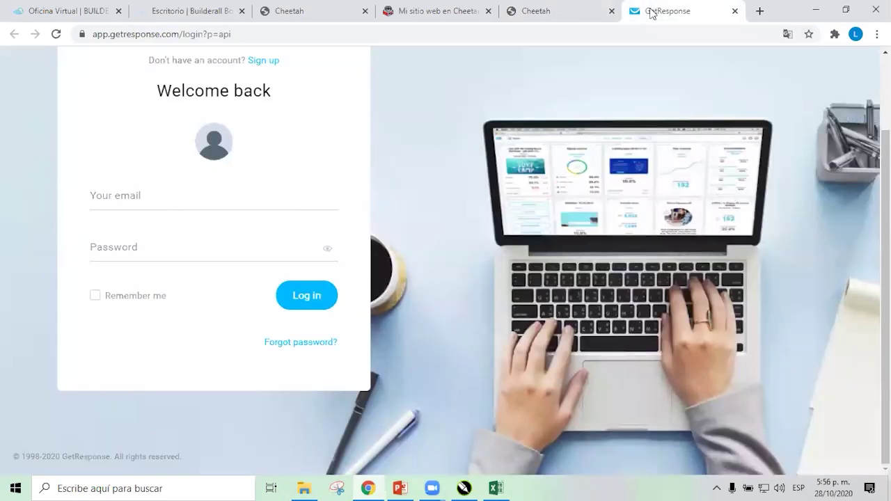
click(175, 34)
key(ctrl+c)
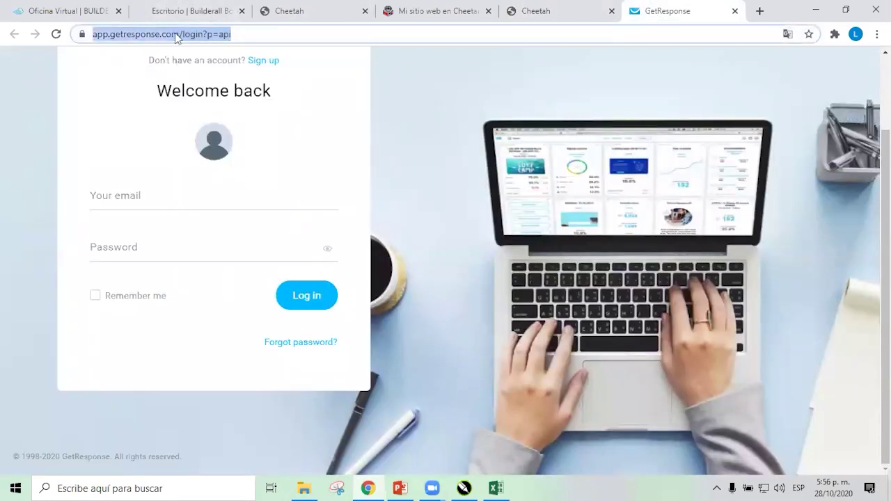
right_click(175, 35)
click(235, 106)
click(555, 14)
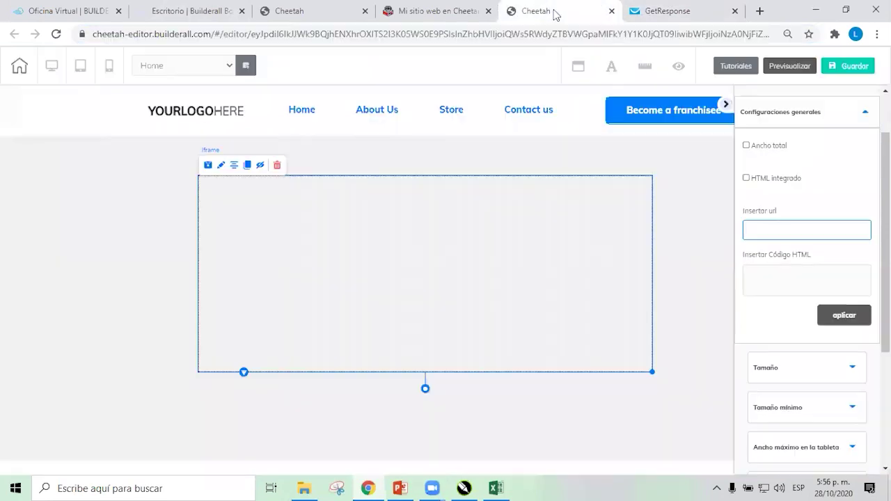
key(ctrl+v)
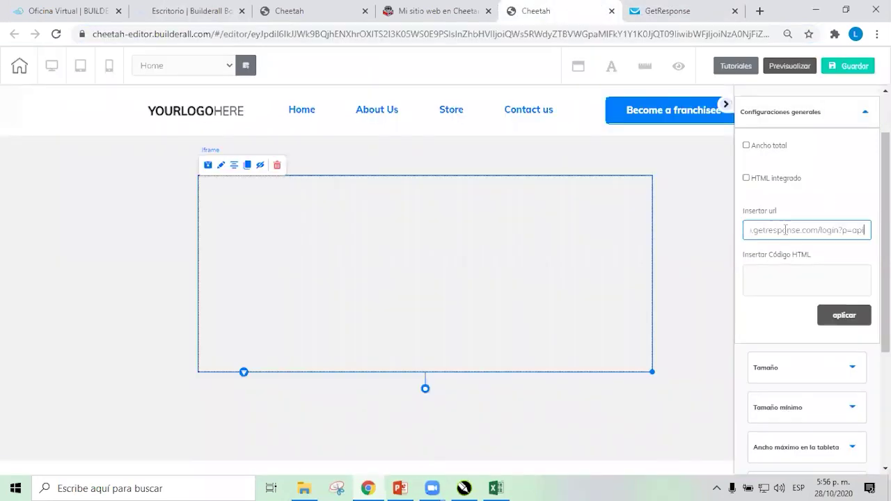
- Finish the iframe url, preview the page, then reselect the iframe back in the editor
click(782, 279)
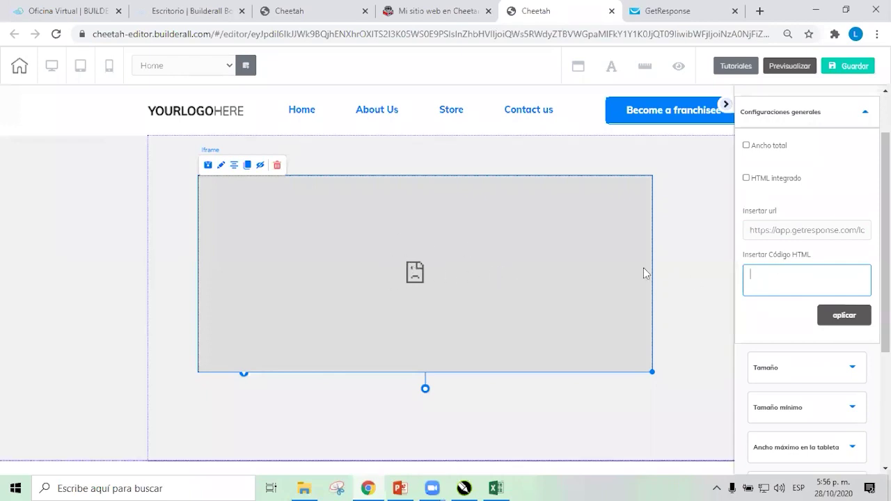
click(859, 230)
double_click(860, 229)
click(859, 230)
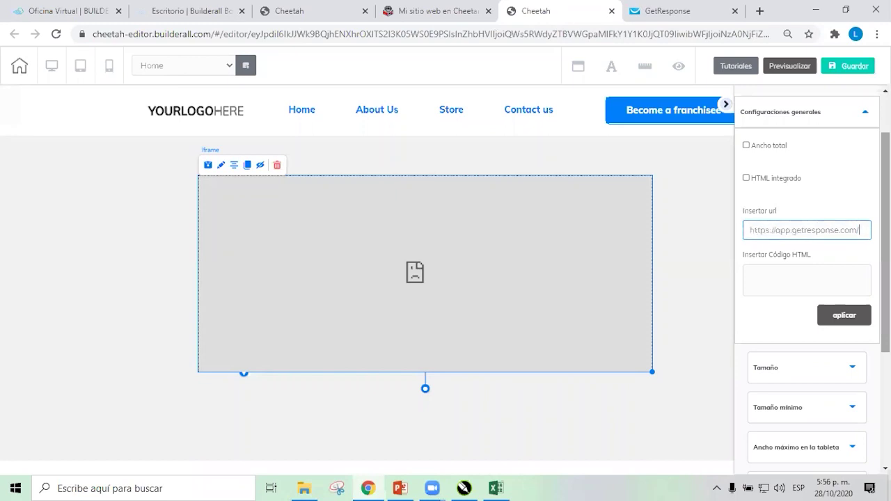
click(796, 266)
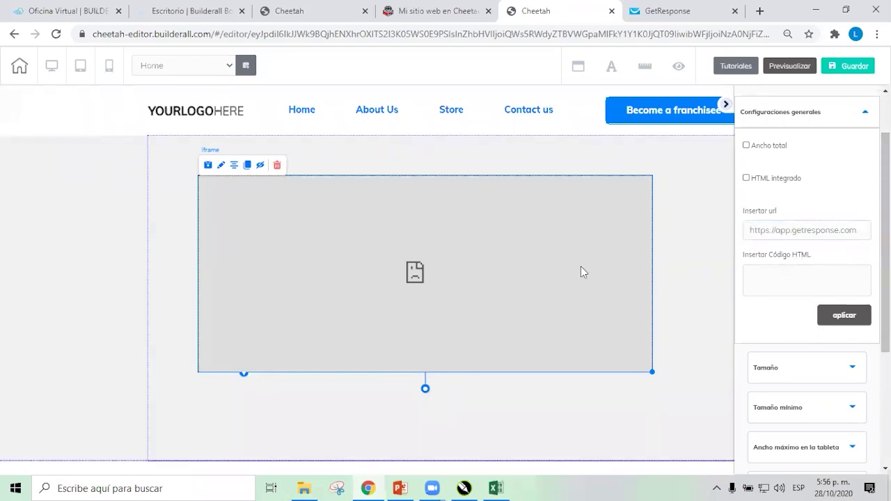
click(777, 66)
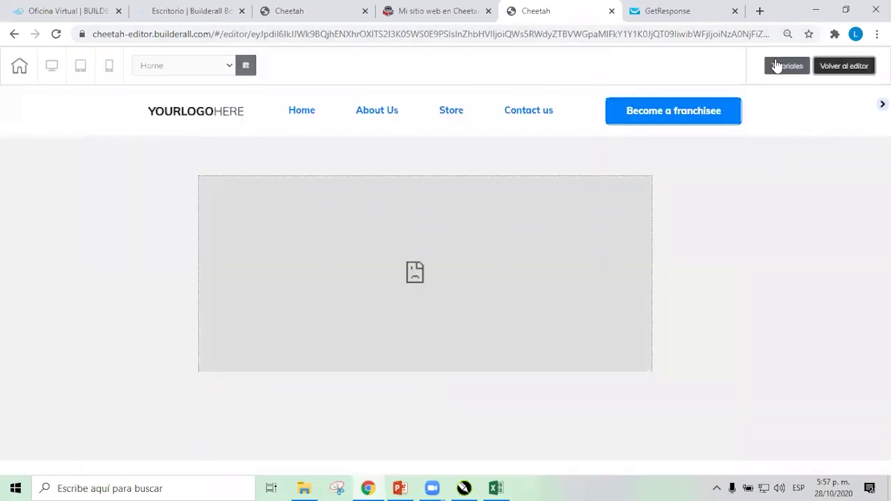
click(777, 66)
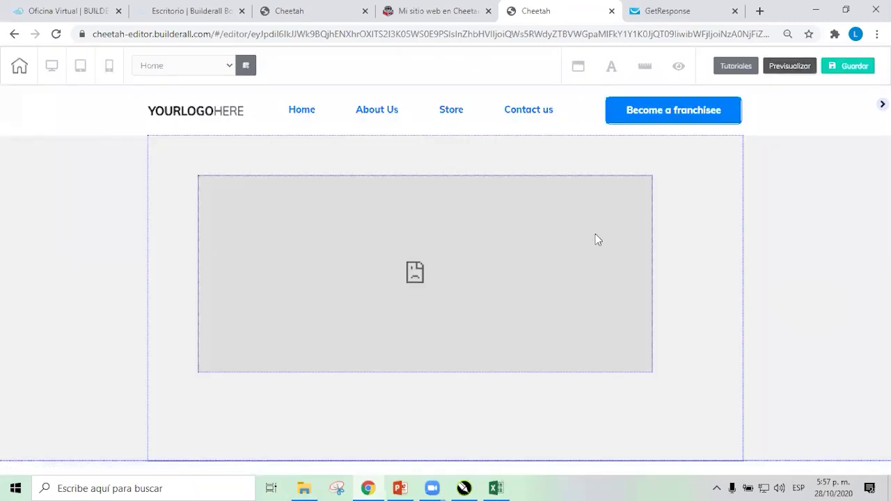
click(530, 220)
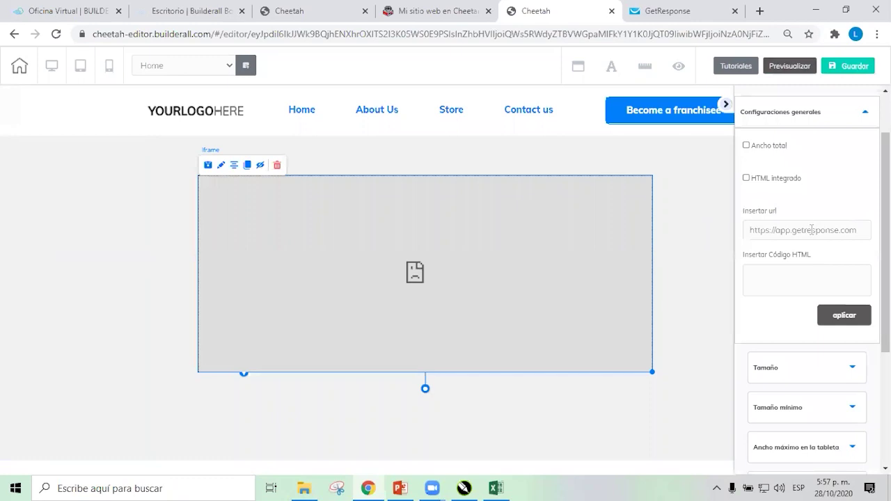
- Set the iframe URL to the GetResponse address without the /login?p=api ending, then reselect the iframe
drag(811, 230, 858, 230)
key(BackSpace)
key(BackSpace)
key(BackSpace)
key(BackSpace)
key(BackSpace)
key(BackSpace)
key(BackSpace)
key(BackSpace)
key(BackSpace)
key(BackSpace)
key(BackSpace)
key(BackSpace)
key(BackSpace)
key(BackSpace)
key(BackSpace)
key(BackSpace)
key(BackSpace)
key(BackSpace)
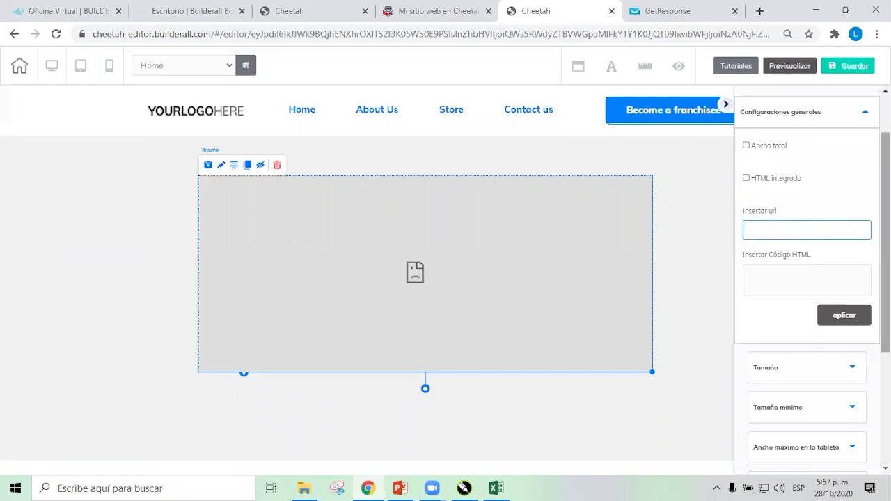
click(754, 278)
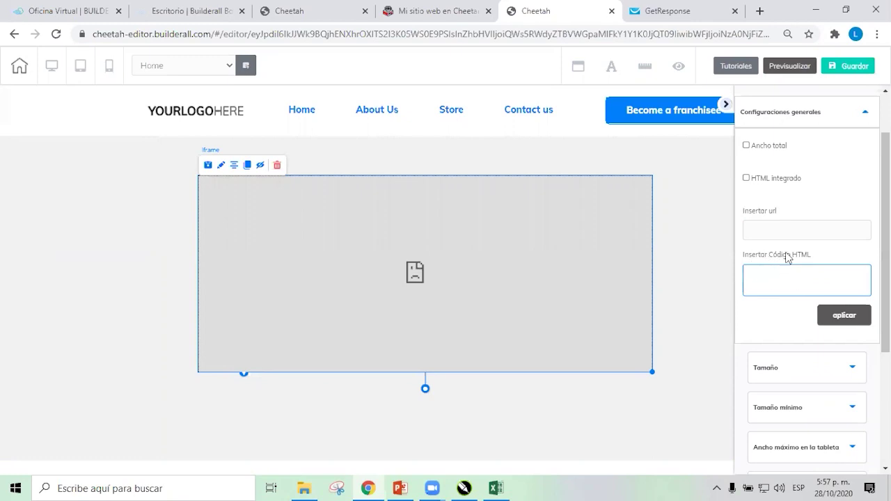
click(778, 224)
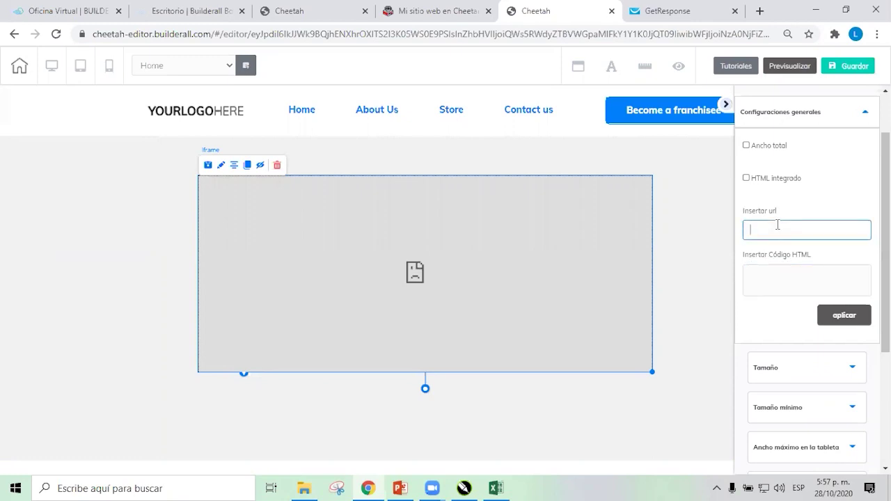
key(ctrl+v)
drag(819, 230, 864, 229)
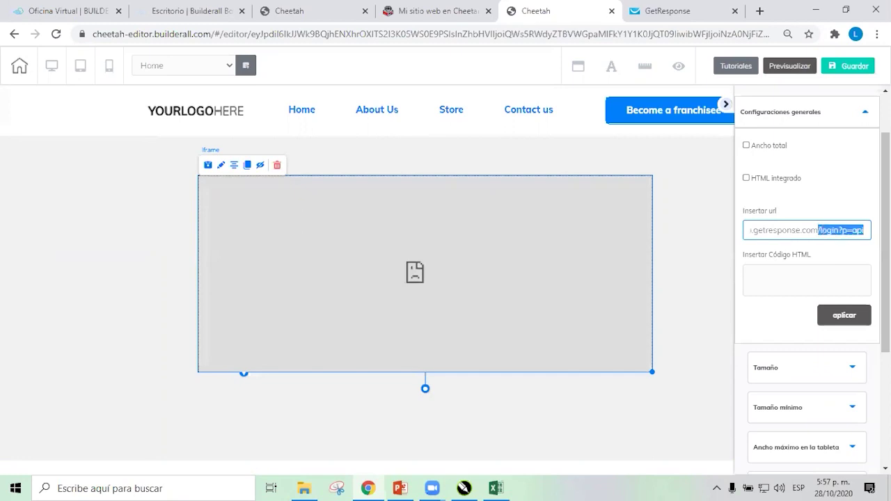
key(BackSpace)
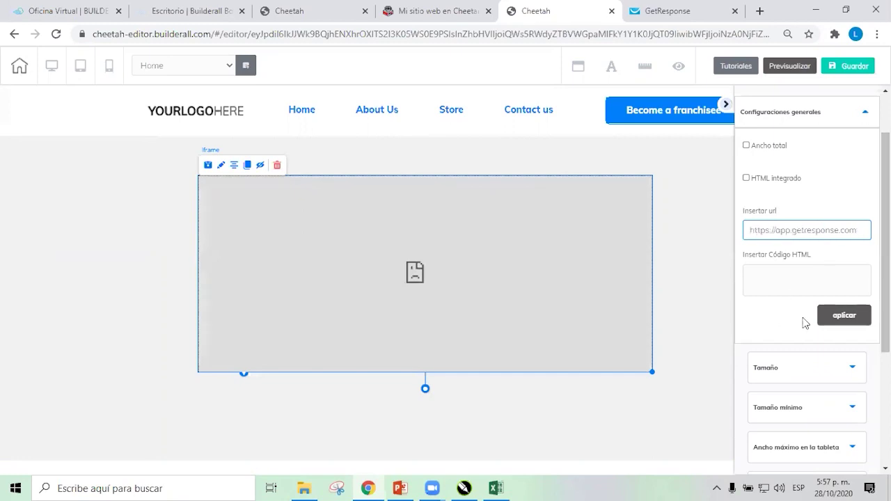
click(839, 316)
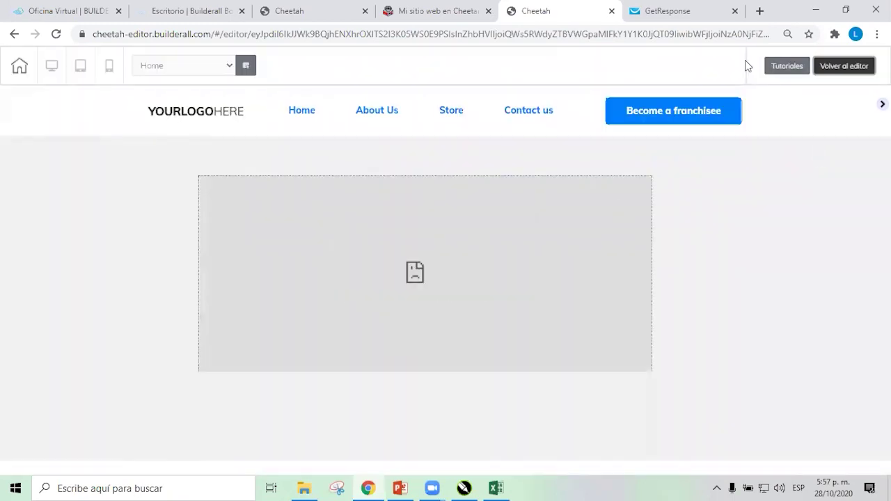
click(846, 66)
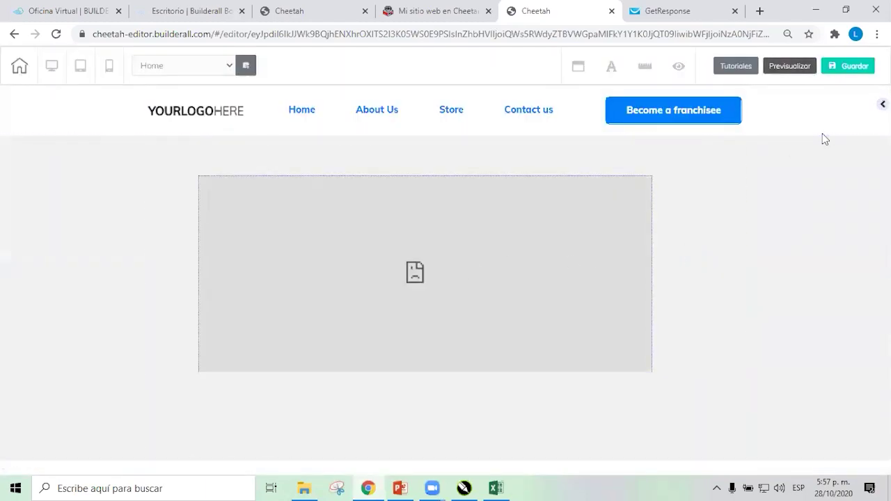
click(522, 256)
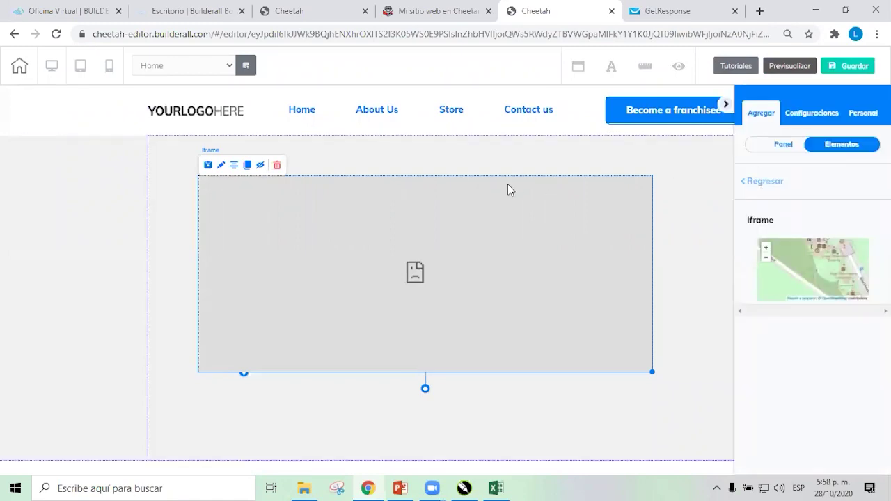
- Resize the iframe to 741 by 408 using the Tamaño width slider and corner handle
click(220, 166)
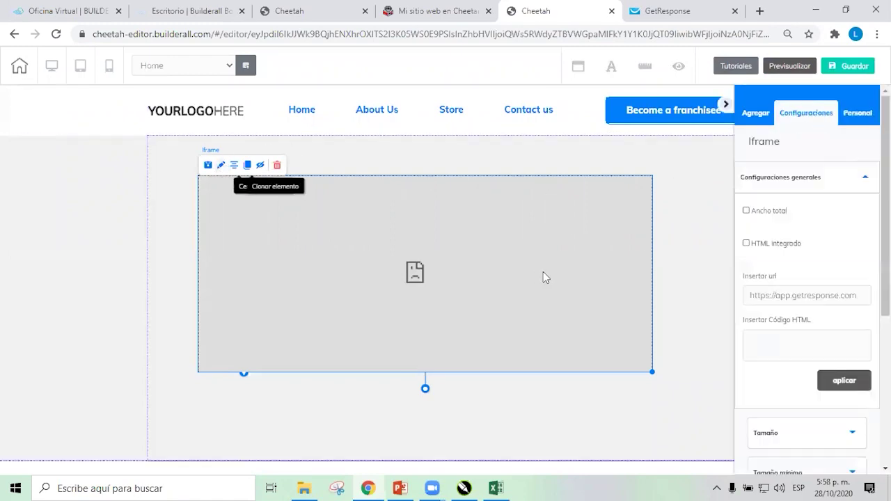
click(789, 339)
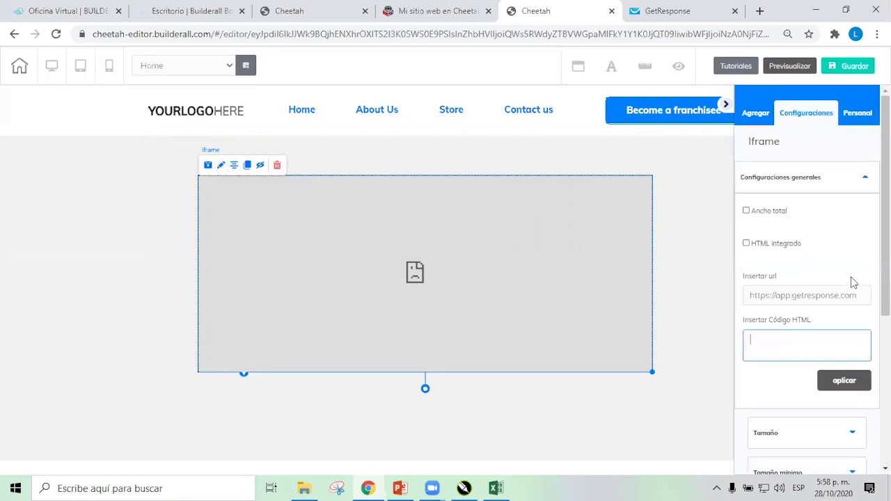
scroll(852, 280, down, 4)
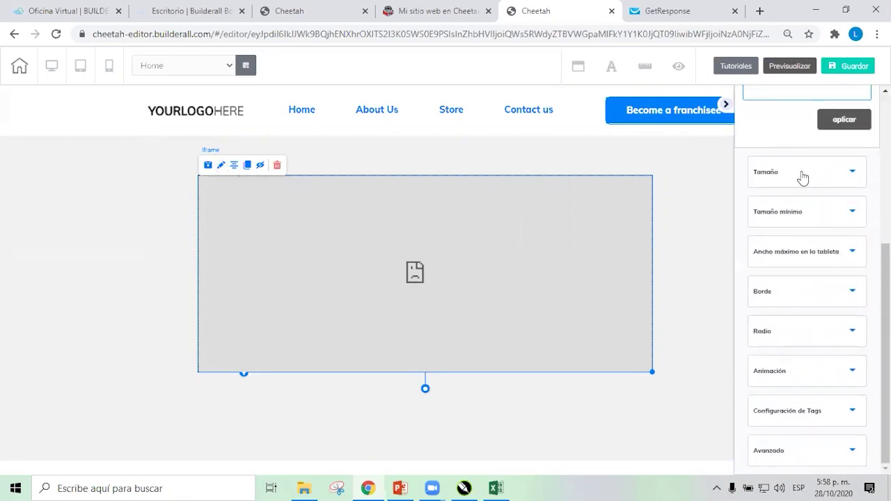
click(813, 175)
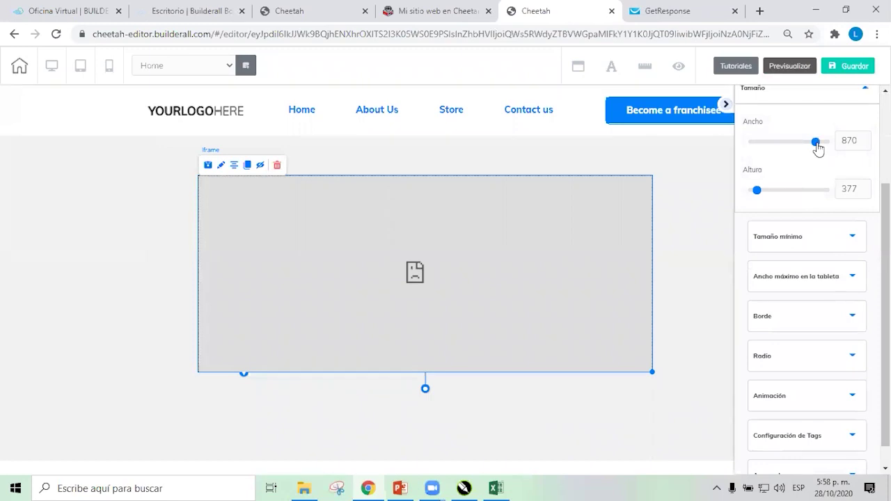
drag(818, 149, 800, 146)
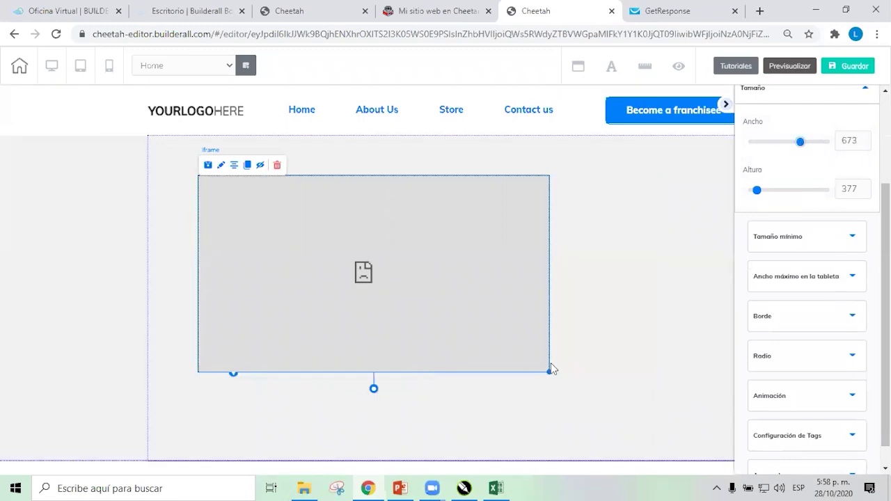
drag(548, 369, 585, 388)
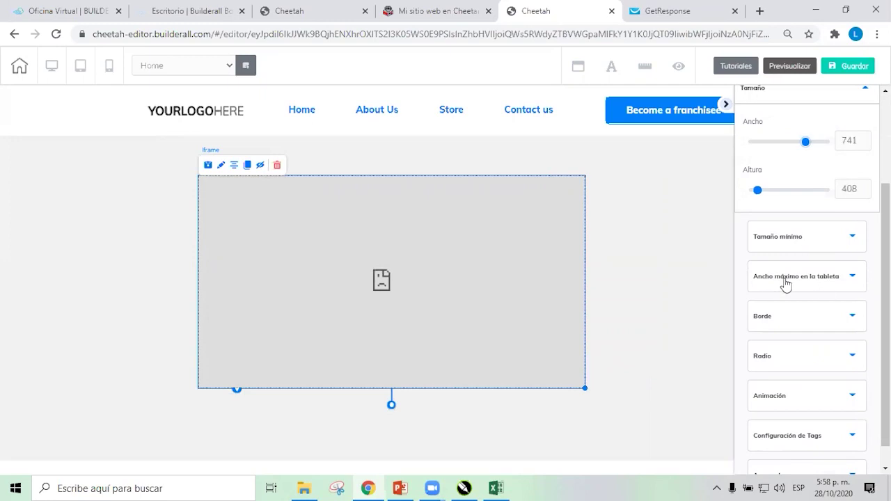
scroll(812, 283, down, 1)
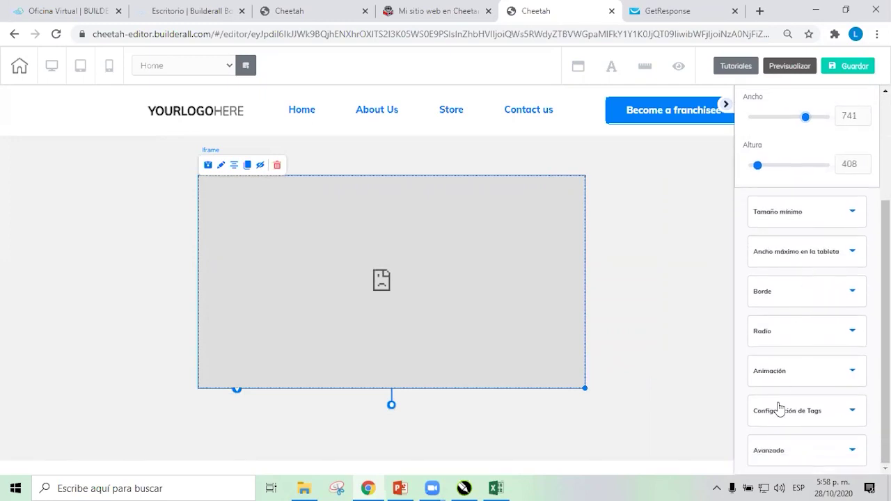
scroll(780, 206, up, 3)
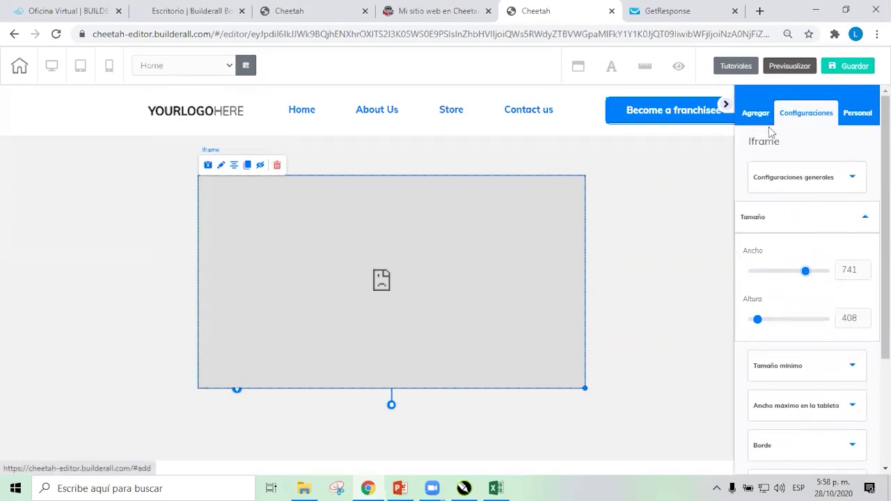
- Browse through the full Elementos list in the element library
click(756, 124)
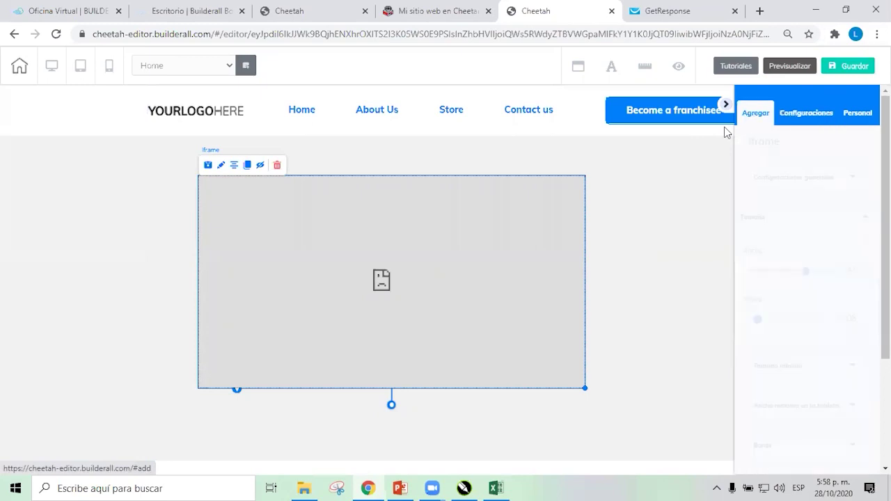
click(856, 148)
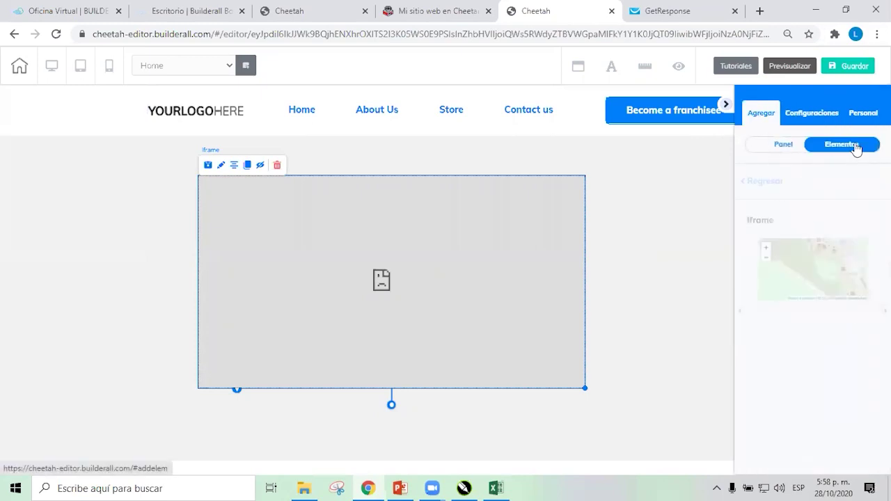
click(763, 181)
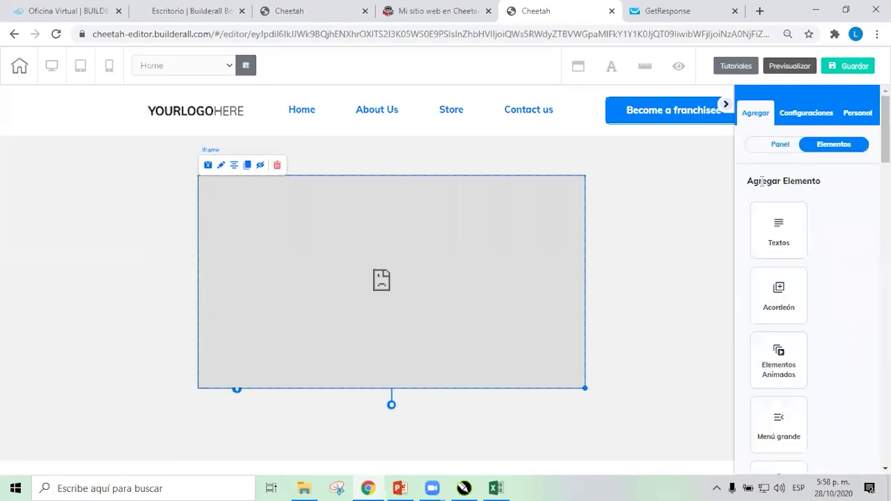
scroll(763, 182, down, 10)
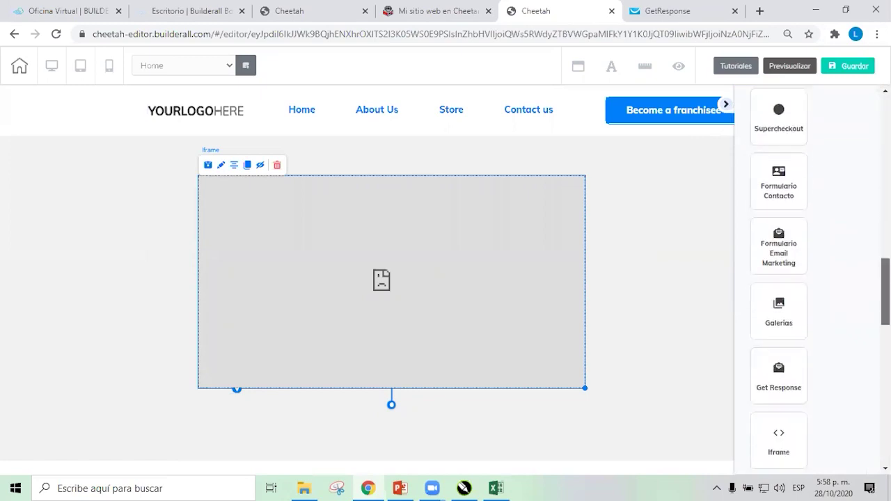
scroll(779, 279, down, 2)
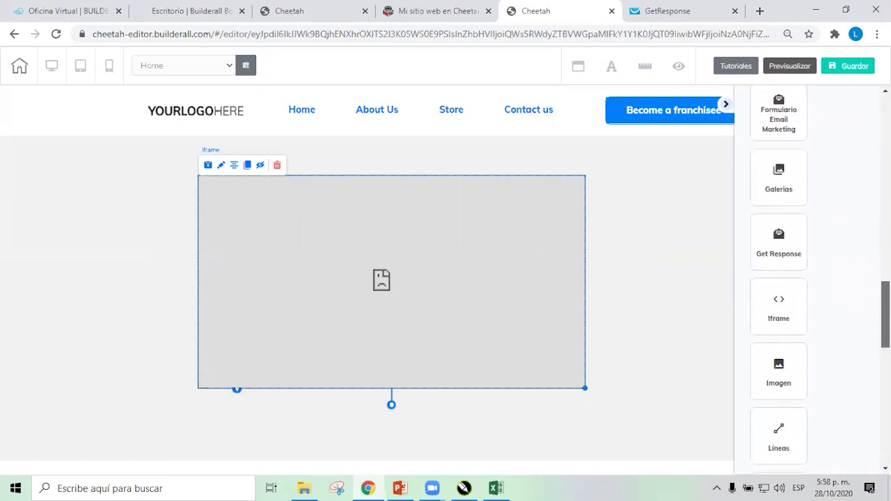
scroll(778, 279, down, 1)
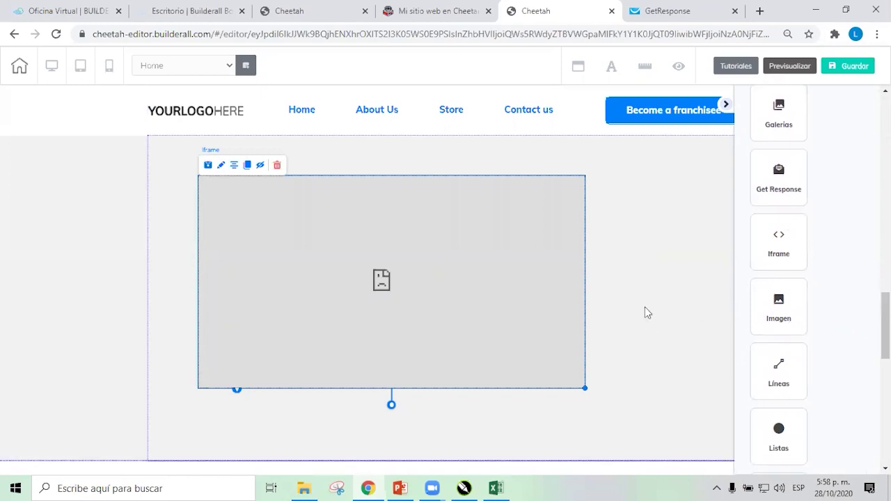
scroll(885, 328, down, 1)
scroll(778, 278, down, 9)
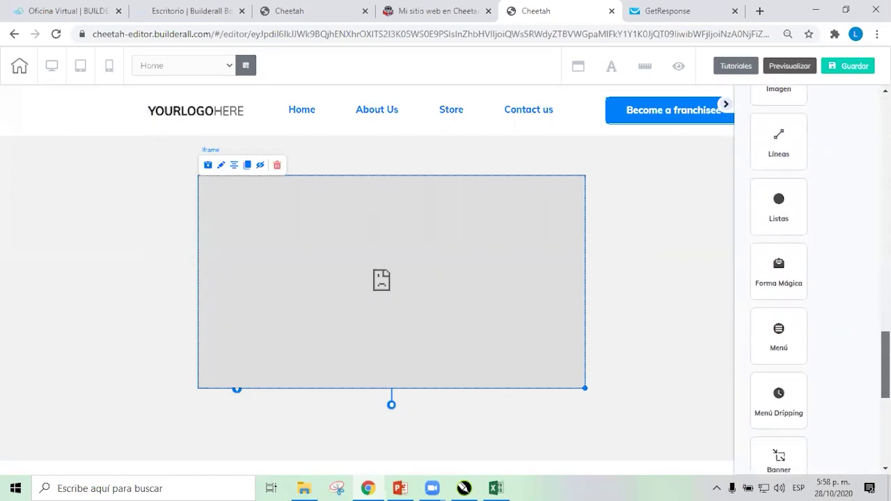
scroll(778, 278, up, 7)
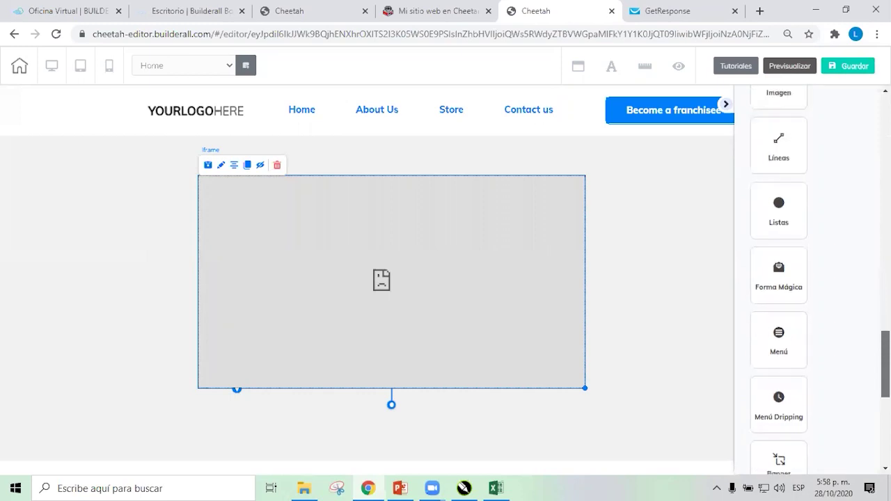
scroll(778, 278, up, 1)
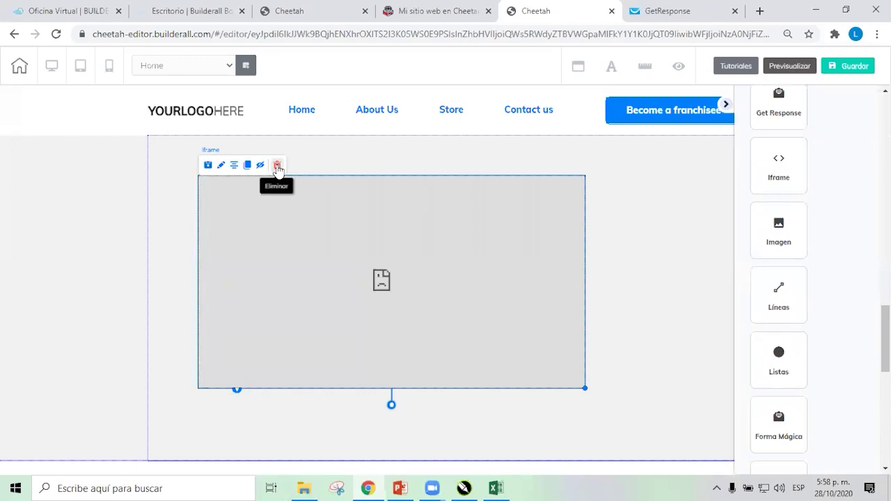
- Delete the iframe block, confirming with Está bien
click(277, 167)
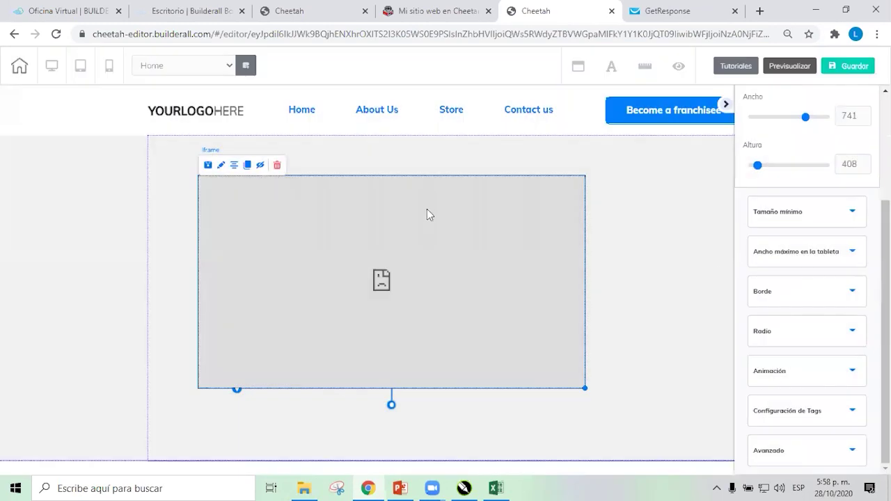
click(279, 165)
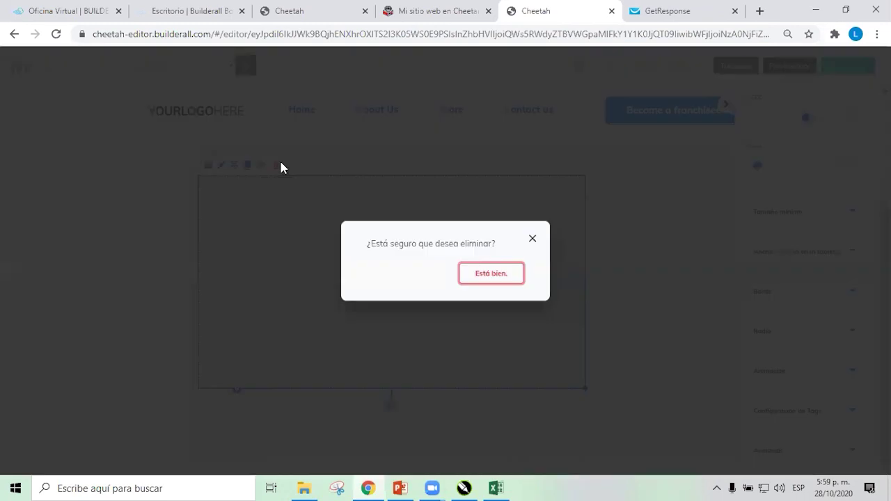
click(490, 273)
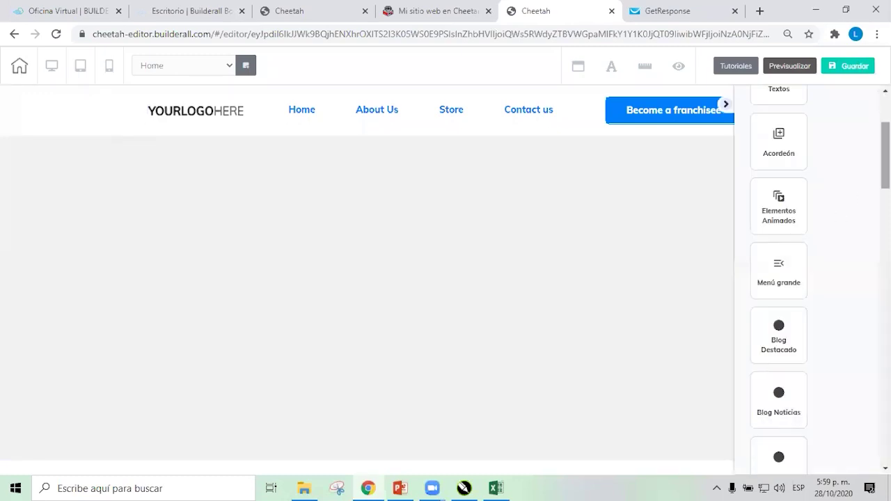
- Place the laptop 3D image element into the empty Home section
scroll(777, 266, down, 10)
scroll(780, 209, down, 3)
scroll(783, 177, up, 4)
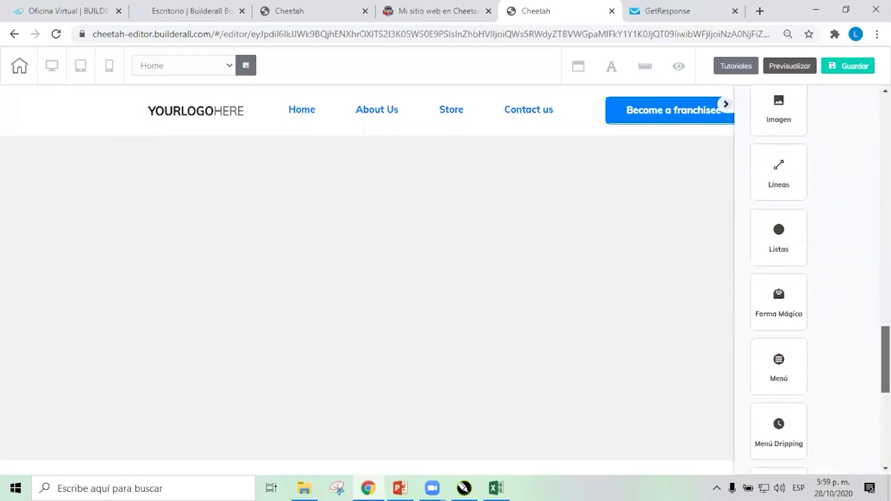
click(781, 171)
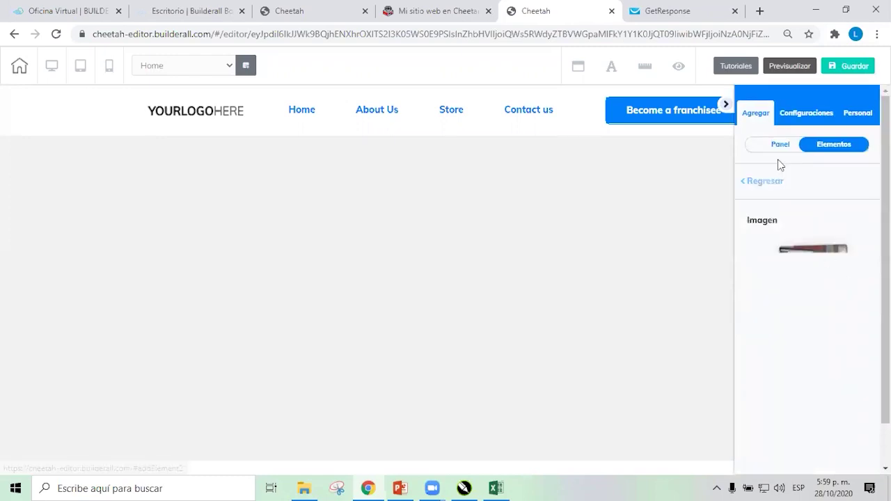
scroll(859, 188, down, 1)
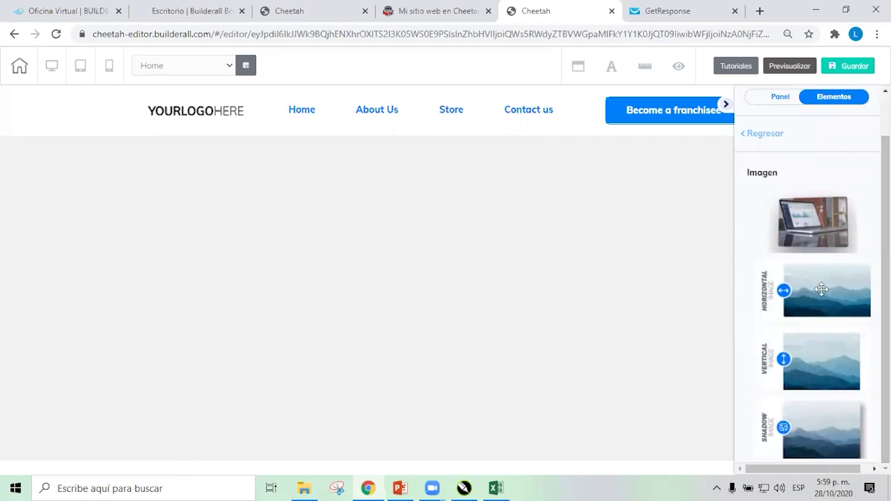
click(825, 214)
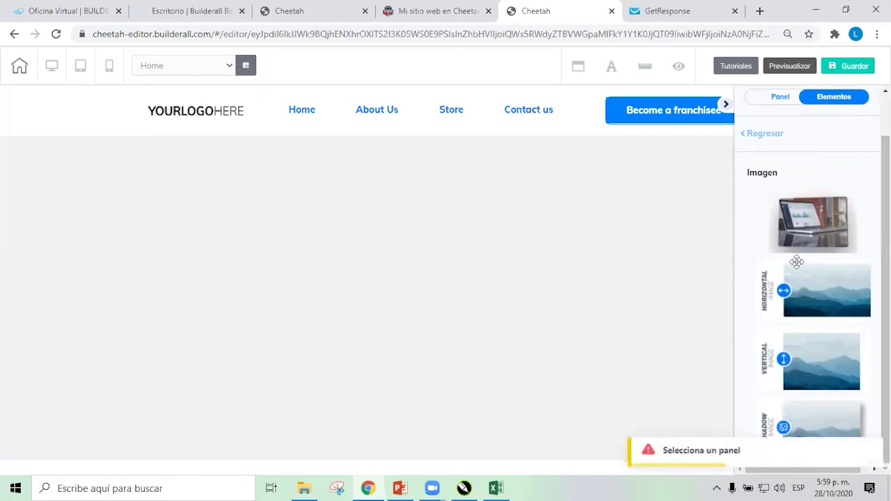
drag(823, 227, 316, 224)
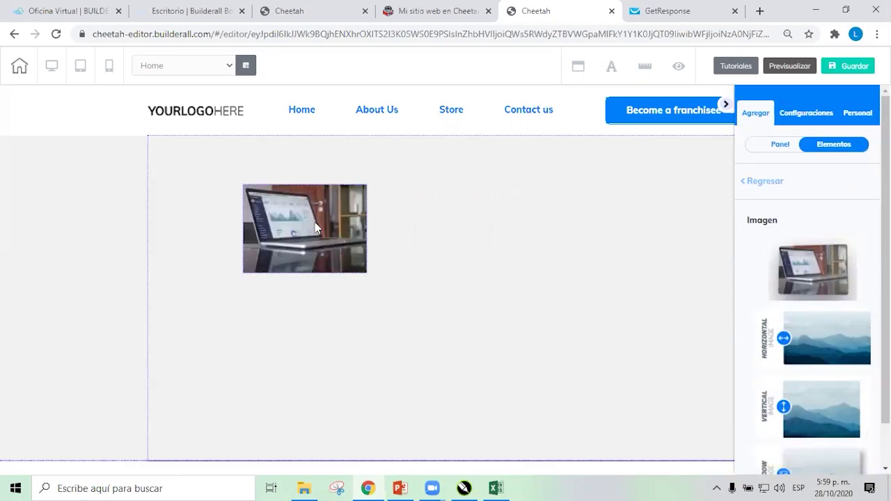
click(350, 226)
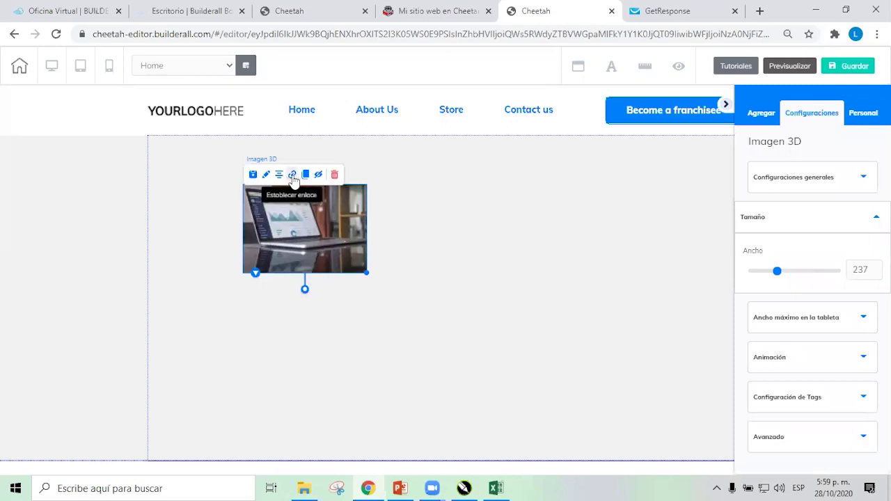
- Open the image's Establecer enlace settings, then cancel without adding a link
click(293, 176)
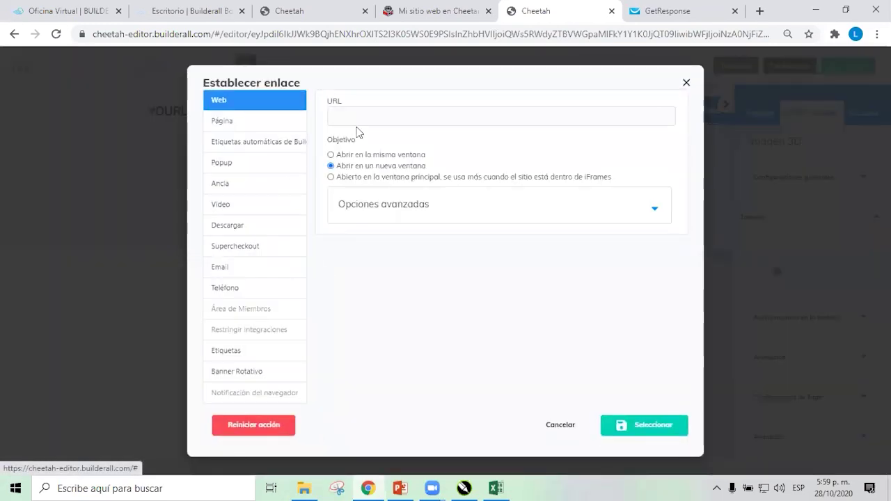
click(357, 127)
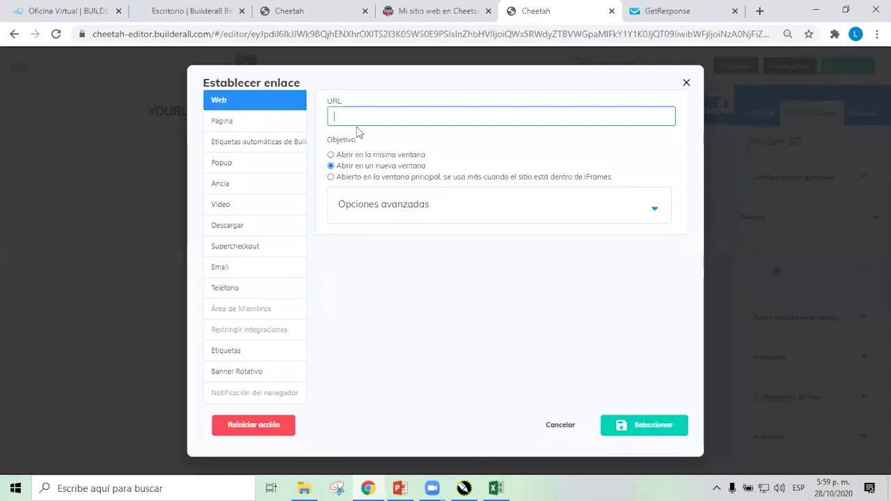
drag(281, 83, 253, 121)
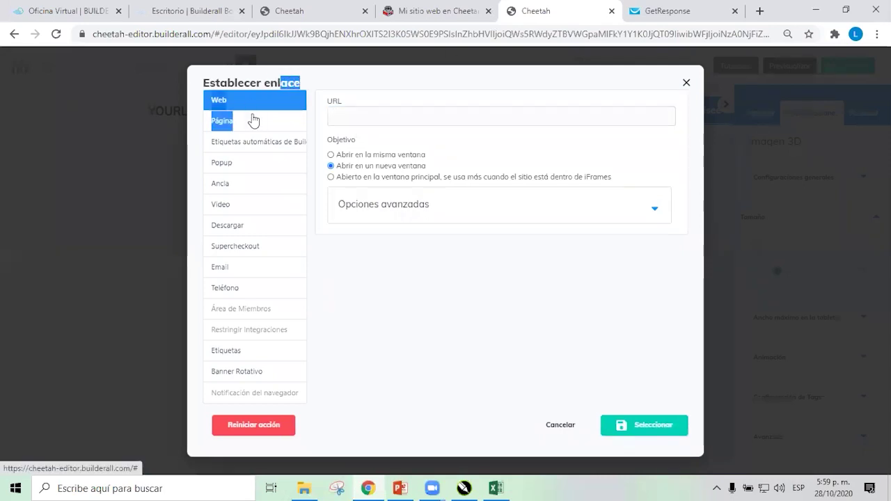
click(561, 426)
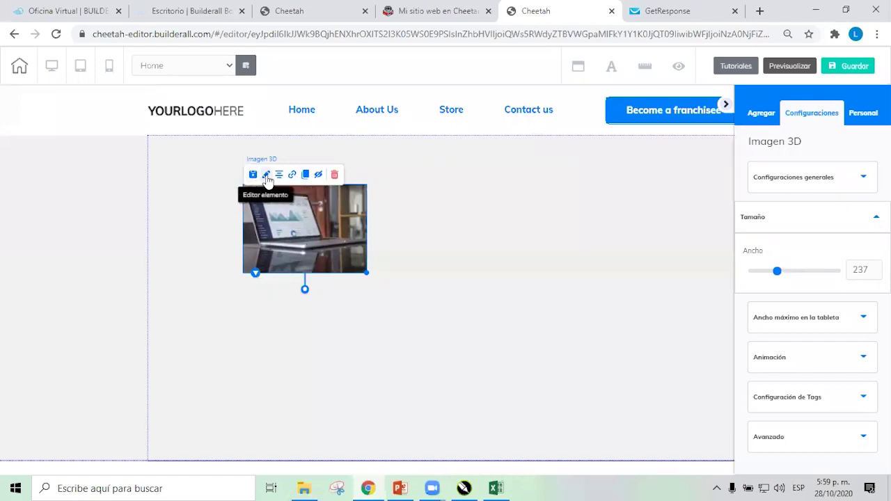
- Swap the 3D image's picture for the paisaje landscape and save it
click(837, 186)
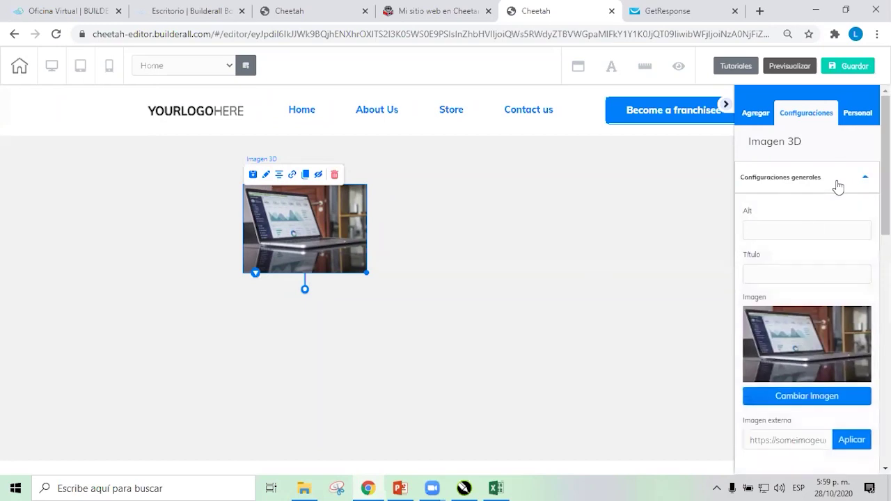
scroll(805, 283, down, 2)
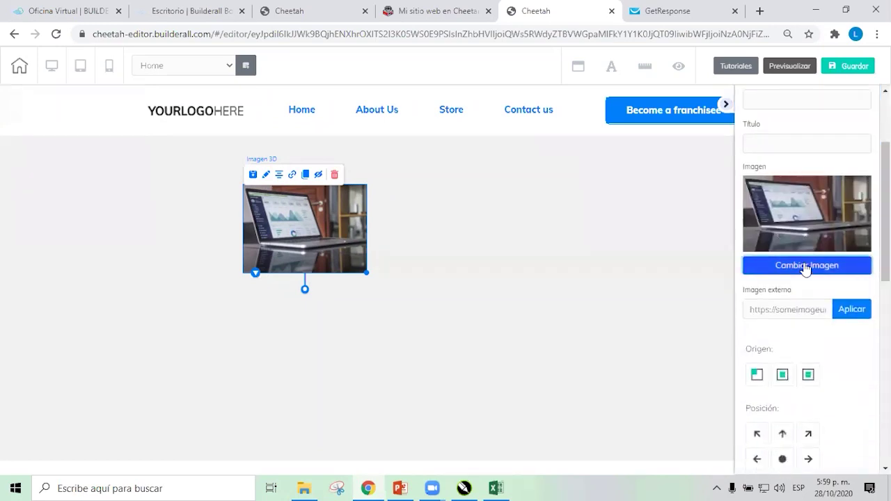
click(806, 266)
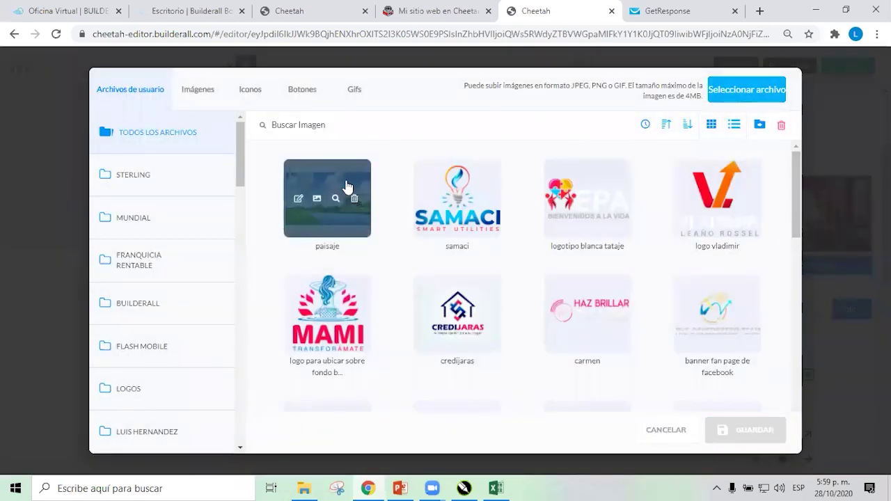
click(346, 186)
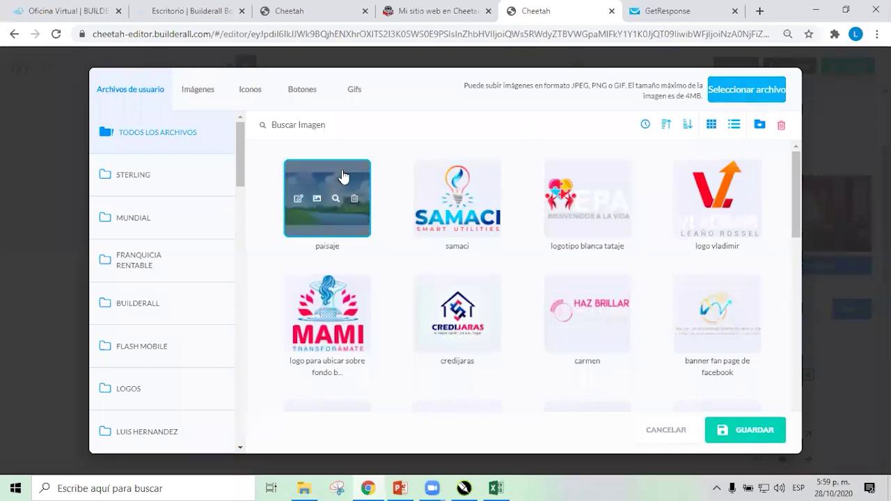
click(770, 432)
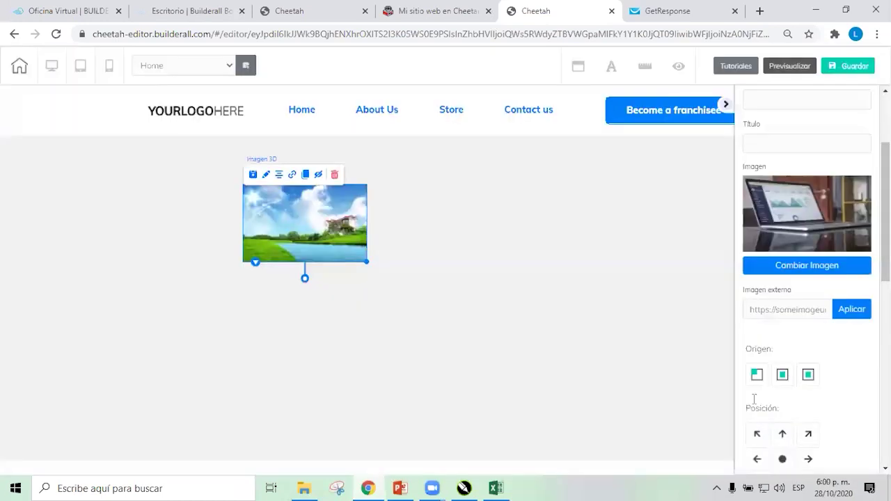
- Enlarge the landscape image to roughly double size and check its opacity at 100
drag(364, 262, 470, 274)
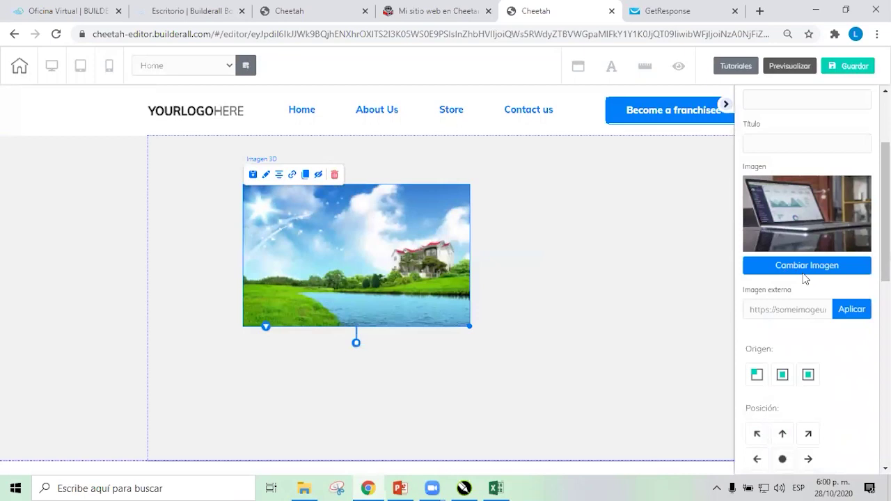
scroll(805, 278, down, 3)
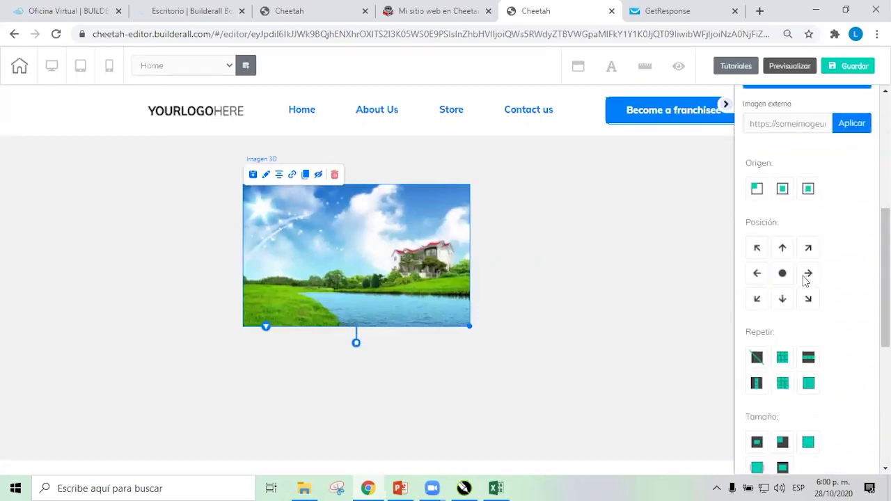
scroll(806, 279, down, 3)
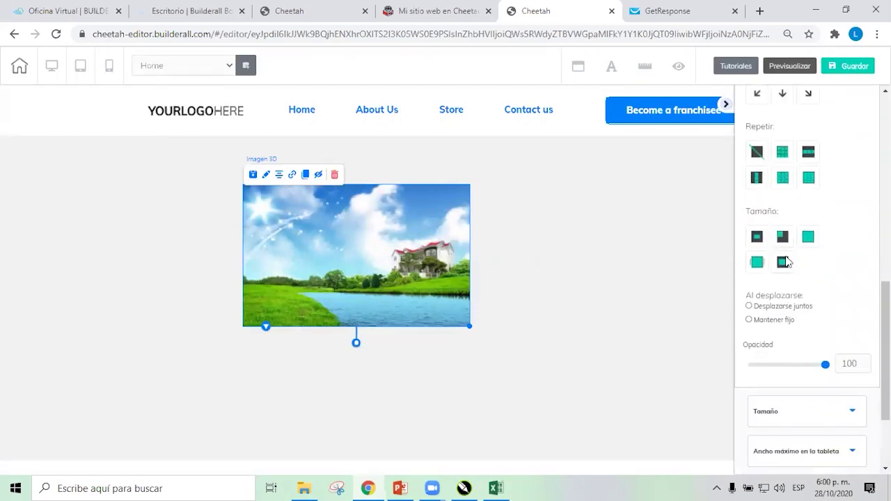
scroll(786, 262, down, 2)
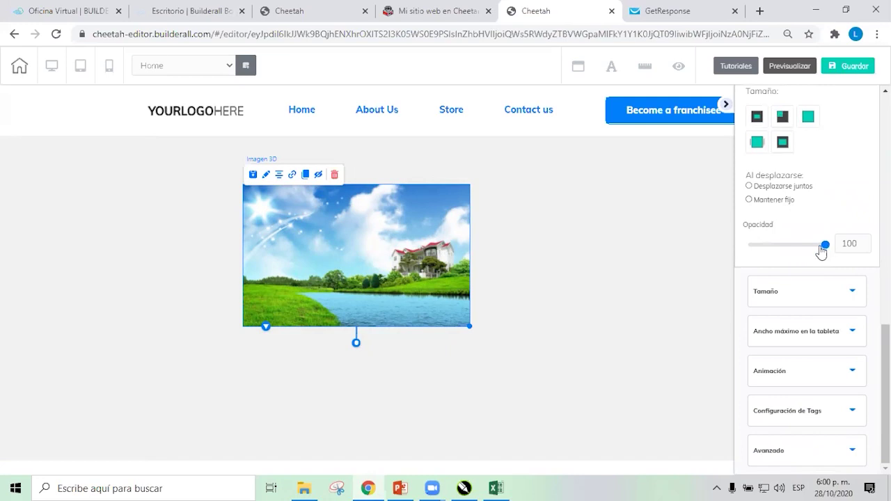
drag(825, 245, 828, 245)
scroll(799, 186, up, 3)
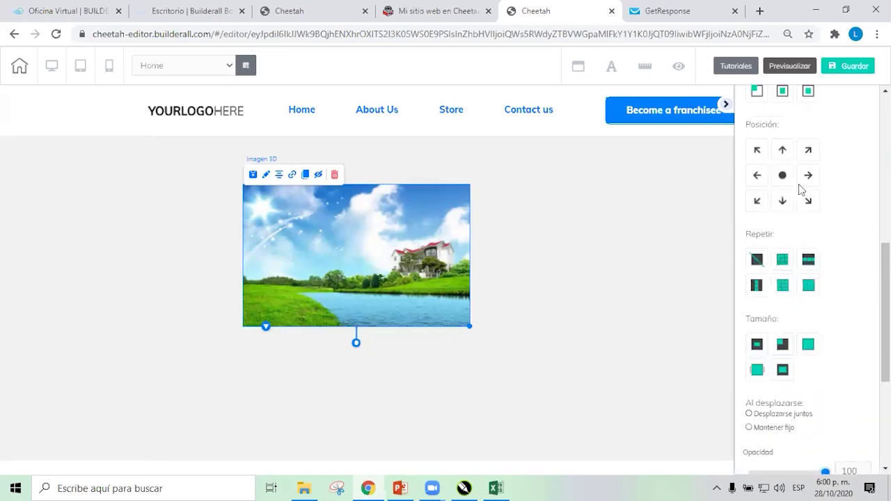
scroll(799, 186, up, 6)
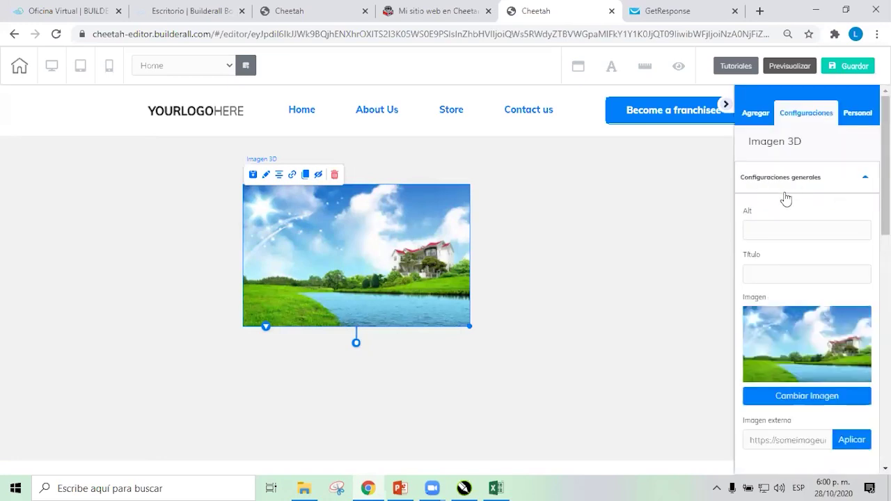
scroll(792, 231, down, 1)
scroll(793, 231, up, 1)
click(757, 125)
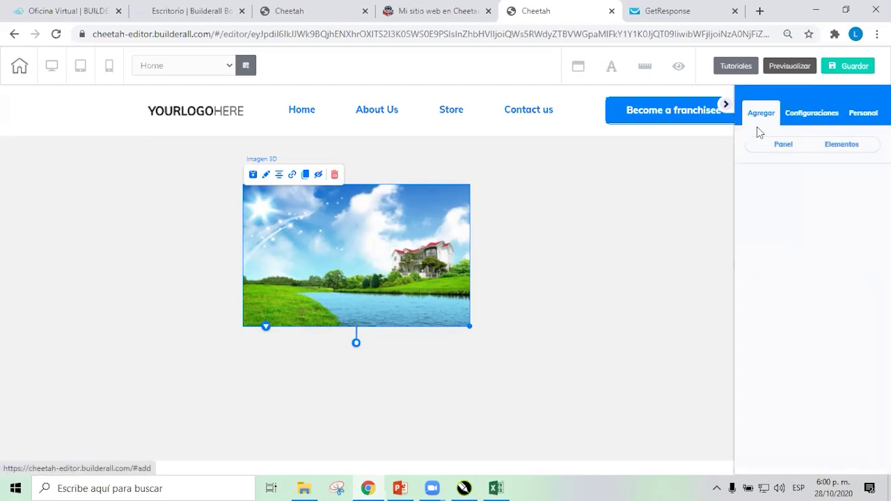
- Delete the landscape 3D image, confirming the removal
click(334, 176)
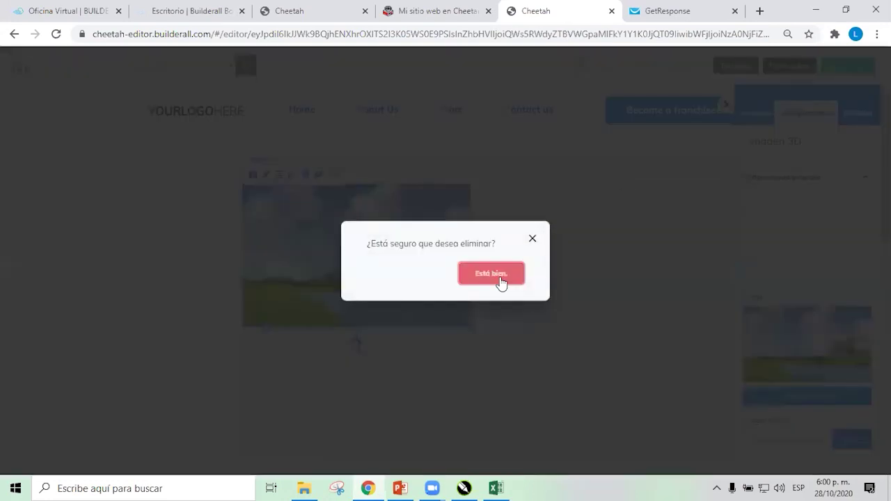
key(Return)
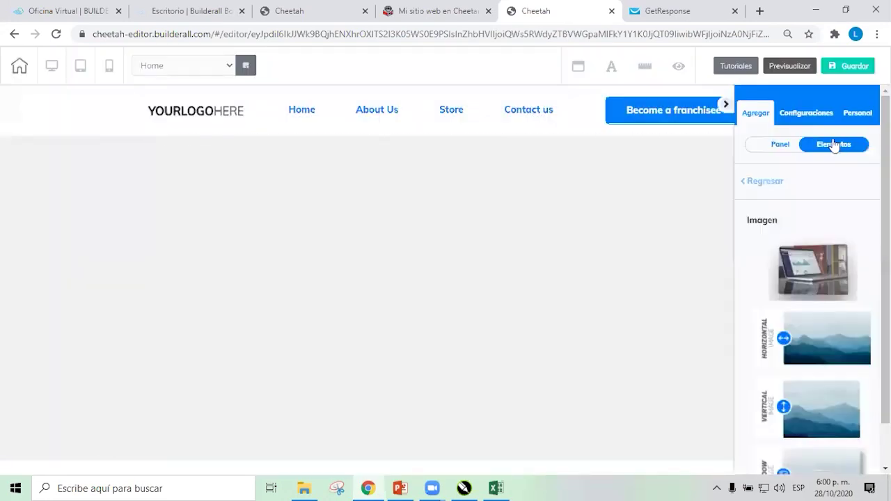
scroll(801, 329, down, 1)
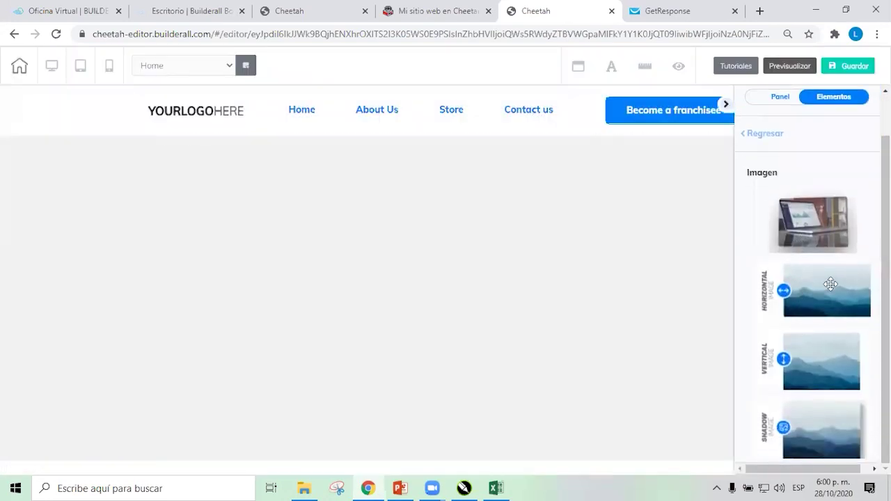
- Place horizontal, vertical and shadow mountain images side by side, aligning the shadow one
drag(832, 280, 336, 184)
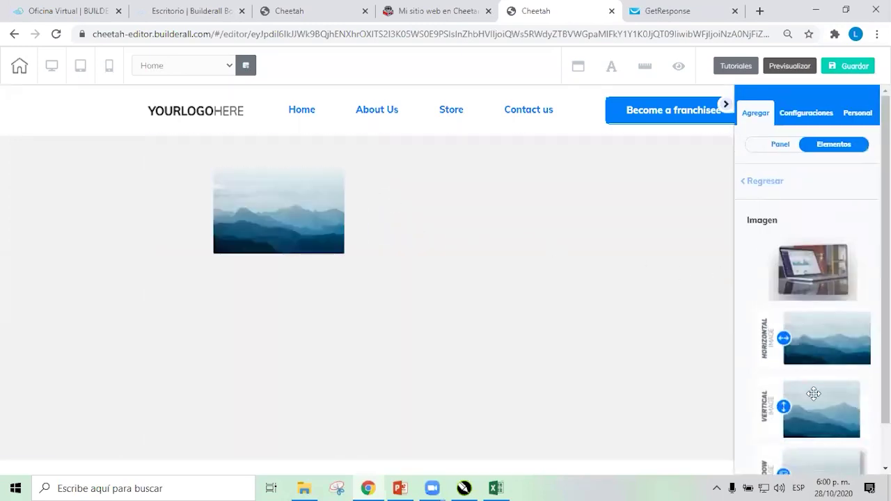
drag(816, 412, 464, 222)
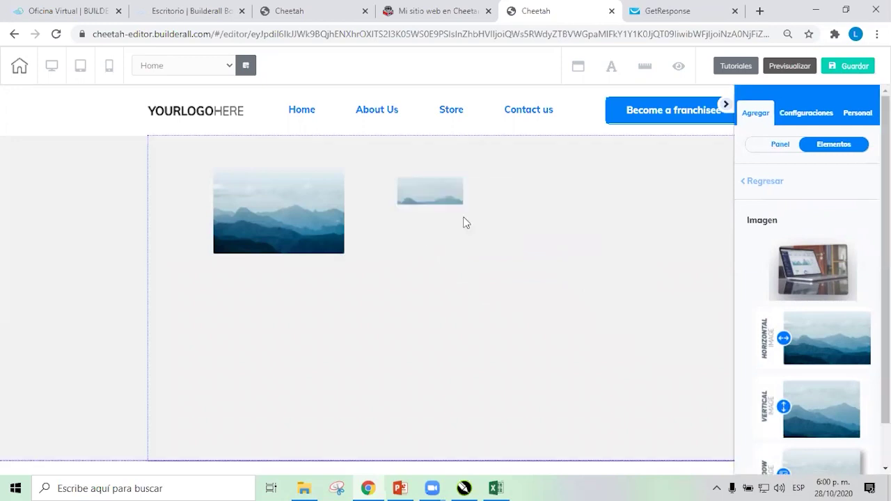
drag(821, 461, 586, 244)
scroll(846, 348, down, 1)
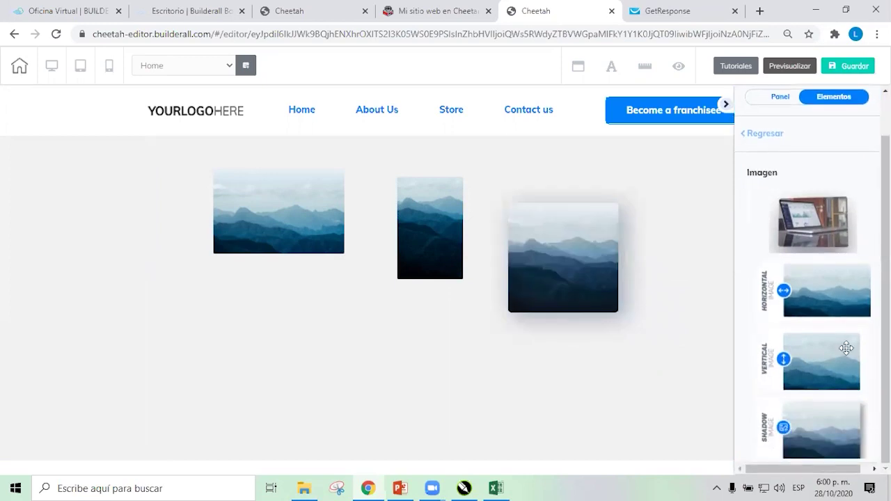
drag(555, 244, 565, 218)
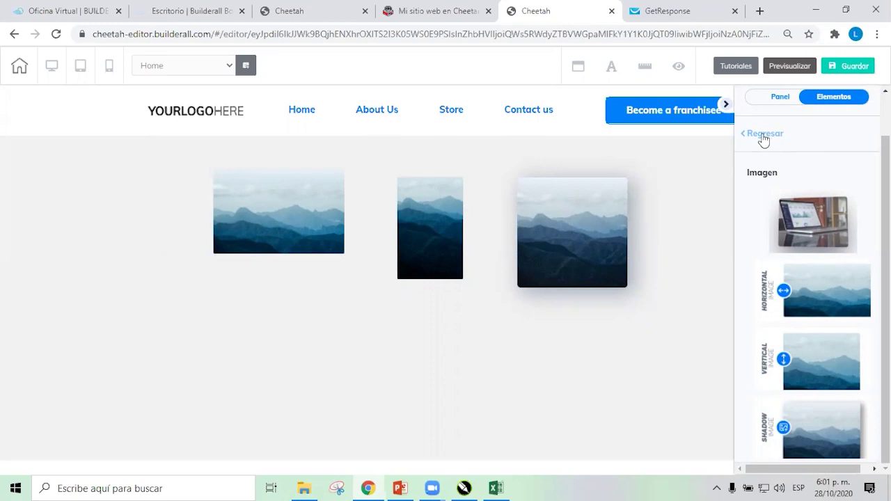
click(764, 134)
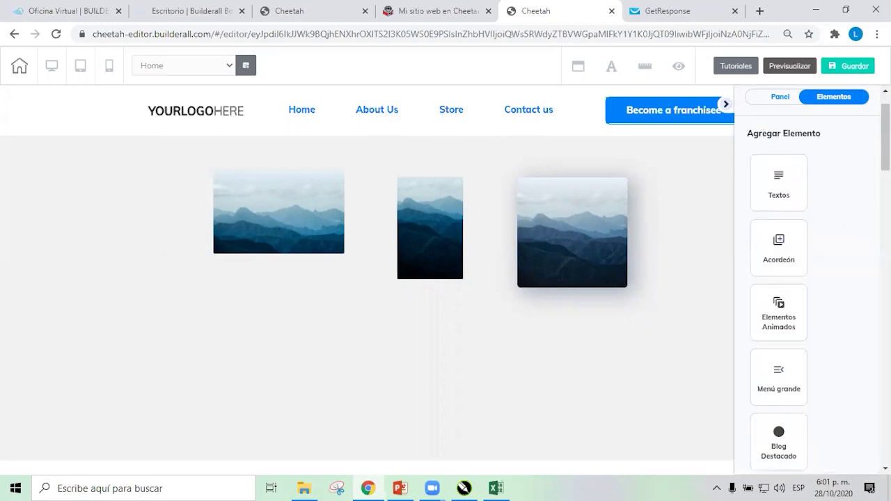
- Add a vertical line and a stretched horizontal line below the mountain images
drag(886, 136, 886, 344)
click(784, 275)
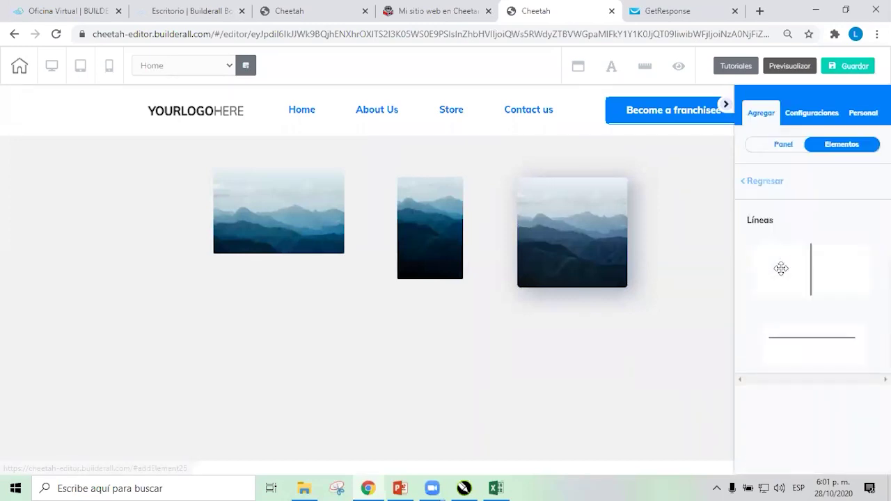
drag(750, 271, 264, 335)
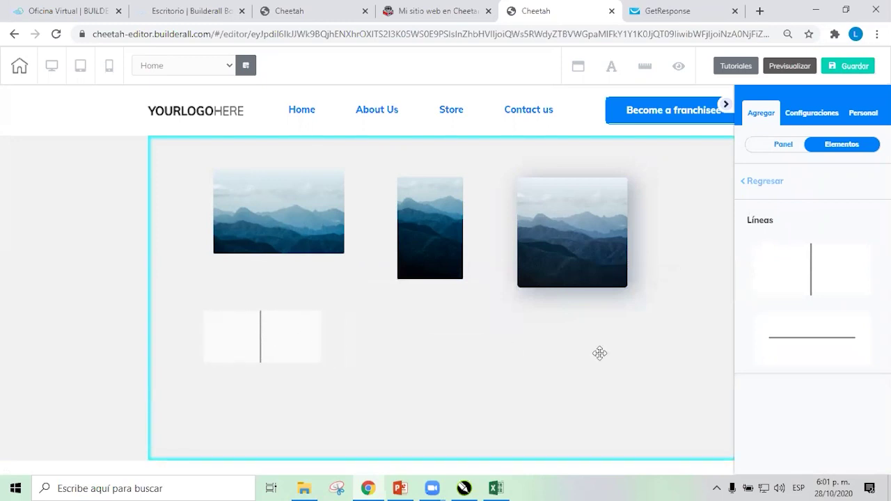
drag(790, 341, 453, 391)
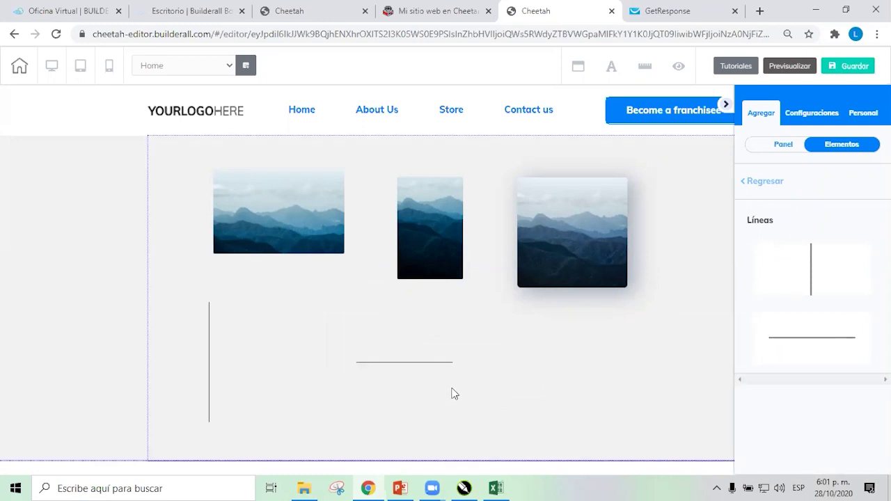
click(414, 363)
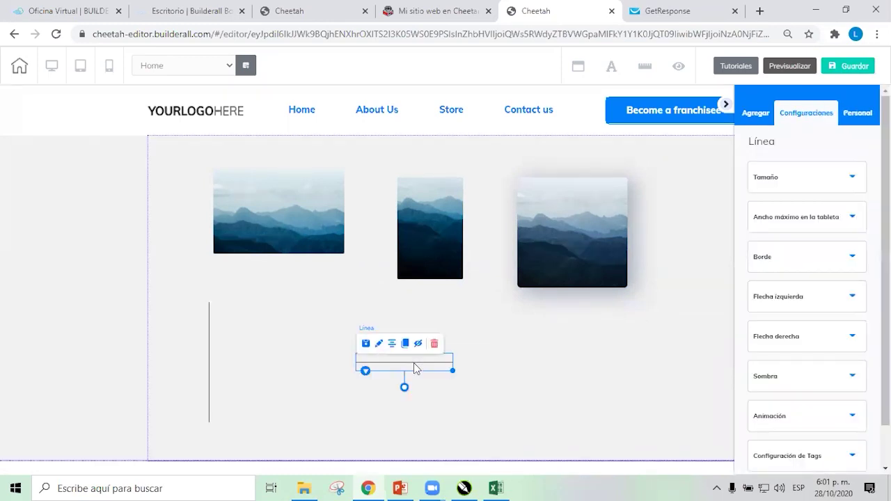
drag(453, 370, 684, 391)
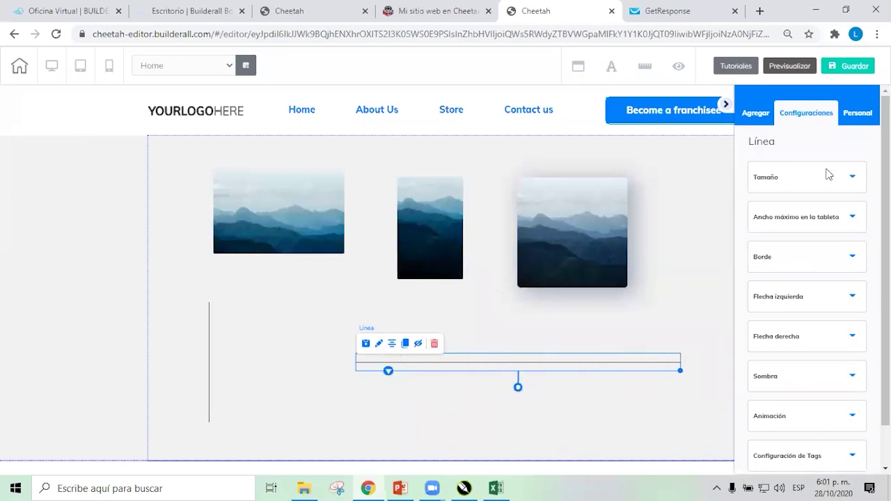
- Give the horizontal line a size 16 left arrowhead and a size 12 right arrowhead
key(Escape)
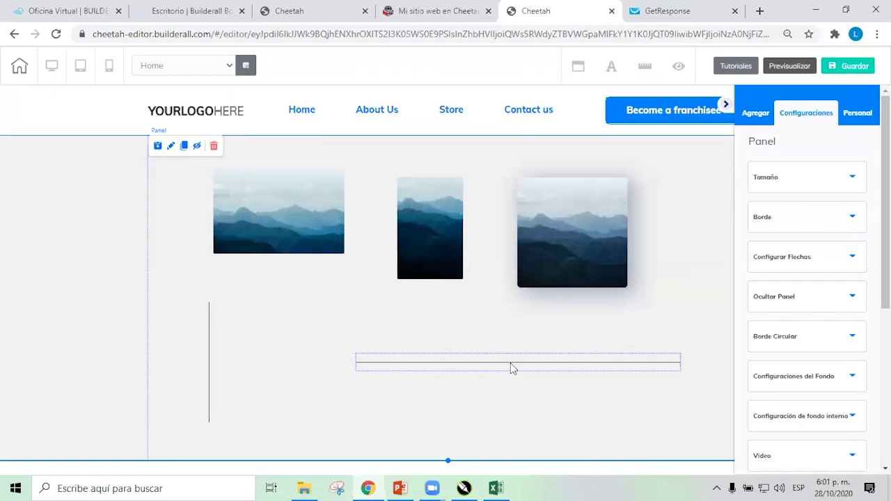
click(555, 356)
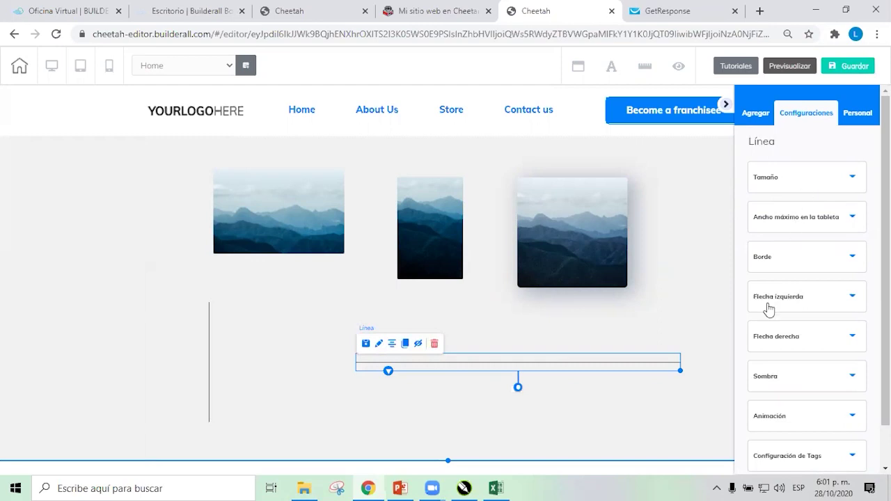
click(816, 298)
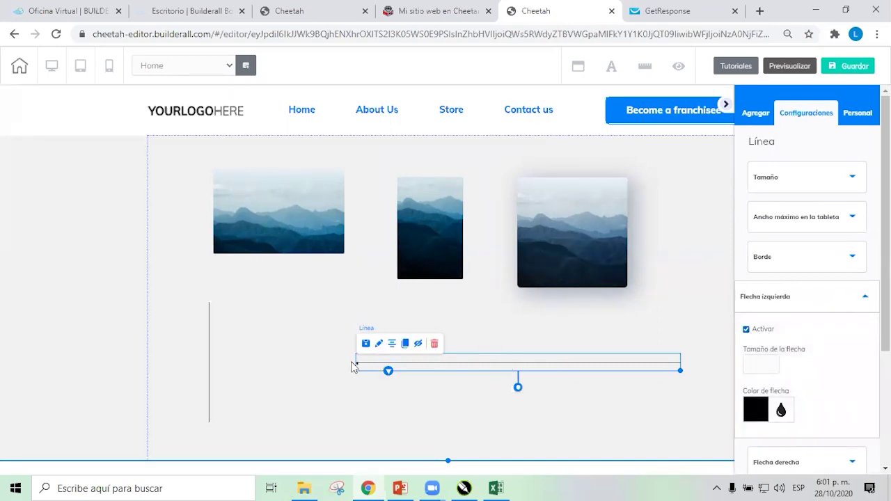
click(773, 361)
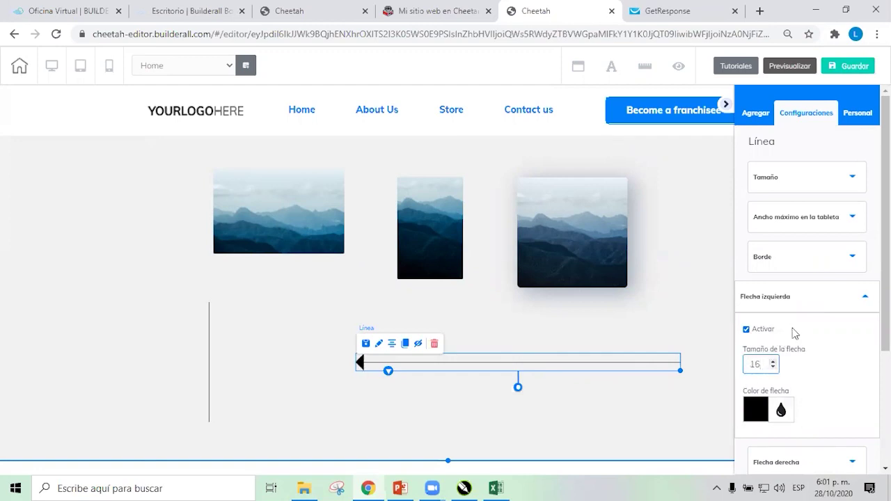
scroll(794, 334, down, 3)
click(796, 290)
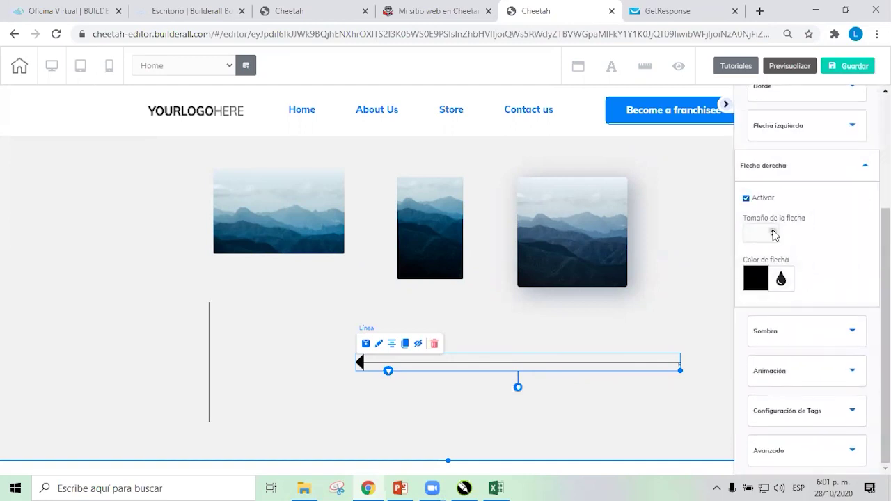
click(773, 232)
click(773, 231)
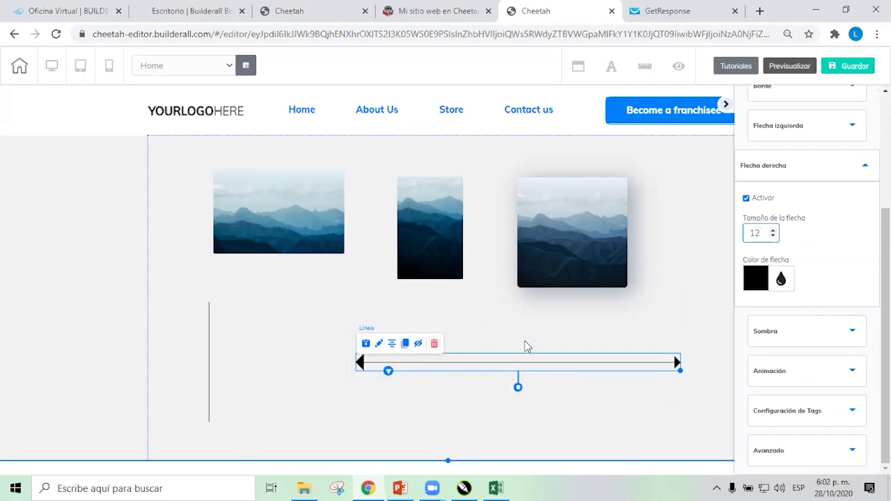
scroll(824, 291, up, 3)
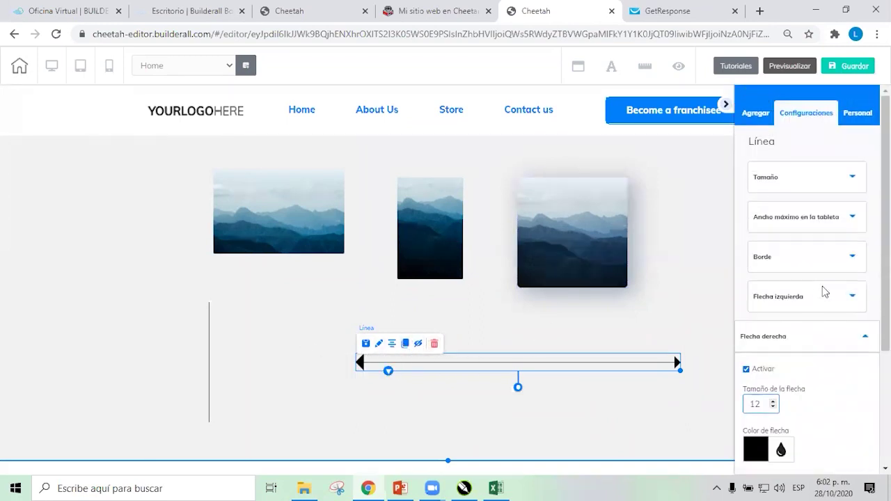
click(757, 117)
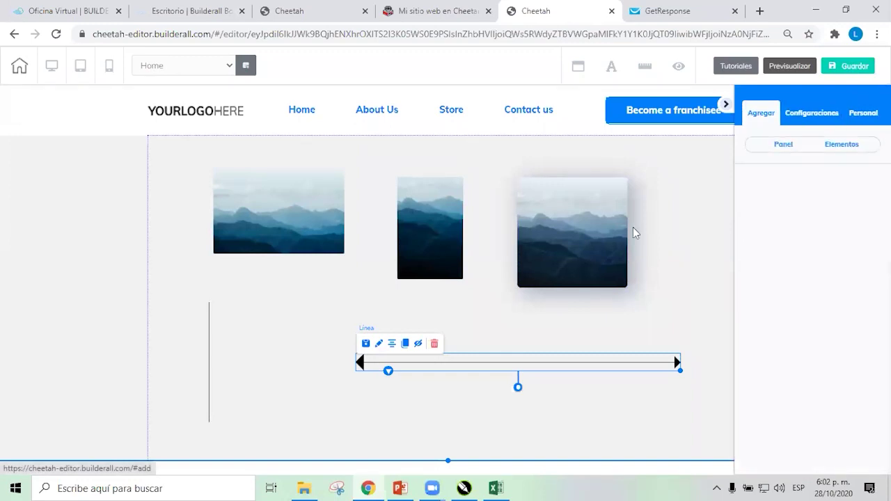
- Delete the arrowed horizontal line and the vertical line, confirming each removal
click(434, 346)
key(Return)
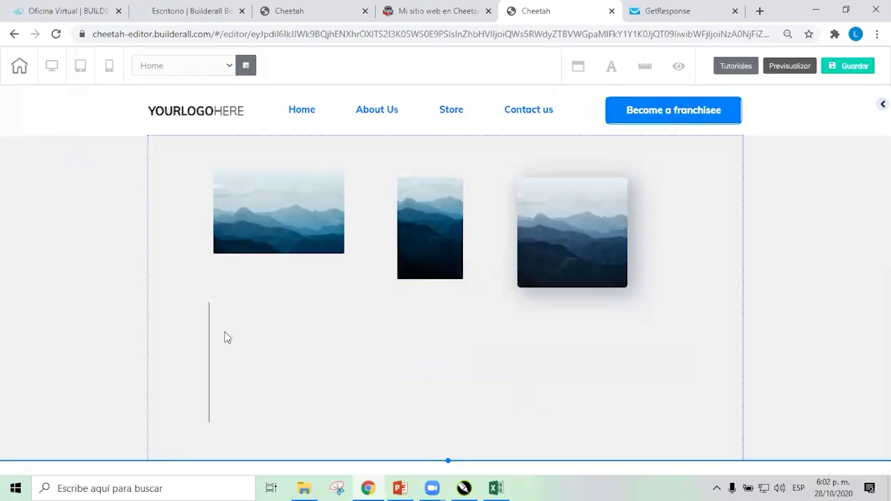
click(210, 335)
click(279, 292)
click(491, 277)
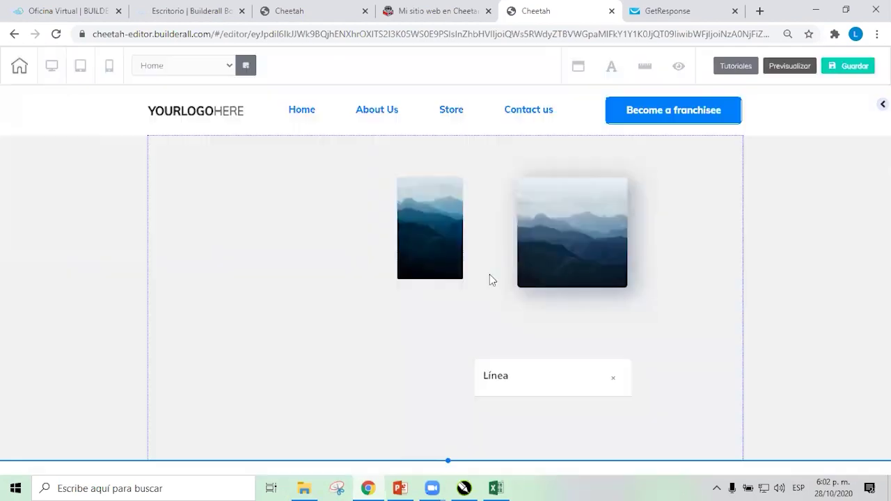
- Delete the remaining tall and square mountain images, confirming each removal
click(440, 228)
click(489, 167)
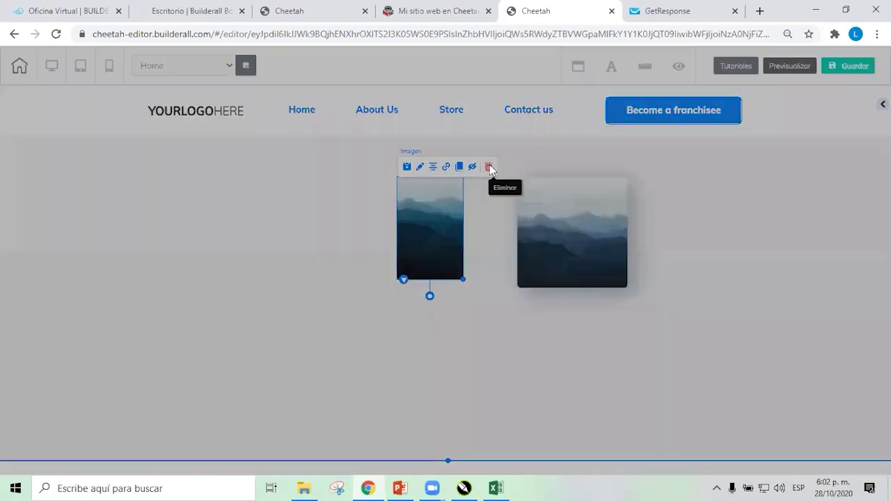
click(505, 276)
click(575, 229)
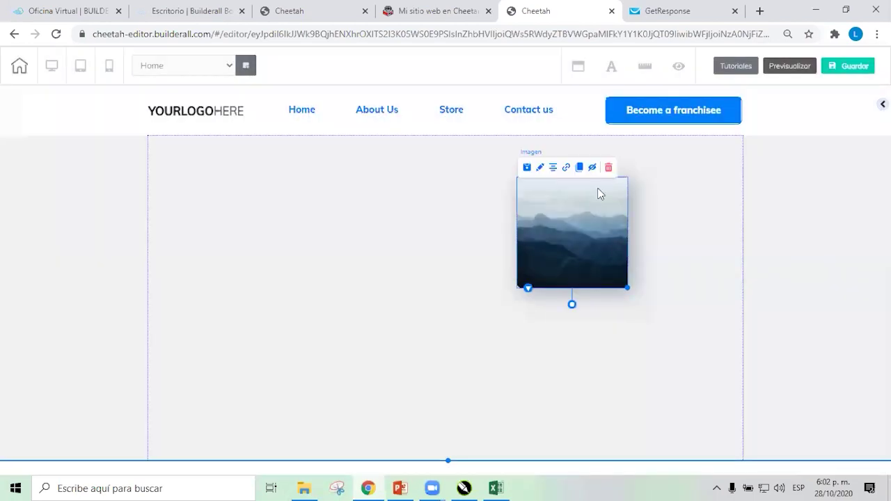
click(609, 168)
click(481, 277)
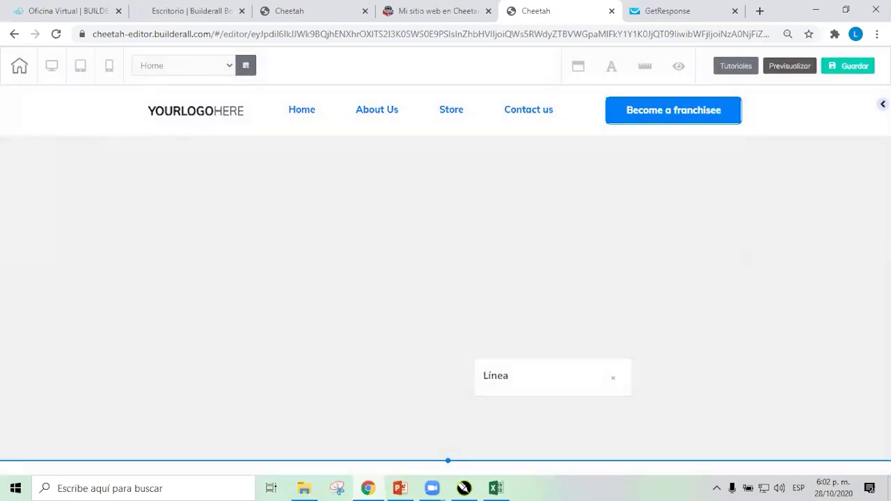
- Drag the five-item checkmark Lorem ipsum list from Listas into the section centre
click(765, 181)
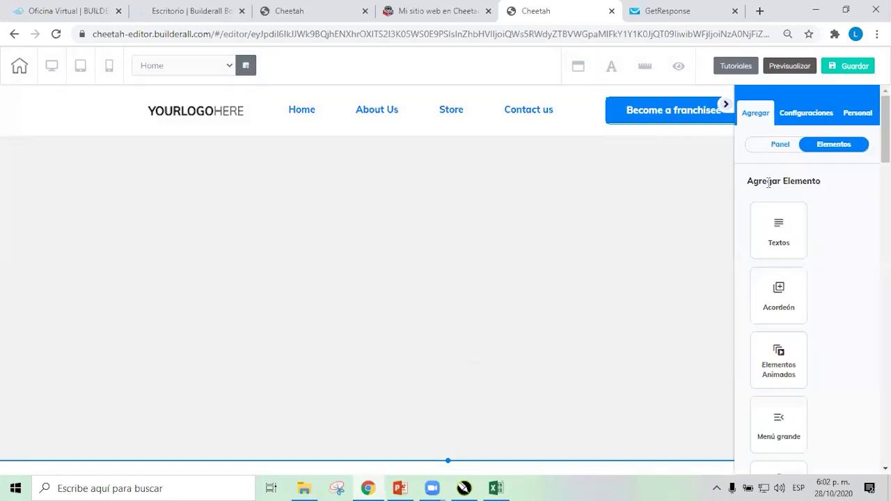
scroll(808, 279, down, 15)
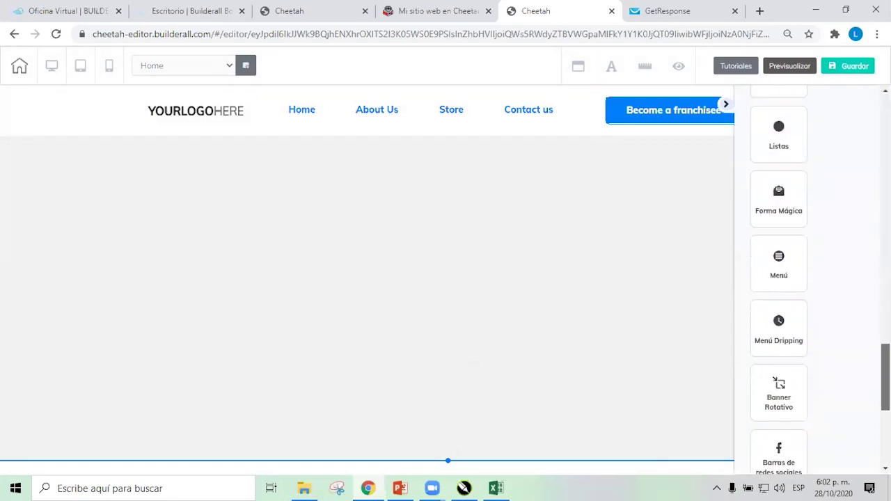
scroll(779, 279, up, 4)
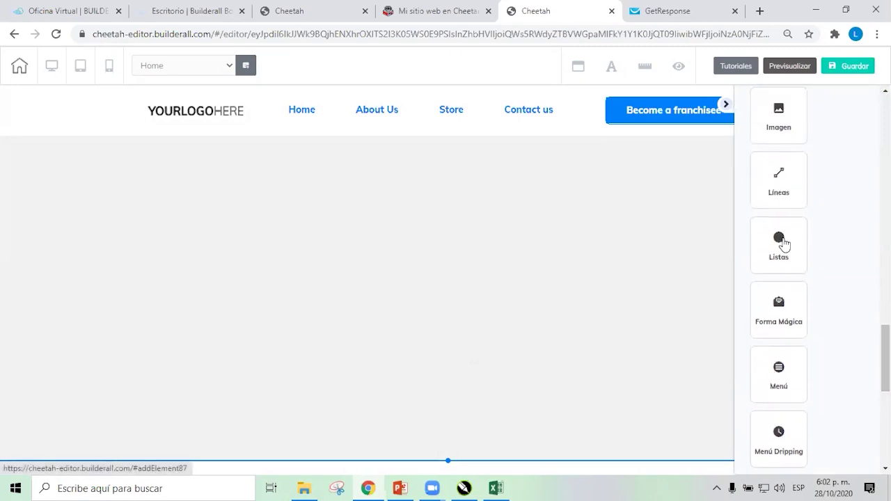
click(783, 242)
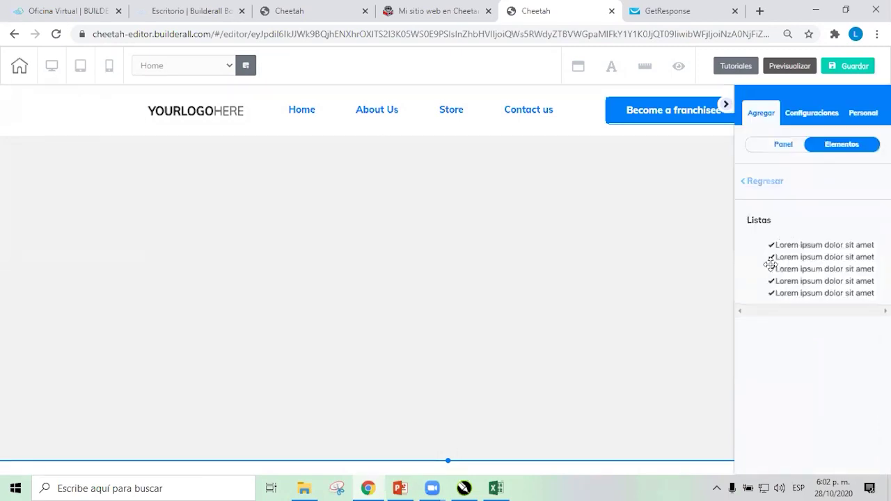
drag(772, 261, 374, 239)
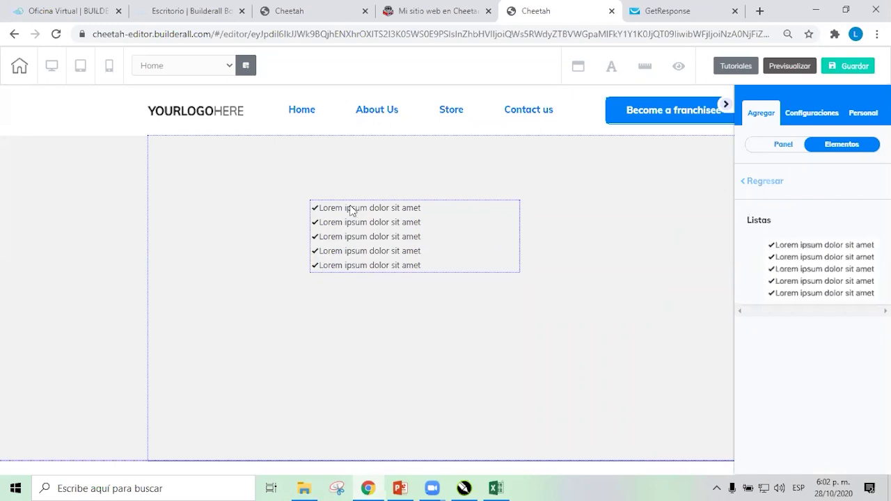
- Replace the list's first item text with 'Cambiar el Texto'
click(352, 211)
click(333, 190)
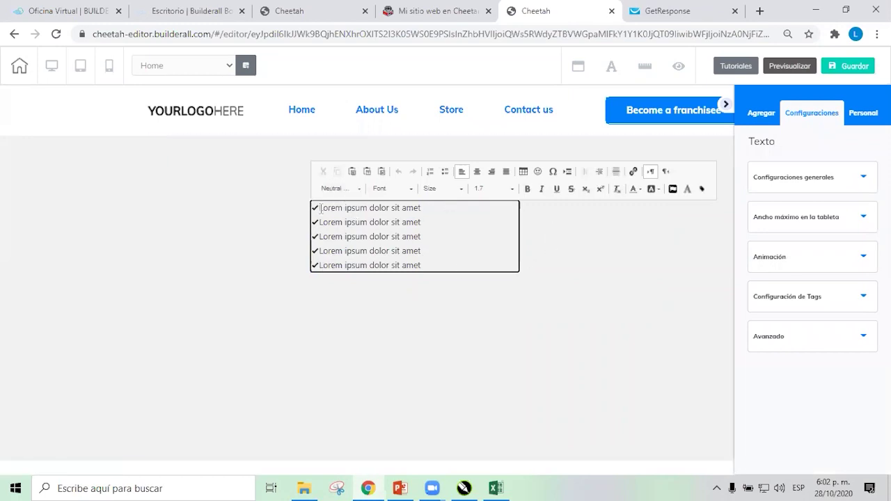
drag(320, 207, 425, 208)
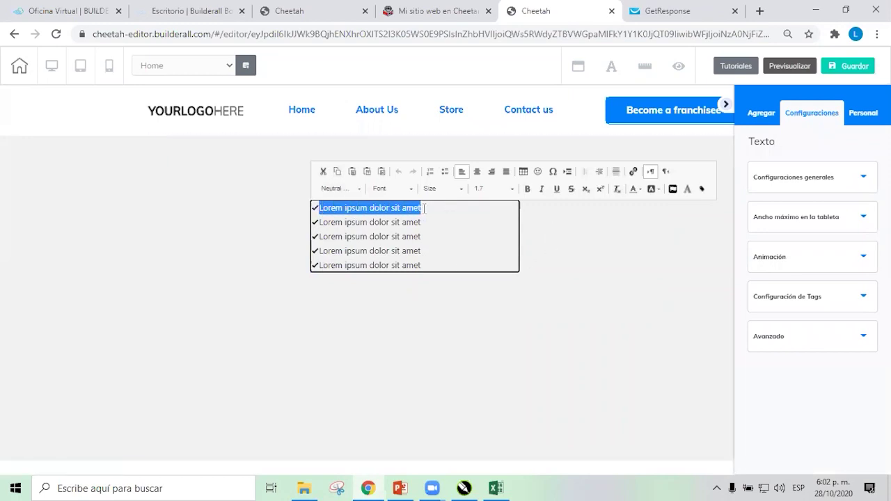
text(Cambiar el Texto)
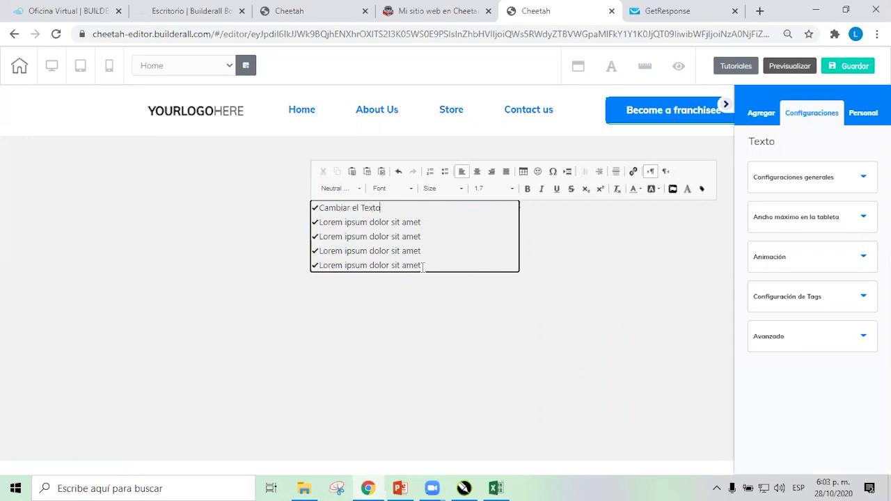
- Delete the fifth list line so four items remain, keeping 'Cambiar el Texto' first
drag(423, 266, 355, 269)
key(BackSpace)
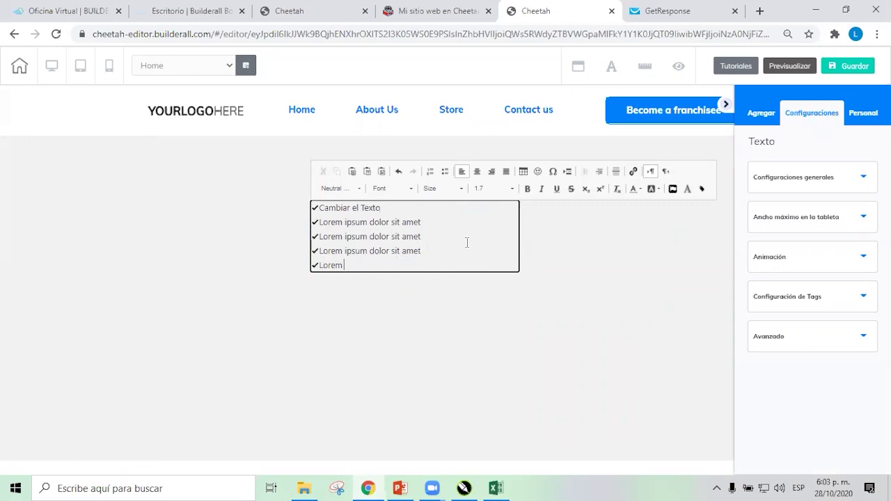
key(ctrl+i)
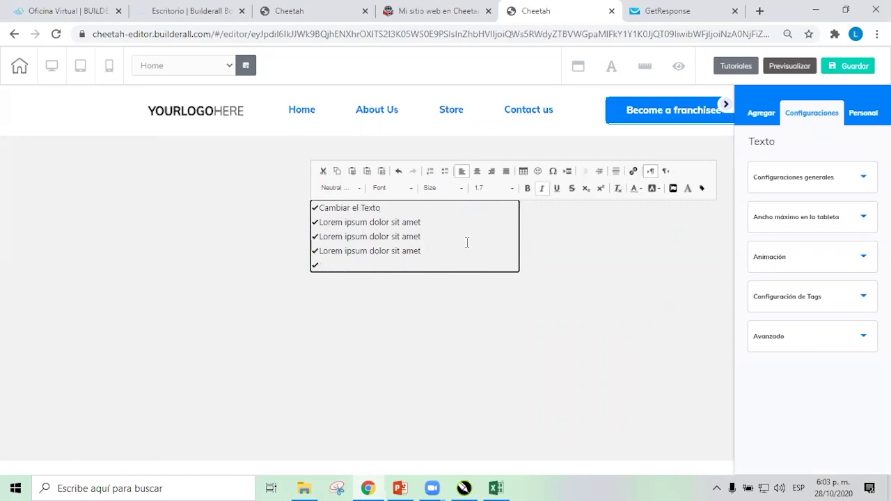
key(BackSpace)
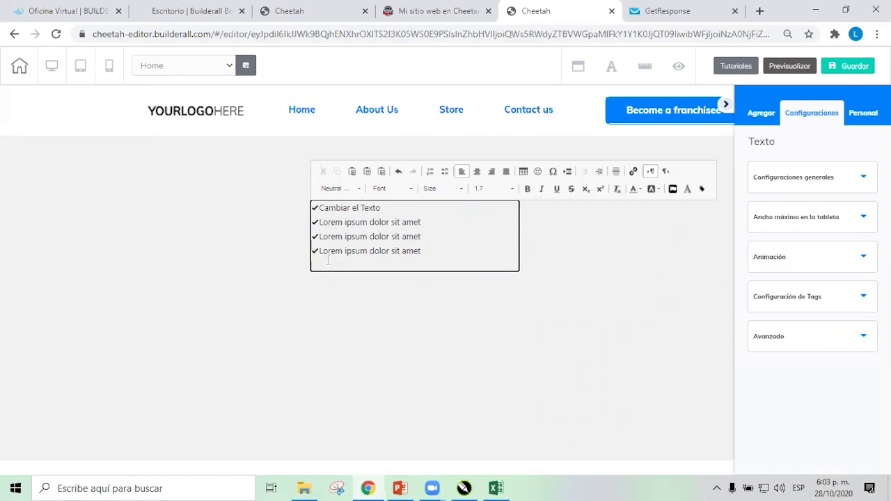
key(BackSpace)
key(BackSpace)
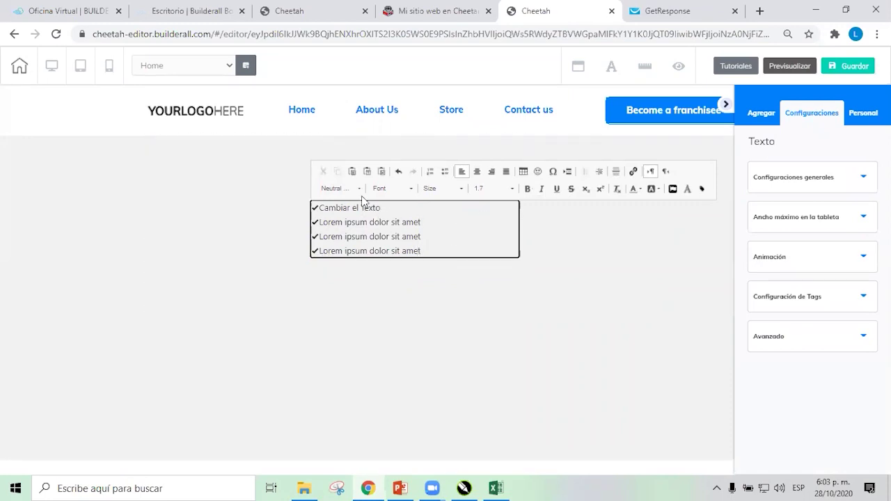
key(ctrl+z)
drag(320, 207, 380, 207)
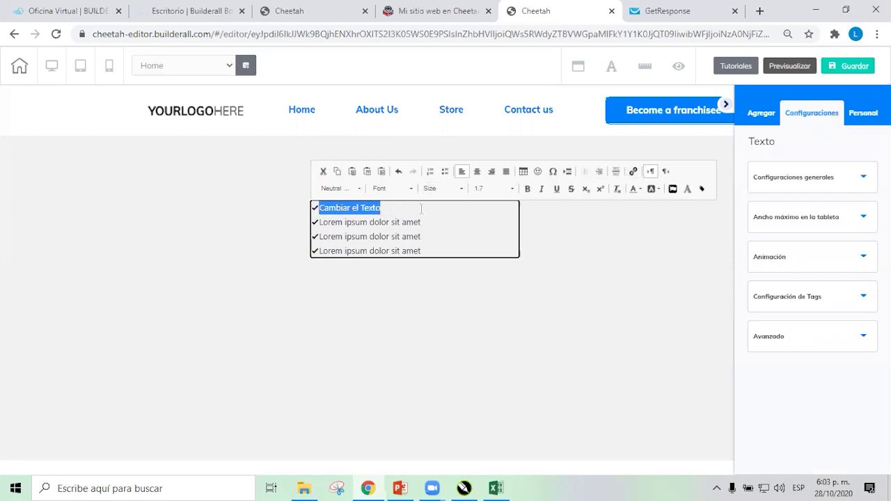
- Format the first list item, Cambiar el Texto, as bold italic and colour it red
click(527, 189)
click(541, 189)
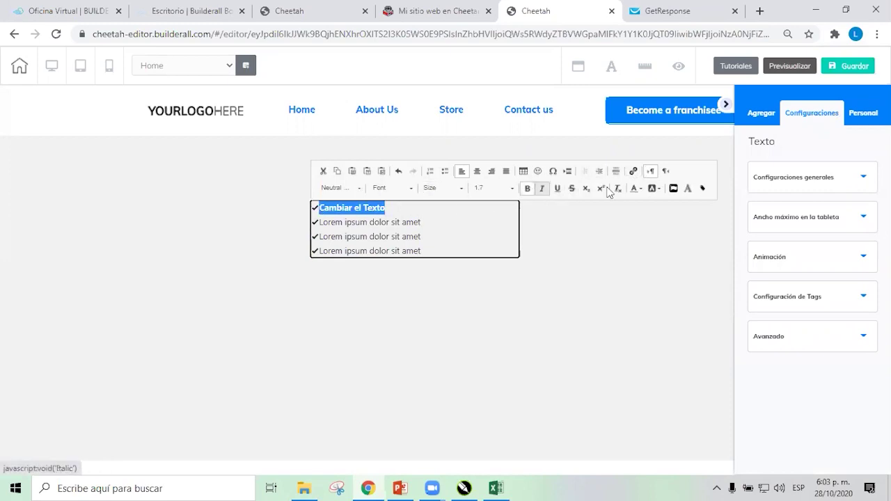
click(641, 188)
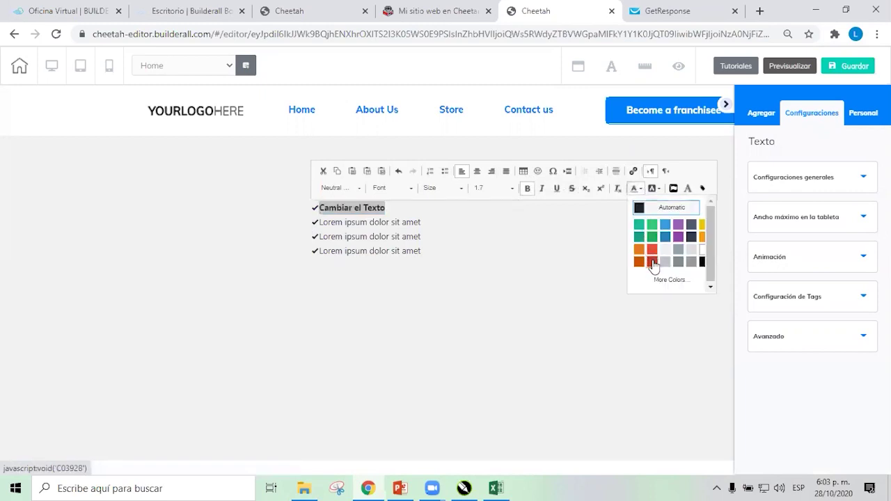
click(653, 262)
click(389, 238)
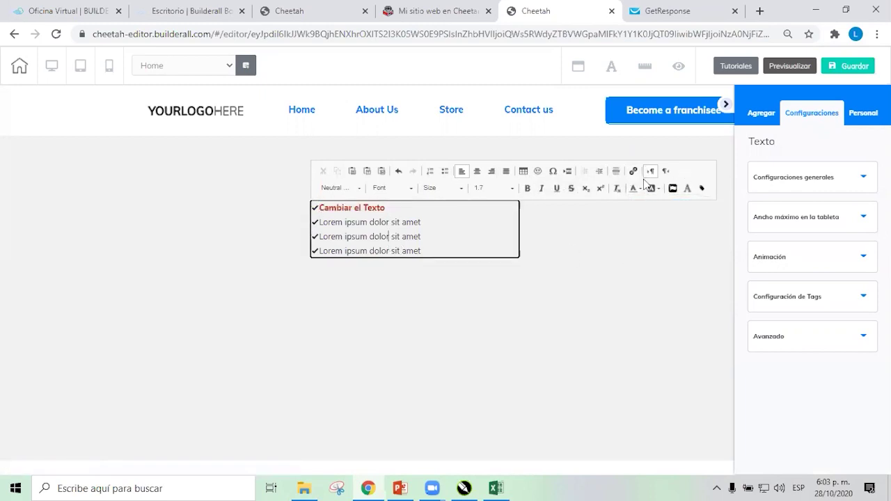
- Select the checkmark list text box and delete it from the Home page
click(457, 220)
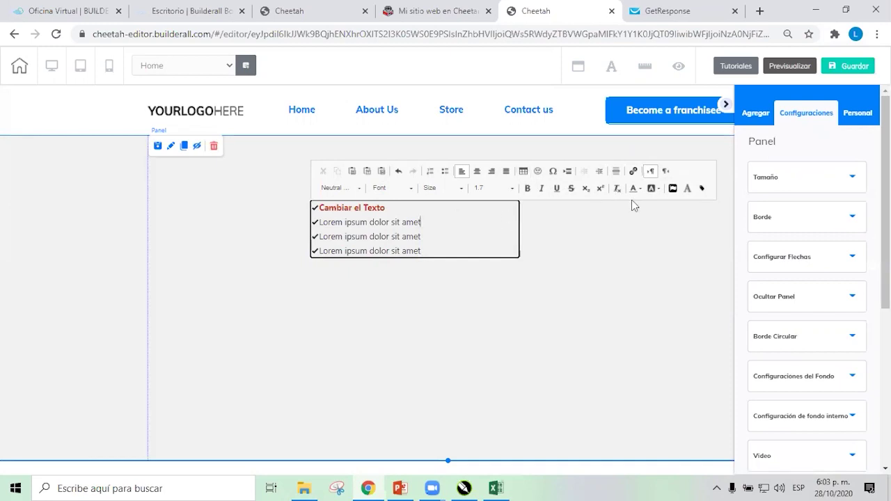
click(511, 263)
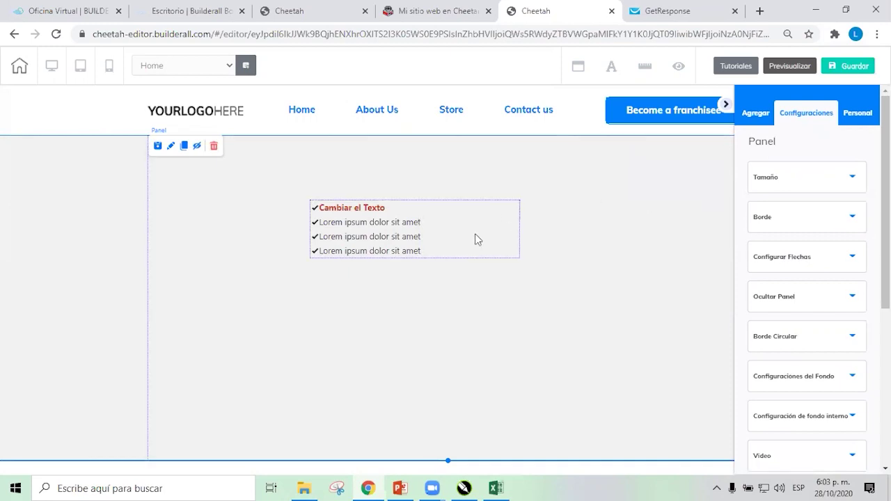
click(436, 243)
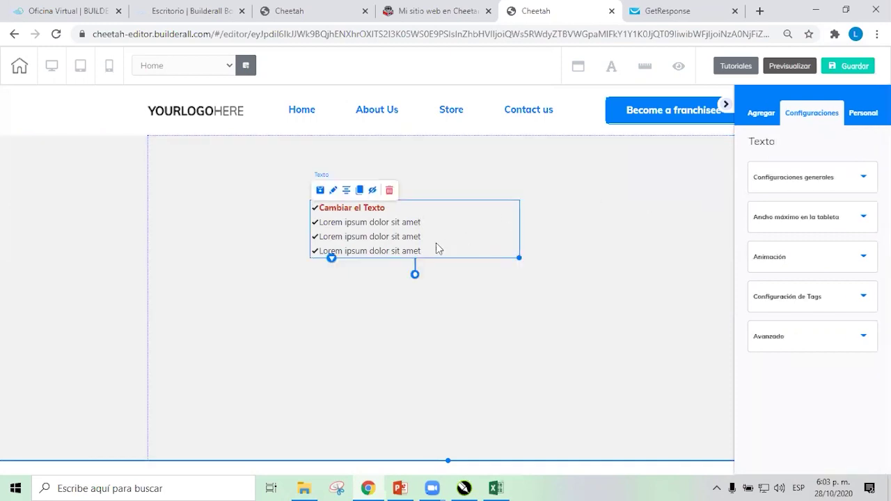
click(389, 190)
click(487, 274)
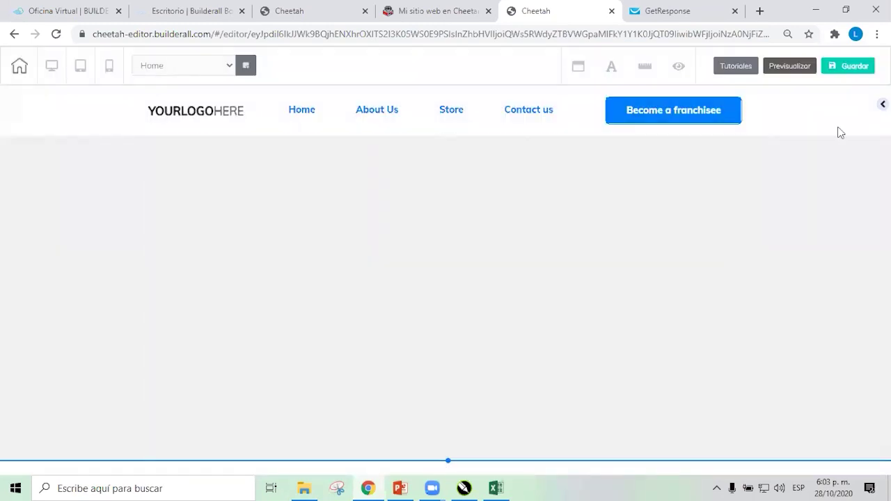
- Drop the Forma Mágica contact form into the empty section, nudge it up, and select it
click(768, 184)
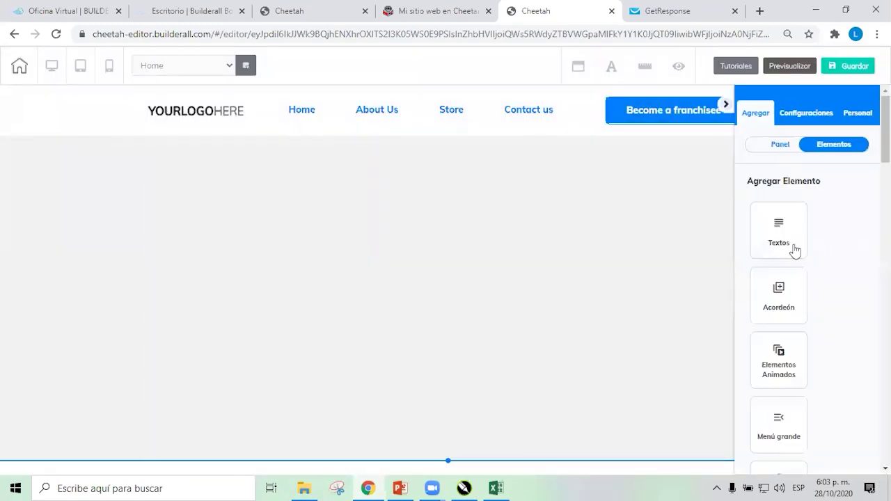
scroll(795, 250, down, 10)
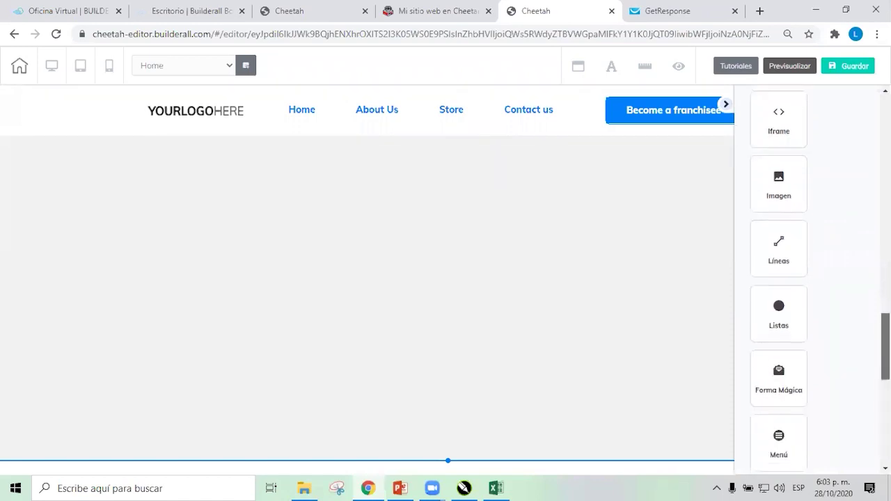
scroll(778, 240, down, 3)
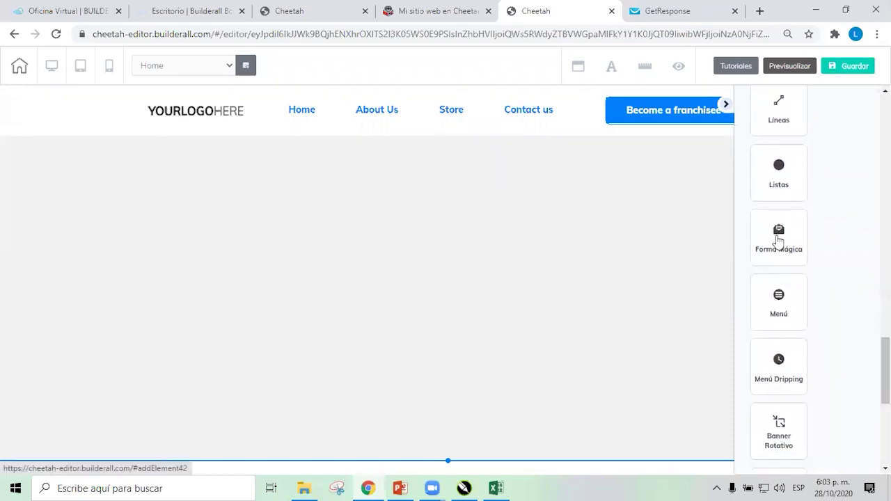
click(779, 240)
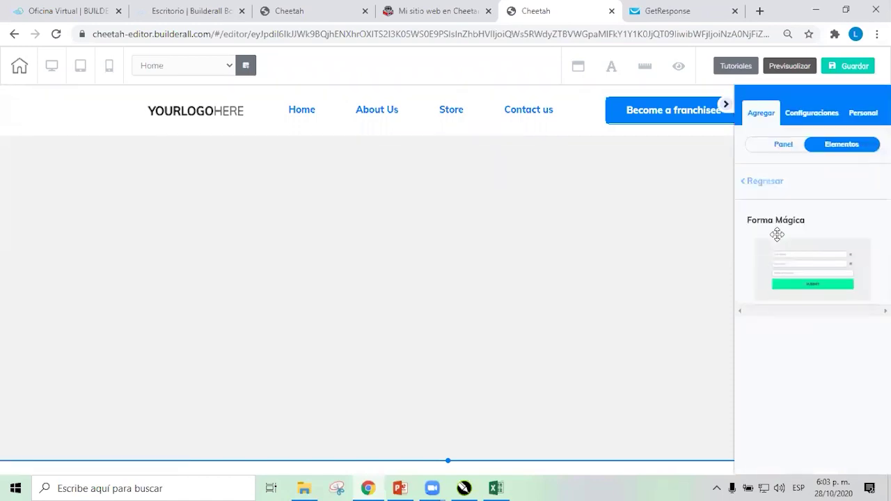
drag(820, 277, 418, 275)
drag(418, 275, 419, 278)
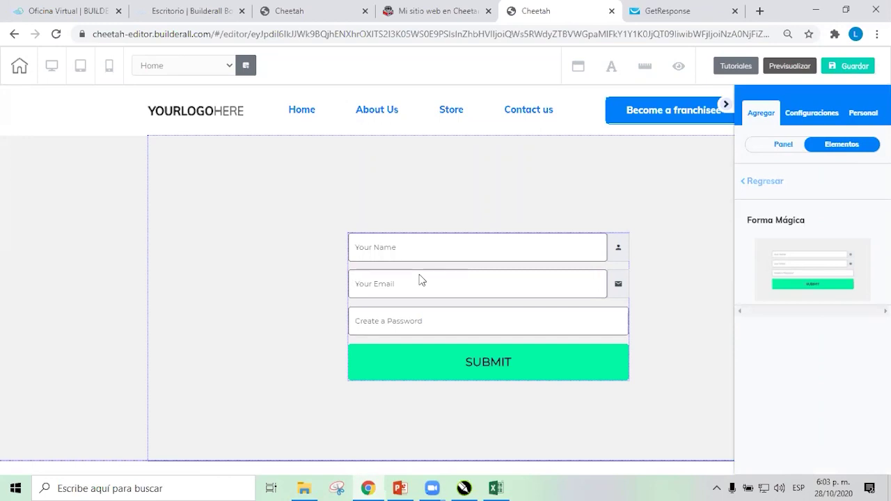
drag(420, 279, 416, 255)
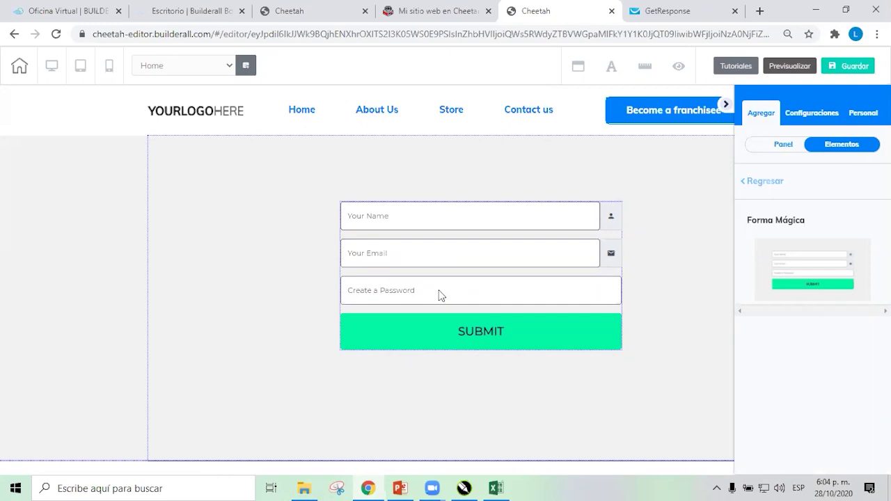
click(439, 295)
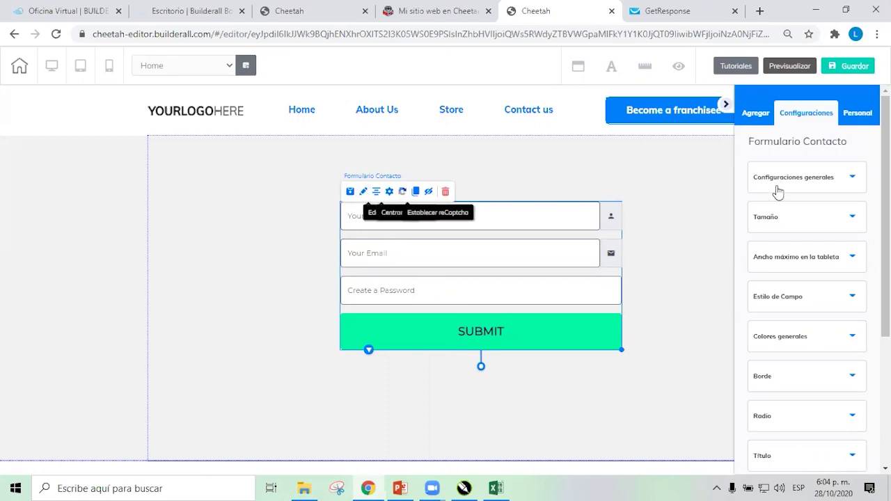
- Try Formulario Horizontal and Mostrar etiqueta, leaving the form vertical without field labels
scroll(778, 192, down, 1)
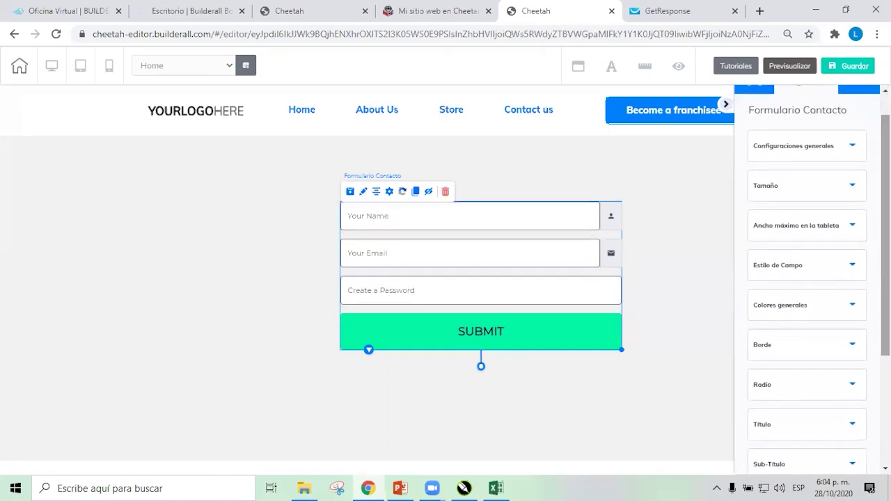
click(854, 148)
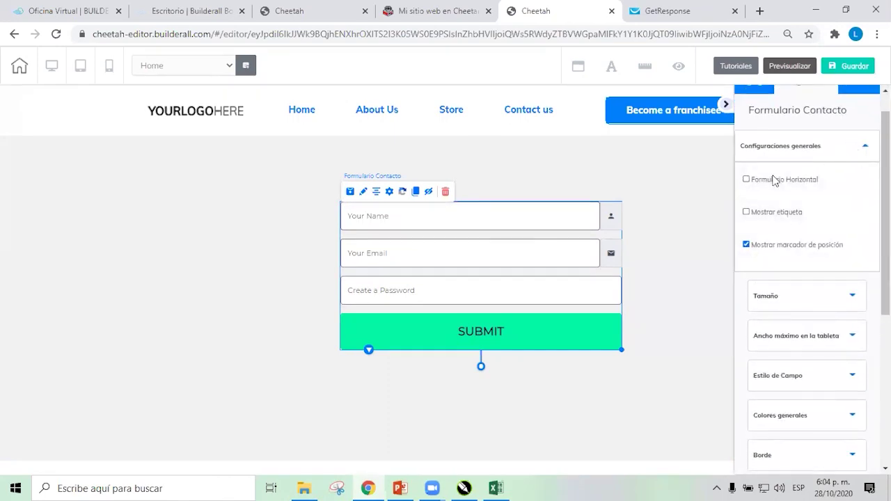
click(747, 182)
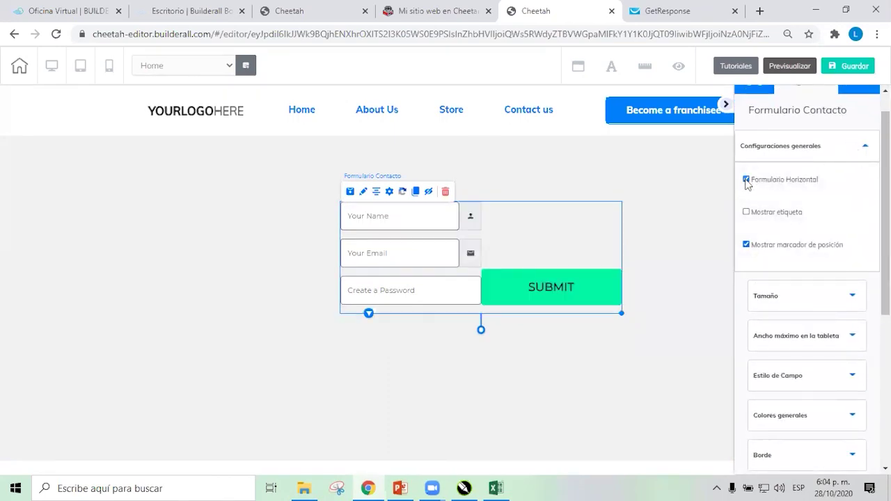
click(747, 181)
click(746, 213)
click(747, 213)
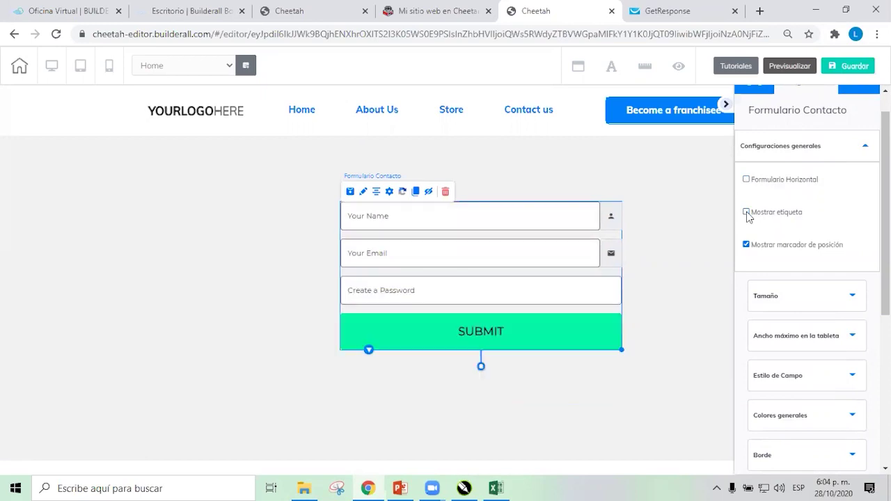
- Replace the button's Título text SUBMIT with Enviar
scroll(808, 279, down, 6)
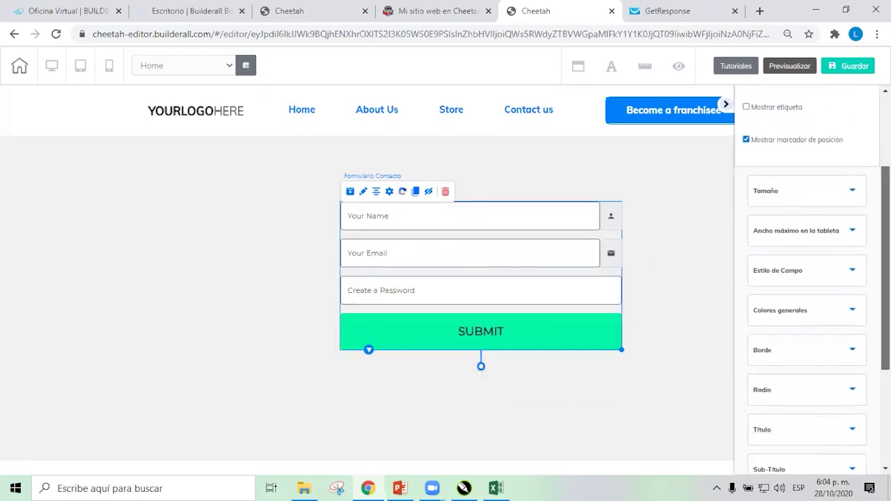
scroll(806, 292, down, 1)
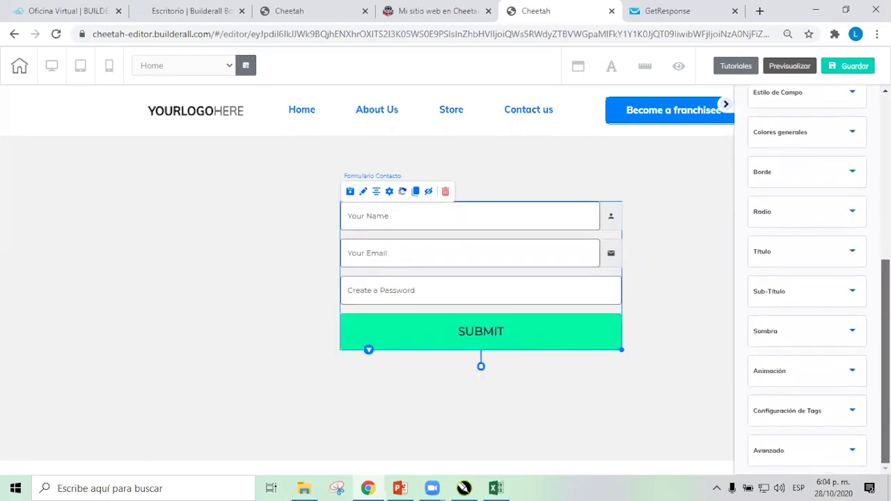
click(798, 253)
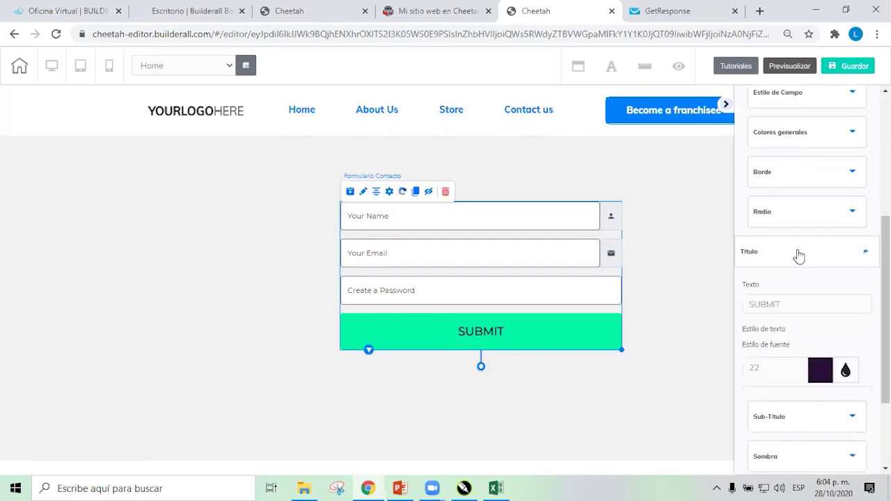
drag(782, 305, 717, 307)
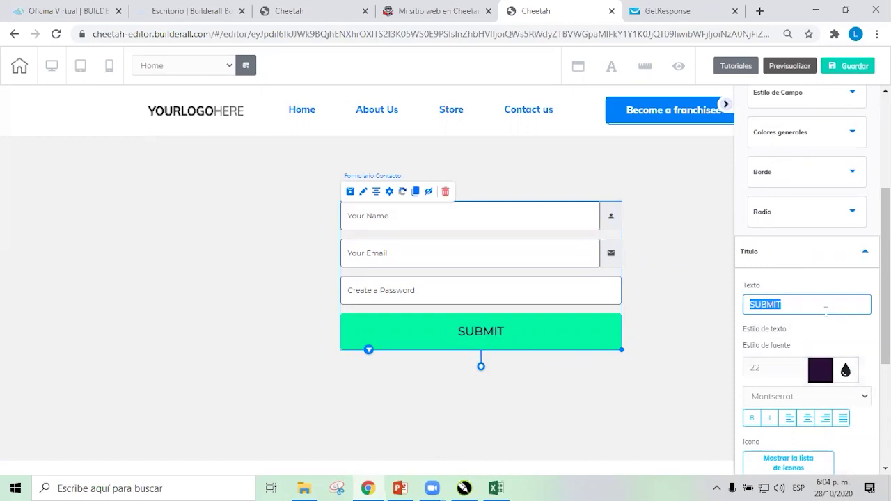
text(Enviatr)
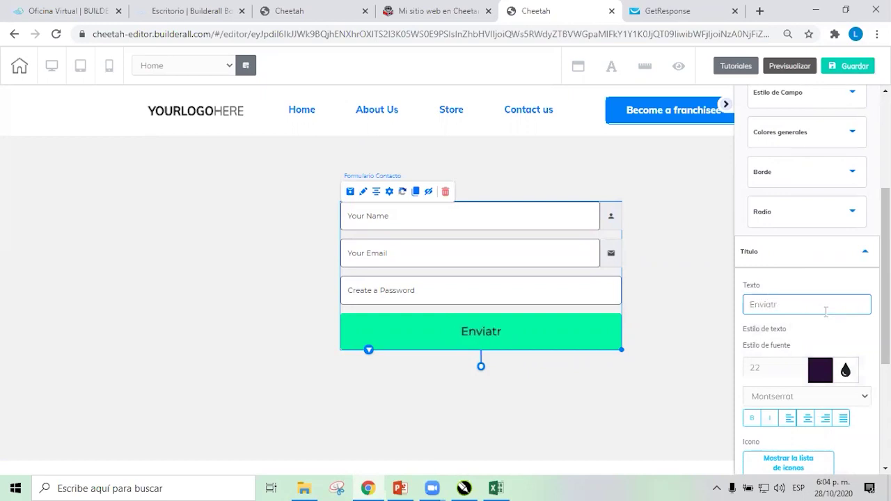
key(BackSpace)
key(BackSpace)
text(r)
scroll(790, 246, down, 3)
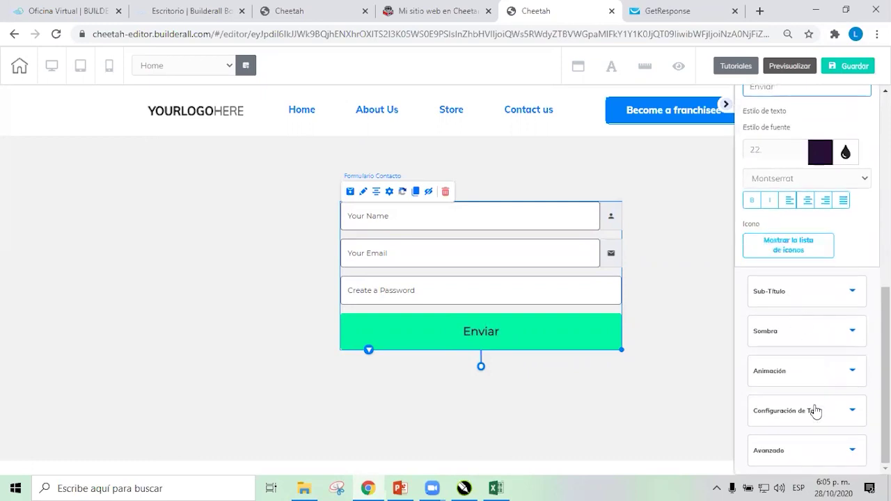
scroll(808, 272, up, 5)
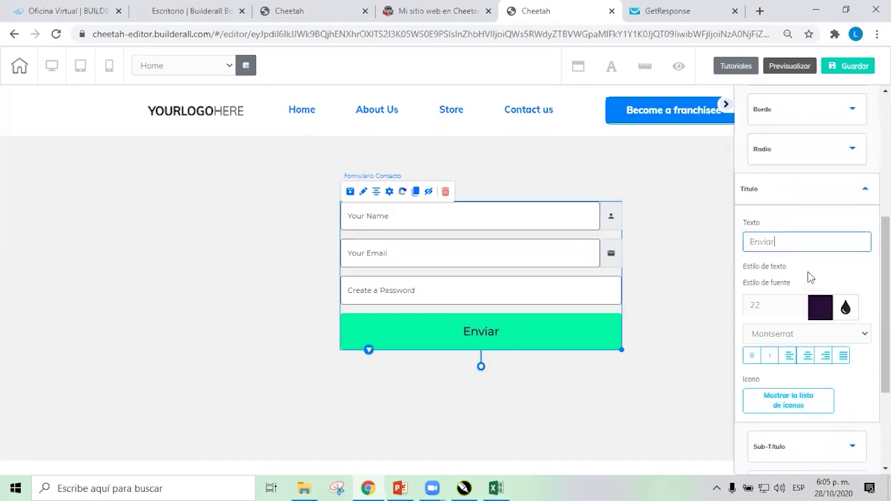
- Browse the form's Email, Campos and Acción tabs, cancel without saving, then start deleting the form
click(391, 194)
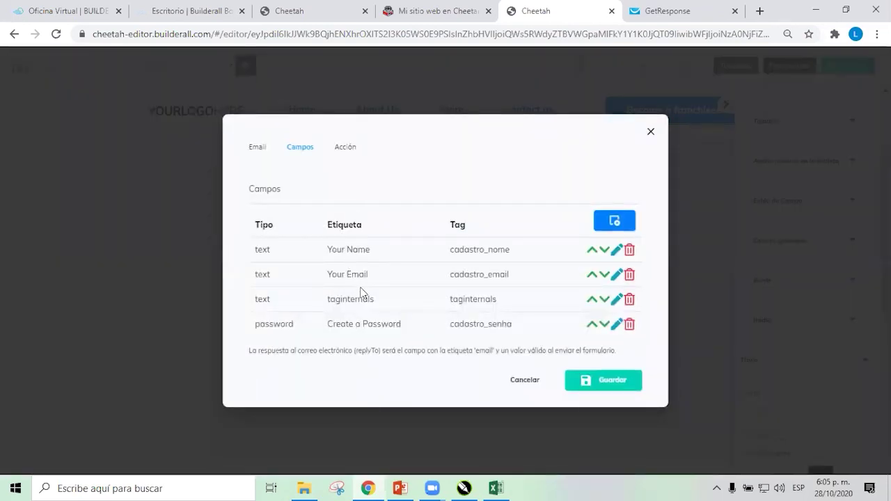
click(258, 149)
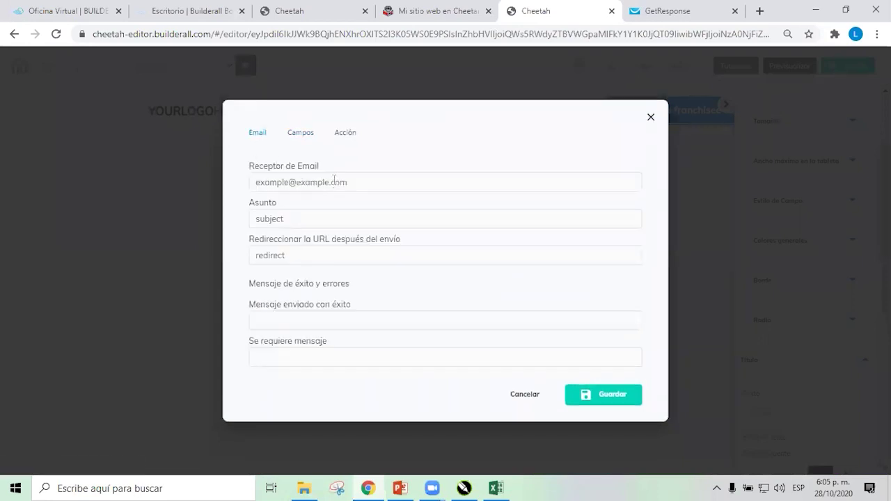
click(301, 133)
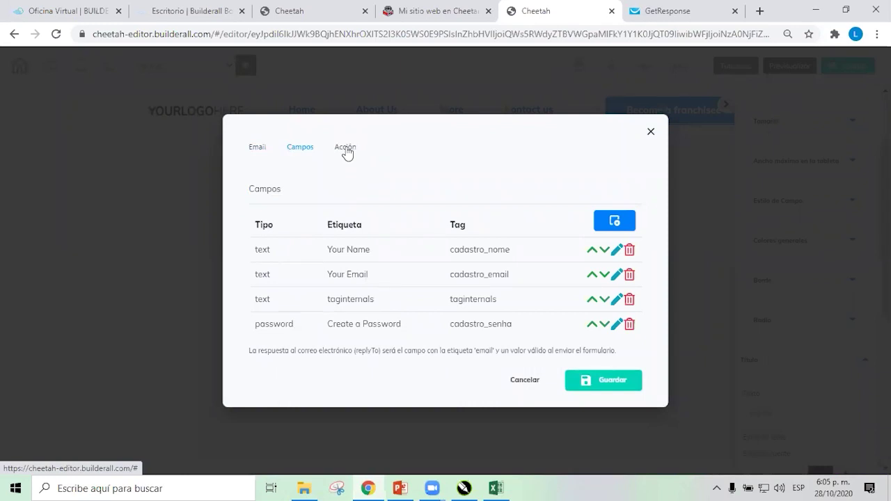
click(346, 149)
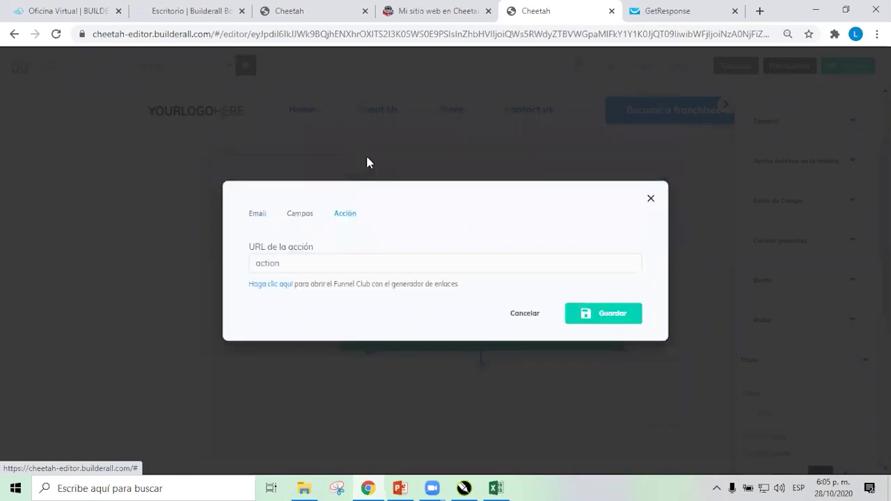
click(306, 216)
click(253, 148)
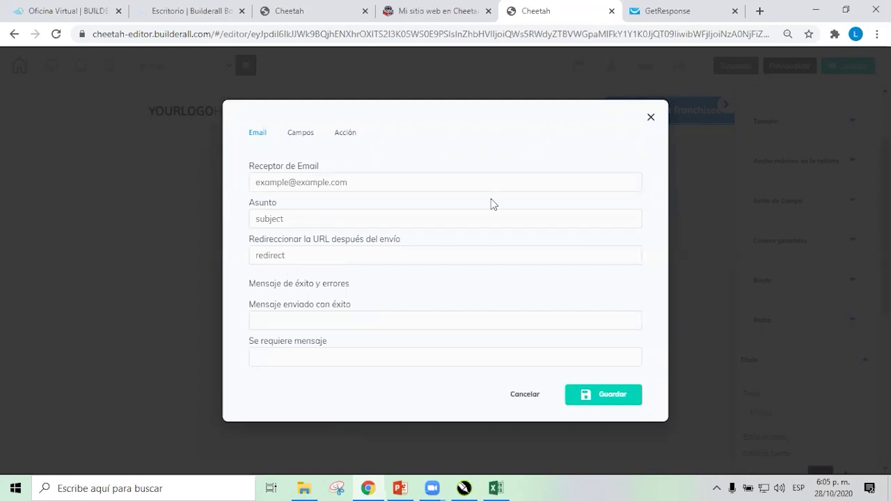
click(525, 397)
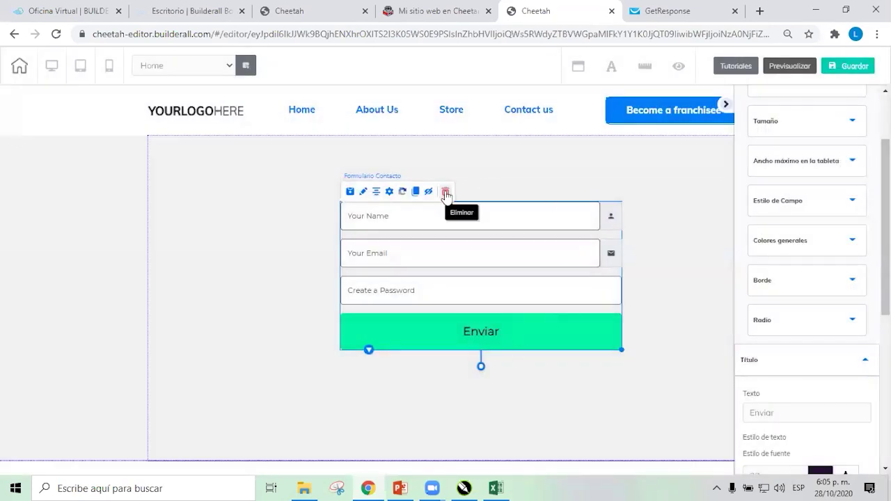
click(446, 193)
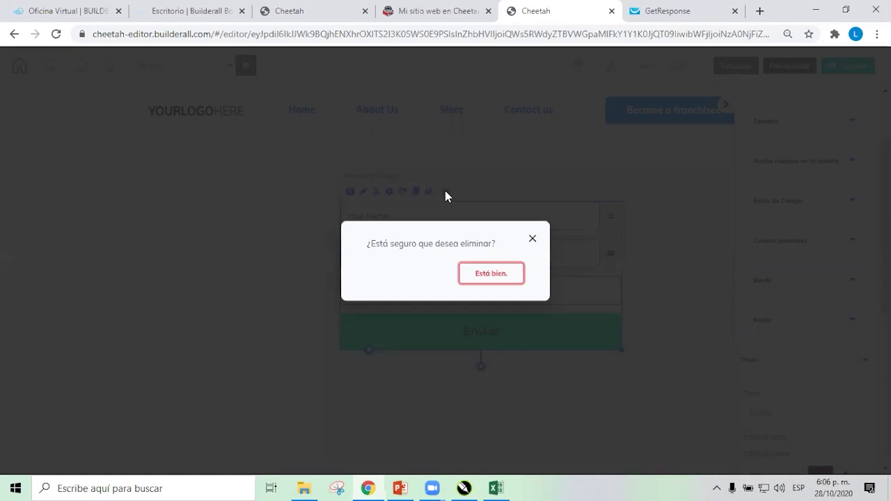
- Confirm deletion of the Forma Mágica contact form, leaving the section below the header empty
click(480, 277)
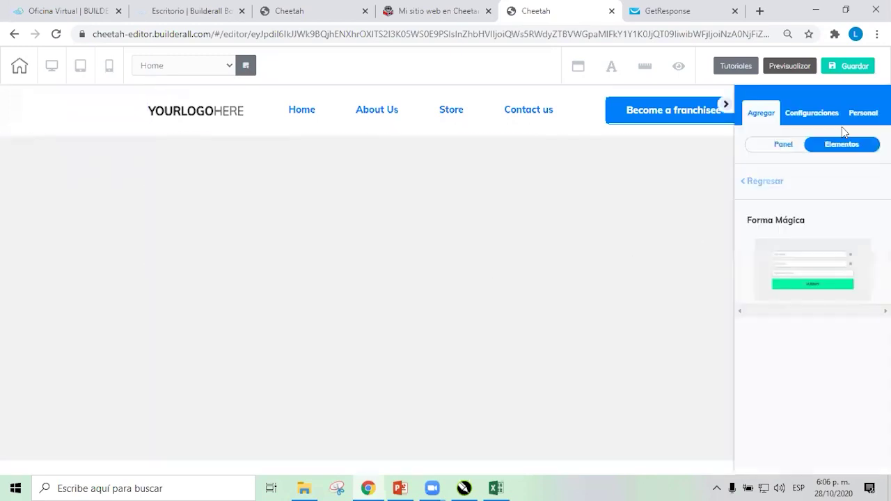
- Drop the purple Menú style (Home, About, Services, Projects, Contact Us) into the empty section
click(762, 182)
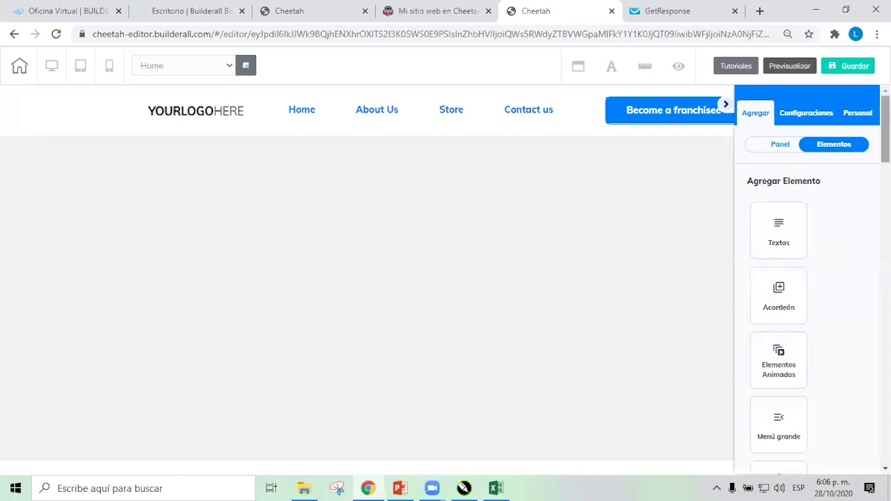
scroll(778, 278, down, 10)
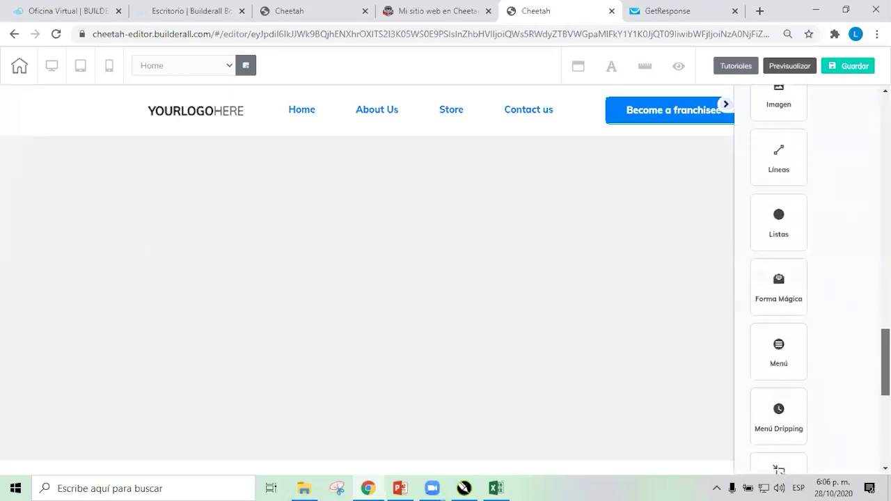
scroll(833, 265, down, 3)
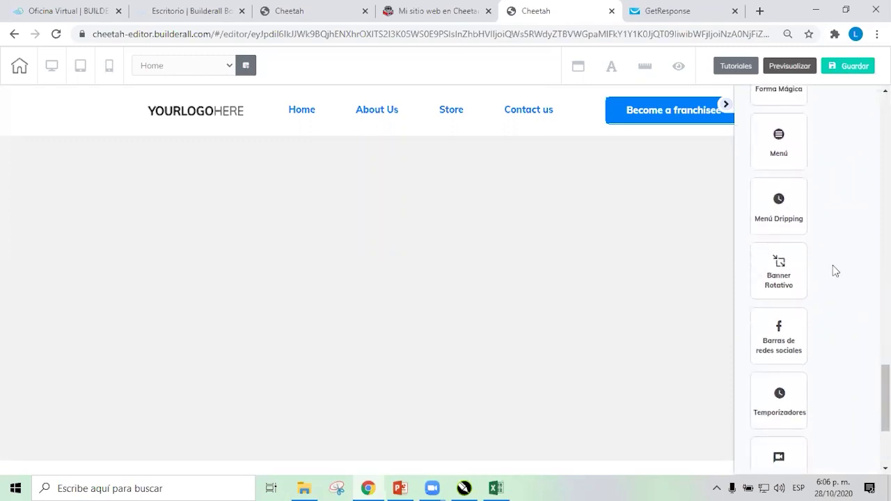
click(779, 140)
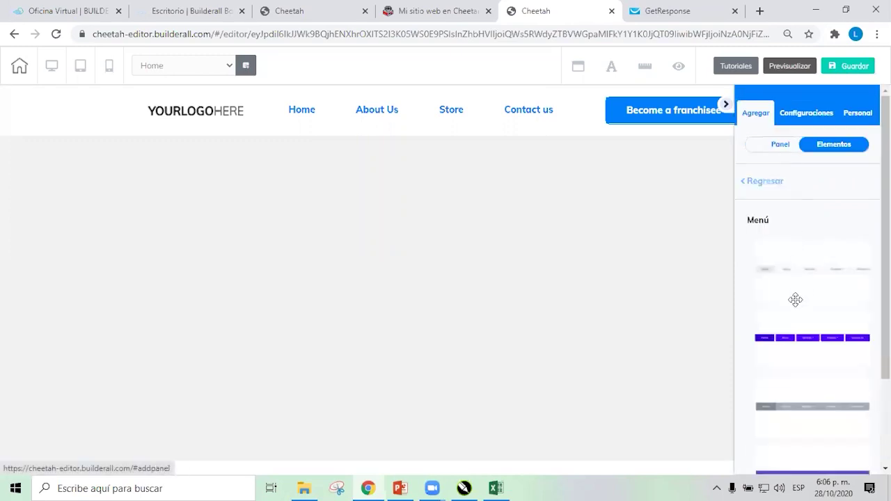
scroll(803, 255, down, 2)
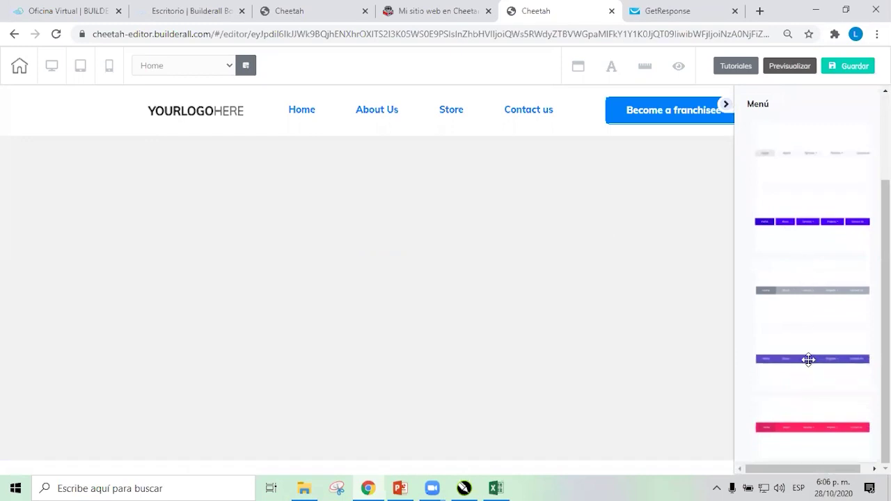
drag(809, 359, 418, 260)
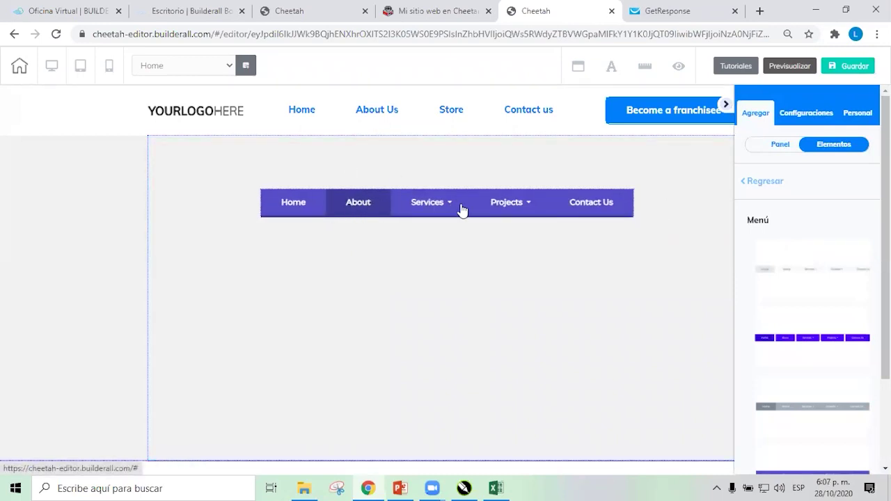
- Select the new purple menu and move it near the top of the section
click(296, 206)
click(424, 203)
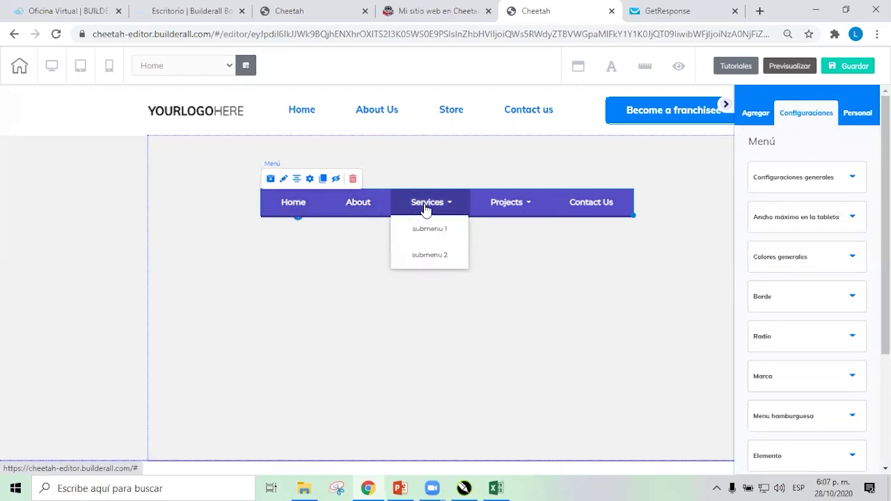
key(ctrl+z)
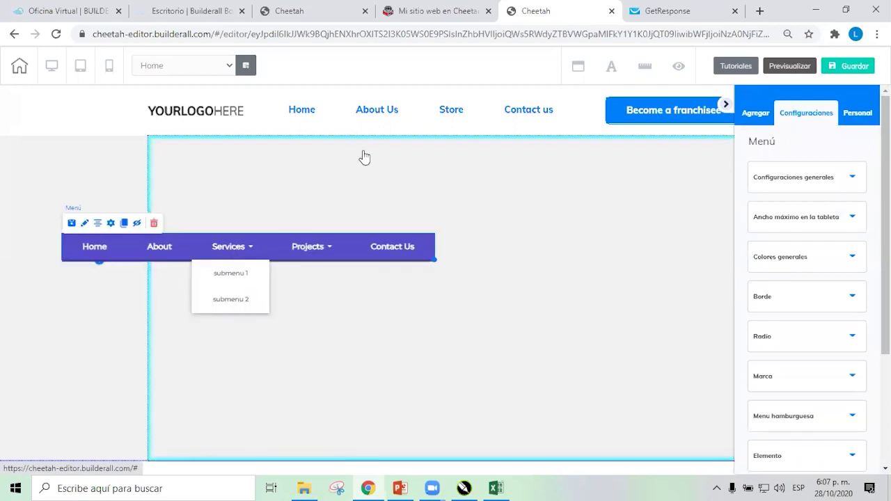
drag(237, 248, 447, 172)
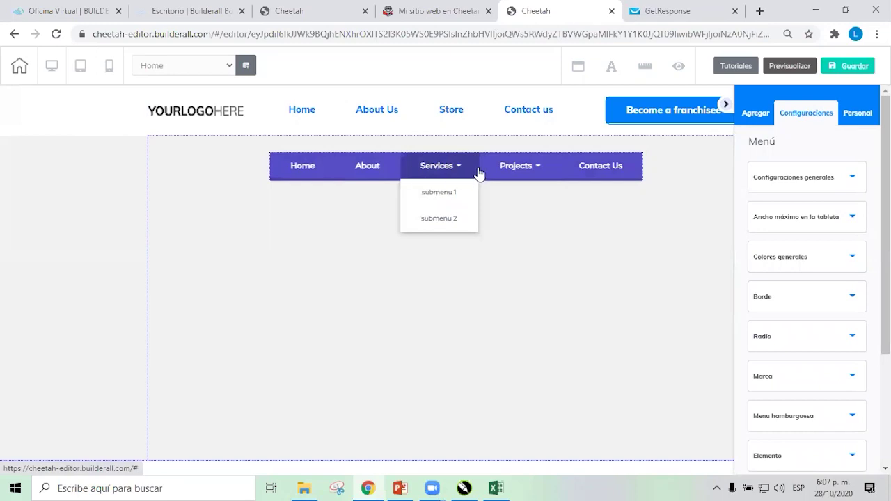
- Move the original header links into the section and place the purple menu beside the logo
click(296, 179)
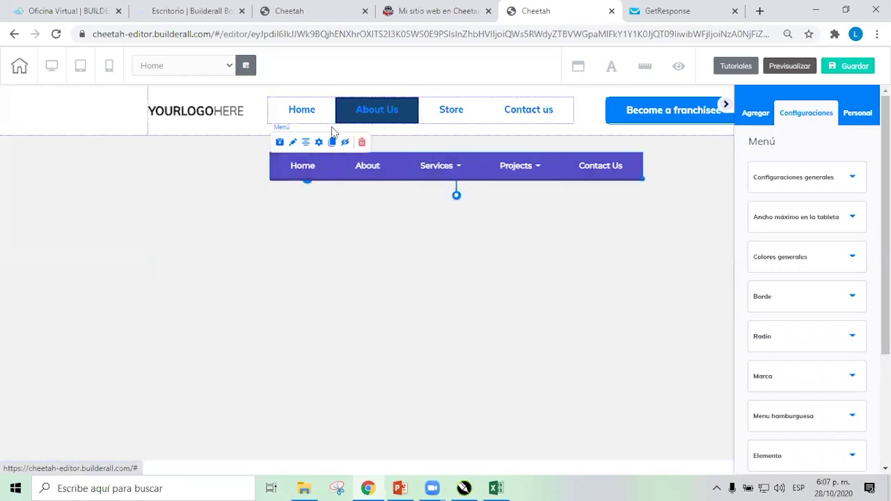
click(285, 113)
key(Delete)
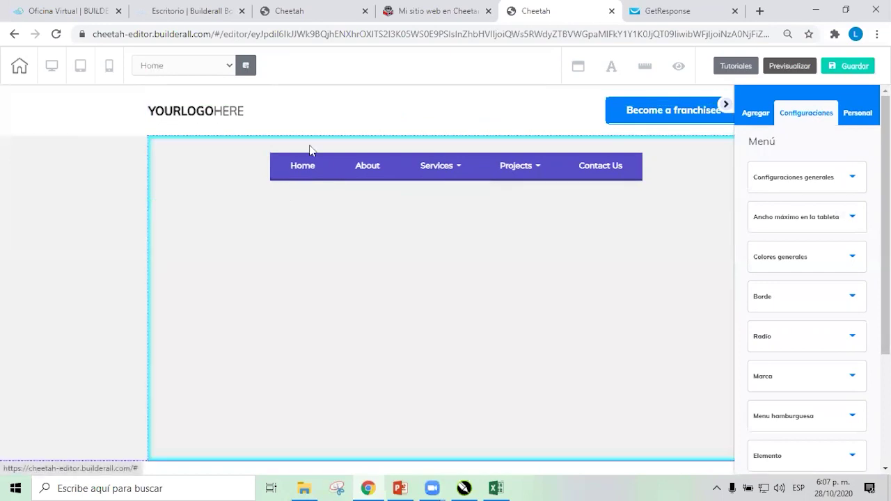
drag(310, 150, 317, 160)
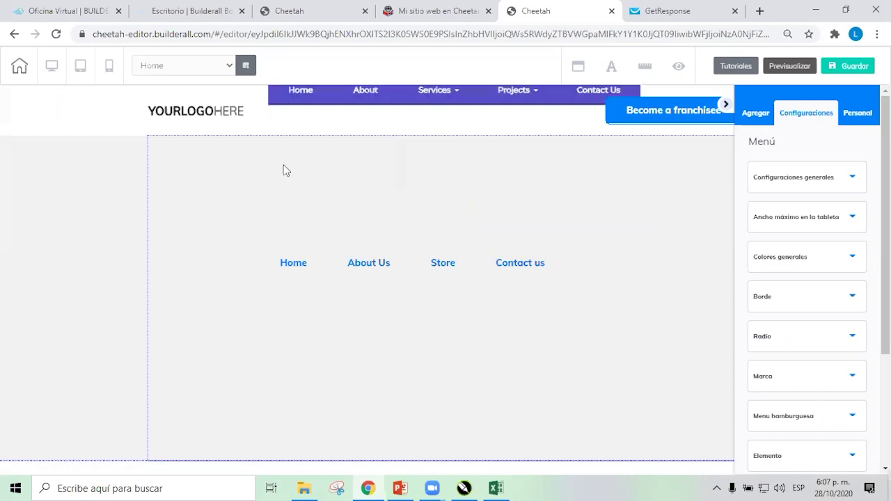
drag(275, 112, 276, 120)
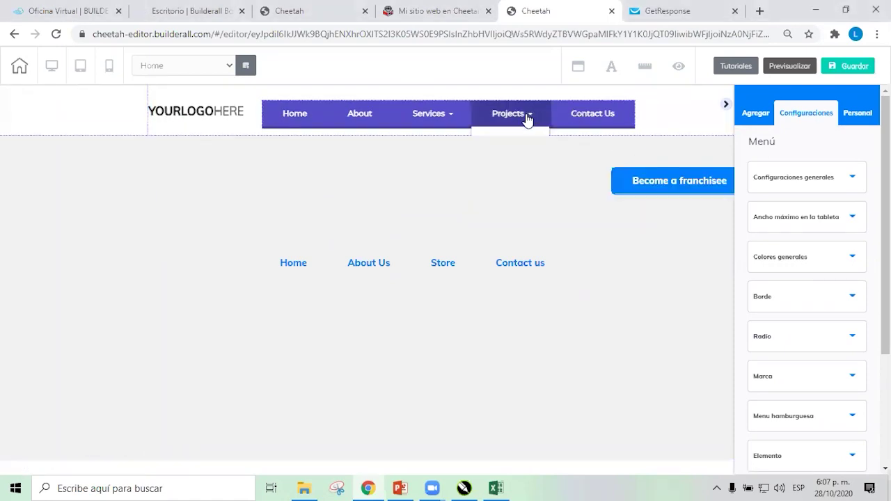
drag(559, 119, 589, 115)
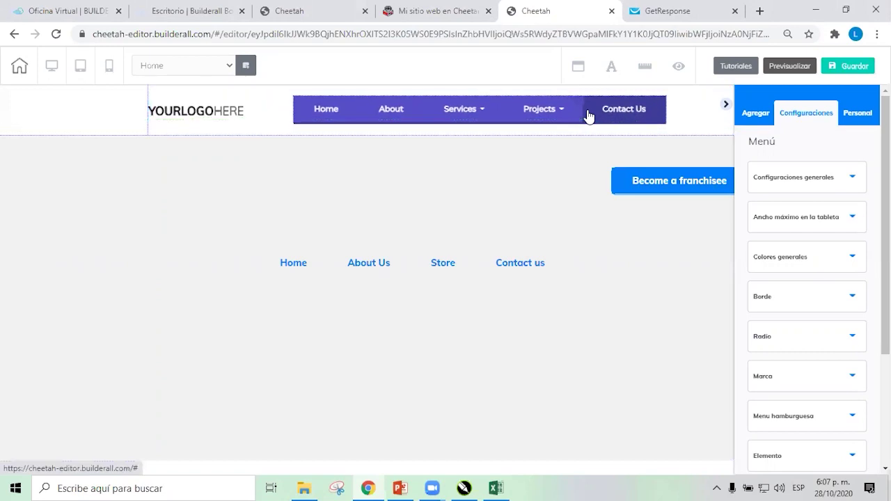
click(305, 112)
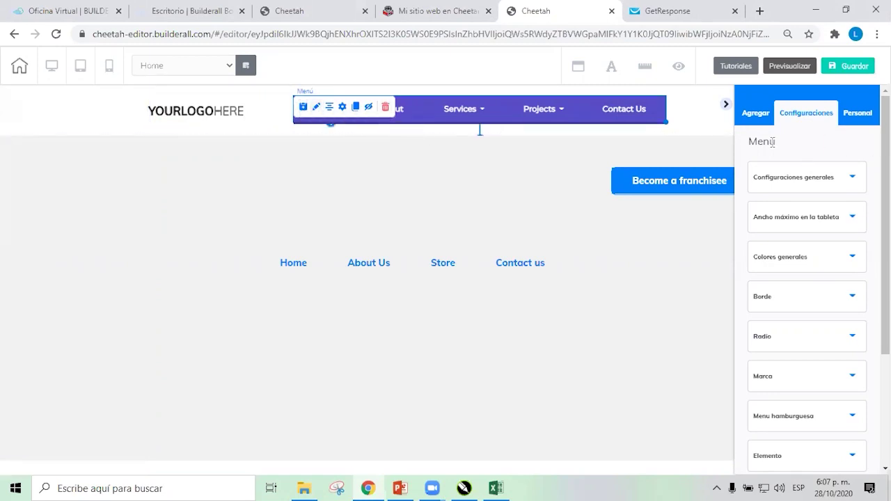
- Tick Menu Vertical, put the vertical menu at the section's left, and return the old links to the header
click(854, 178)
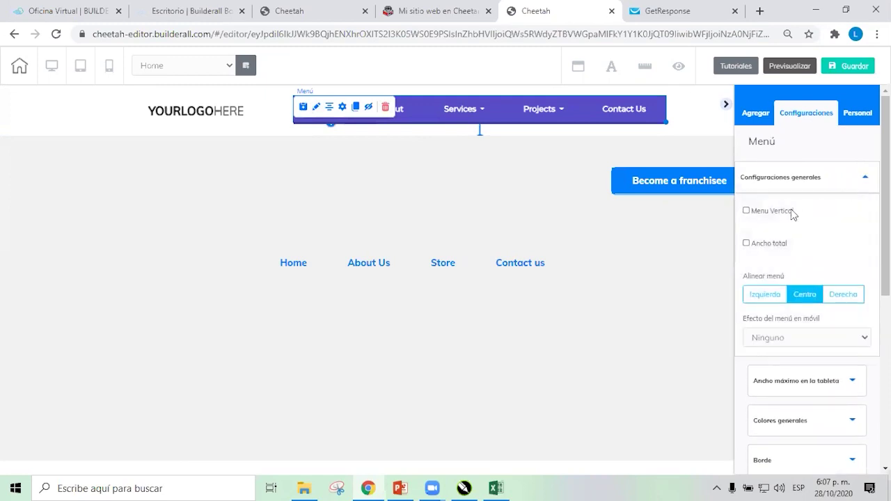
click(747, 210)
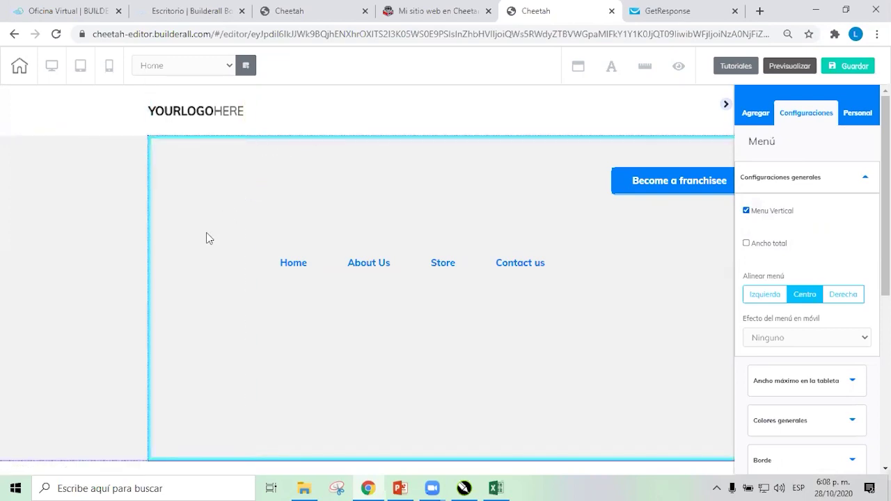
mouse_move(208, 239)
drag(236, 218, 225, 210)
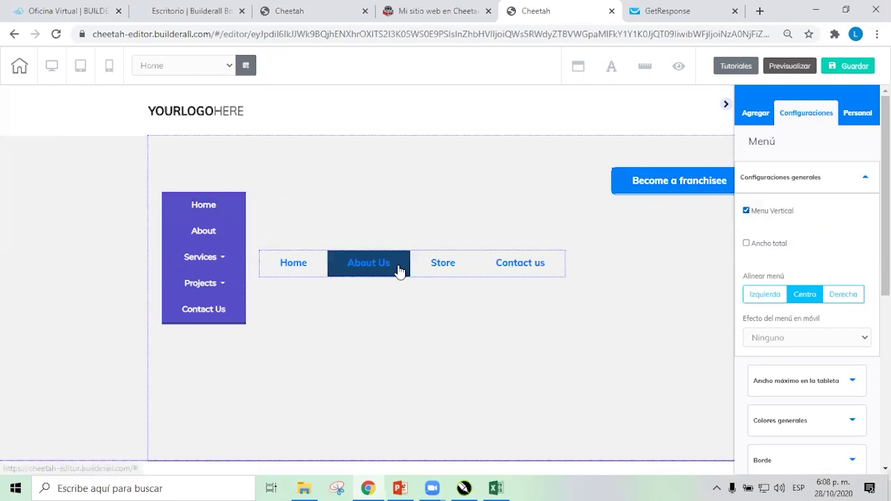
drag(399, 271, 406, 119)
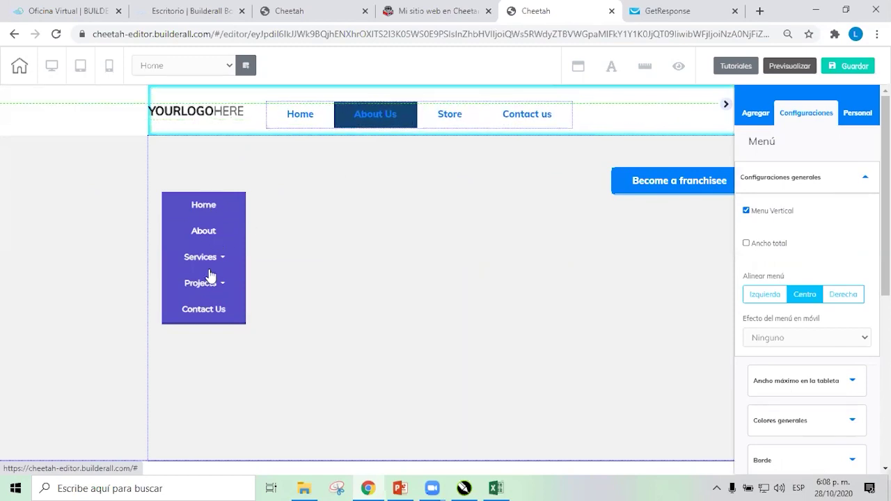
drag(186, 267, 115, 251)
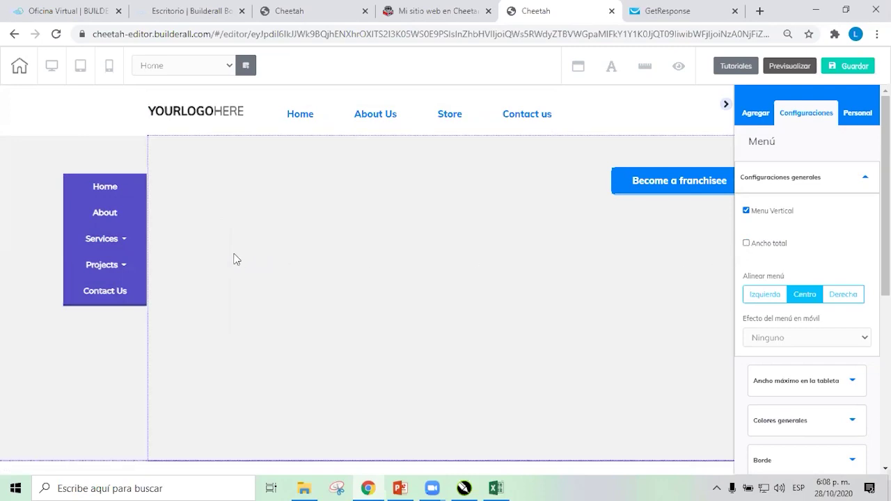
click(794, 66)
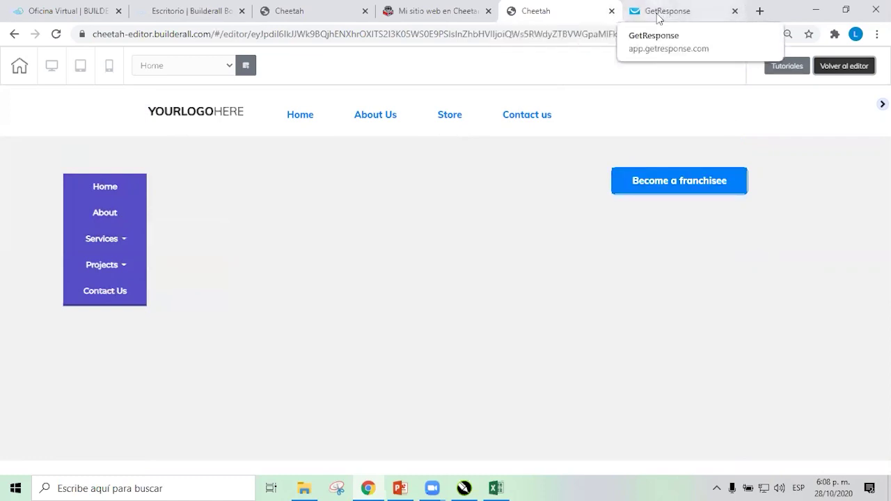
click(844, 65)
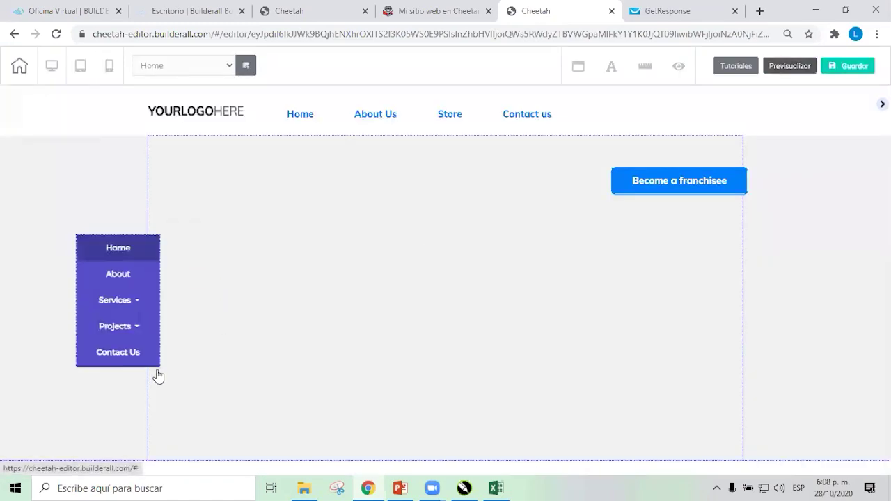
- Move Become a franchisee into the header and make the purple menu horizontal, aligned Izquierda
drag(158, 369, 168, 342)
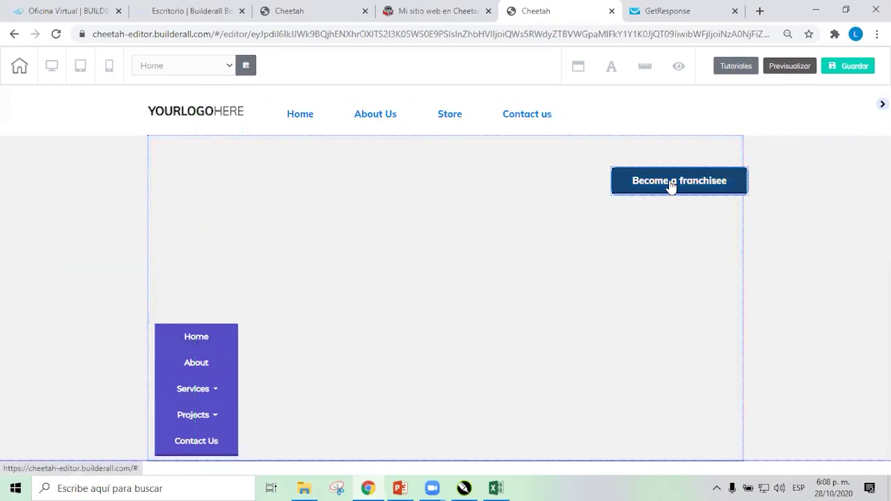
drag(668, 182, 659, 116)
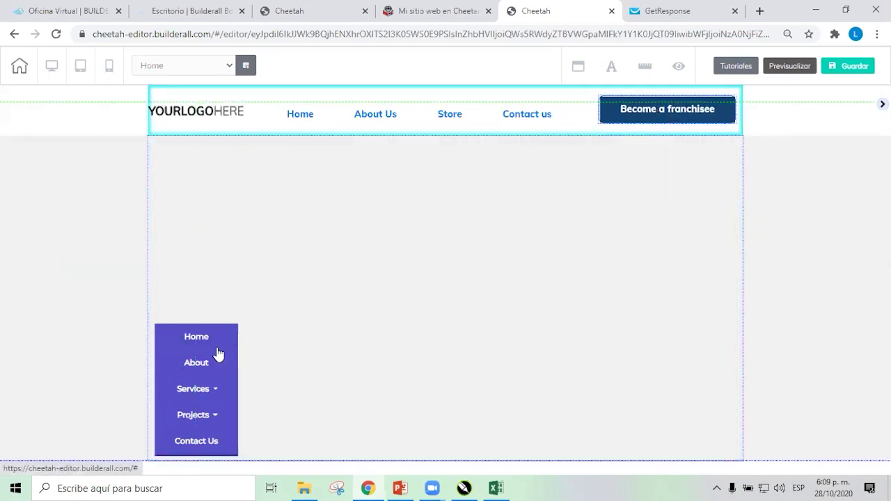
click(196, 365)
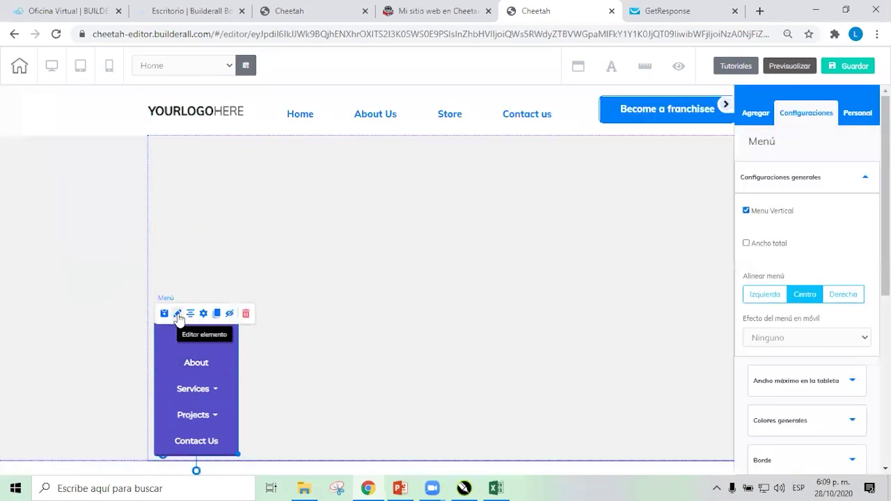
click(844, 298)
click(759, 296)
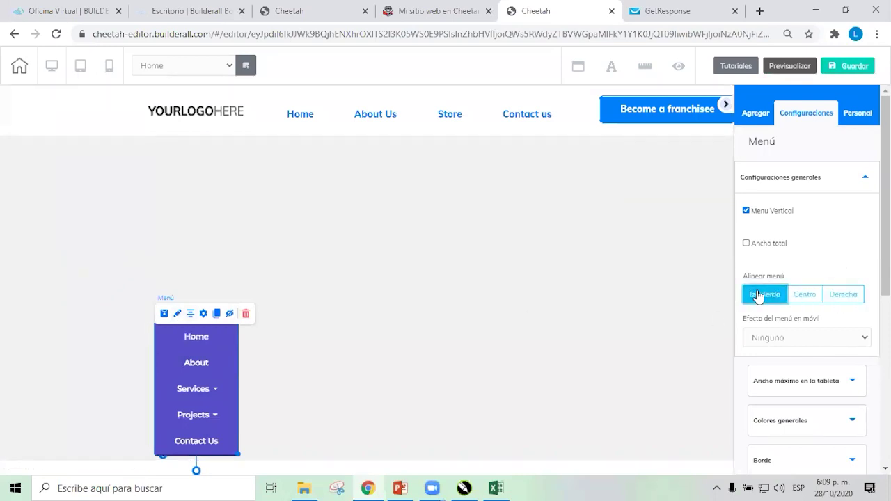
click(747, 243)
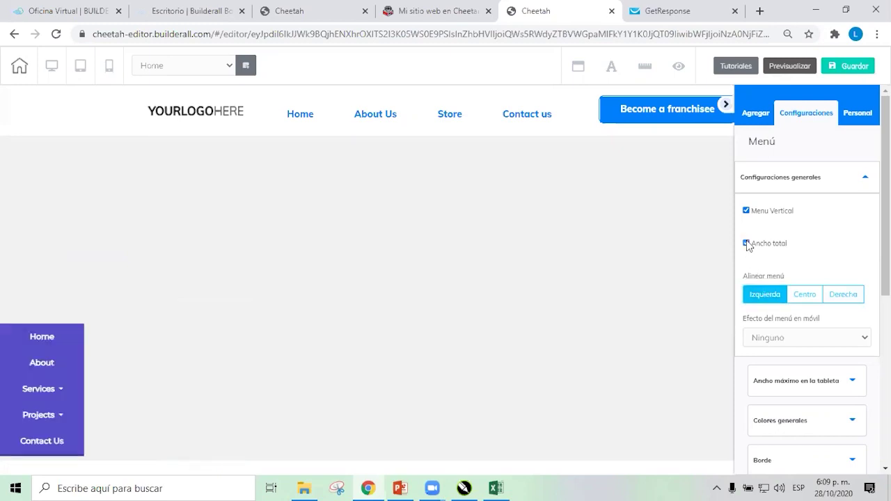
click(746, 243)
click(747, 211)
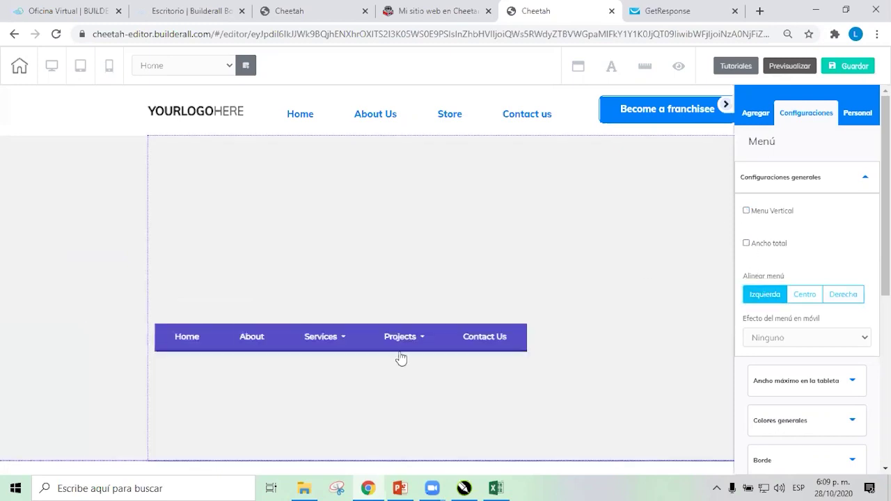
- Move the horizontal menu up within the section and check its background colour settings
drag(206, 340, 269, 198)
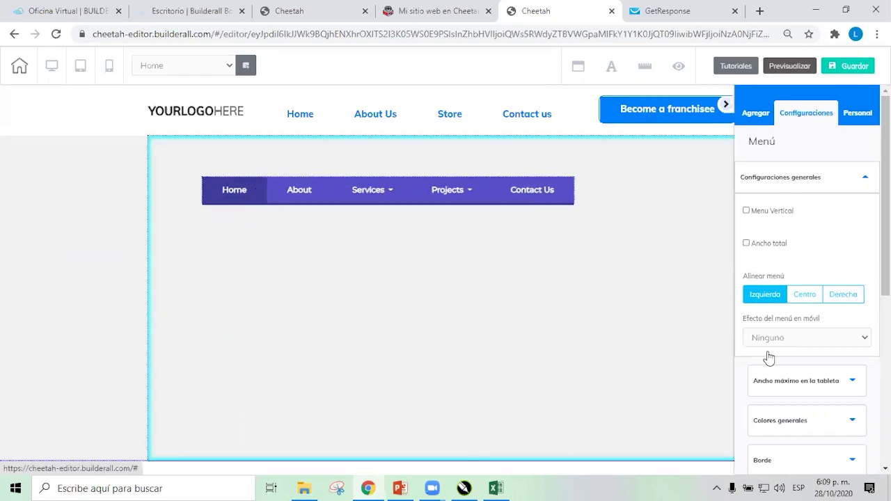
scroll(771, 359, down, 3)
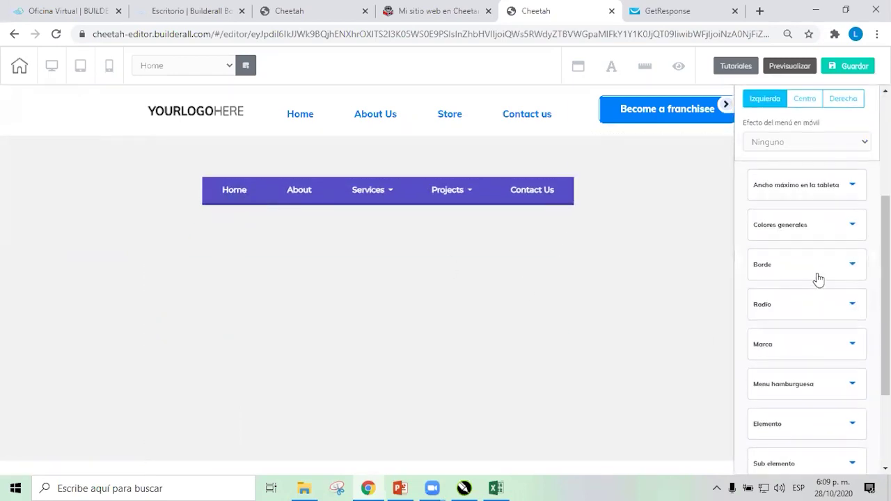
scroll(819, 279, down, 1)
click(829, 163)
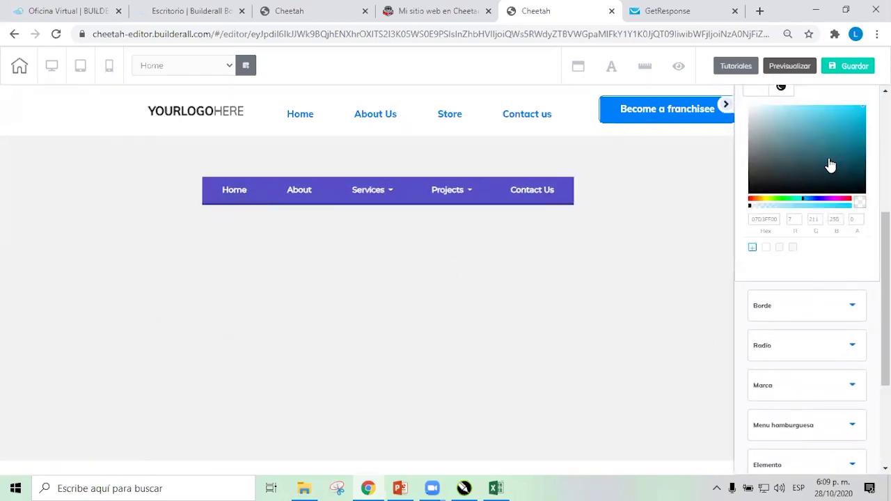
scroll(830, 165, up, 2)
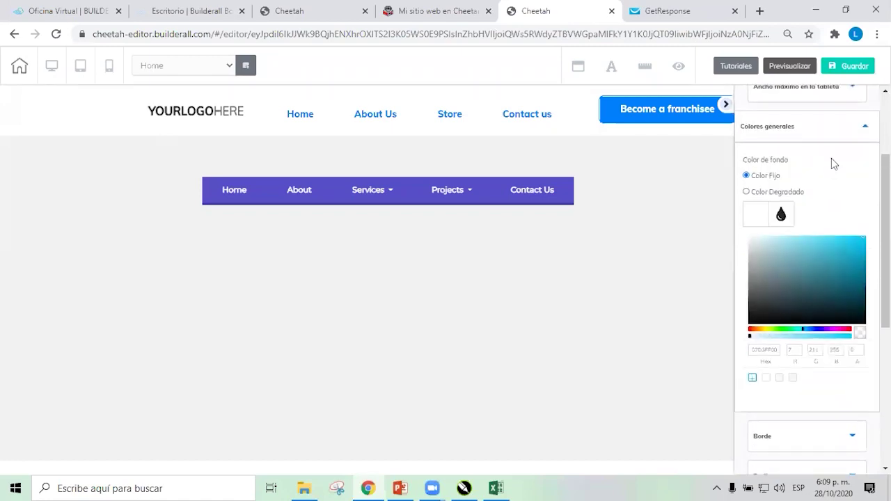
scroll(832, 158, up, 1)
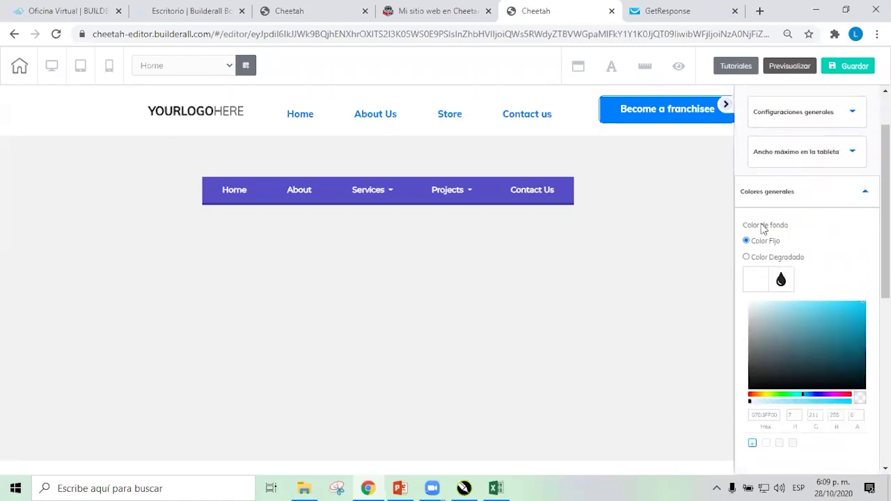
- Raise the alpha in Colores generales for a partly transparent light blue, then review Menu hamburguesa
click(204, 192)
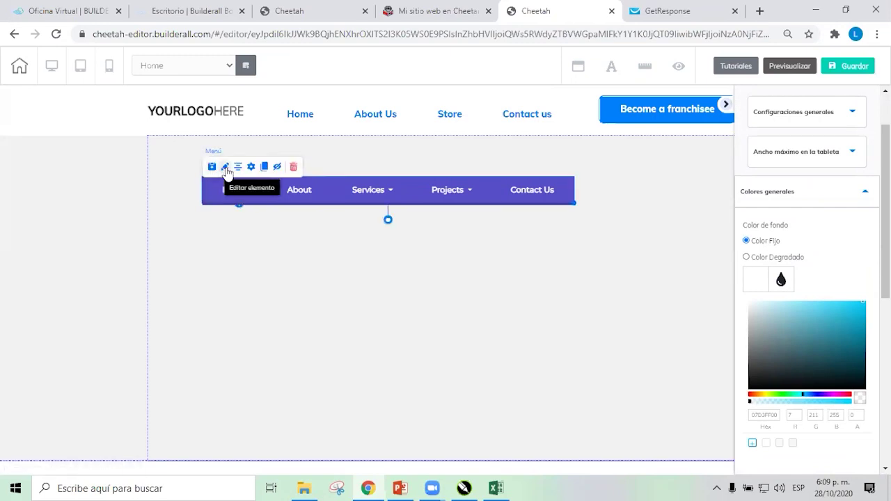
click(225, 168)
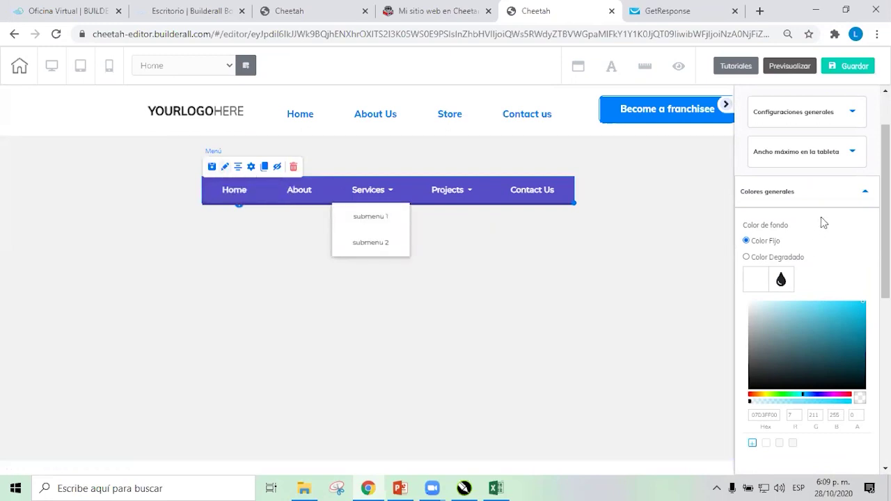
scroll(770, 257, down, 3)
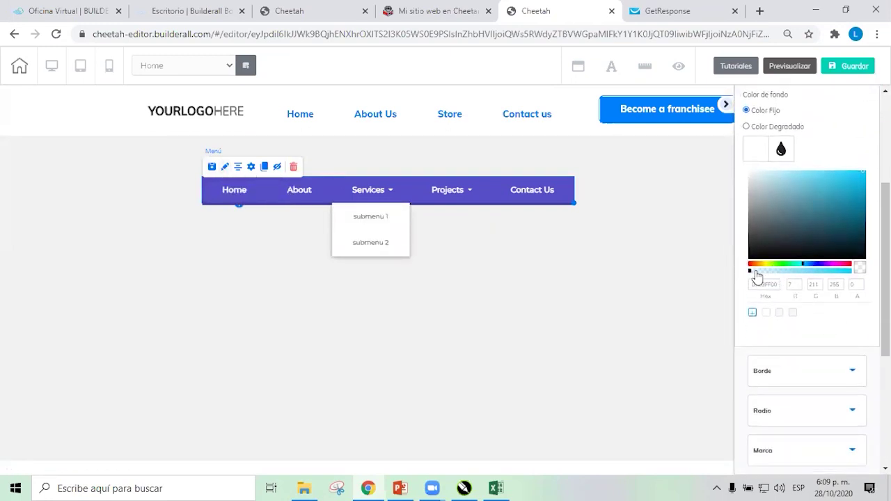
drag(754, 271, 814, 271)
scroll(806, 245, down, 3)
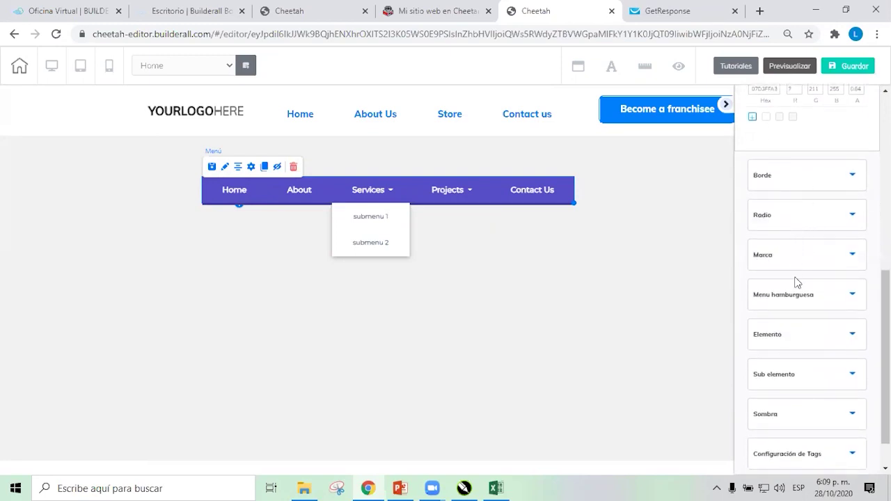
click(790, 299)
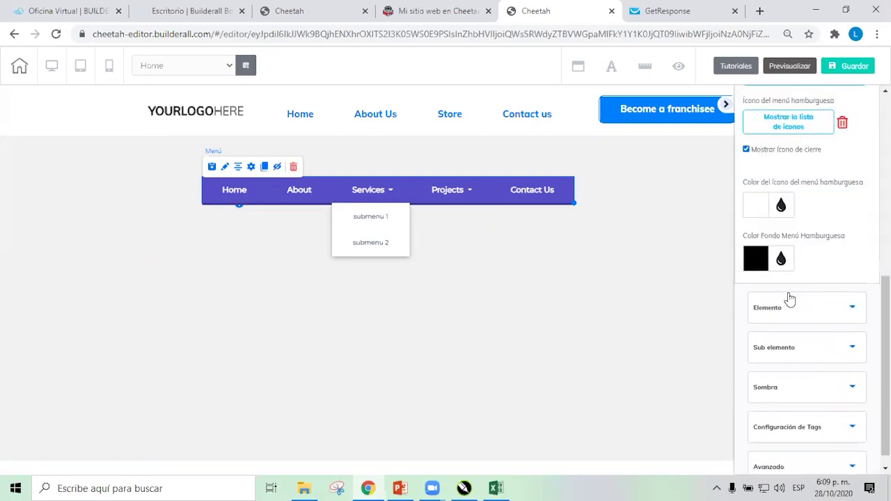
scroll(817, 232, up, 2)
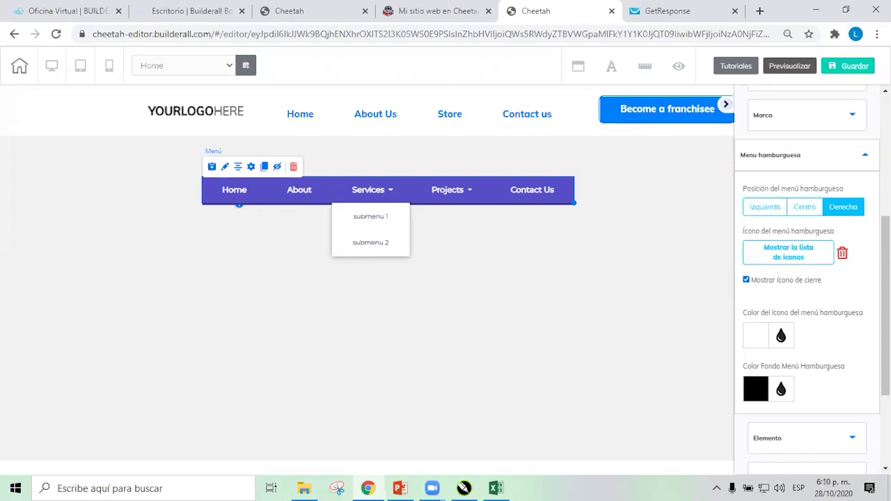
scroll(815, 258, down, 2)
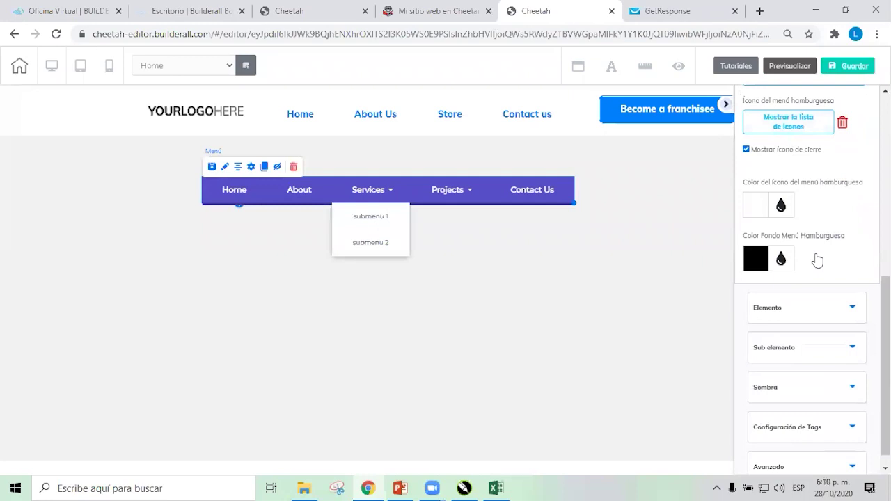
scroll(817, 259, up, 3)
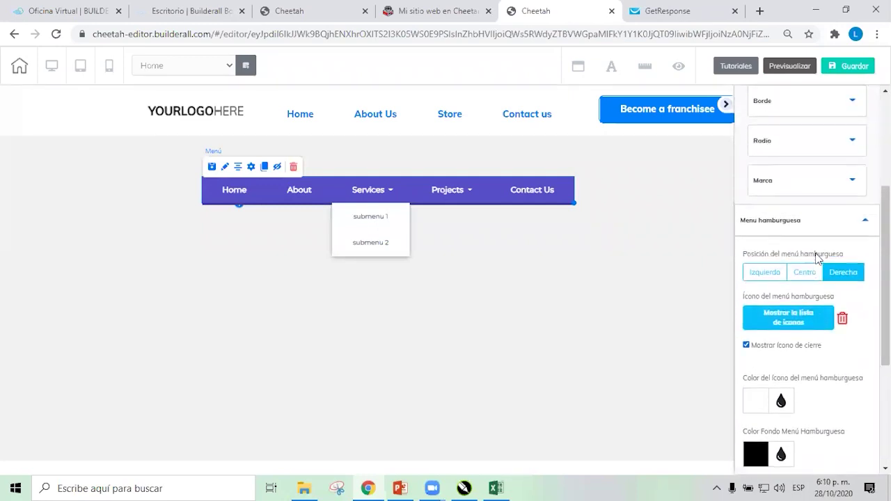
scroll(817, 258, up, 3)
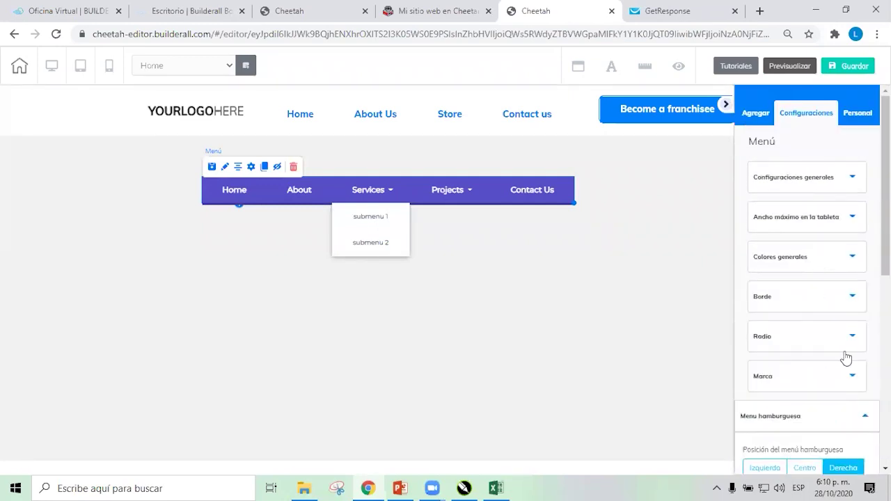
- Set the samaci library image as the menu's Marca brand logo
click(846, 359)
scroll(830, 316, down, 2)
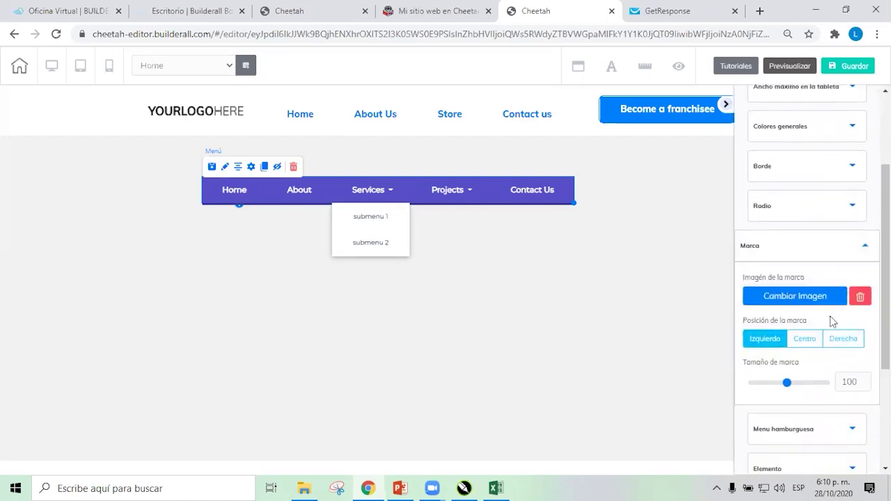
click(795, 298)
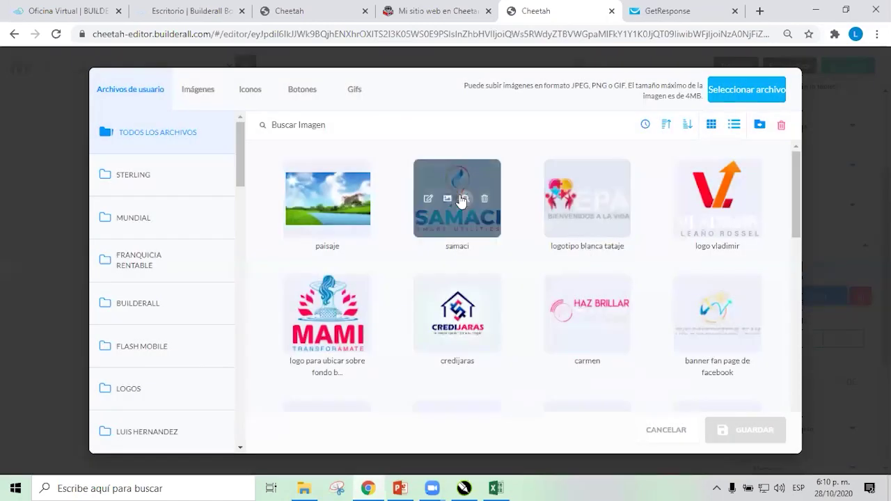
click(463, 201)
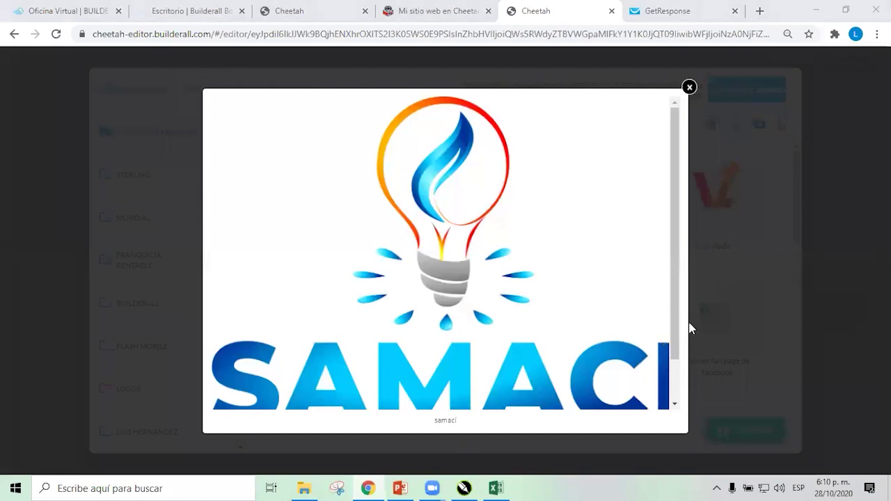
click(503, 304)
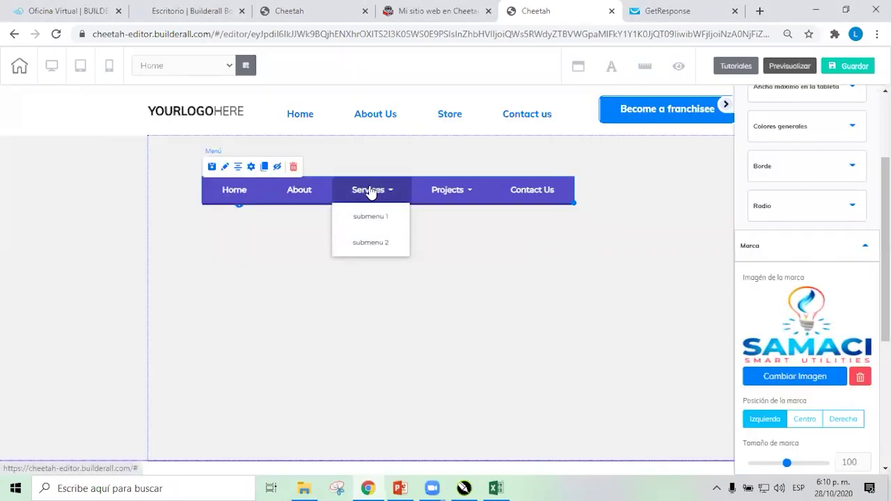
scroll(769, 202, up, 2)
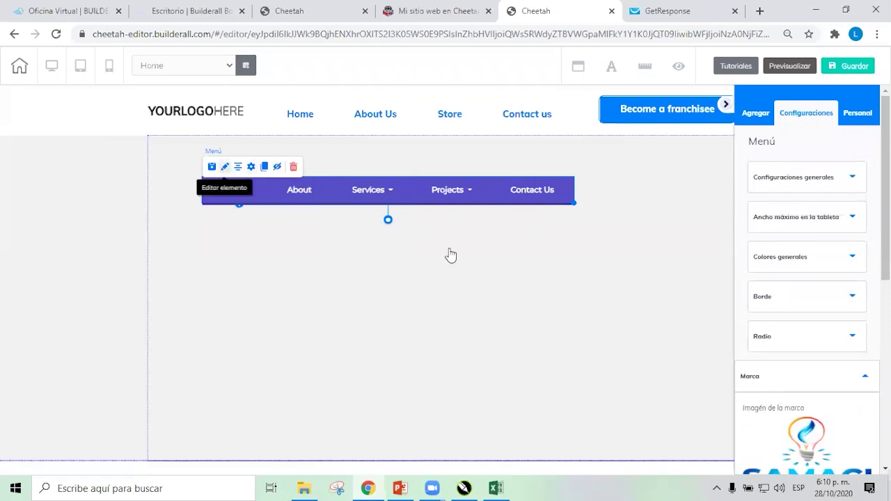
click(861, 369)
scroll(826, 299, down, 3)
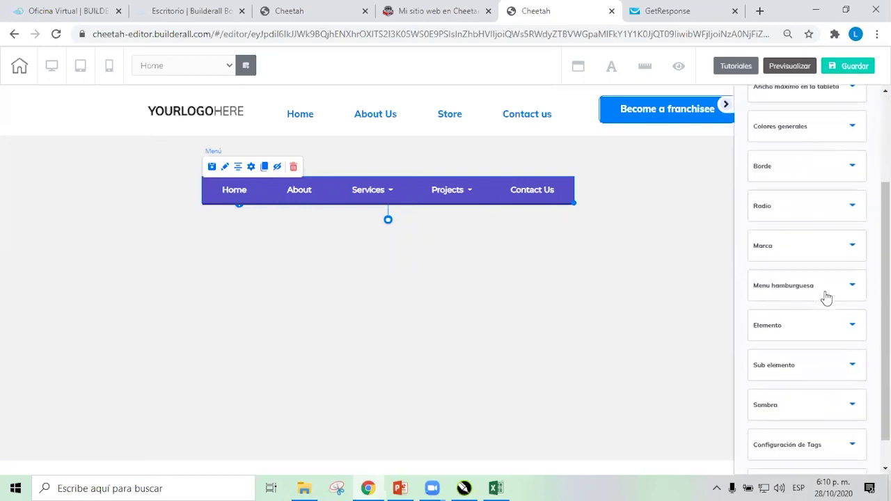
click(855, 253)
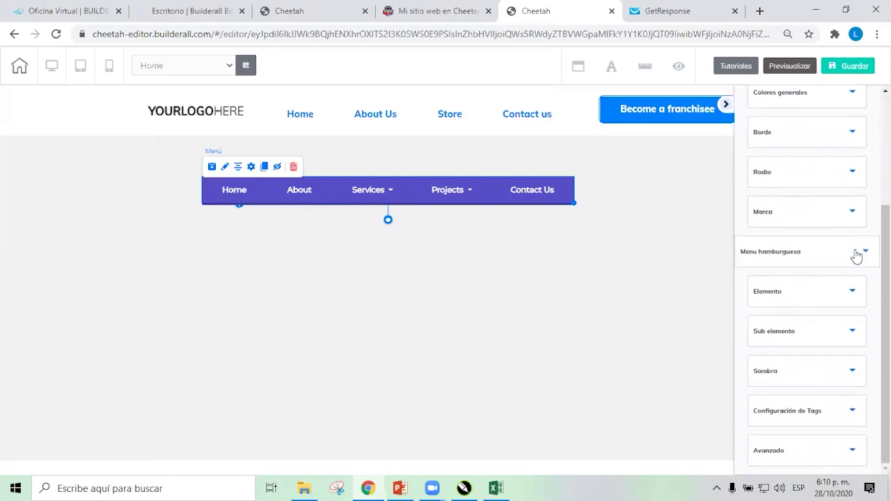
scroll(808, 278, down, 1)
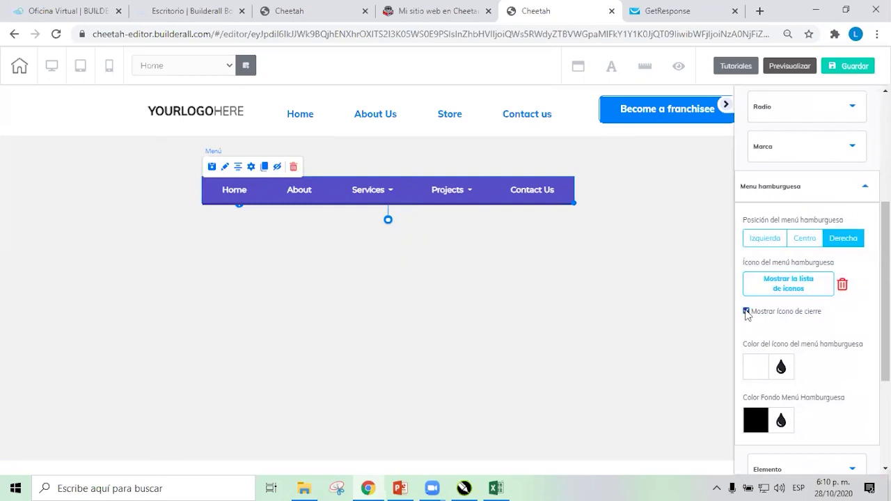
click(766, 238)
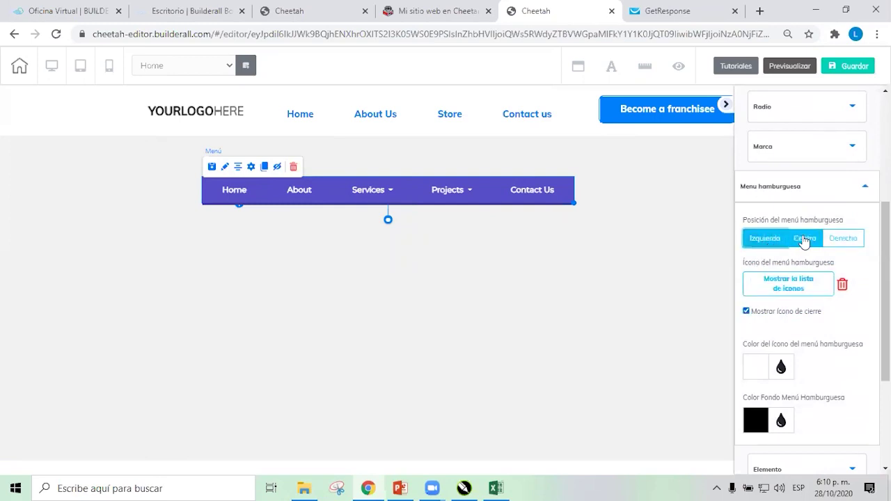
click(843, 238)
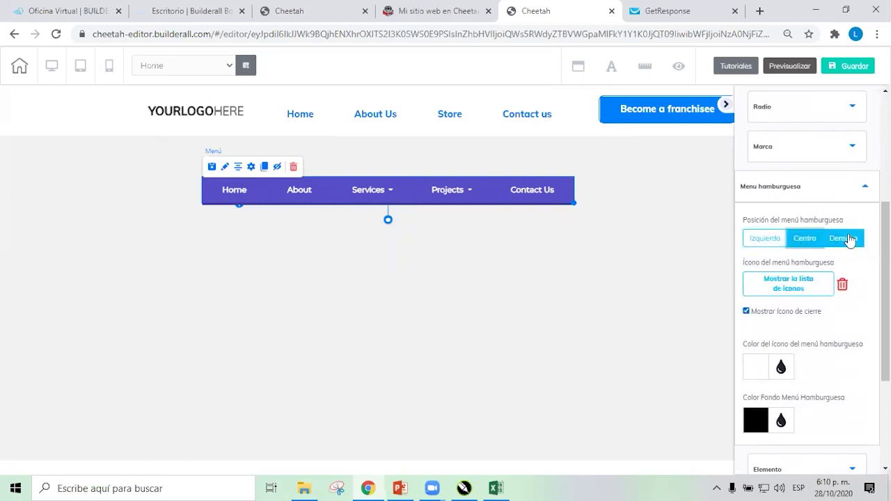
click(867, 189)
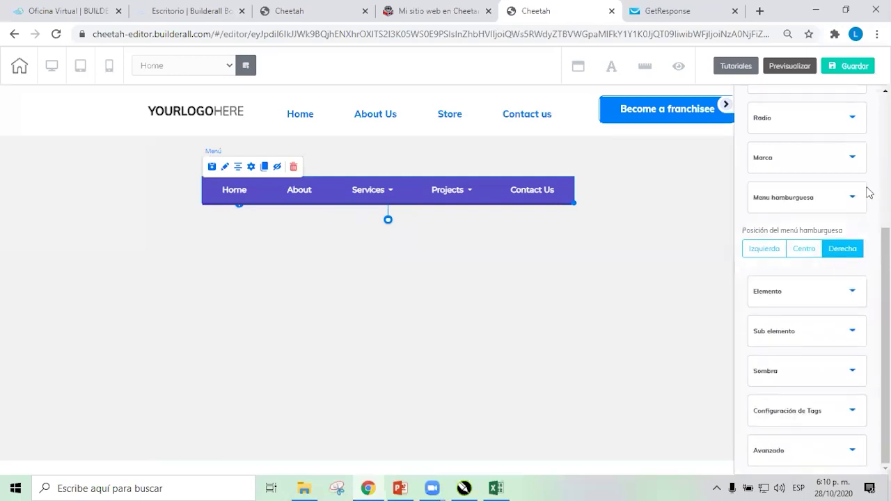
- Set menu item Espaciado to 13, Altura del menú to 47 and Espacio lateral to 333
click(839, 290)
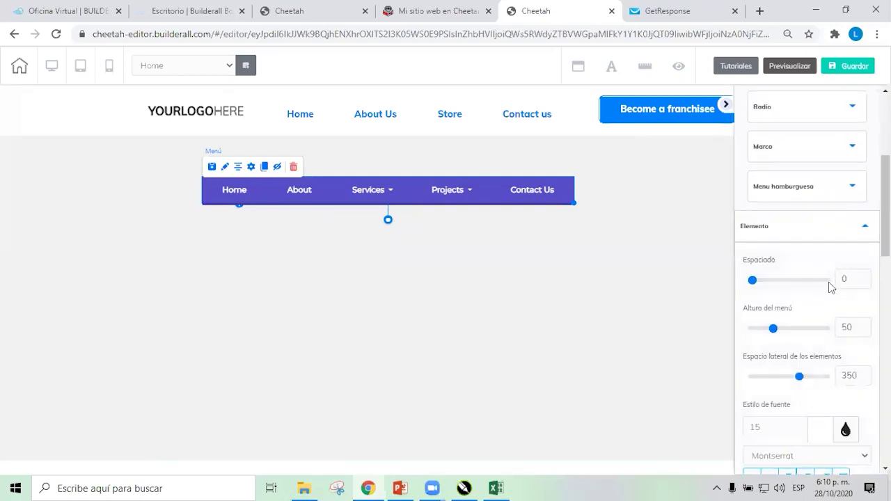
drag(756, 285, 780, 285)
mouse_move(501, 190)
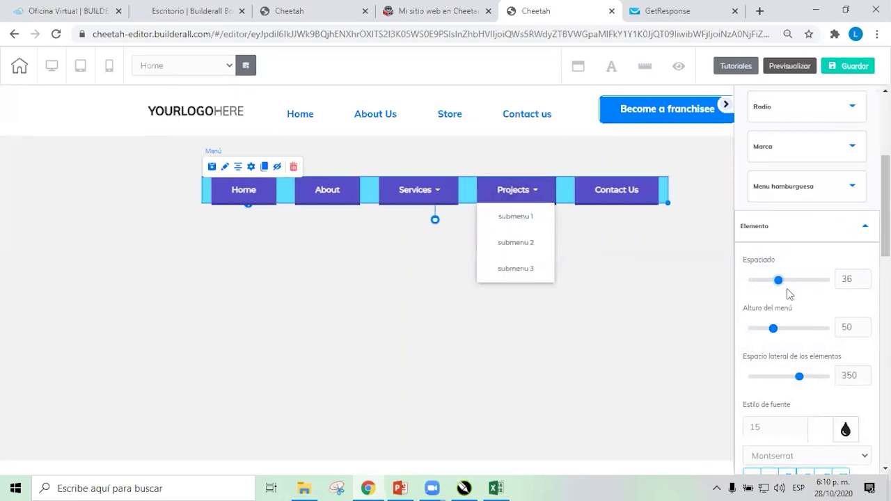
drag(780, 285, 761, 283)
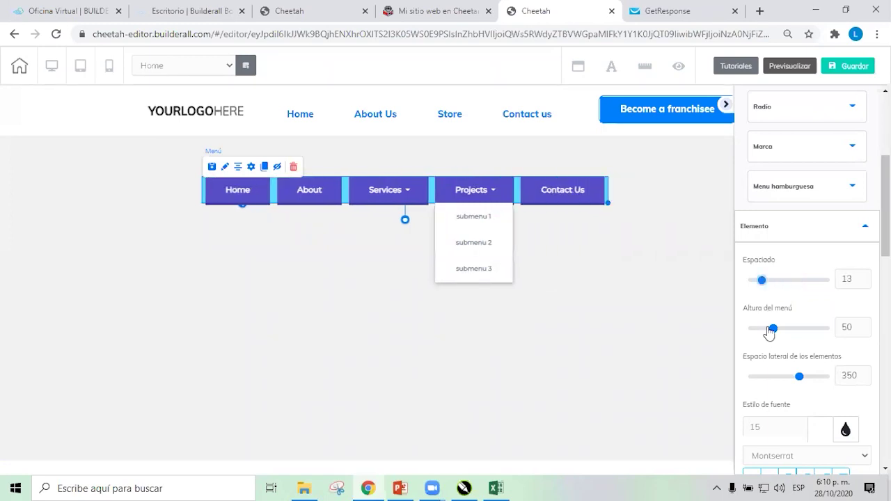
drag(773, 330, 772, 333)
drag(799, 376, 797, 376)
scroll(815, 302, down, 2)
- Increase the menu's Estilo de fuente size to 21
click(803, 295)
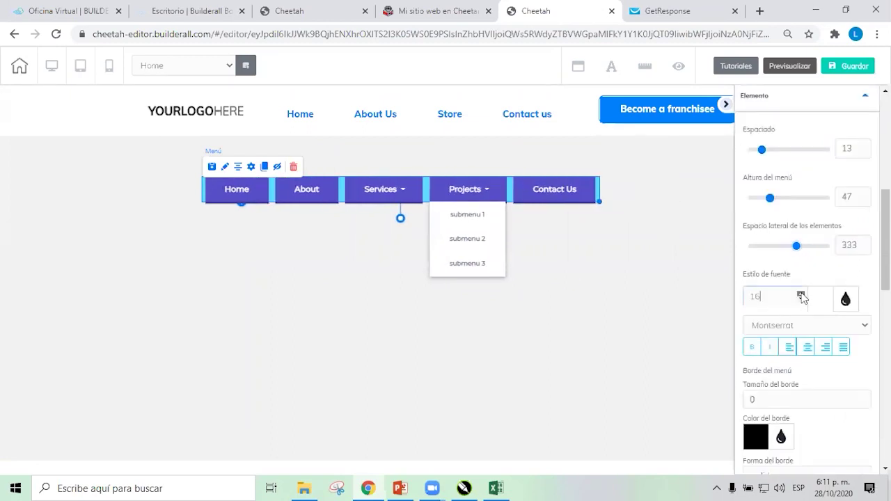
click(803, 295)
click(803, 295)
click(802, 295)
click(803, 295)
click(803, 295)
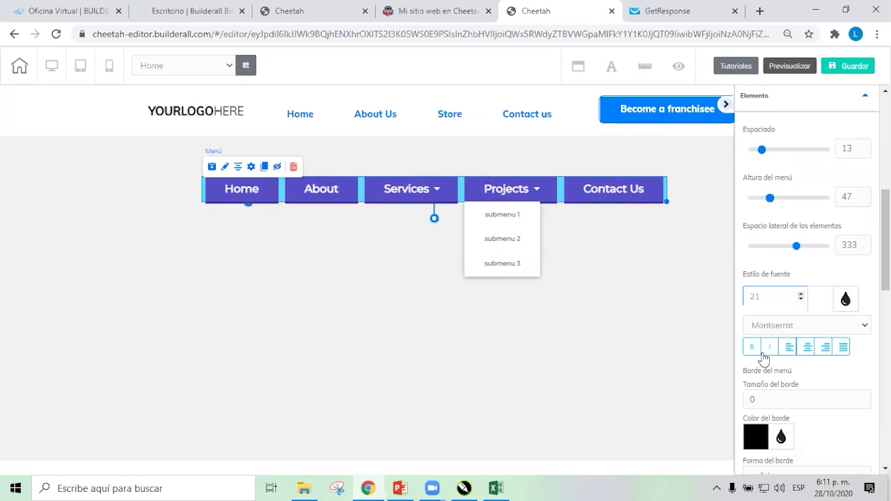
scroll(764, 359, down, 2)
scroll(751, 299, down, 4)
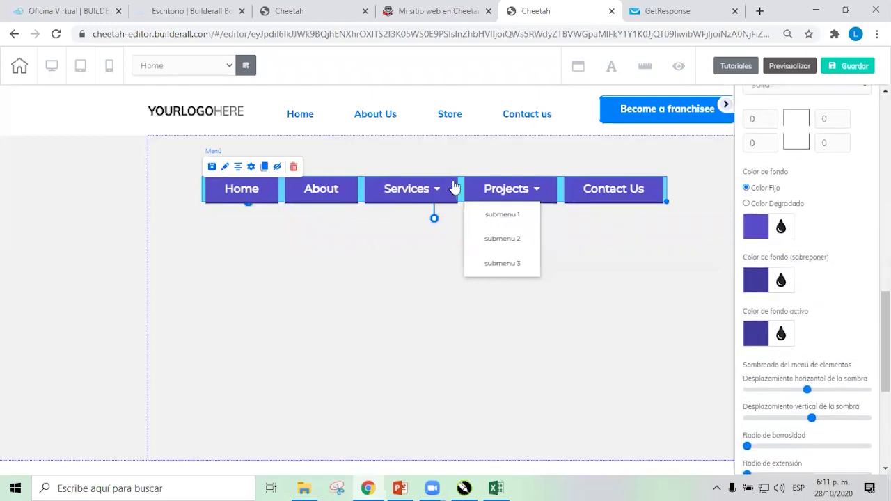
- Set the menu buttons' Color de fondo to dark red B9040E
click(756, 227)
click(840, 295)
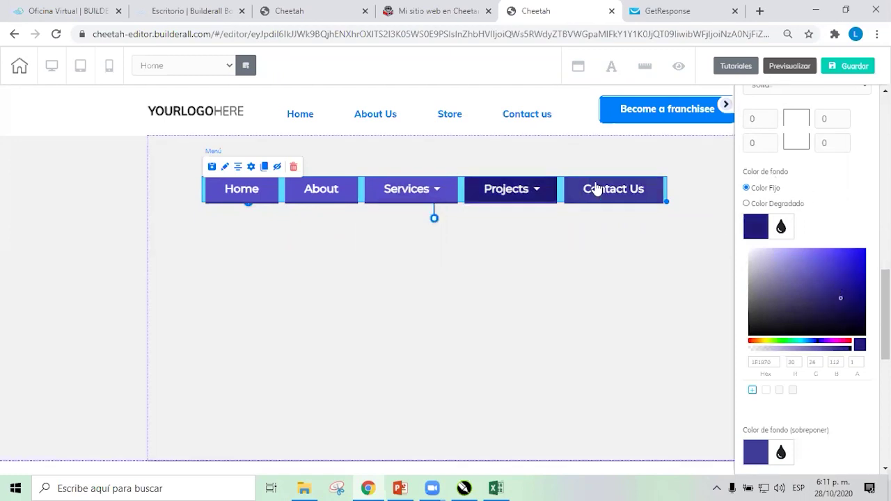
click(850, 341)
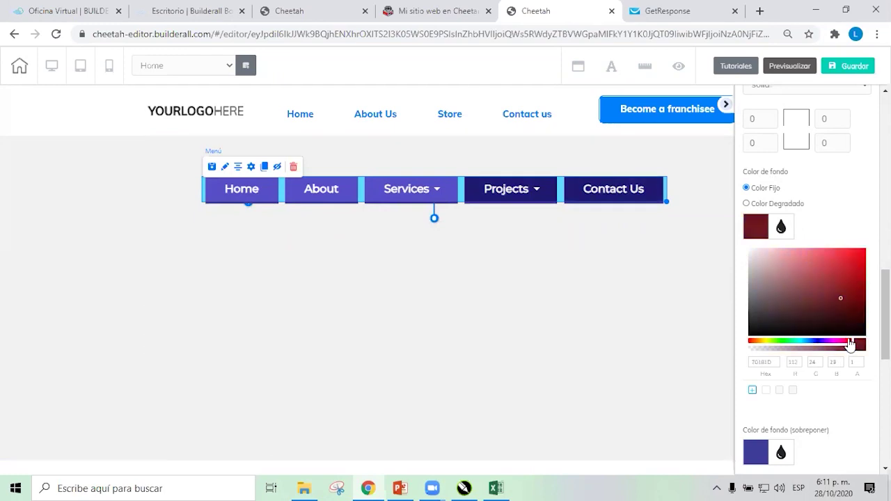
click(863, 274)
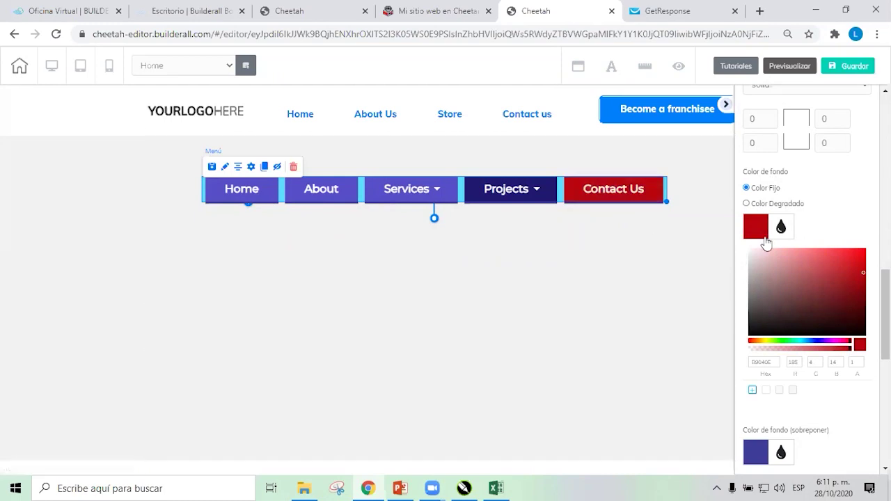
mouse_move(548, 193)
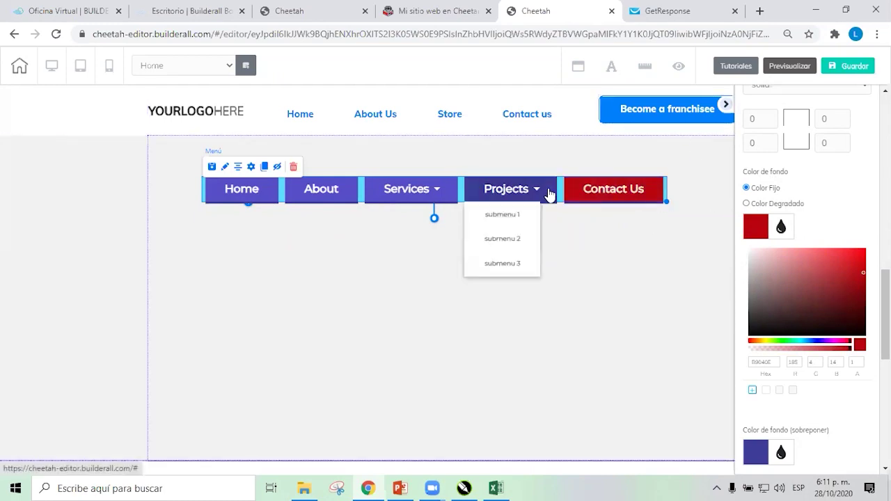
mouse_move(420, 189)
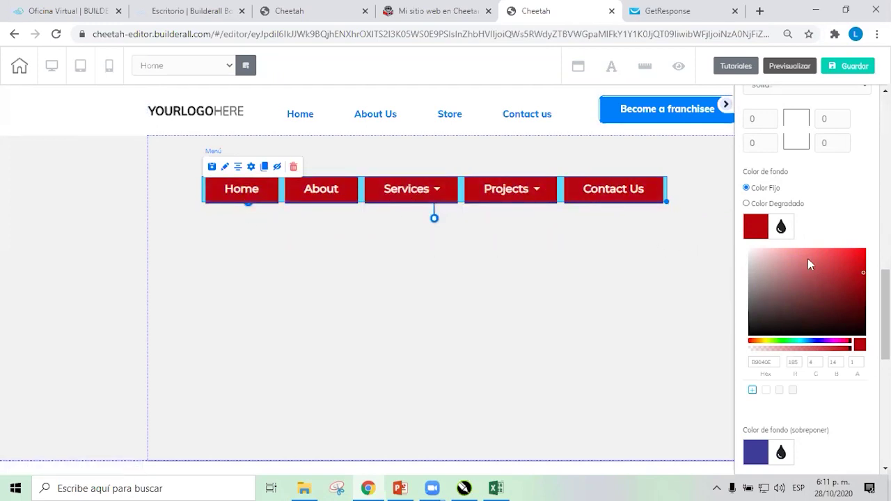
- Set the menu's Color de fondo activo to dark teal 06515A, then preview the page
key(Escape)
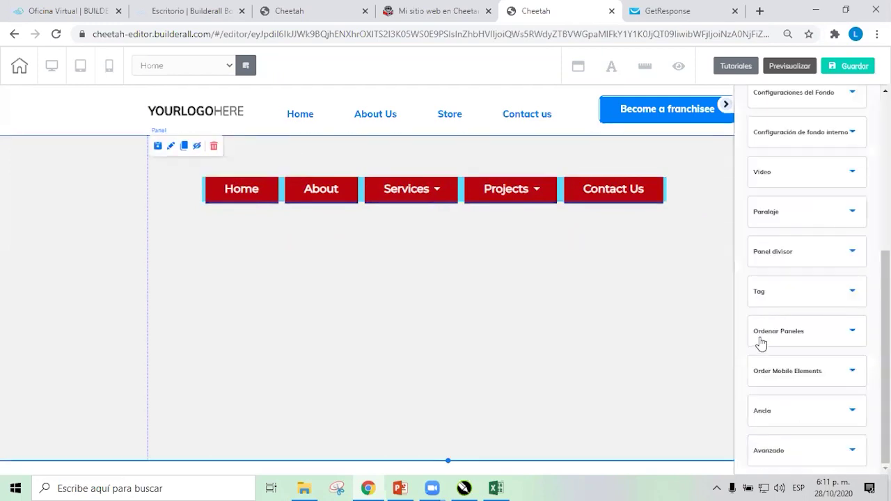
scroll(794, 290, down, 3)
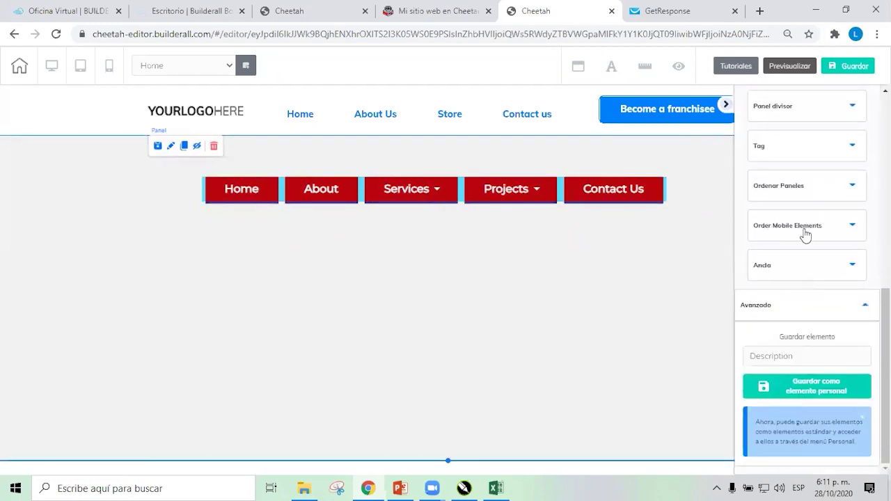
scroll(806, 232, up, 2)
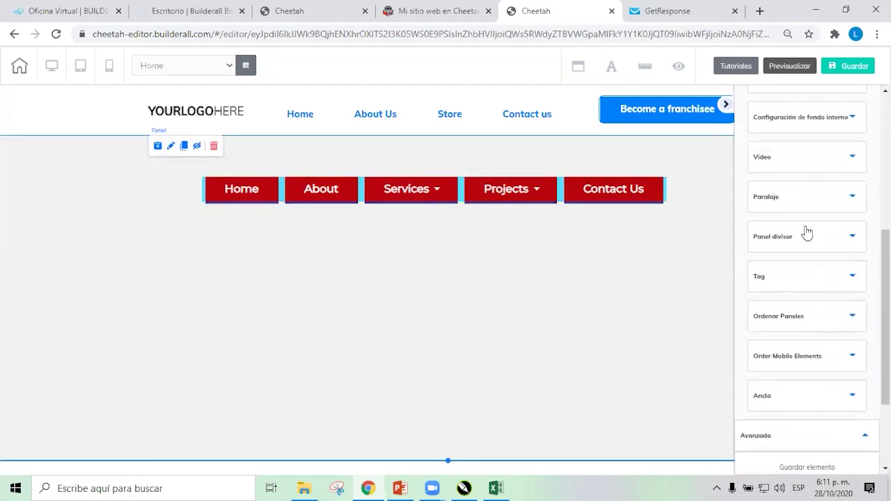
click(302, 193)
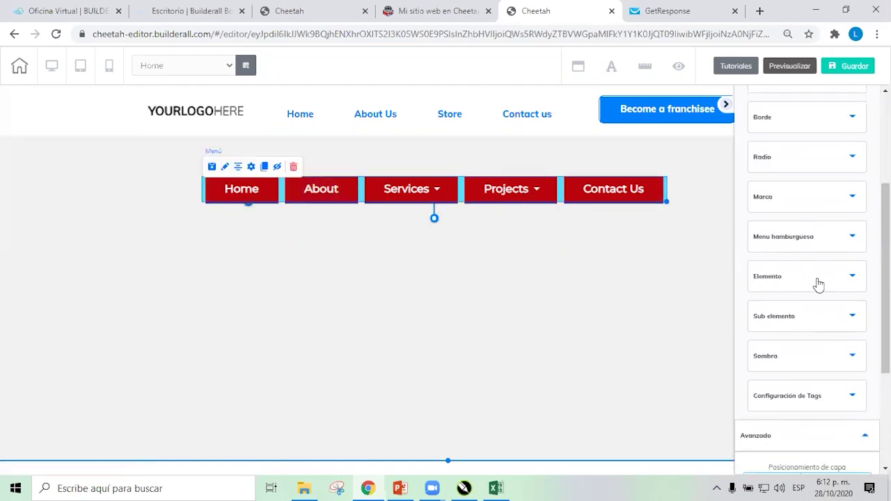
scroll(816, 282, up, 1)
scroll(812, 264, down, 10)
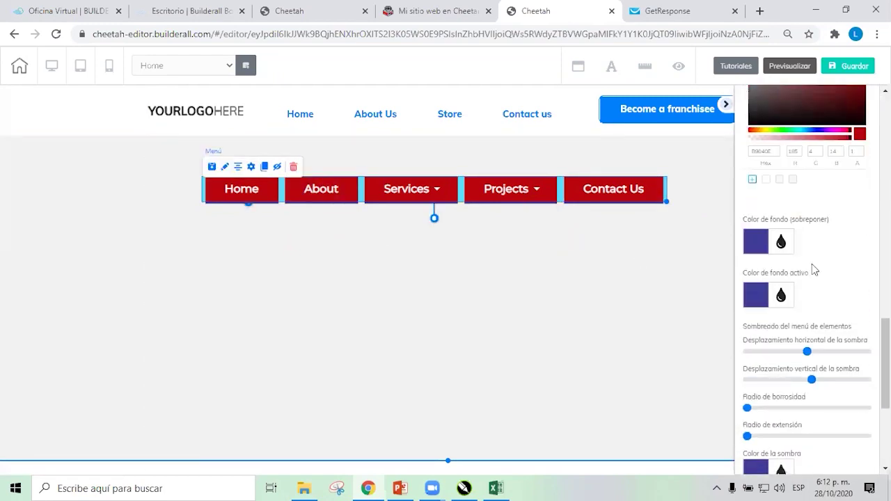
click(754, 231)
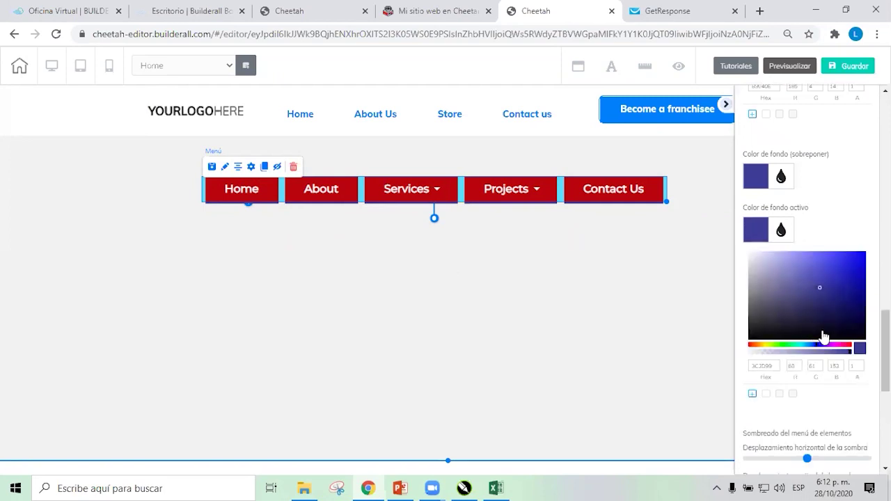
click(801, 346)
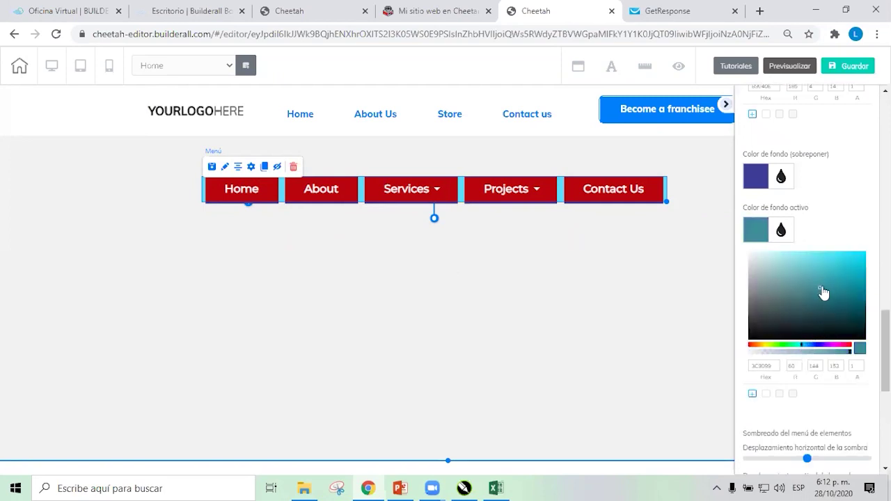
drag(844, 298, 858, 313)
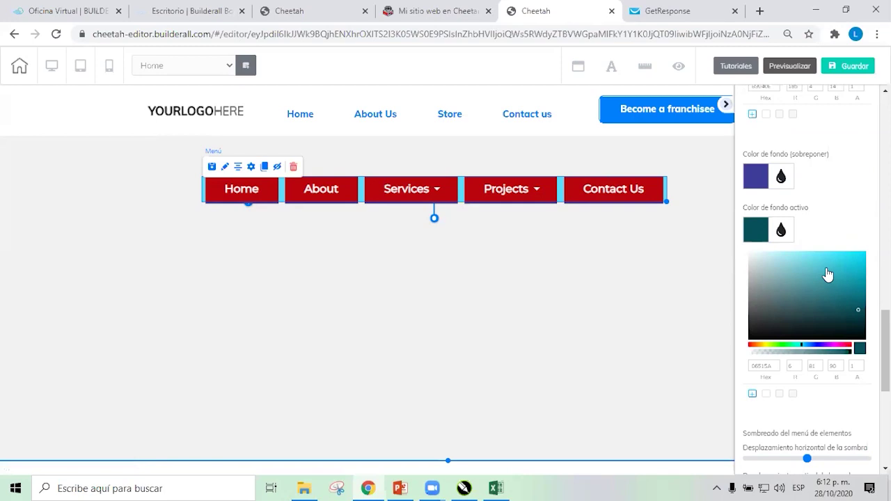
click(790, 65)
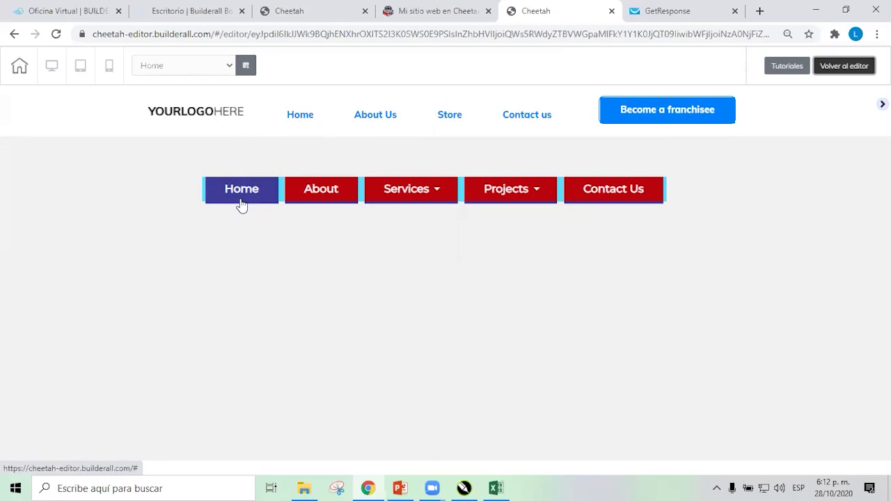
- Exit the page preview with 'Volver al editor' to resume editing
click(841, 73)
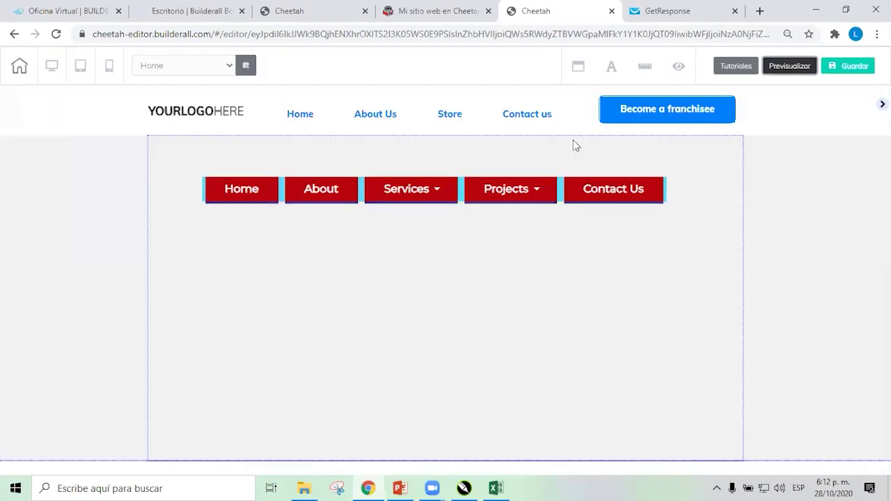
- In the menu's Elementos list, point Home's link to Página: Home and save with Guardar
click(264, 189)
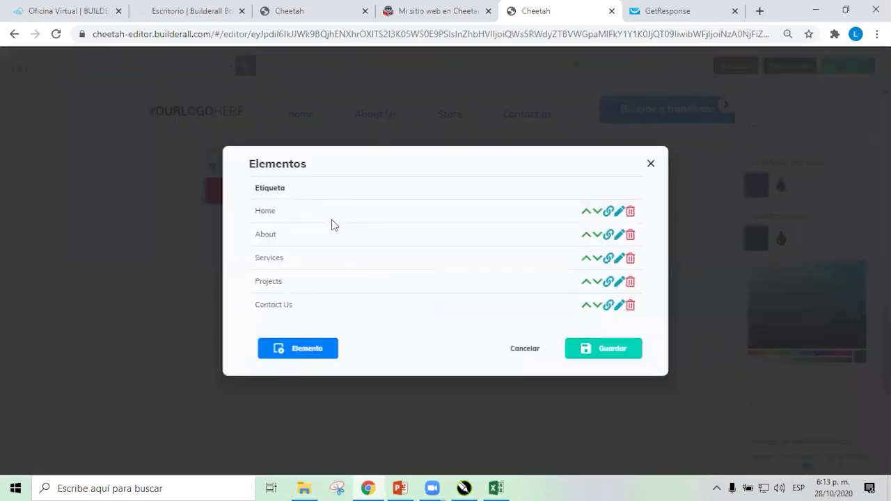
click(608, 211)
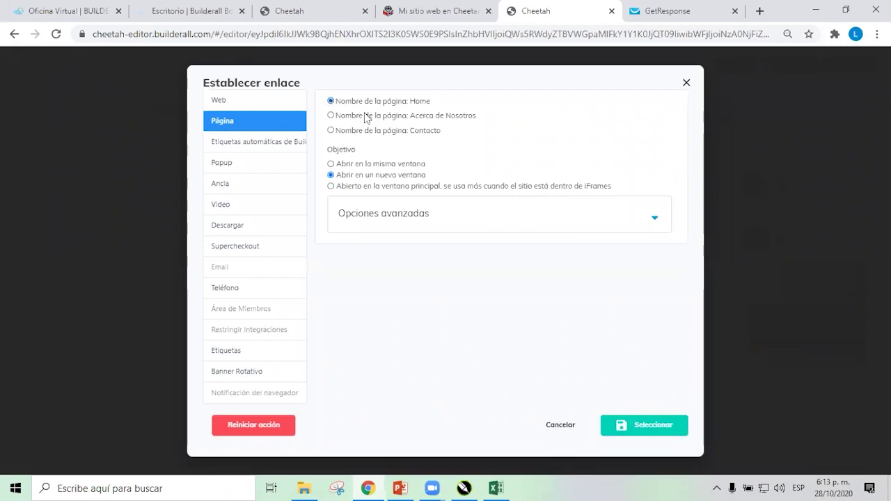
click(652, 430)
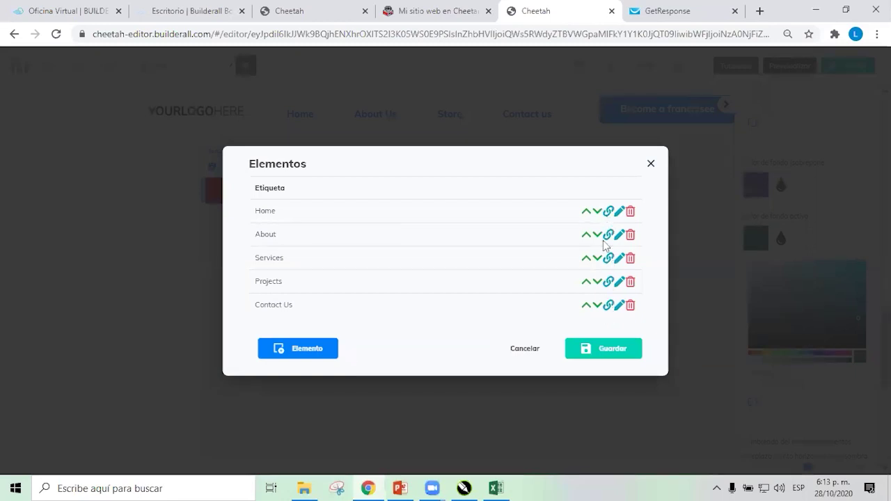
click(610, 352)
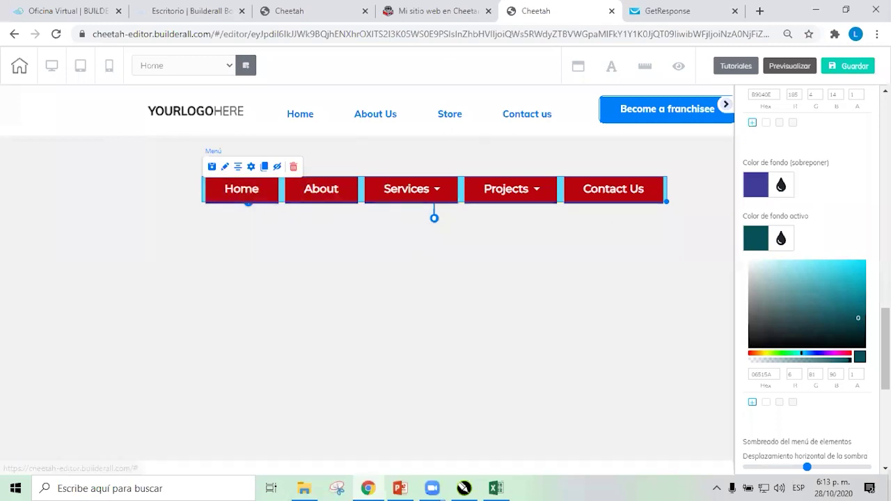
- Save the site, publish it immediately with 'Sí, ahora', and dismiss the 'Ya está listo!' message
click(844, 65)
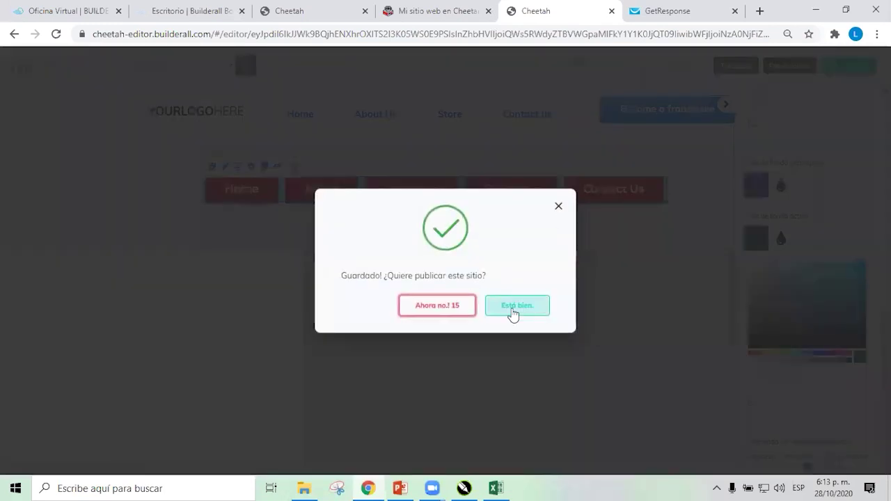
click(516, 301)
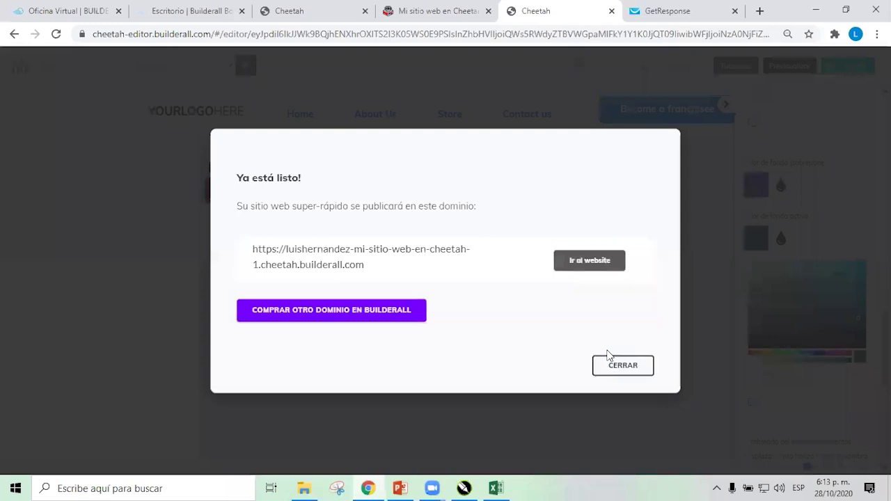
click(608, 359)
- Reload the published site until the red Home–Contact Us menu appears, then return to the editor tab
click(435, 12)
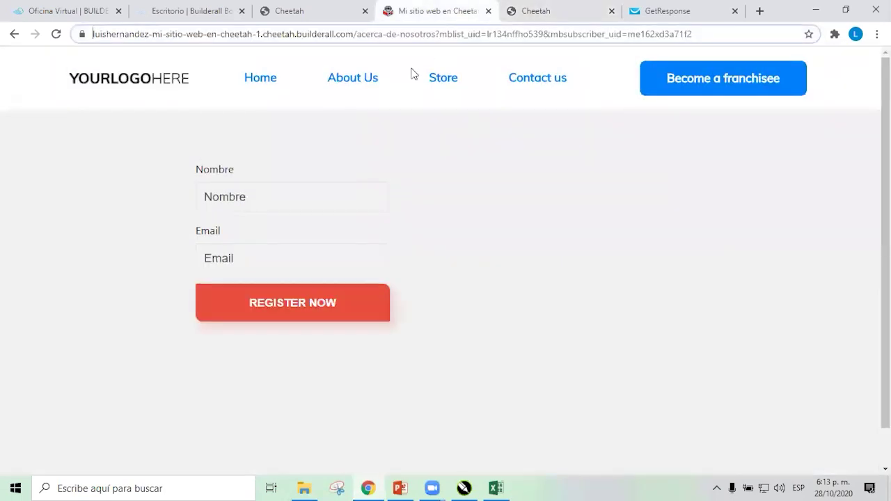
click(57, 34)
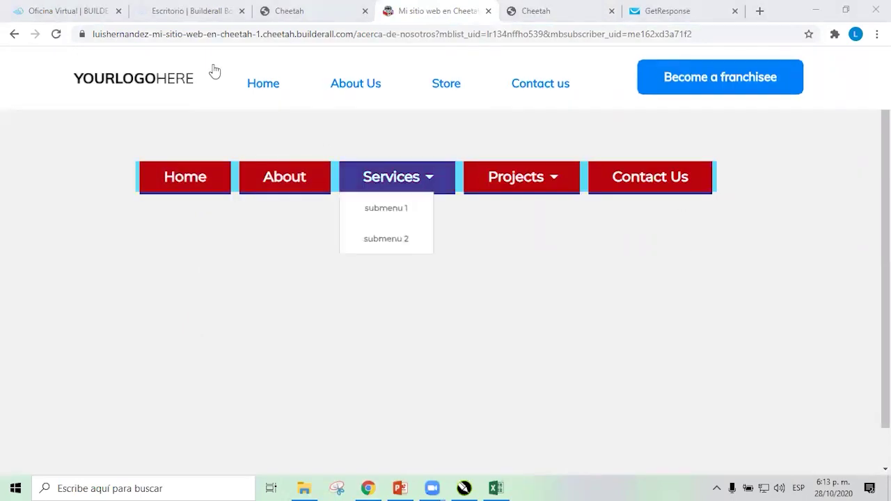
click(57, 34)
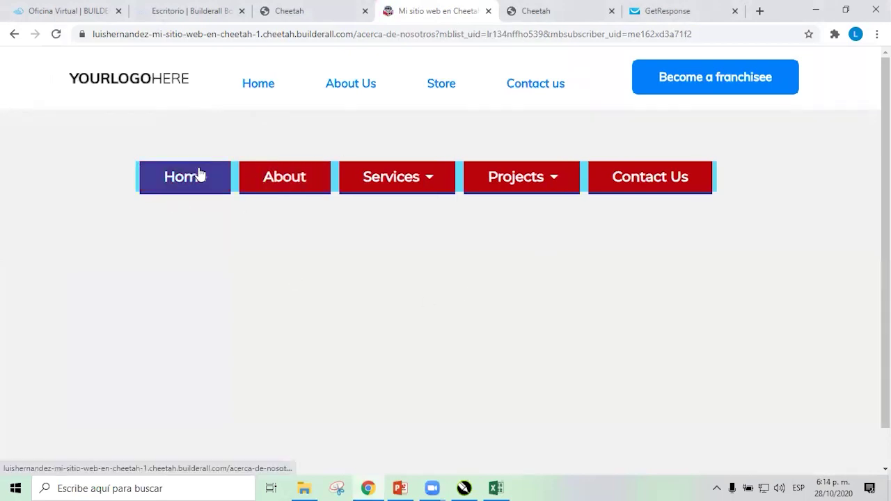
click(57, 33)
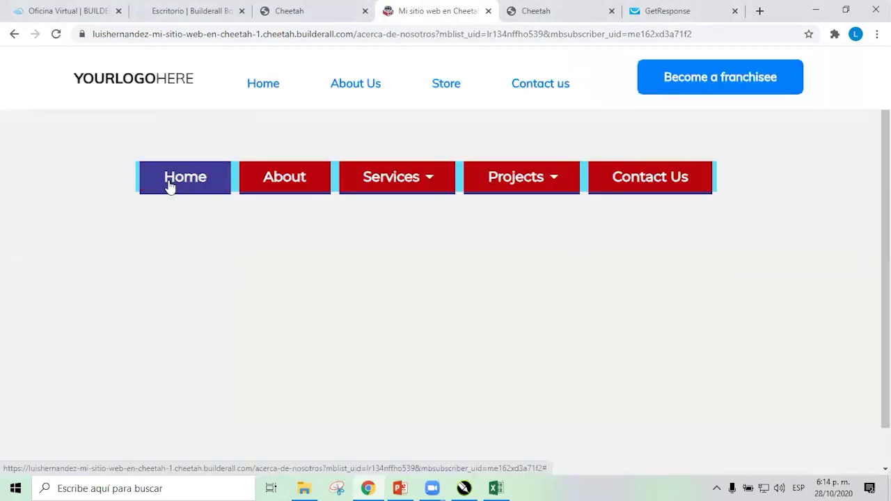
click(547, 9)
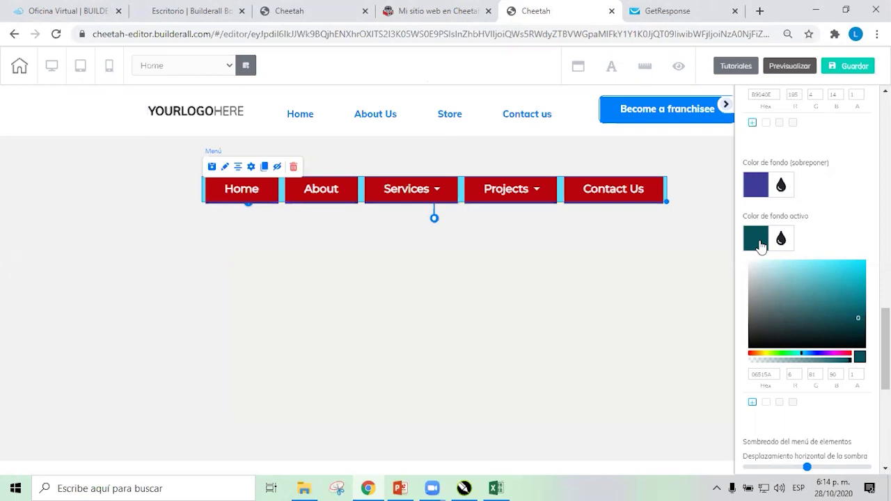
- Close the active background colour picker and expand the submenu item style settings
click(761, 247)
click(761, 246)
click(761, 247)
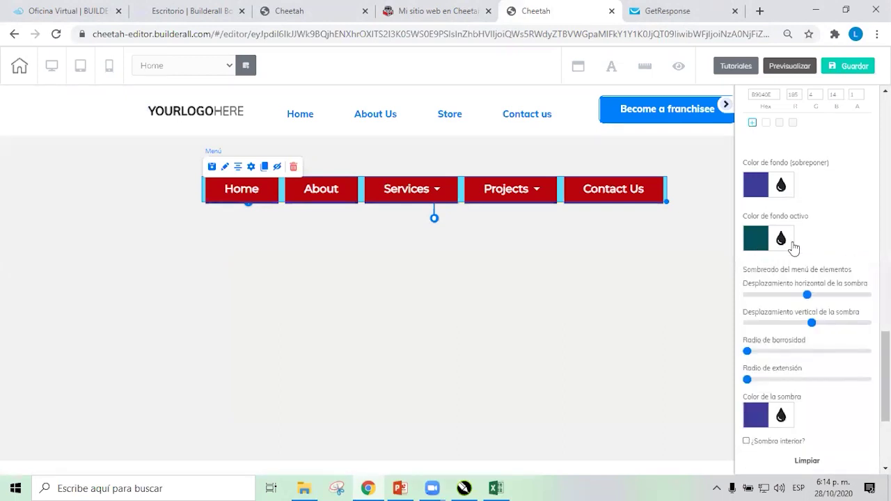
scroll(798, 254, down, 3)
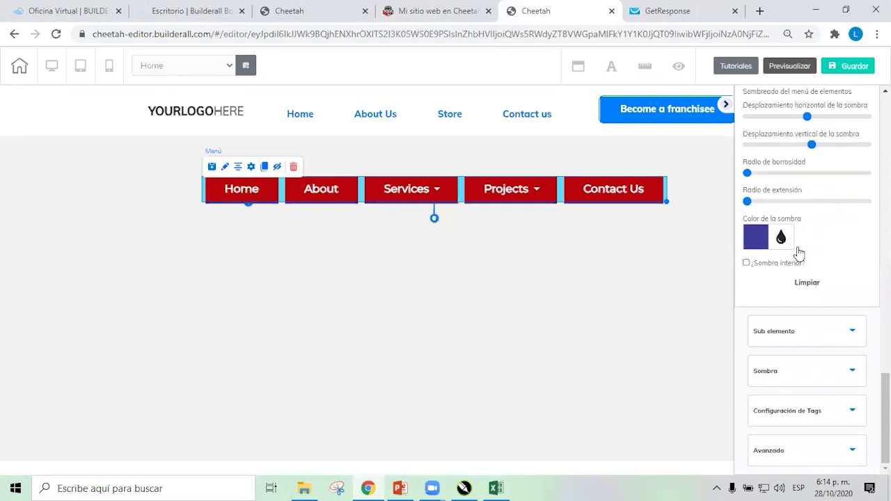
click(802, 339)
scroll(801, 339, down, 3)
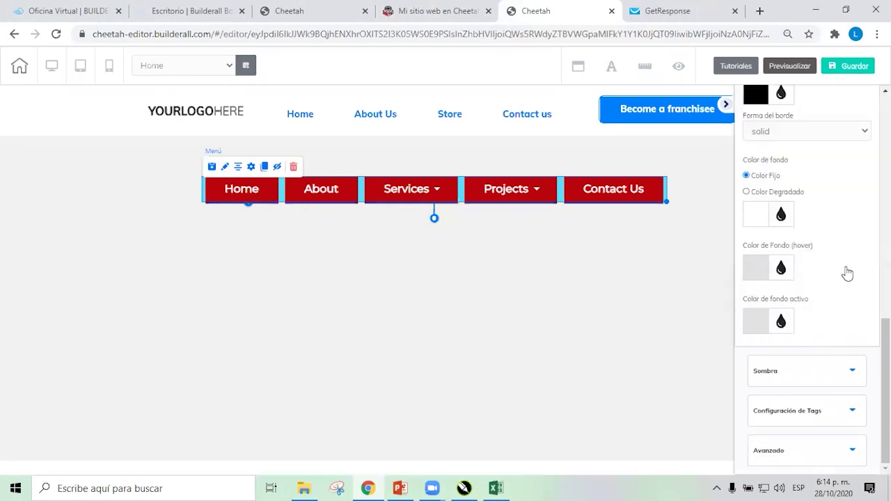
scroll(846, 272, up, 1)
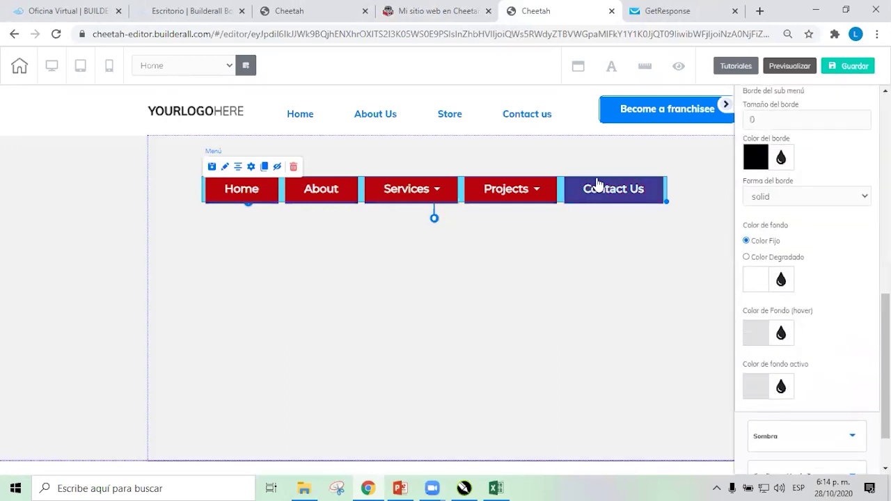
- Set the submenu items' background colour to a medium blue
mouse_move(503, 198)
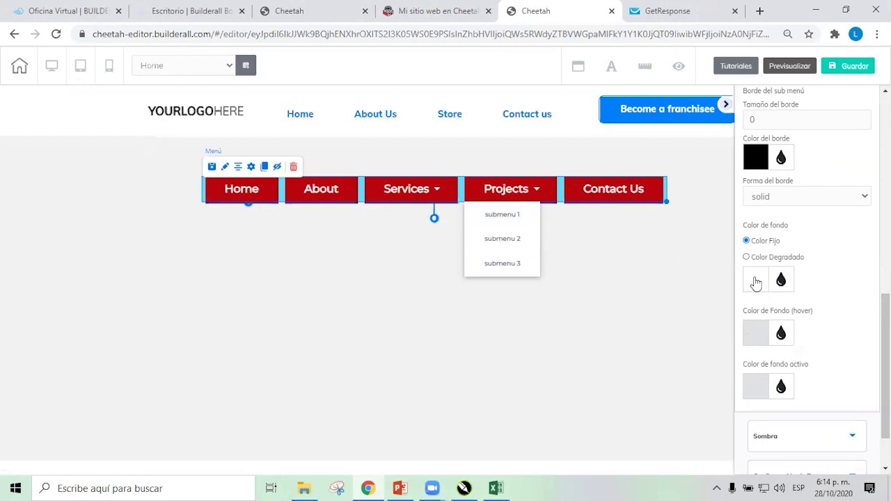
click(756, 280)
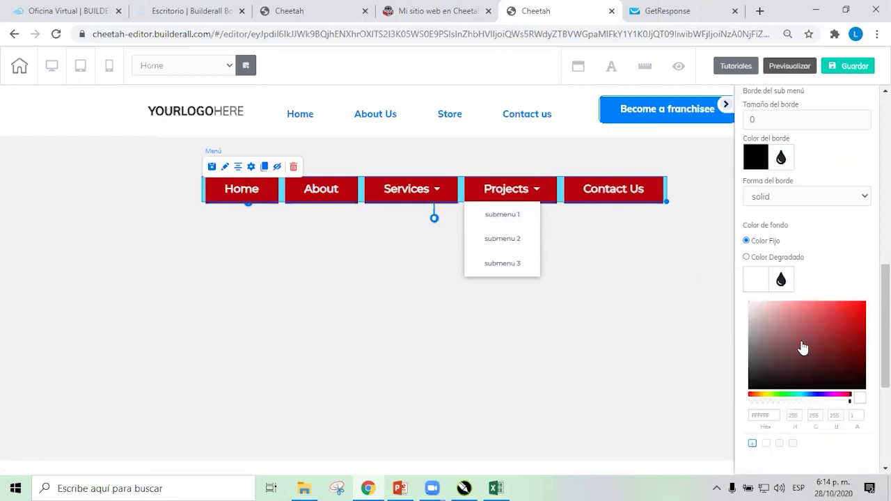
click(810, 313)
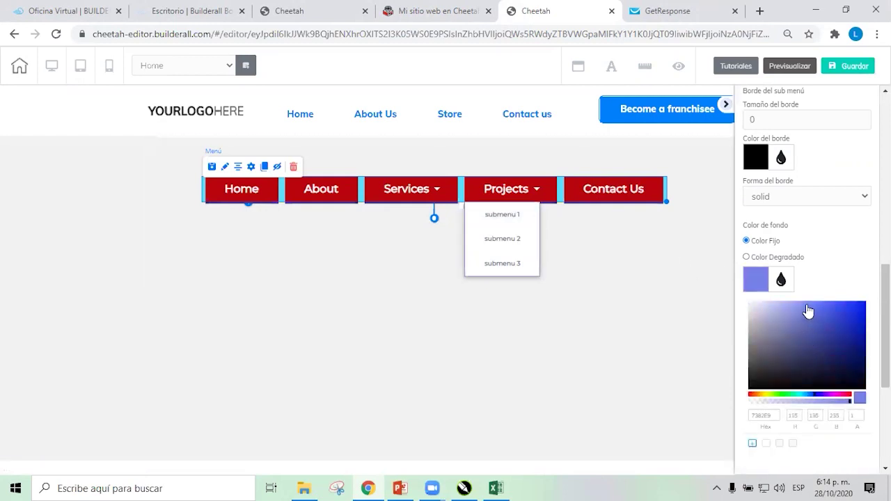
drag(808, 312, 793, 304)
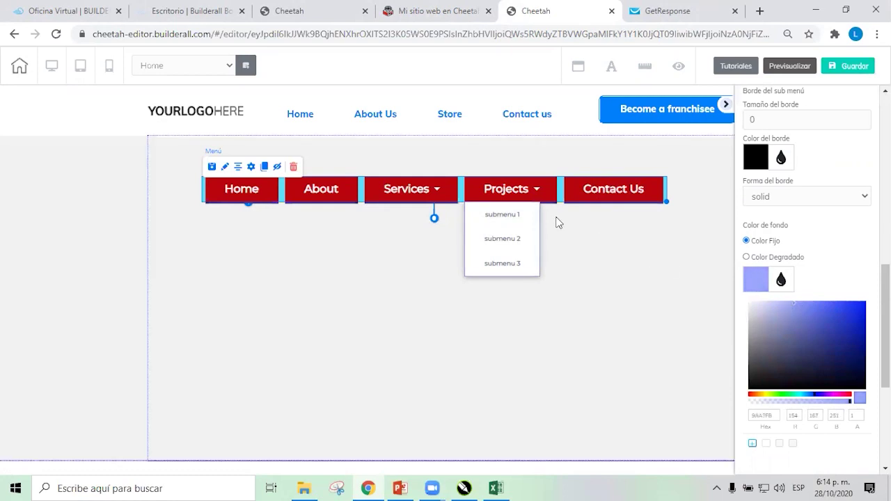
click(807, 315)
- Give the submenu items a strong magenta hover background colour, then reselect the menu
scroll(787, 247, up, 5)
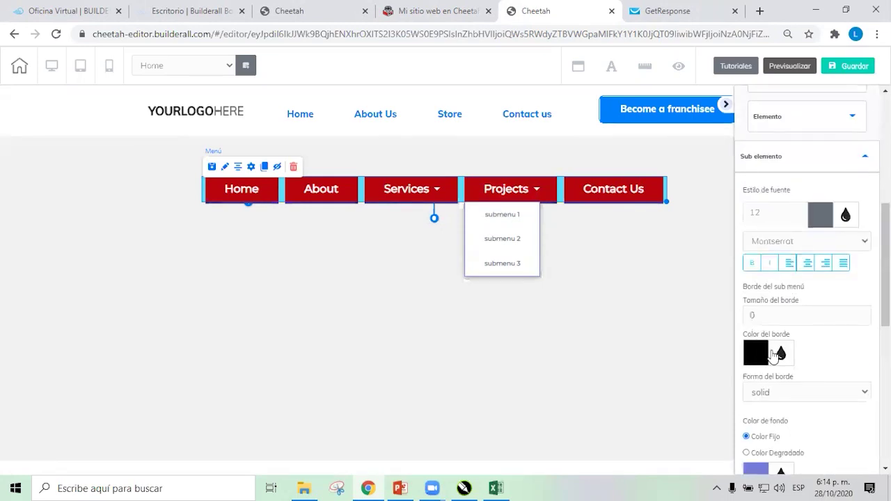
scroll(770, 321, down, 3)
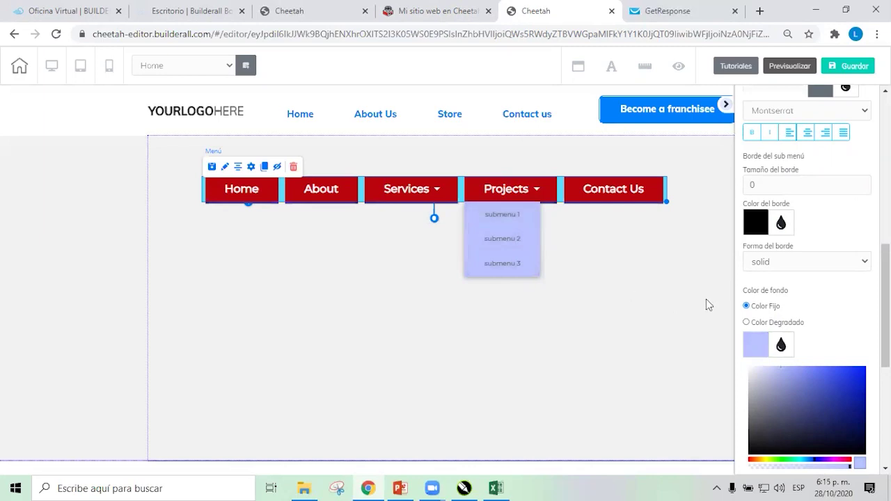
scroll(790, 314, down, 5)
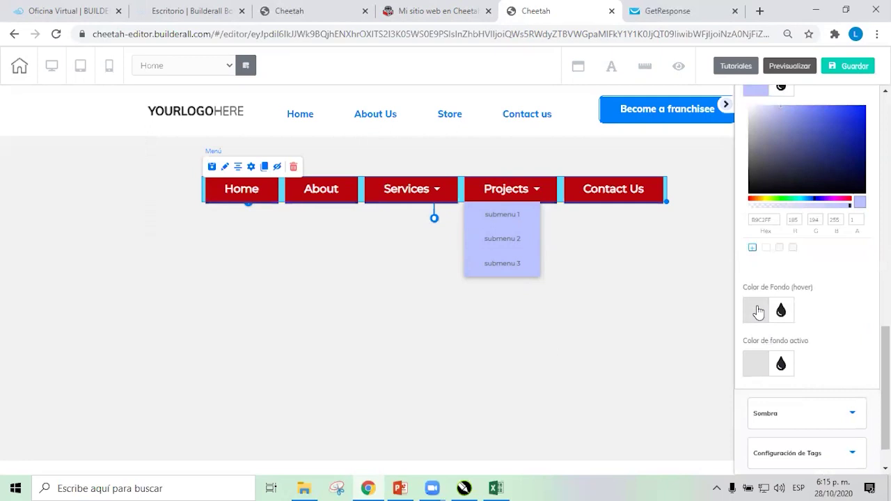
click(757, 310)
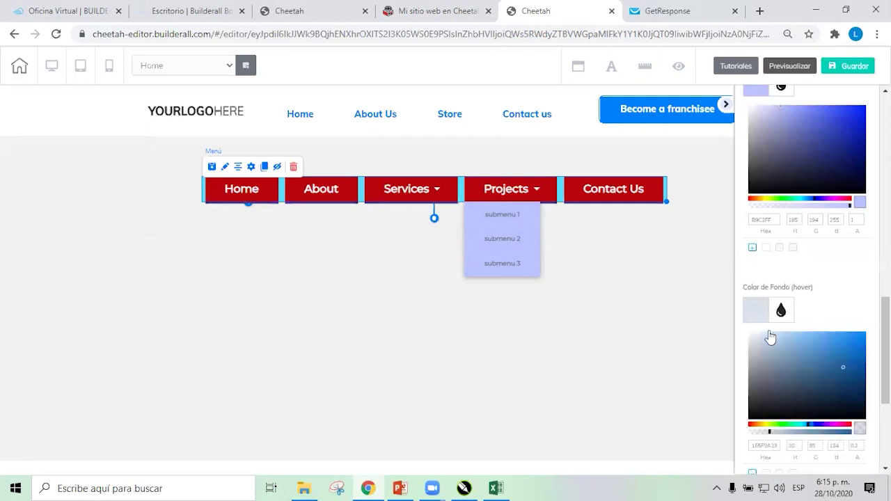
click(837, 425)
click(865, 354)
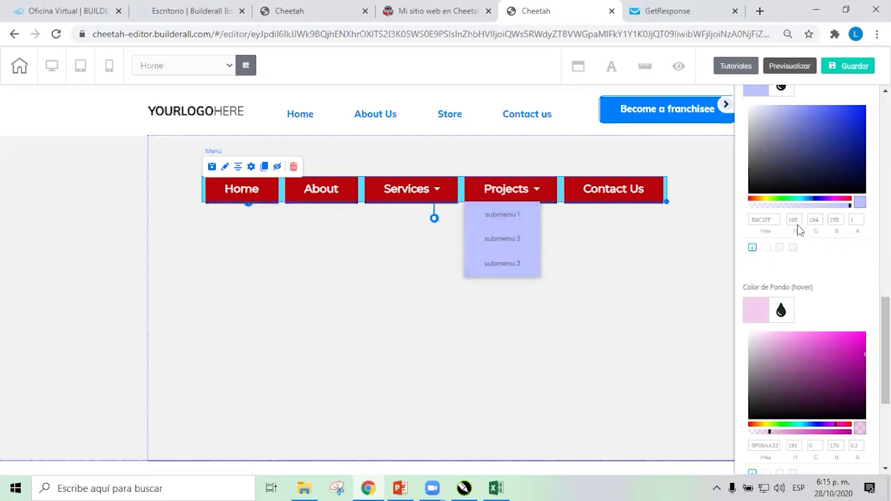
click(418, 349)
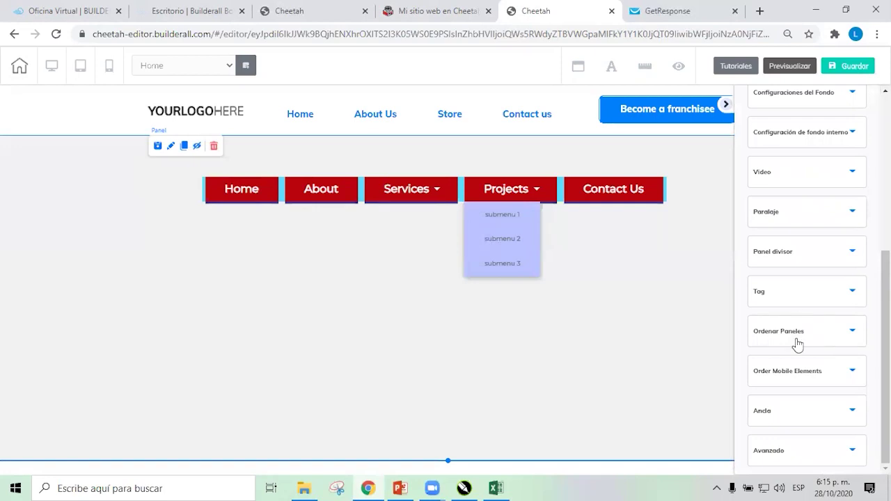
click(300, 200)
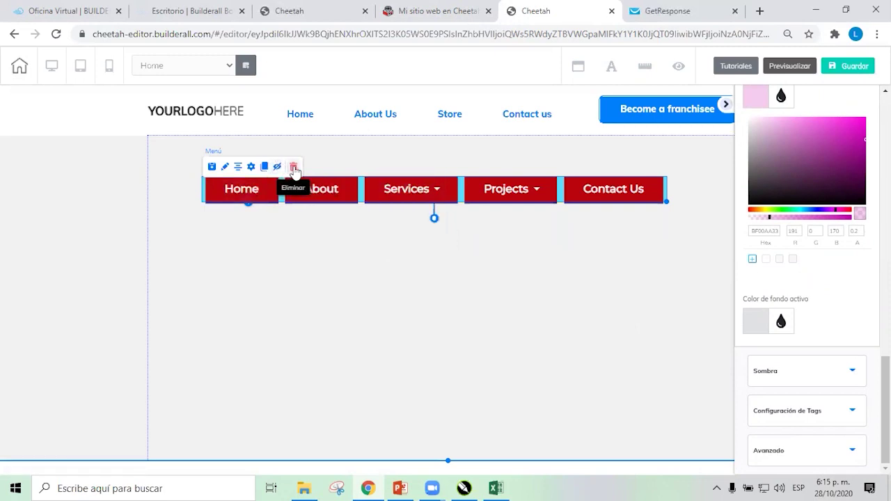
- Delete the red menu after confirming, and browse the Agregar panel to the Menú Dripping styles
click(294, 168)
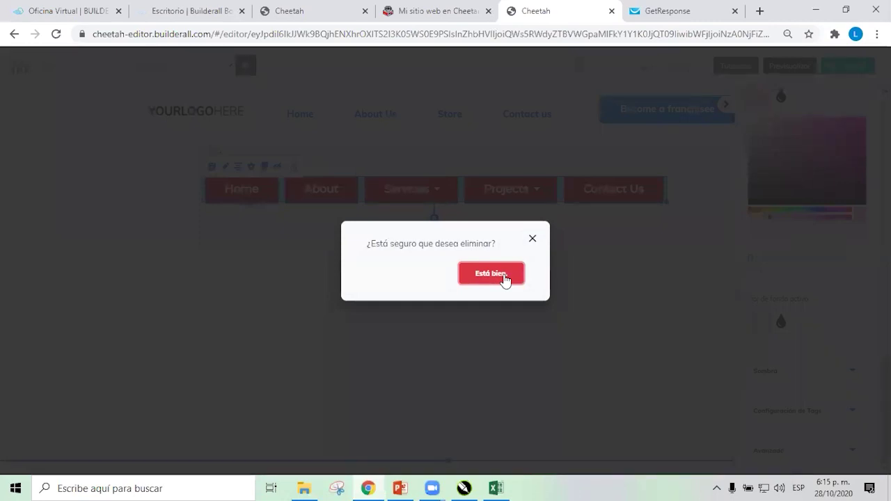
click(505, 277)
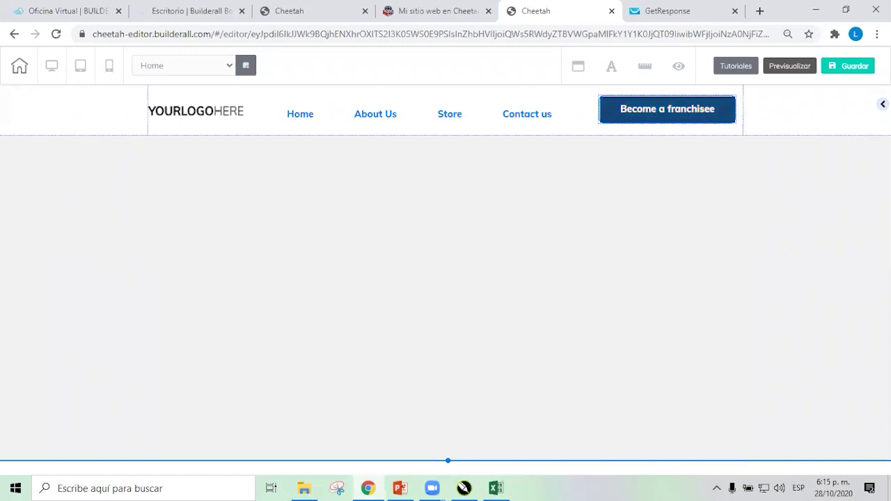
click(882, 104)
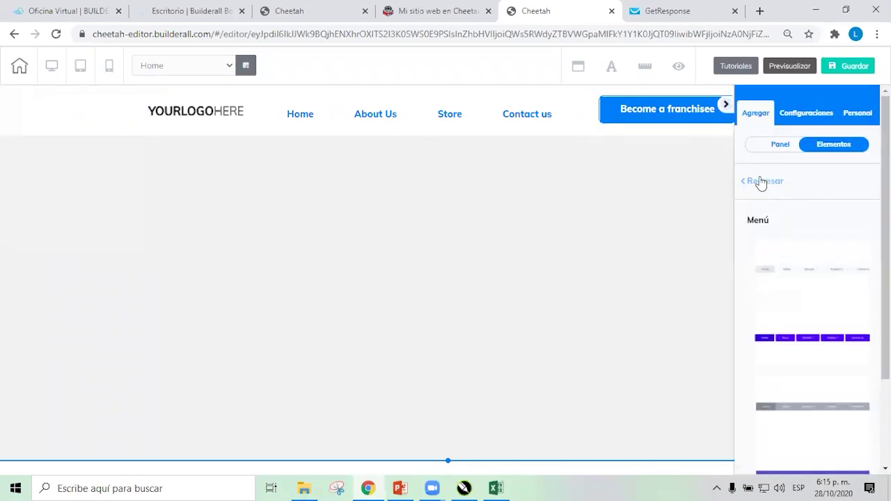
scroll(808, 279, down, 15)
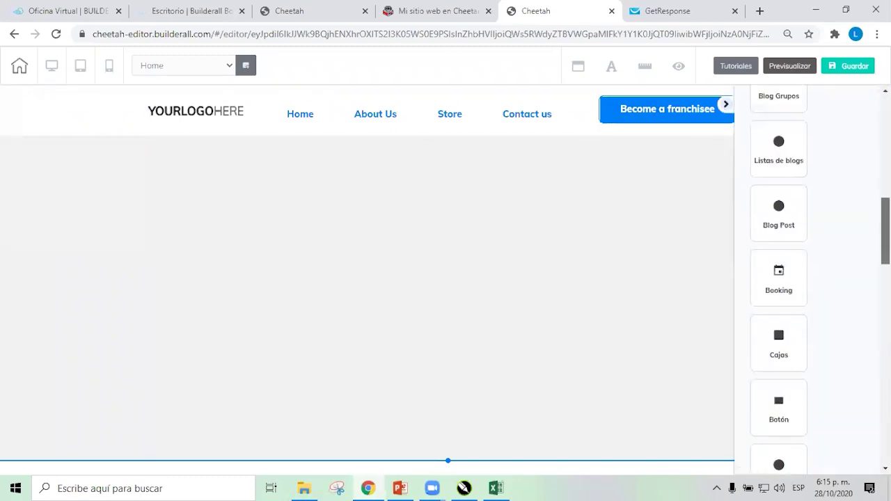
scroll(850, 301, down, 5)
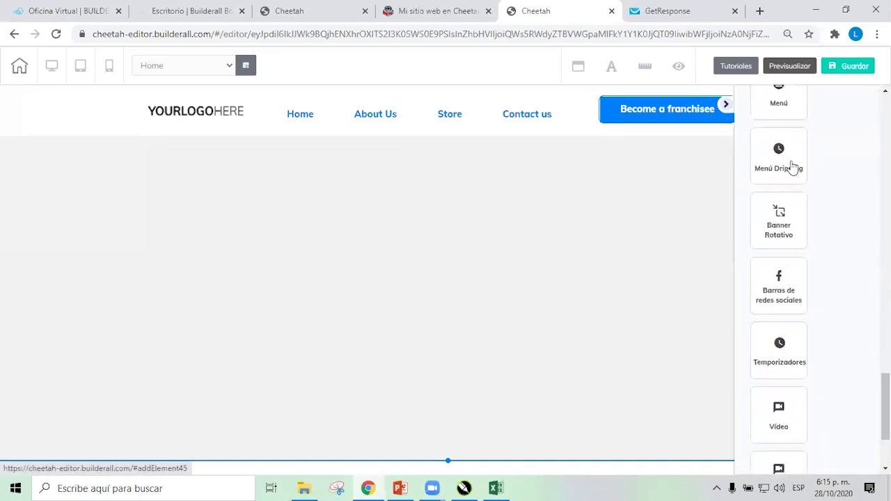
click(784, 161)
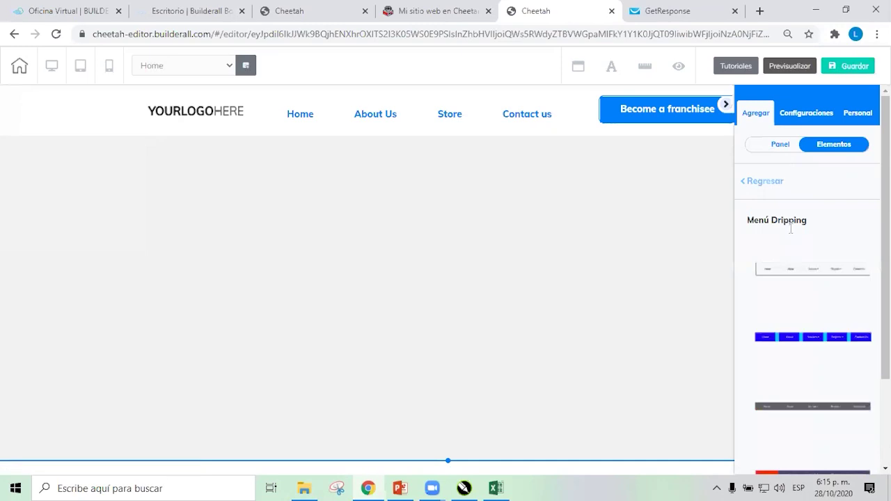
scroll(789, 270, down, 3)
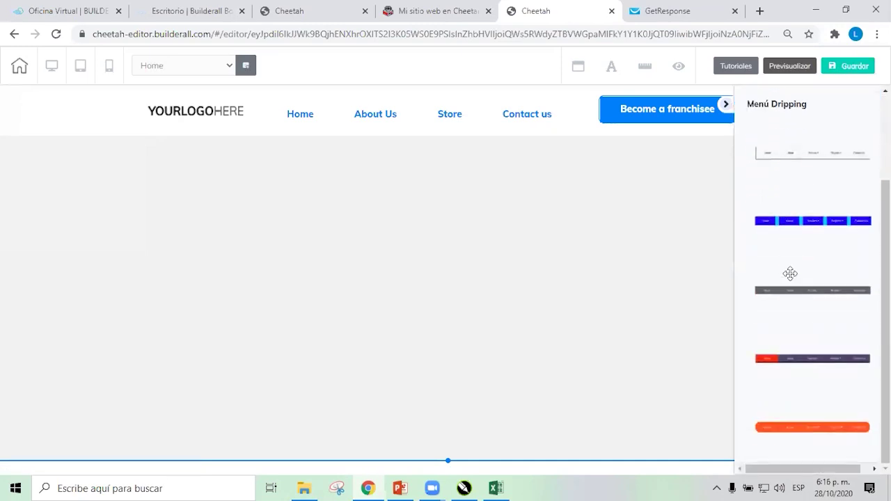
- Drop the red and purple drip menu onto the page and centre it in the section
drag(822, 354, 390, 191)
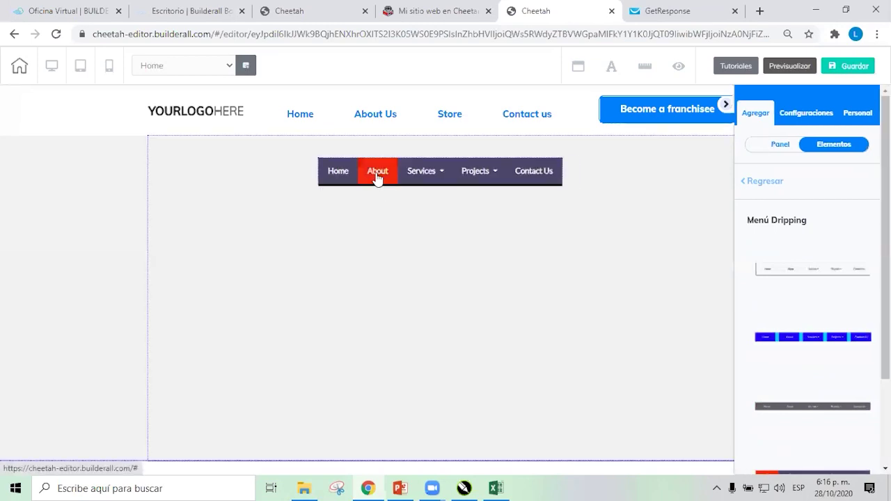
click(510, 169)
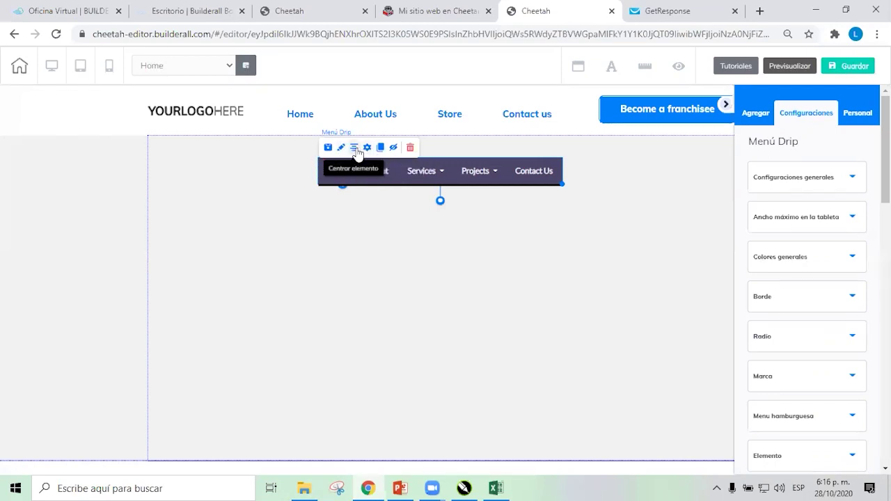
click(354, 149)
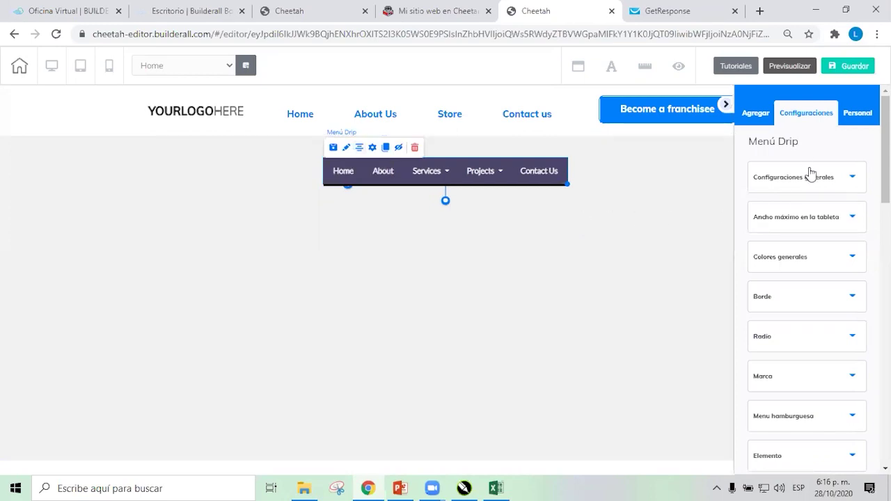
- Review the drip menu's Configuraciones generales, then delete the menu and confirm
click(839, 180)
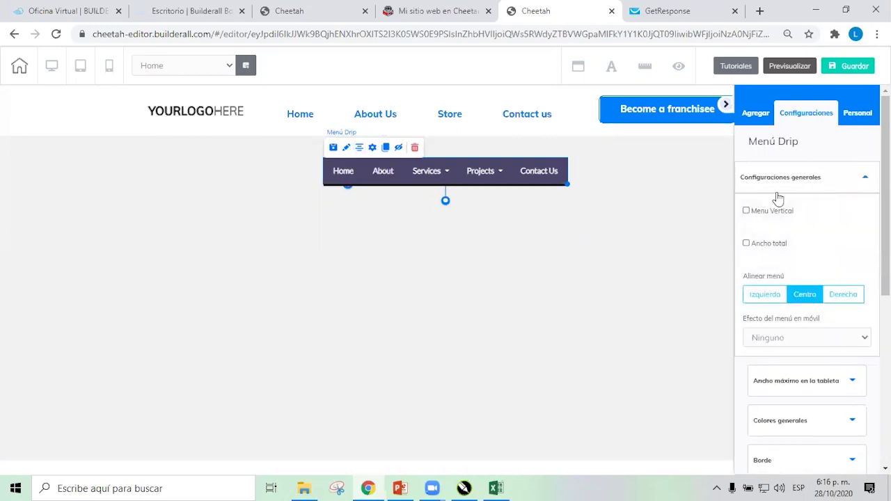
mouse_move(489, 175)
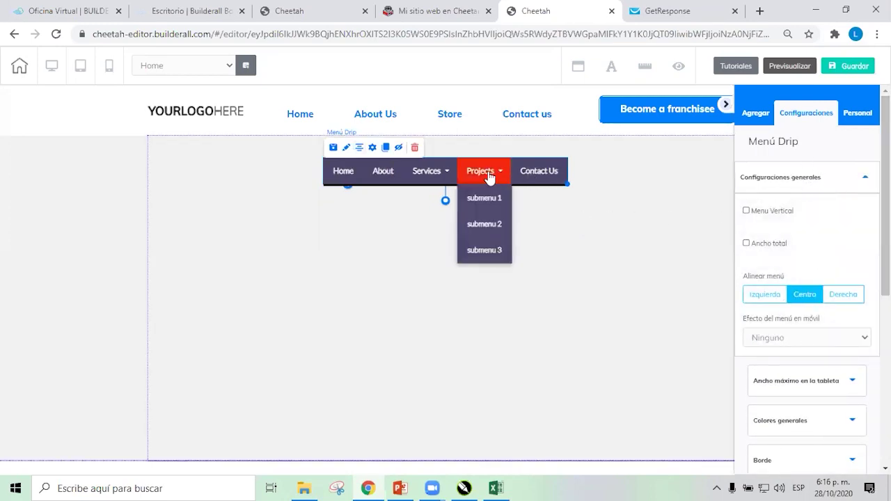
scroll(807, 279, down, 4)
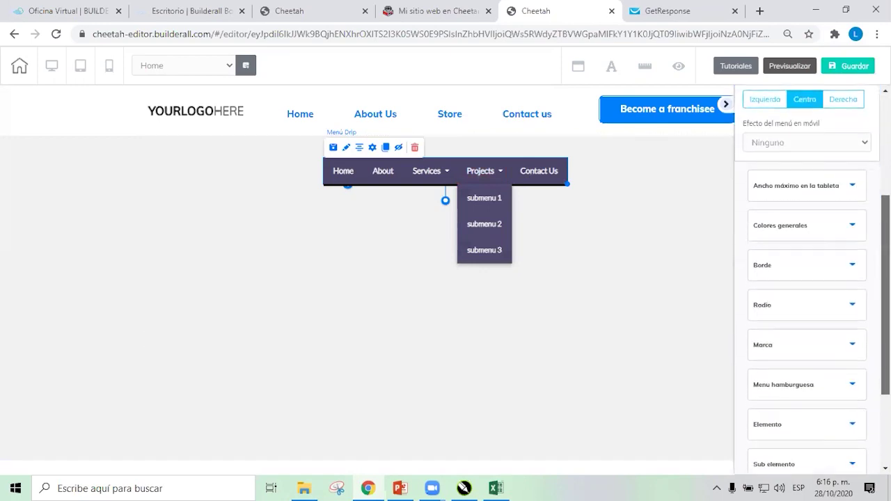
scroll(808, 279, down, 1)
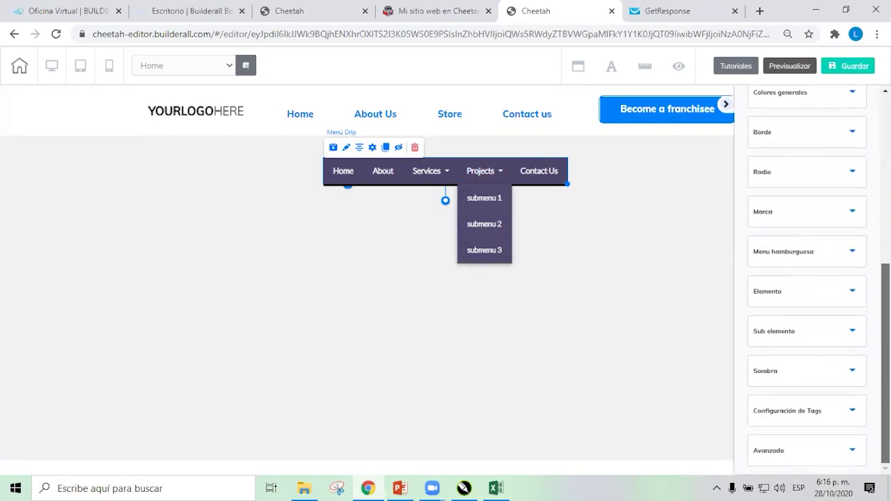
click(416, 149)
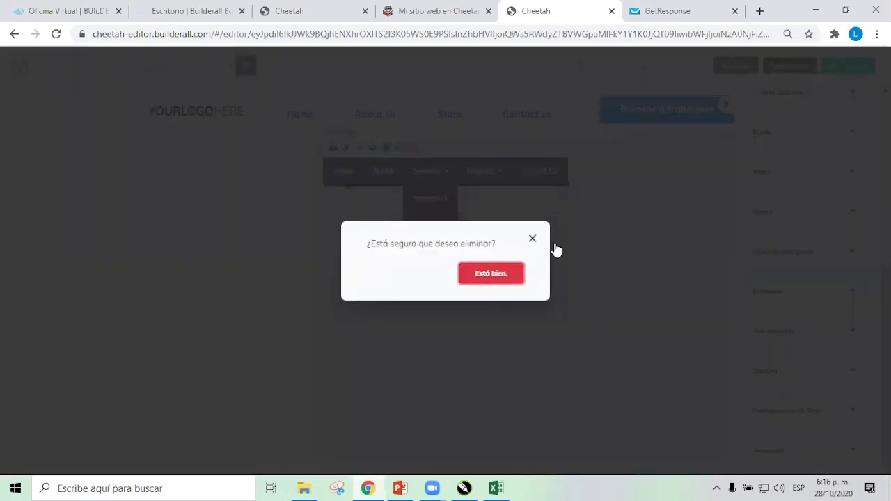
key(Return)
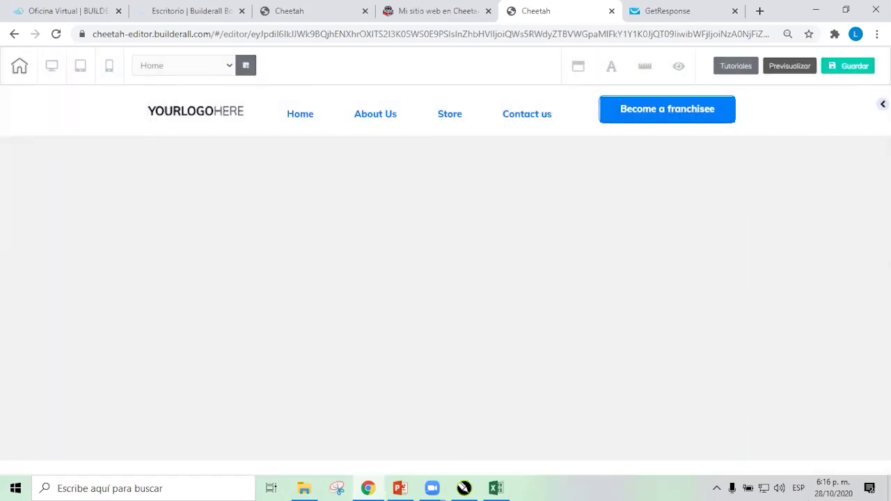
- Bring up the Banner Rotativo templates from the full Agregar element list
click(883, 103)
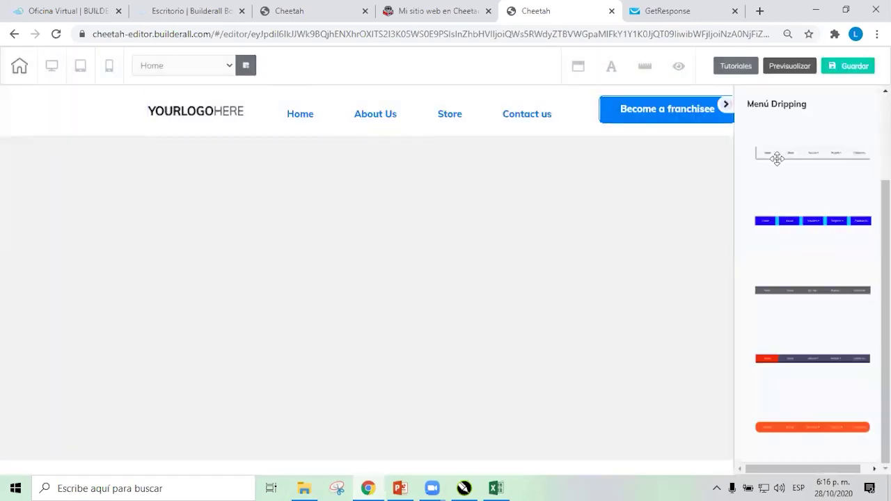
click(752, 183)
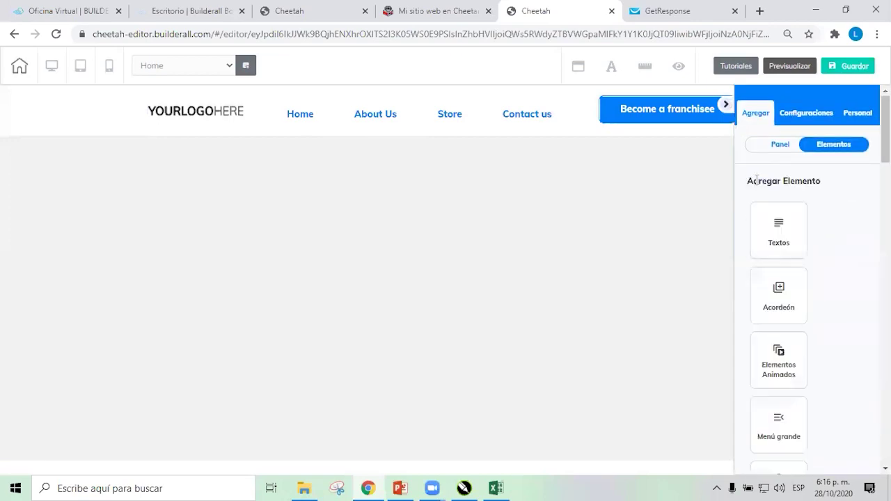
drag(886, 128, 886, 416)
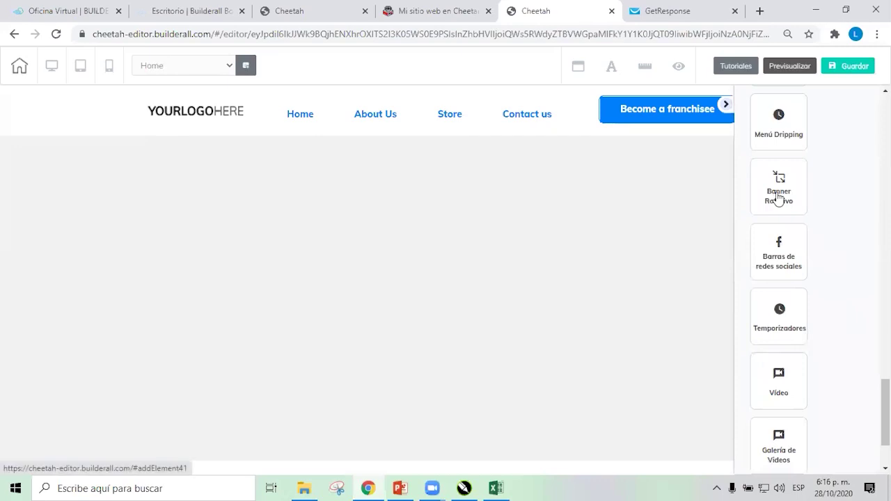
click(779, 196)
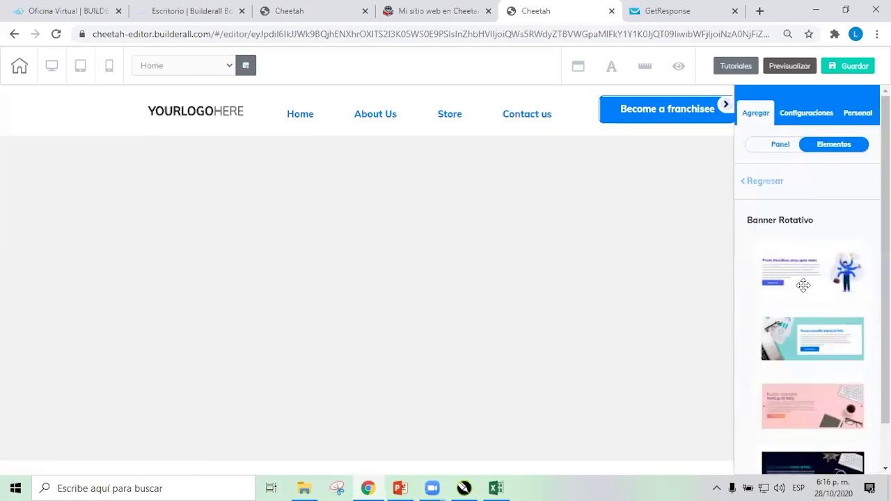
scroll(816, 271, down, 1)
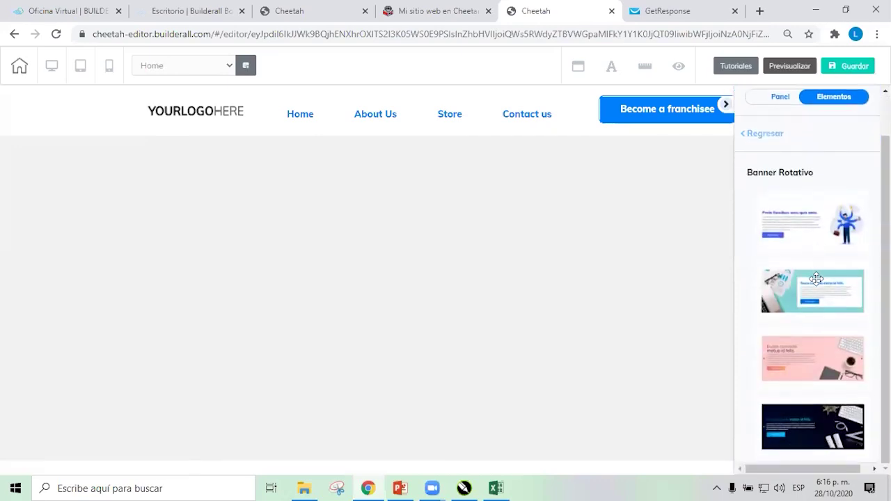
scroll(818, 275, up, 1)
- Drag the first rotating banner template into the empty section and stretch it to fill it
drag(820, 277, 439, 249)
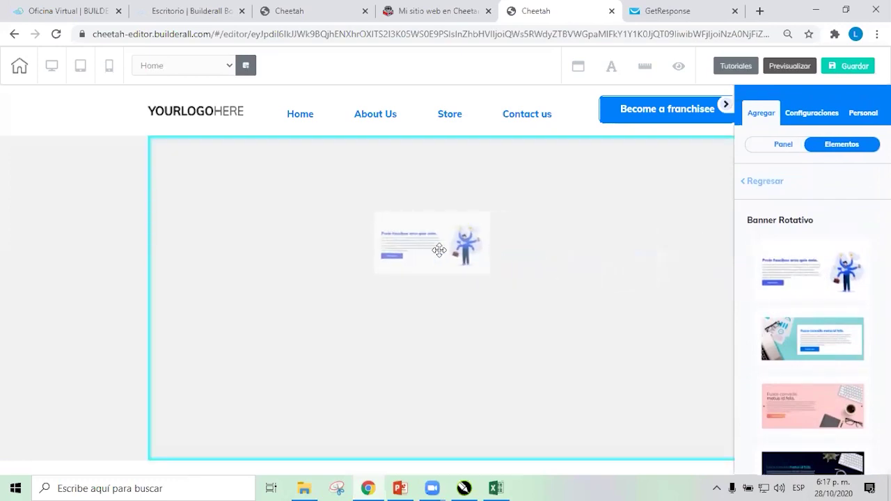
drag(439, 250, 439, 252)
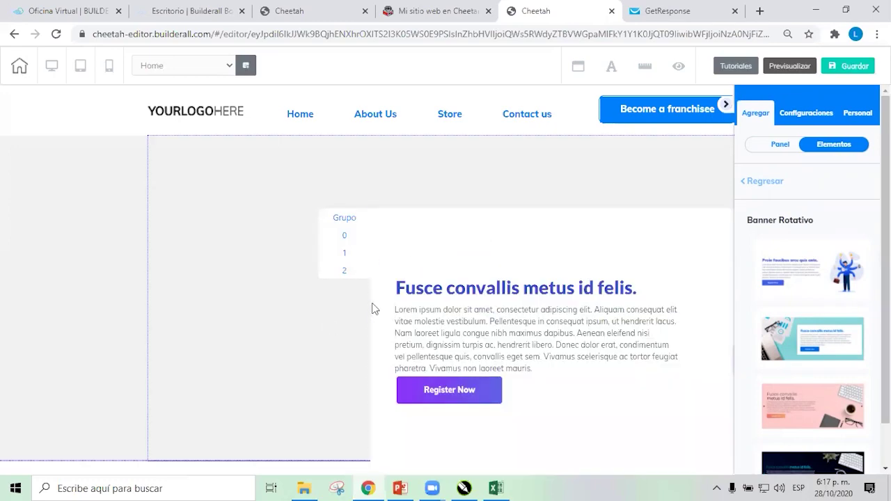
drag(376, 307, 150, 255)
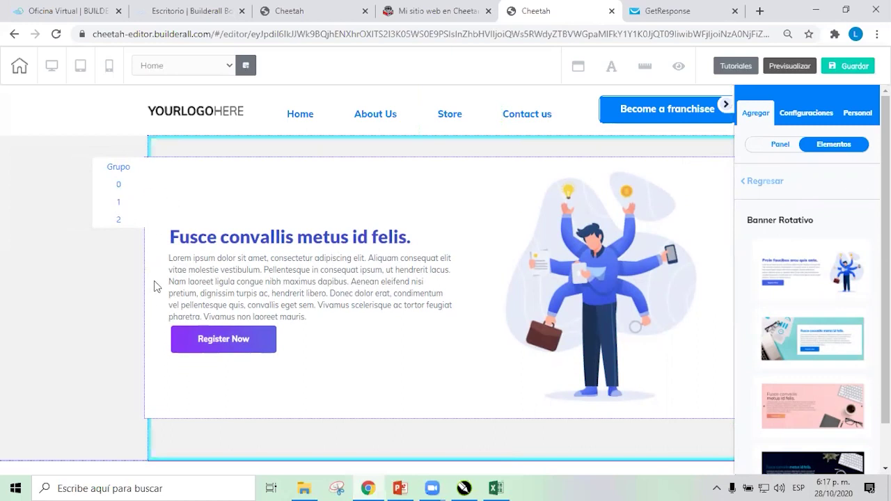
- Inspect the banner's image and Register Now button, then switch it to slide 2 with the lightbulb illustration
click(807, 114)
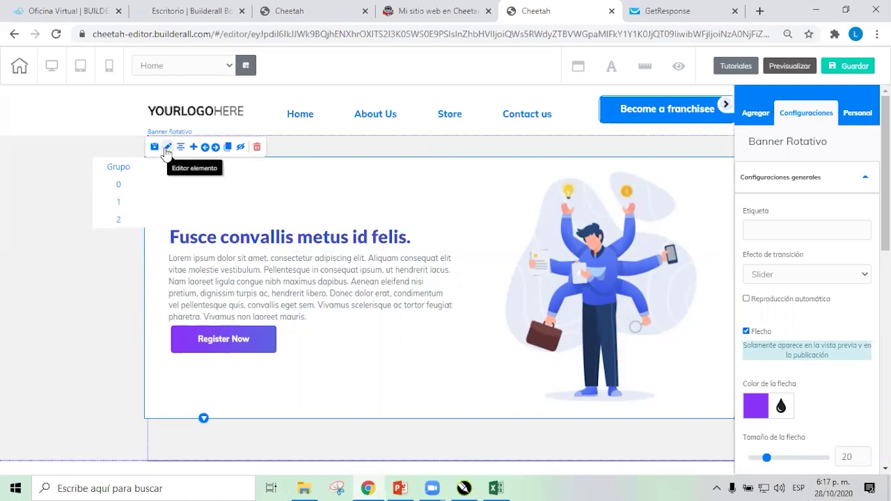
click(216, 147)
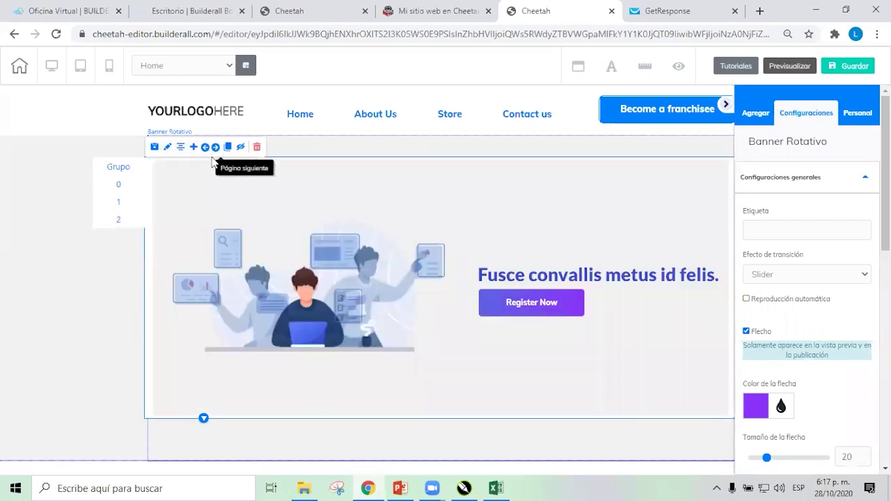
click(273, 314)
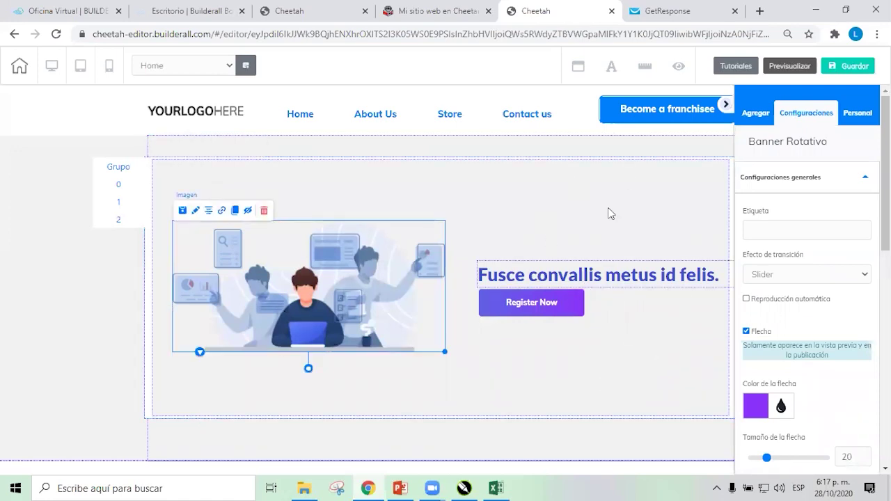
click(532, 302)
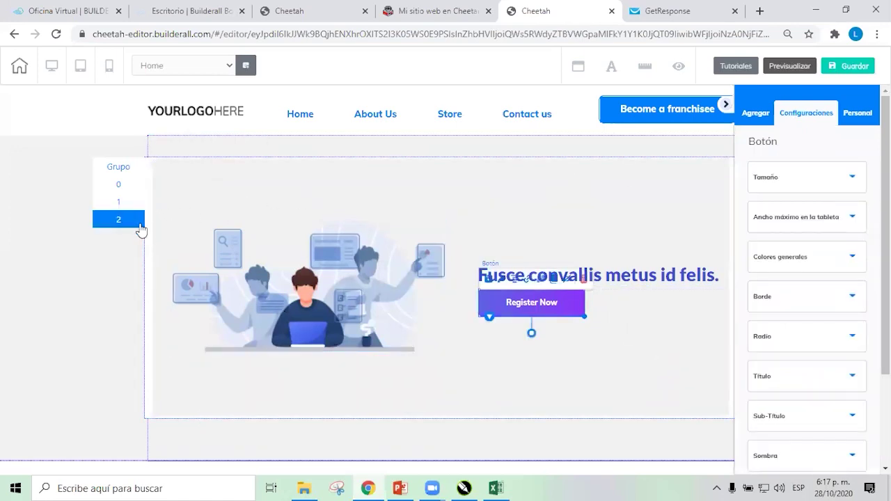
click(117, 217)
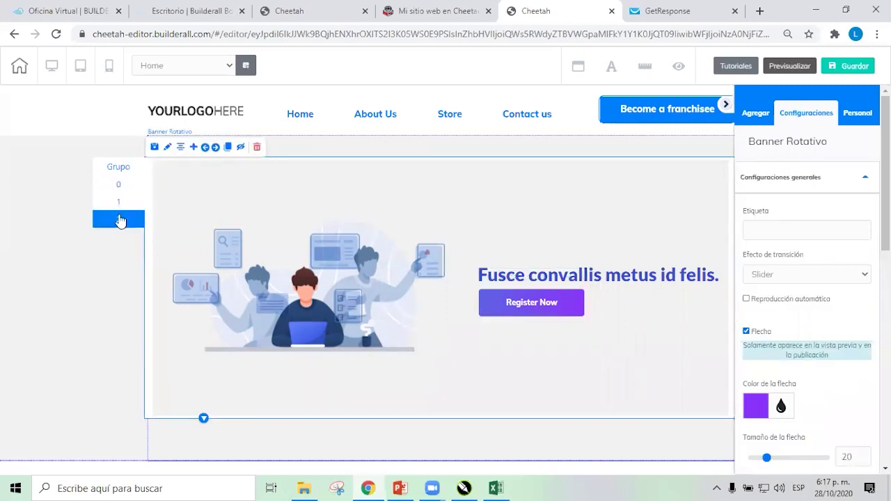
click(120, 220)
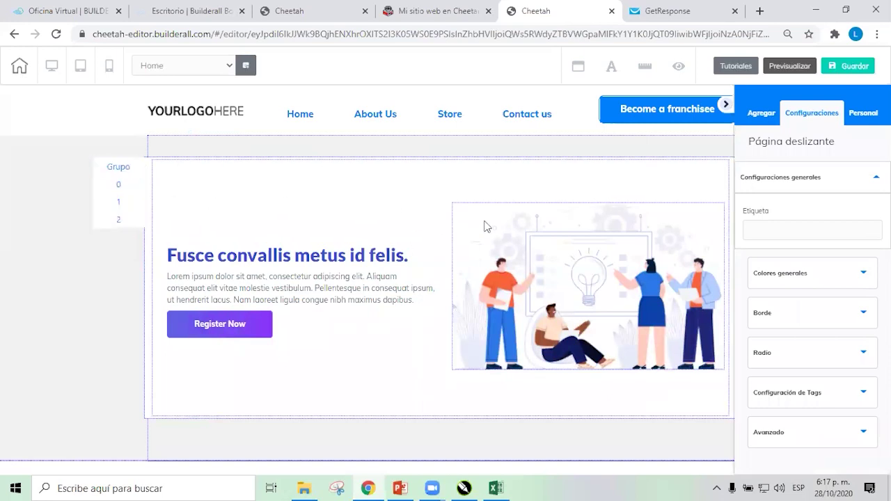
- Preview the page, advance the banner six slides with its right arrow, then return to editing
click(794, 66)
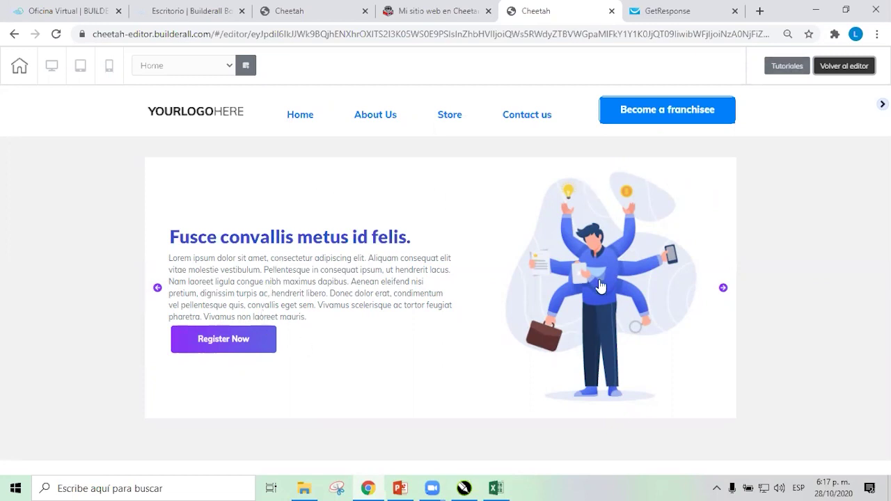
click(723, 289)
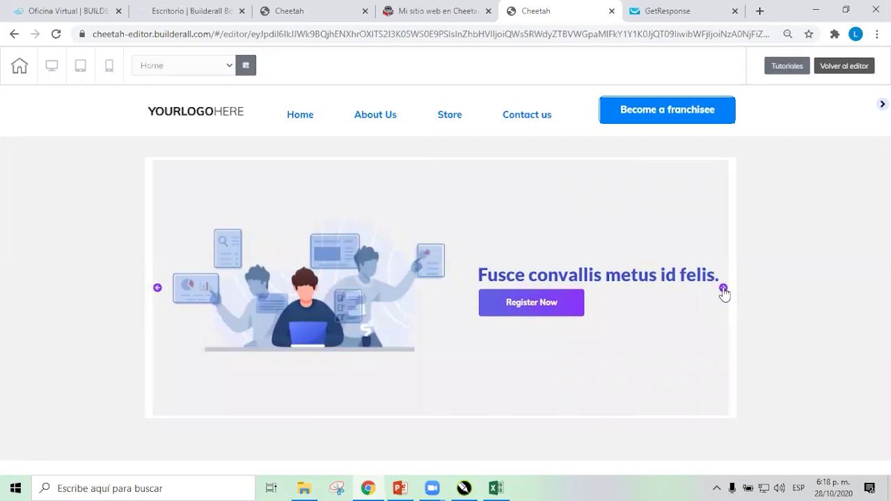
click(723, 289)
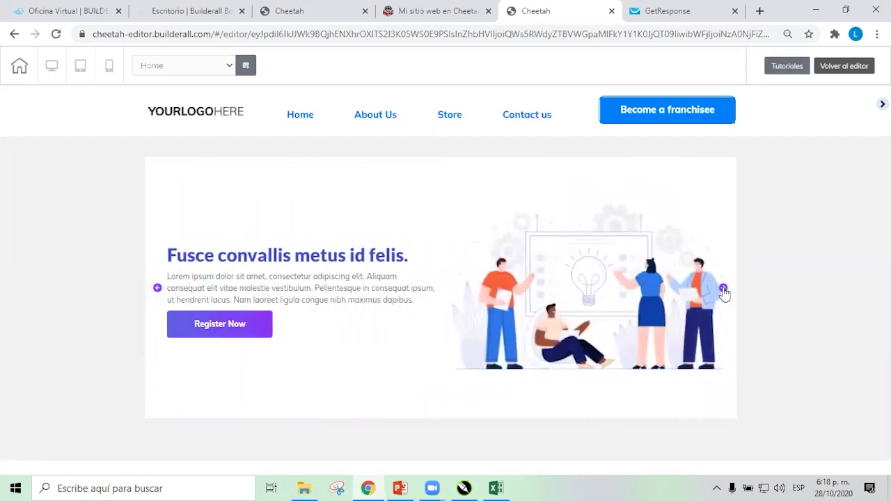
click(723, 288)
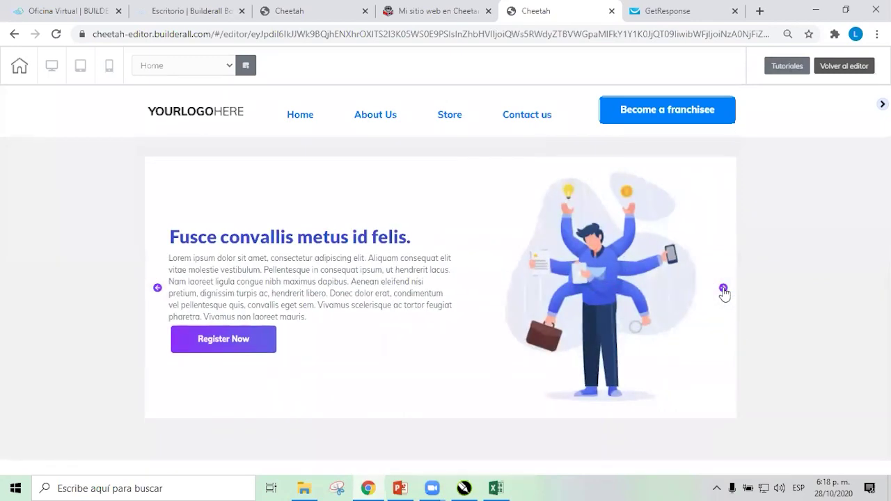
click(724, 289)
click(723, 289)
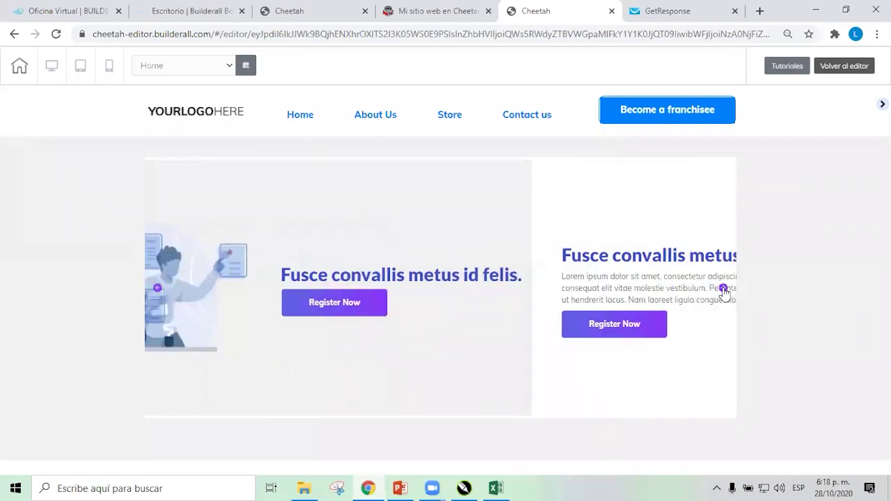
click(724, 289)
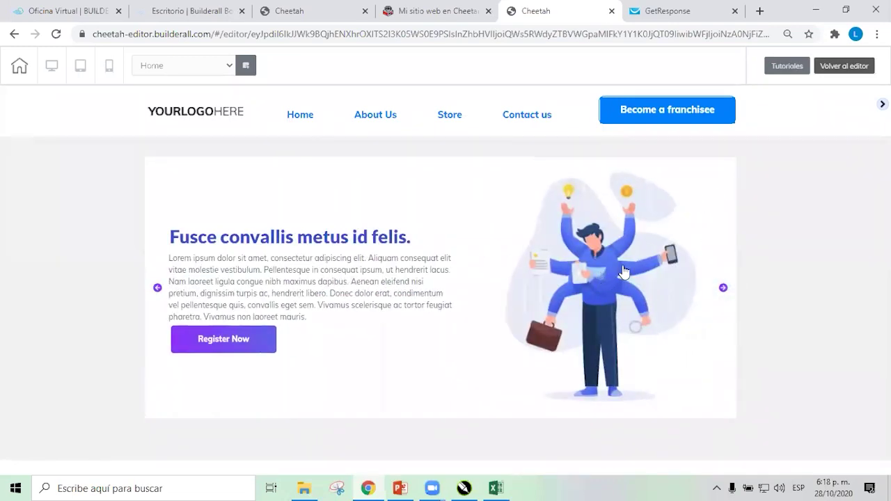
click(842, 65)
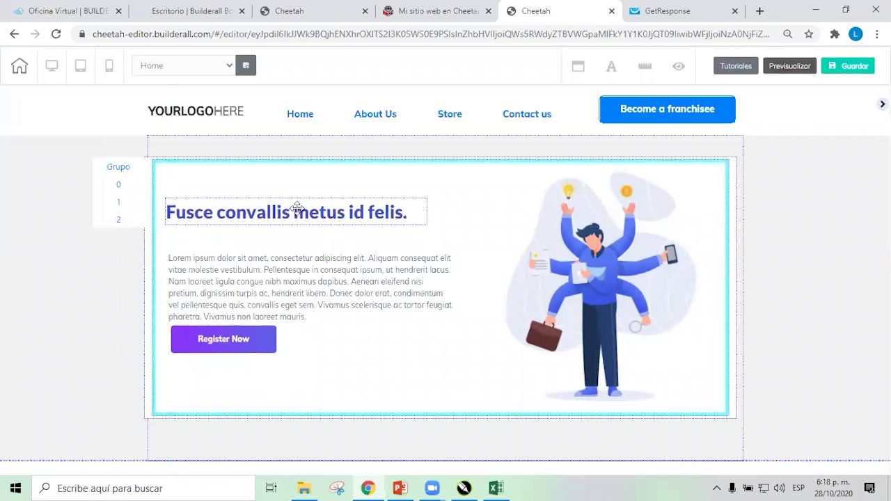
- Nudge the slide's heading up, the Register Now button lower and the paragraph right
drag(296, 206, 302, 198)
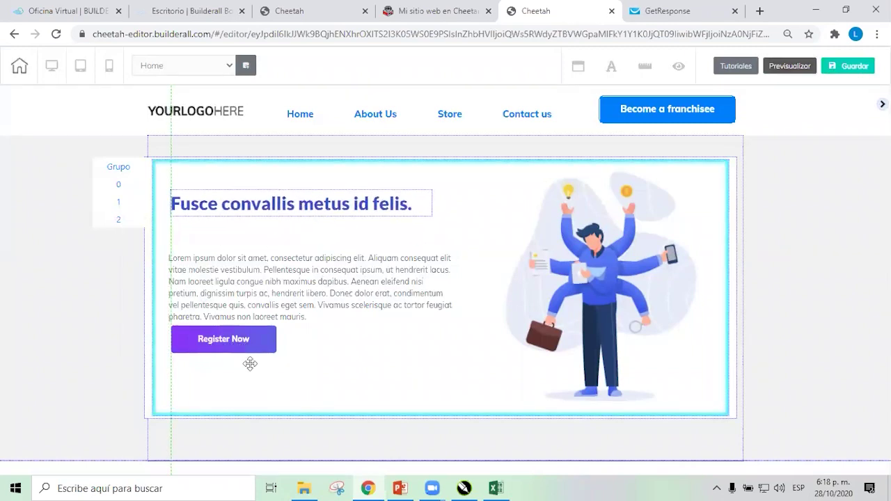
drag(239, 340, 248, 369)
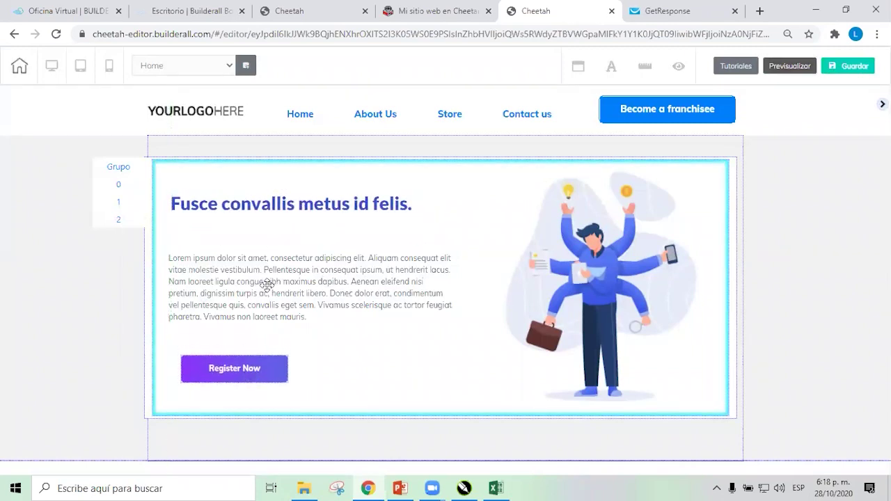
drag(267, 284, 271, 285)
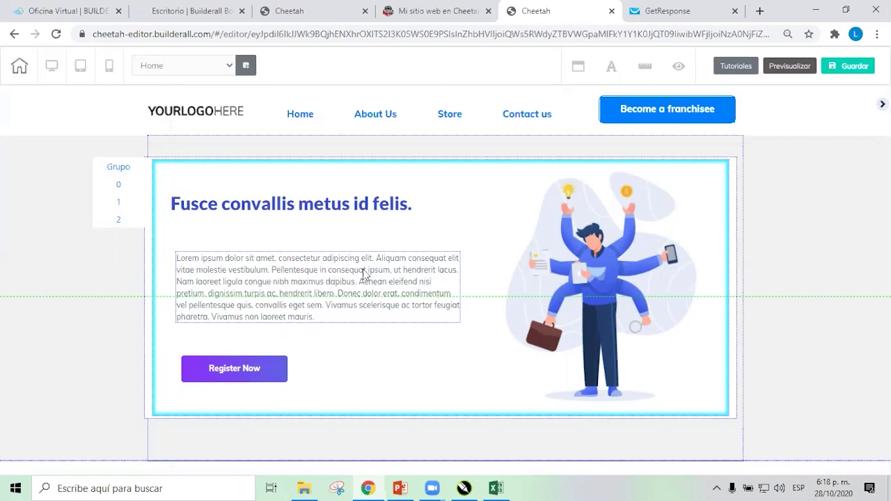
- Delete the rotating banner, confirming with Está bien
click(146, 313)
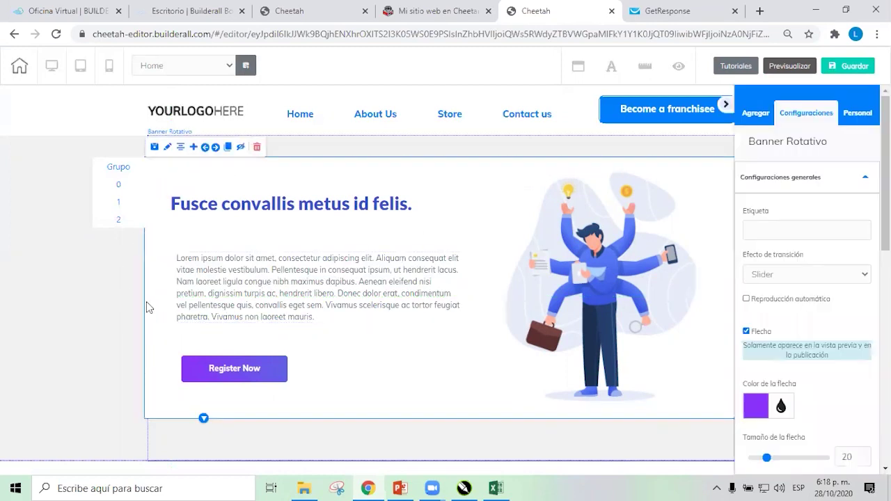
click(257, 148)
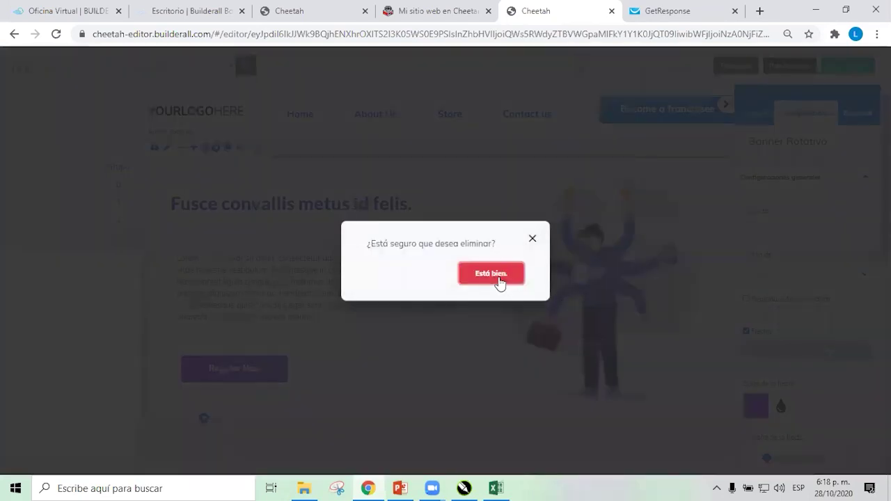
click(495, 278)
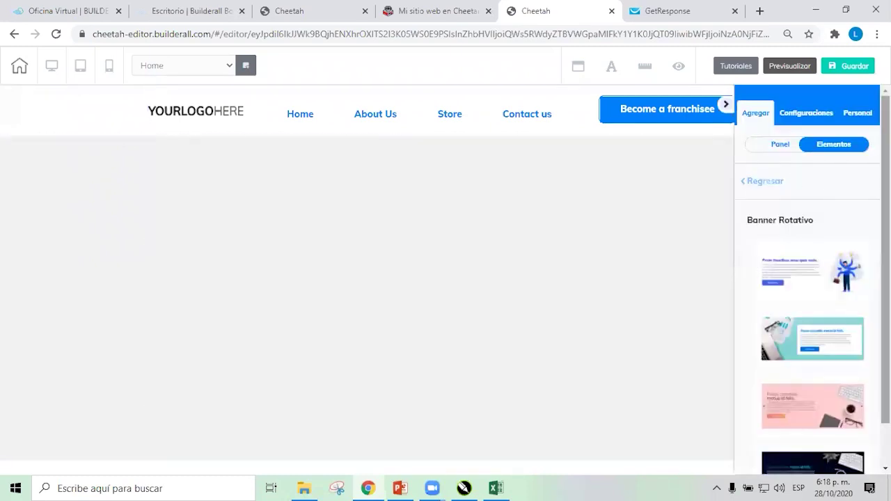
- Place a Barras de redes sociales bar with Facebook, Twitter, Instagram and LinkedIn icons near the section top
click(765, 181)
drag(885, 129, 885, 391)
scroll(771, 163, down, 3)
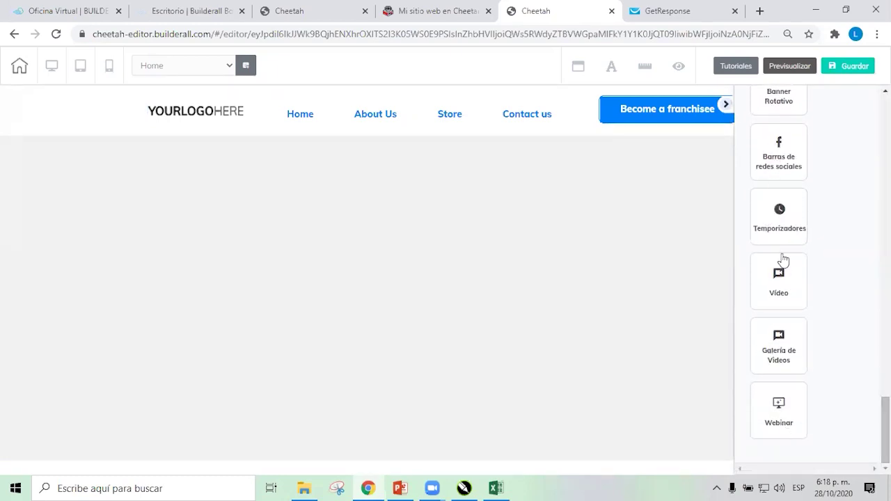
click(786, 153)
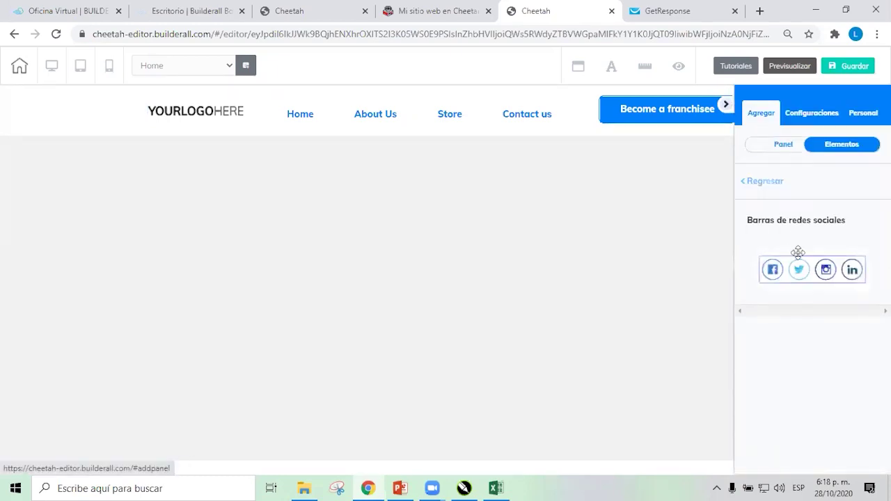
drag(826, 269, 303, 202)
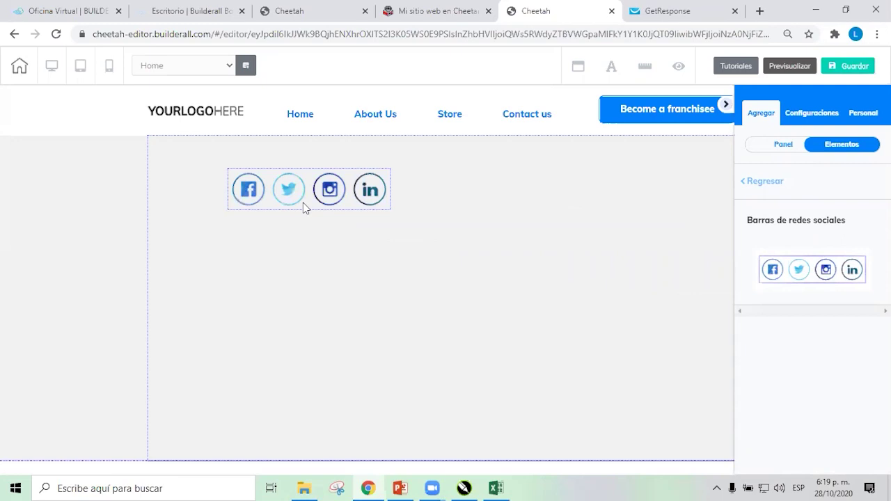
- Toggle the social bar's Orientación, ending with the icons in a horizontal row
click(291, 193)
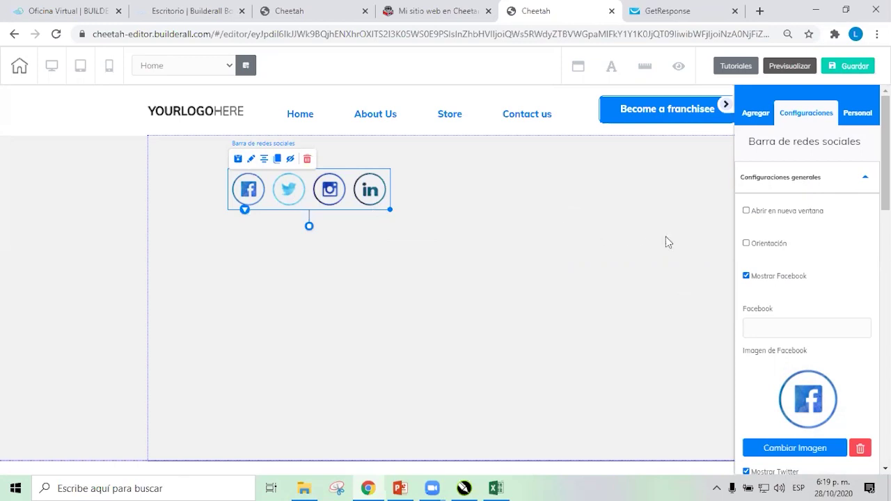
click(747, 244)
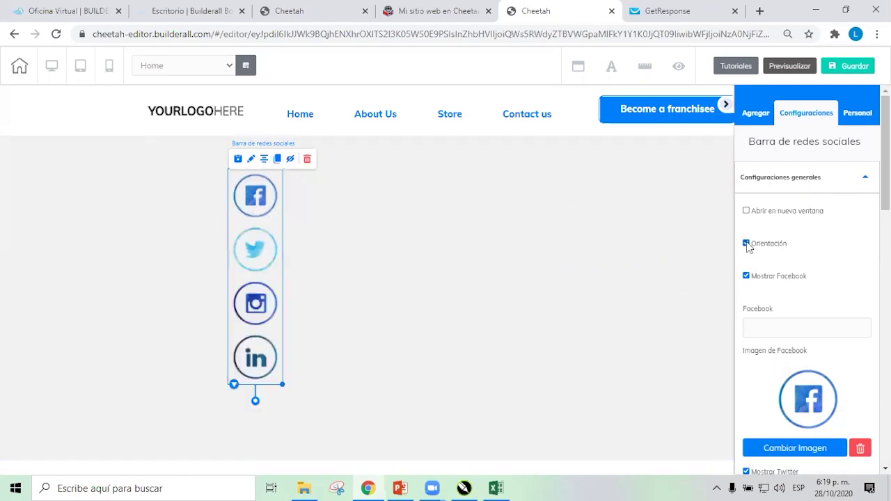
click(748, 247)
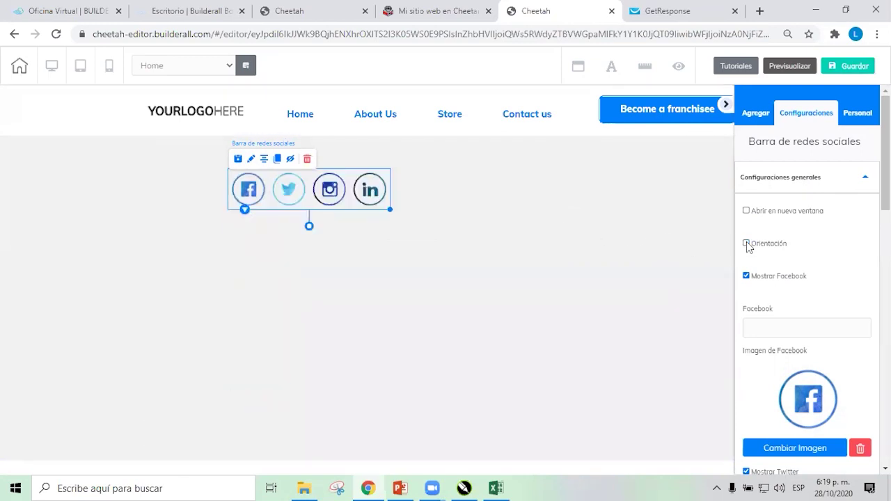
click(748, 247)
click(747, 247)
- Turn Mostrar Facebook off and back on, then focus the Facebook URL field
click(746, 276)
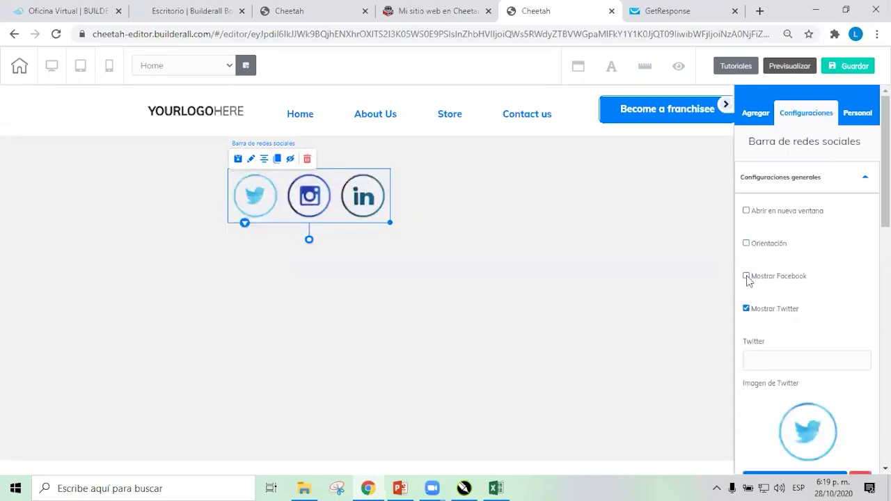
click(746, 276)
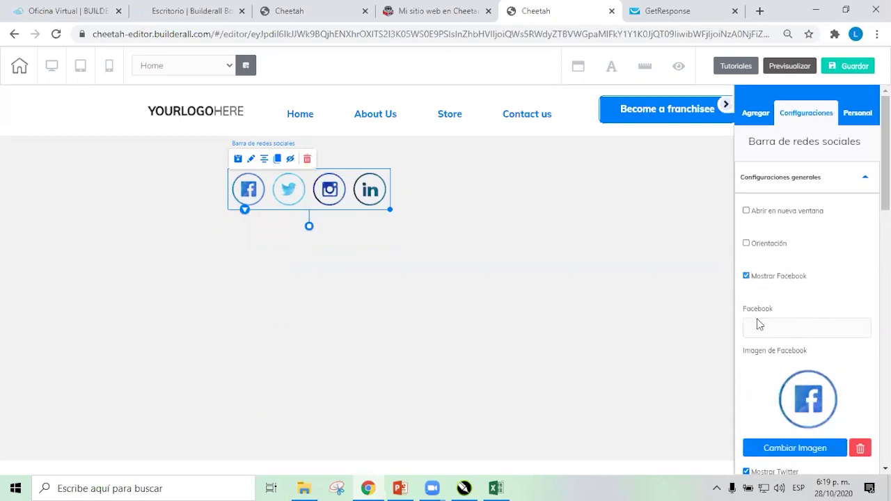
key(space)
click(747, 276)
click(765, 332)
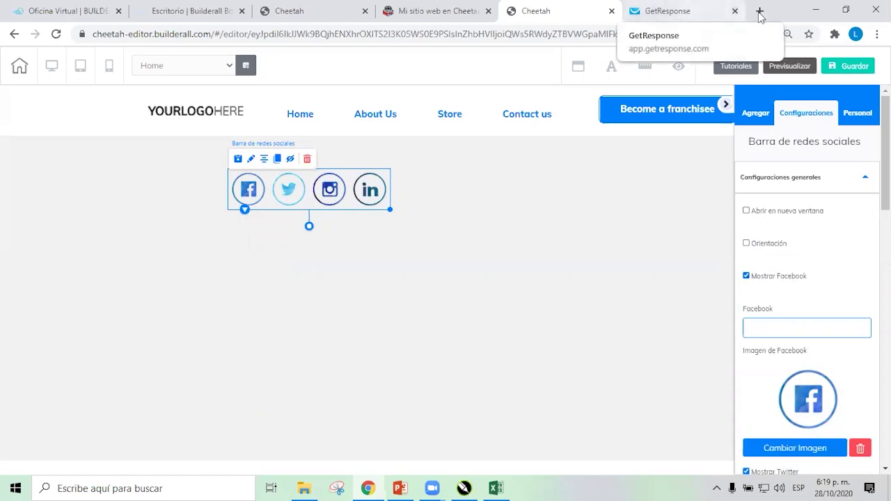
scroll(782, 340, down, 1)
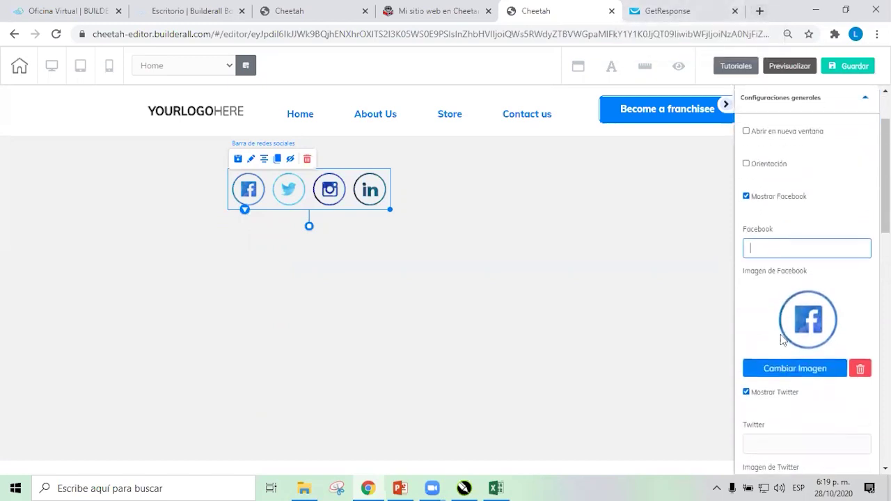
scroll(781, 340, down, 1)
scroll(785, 341, up, 2)
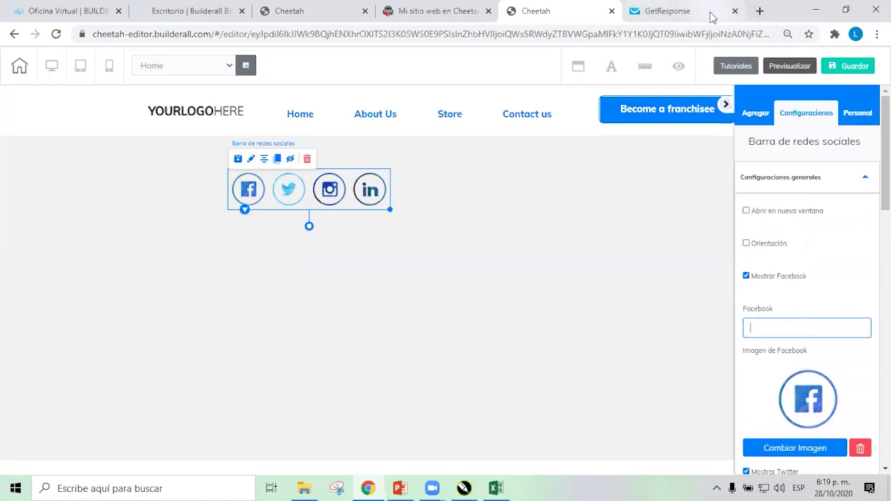
- Close the GetResponse tab and open the personal Facebook profile in a new tab
click(735, 10)
click(759, 10)
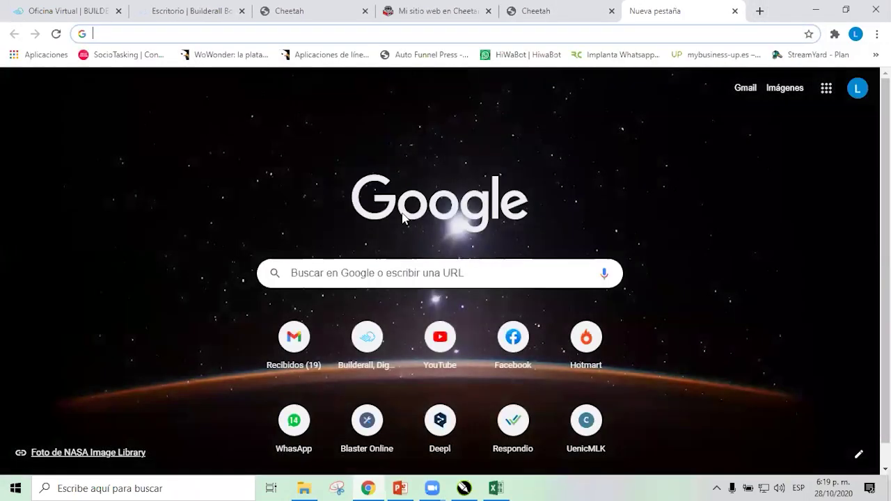
click(526, 351)
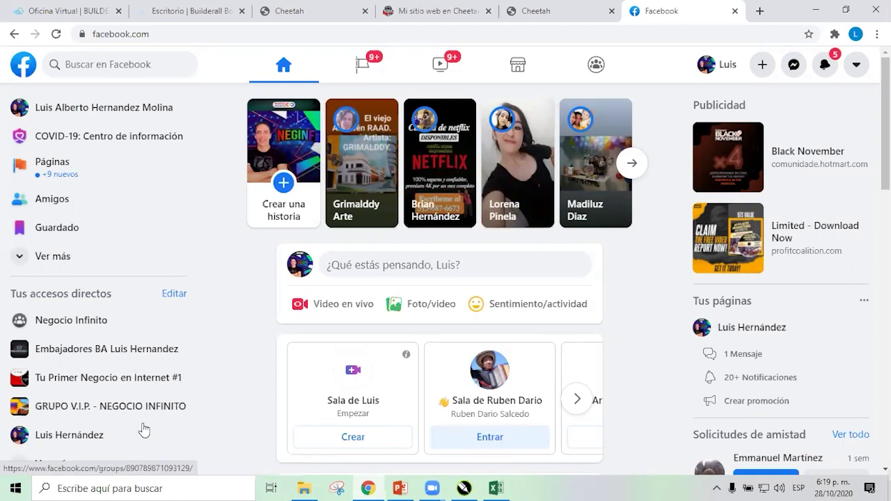
click(70, 436)
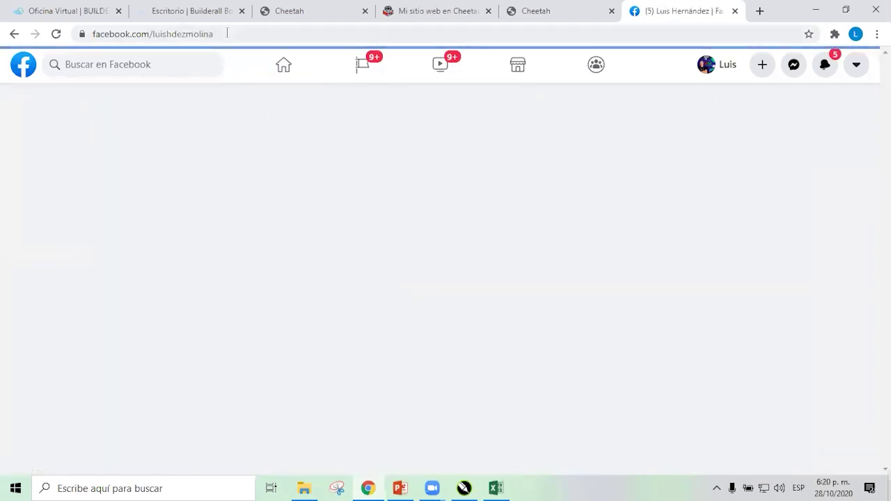
- Copy the Facebook profile's web address from the address bar
click(185, 35)
right_click(185, 36)
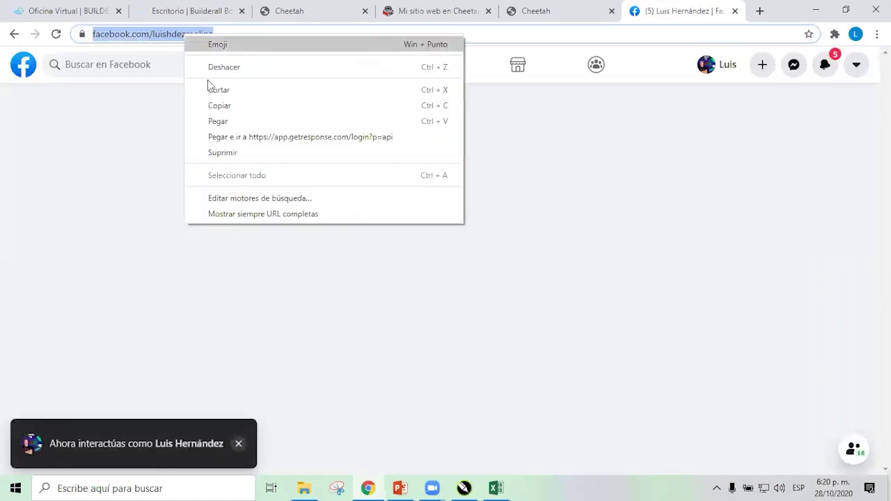
click(220, 106)
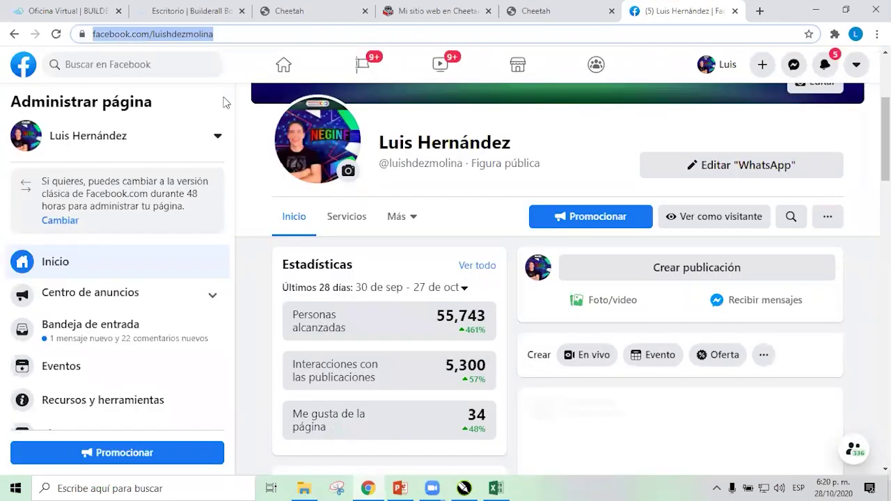
click(542, 12)
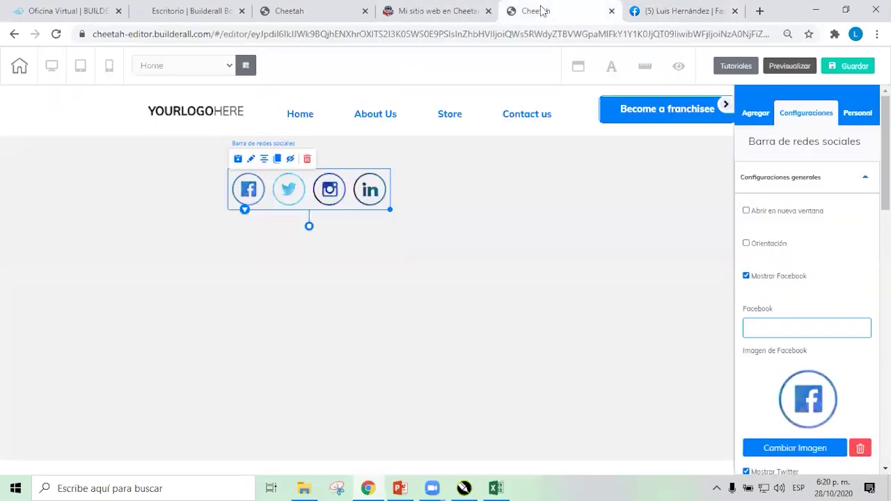
click(765, 330)
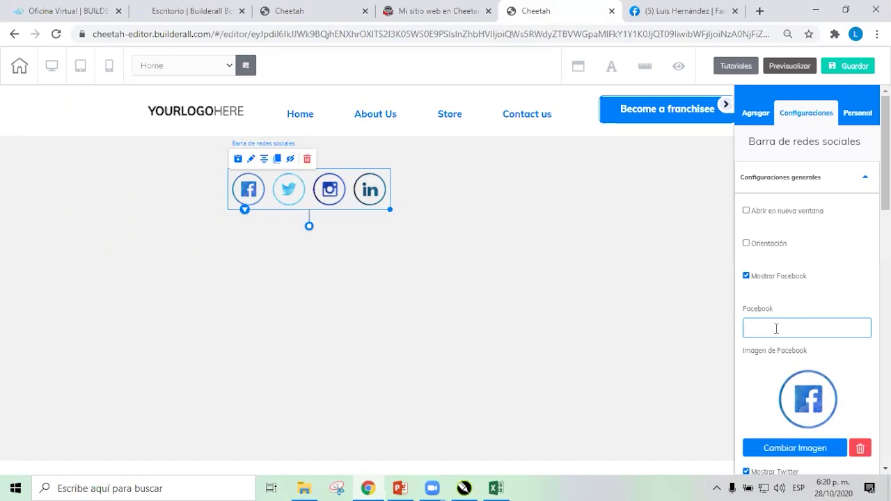
- Paste the Facebook page address into the social bar's Facebook link field
key(ctrl+v)
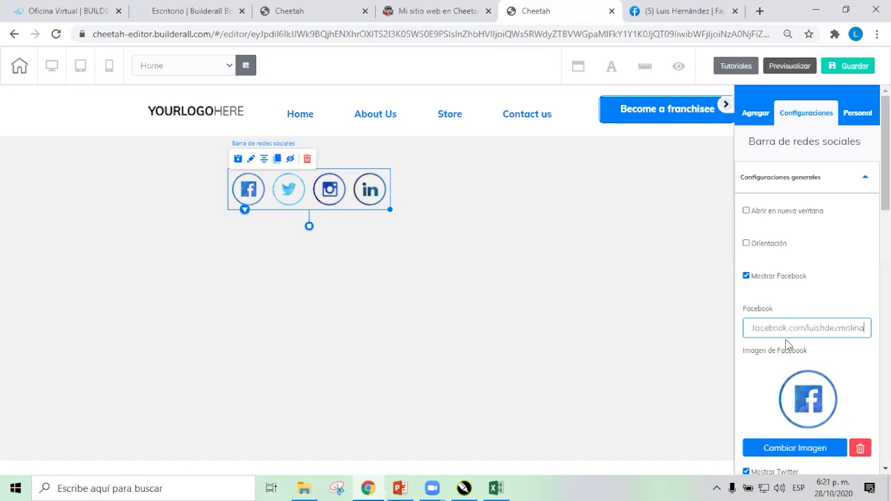
scroll(790, 348, down, 1)
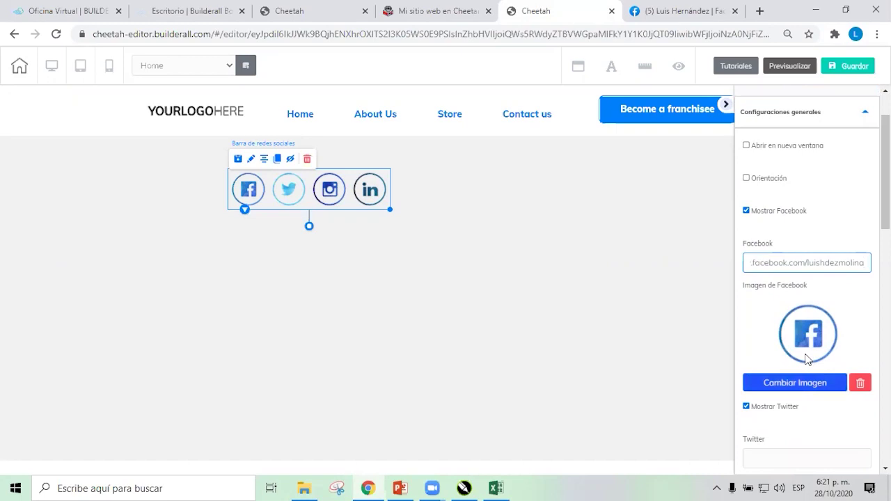
scroll(807, 358, down, 1)
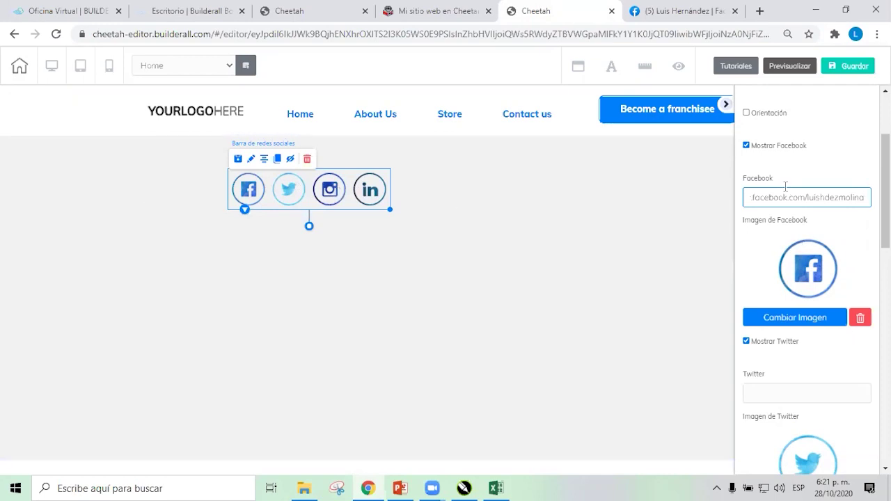
scroll(791, 199, down, 1)
scroll(792, 202, down, 2)
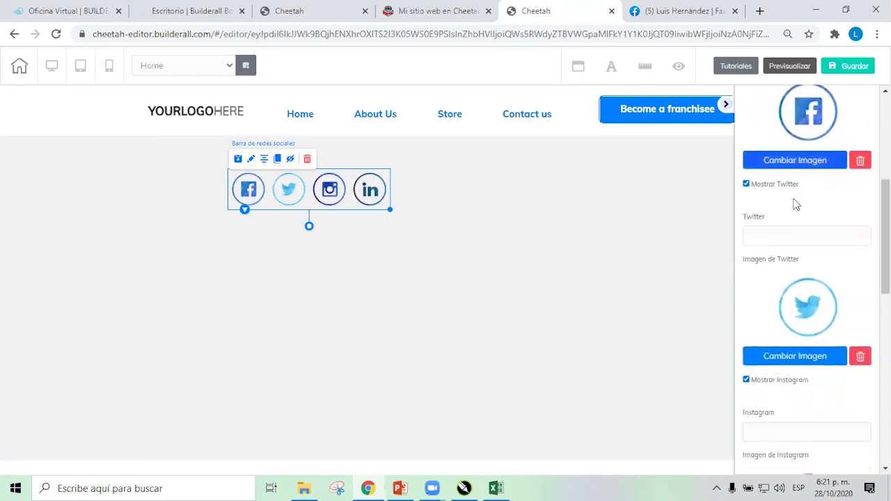
scroll(795, 202, down, 2)
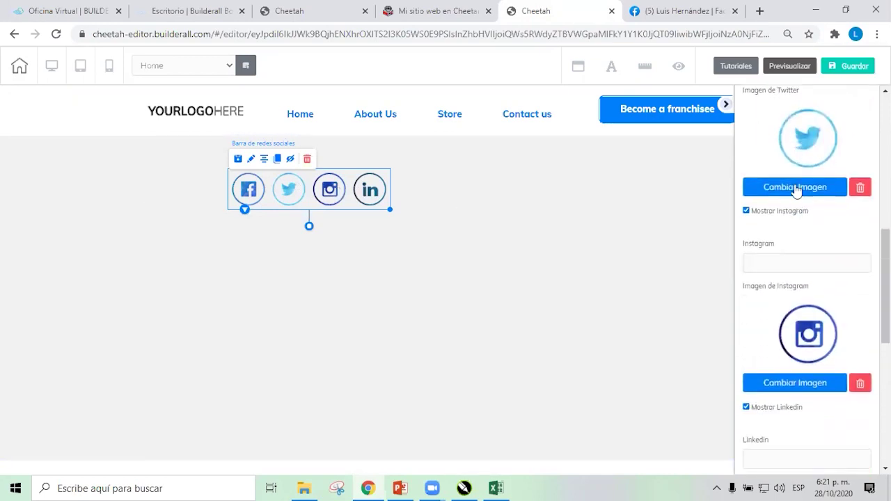
scroll(792, 188, up, 2)
- Check the Twitter and Instagram link fields and turn off Mostrar Linkedin
click(759, 201)
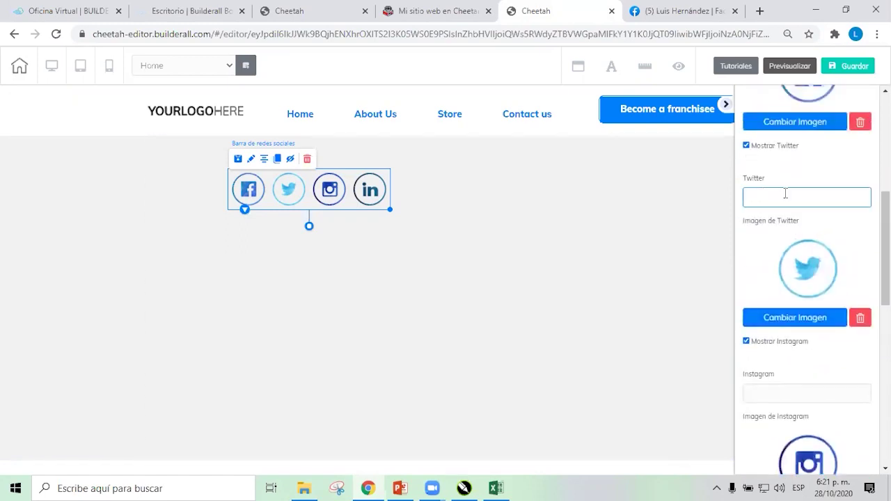
scroll(769, 194, down, 3)
click(769, 195)
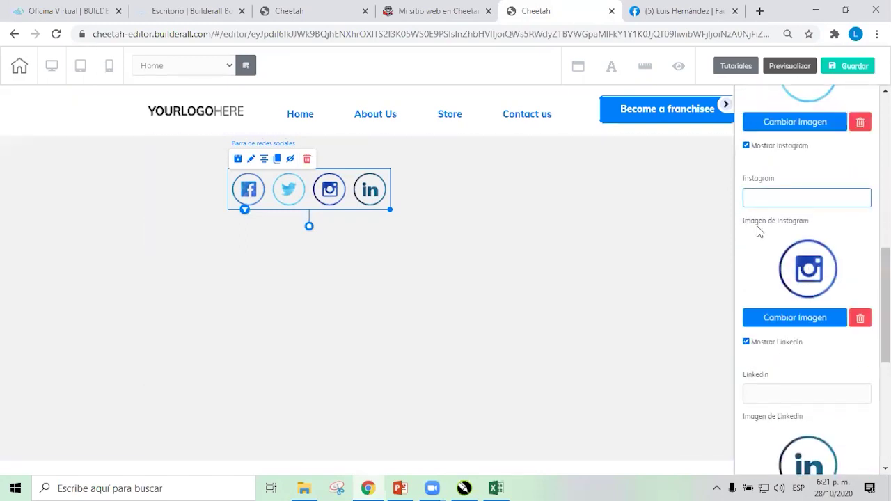
scroll(759, 227, down, 3)
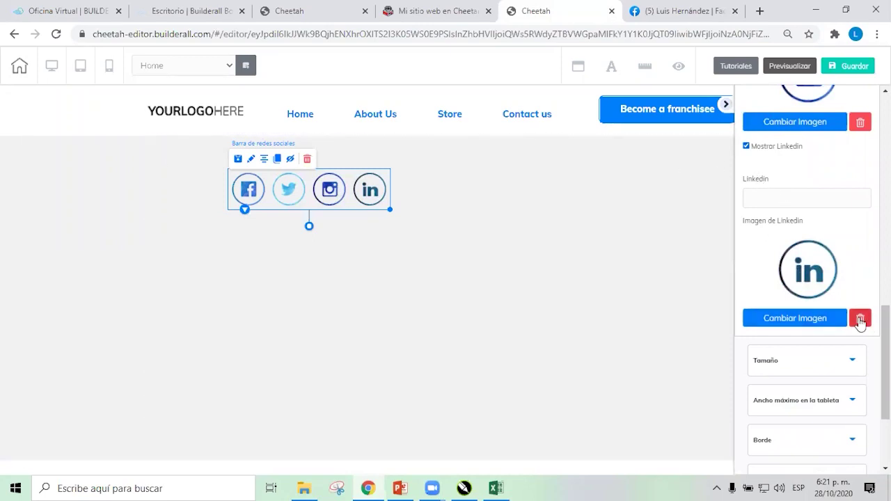
click(746, 146)
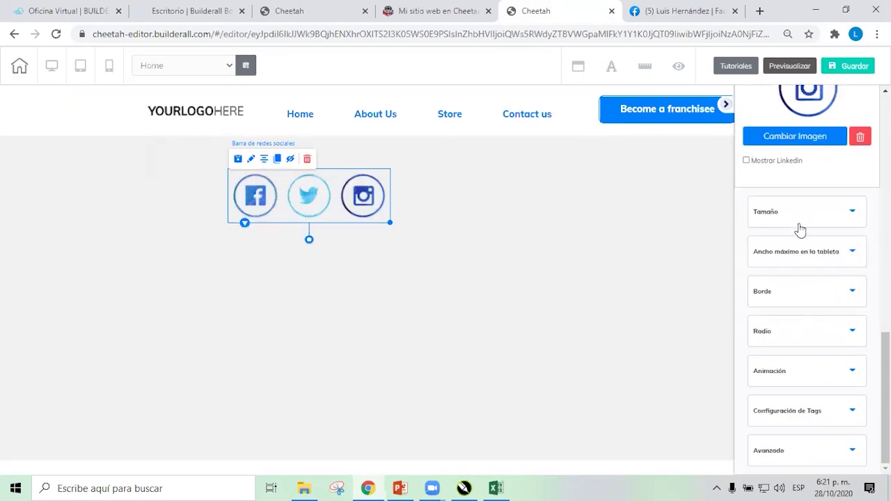
- Widen the social bar to Ancho 478 under Tamaño and save the page
click(799, 209)
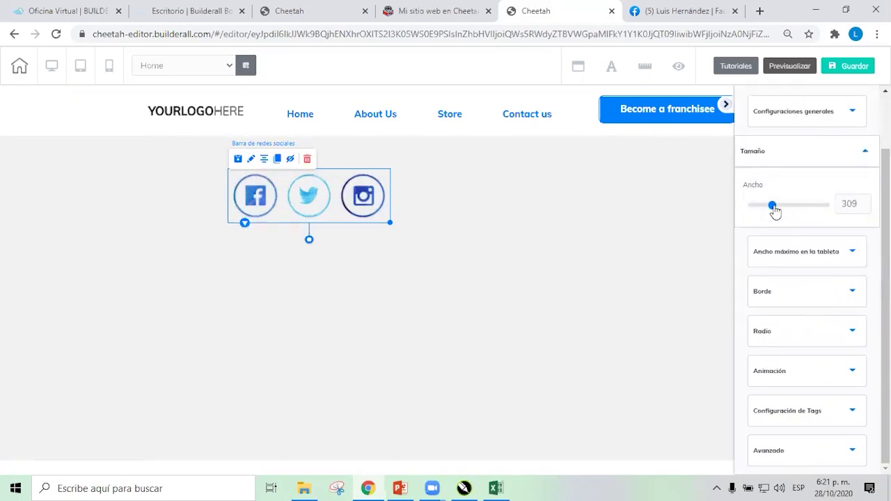
drag(773, 206, 786, 205)
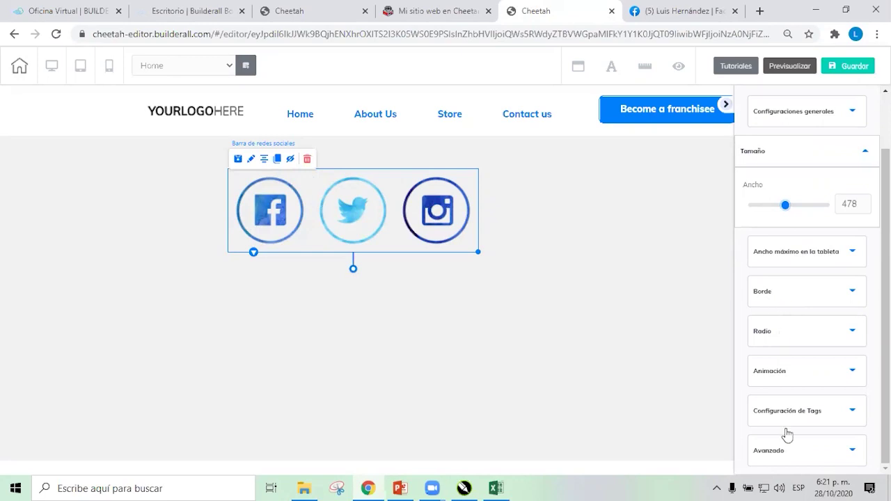
click(852, 70)
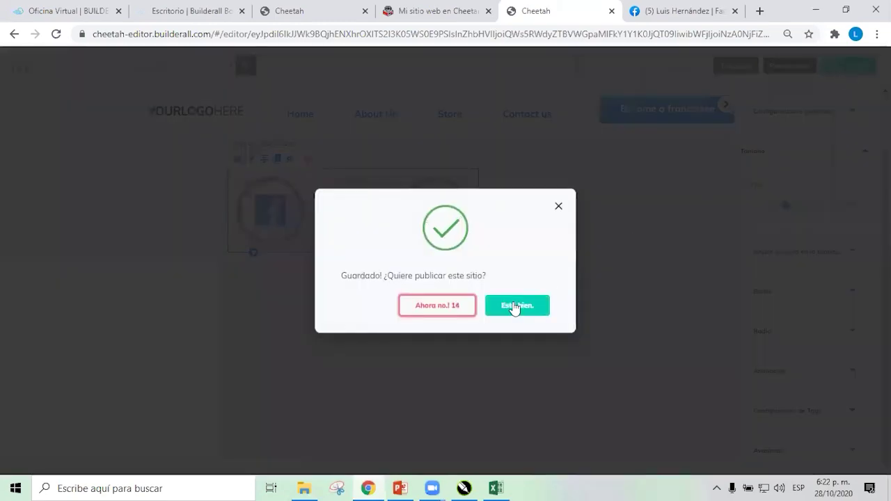
- Publish the site, close the Facebook tab and reload the published site
click(513, 304)
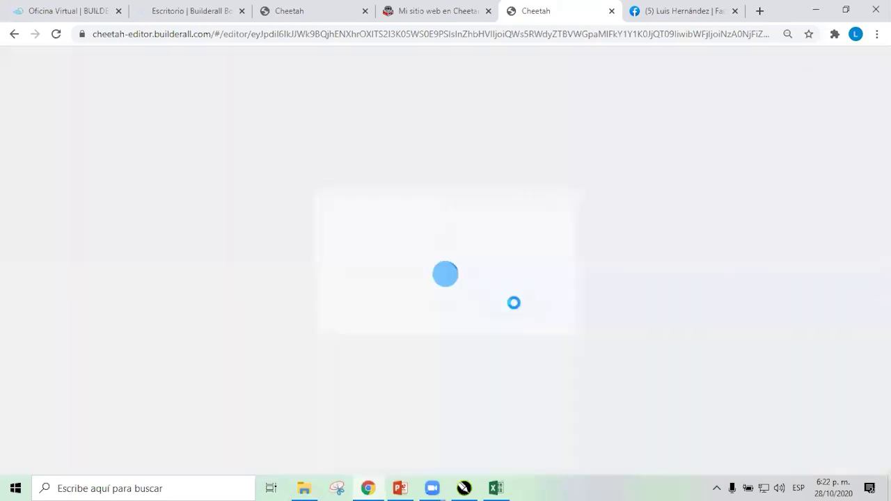
click(688, 11)
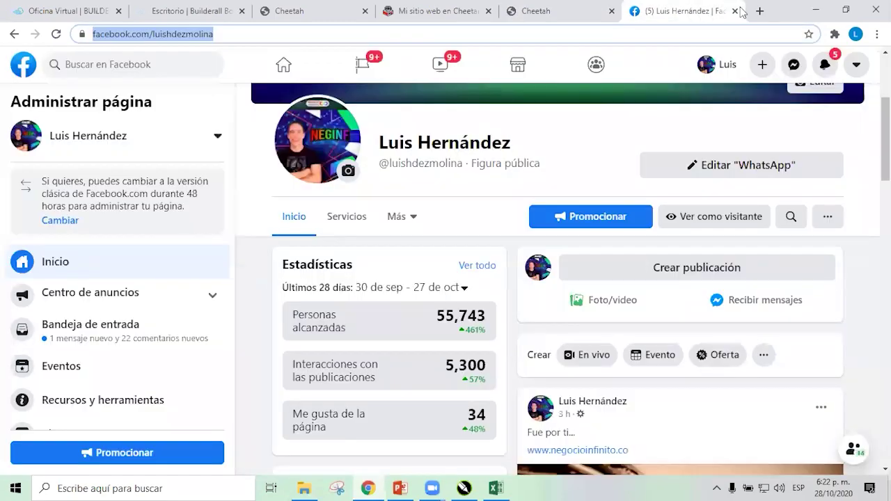
click(733, 11)
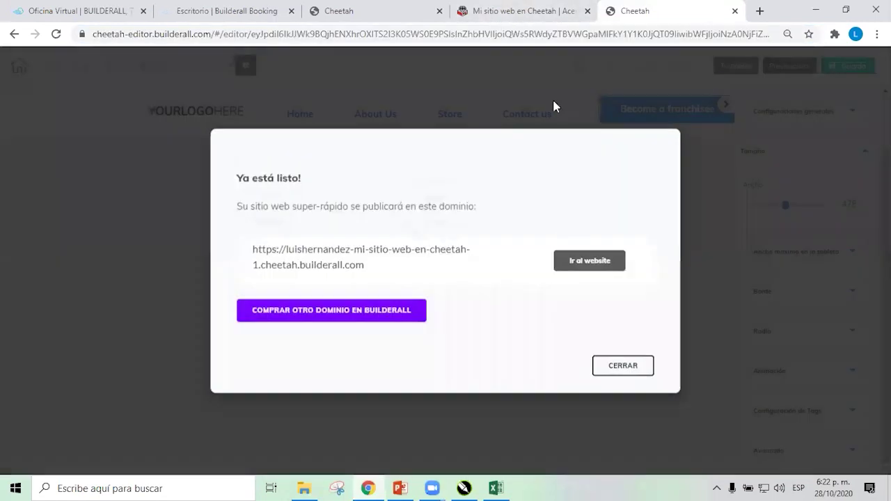
click(514, 11)
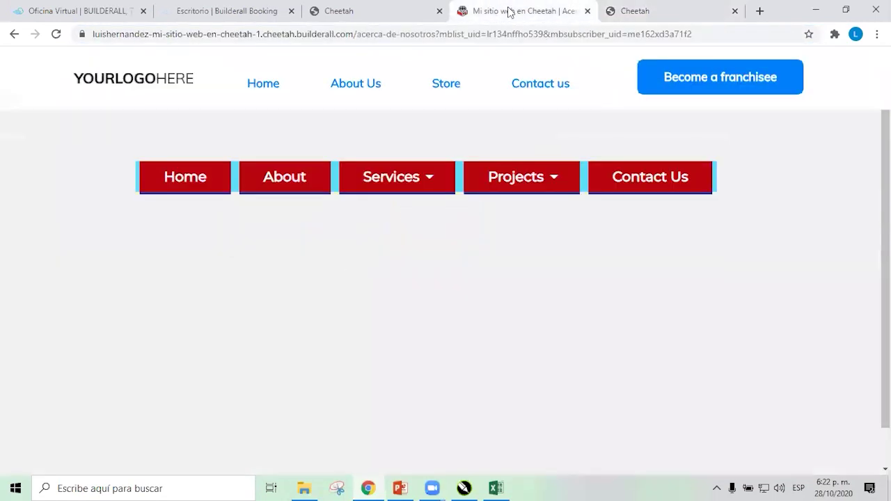
click(57, 35)
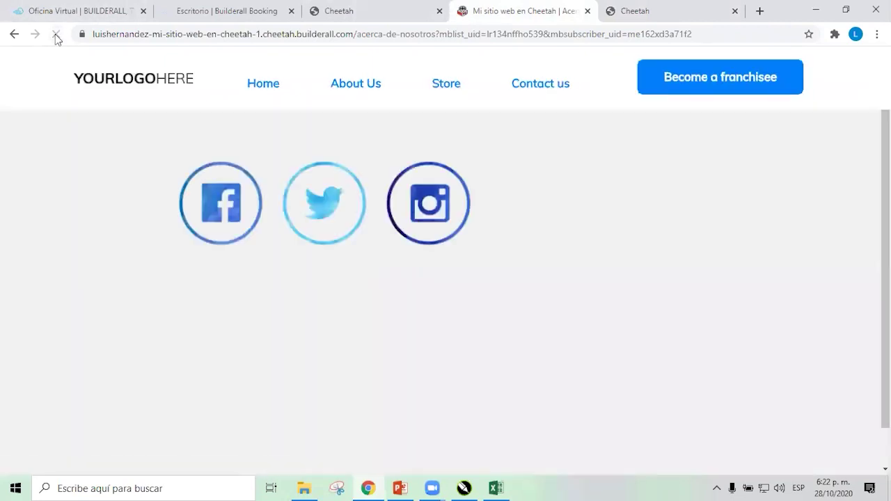
- Verify the Facebook icon opens the Facebook page, then go back to the editor
click(220, 203)
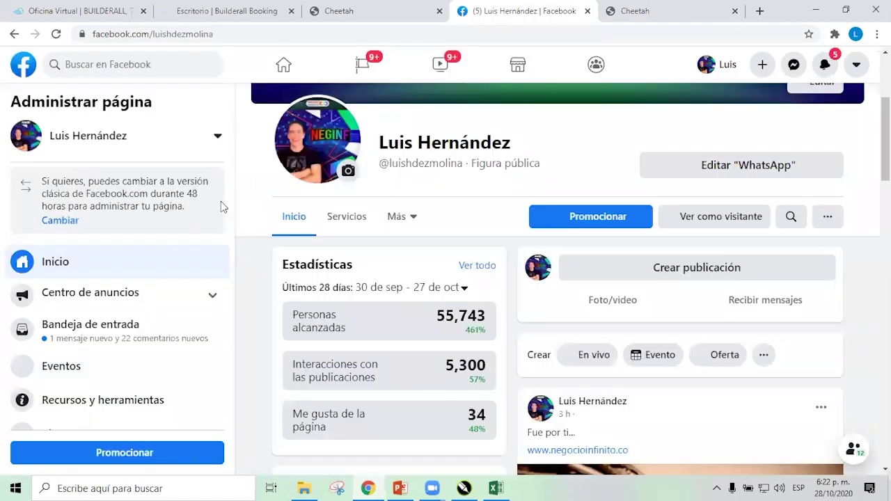
scroll(448, 244, down, 4)
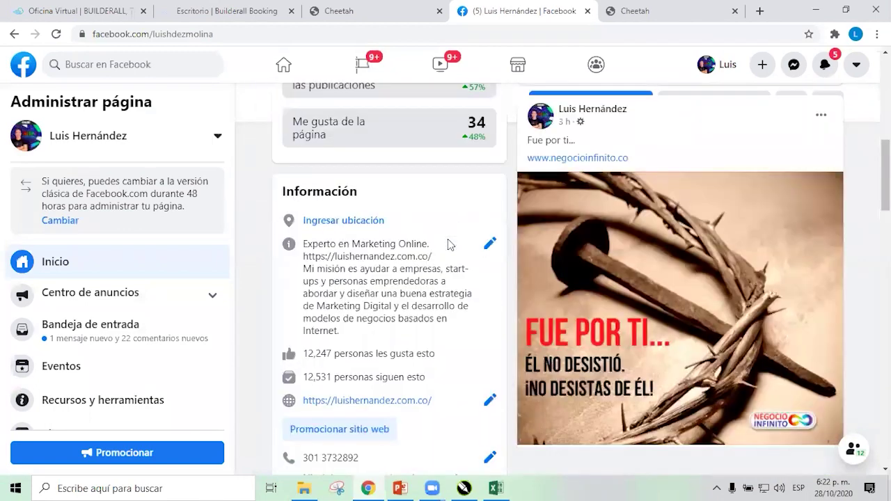
click(12, 32)
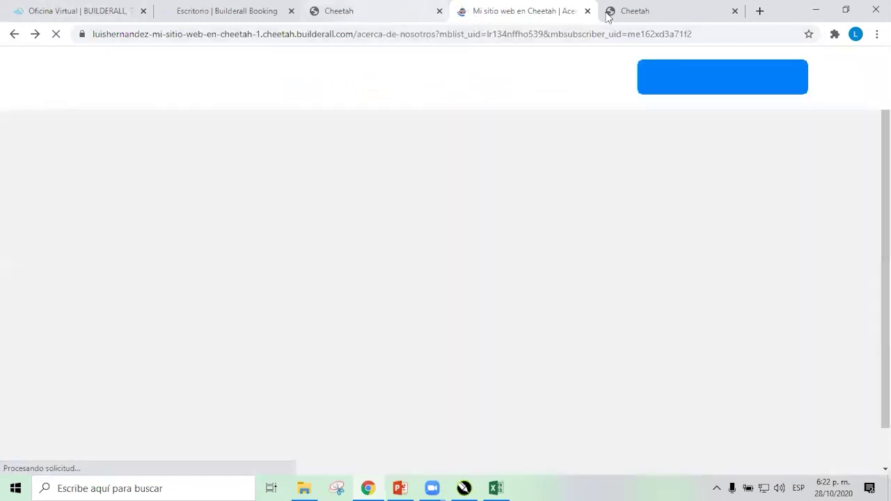
click(607, 15)
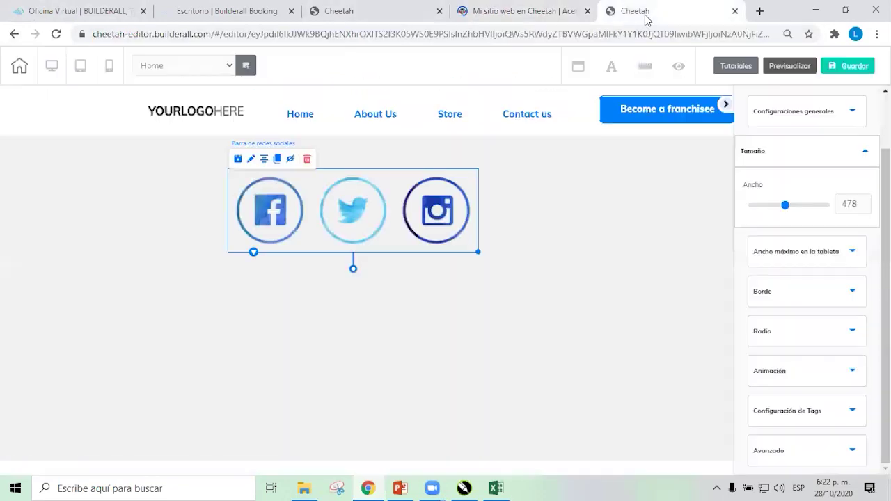
- Delete the social bar and drop the blue Temporizadores countdown timer into the section
click(309, 160)
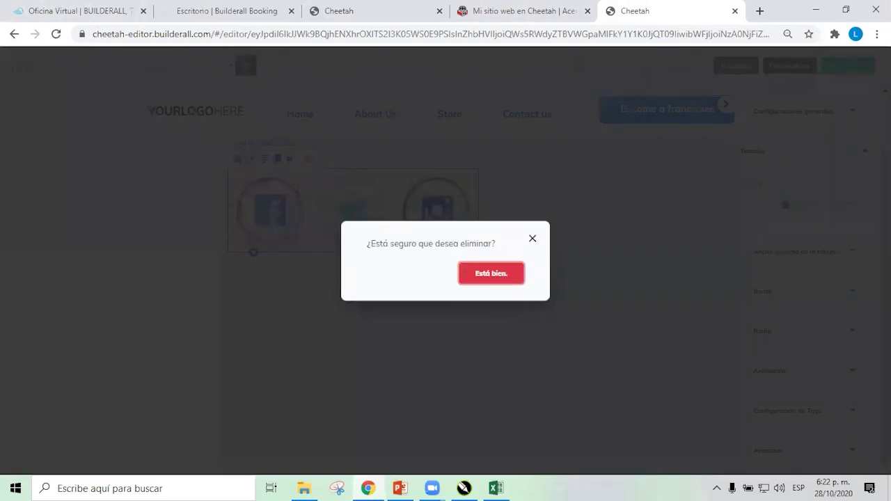
click(492, 276)
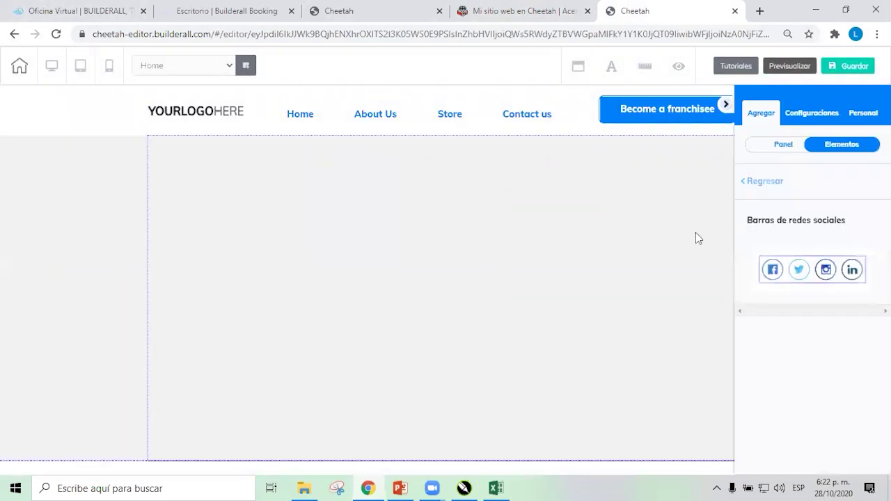
click(760, 183)
scroll(808, 279, down, 3)
scroll(824, 339, down, 10)
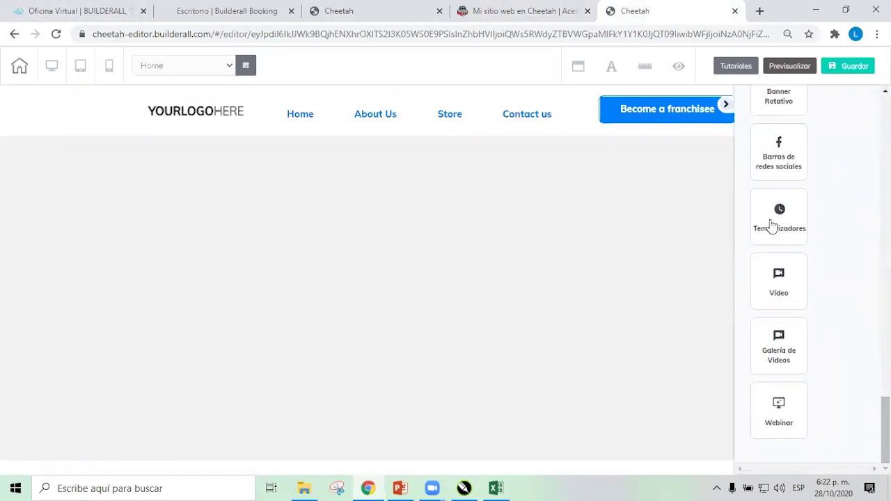
click(779, 219)
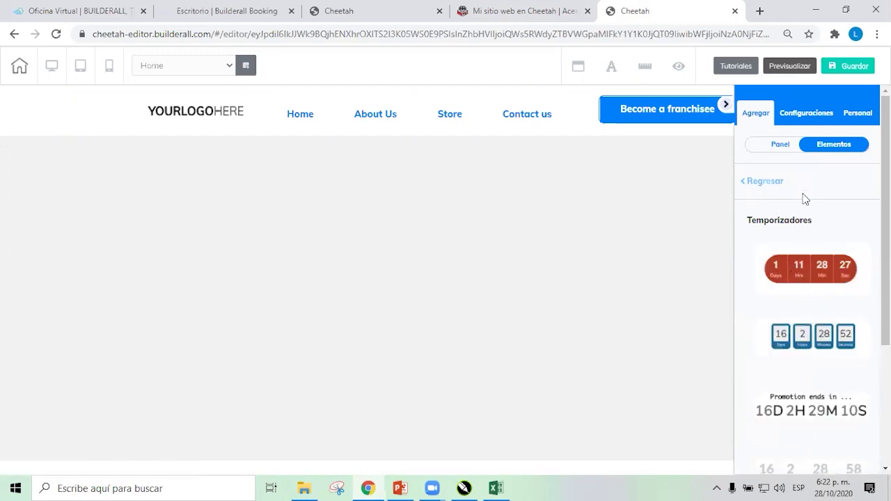
scroll(808, 279, down, 3)
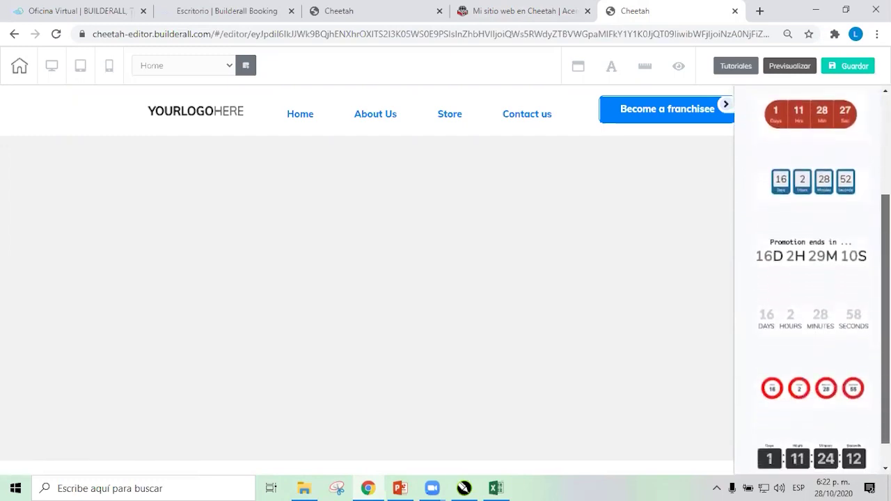
scroll(836, 279, up, 3)
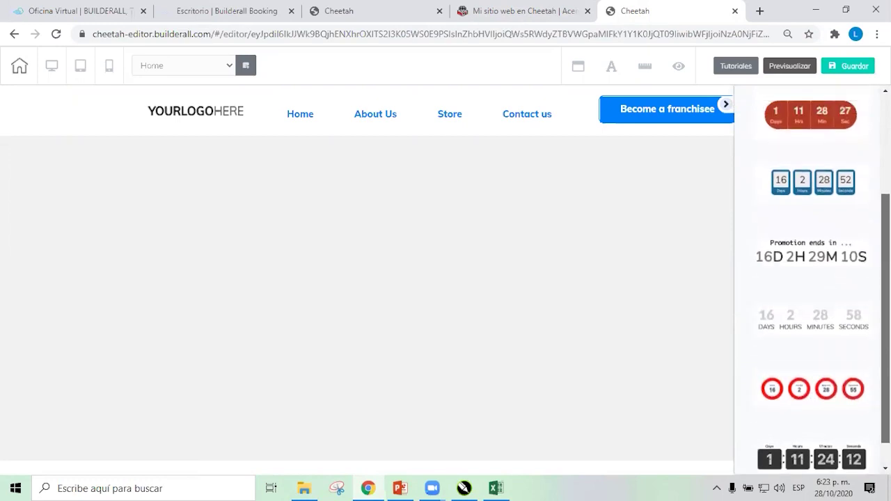
drag(816, 295, 381, 220)
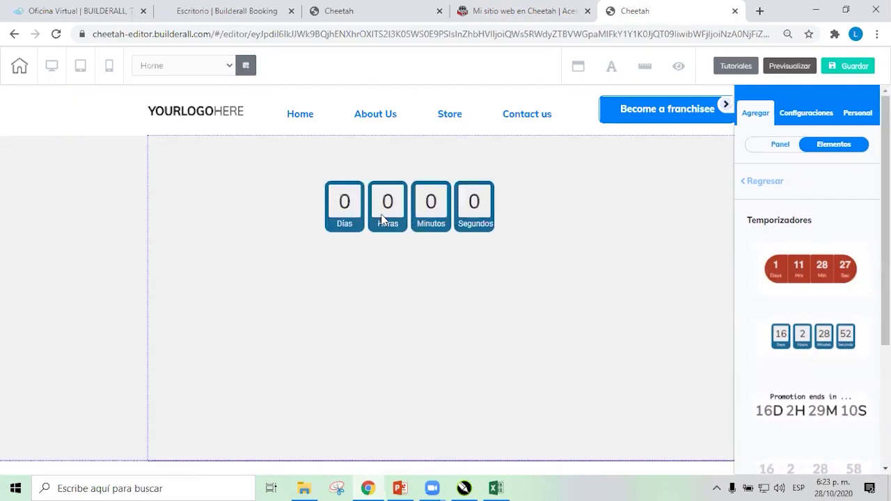
click(382, 218)
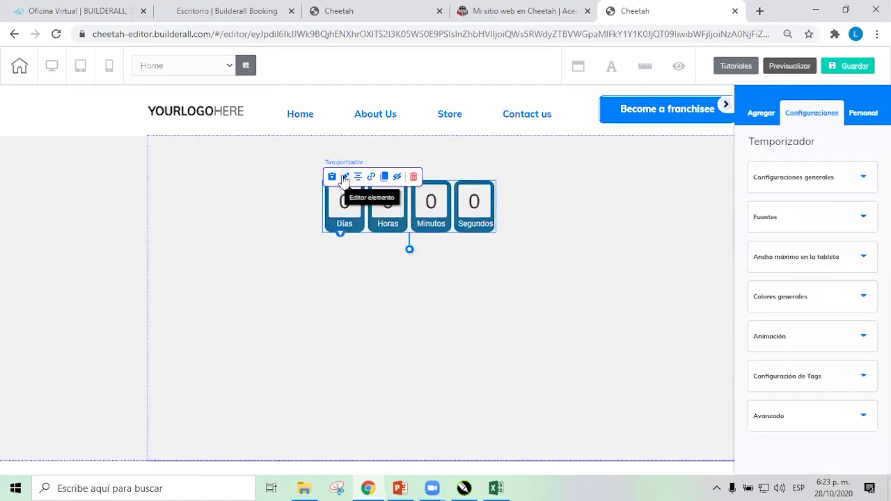
click(828, 180)
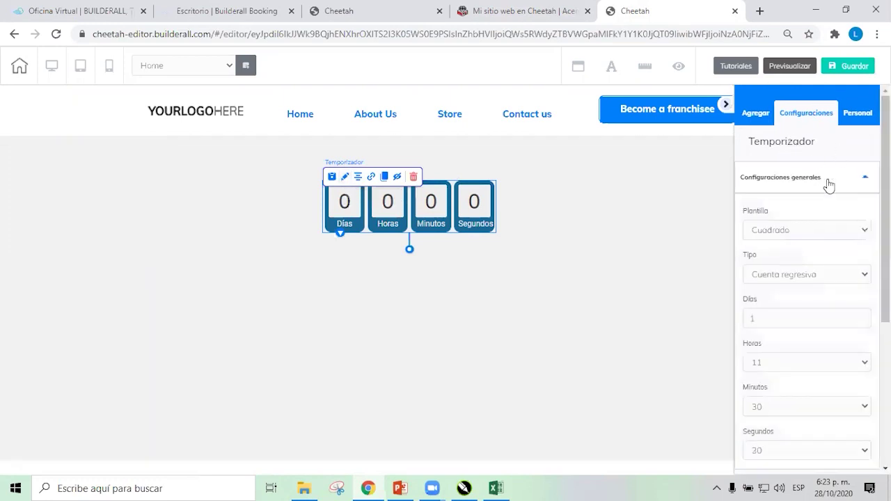
click(798, 238)
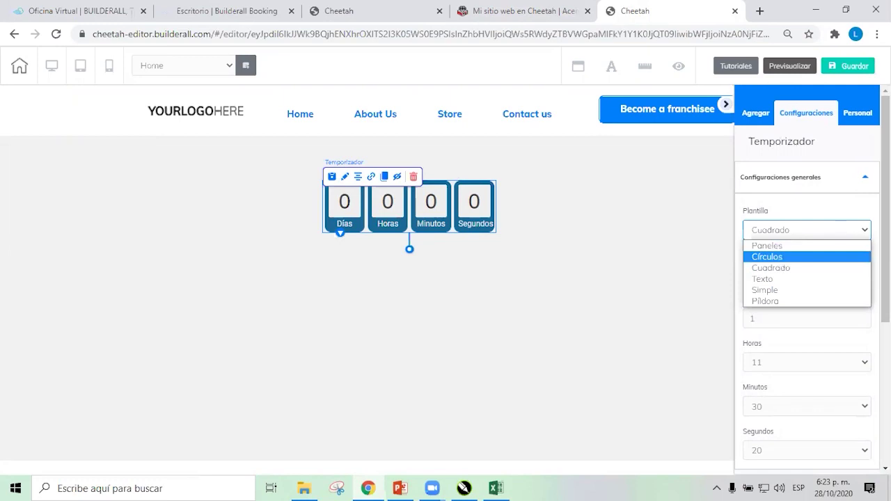
click(766, 256)
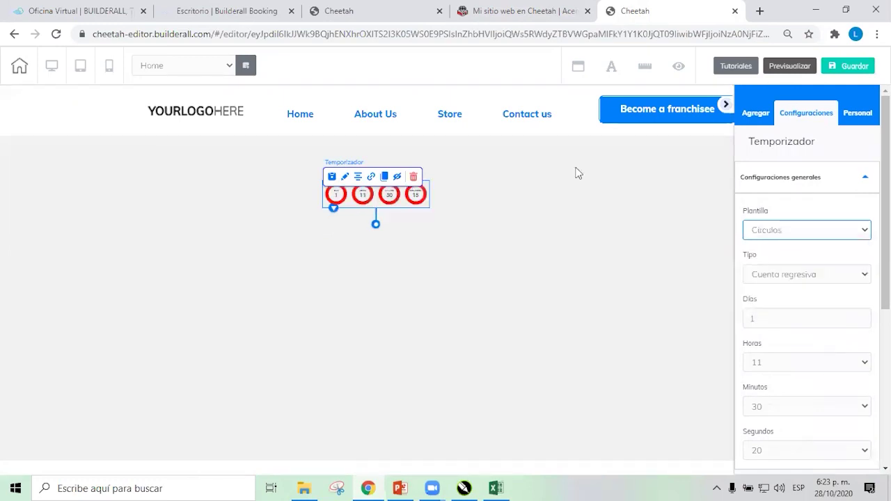
click(809, 229)
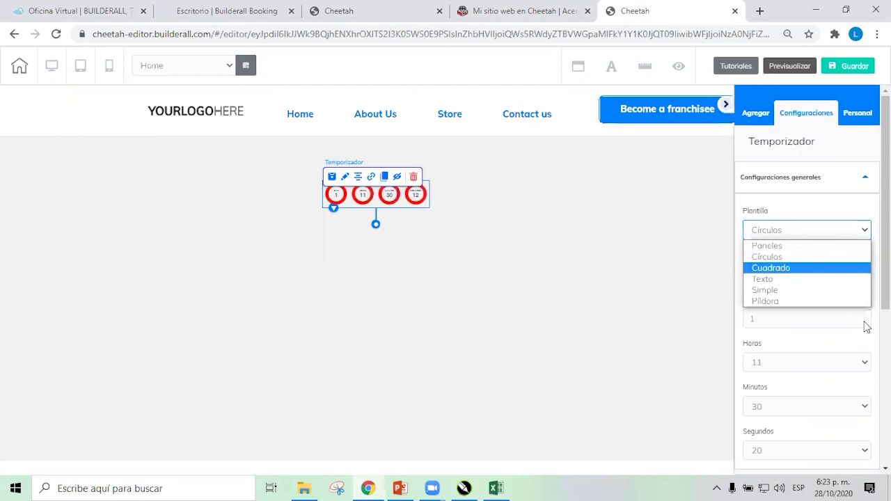
key(Return)
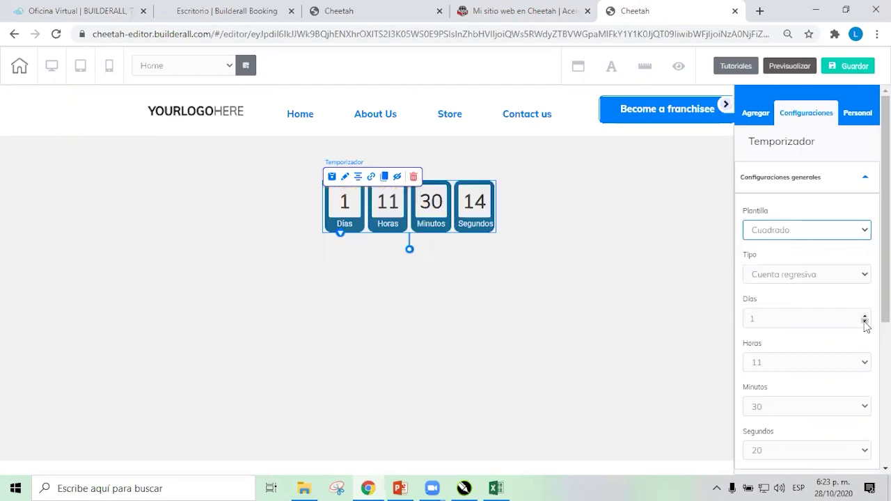
click(799, 234)
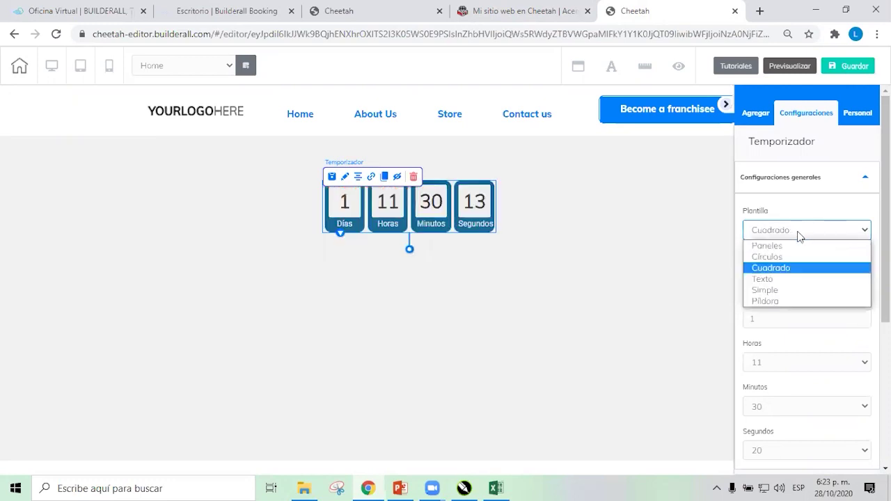
click(830, 208)
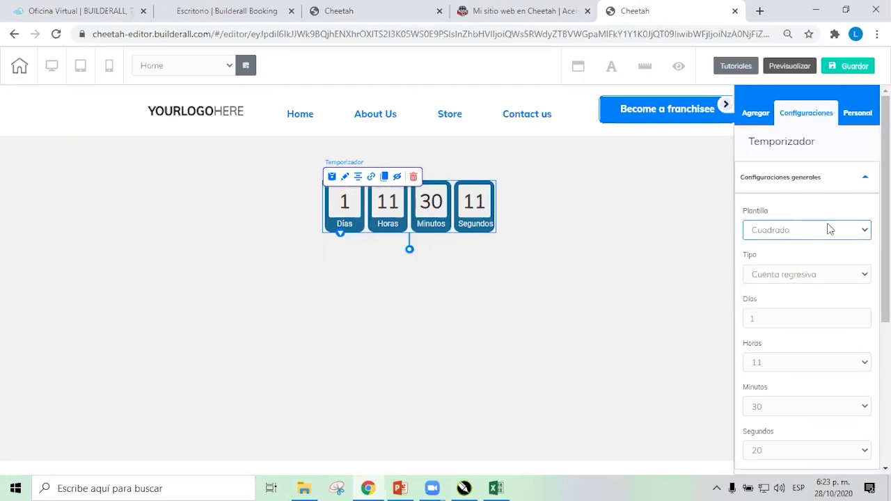
click(864, 276)
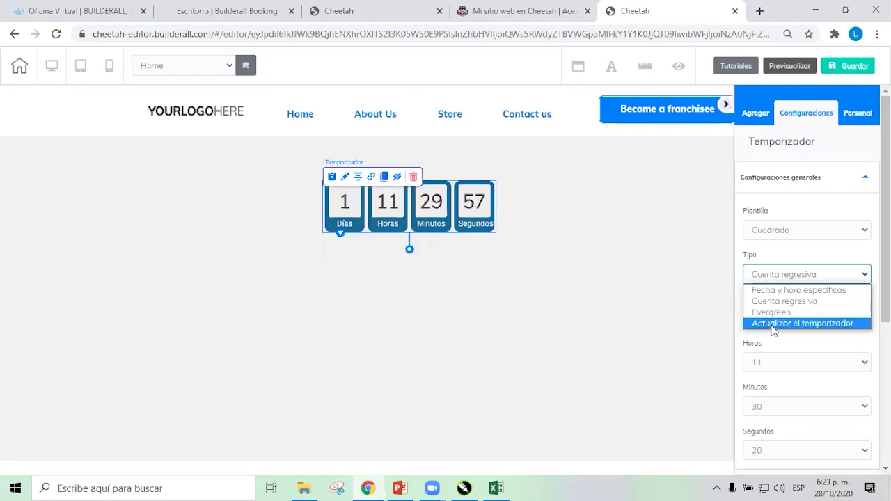
- Keep Cuenta regresiva and set Días 0, Horas 8, Minutos 30 and Segundos 0
click(800, 300)
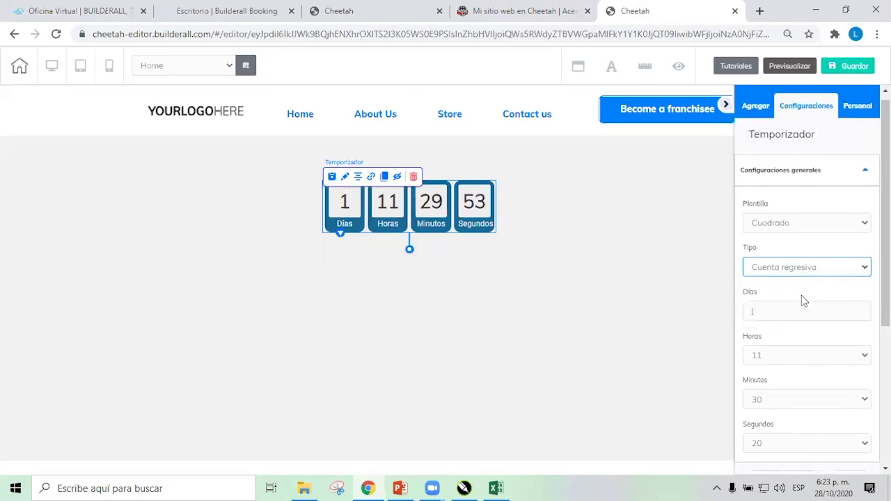
scroll(801, 295, down, 2)
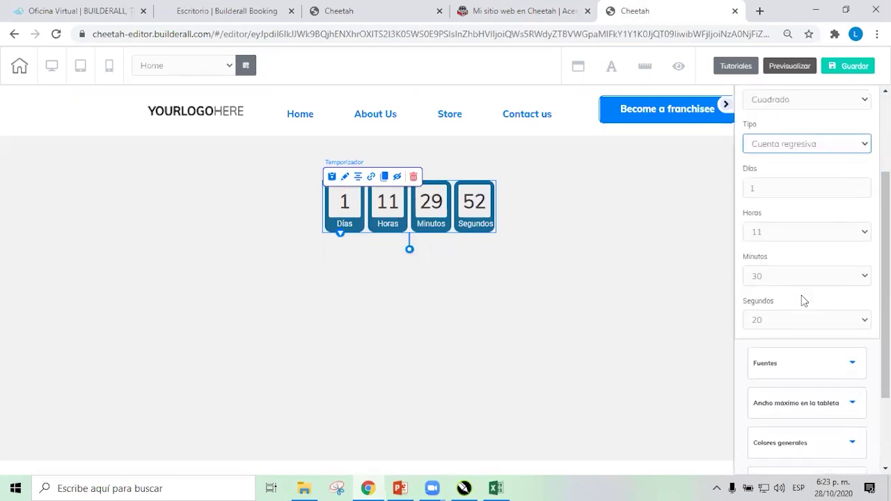
double_click(748, 188)
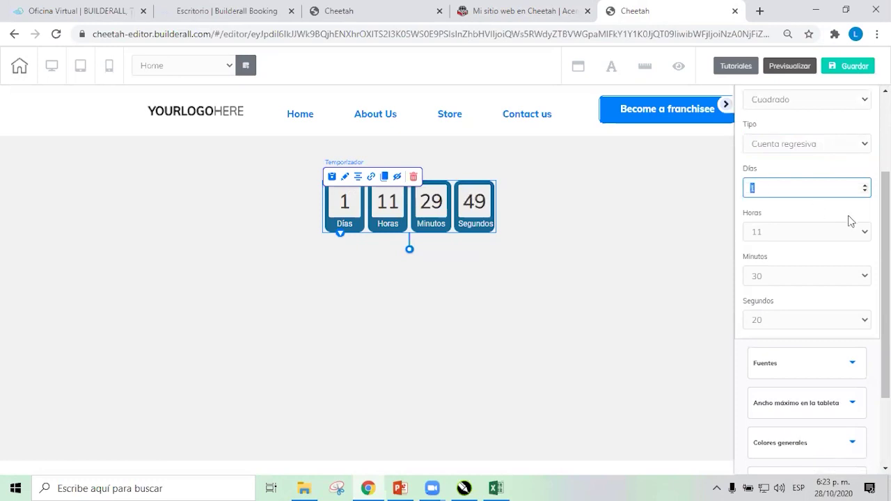
text(0)
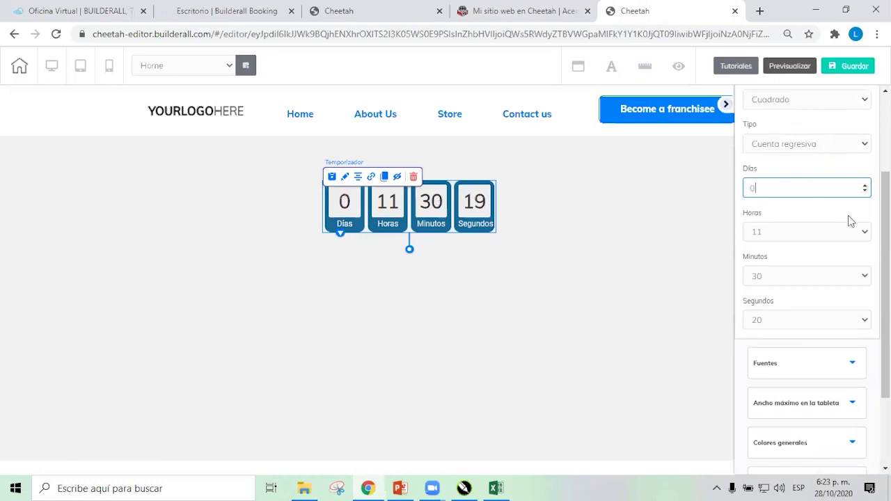
text(0)
click(808, 235)
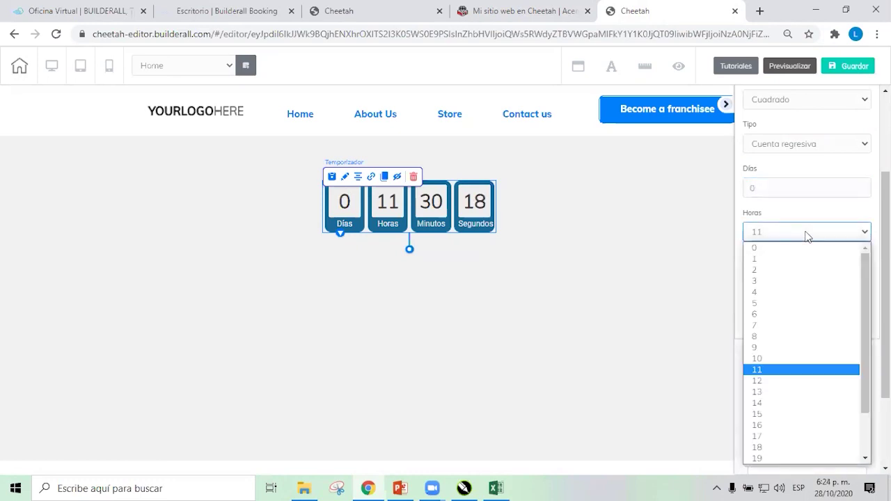
click(769, 337)
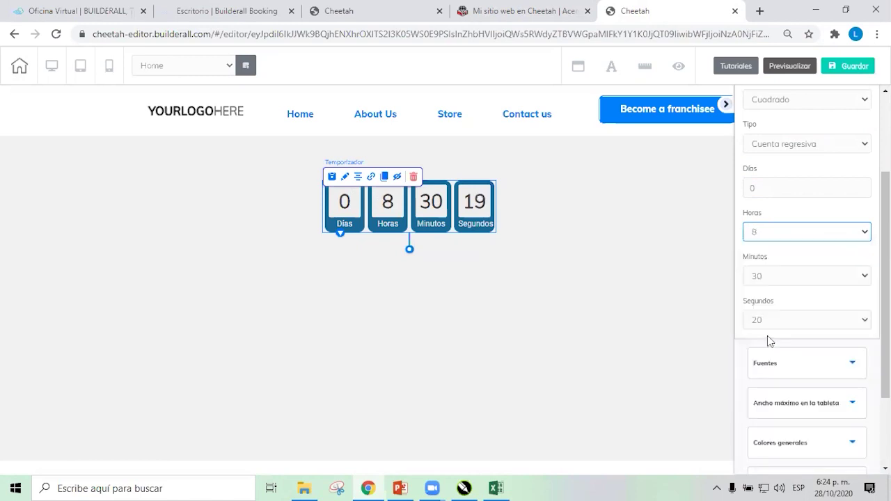
click(772, 276)
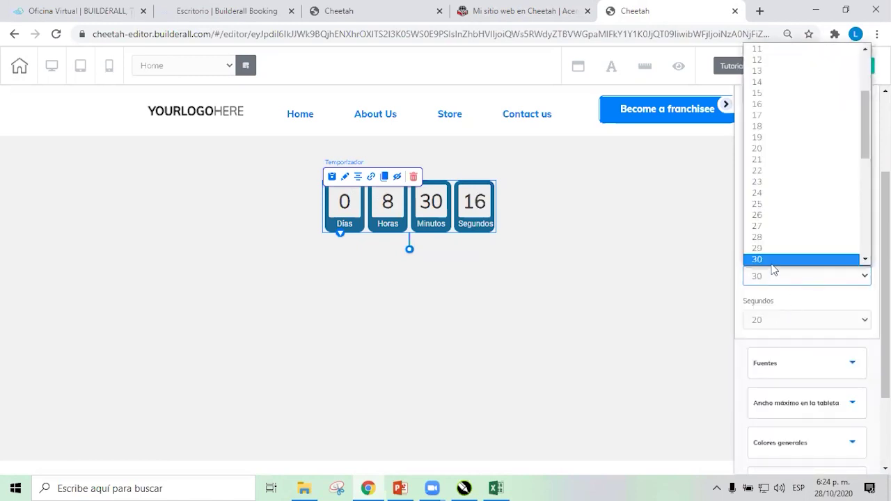
click(771, 260)
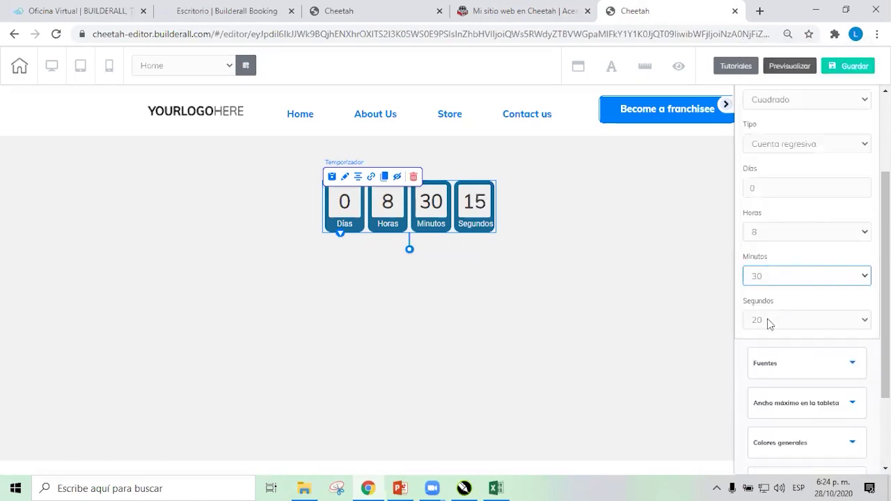
click(769, 320)
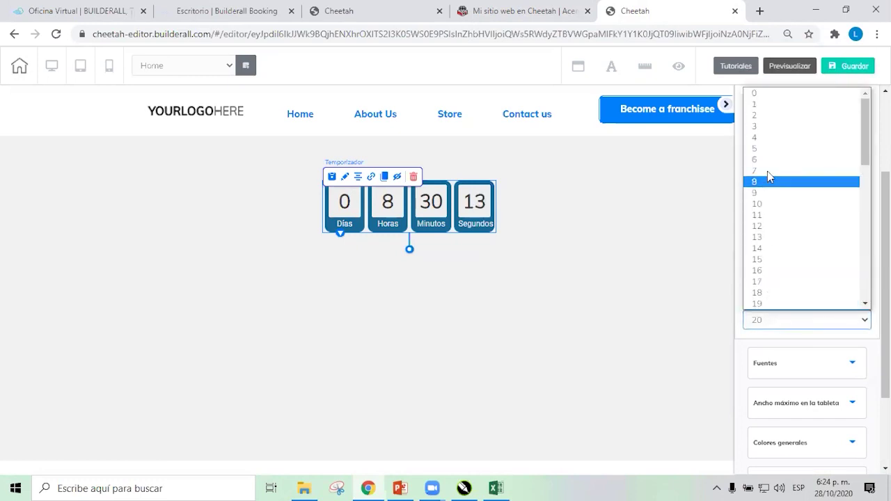
click(764, 95)
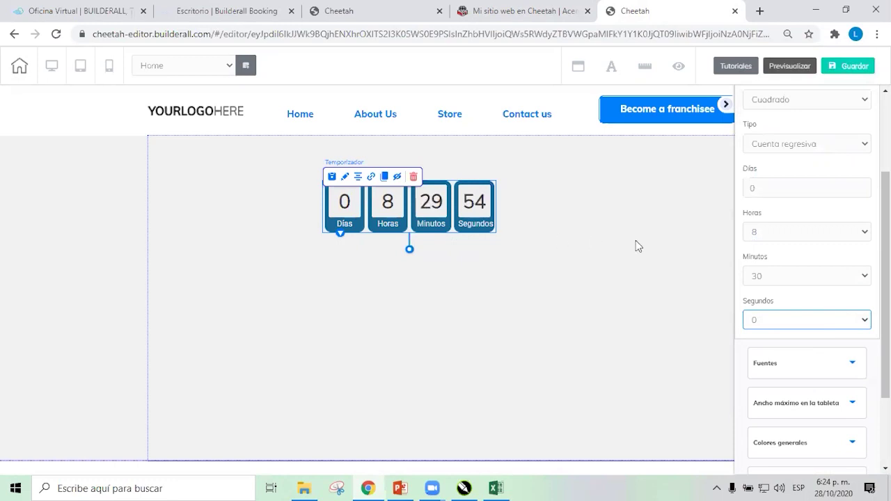
- Expand Fuentes and raise the timer numbers' font size from 37 to 46
scroll(810, 244, down, 2)
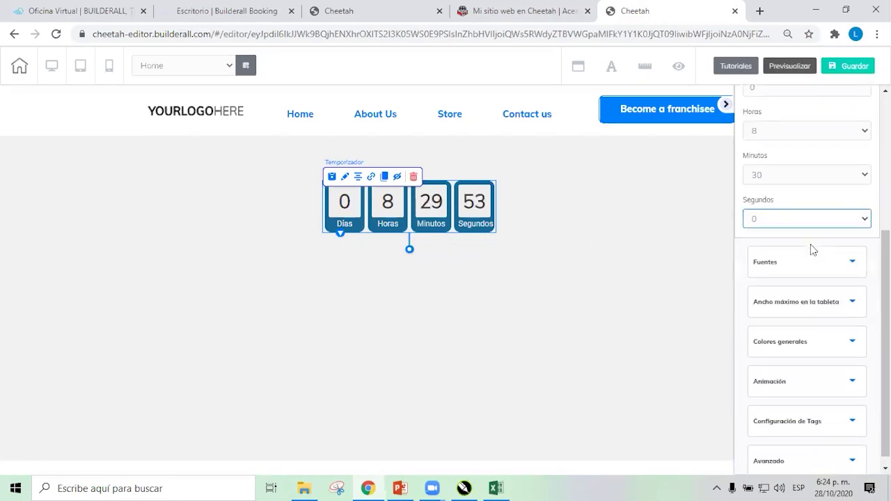
click(818, 259)
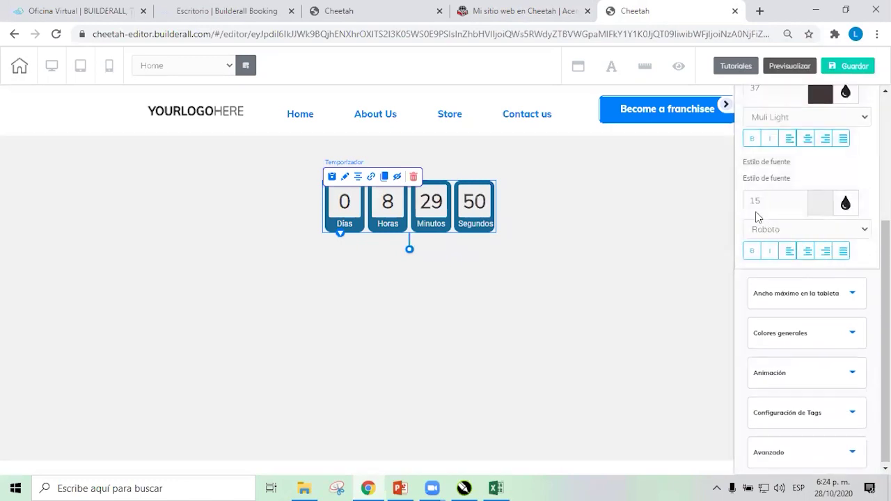
scroll(758, 218, up, 1)
scroll(766, 152, up, 1)
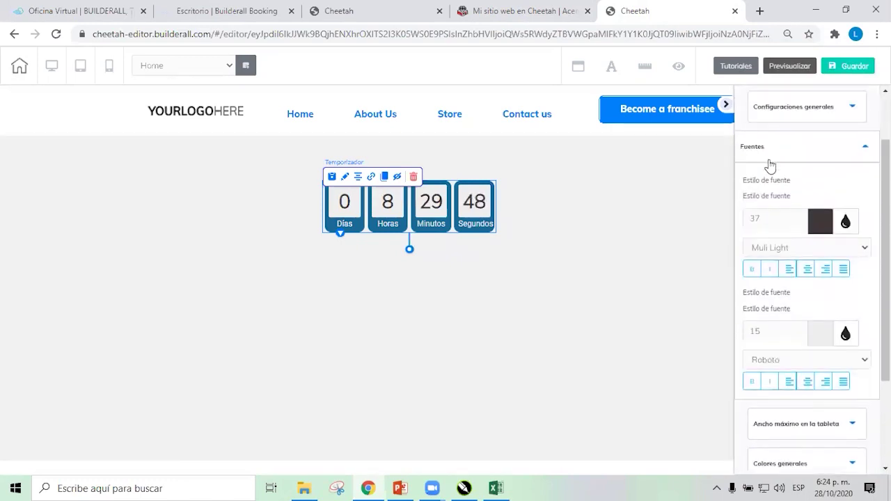
click(801, 215)
click(801, 216)
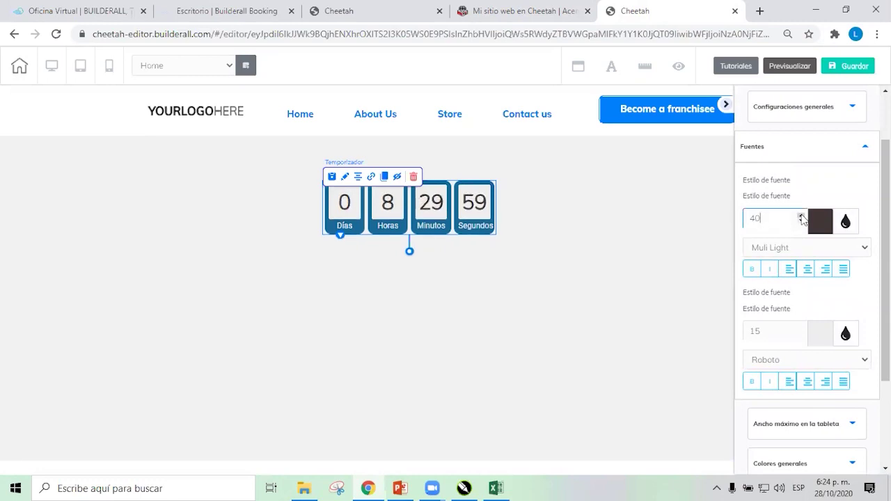
click(802, 216)
click(801, 216)
click(801, 215)
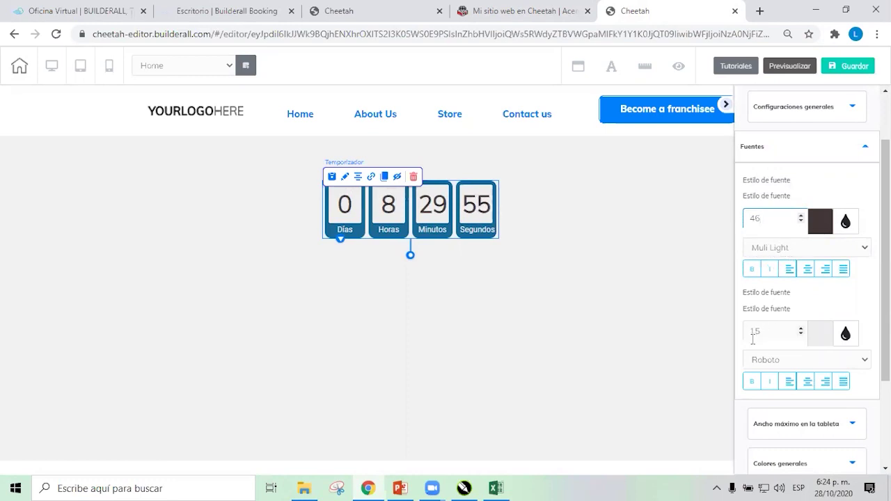
- Set the timer labels' font size to 13
scroll(788, 316, down, 2)
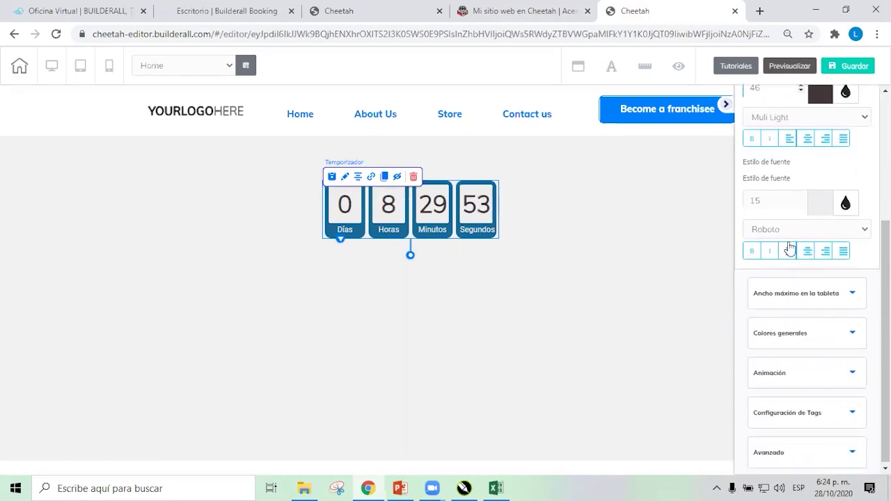
click(800, 199)
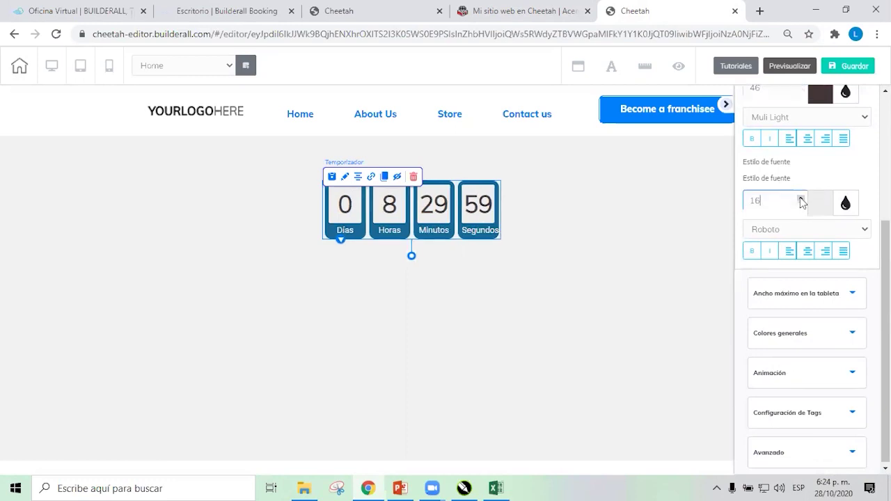
click(801, 199)
click(801, 198)
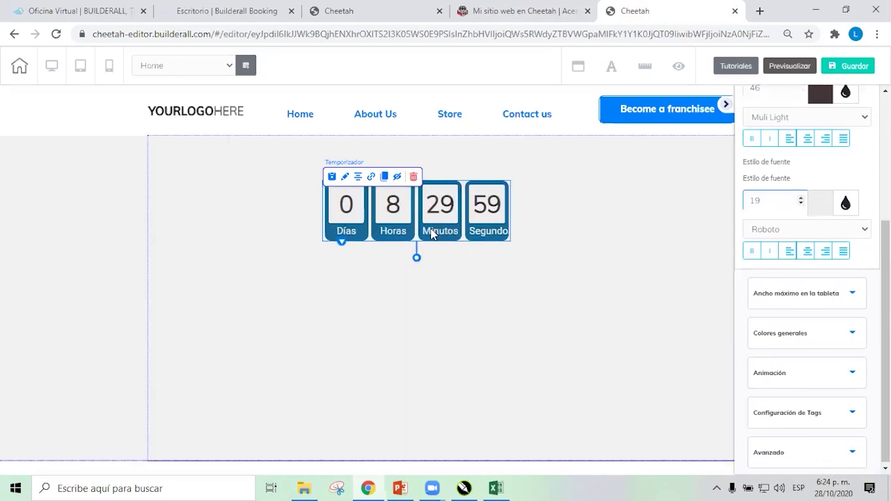
click(801, 204)
click(801, 204)
click(801, 204)
click(801, 204)
click(800, 204)
click(801, 204)
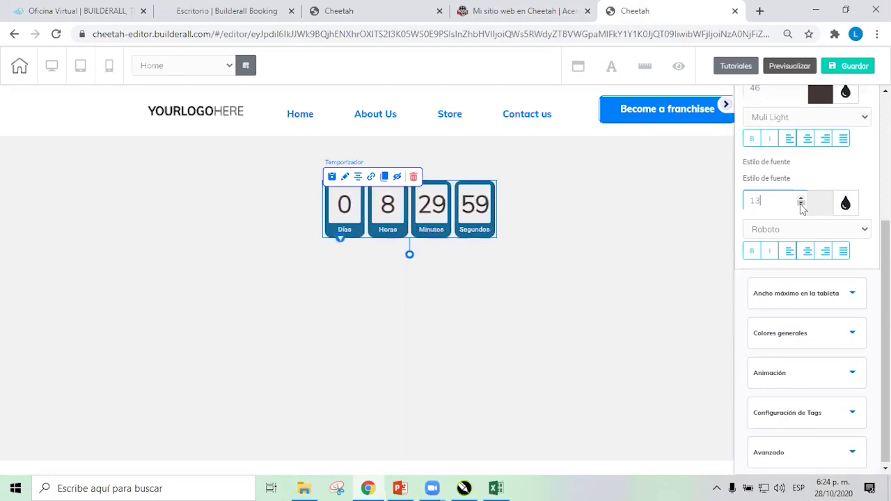
click(800, 206)
click(801, 199)
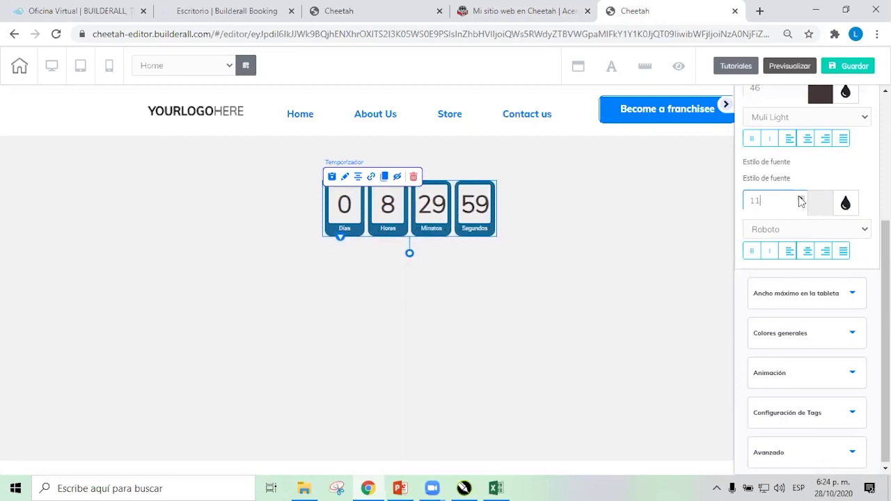
click(801, 199)
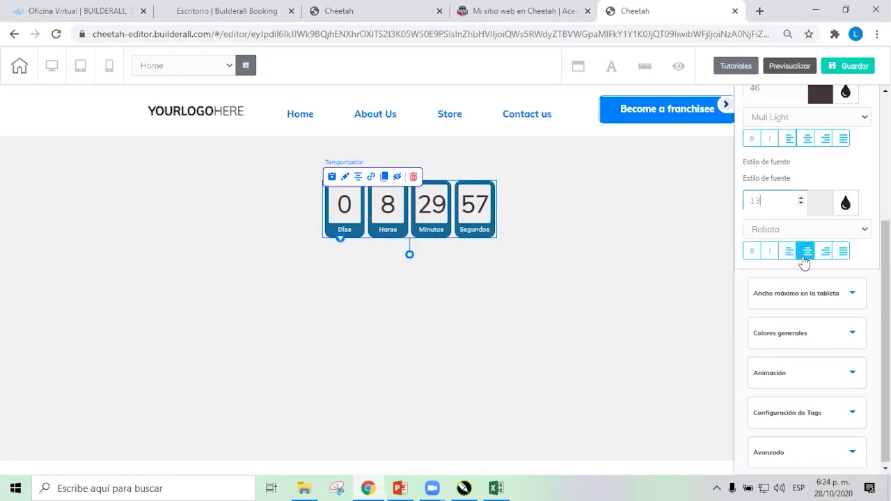
scroll(805, 261, down, 1)
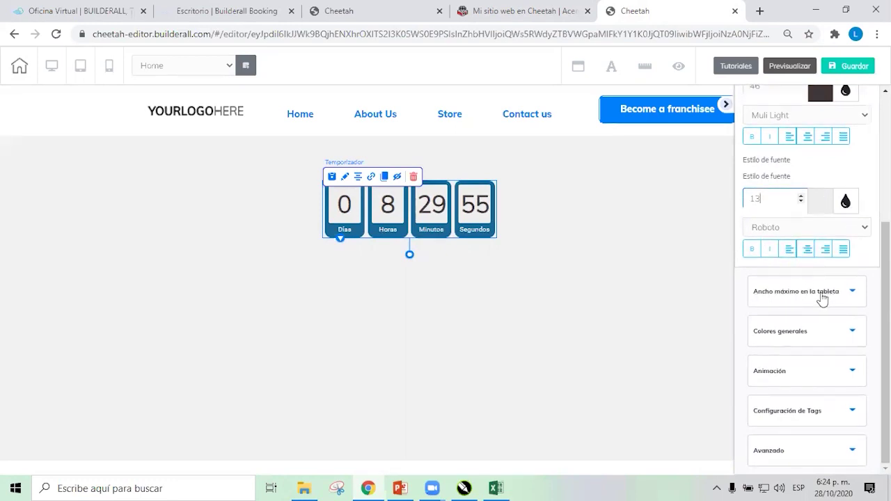
click(793, 333)
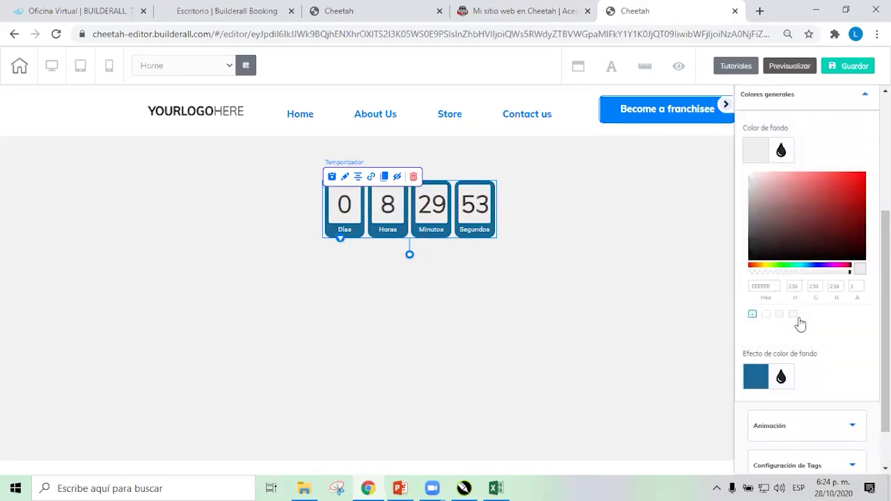
click(808, 353)
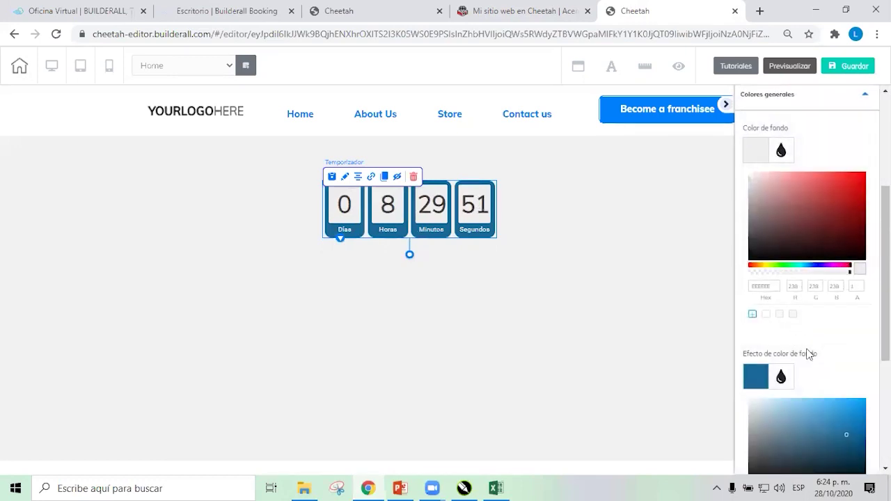
mouse_move(808, 456)
mouse_down()
mouse_move(766, 440)
mouse_move(796, 442)
mouse_move(782, 350)
mouse_up()
scroll(791, 404, down, 3)
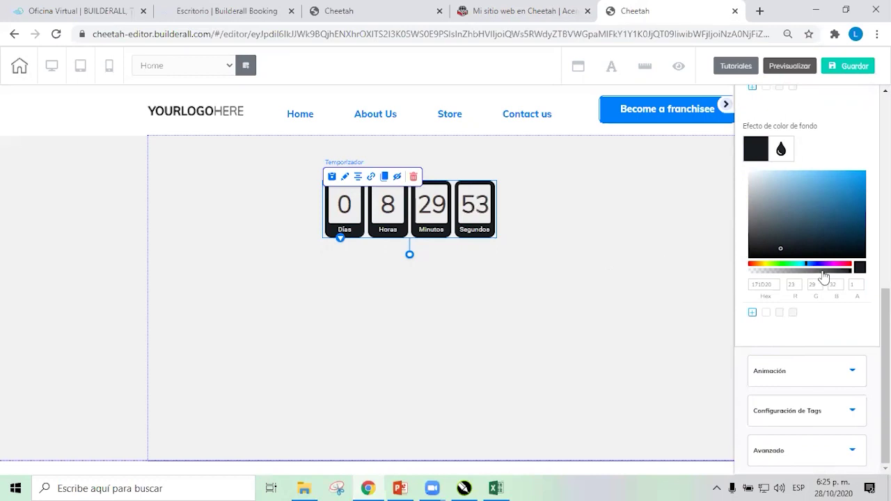
scroll(822, 275, up, 5)
scroll(819, 241, up, 2)
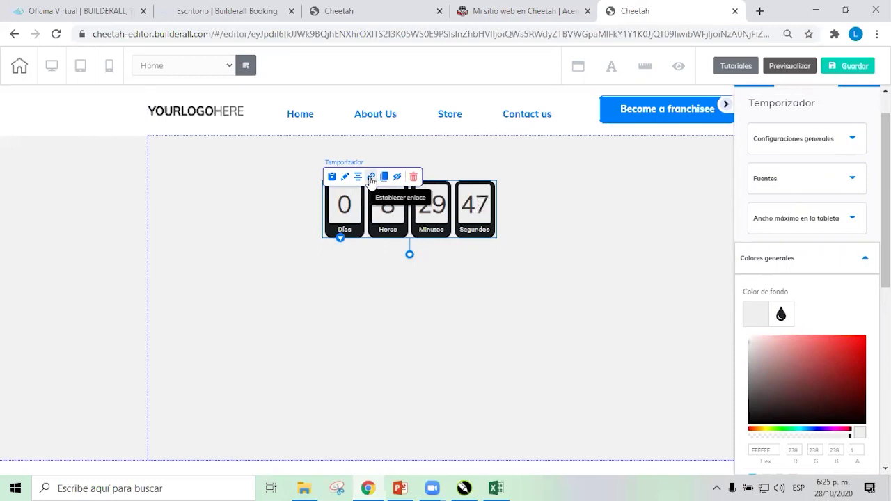
- Link the countdown timer to the Contacto page and preview the page
click(371, 178)
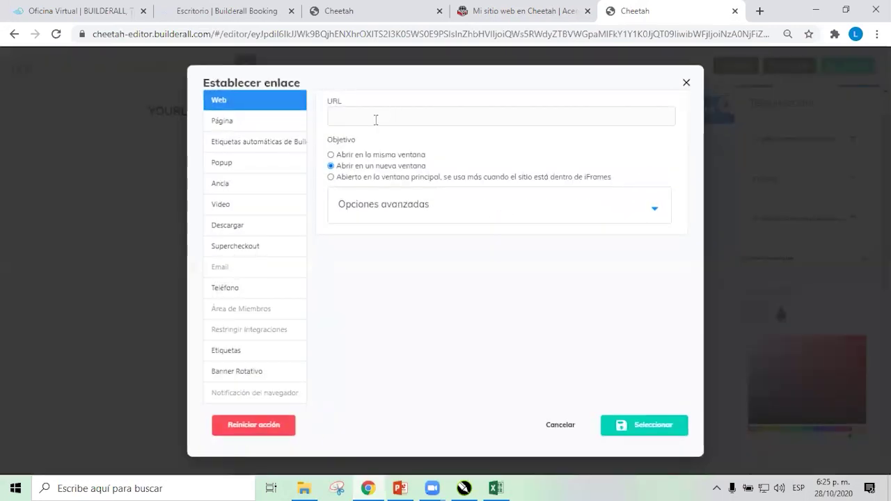
click(267, 129)
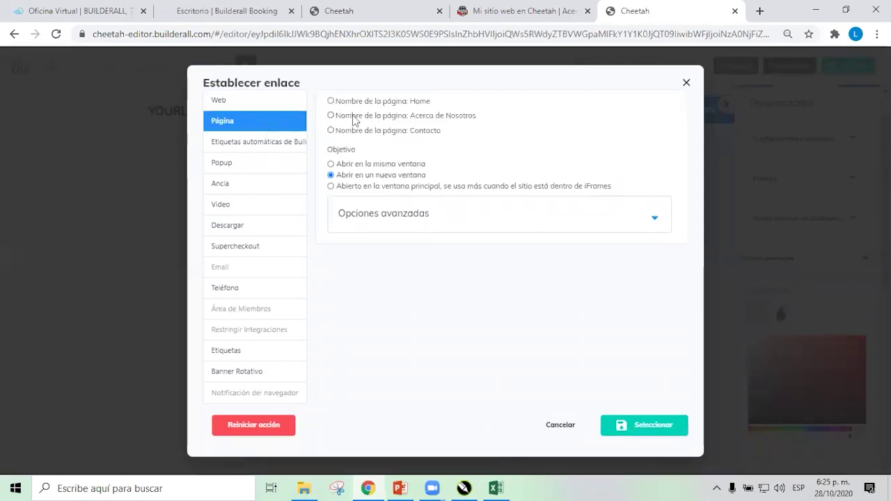
click(375, 131)
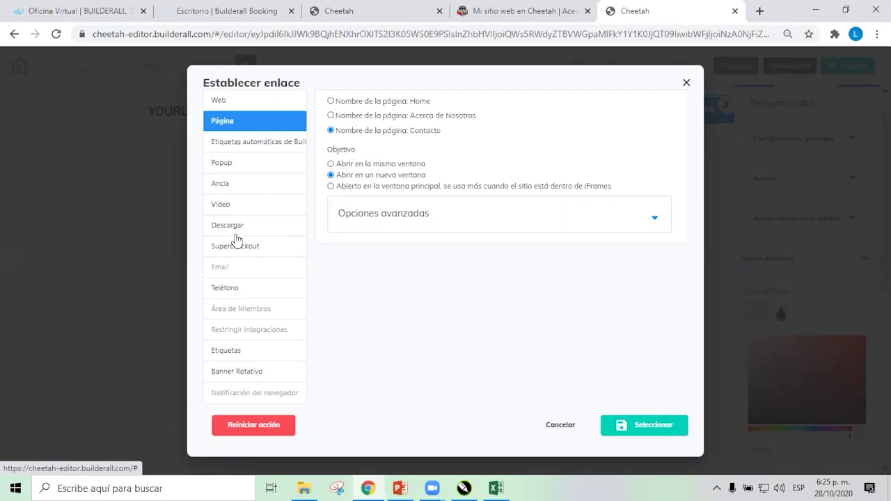
click(648, 430)
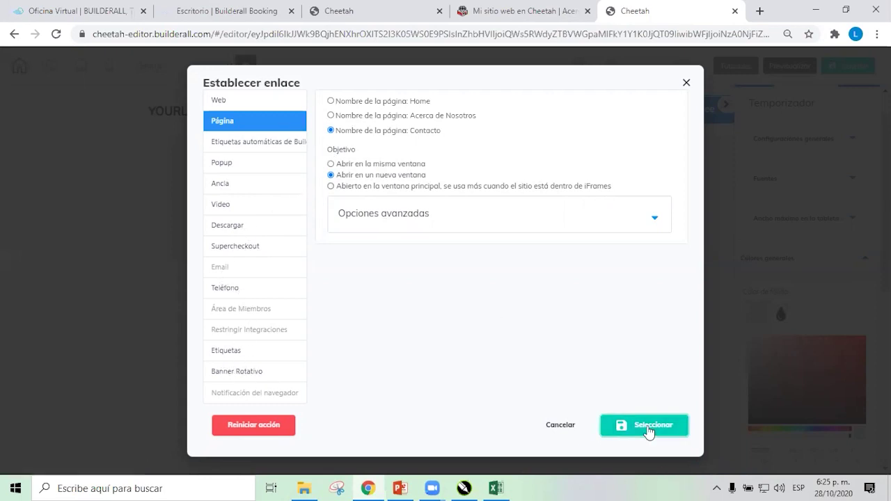
click(780, 68)
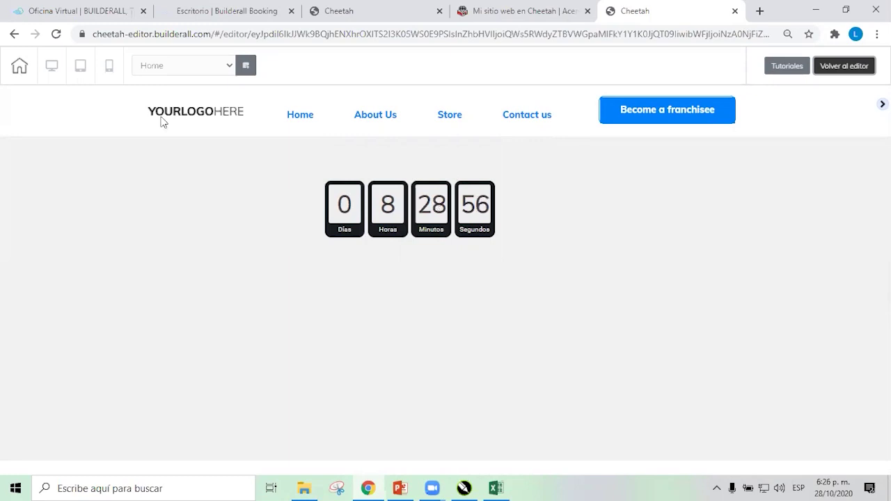
- Leave the preview and select the countdown timer for editing
click(850, 65)
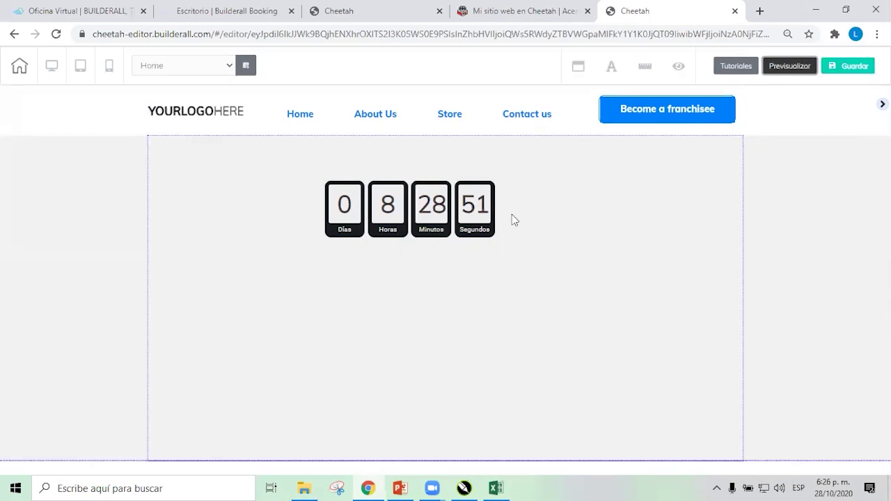
click(475, 230)
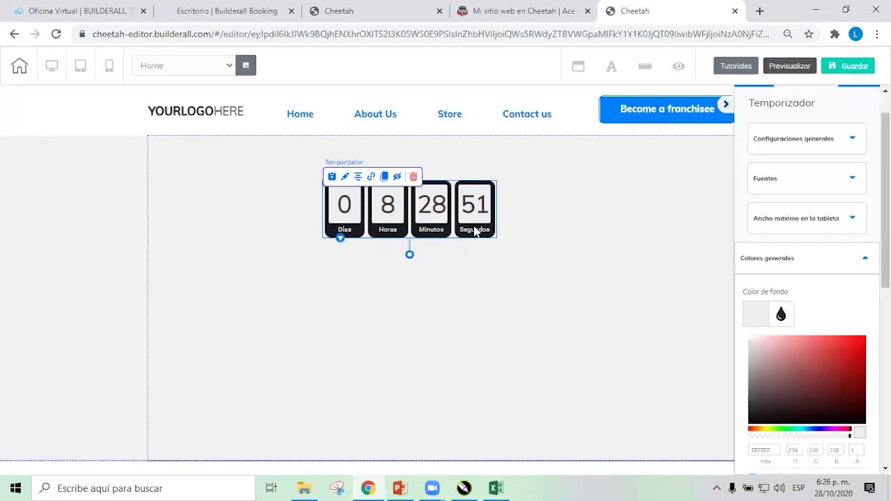
scroll(819, 264, up, 1)
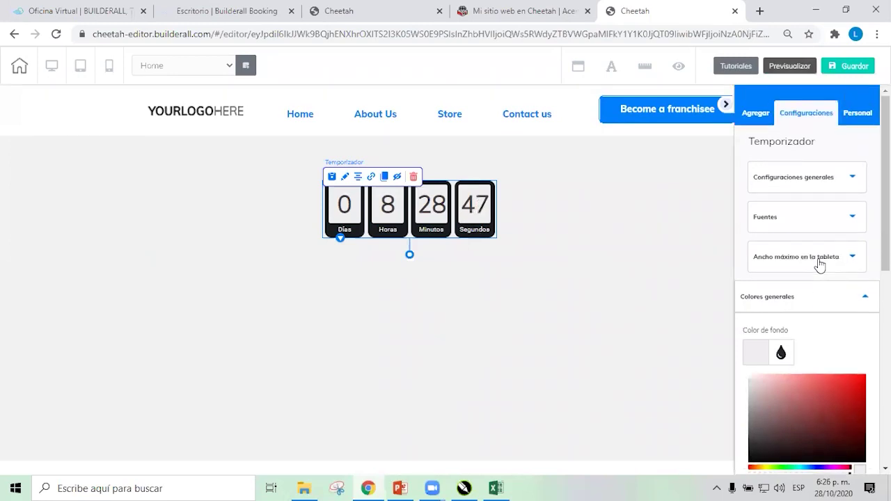
scroll(818, 265, down, 1)
scroll(822, 234, up, 1)
- Set the timer type to Evergreen, then to Fecha y hora específicas, ending 02/12/2019
click(844, 182)
click(783, 275)
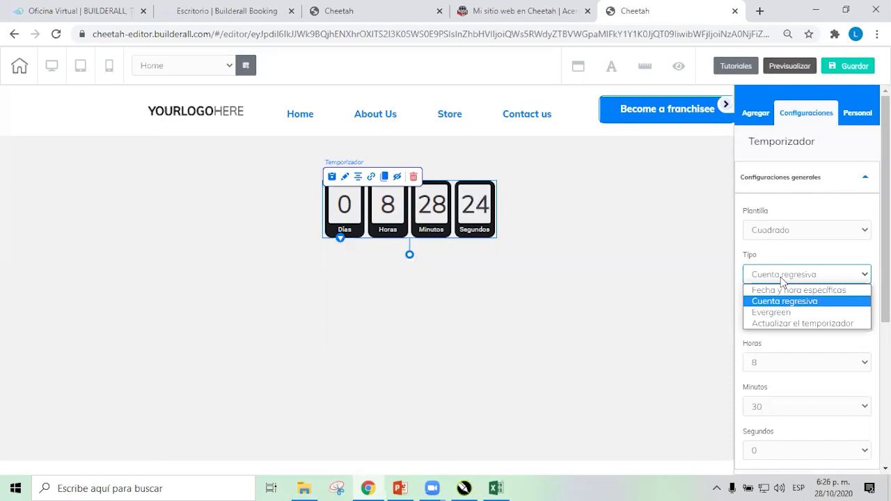
click(784, 317)
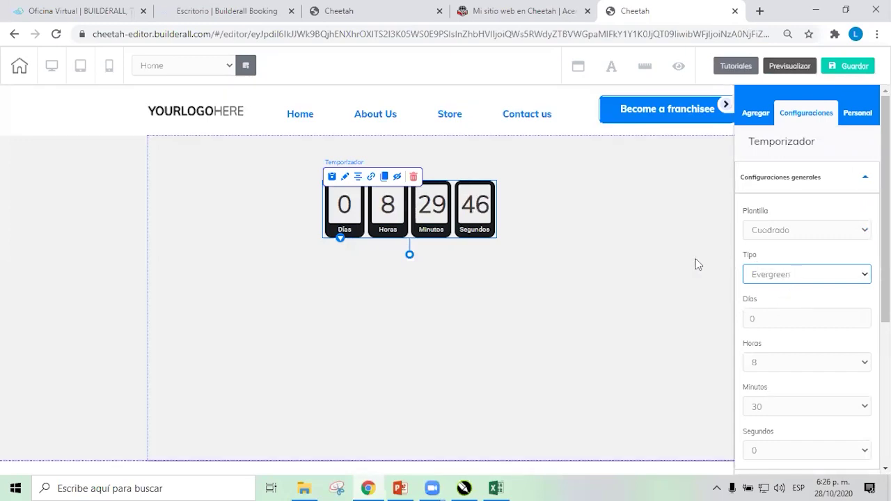
click(795, 274)
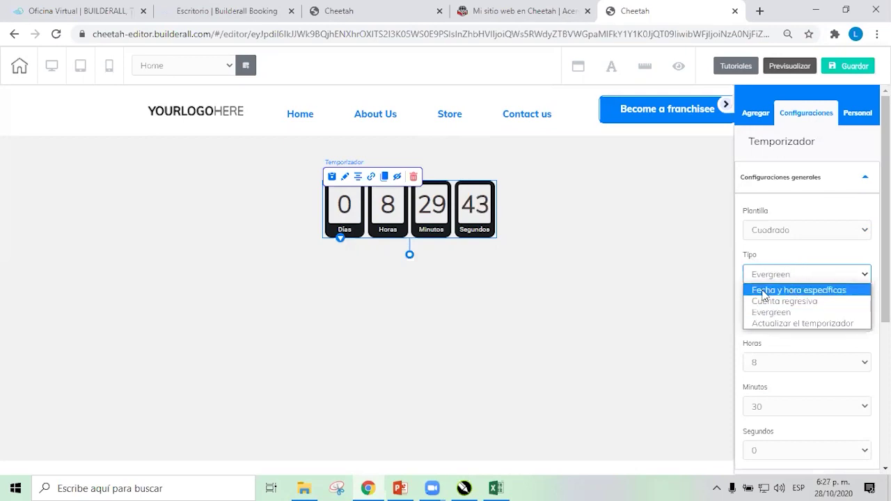
click(811, 290)
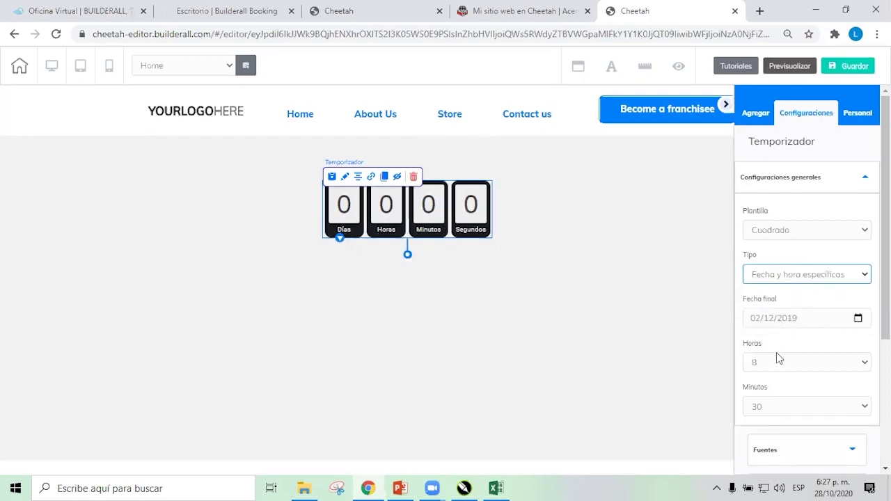
scroll(776, 352, down, 2)
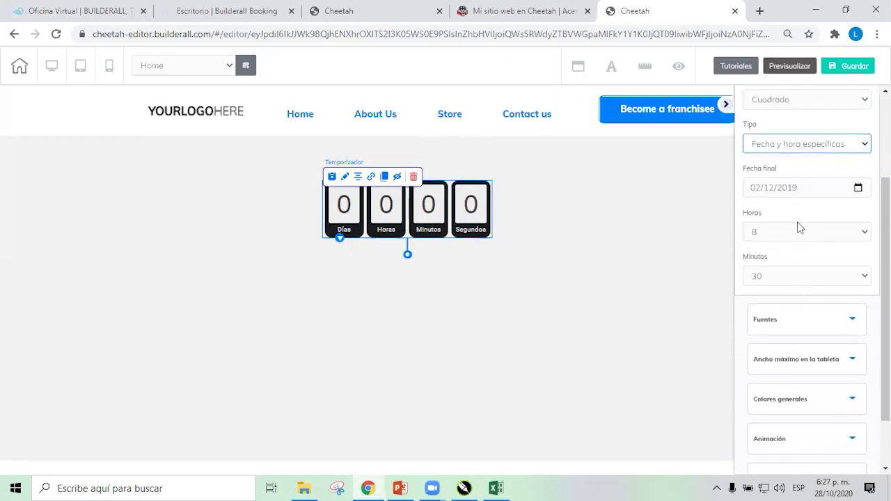
- Delete the countdown timer, confirming with Está bien
click(414, 179)
click(480, 275)
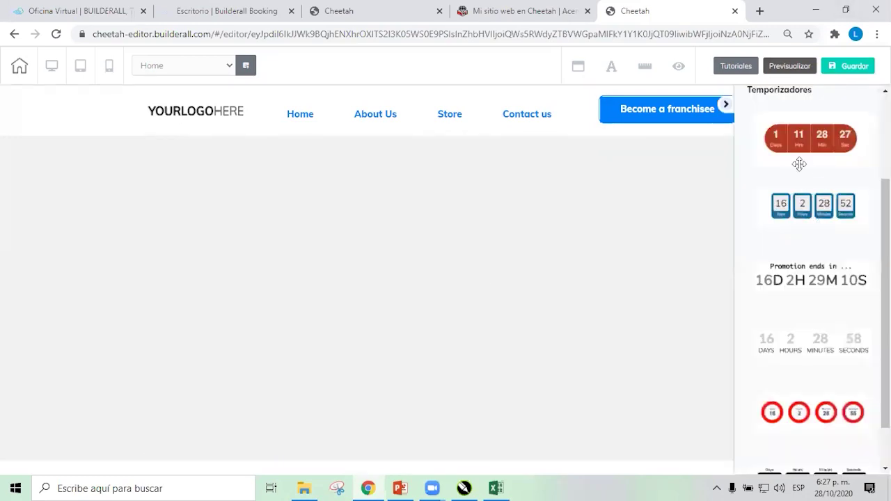
scroll(780, 168, up, 2)
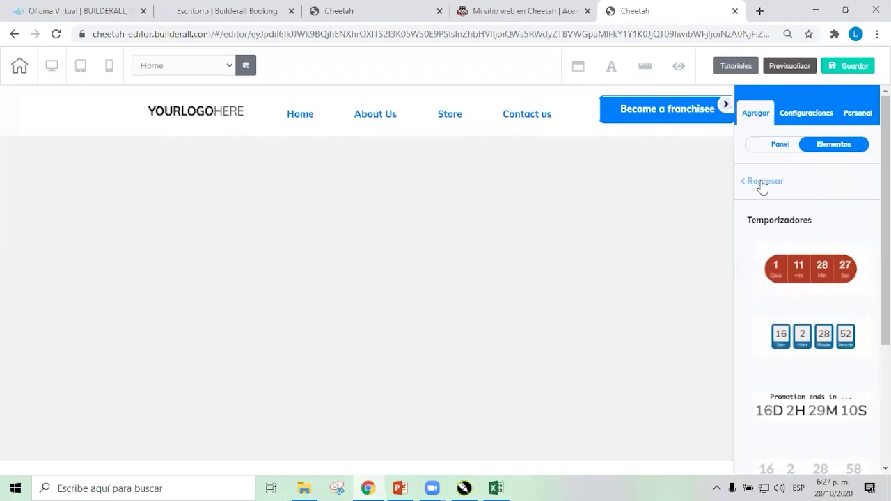
- Drag a YouTube video element from Vídeo into the empty section, then move it up-left and enlarge it
click(761, 183)
scroll(779, 278, down, 15)
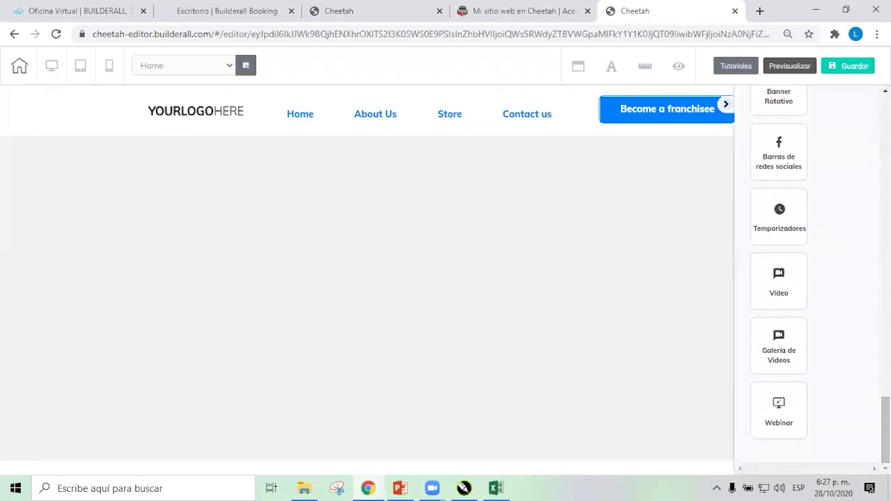
click(788, 294)
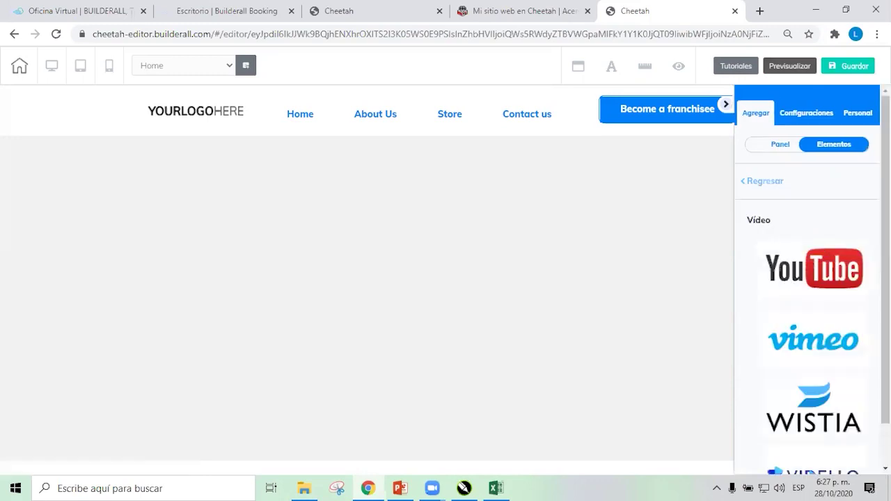
scroll(814, 278, down, 1)
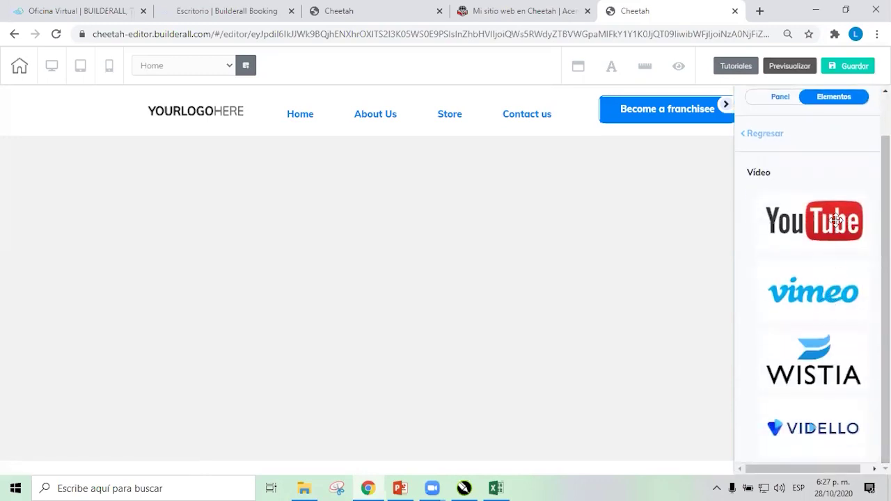
drag(836, 221, 391, 229)
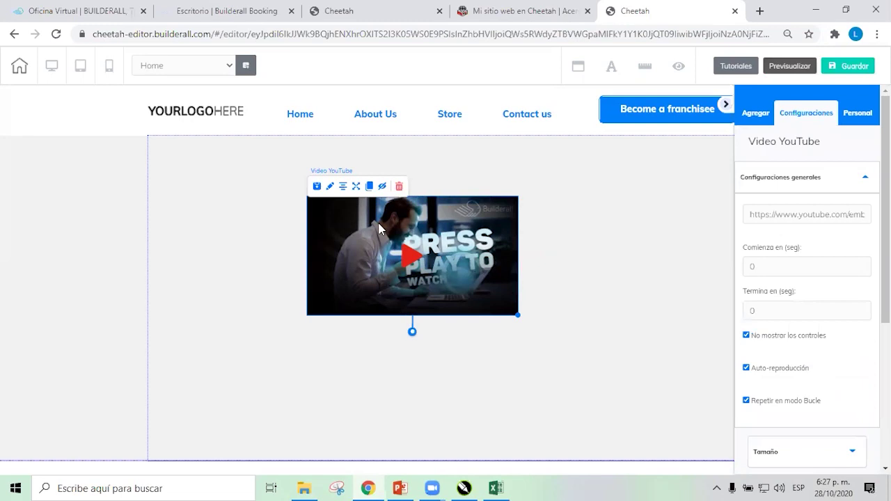
drag(379, 228, 279, 189)
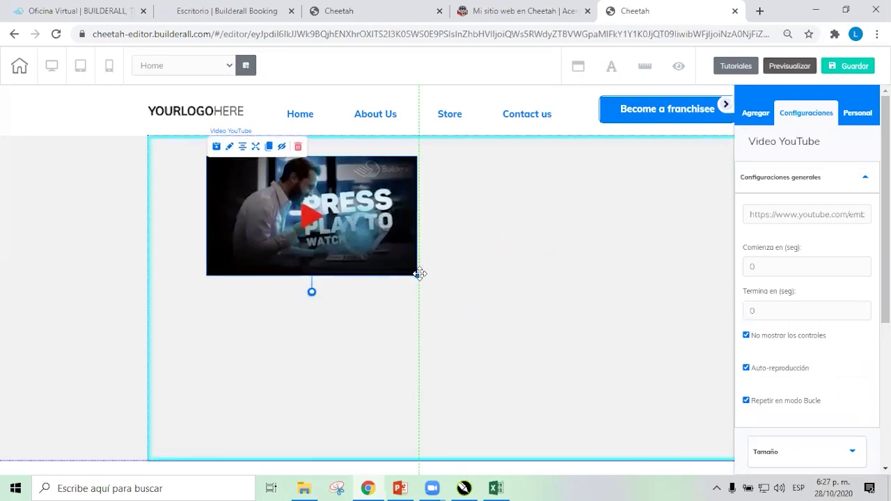
drag(414, 276, 512, 358)
- Open 'Los mejores asadores de Estambul' on YouTube in a new tab, copy its URL, and return to the editor
click(759, 11)
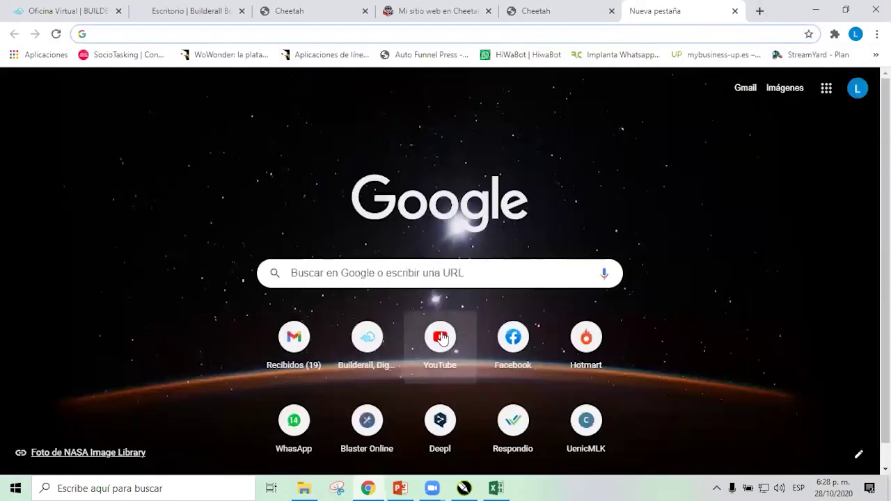
click(440, 337)
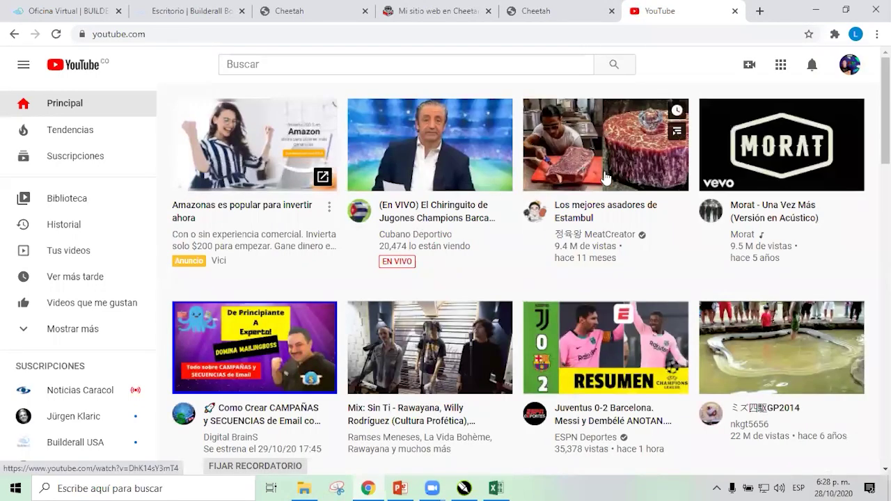
click(611, 154)
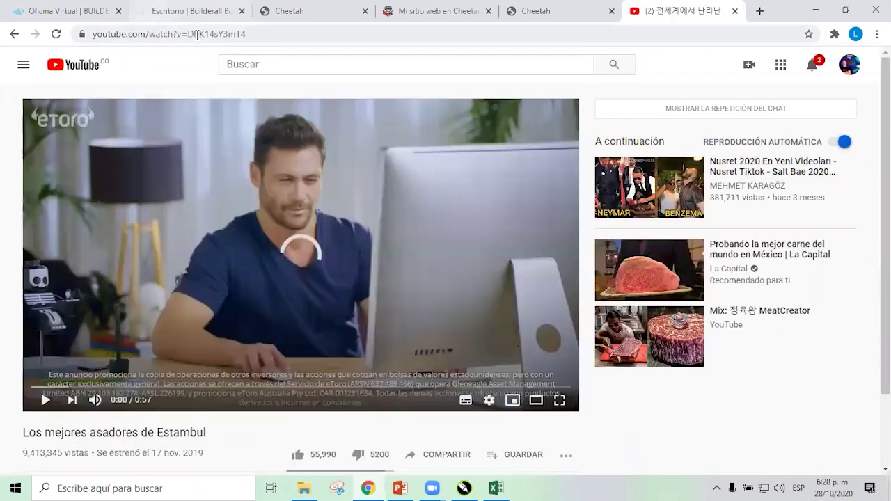
click(205, 33)
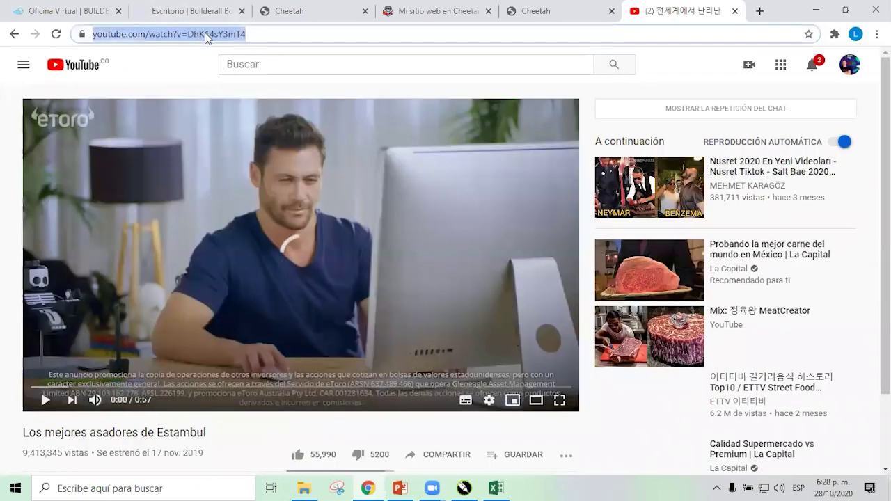
right_click(205, 34)
click(239, 106)
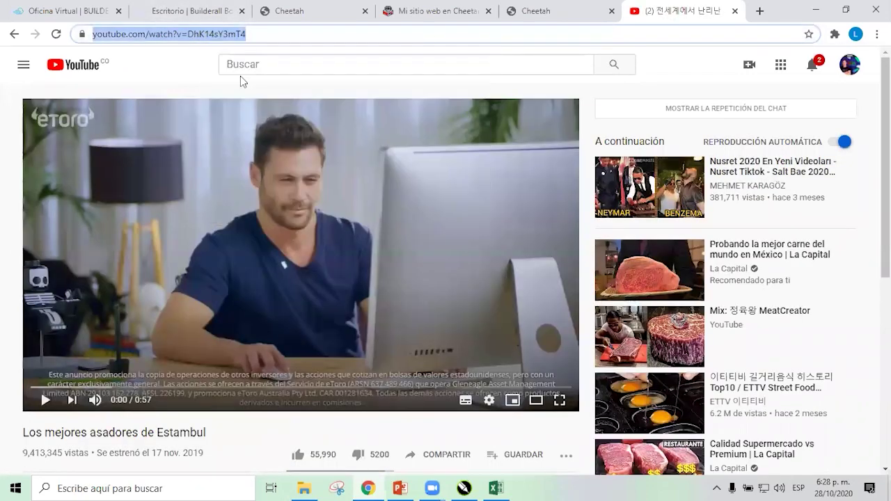
click(551, 10)
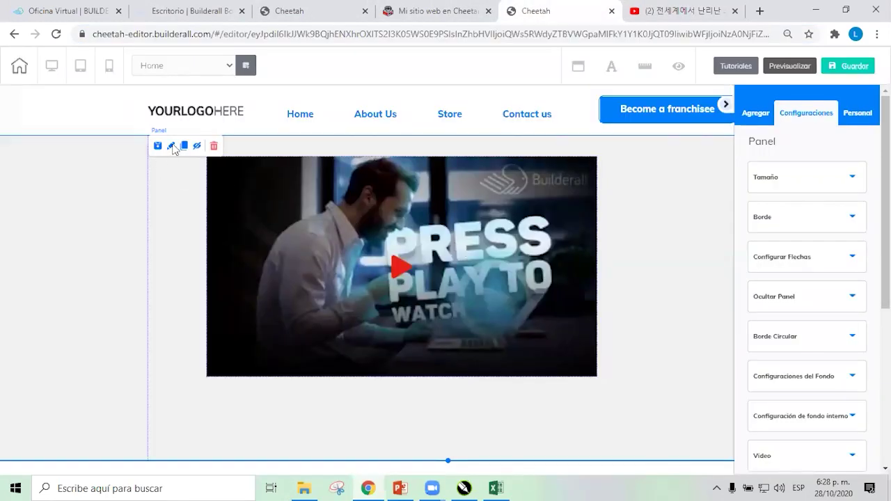
click(544, 193)
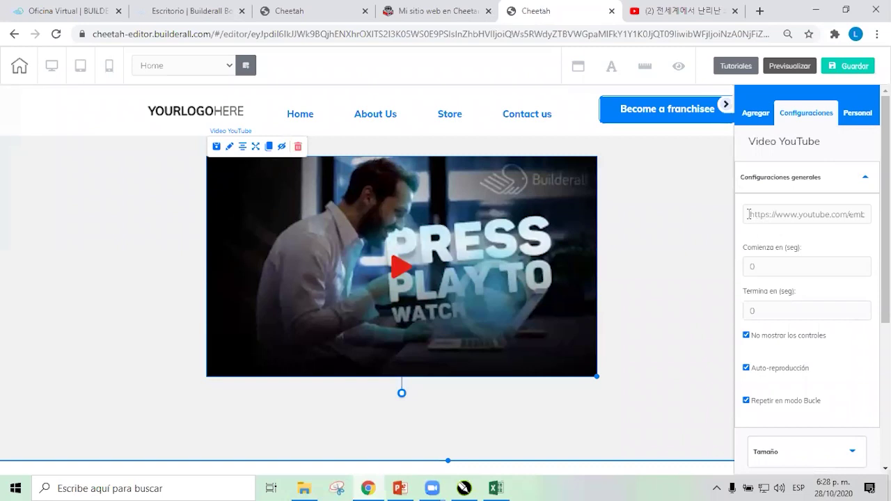
drag(750, 215, 866, 214)
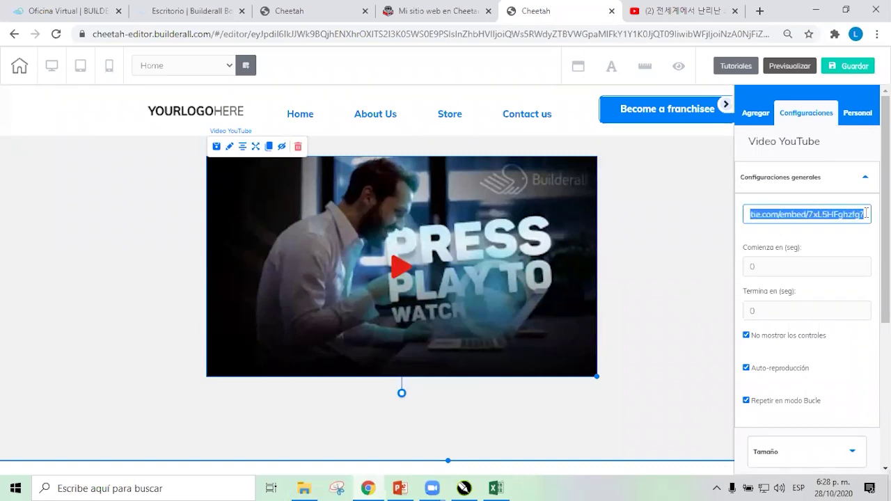
key(BackSpace)
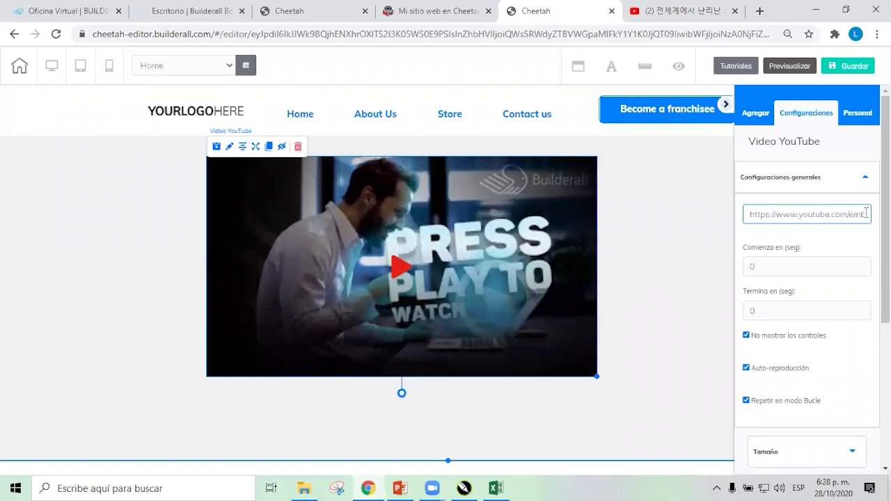
key(ctrl+v)
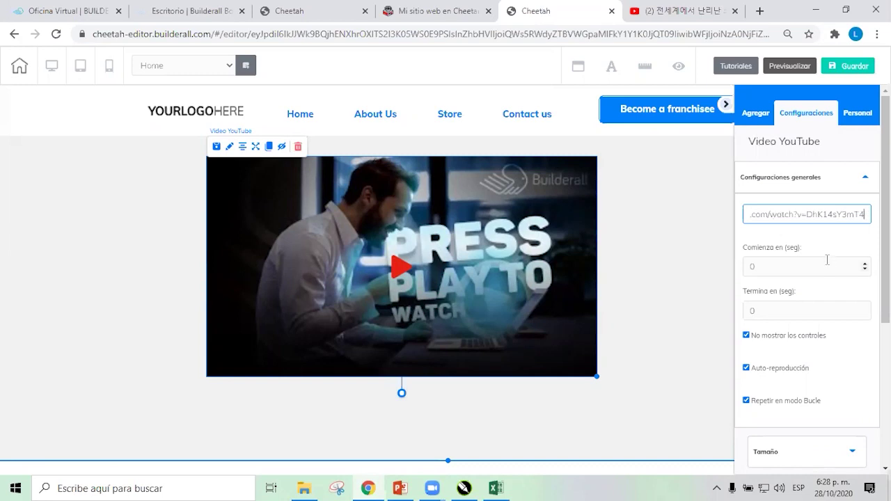
click(828, 263)
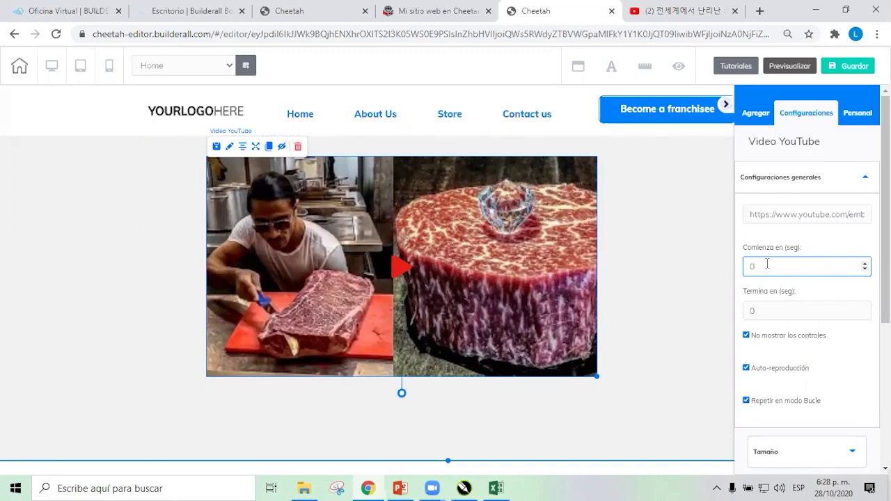
drag(757, 264, 749, 264)
text(5)
drag(770, 310, 747, 304)
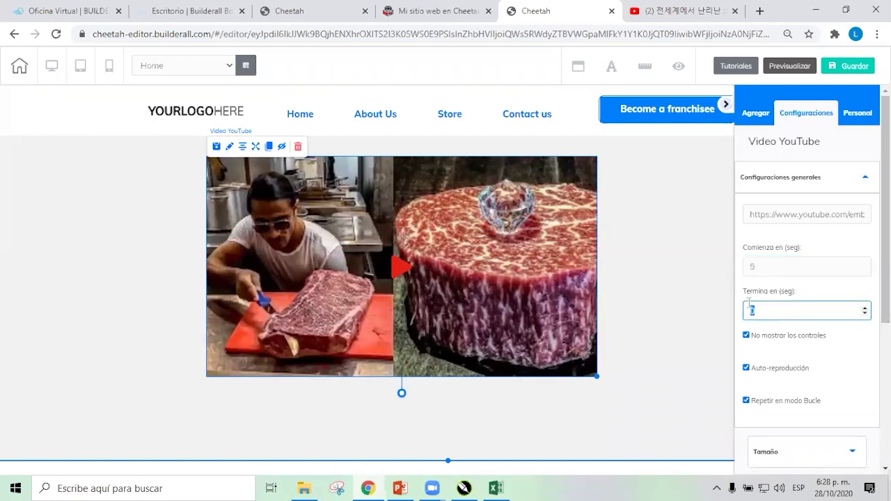
text(25)
drag(773, 312, 721, 308)
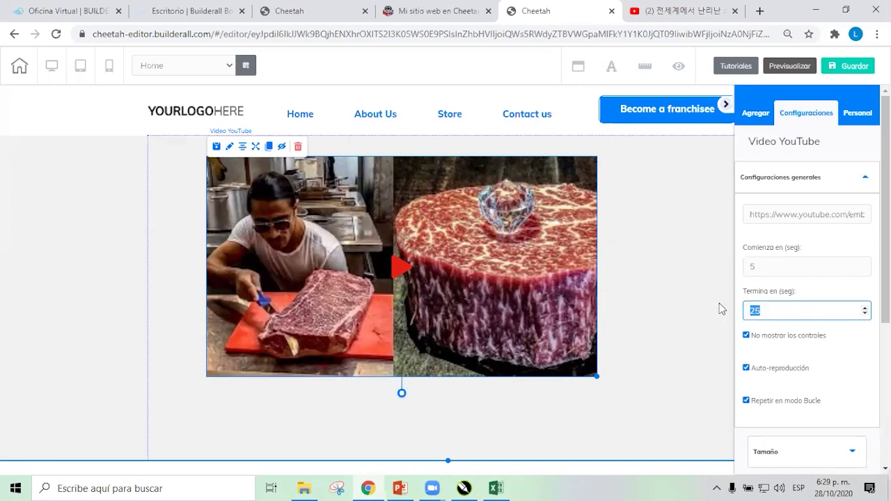
text(0)
drag(772, 268, 676, 264)
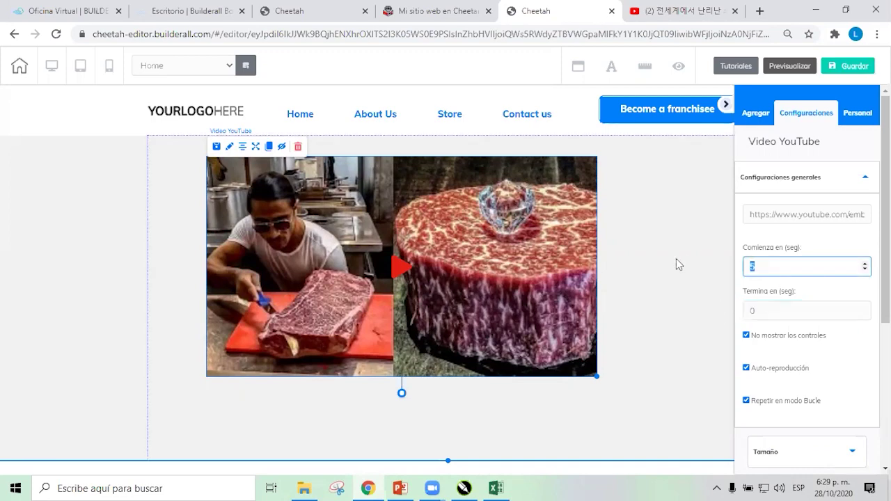
text(0)
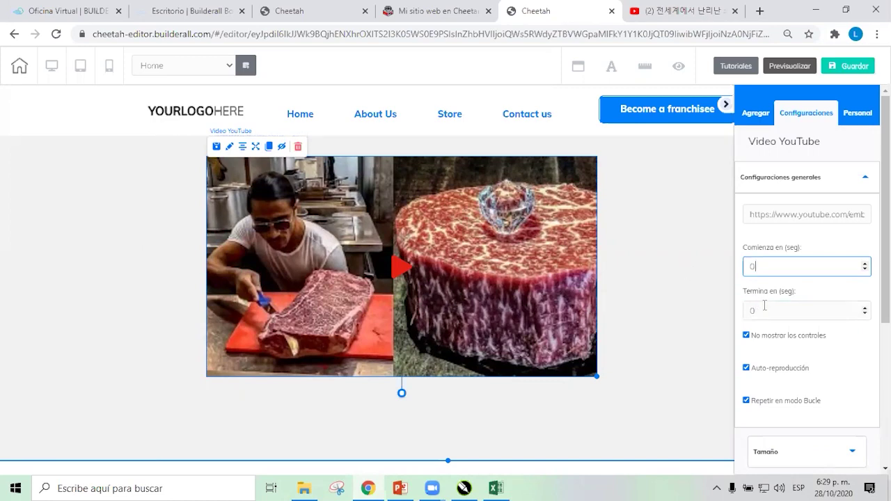
scroll(764, 305, down, 1)
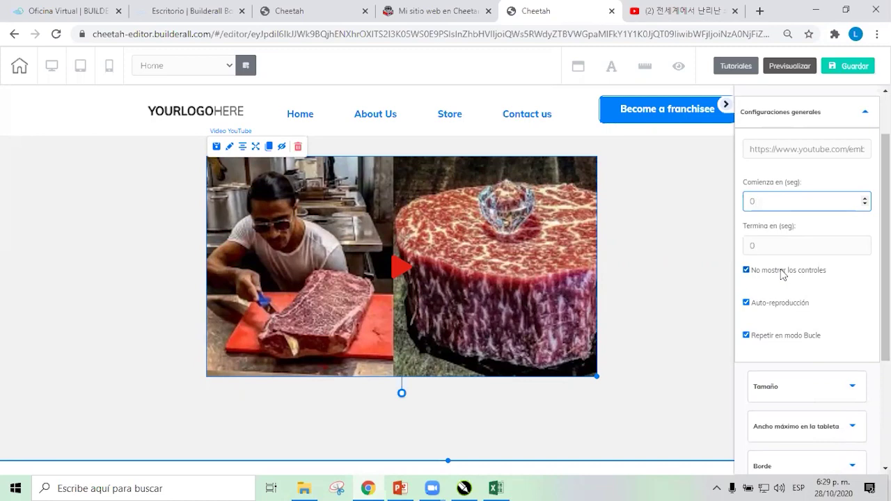
- Uncheck No mostrar los controles, Auto-reproducción and Repetir en modo Bucle for the video
click(747, 303)
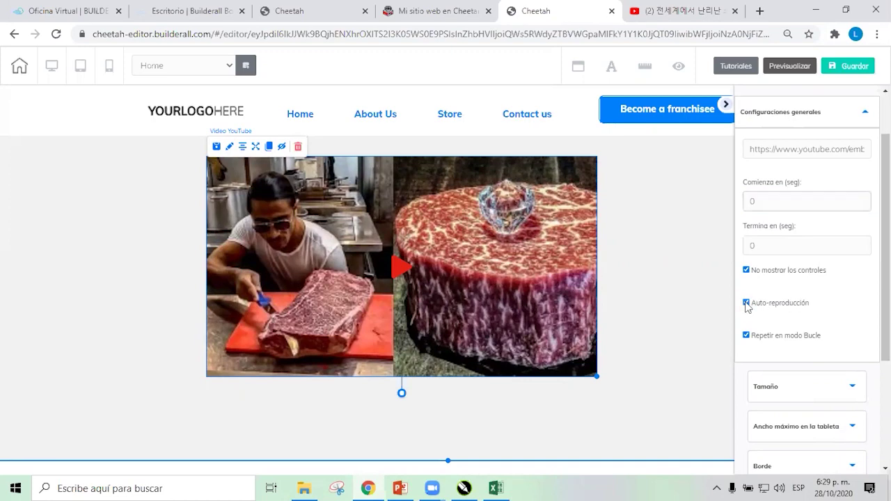
click(747, 305)
click(746, 270)
click(747, 303)
click(747, 336)
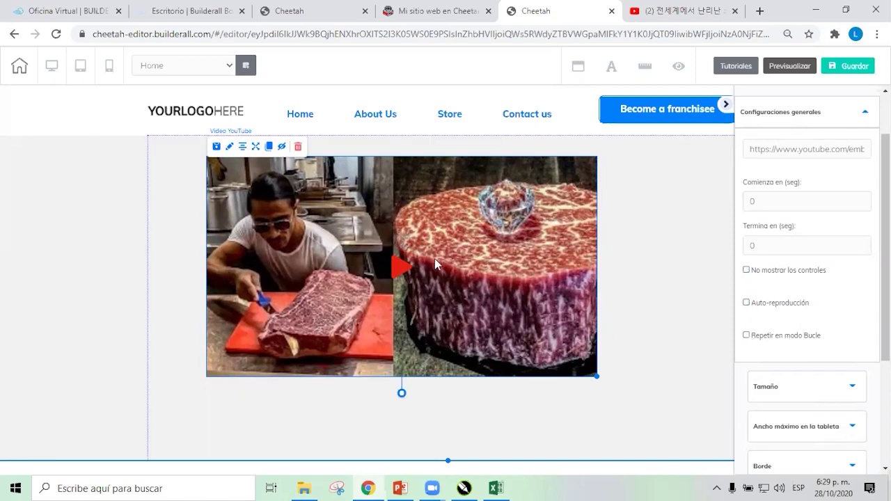
- Set the video's Ancho to 783 under Tamaño
scroll(766, 250, down, 3)
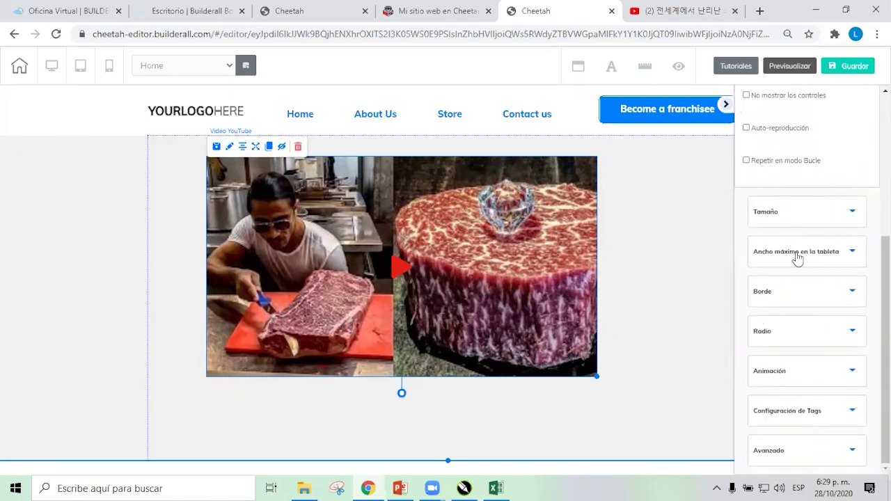
click(799, 212)
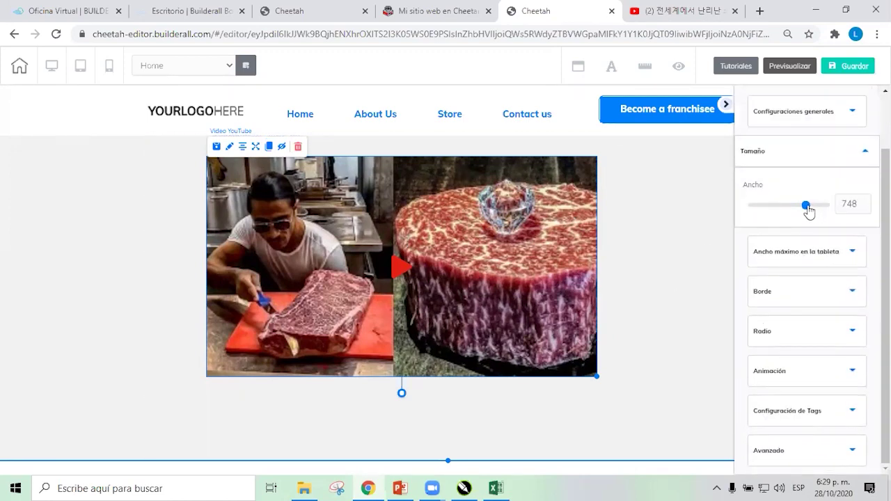
drag(807, 208, 811, 206)
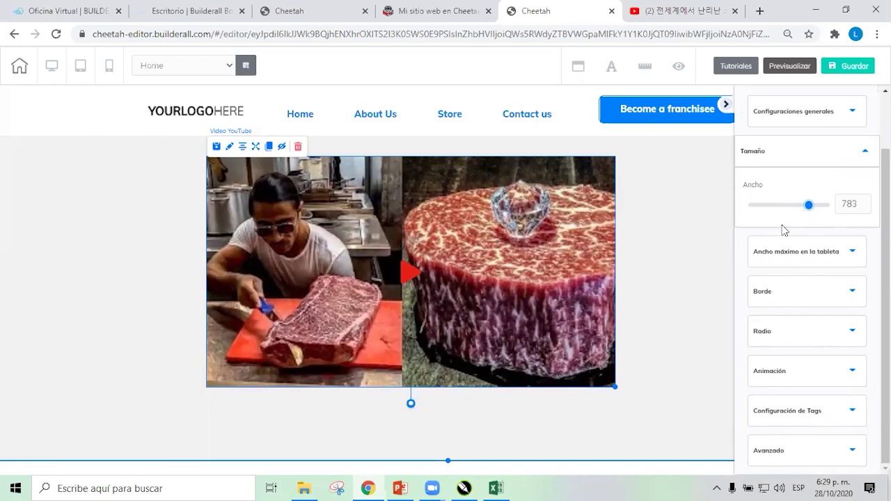
- Preview the page, play and pause the video, then return to the editor and close the YouTube tab
click(791, 66)
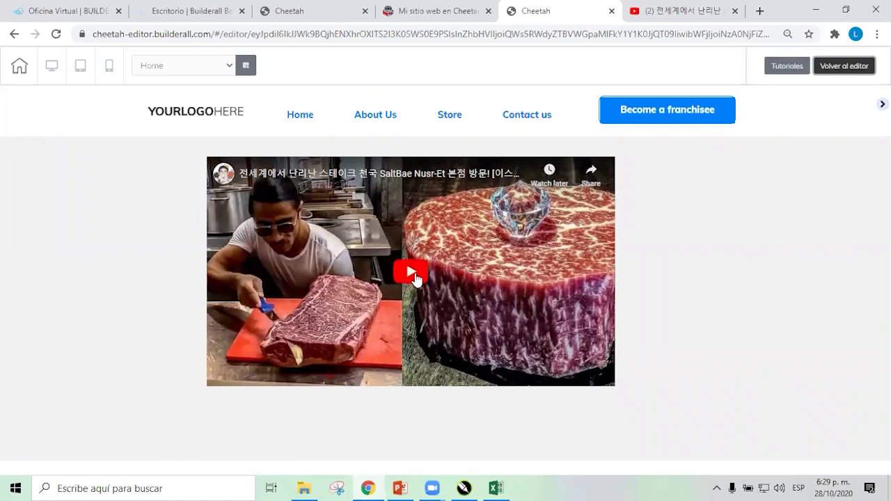
click(411, 273)
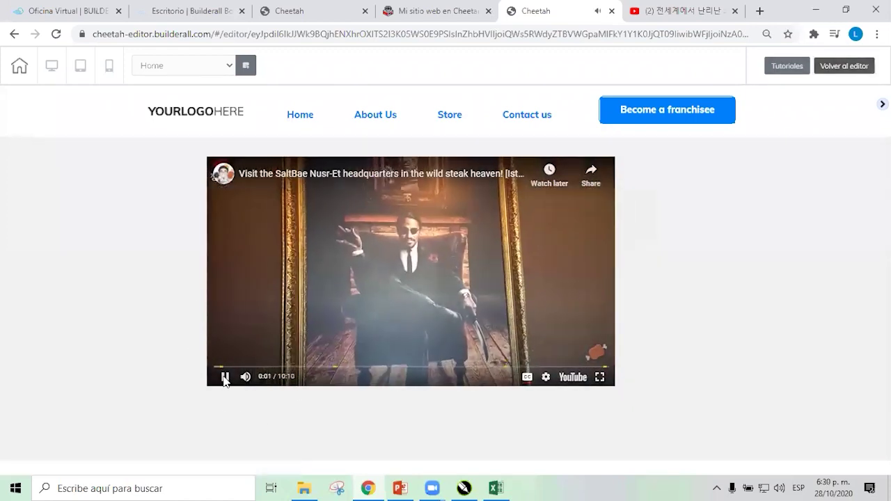
click(225, 377)
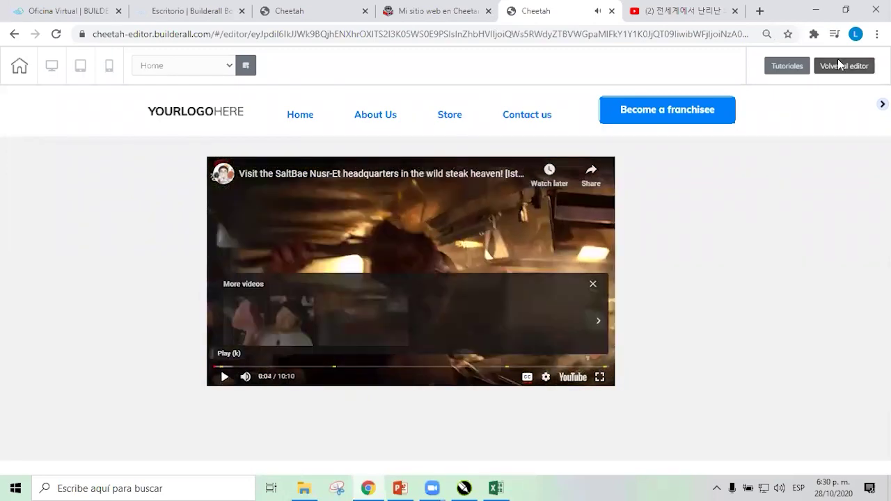
click(841, 64)
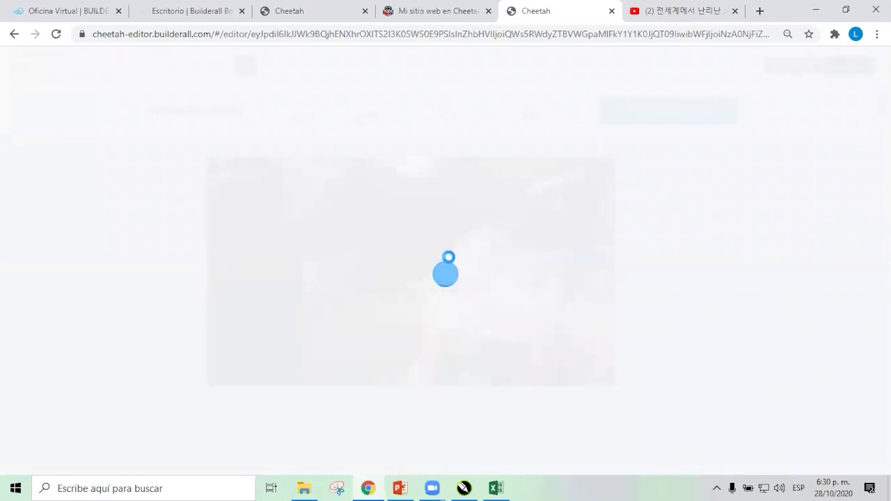
click(724, 10)
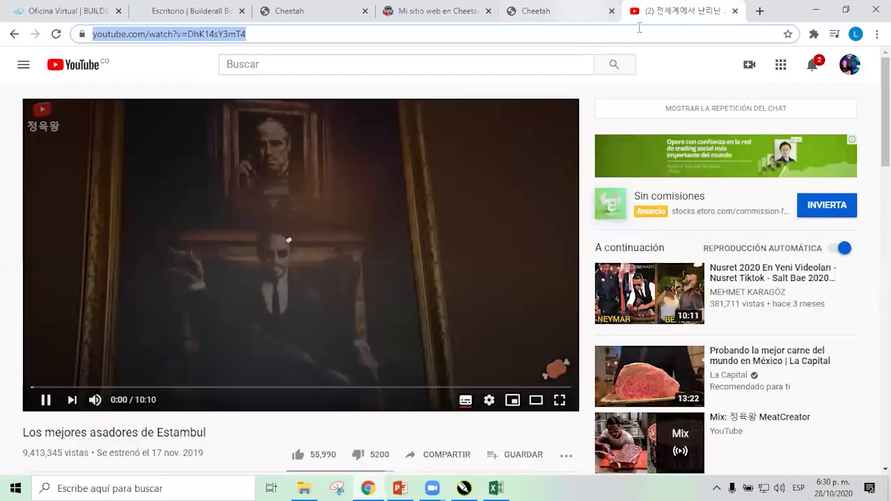
key(ctrl+w)
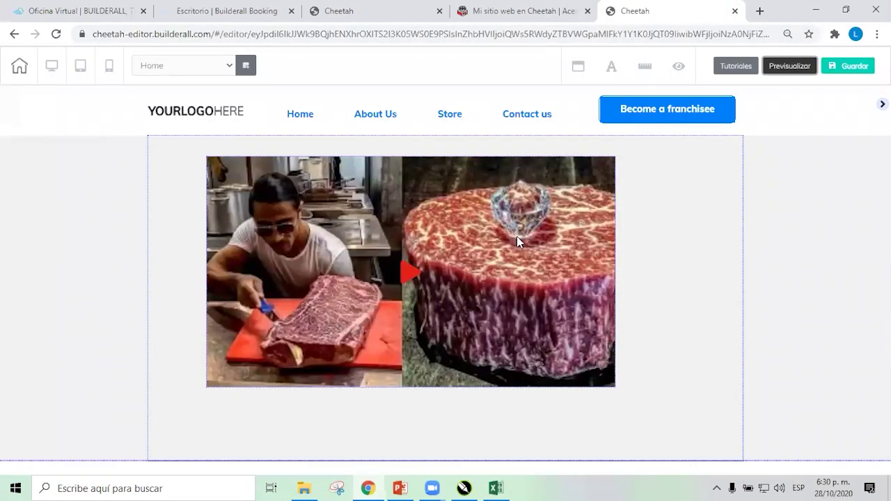
- Delete the YouTube video from the page, confirming with Está bien
click(517, 241)
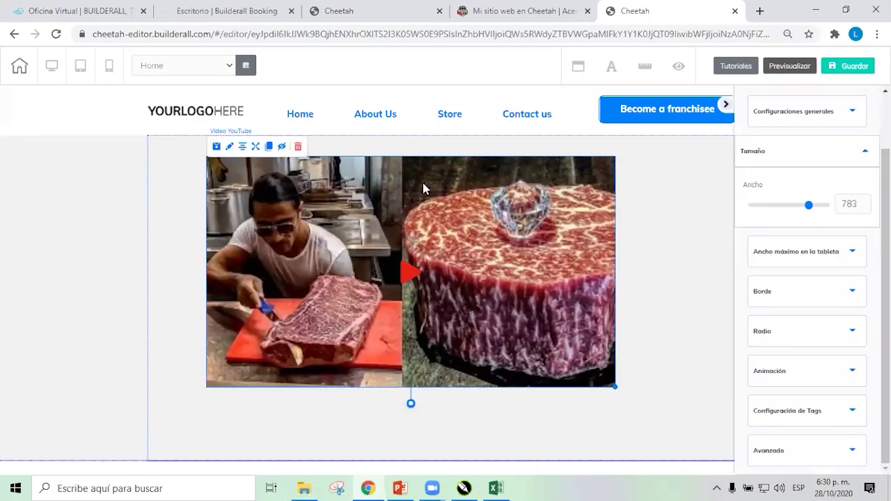
click(299, 148)
click(491, 273)
- Return to the full elements list and scroll down to Galería de Videos
click(883, 103)
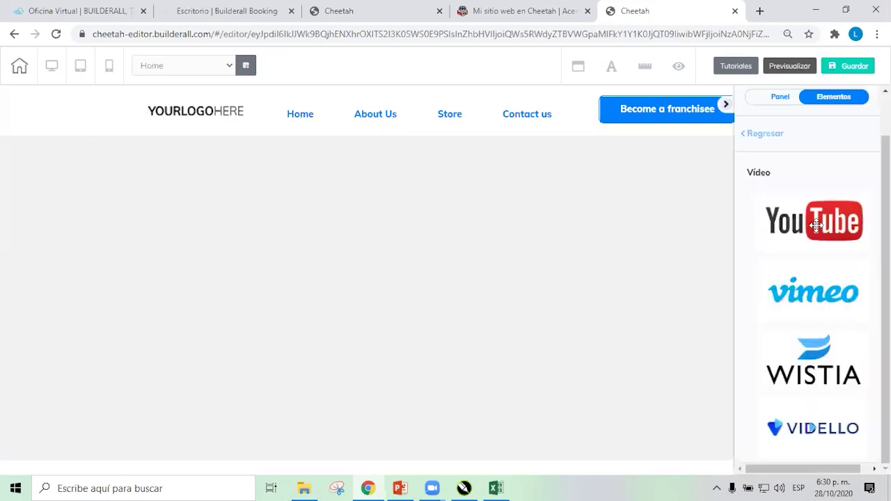
click(764, 139)
scroll(816, 255, down, 2)
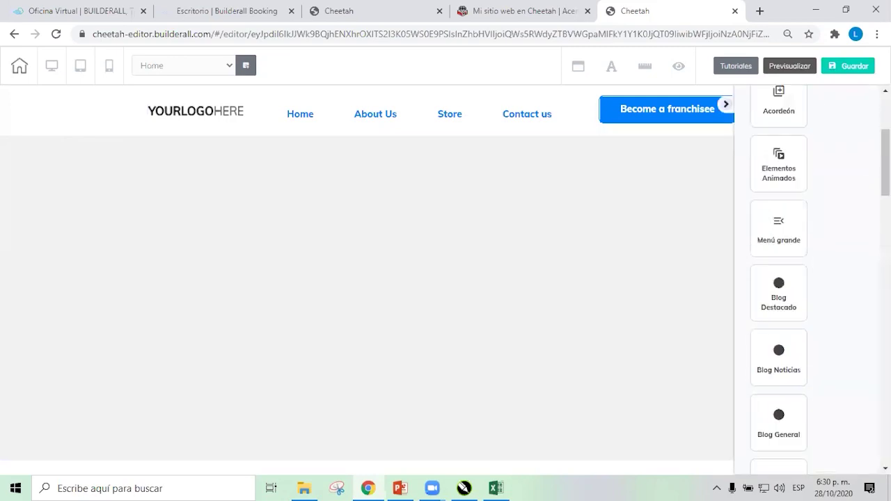
scroll(779, 278, down, 2)
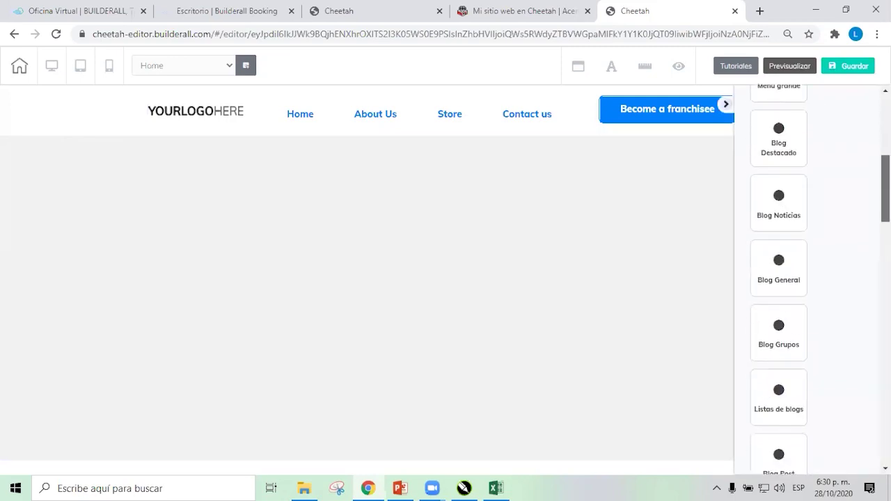
scroll(778, 334, down, 4)
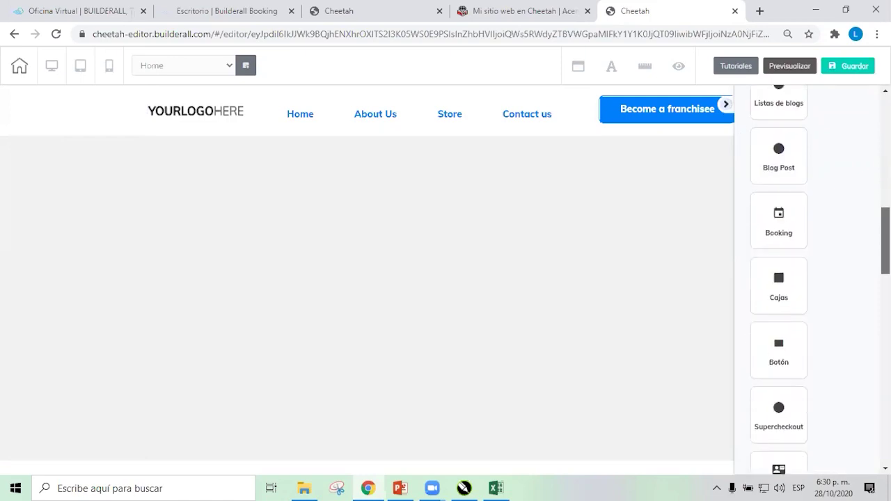
scroll(777, 334, down, 9)
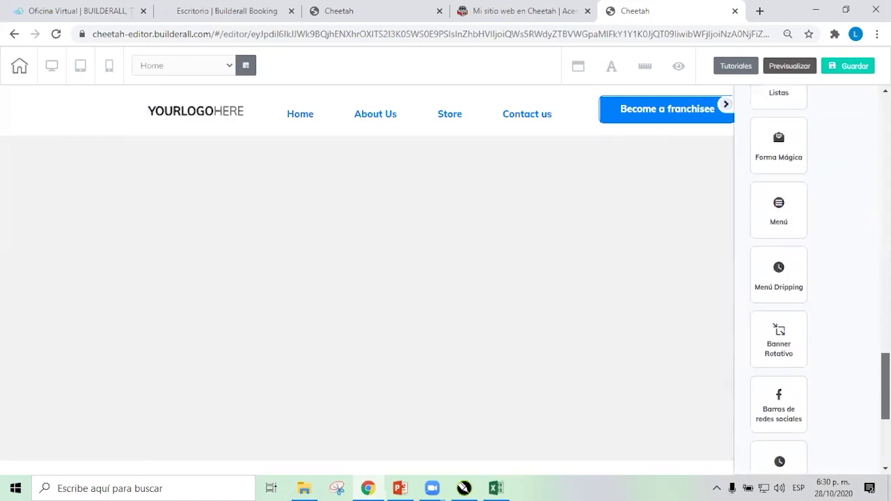
scroll(779, 279, down, 3)
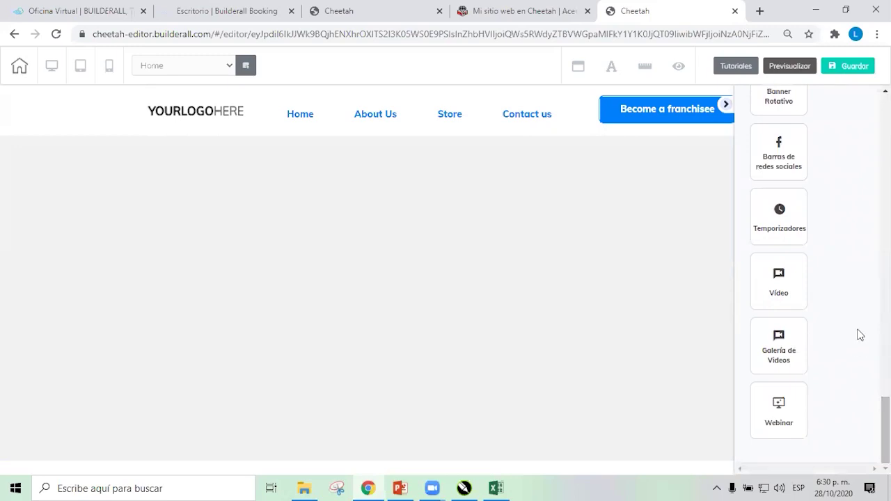
click(772, 282)
scroll(827, 255, down, 1)
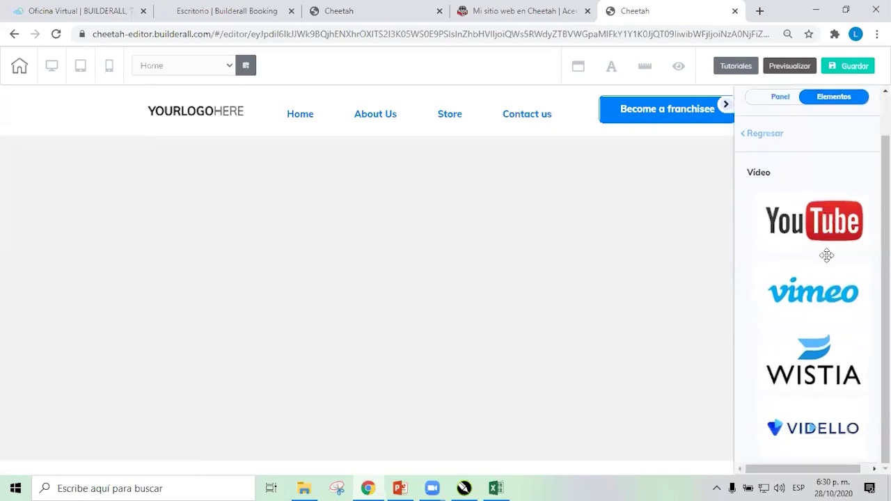
click(770, 134)
scroll(839, 239, down, 4)
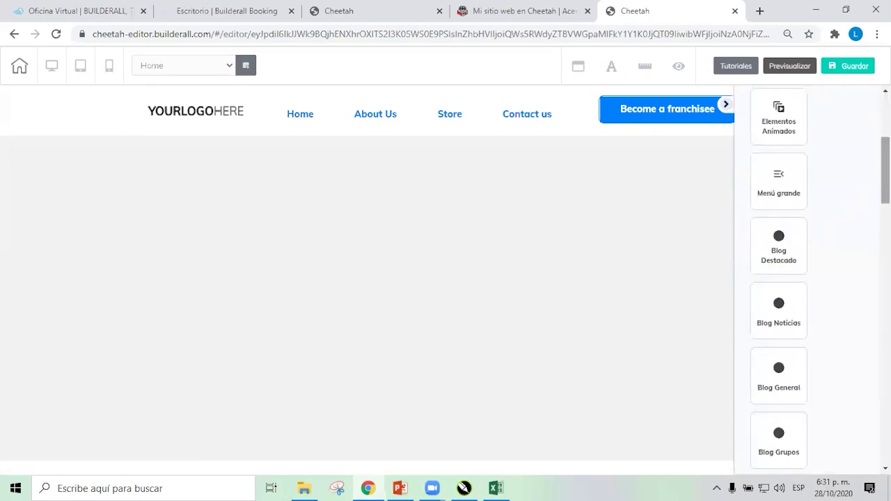
scroll(813, 277, down, 10)
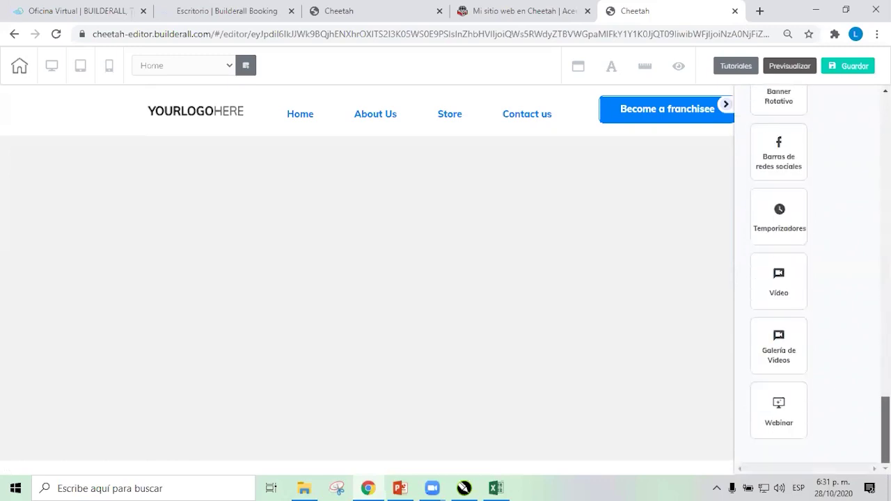
- Place the '5 Minutes With The CEO - English' video gallery at the section's top-left and preview
click(779, 346)
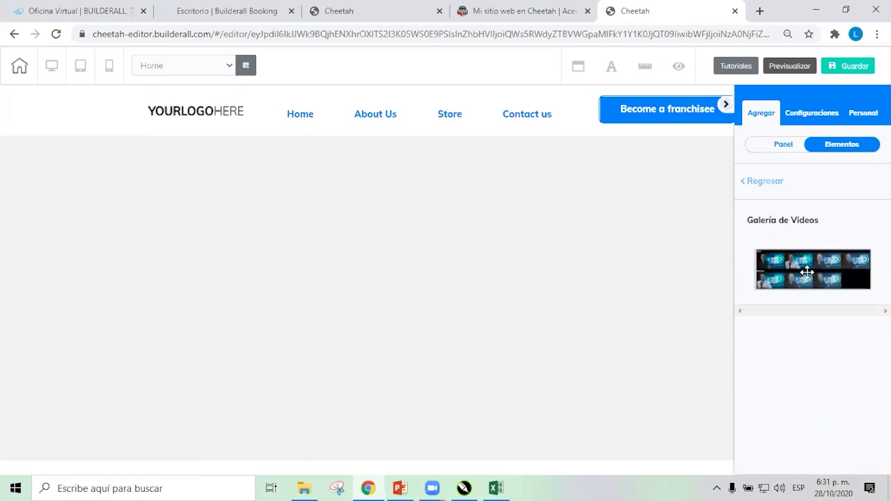
drag(808, 274, 402, 266)
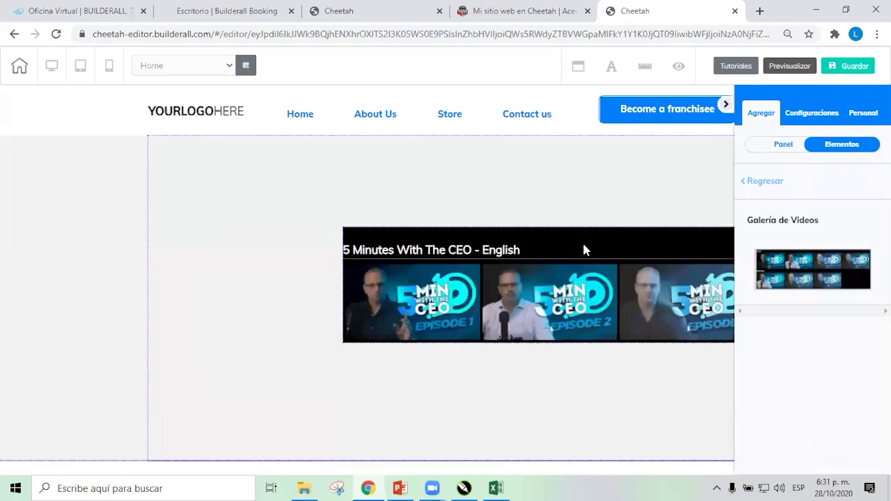
drag(577, 249, 383, 172)
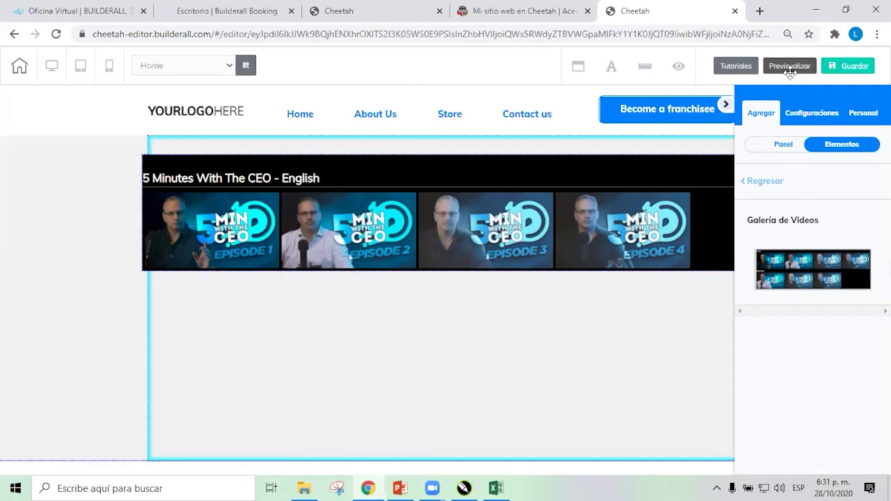
click(790, 67)
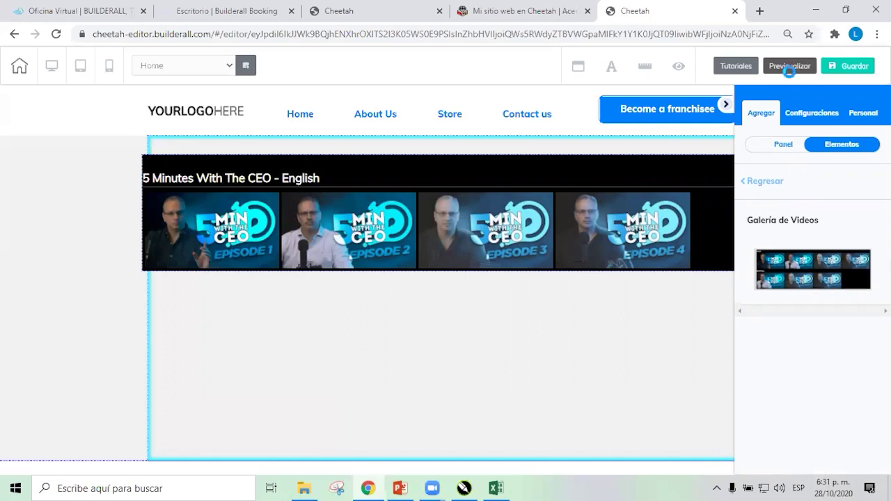
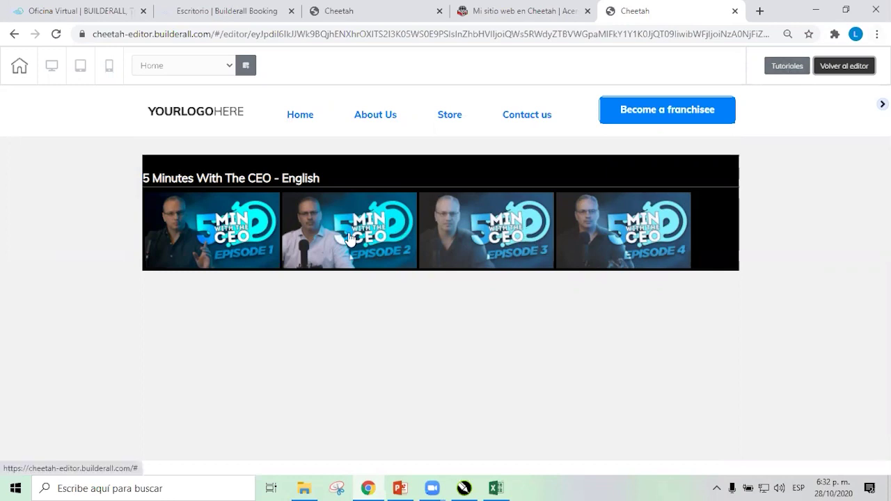
- In preview, play the popup video for Episodes 1, 2, 3 and 4 in turn
click(216, 224)
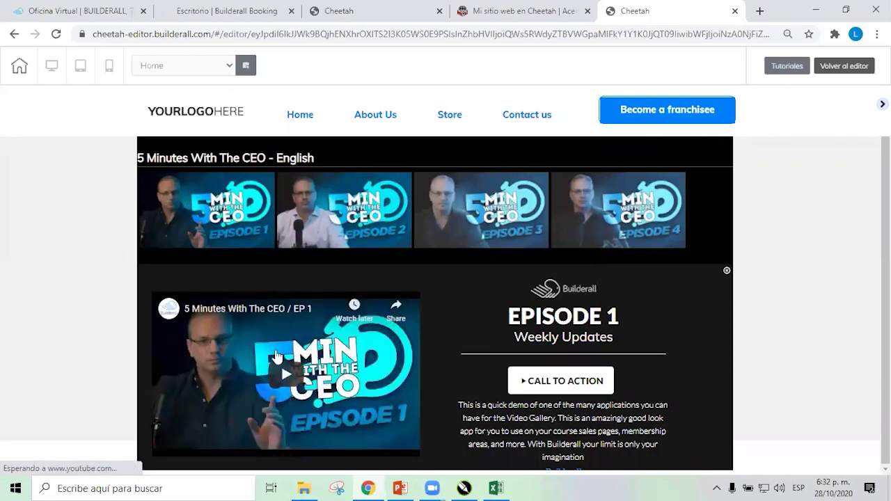
click(357, 212)
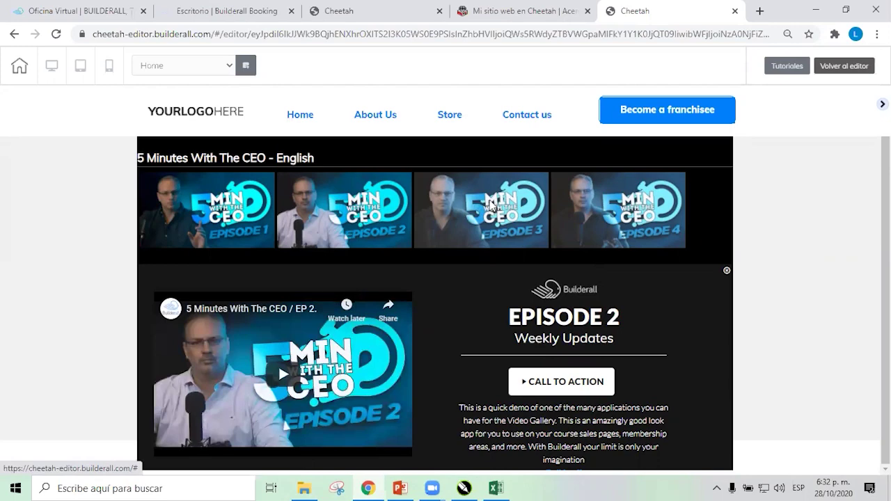
click(491, 203)
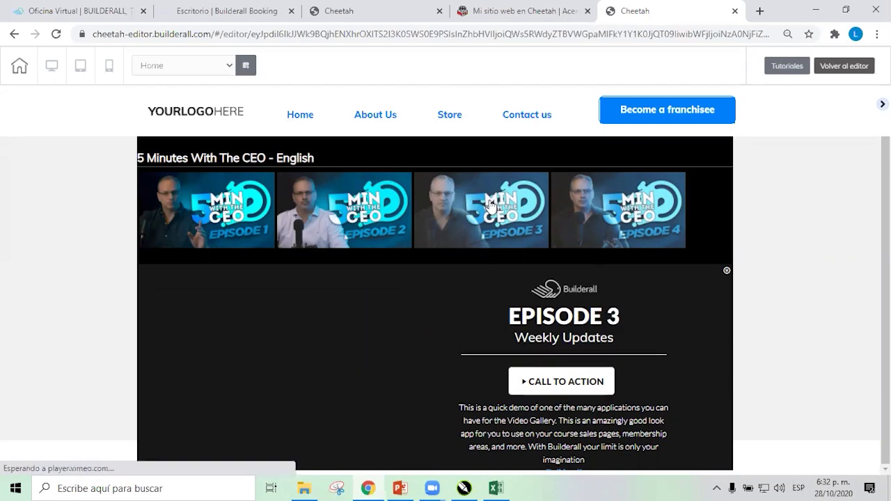
click(630, 211)
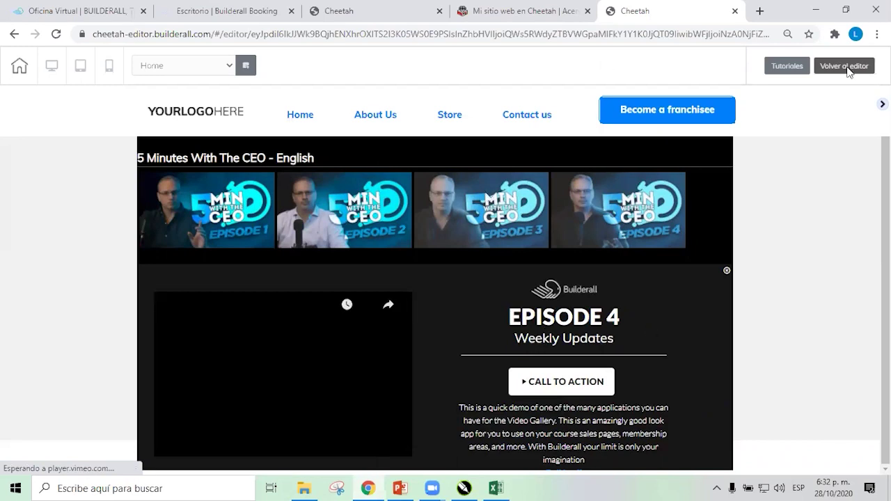
- Back in the editor, select the video gallery and expand 'Configuraciones generales' (arrow size 20, top padding 27)
click(846, 67)
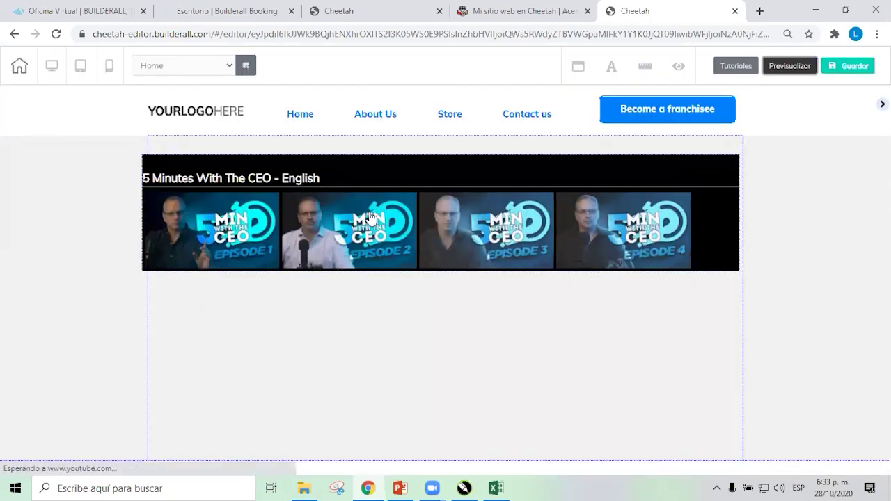
click(234, 173)
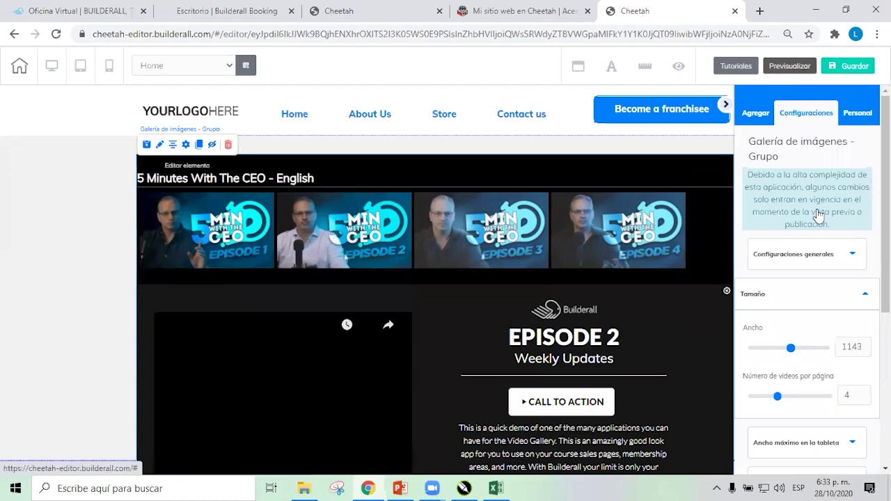
click(853, 256)
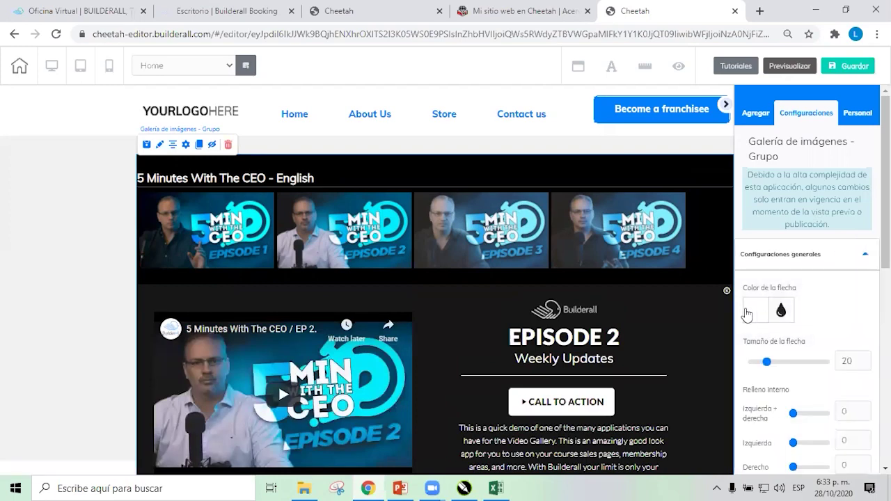
scroll(806, 313, down, 1)
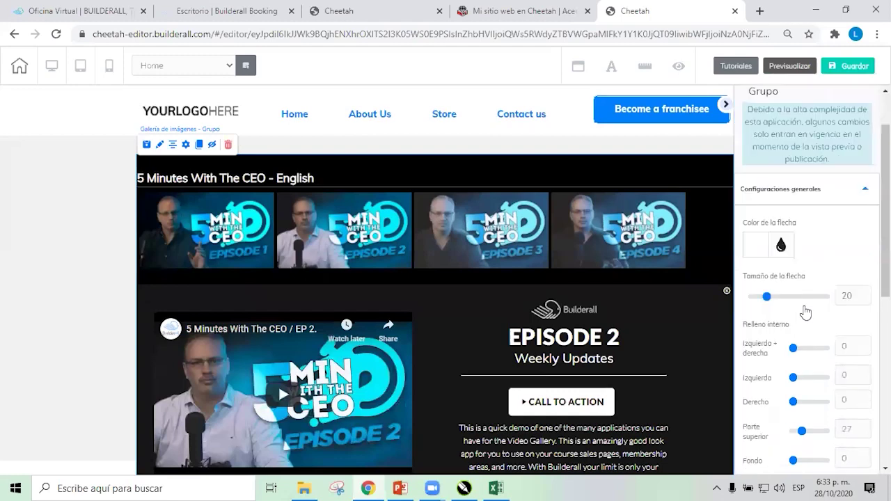
scroll(726, 230, down, 1)
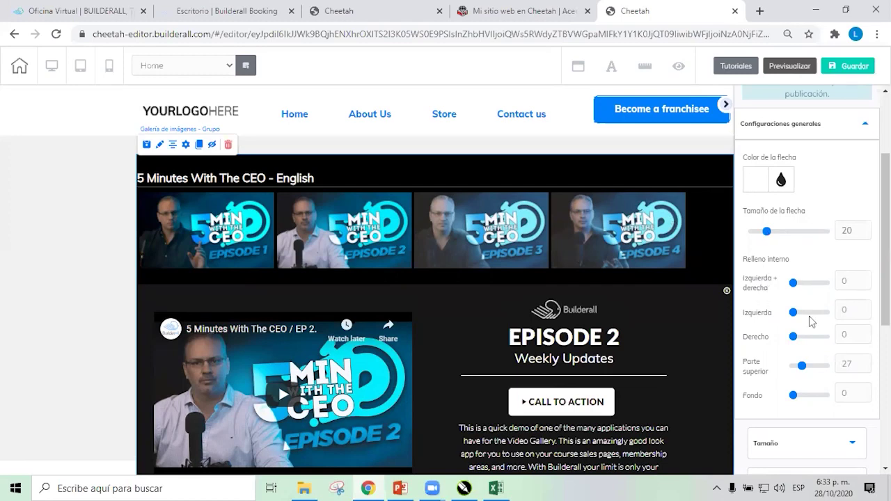
scroll(813, 192, down, 4)
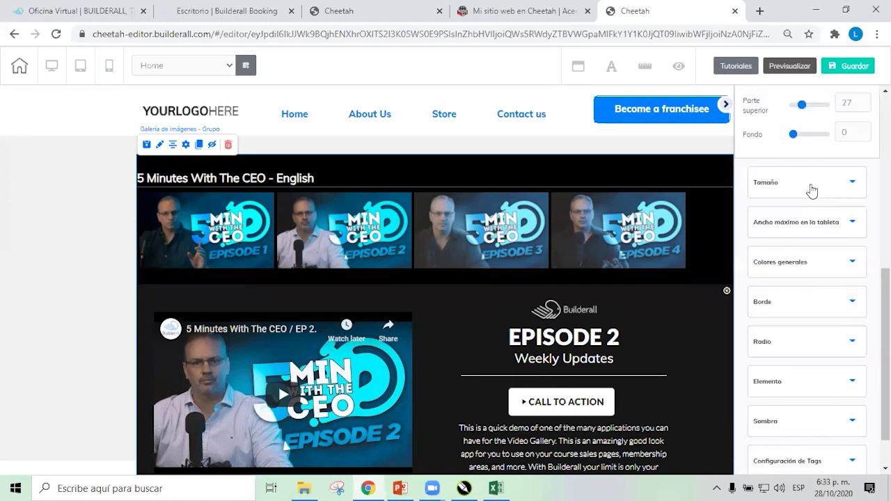
- Under 'Tamaño', reduce the gallery width from 1143 to 835 with 4 videos per page
click(812, 187)
drag(791, 151, 778, 151)
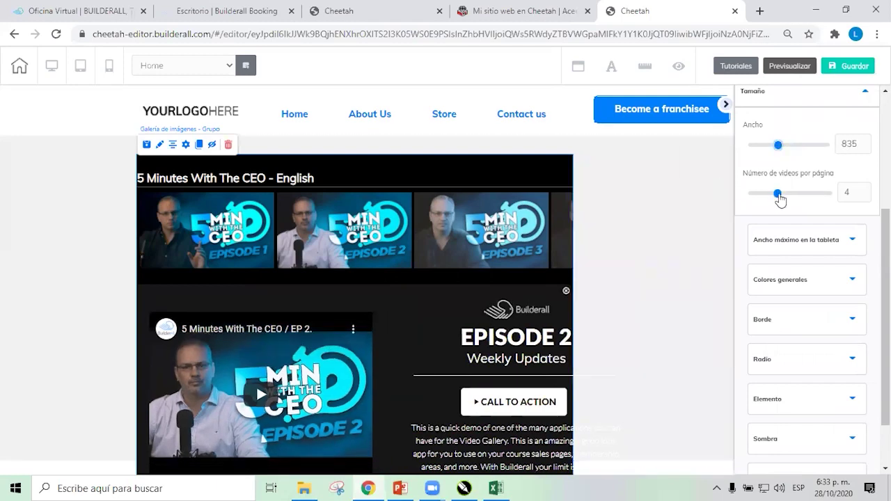
drag(777, 199, 778, 194)
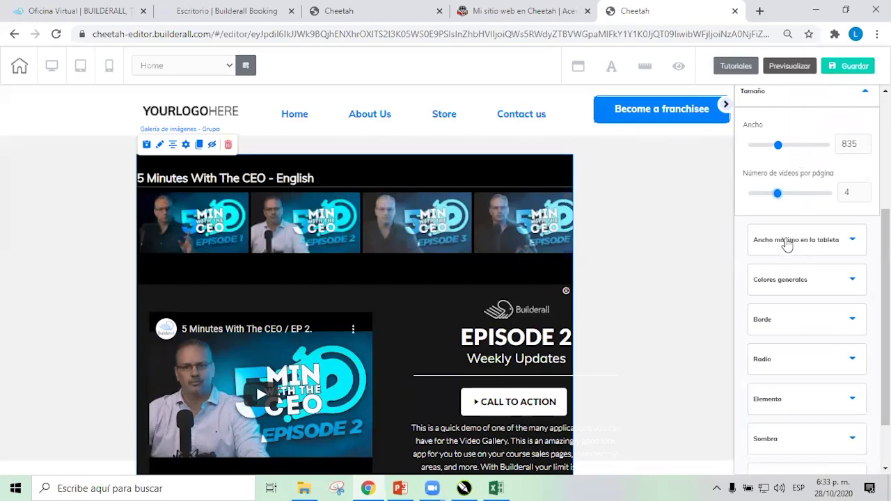
- In 'Colores generales', change the gallery background from black to red (D42828)
click(794, 279)
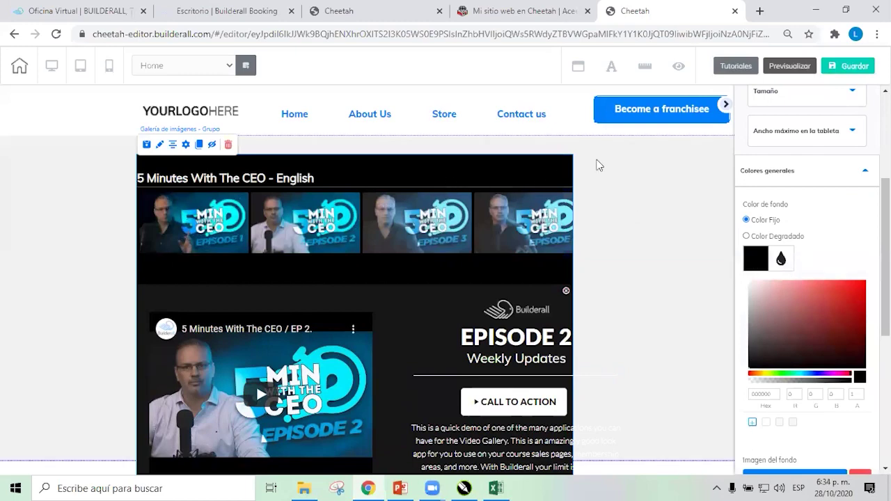
click(849, 319)
click(844, 293)
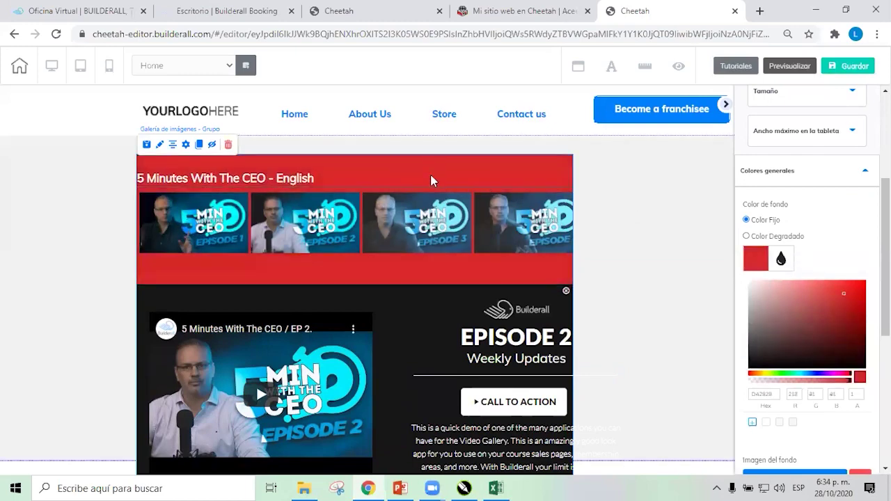
scroll(807, 292, down, 3)
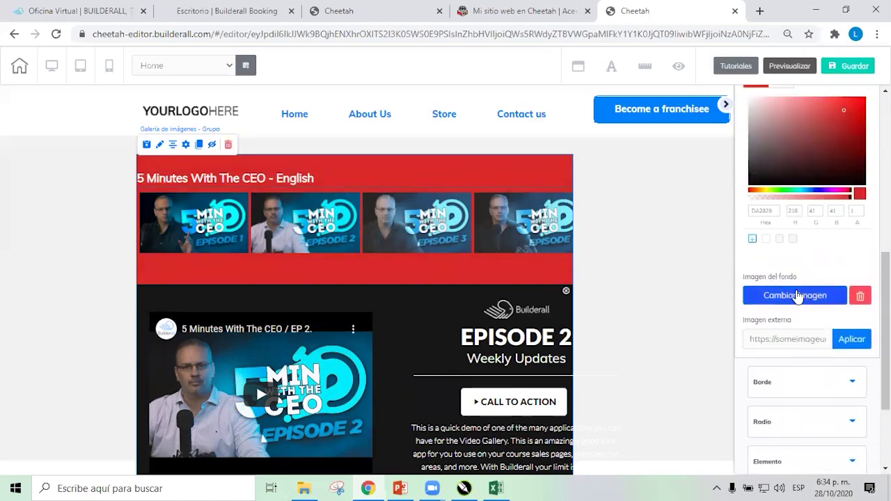
scroll(796, 296, down, 2)
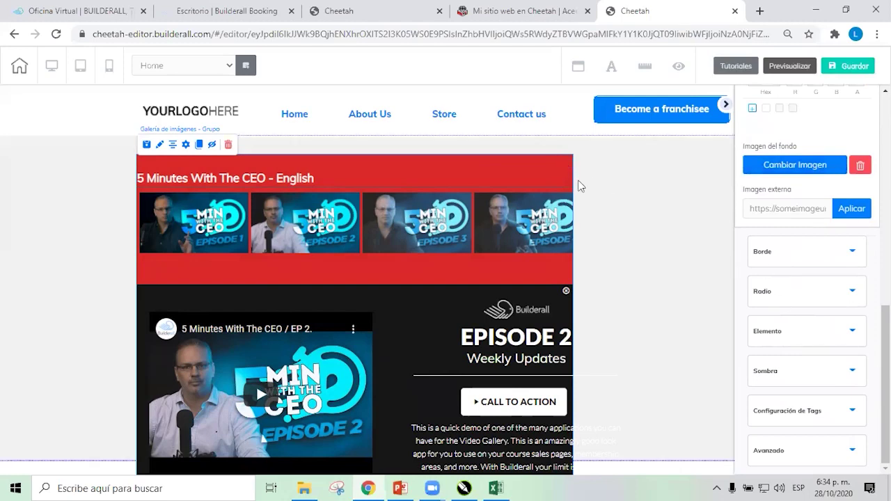
- Raise the gallery title font size to 27
click(789, 331)
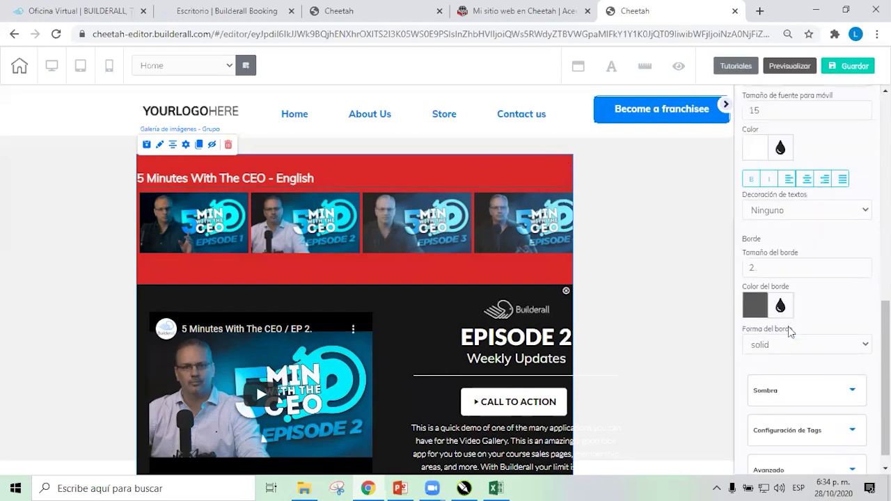
scroll(861, 261, up, 4)
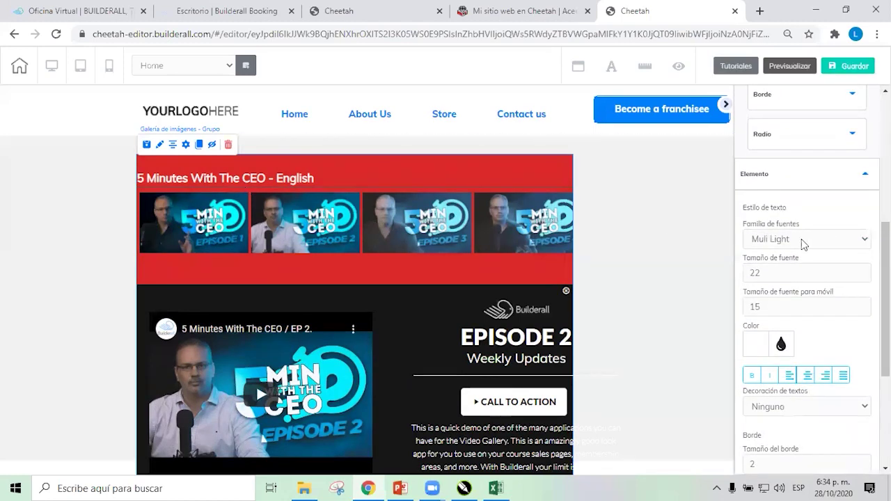
scroll(804, 242, down, 1)
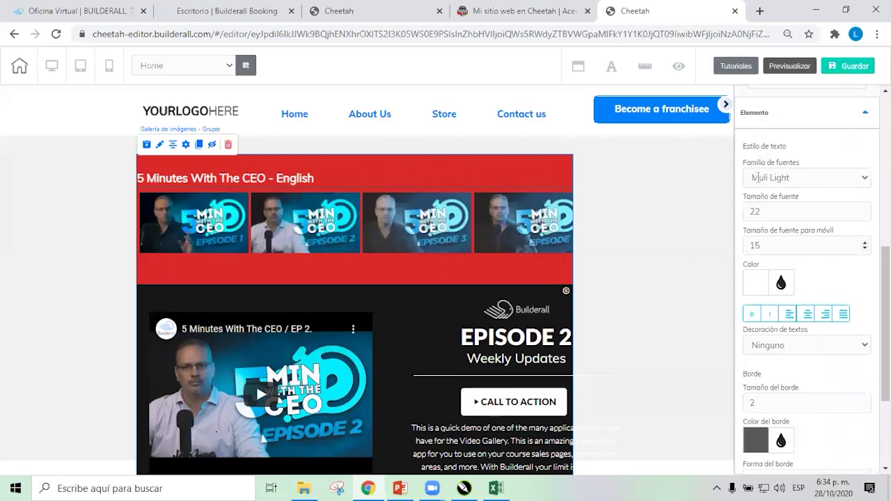
scroll(754, 177, up, 1)
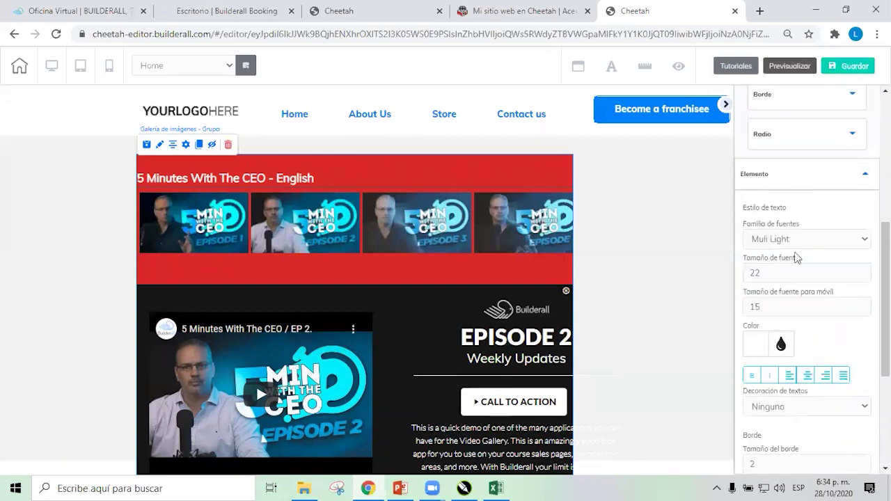
click(865, 270)
click(865, 270)
click(865, 270)
click(865, 270)
click(864, 270)
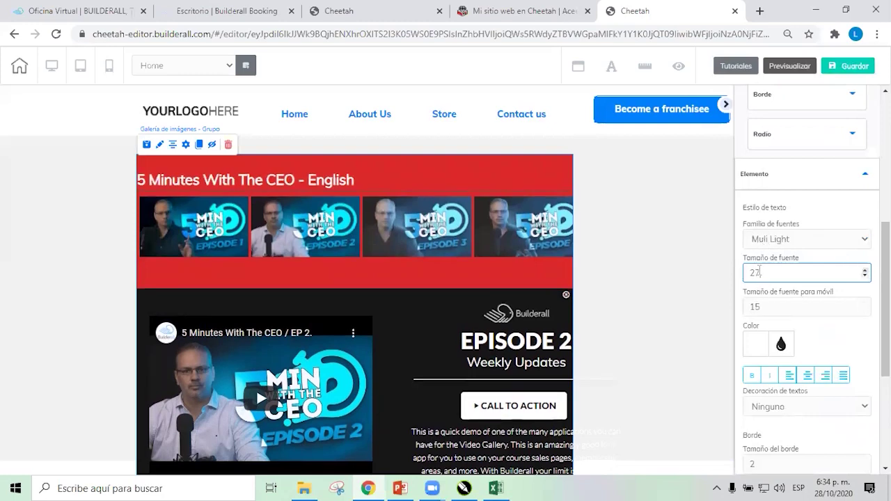
- Expand the gallery group's 'Sombra' shadow settings
scroll(773, 294, down, 3)
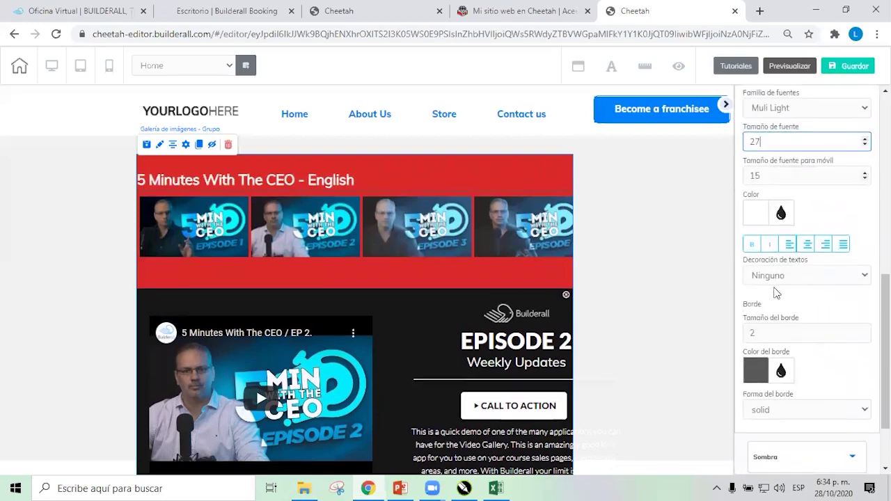
scroll(776, 293, down, 1)
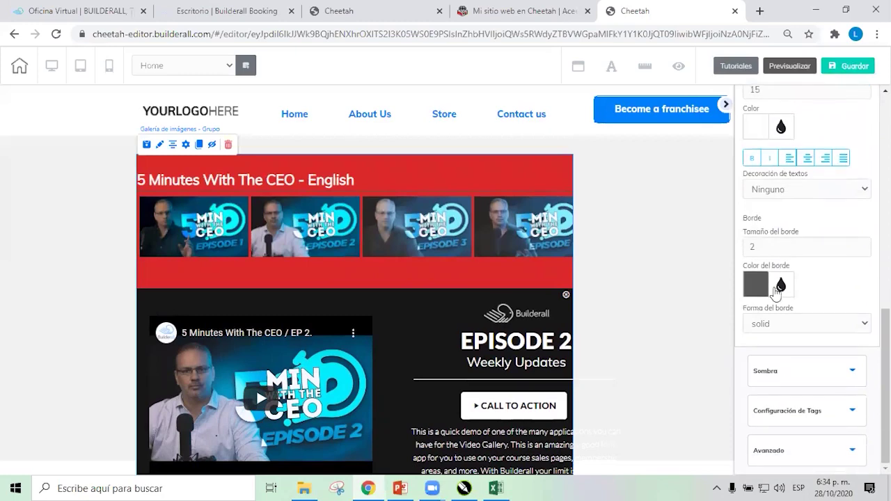
click(790, 356)
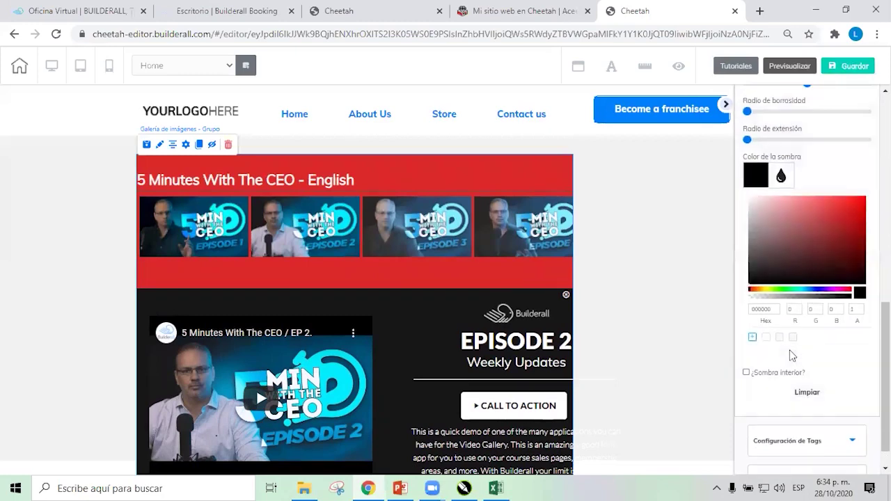
scroll(792, 356, down, 2)
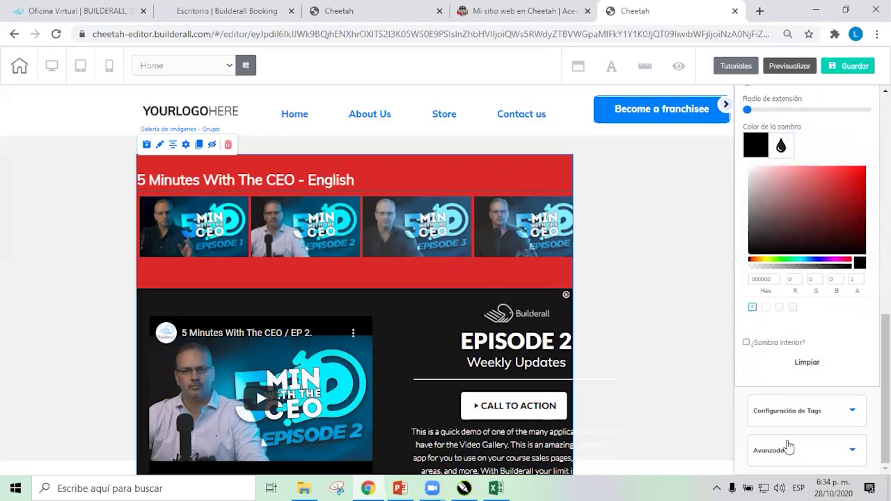
scroll(792, 346, up, 2)
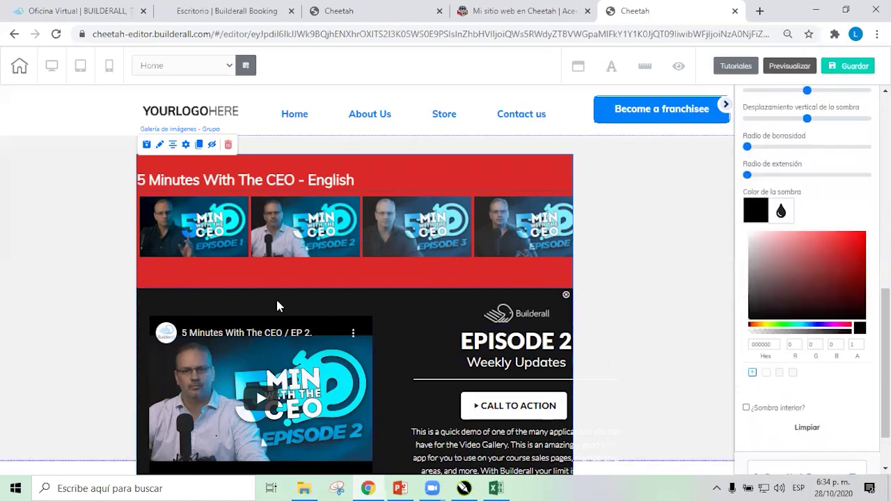
- Select the gallery's video element and set 'Porcentaje del tamaño del video' to 55
click(160, 304)
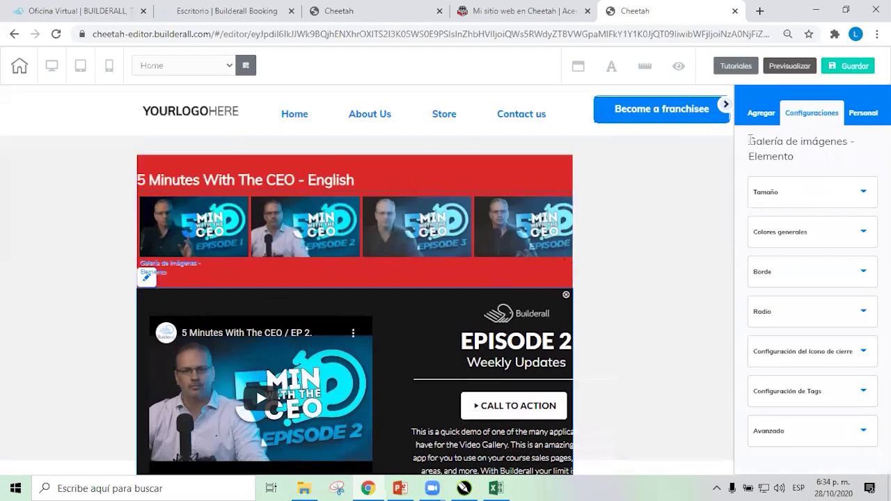
drag(750, 139, 827, 170)
click(826, 194)
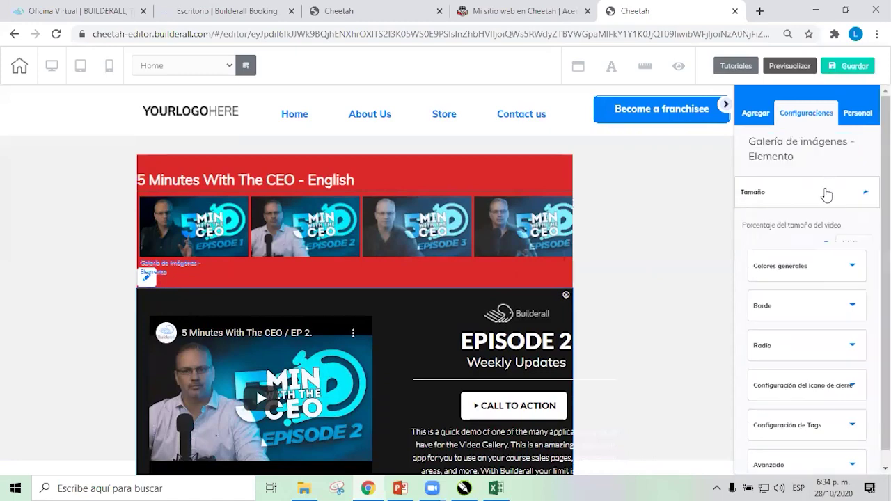
drag(825, 248, 849, 245)
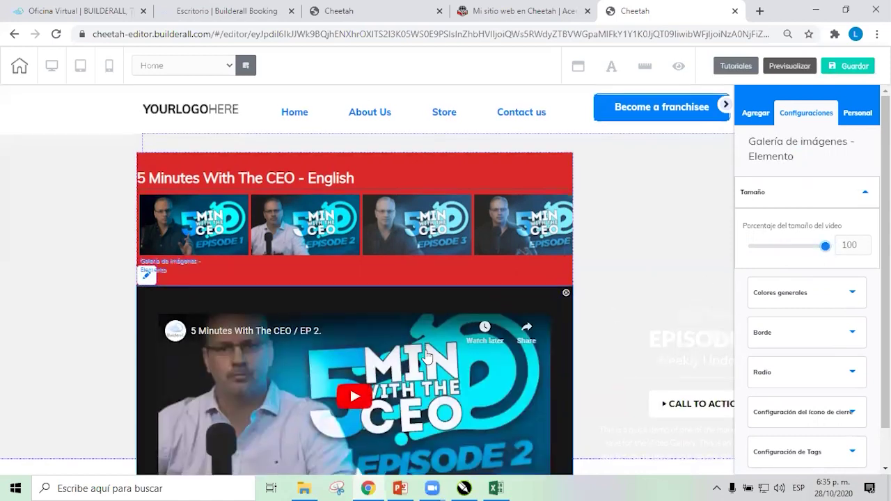
scroll(408, 268, down, 1)
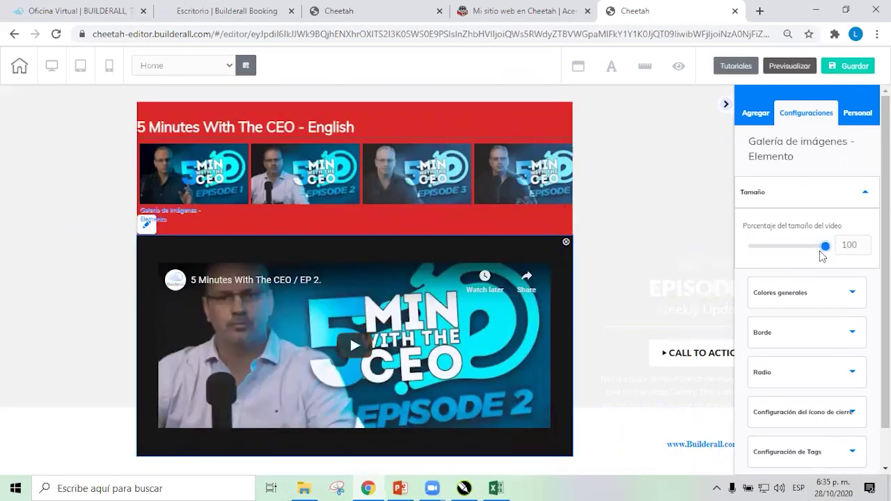
drag(825, 246, 783, 247)
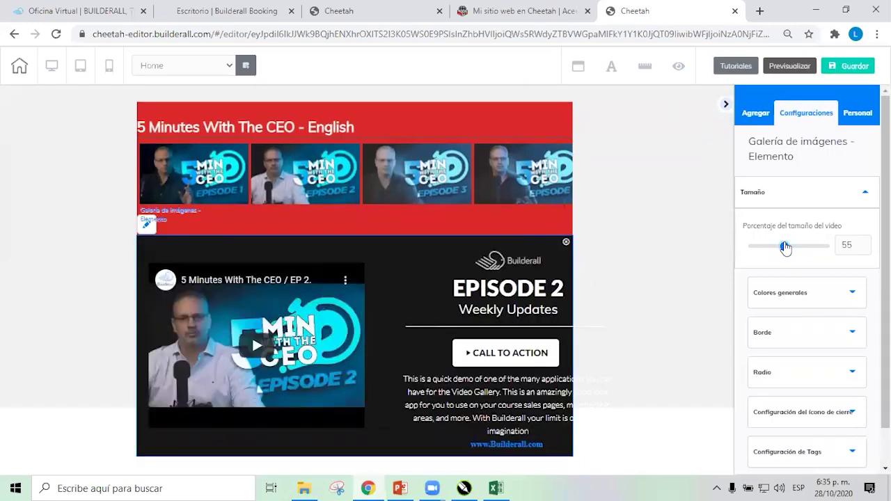
- Expand the popup container colours and begin choosing a blue hue
scroll(801, 250, down, 1)
click(812, 260)
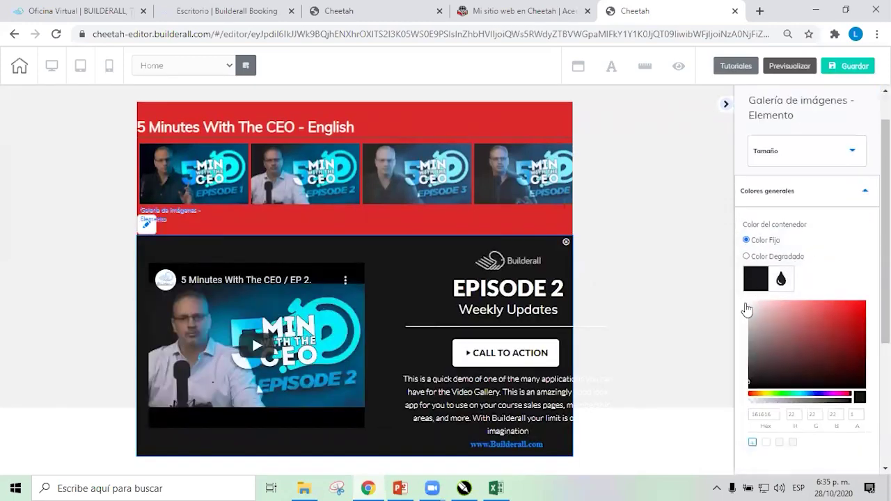
scroll(782, 279, down, 1)
click(810, 330)
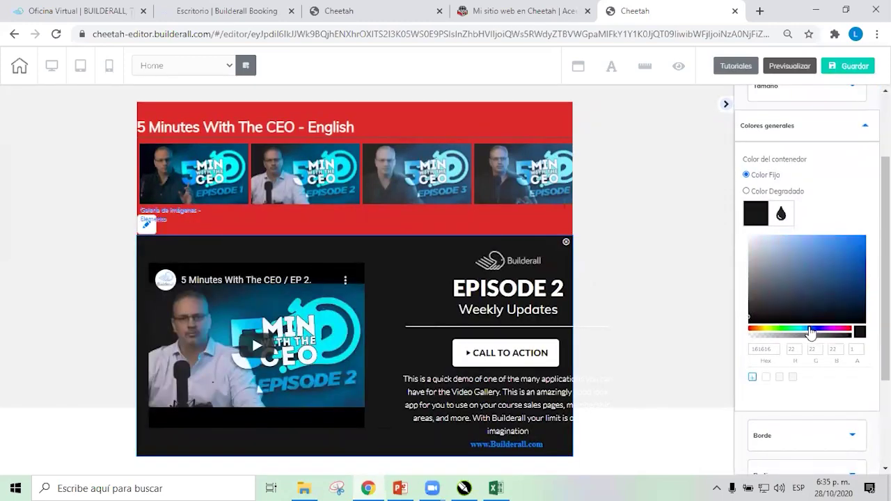
- Make the popup container blue #3F80CB and enlarge the close icon to size 36
click(828, 255)
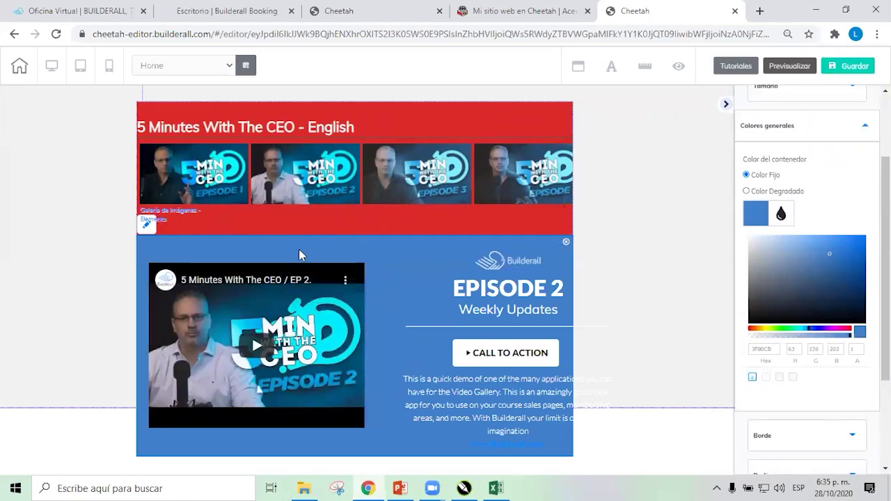
scroll(831, 274, down, 2)
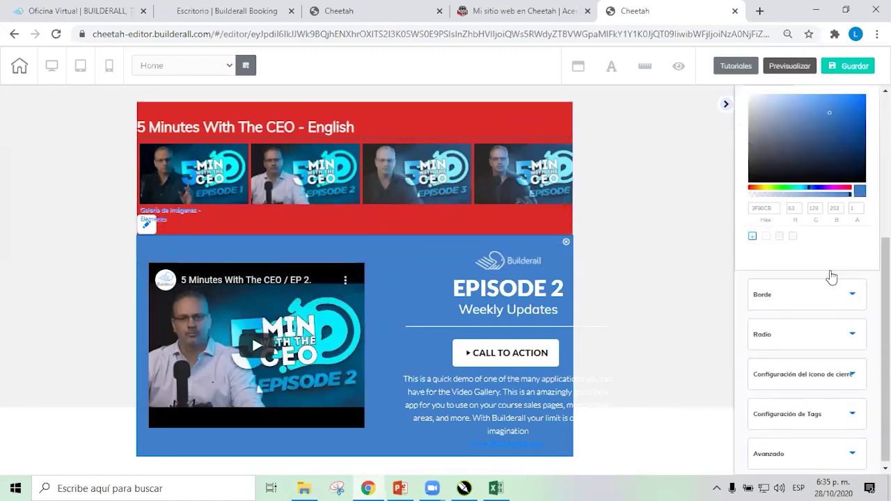
click(778, 359)
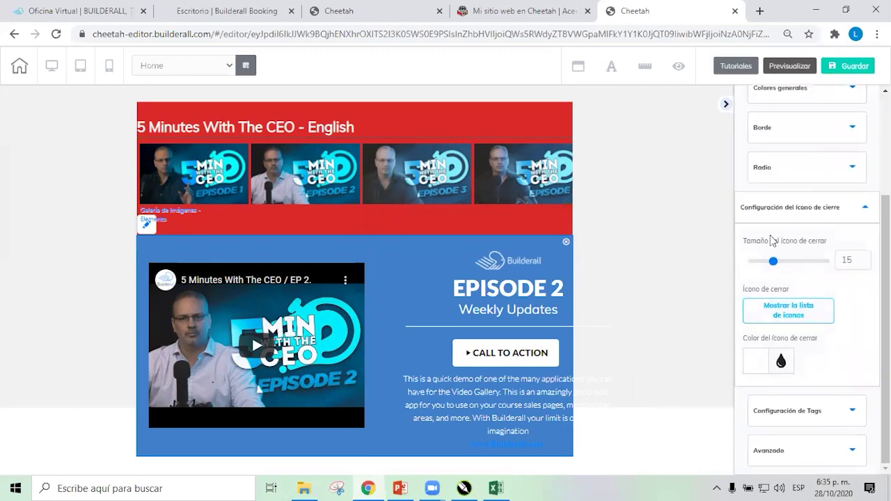
drag(773, 262, 805, 261)
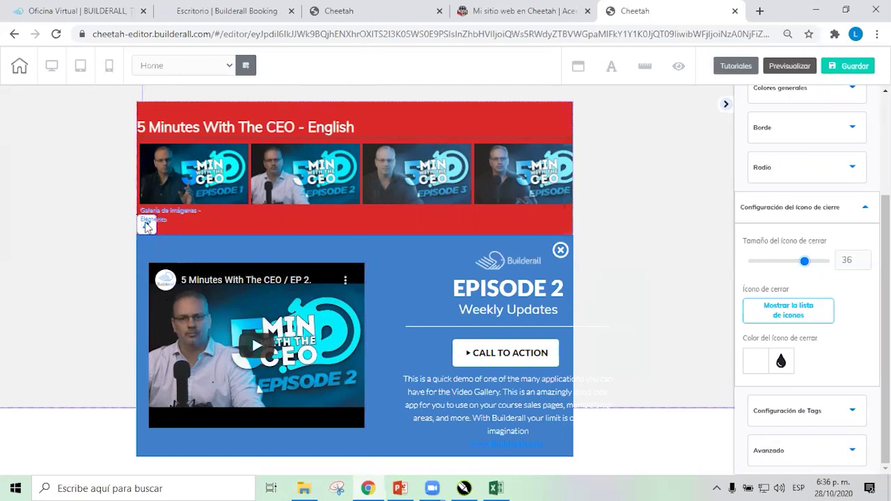
- Edit the '5 Minutes With The CEO - English' category, delete EPISODE 4 and rename the category to 'Modulo 1'
click(161, 105)
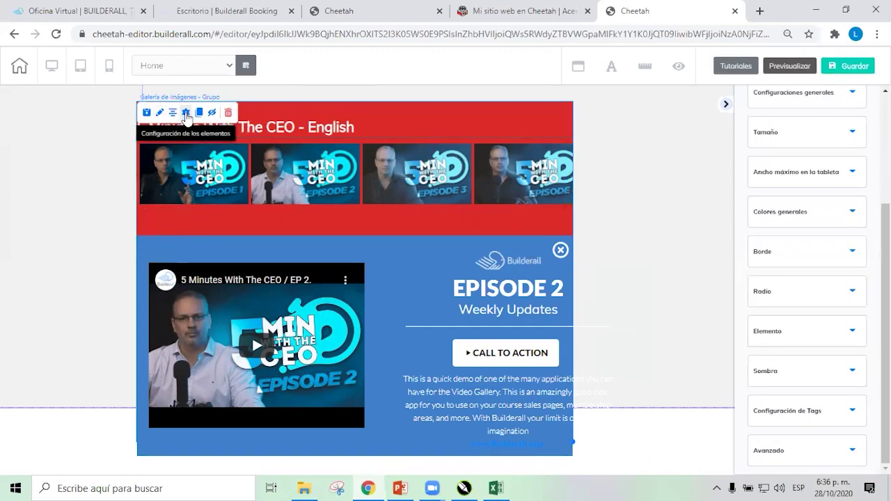
click(185, 113)
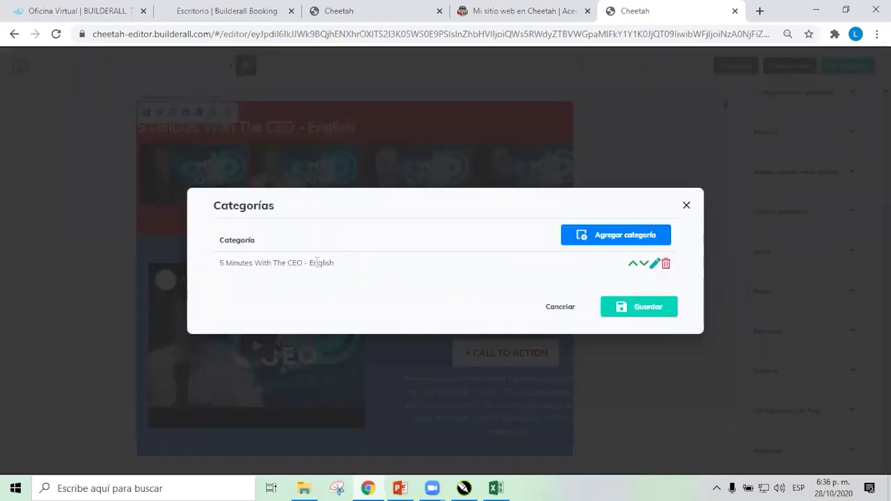
click(655, 264)
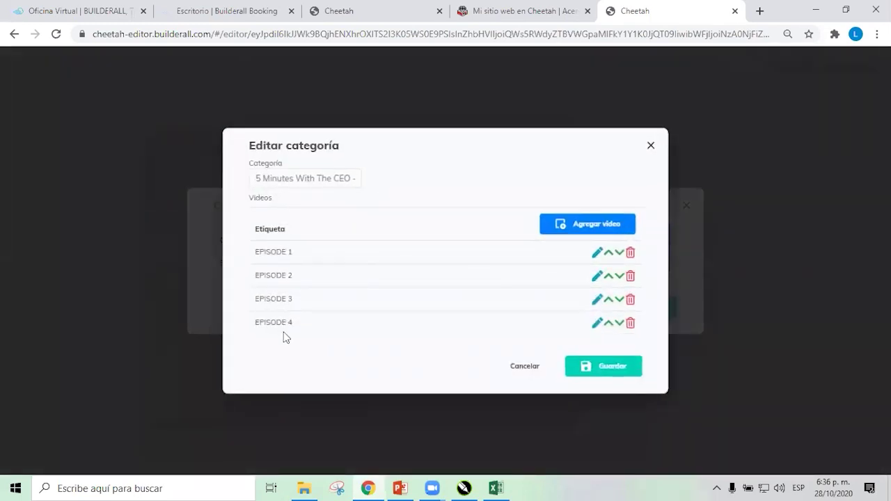
click(630, 324)
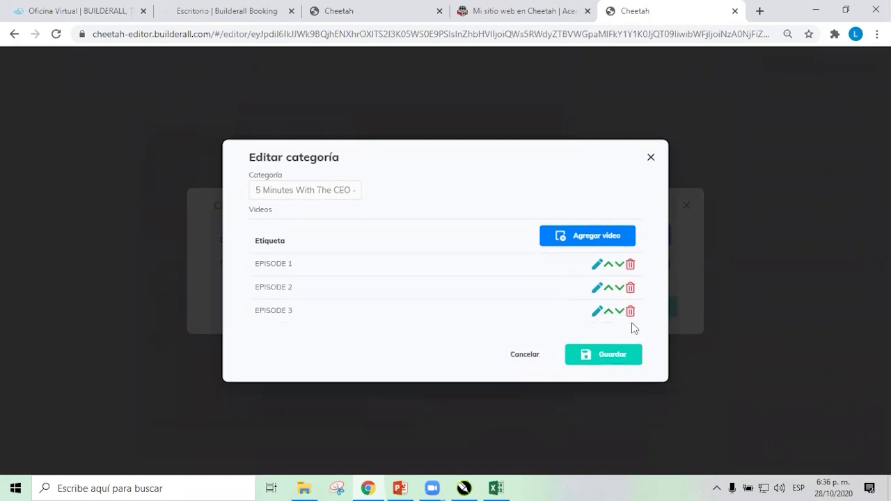
drag(296, 195, 565, 199)
key(BackSpace)
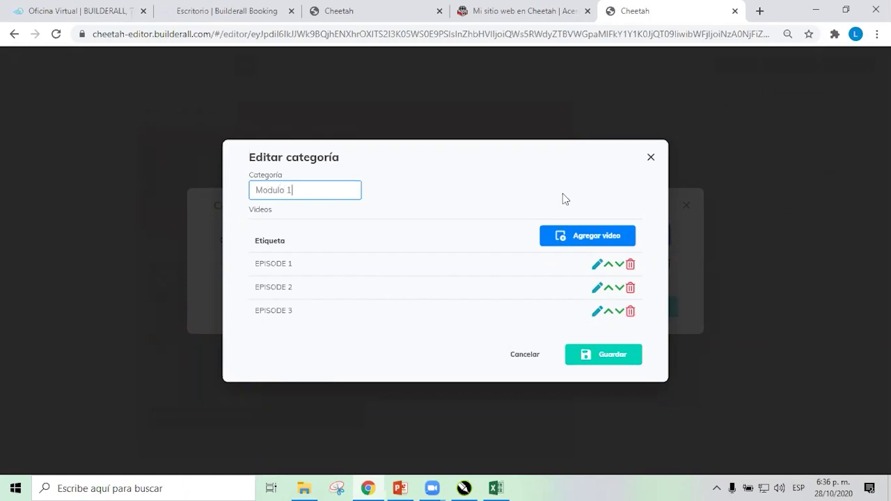
- Edit the EPISODE 1 video and relabel it 'Clase 1'
click(591, 264)
drag(344, 158, 294, 157)
text(Clase 1)
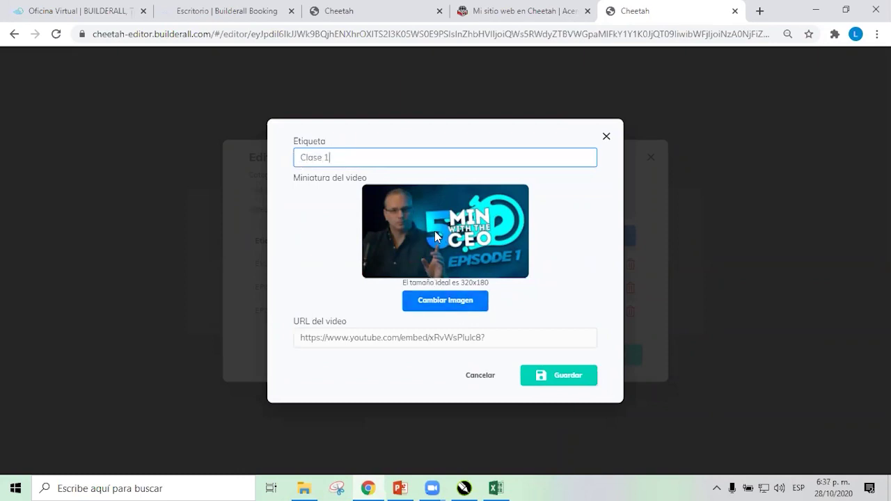
- Change its thumbnail to the tutorial 29 image and open a new browser tab
click(432, 308)
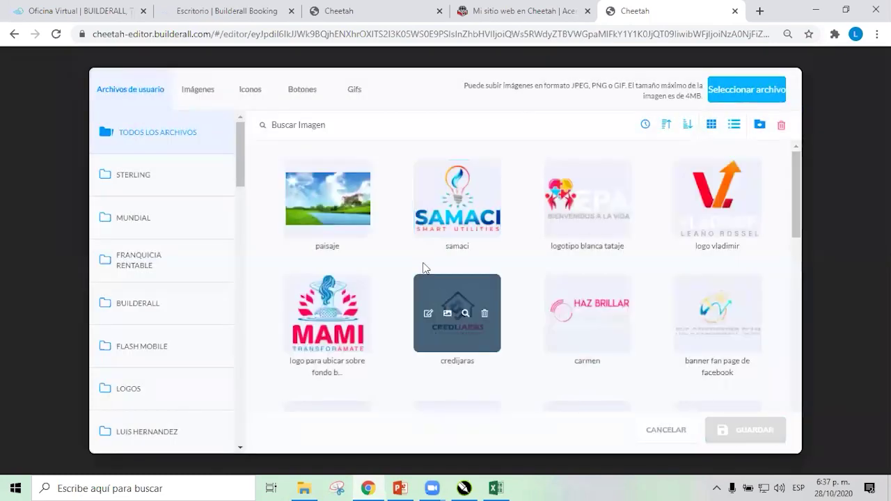
scroll(427, 268, down, 6)
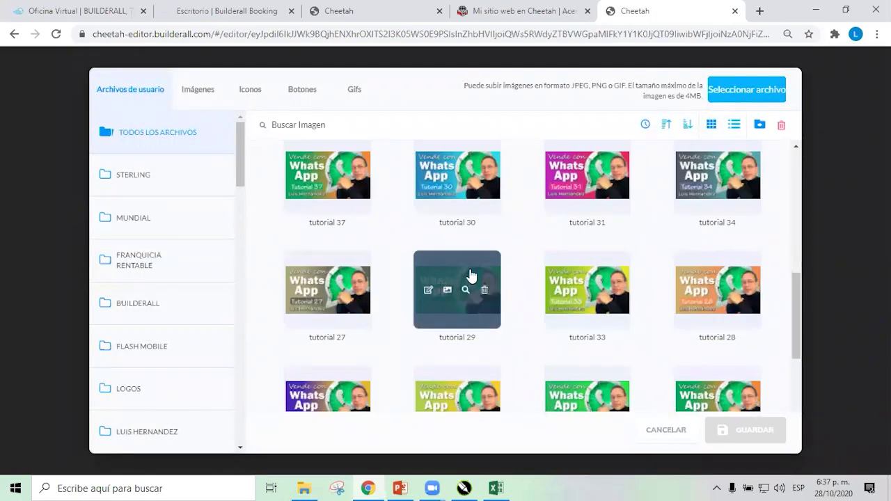
click(471, 275)
click(759, 432)
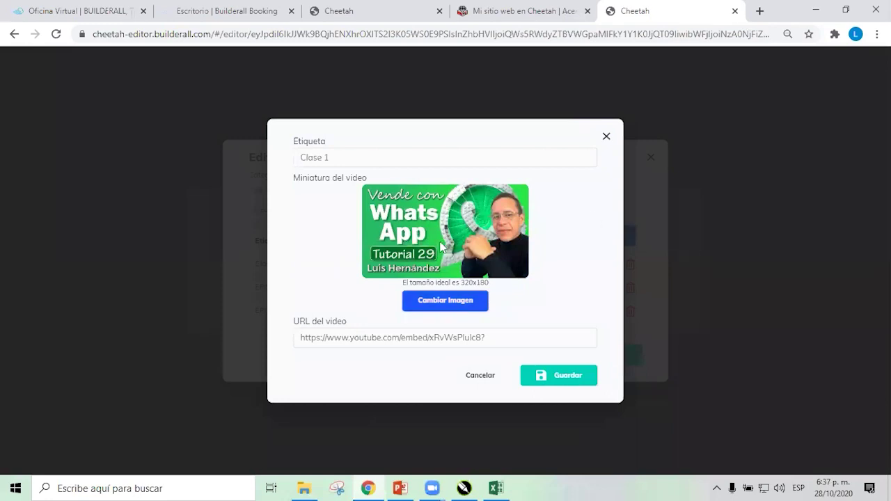
click(504, 338)
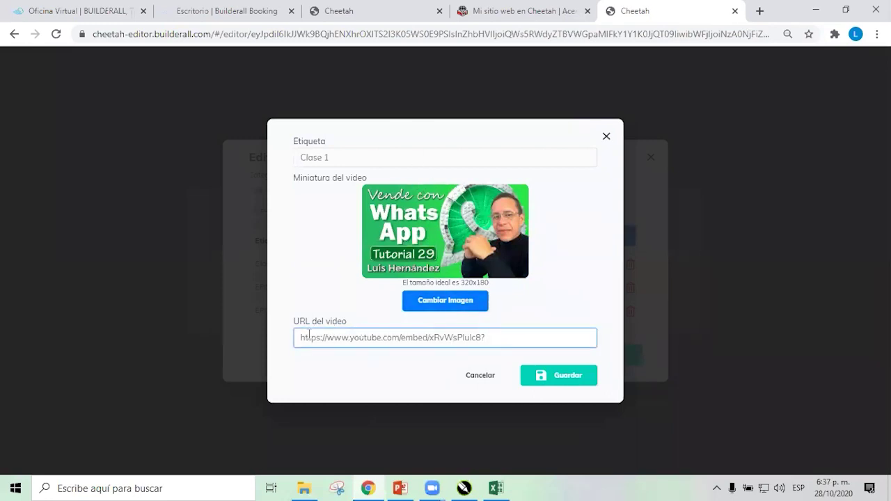
click(760, 11)
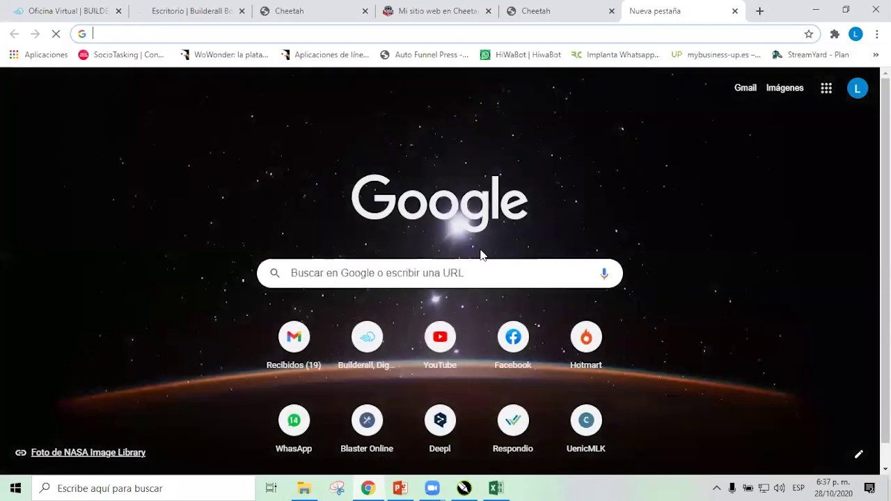
- Copy a YouTube watch URL, close the tab and select Clase 1's old video URL
click(440, 339)
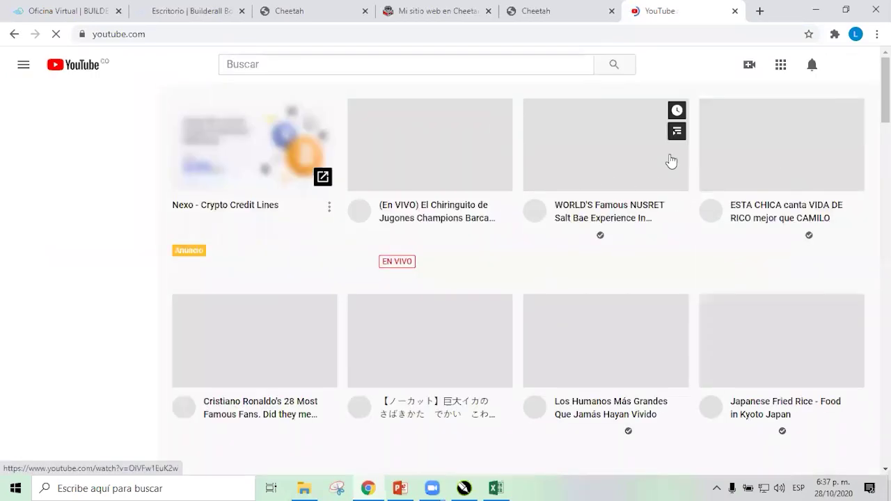
click(671, 161)
click(199, 41)
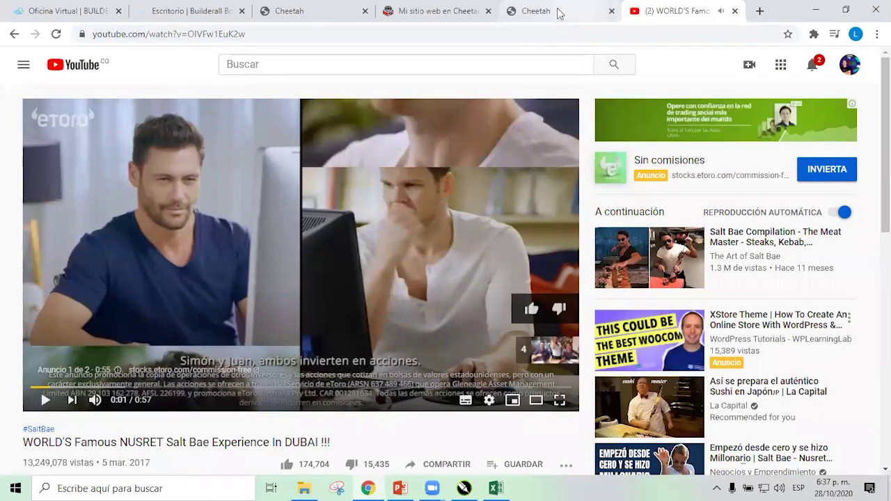
key(ctrl+w)
drag(498, 337, 298, 338)
- Paste the copied YouTube URL for Clase 1, then save the video, Modulo 1 category and category list
text(https://www.youtube.com/watch?v=OIVFw1EuK2w)
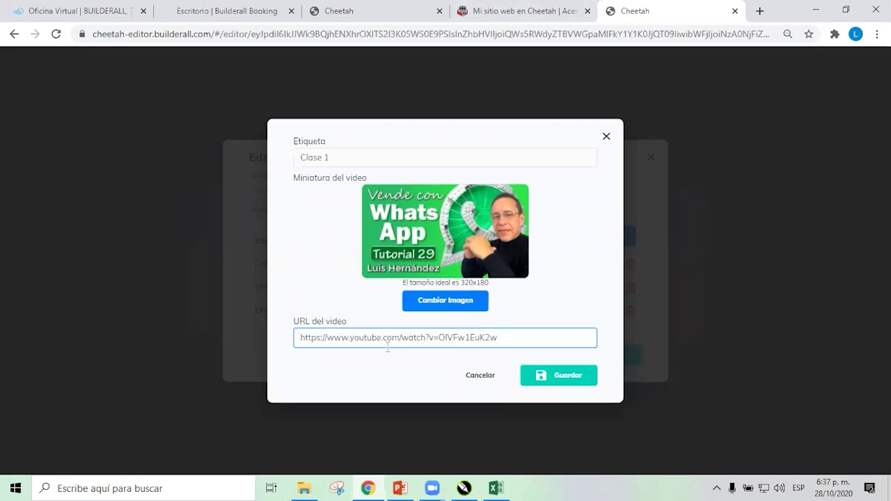
click(560, 376)
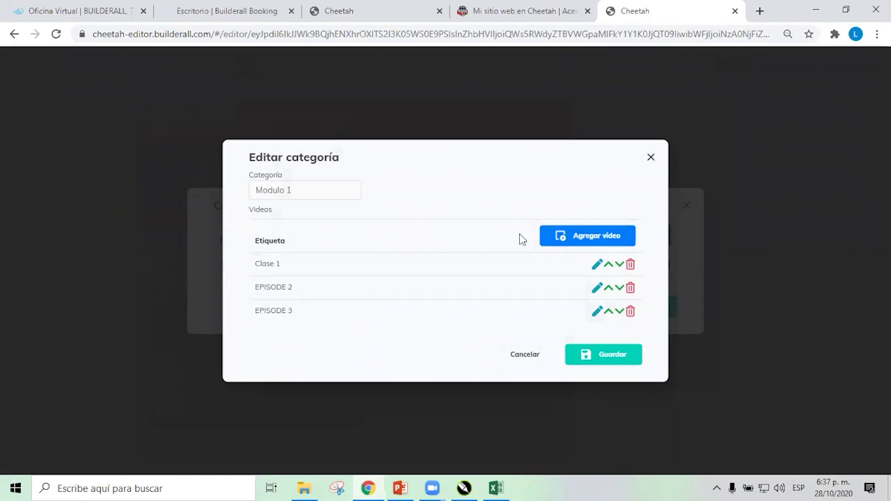
click(612, 358)
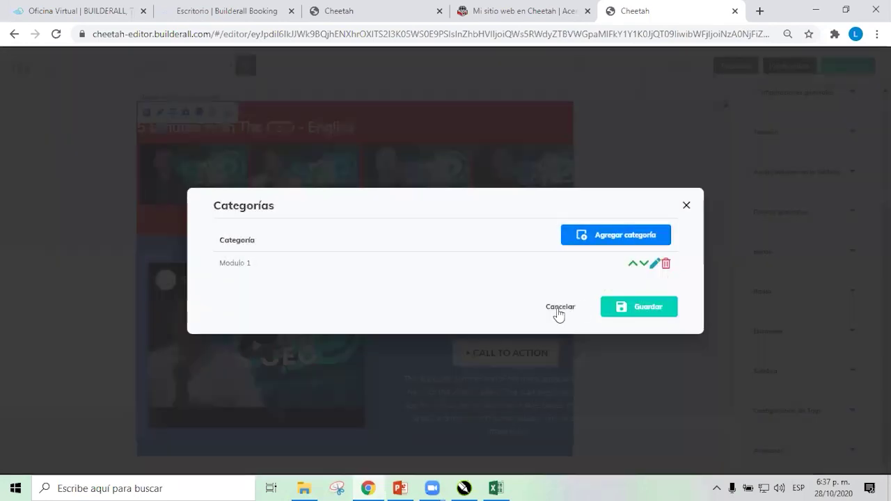
click(647, 312)
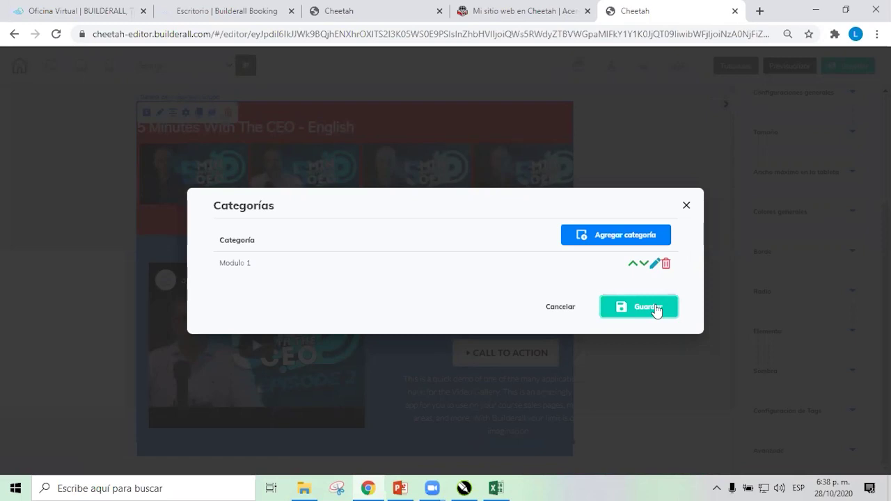
click(655, 309)
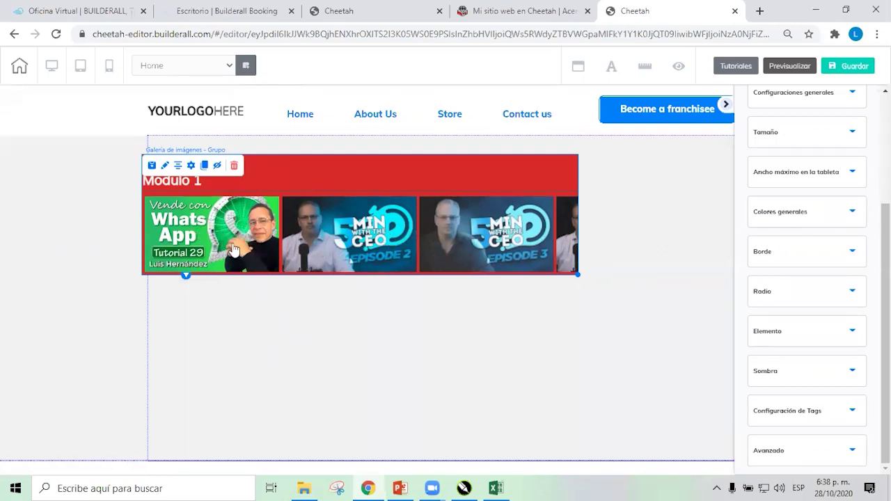
- In the first thumbnail's popup, change the 'EPISODE 1' heading to 'Clase 1'
click(214, 230)
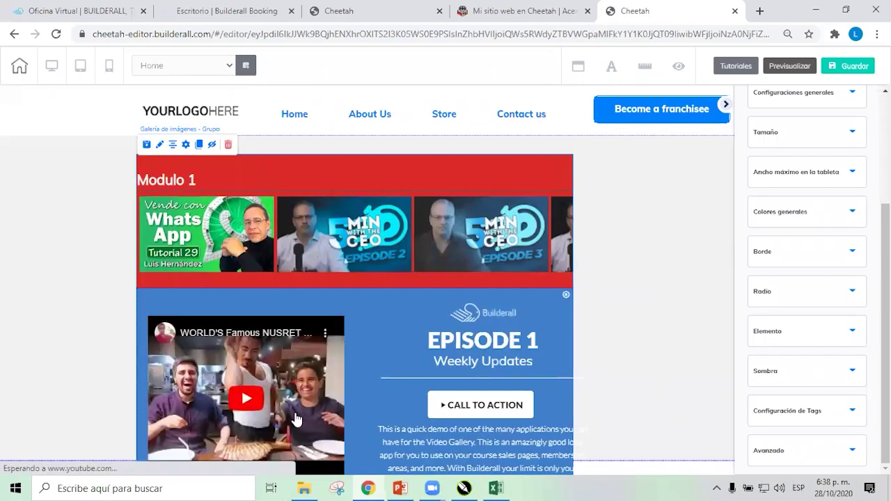
scroll(293, 422, down, 1)
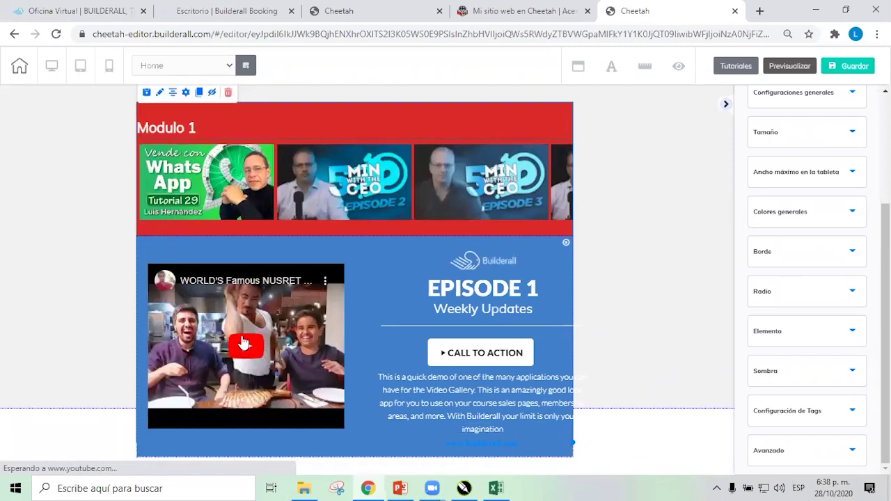
click(482, 291)
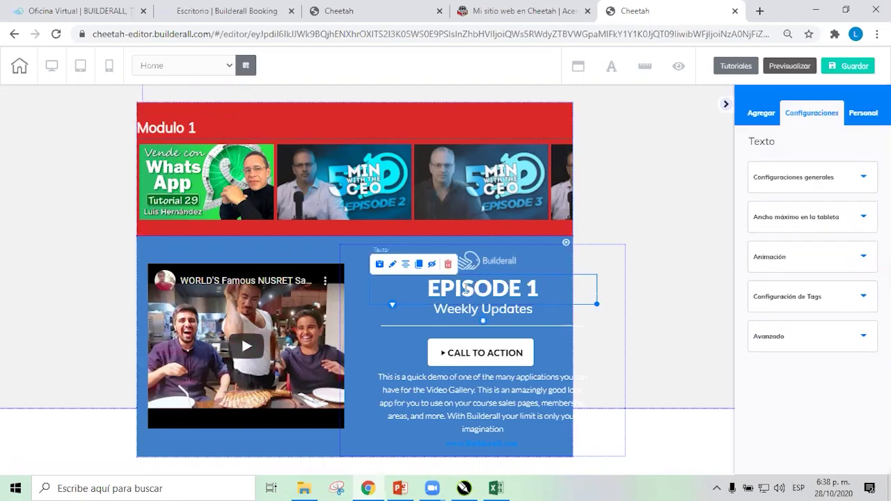
double_click(433, 288)
triple_click(568, 287)
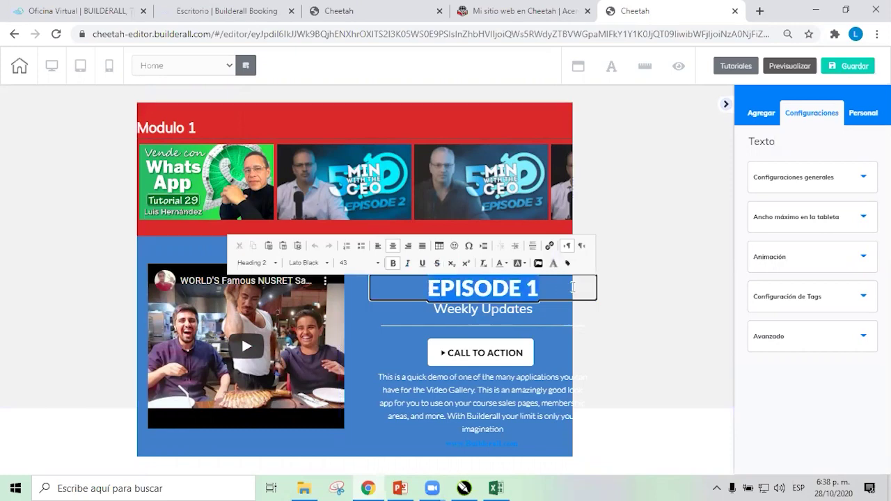
text(Cla)
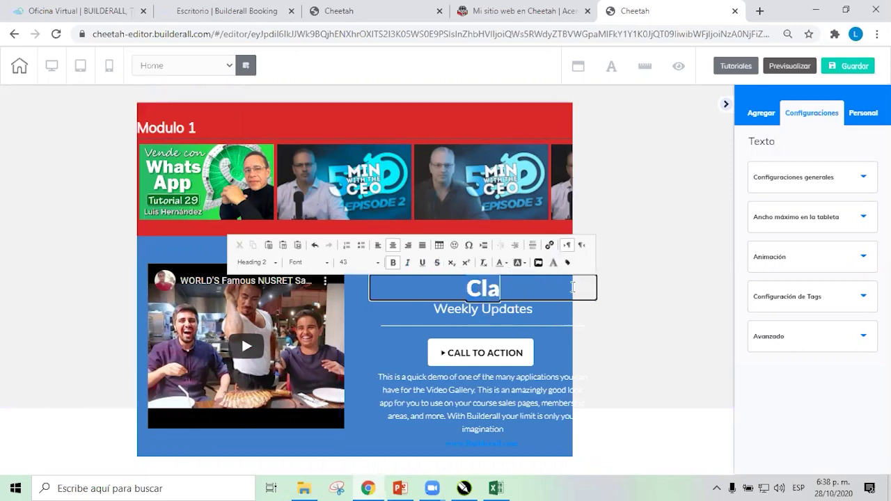
text(se 1)
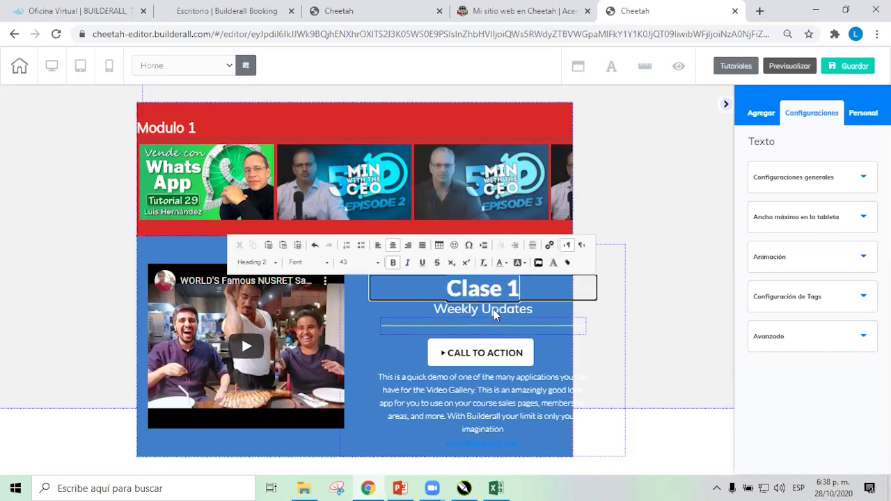
click(472, 432)
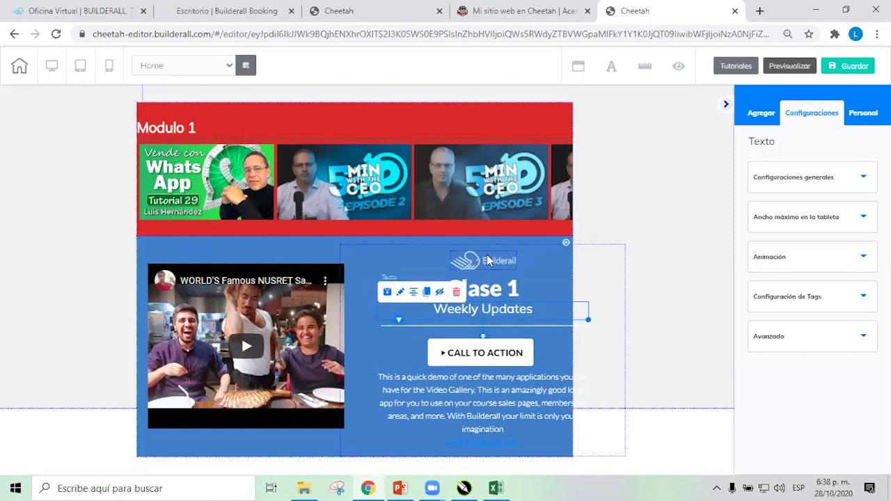
click(528, 114)
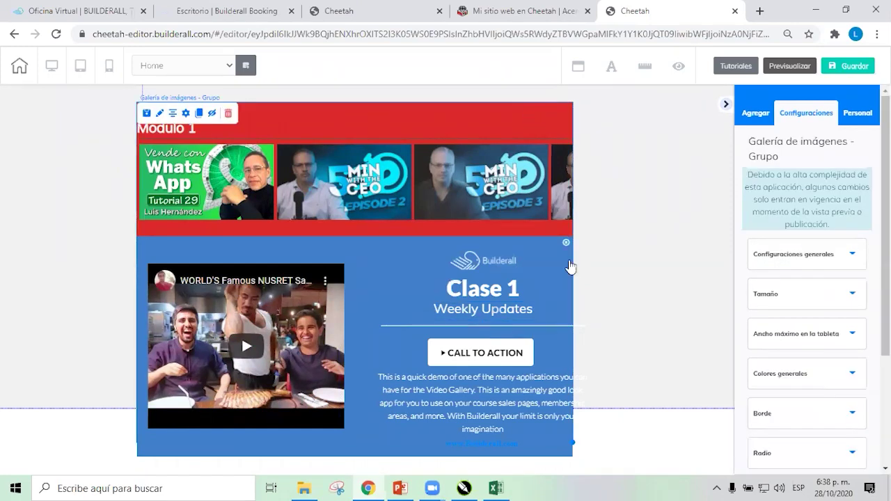
- Widen the Modulo 1 gallery to a fourth thumbnail and select the popup's text box
drag(572, 441, 679, 446)
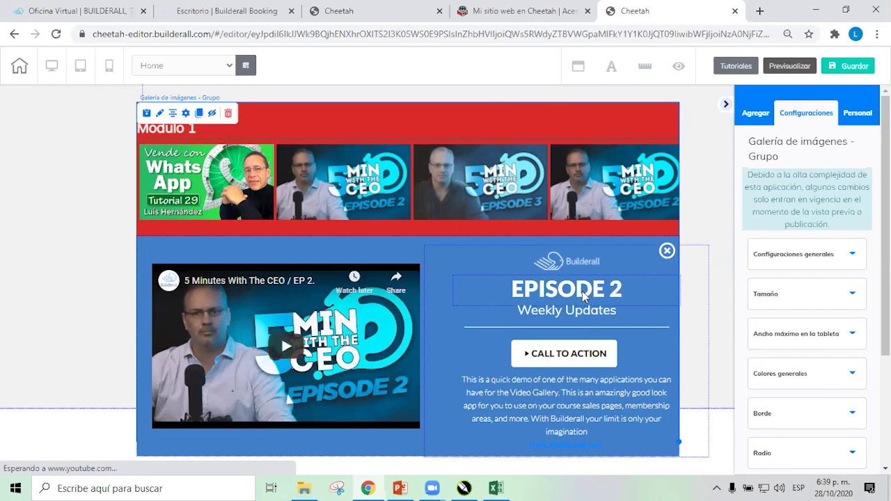
click(451, 260)
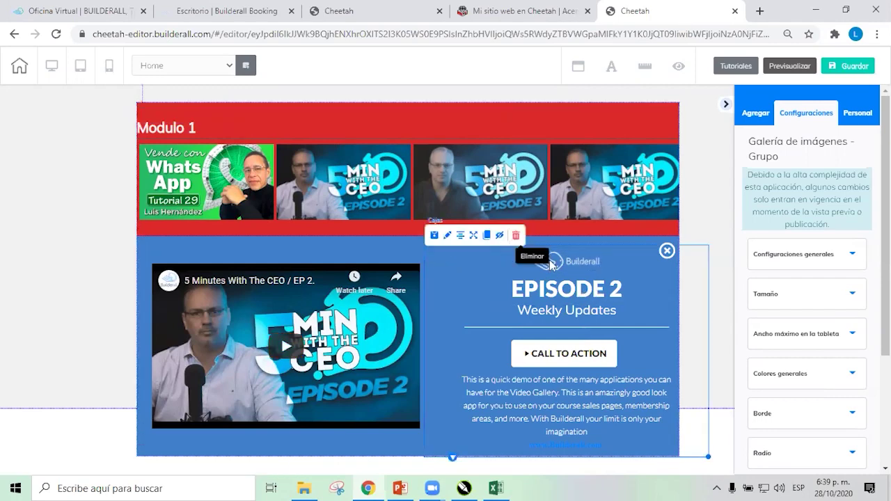
- Delete the popup's text box, confirming the removal, and close the floating gallery settings
click(518, 237)
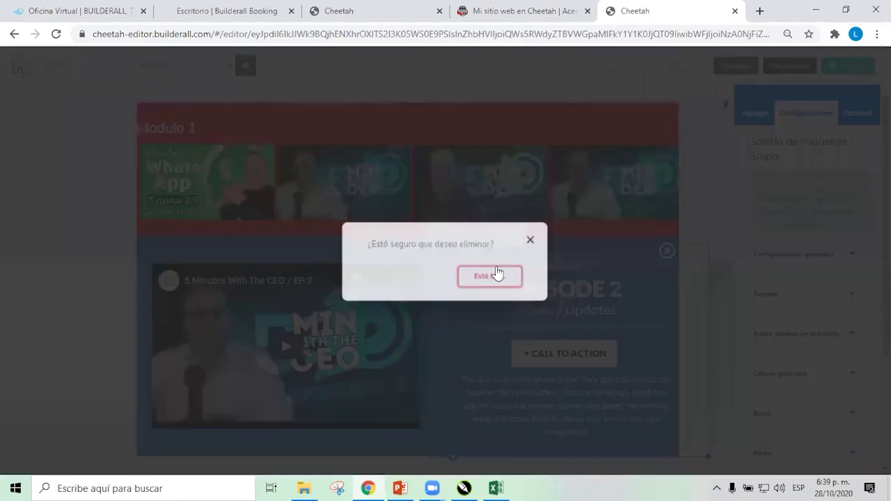
click(497, 273)
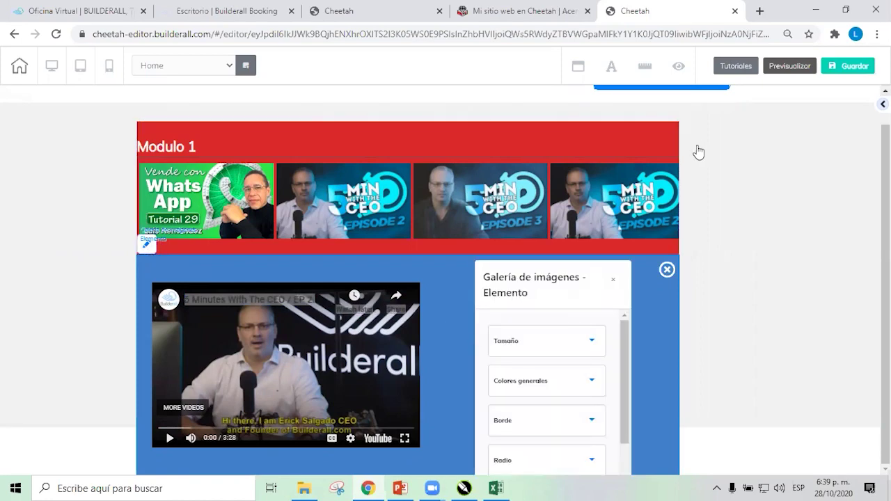
click(614, 280)
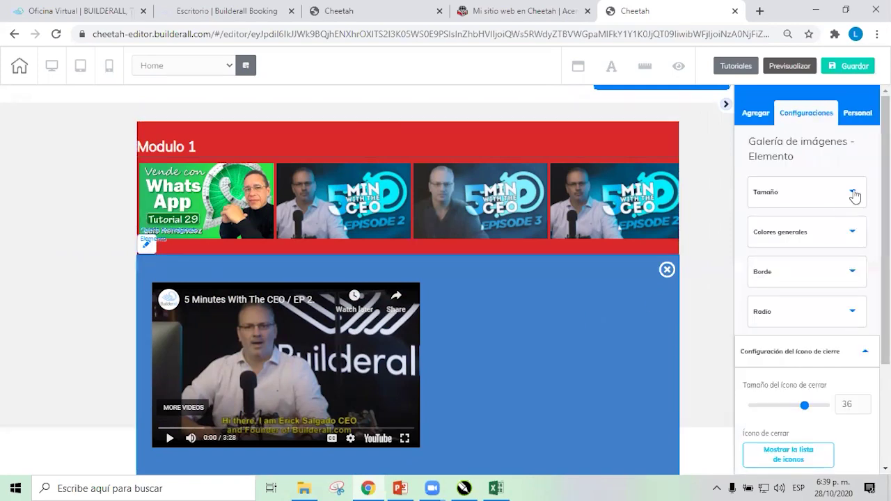
- Set the gallery popup video's Tamaño slider to 75 percent
click(854, 195)
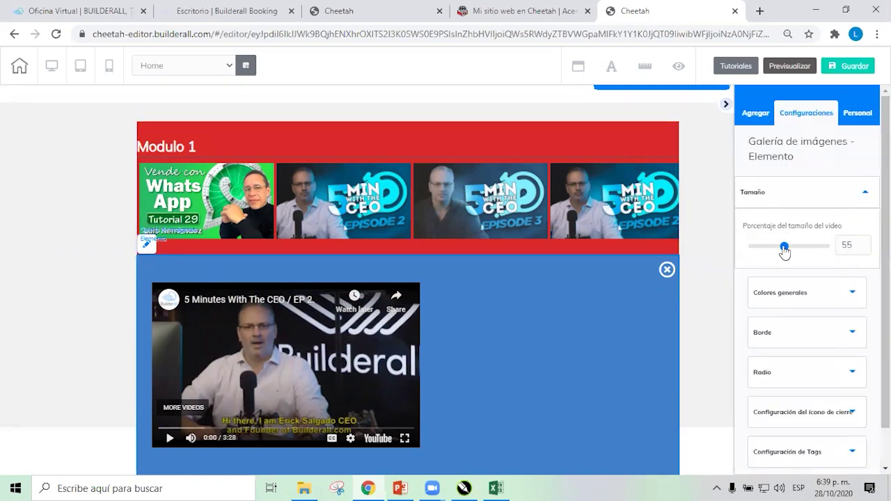
drag(785, 248, 816, 252)
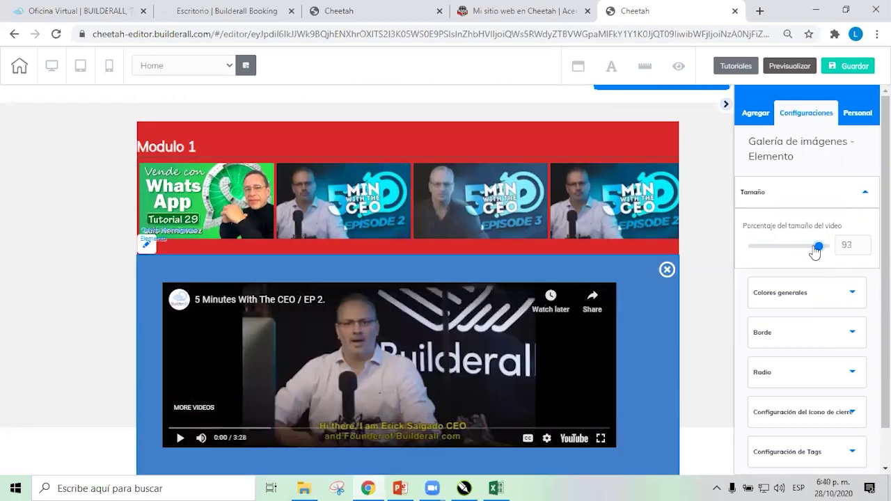
scroll(816, 252, down, 1)
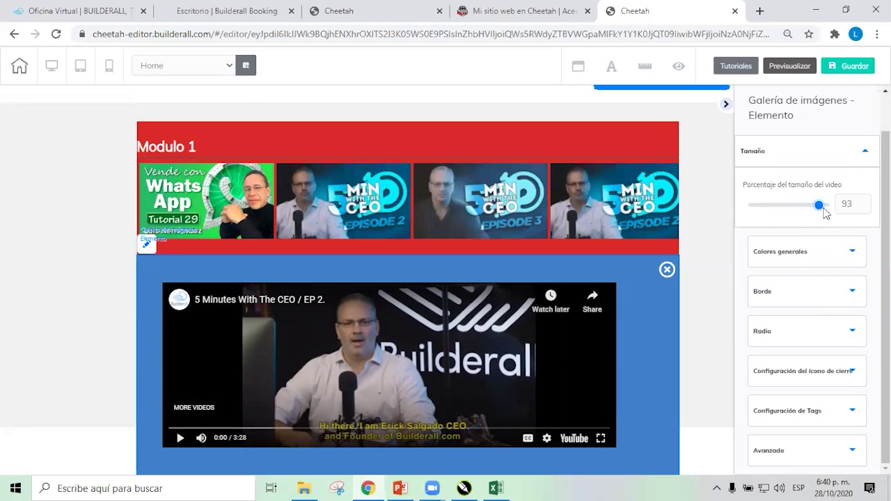
drag(816, 209, 803, 208)
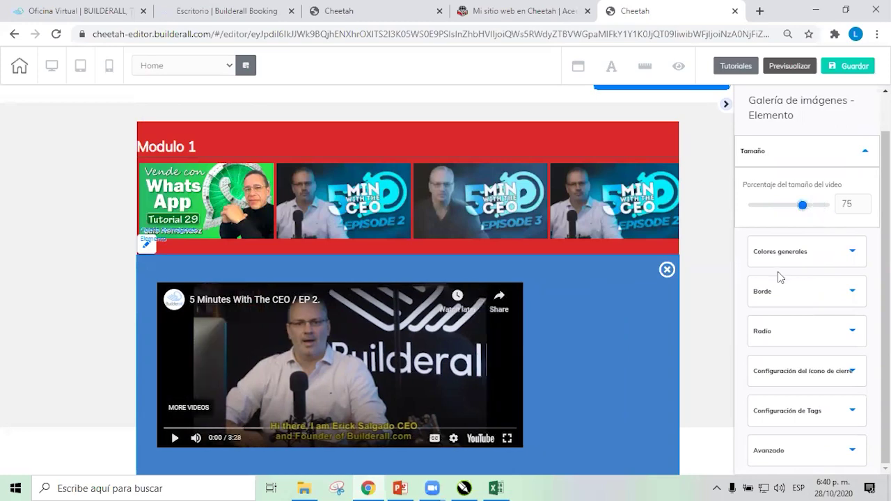
scroll(810, 240, up, 1)
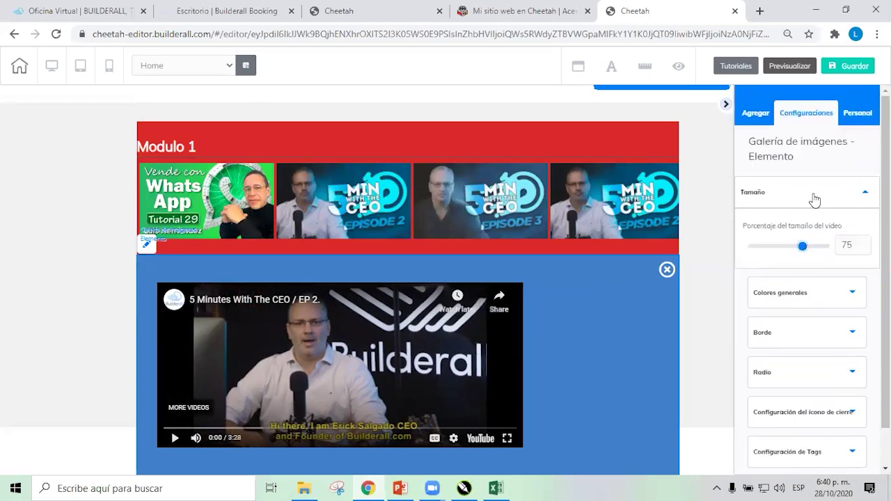
click(814, 200)
click(815, 199)
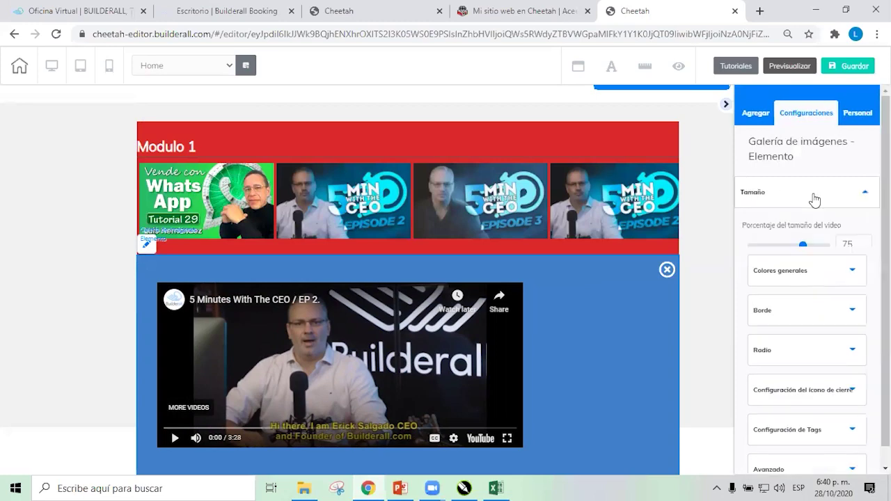
click(812, 293)
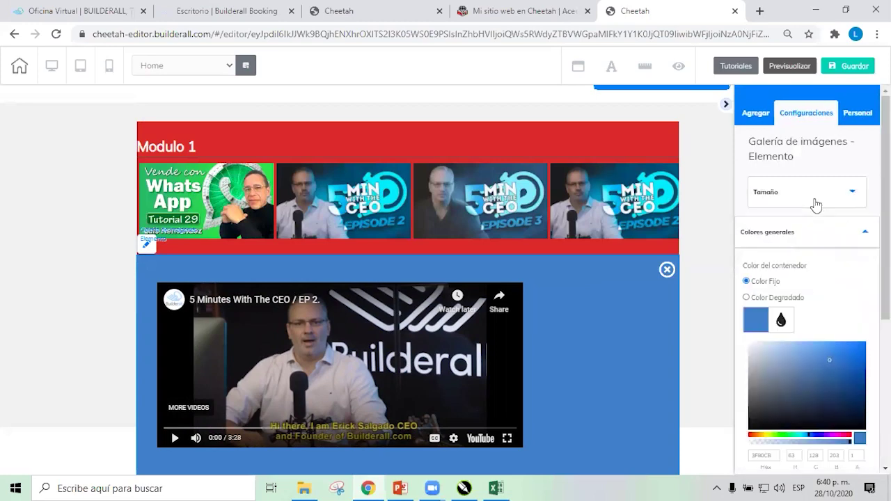
click(506, 451)
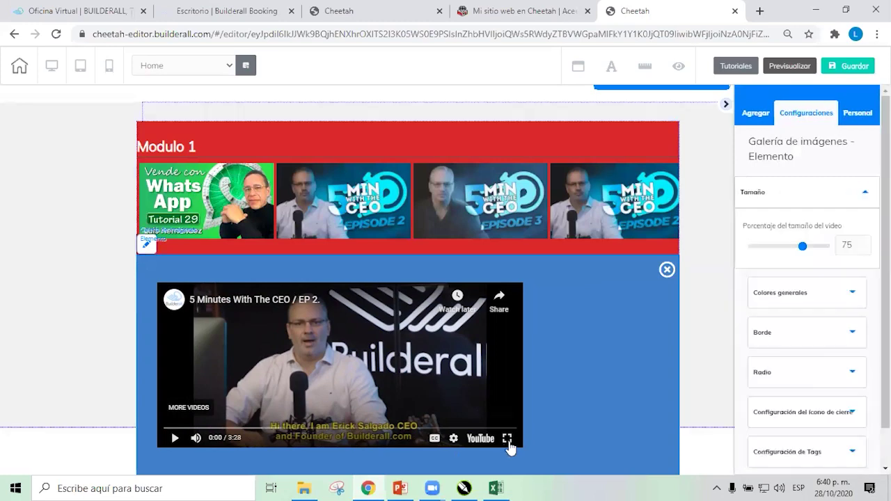
scroll(465, 348, up, 1)
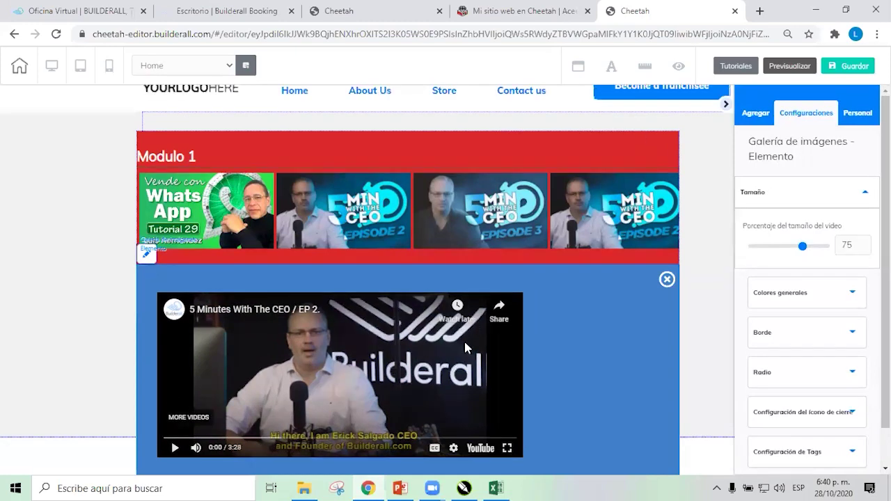
scroll(465, 348, down, 1)
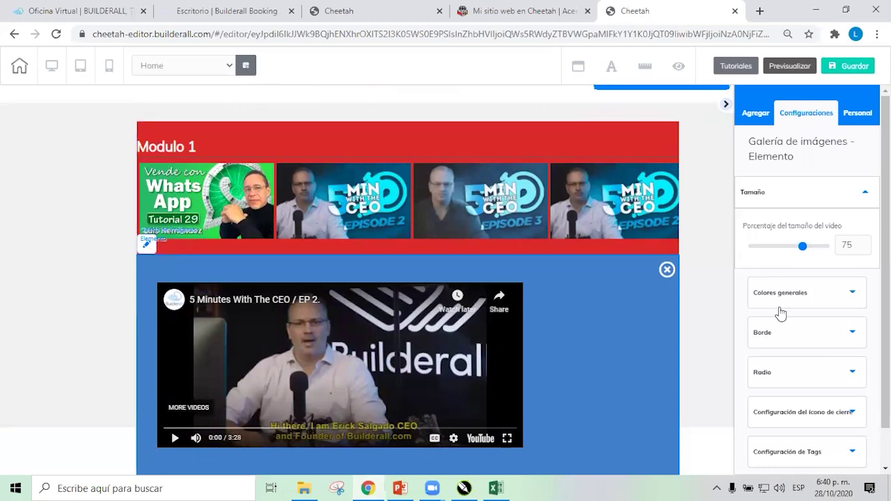
scroll(781, 314, down, 1)
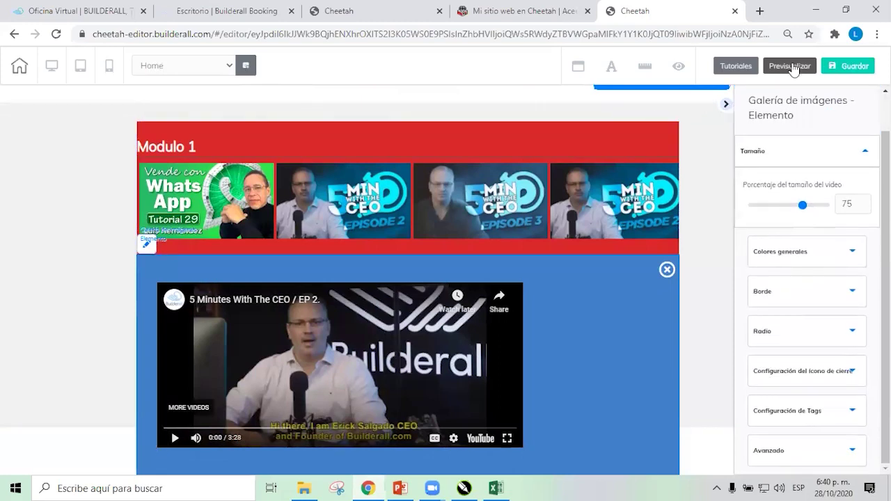
- Preview the home page and start the Episode 2 video in the gallery popup
click(792, 67)
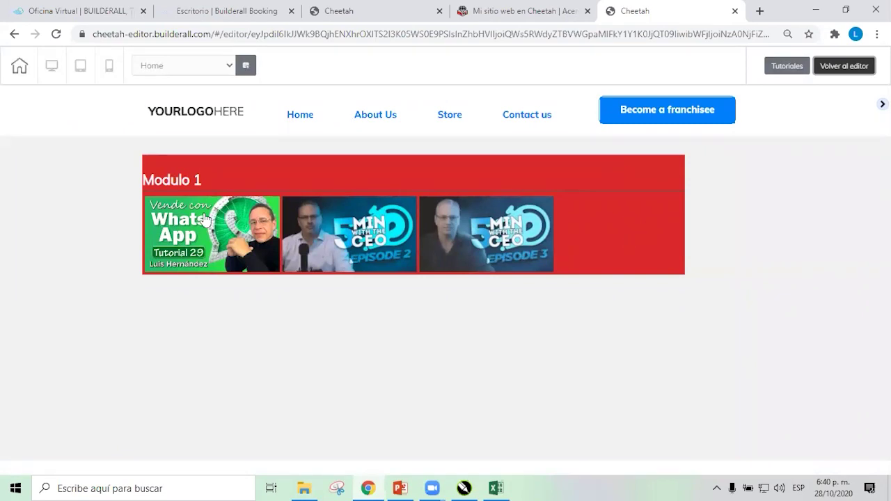
click(213, 232)
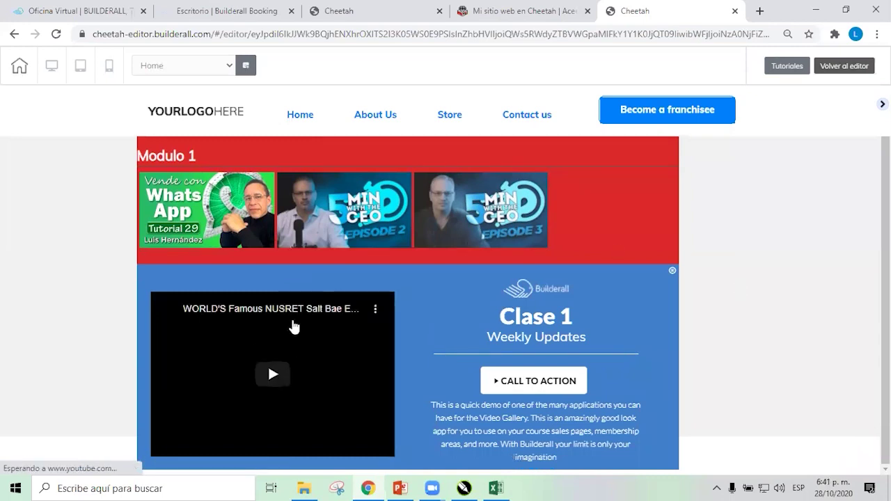
click(350, 206)
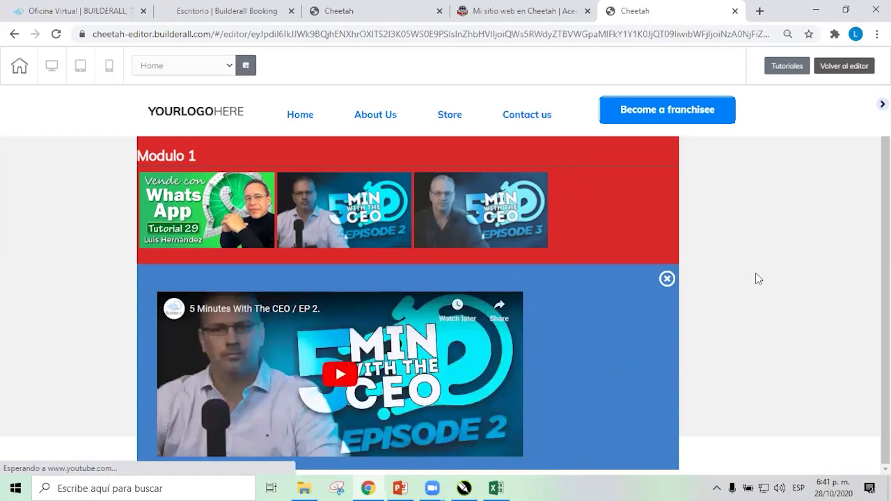
click(493, 311)
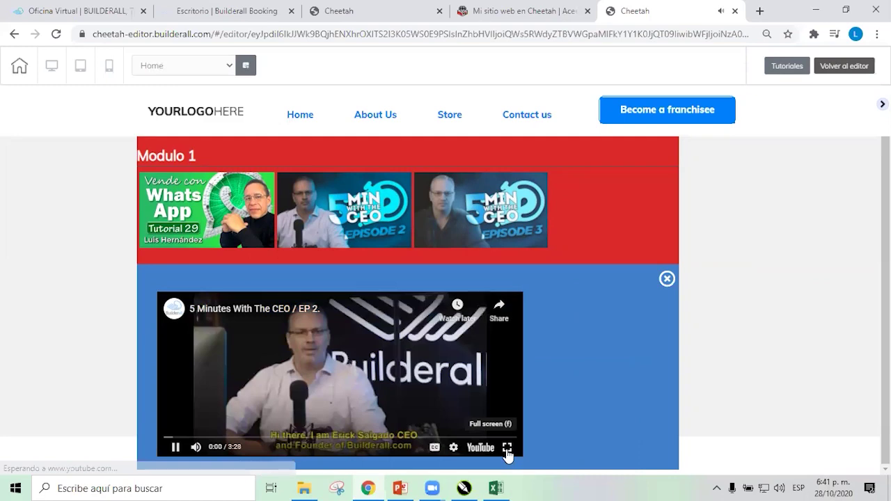
- Watch the video full screen, pause and exit full screen, then return to the editor
click(507, 454)
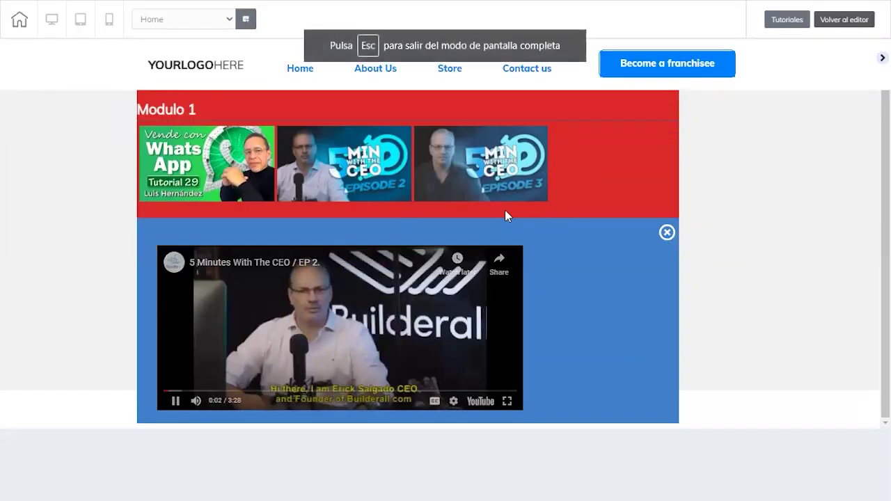
double_click(497, 299)
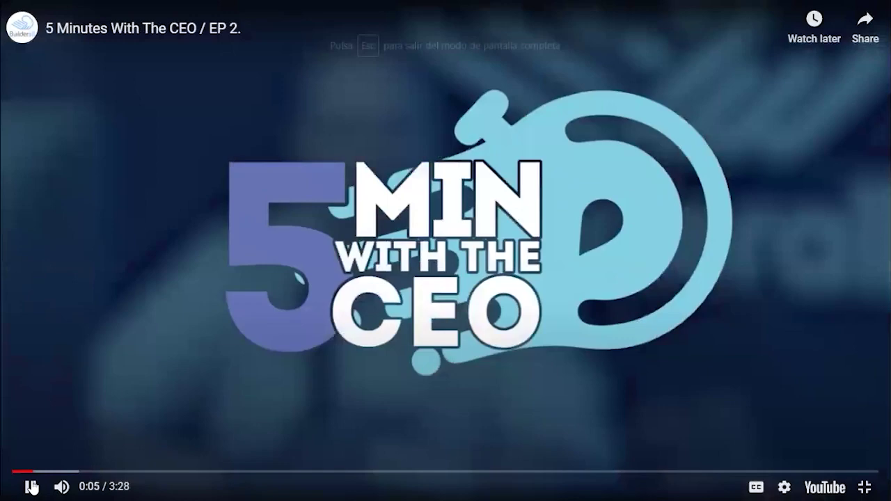
click(31, 487)
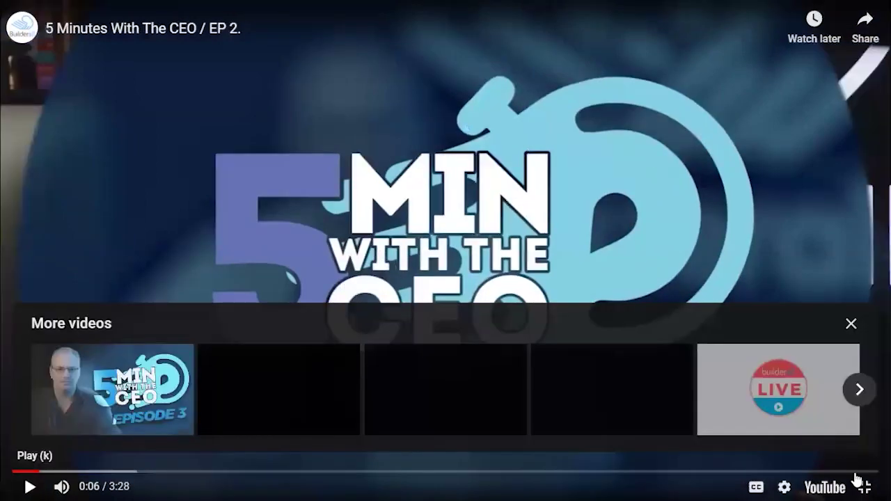
key(Escape)
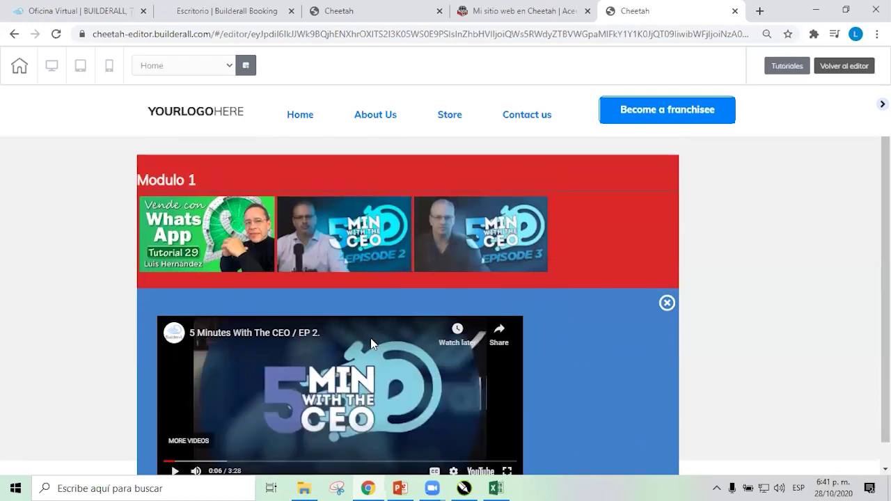
click(840, 64)
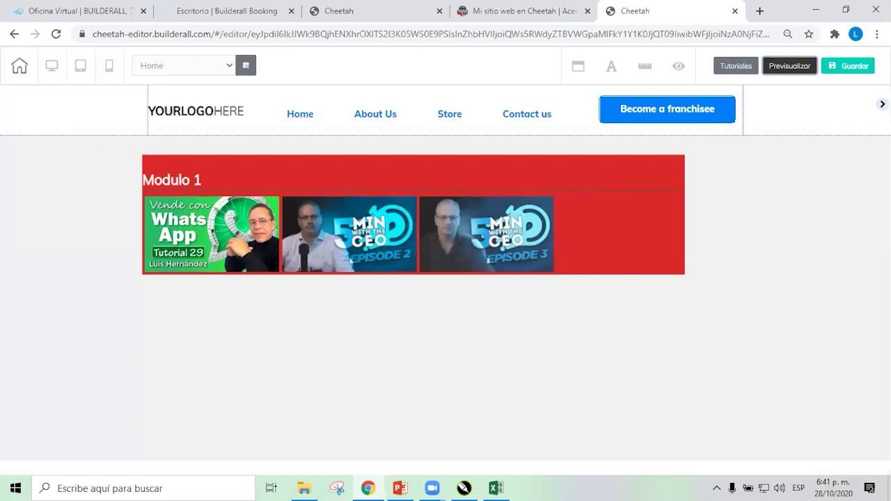
- Select the Modulo 1 gallery module and delete it, confirming Eliminar
click(592, 175)
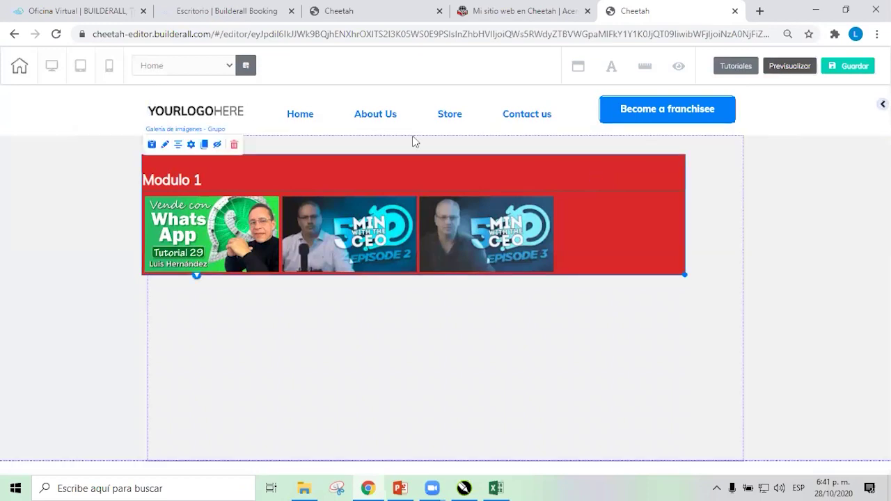
click(235, 145)
click(489, 273)
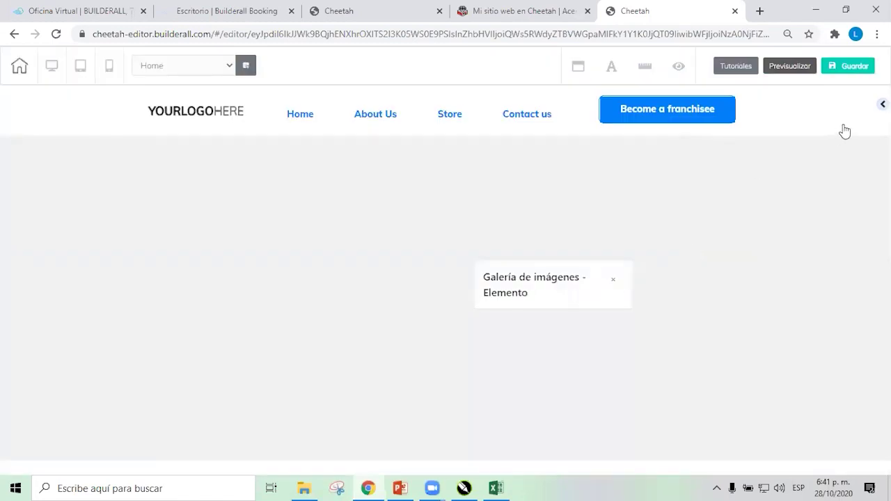
- Open the Agregar element library and scroll its list to Galería de Videos
click(613, 280)
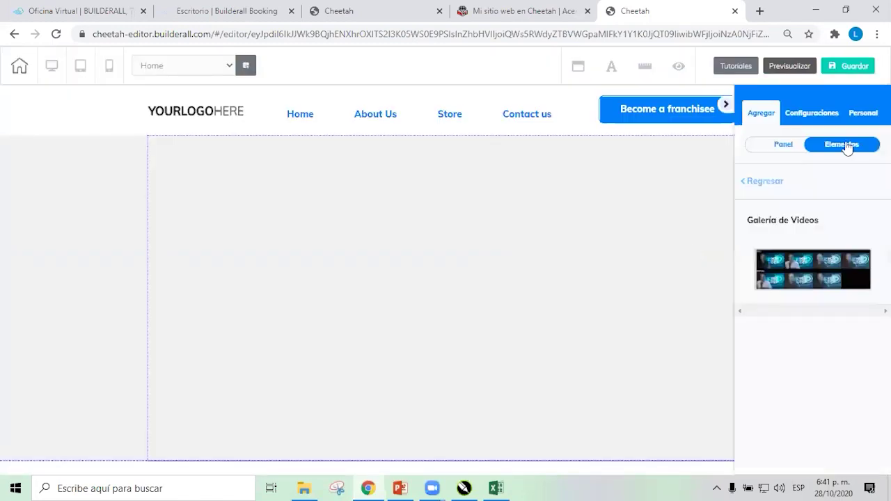
click(848, 147)
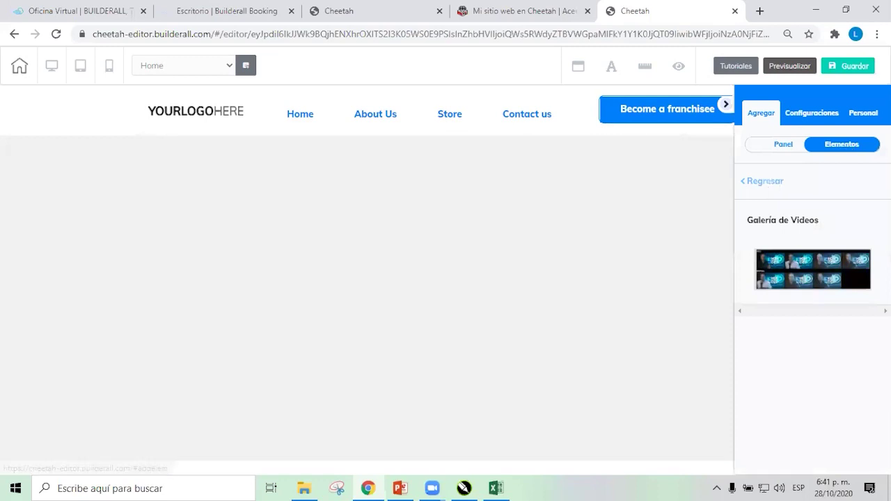
click(763, 181)
scroll(807, 278, down, 10)
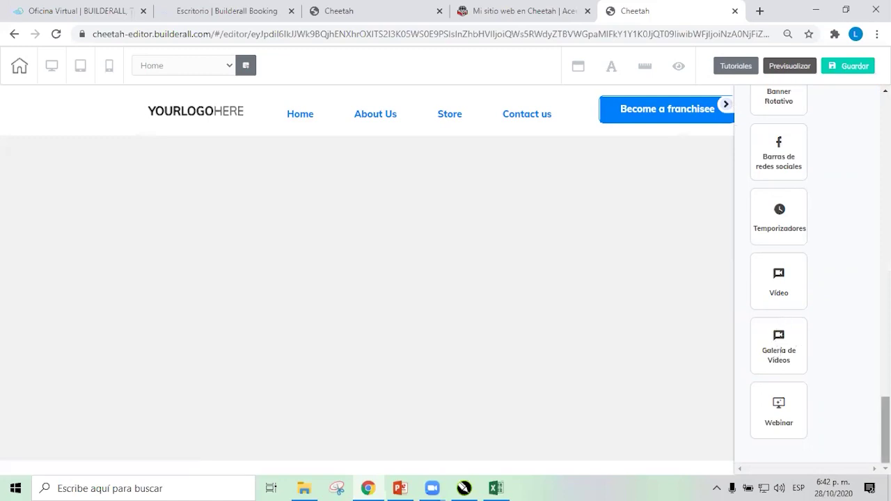
scroll(777, 227, up, 20)
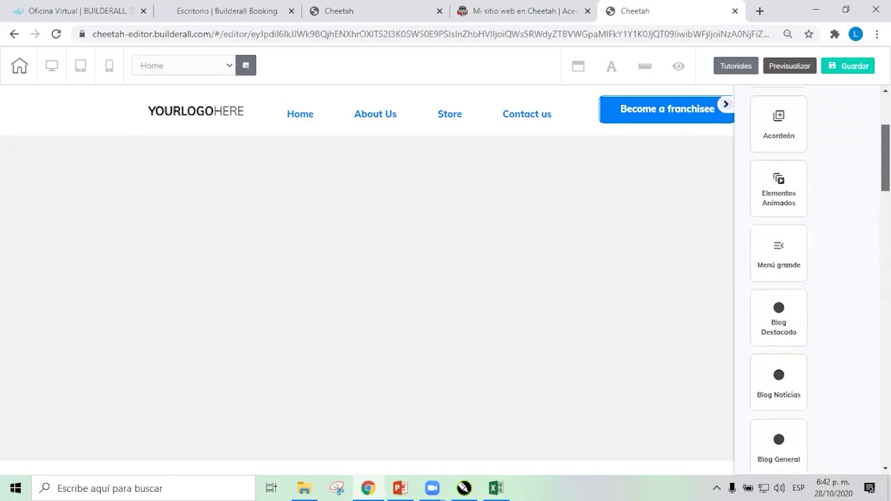
scroll(777, 227, up, 1)
scroll(777, 278, down, 15)
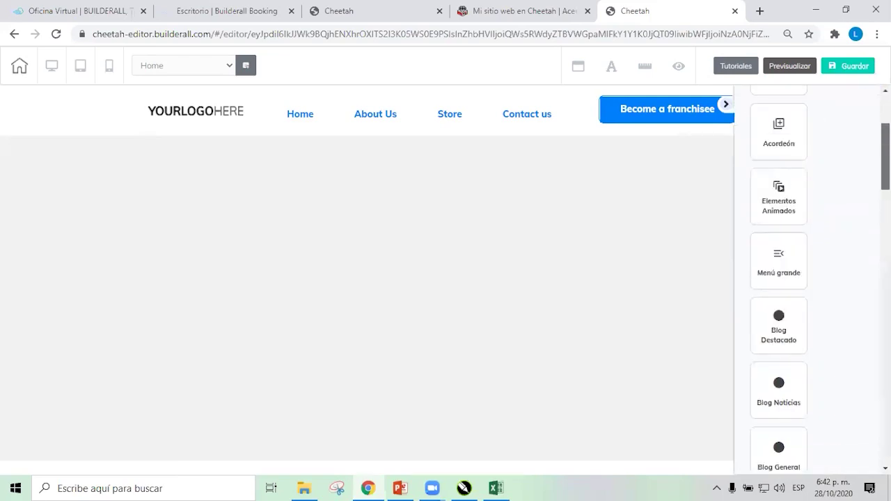
scroll(794, 348, down, 5)
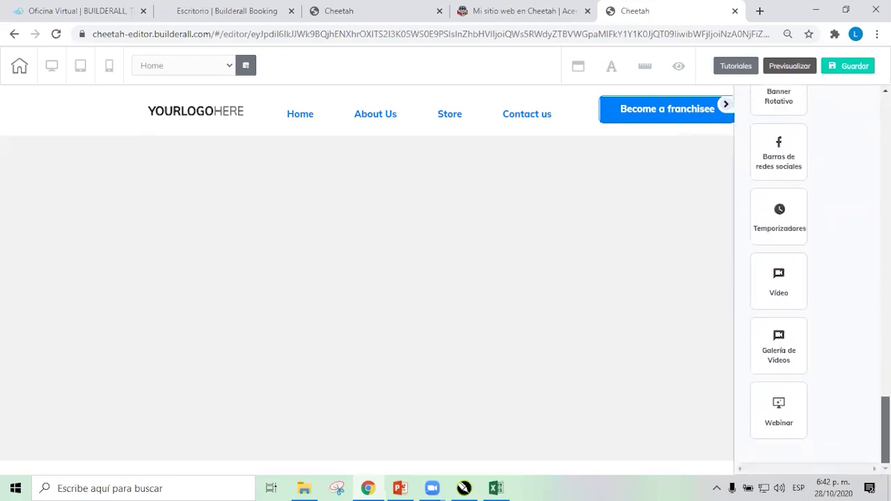